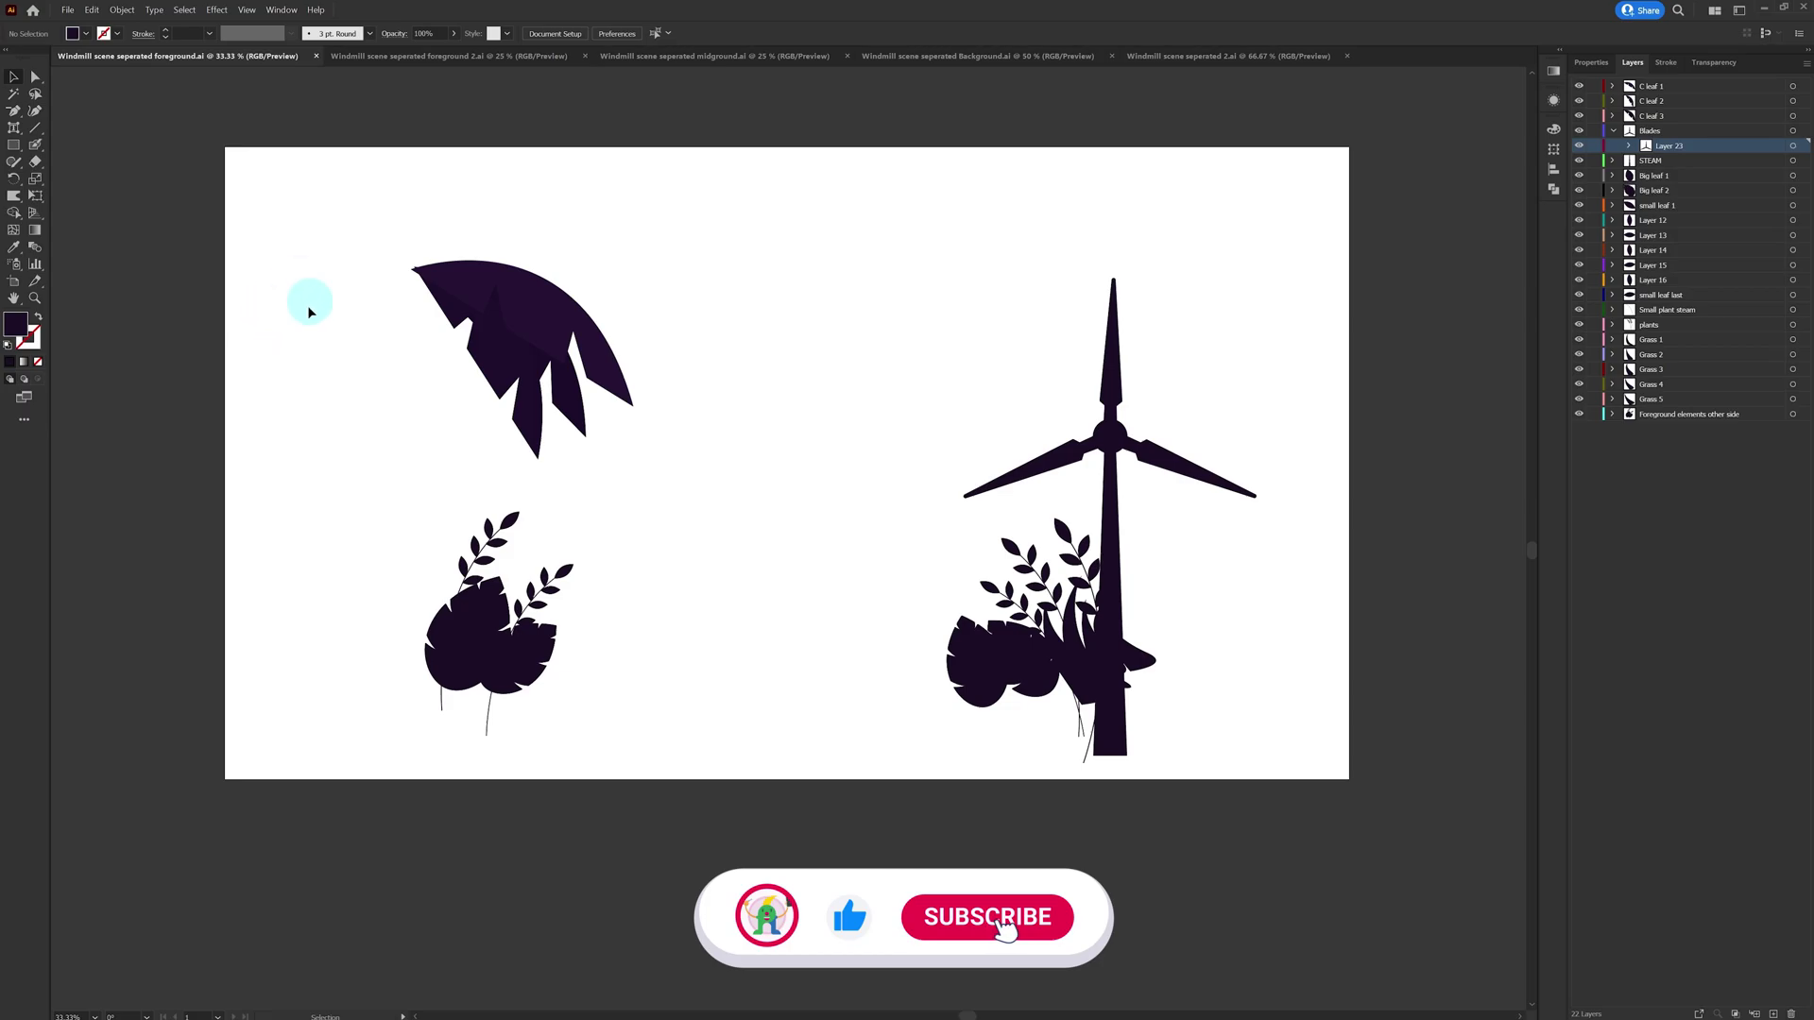
# Look through the separated windmill scene artwork files: foreground 2, midground and Background.
pyautogui.click(440, 56)
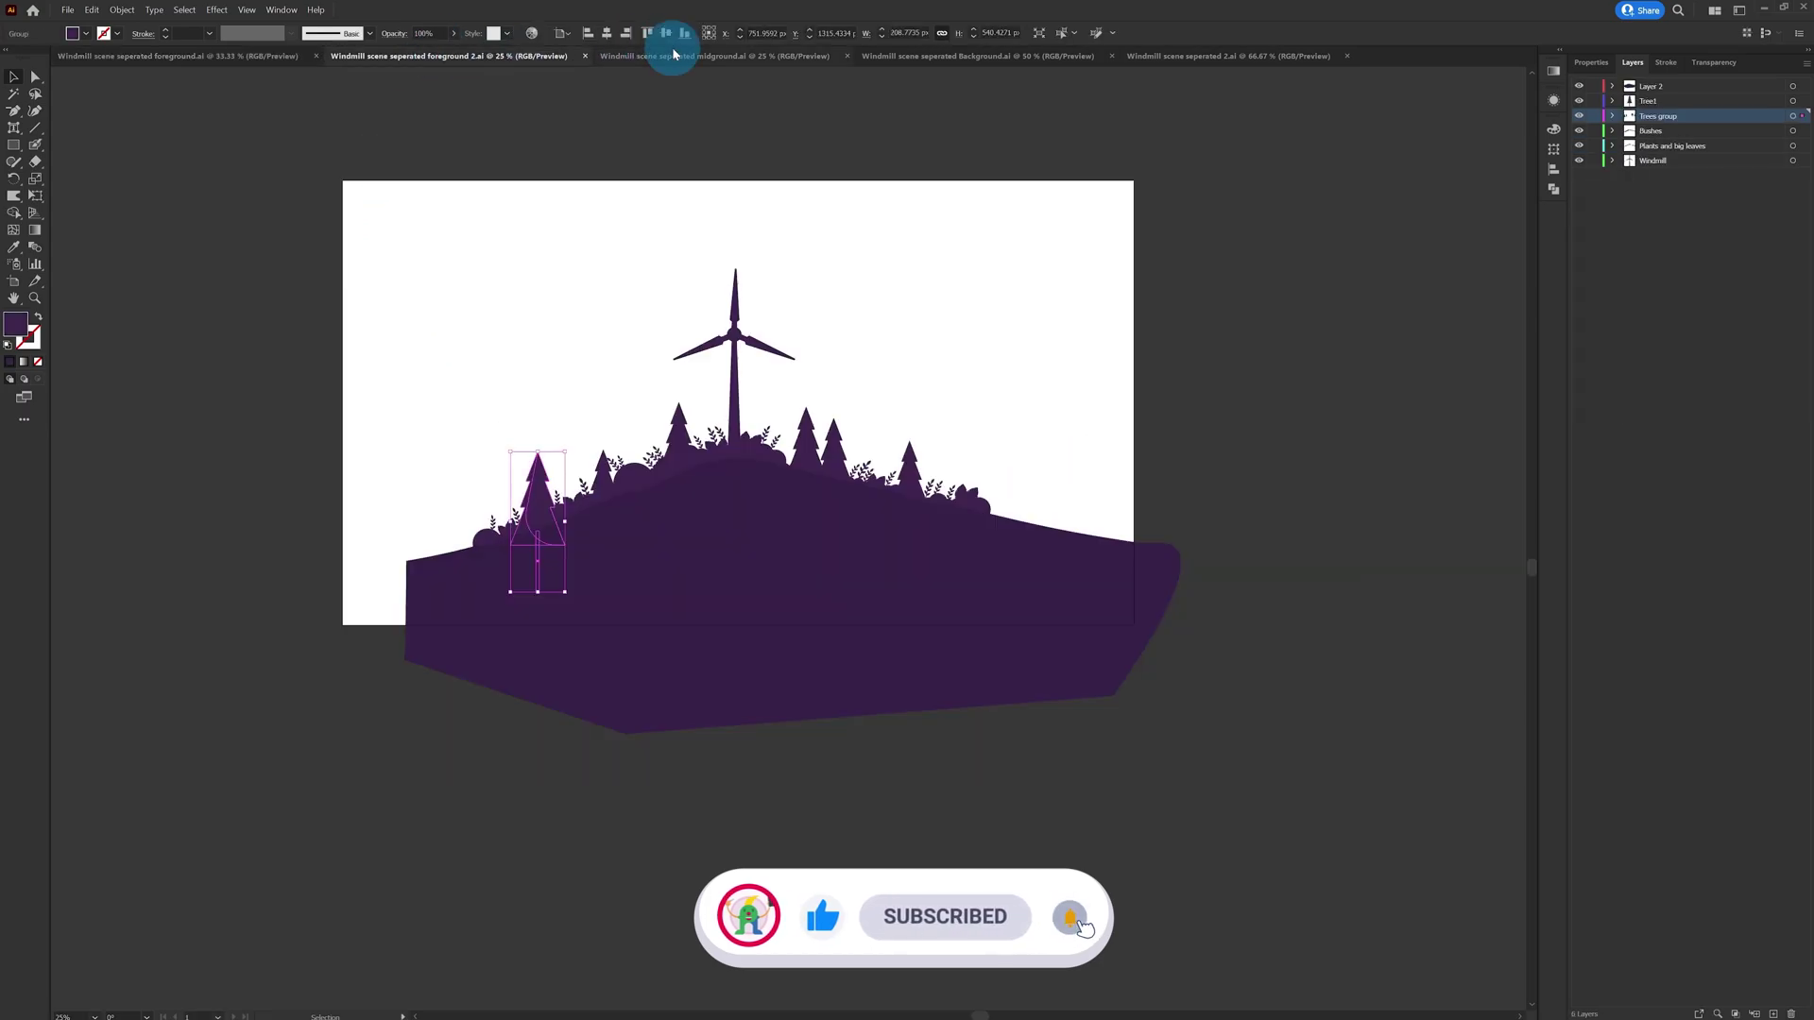
pyautogui.click(676, 55)
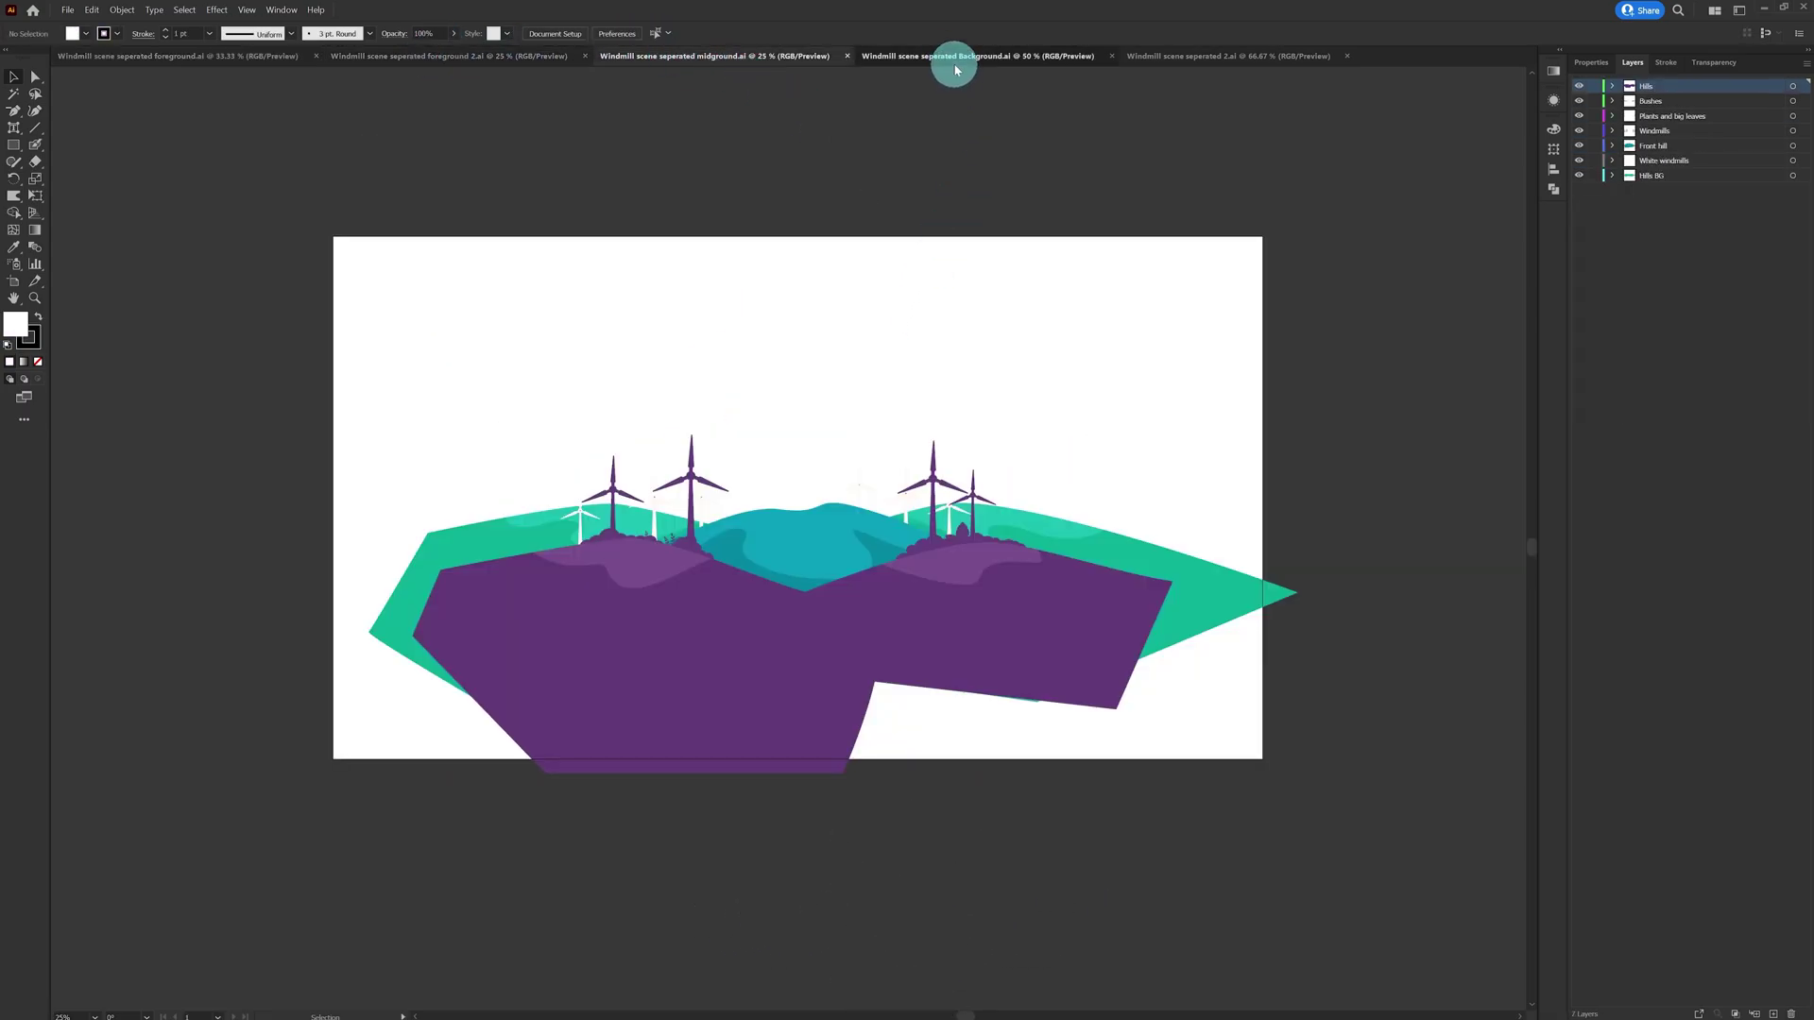
pyautogui.click(955, 61)
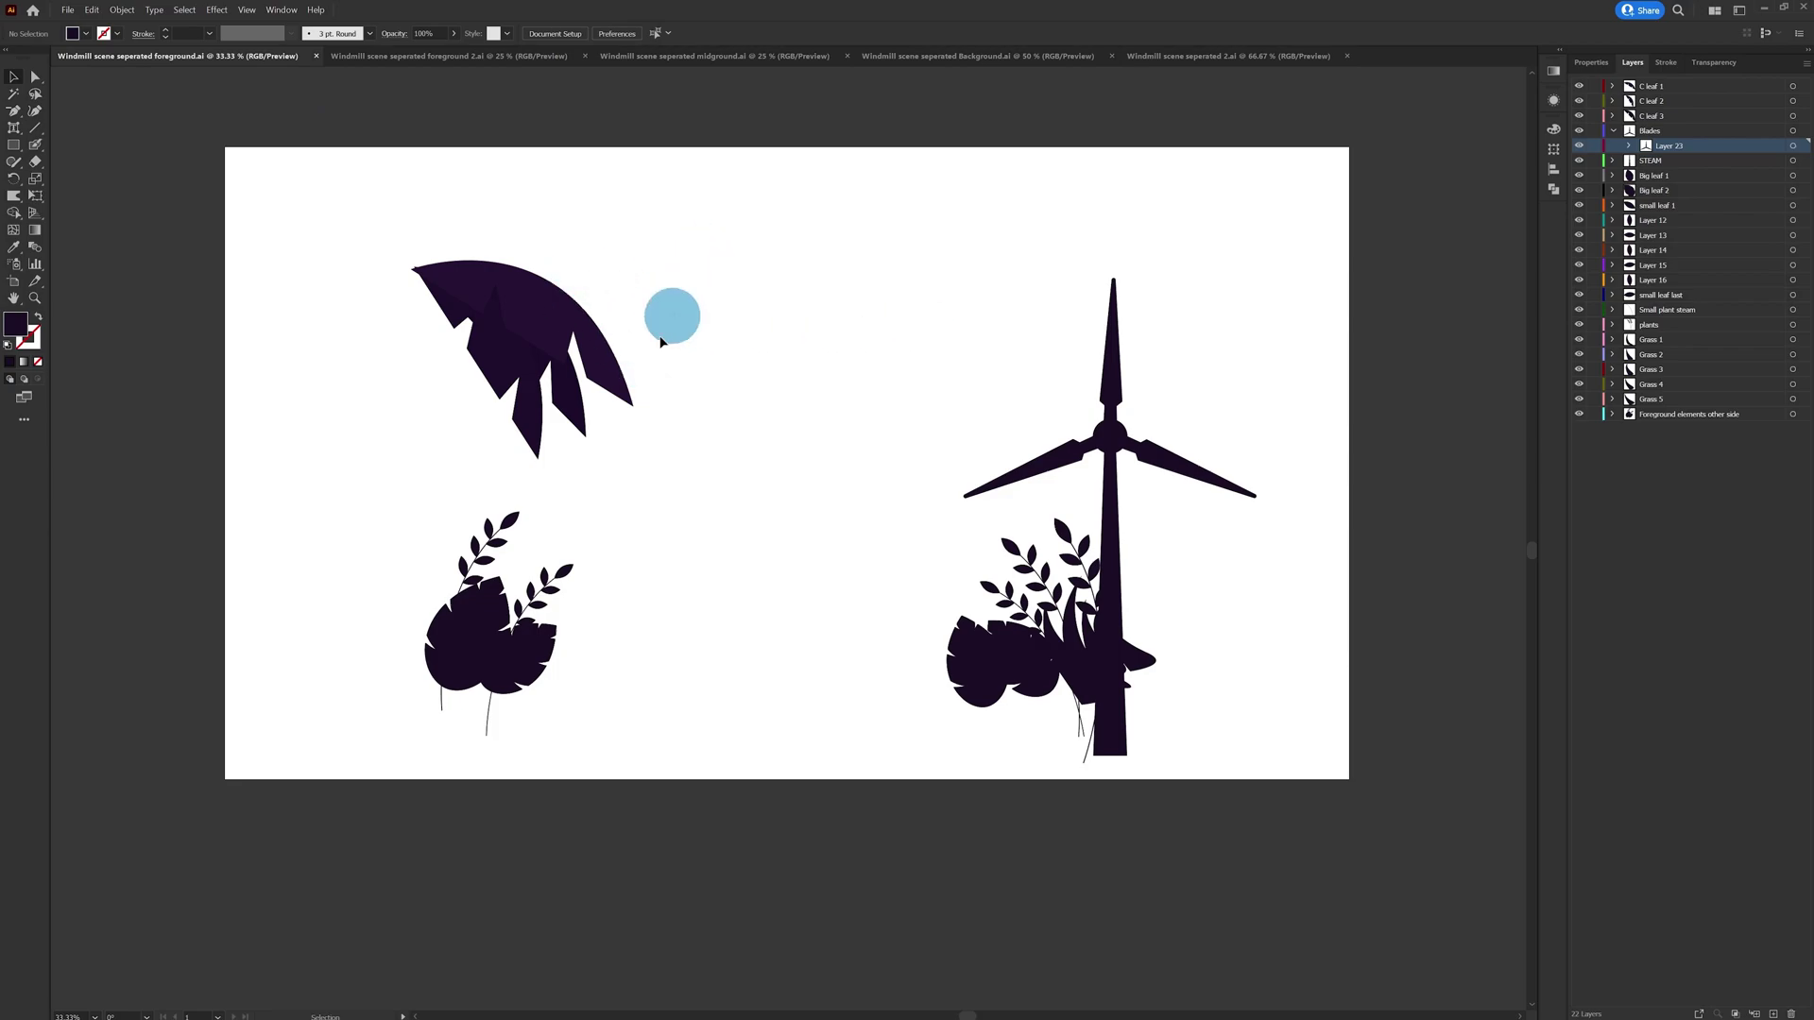
# In the foreground artwork, check which layers hold the hanging leaf, windmill blades, tower, small leaf and big leaf, and view the Windmill scene 2 file.
pyautogui.click(609, 348)
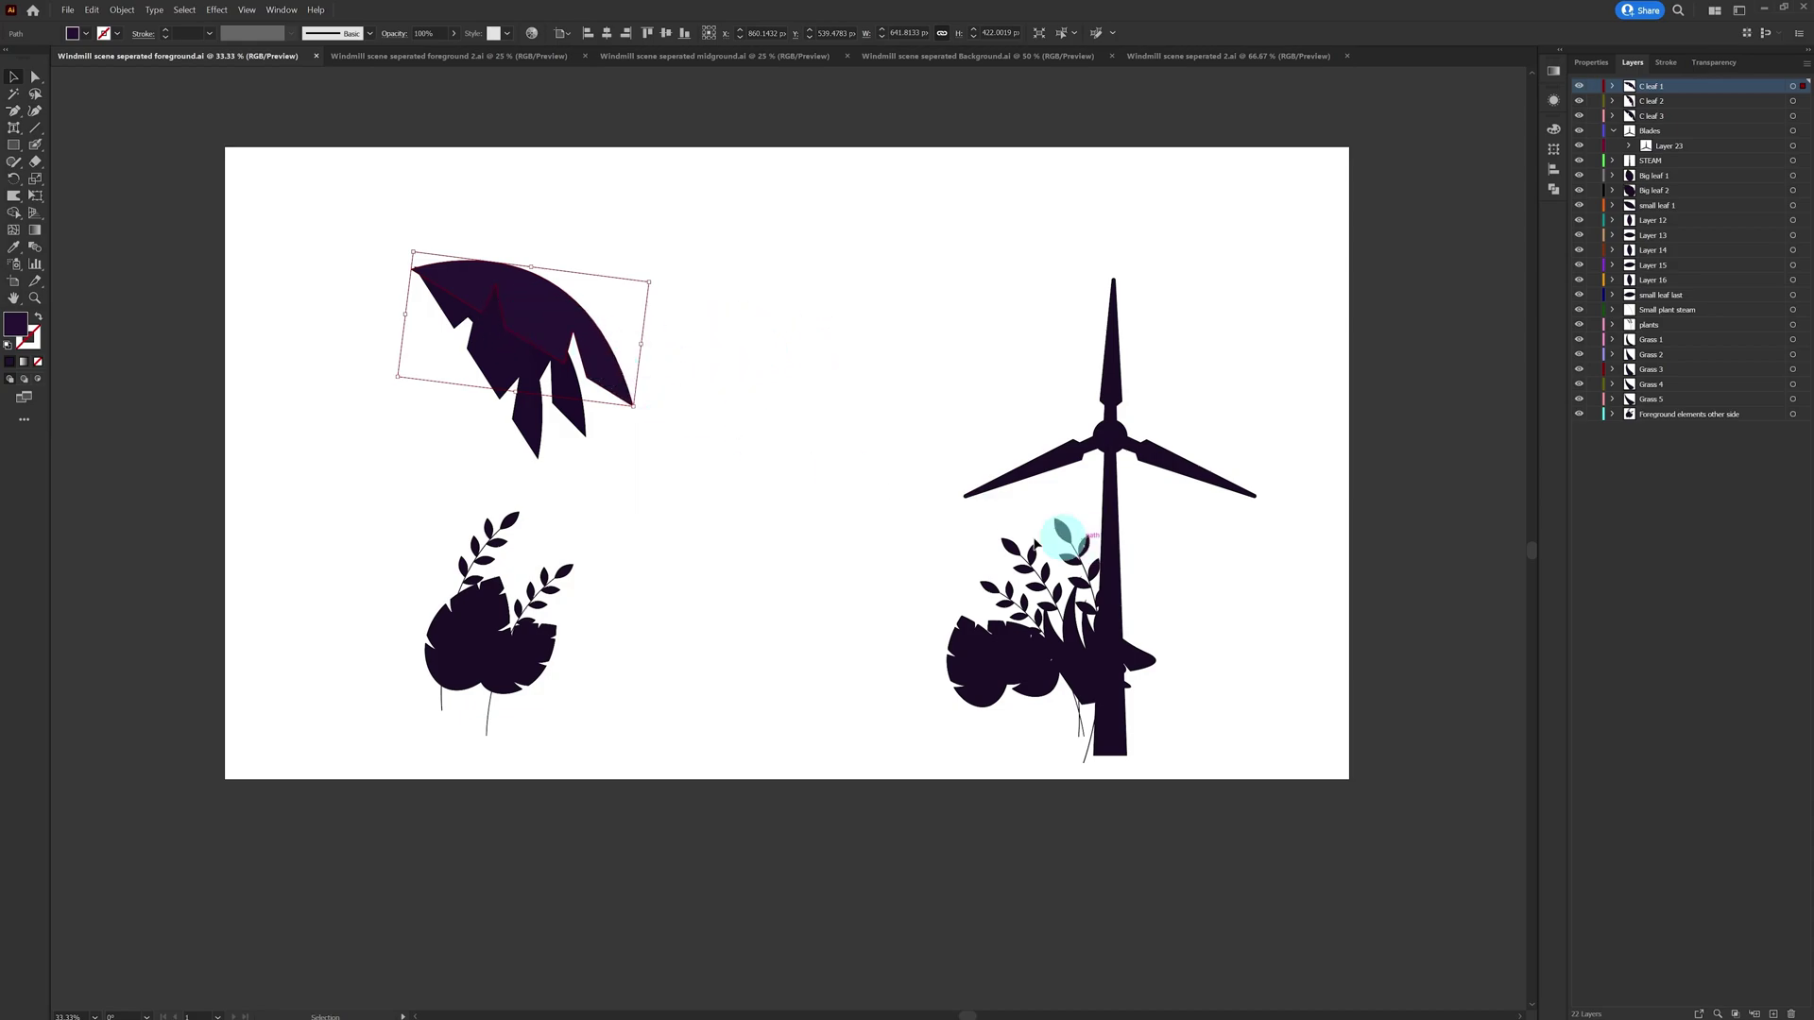
pyautogui.click(1058, 466)
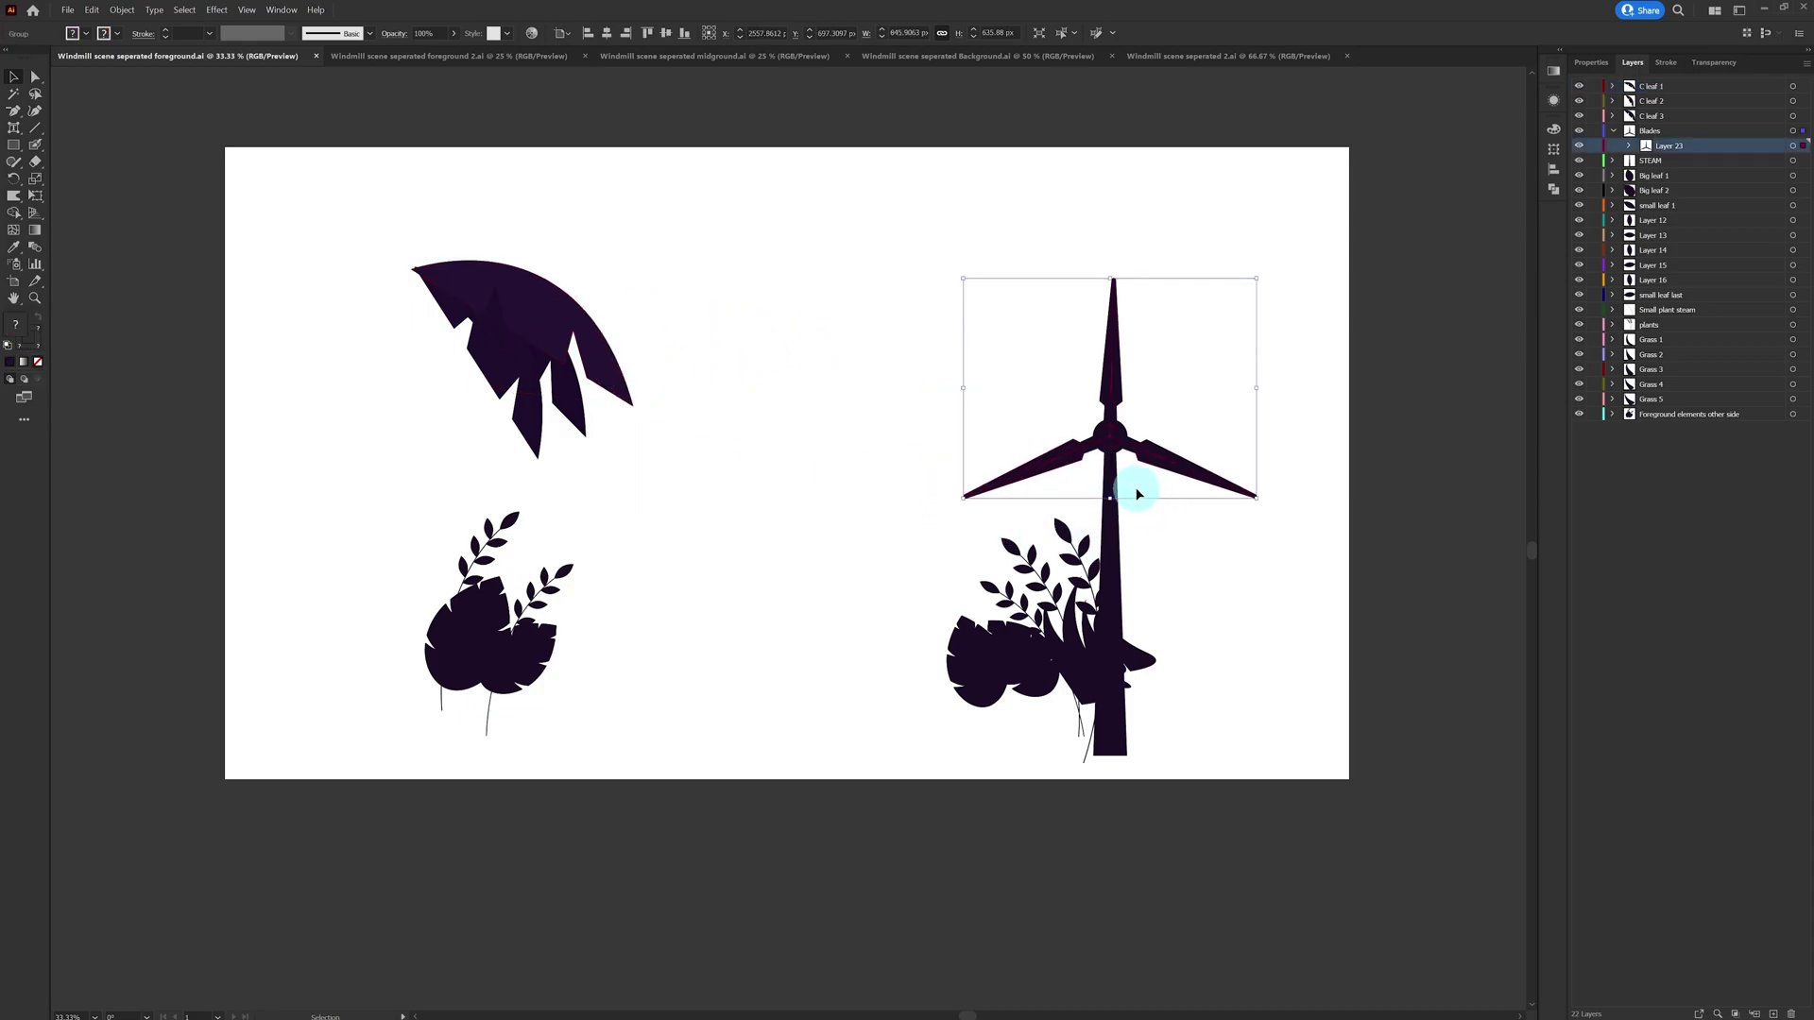
pyautogui.click(1098, 478)
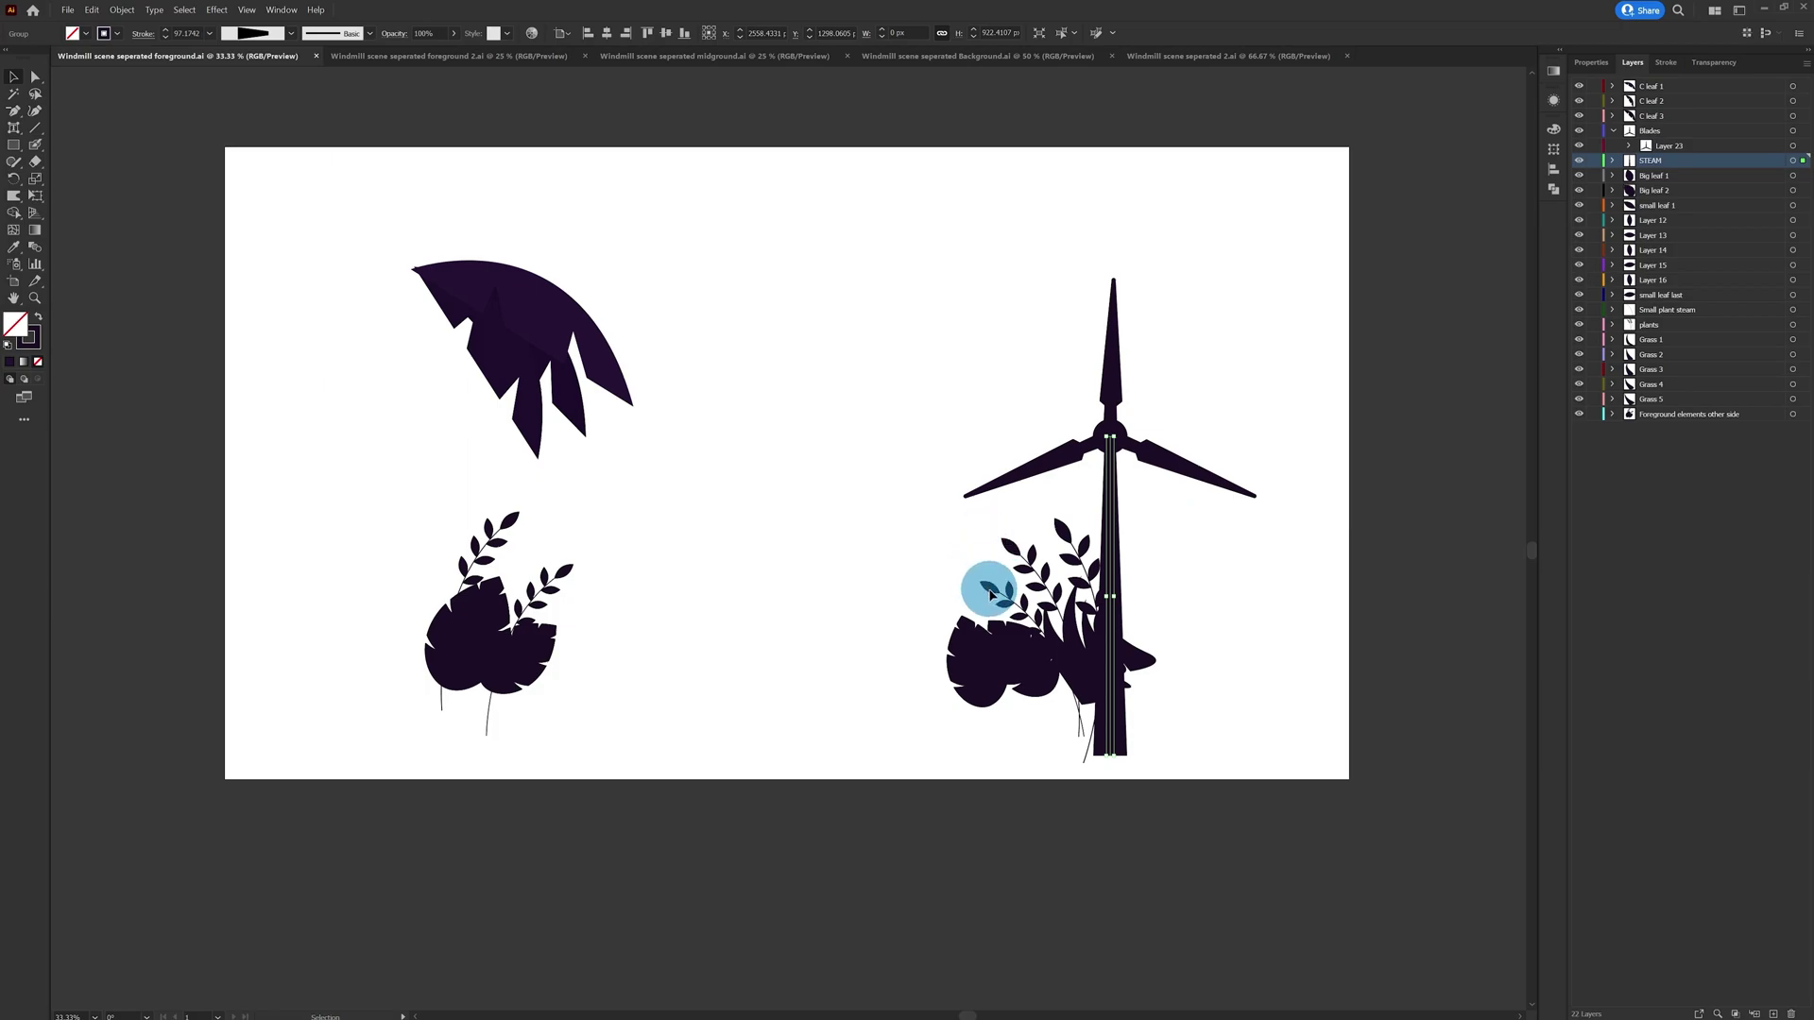
pyautogui.click(989, 593)
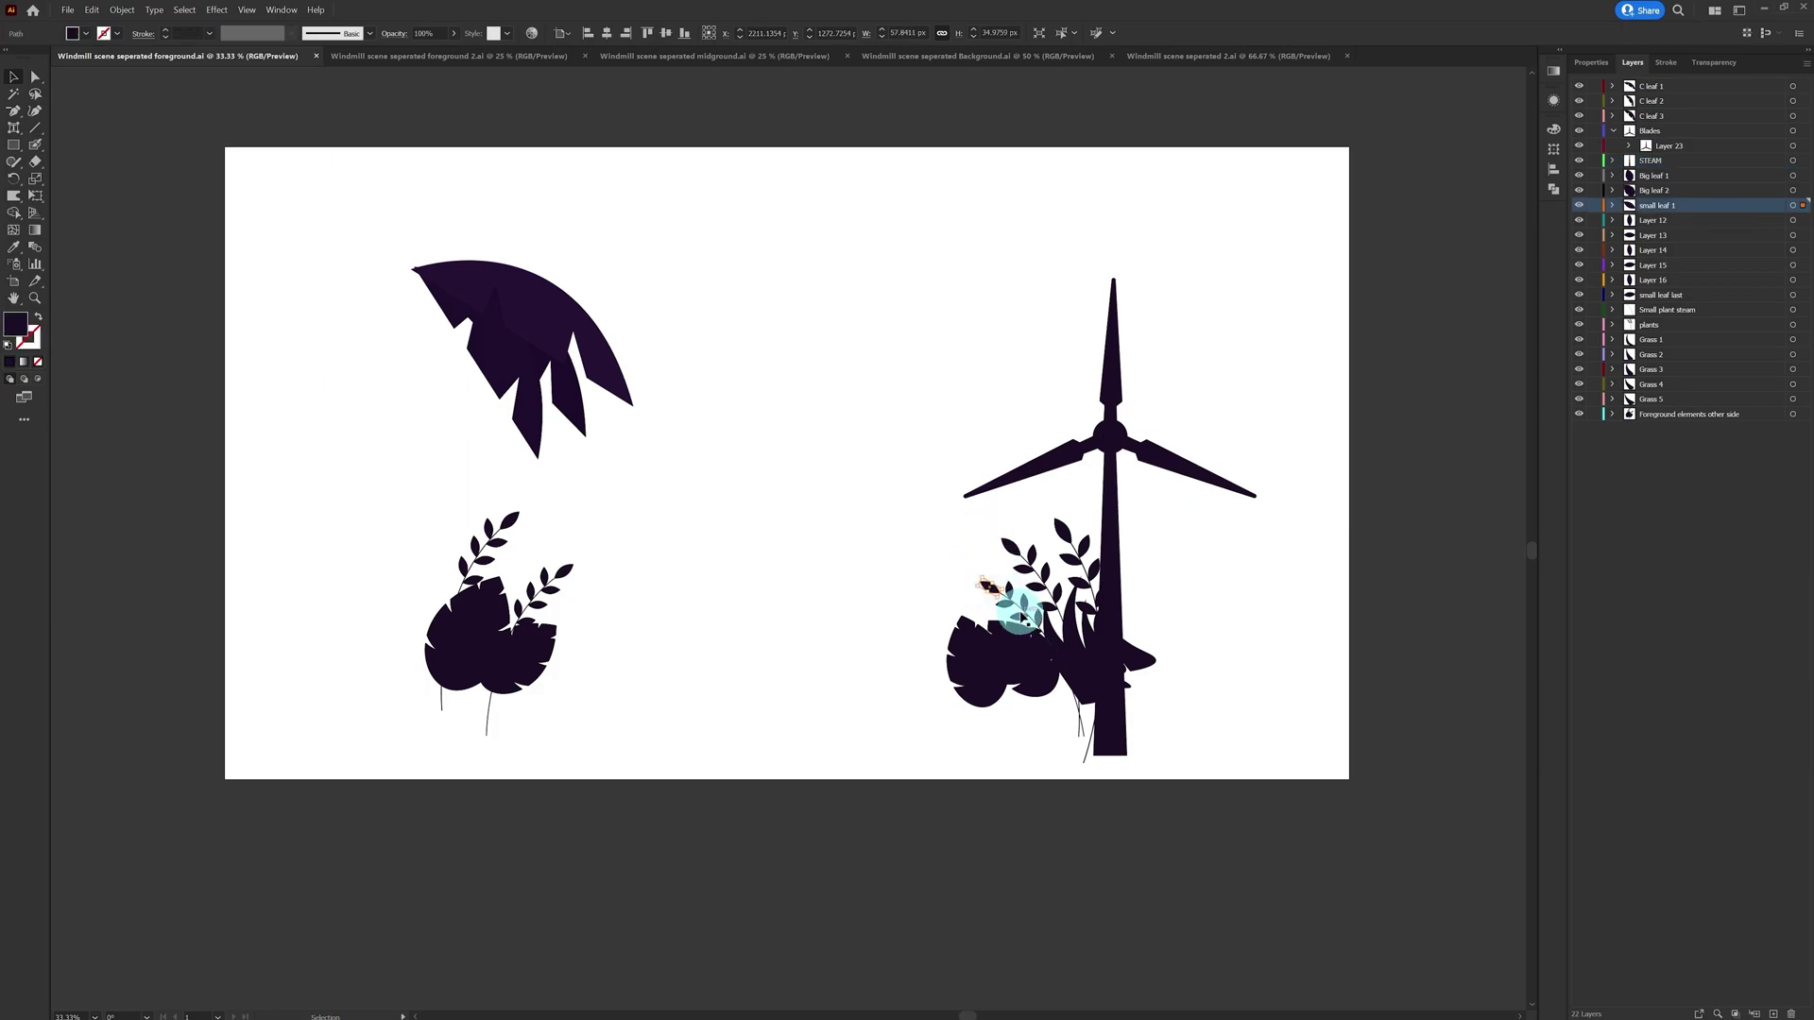
pyautogui.click(960, 641)
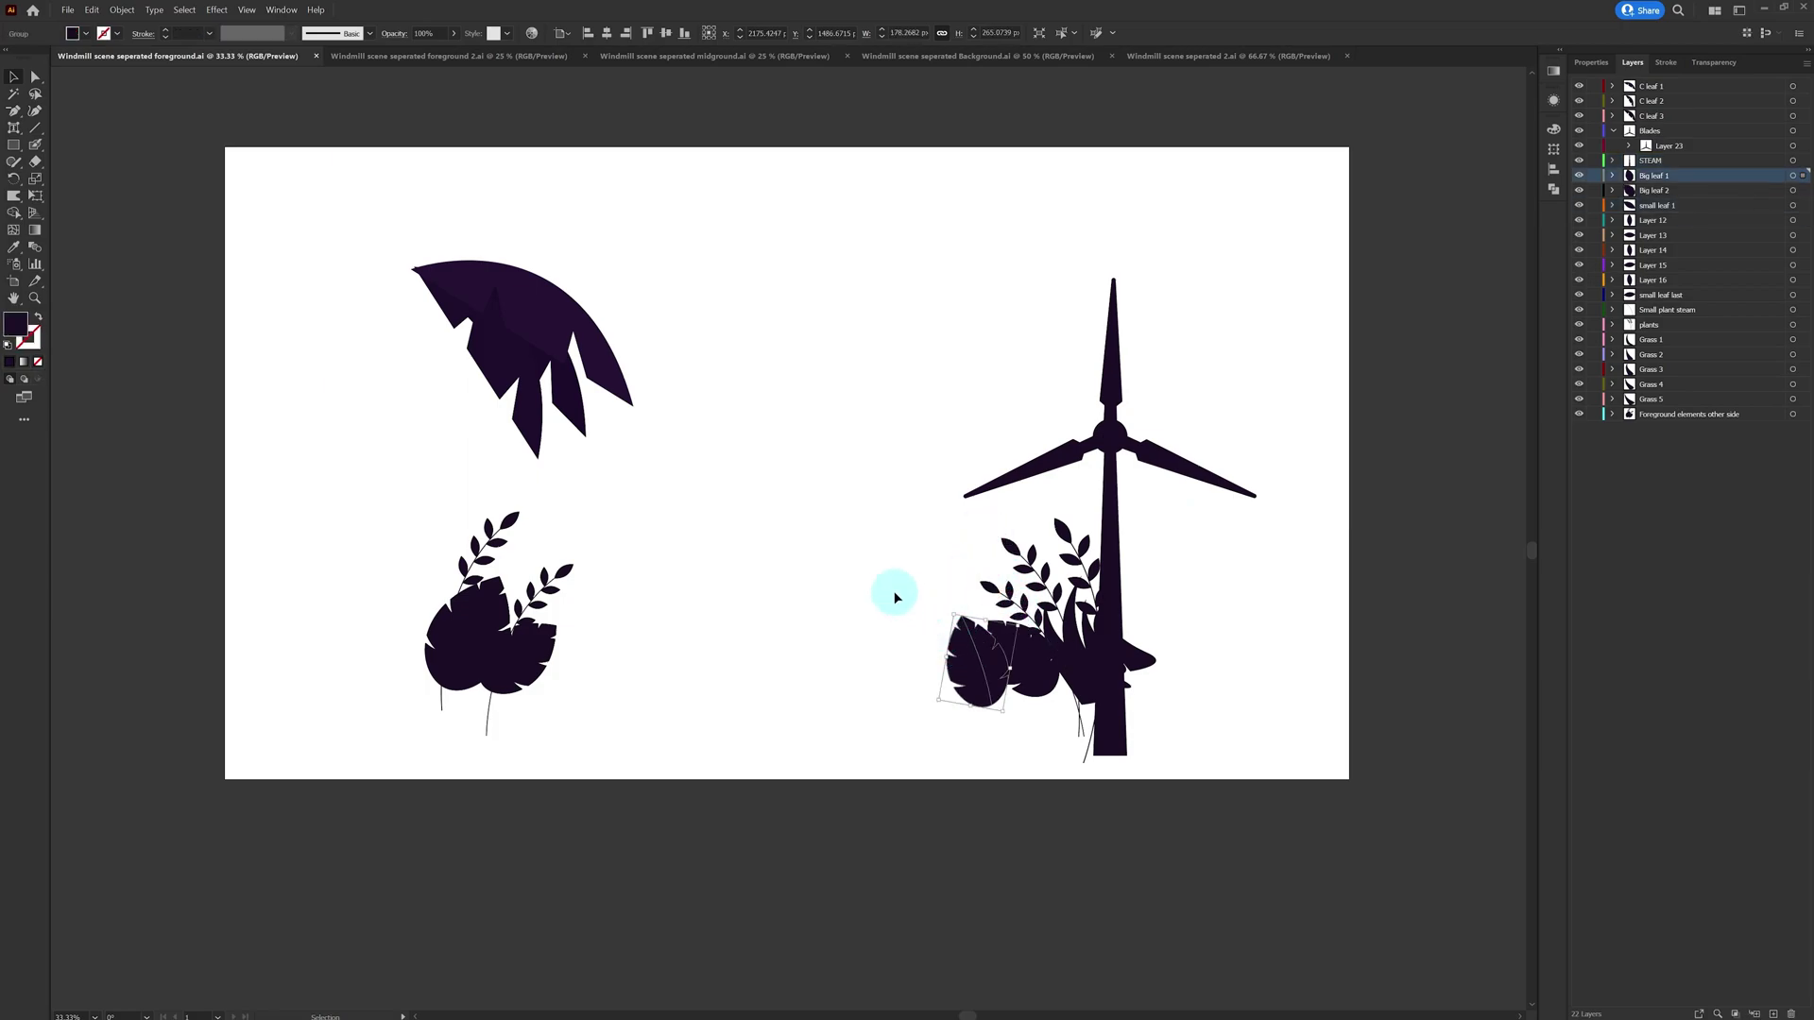
pyautogui.click(919, 532)
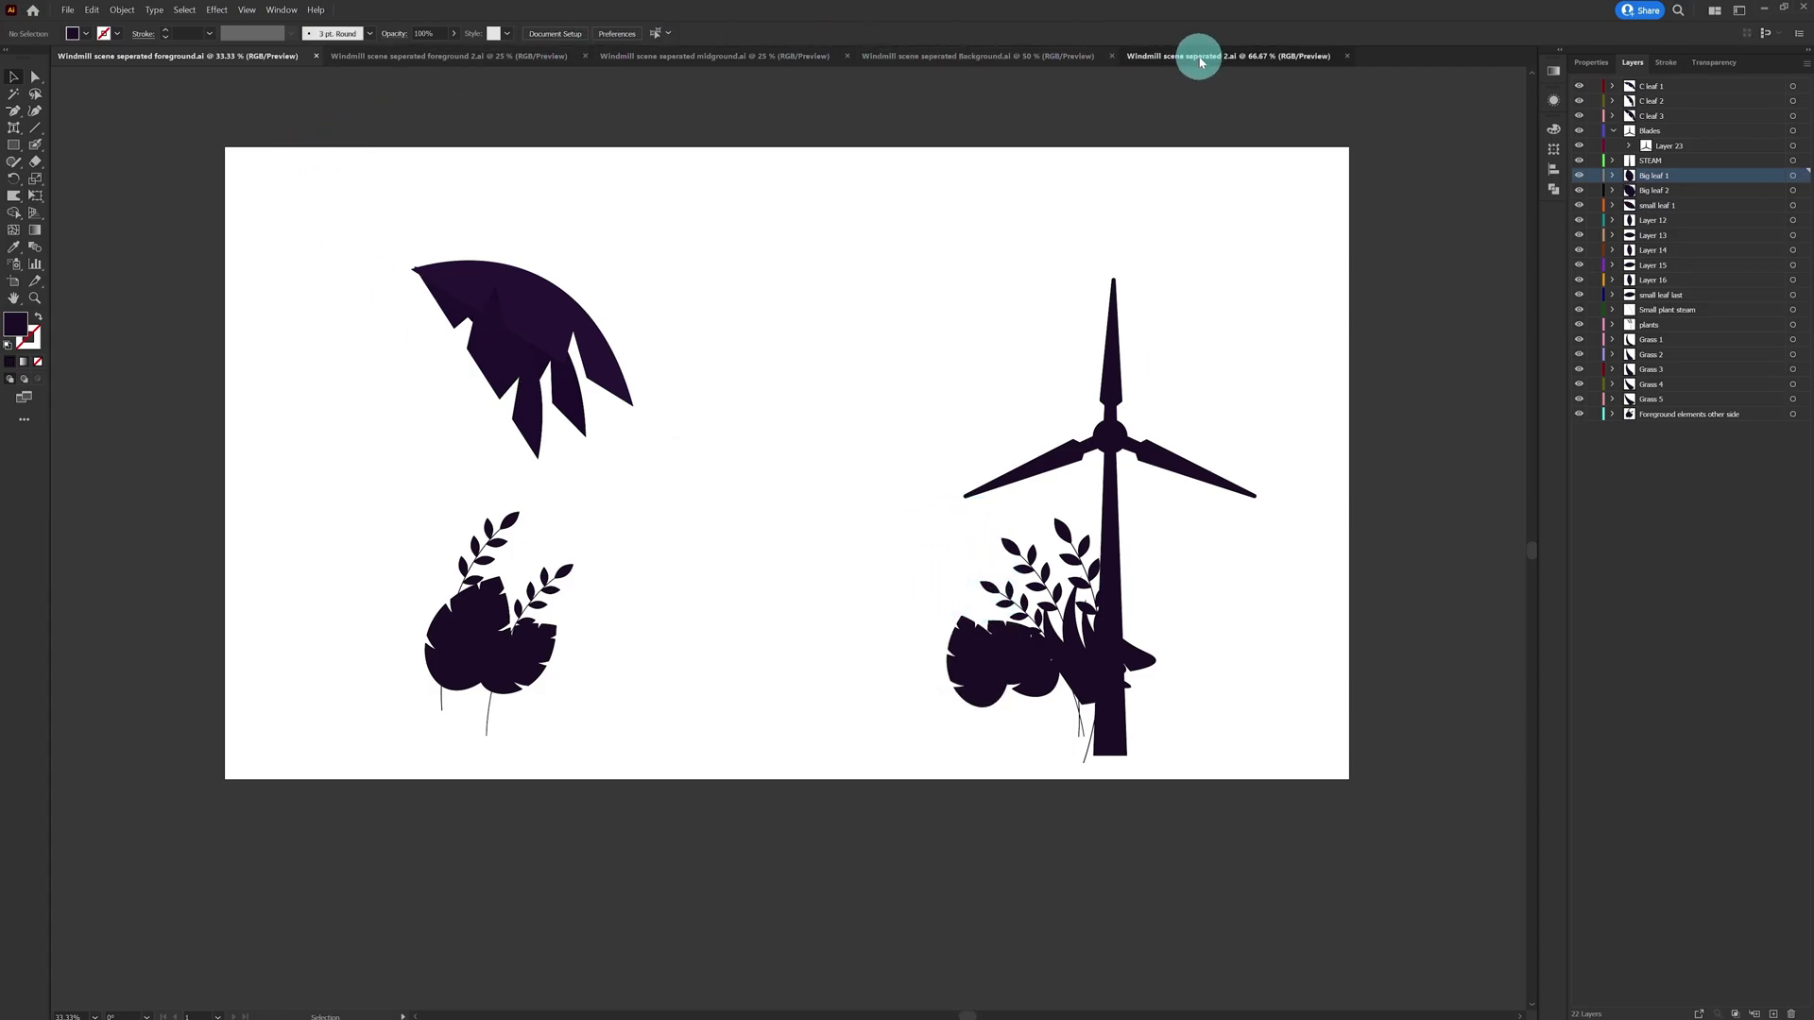
pyautogui.click(1205, 56)
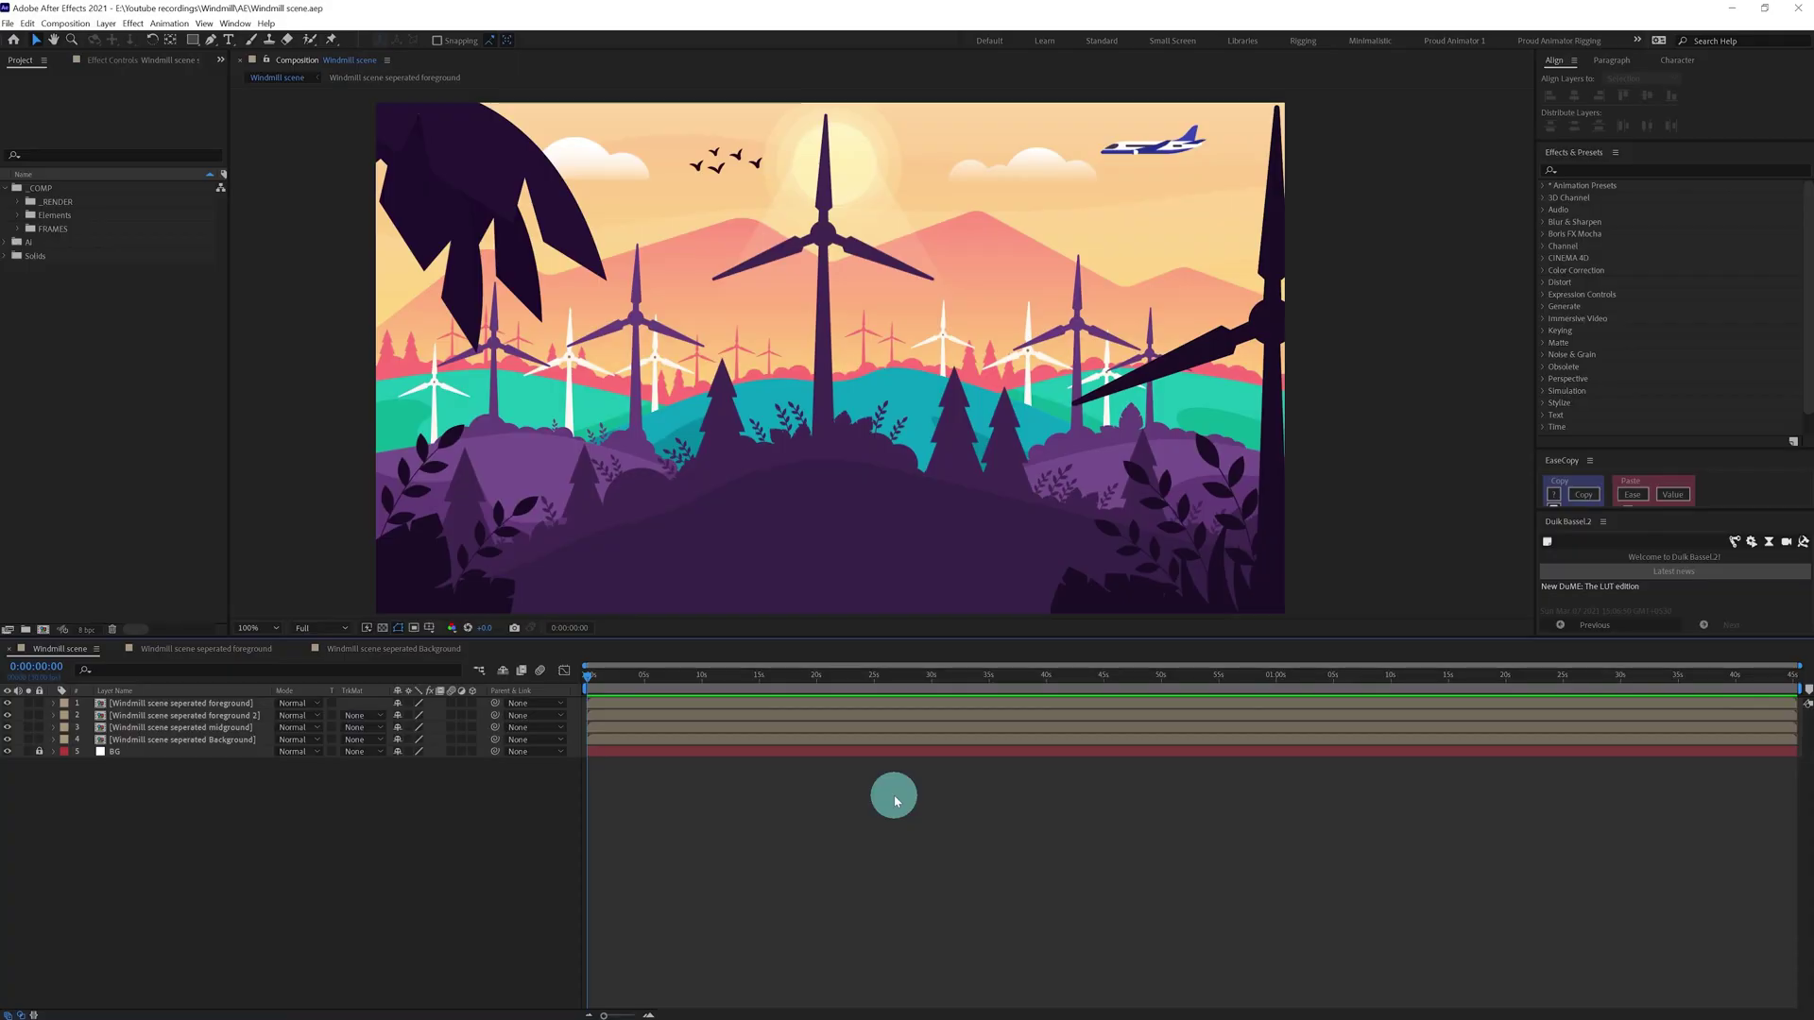
# In After Effects, open the foreground composition, convert its Blades layer to a shape layer and delete the original vector layer.
pyautogui.doubleClick(151, 708)
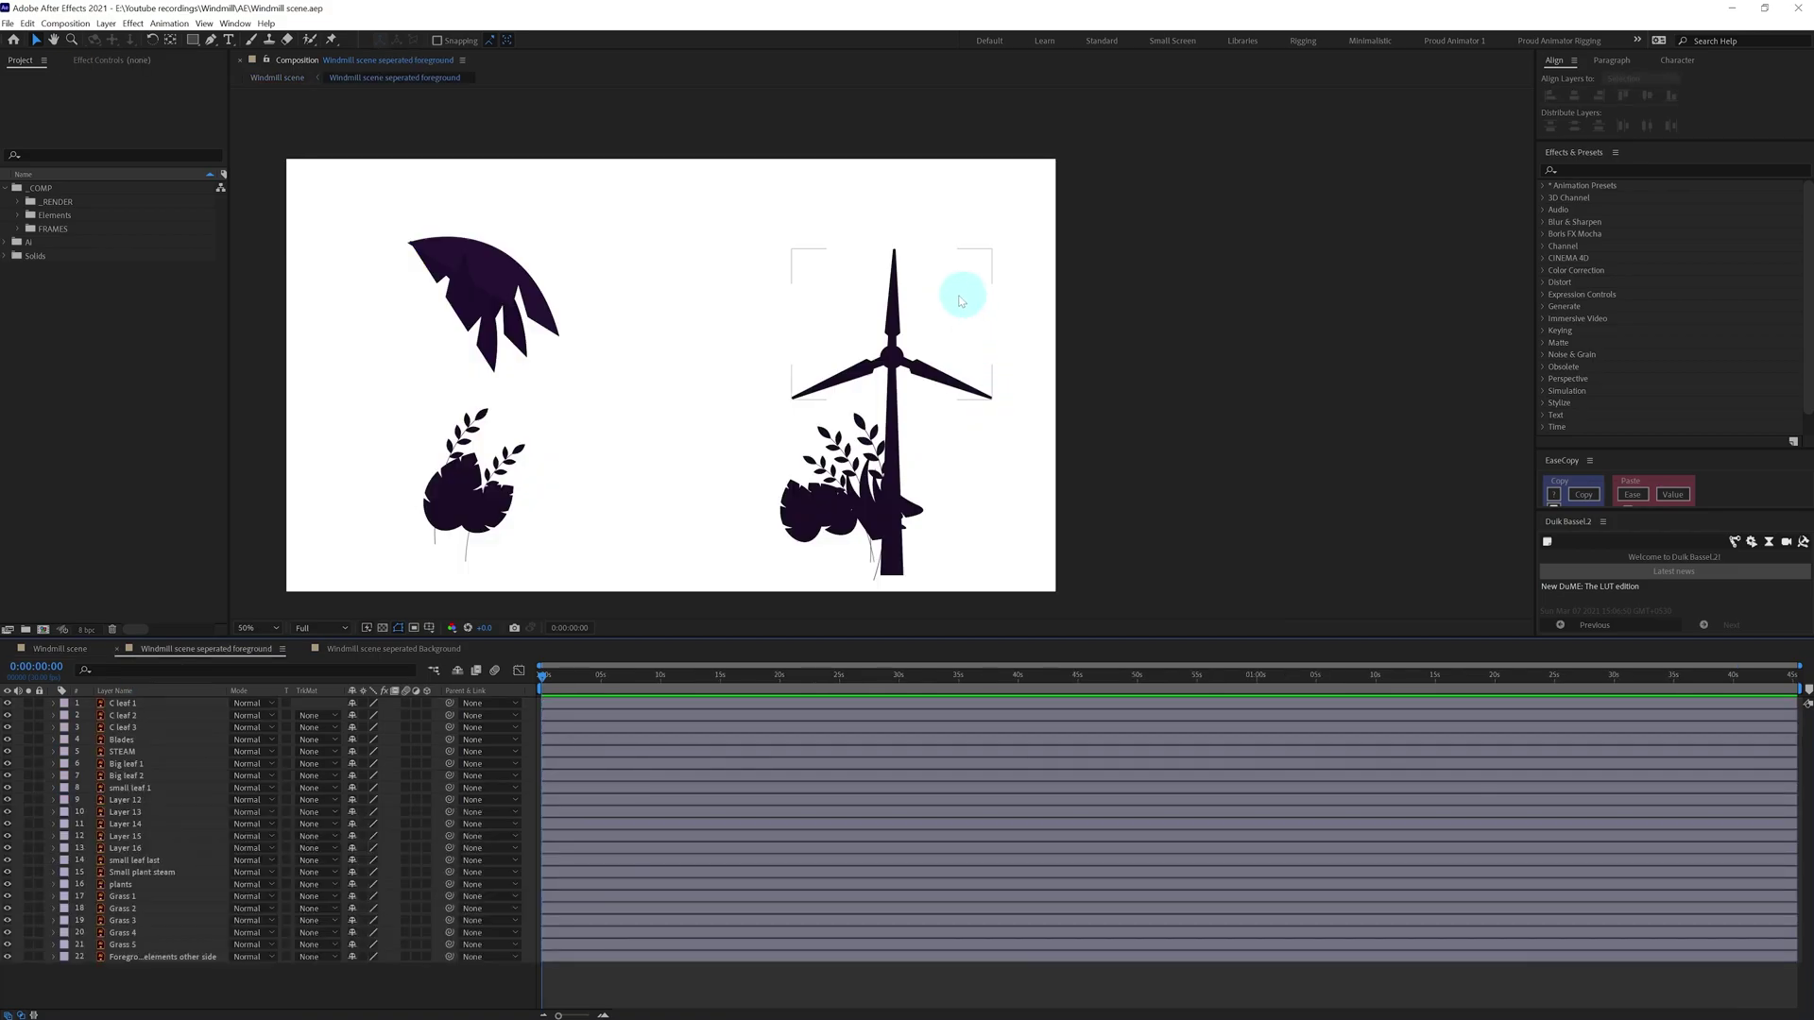
pyautogui.moveTo(1056, 289); pyautogui.dragTo(947, 457)
pyautogui.scroll(4, 946, 457)
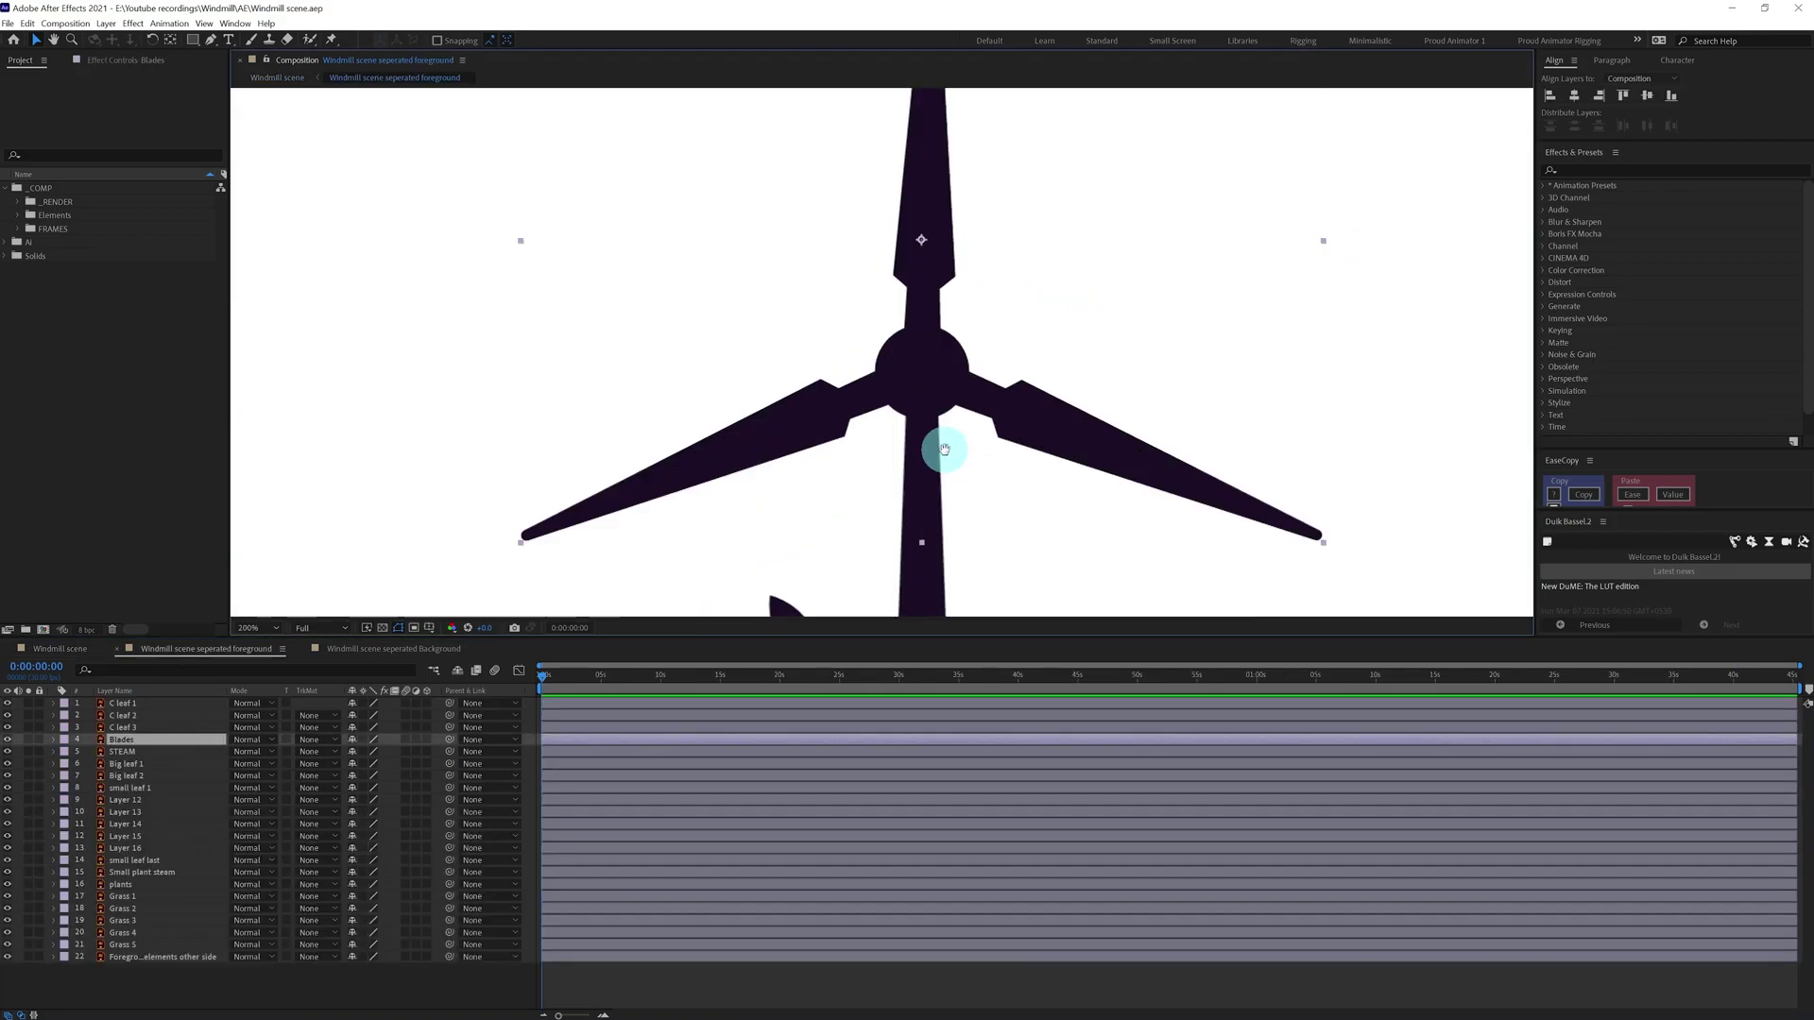
pyautogui.rightClick(128, 740)
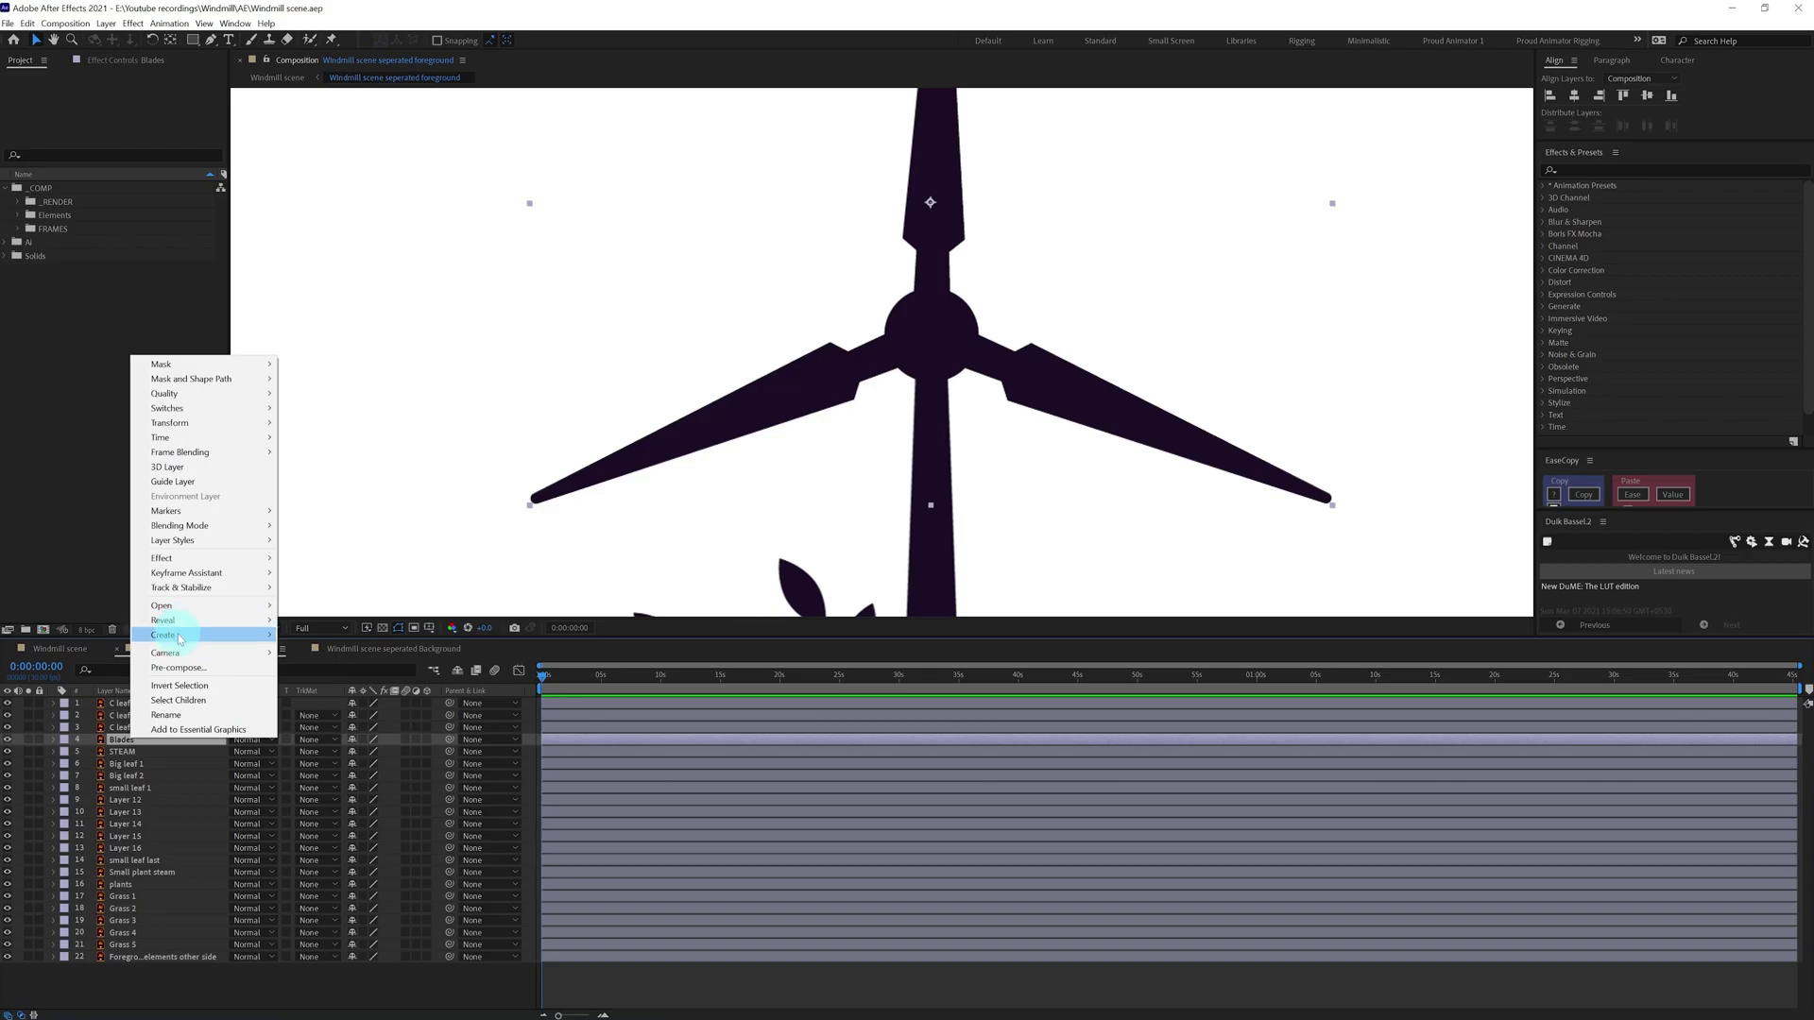
pyautogui.moveTo(190, 636)
pyautogui.click(344, 680)
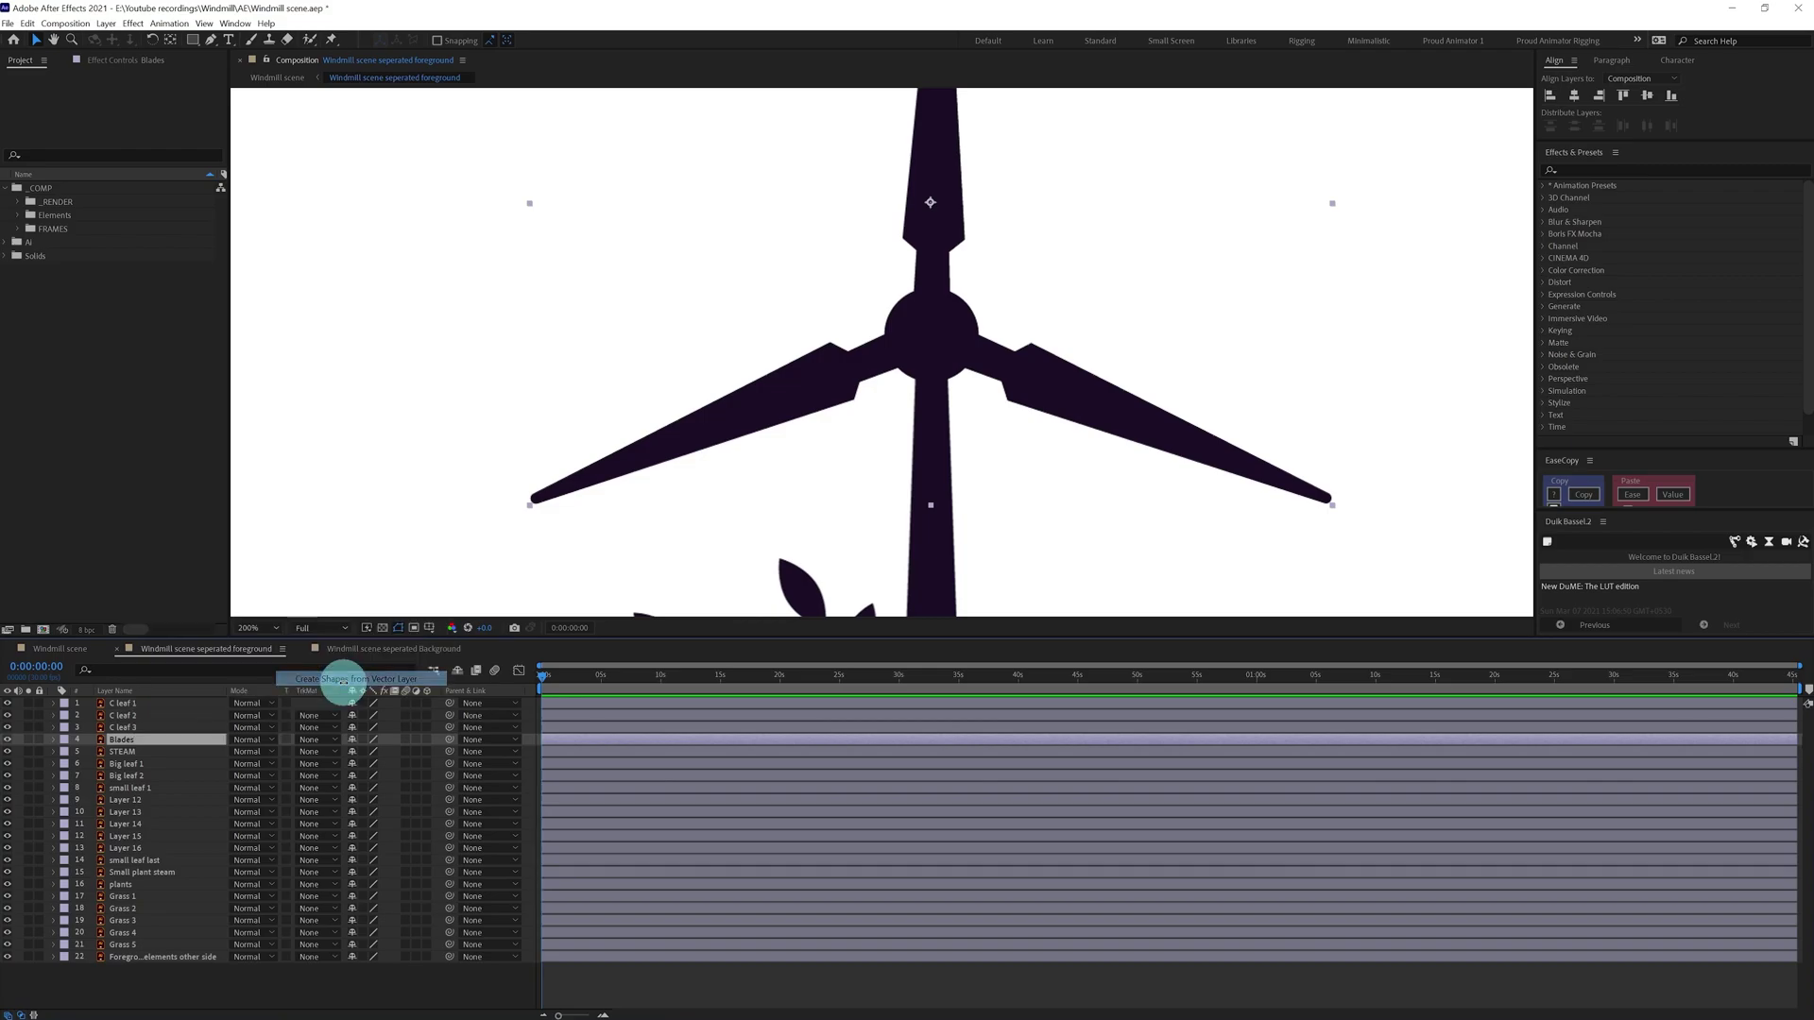
pyautogui.click(133, 752)
pyautogui.press('Delete')
# Move the anchor point of the Blades Outlines layer to the centre of the windmill's hub.
pyautogui.click(138, 740)
pyautogui.press('y')
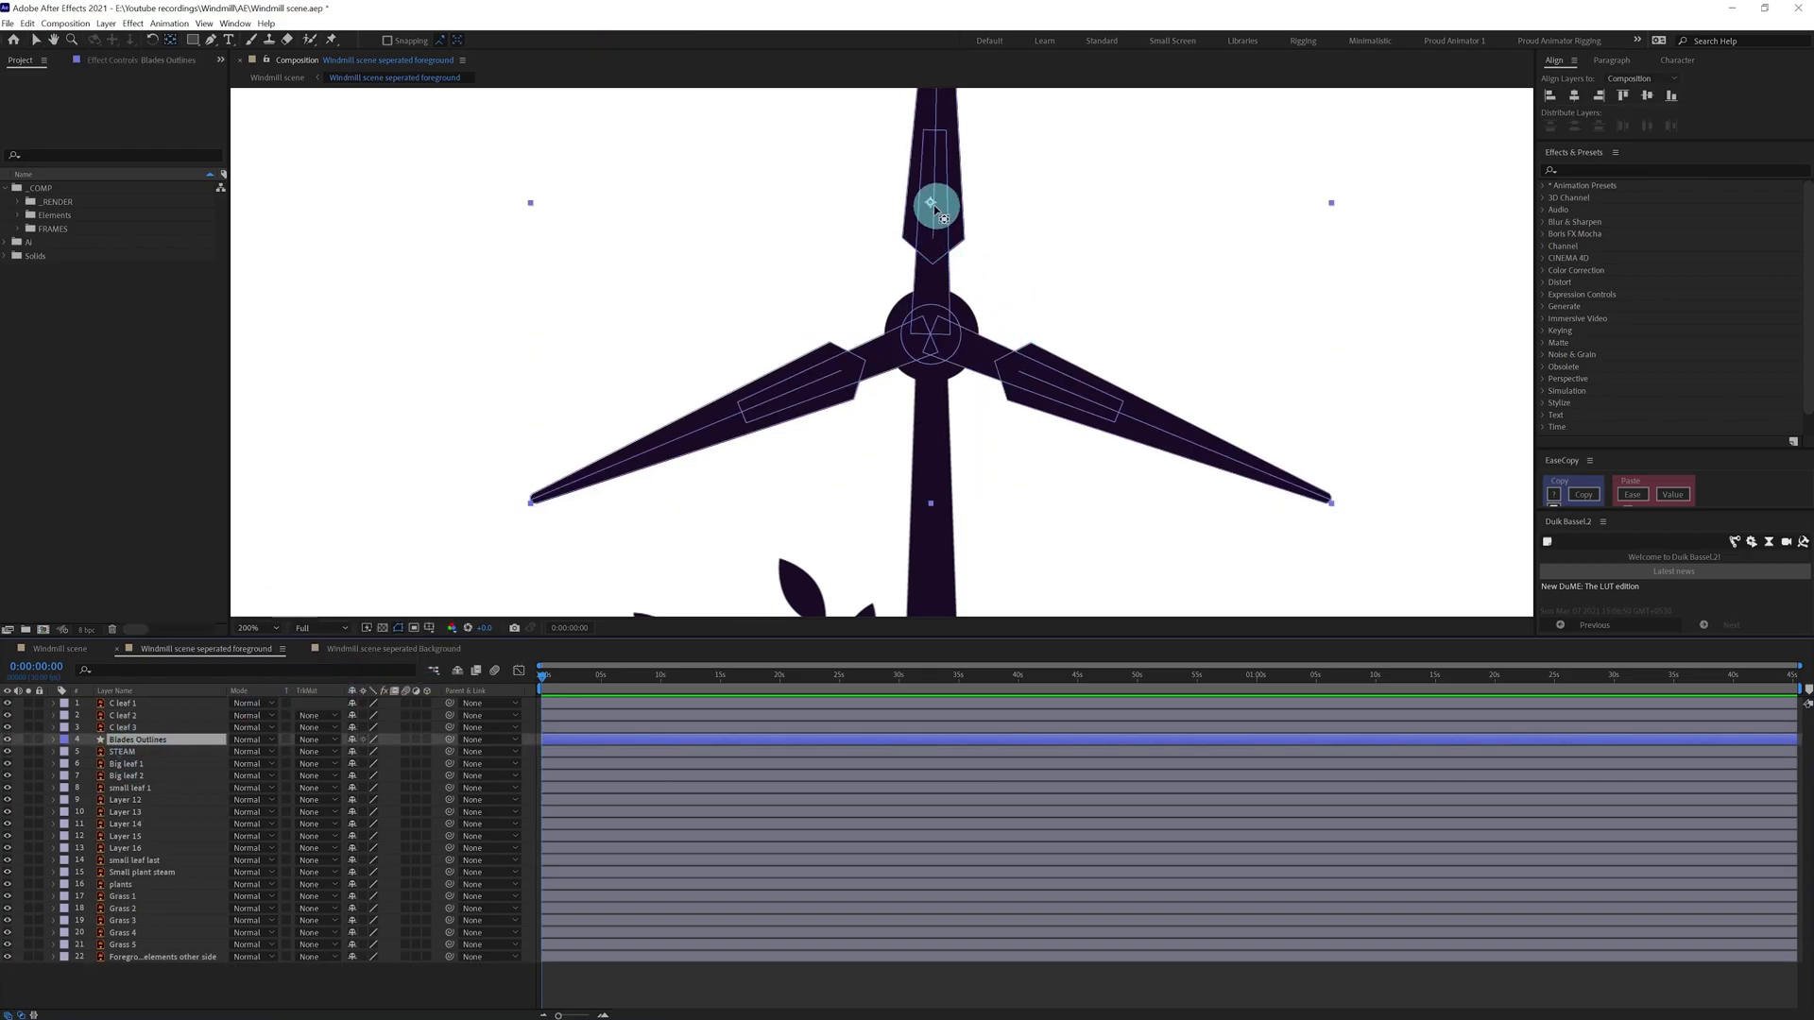
pyautogui.moveTo(931, 203); pyautogui.dragTo(930, 336)
pyautogui.scroll(3, 931, 337)
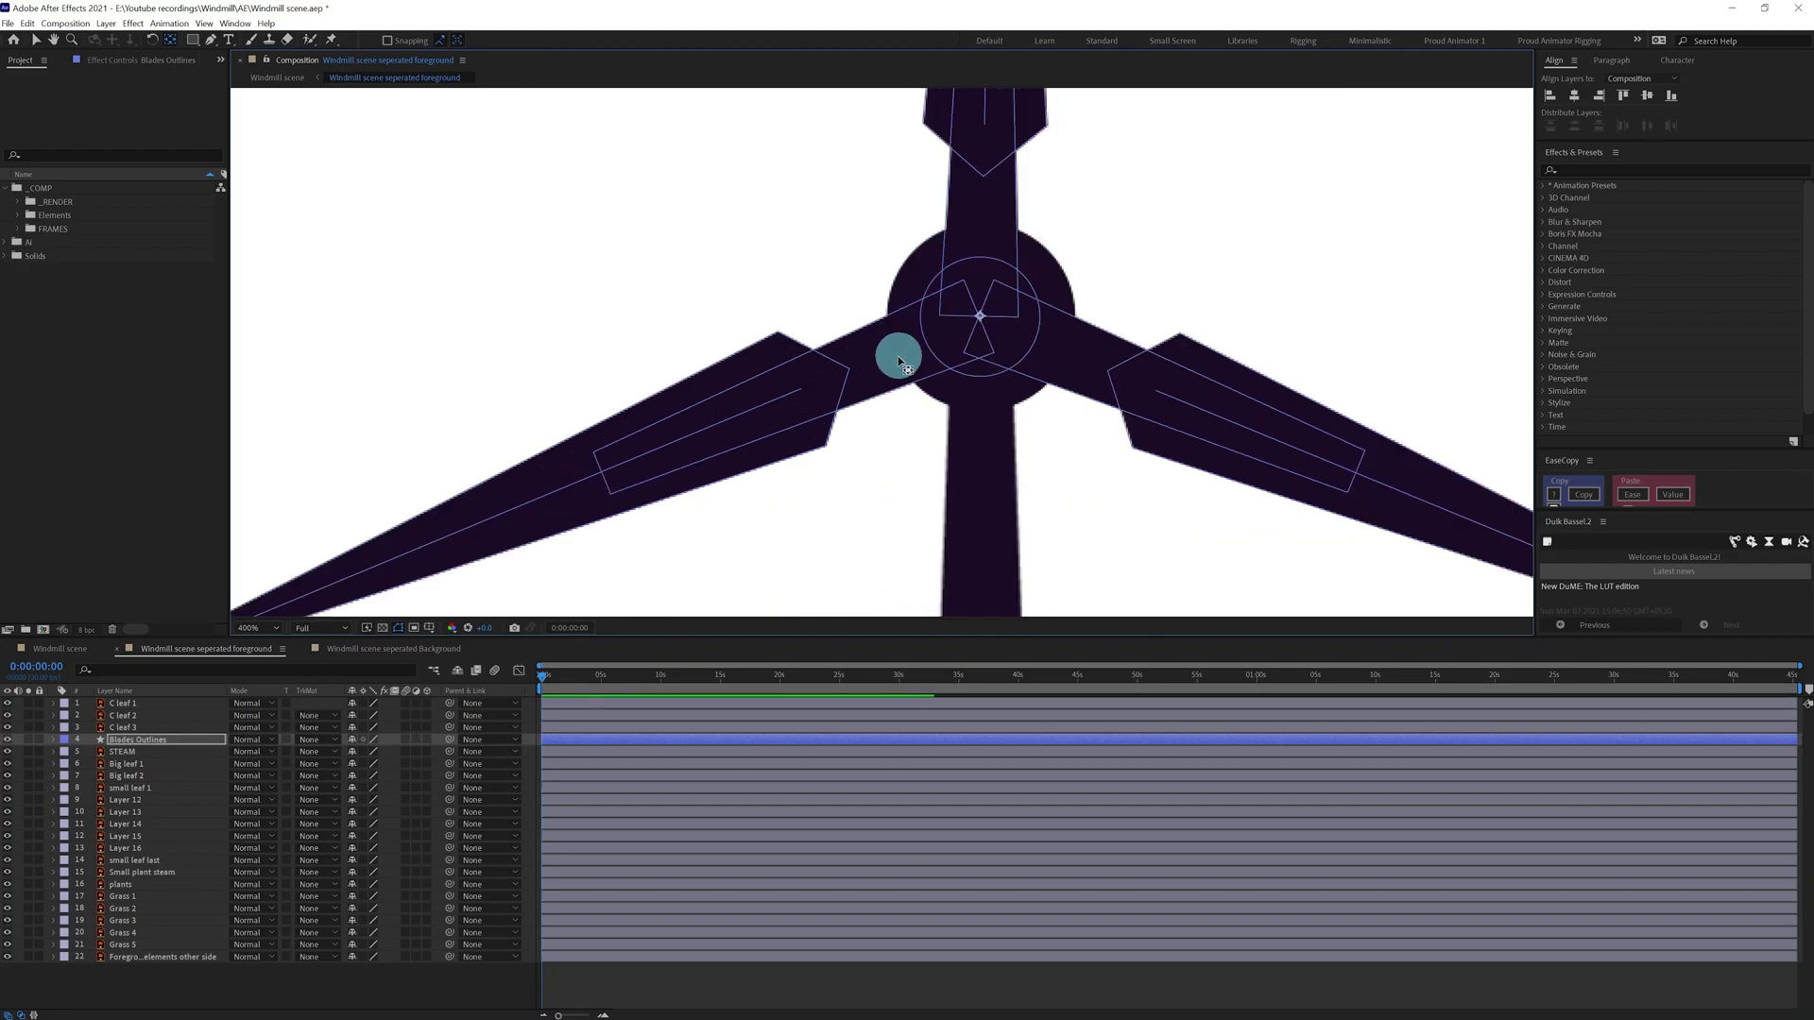
pyautogui.moveTo(1077, 285); pyautogui.dragTo(1077, 282)
# Pre-compose the Blades Outlines and STEAM layers as "Windmill shadow" and open the new composition.
pyautogui.rightClick(128, 762)
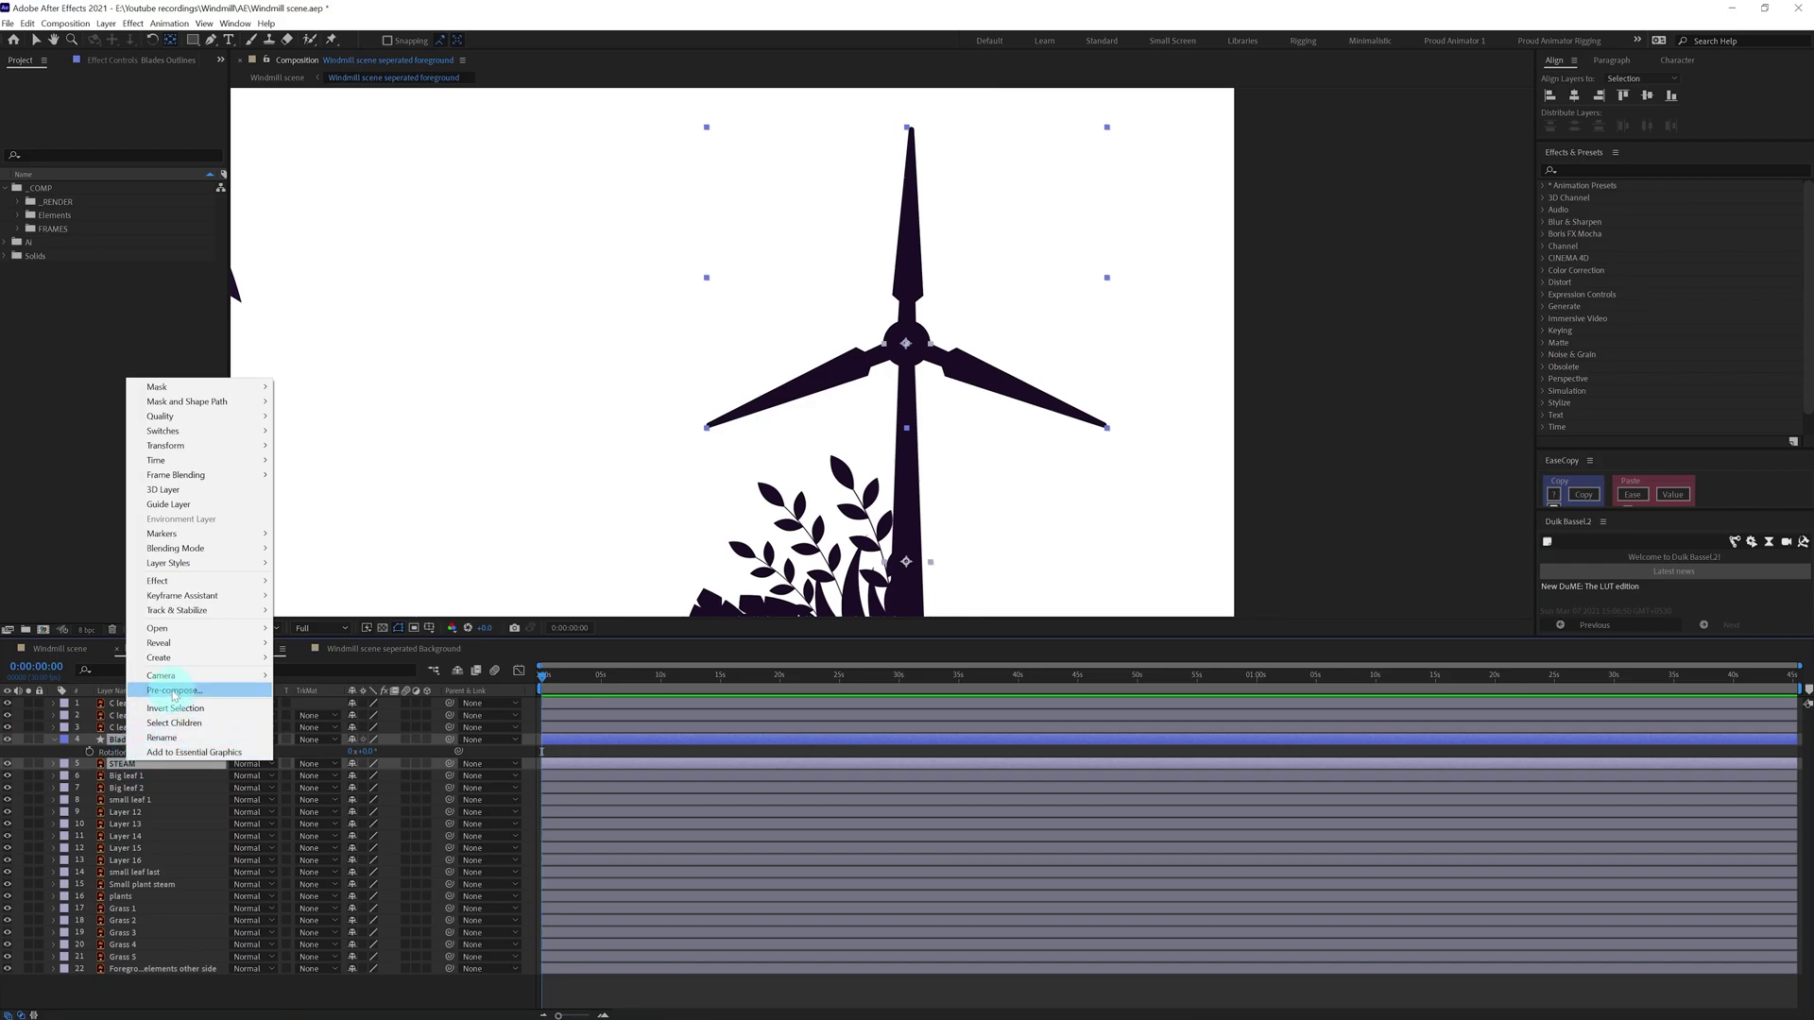
pyautogui.click(179, 692)
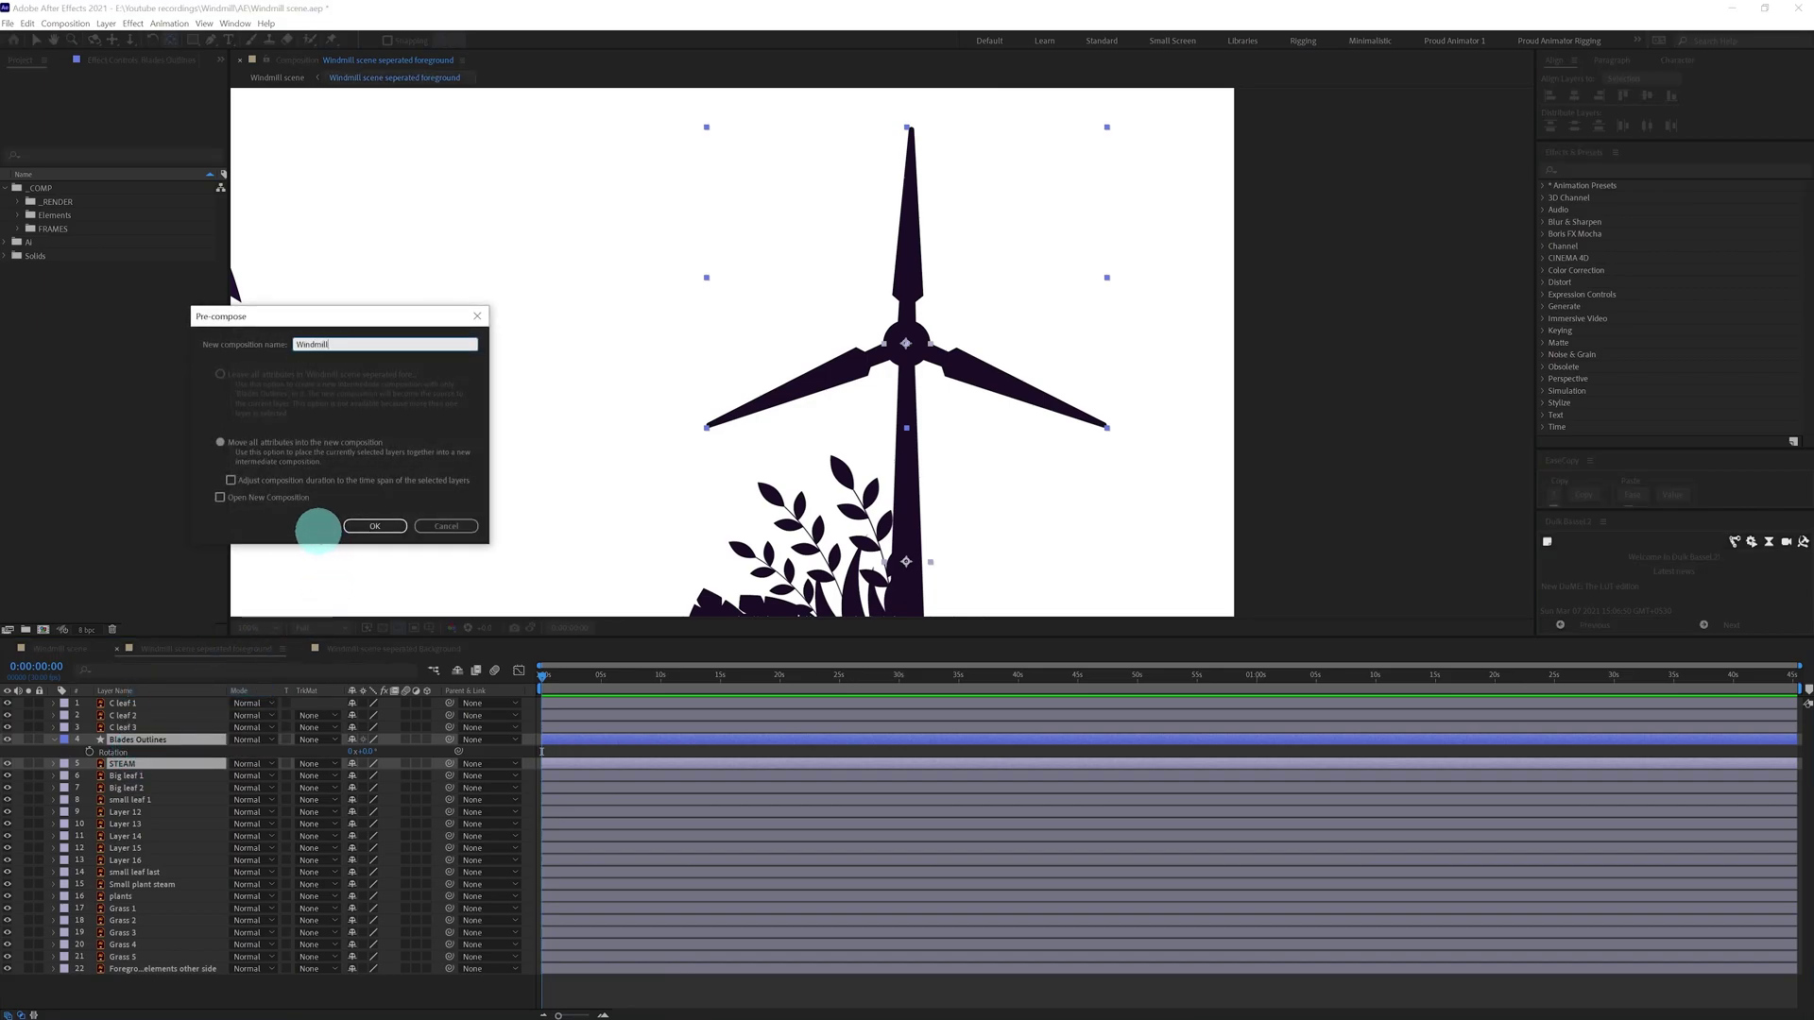
pyautogui.write('Windmill shadow')
pyautogui.click(355, 528)
pyautogui.doubleClick(161, 740)
# Keyframe the Blades Outlines rotation from the first frame to 2 full revolutions at 2 seconds.
pyautogui.click(1029, 467)
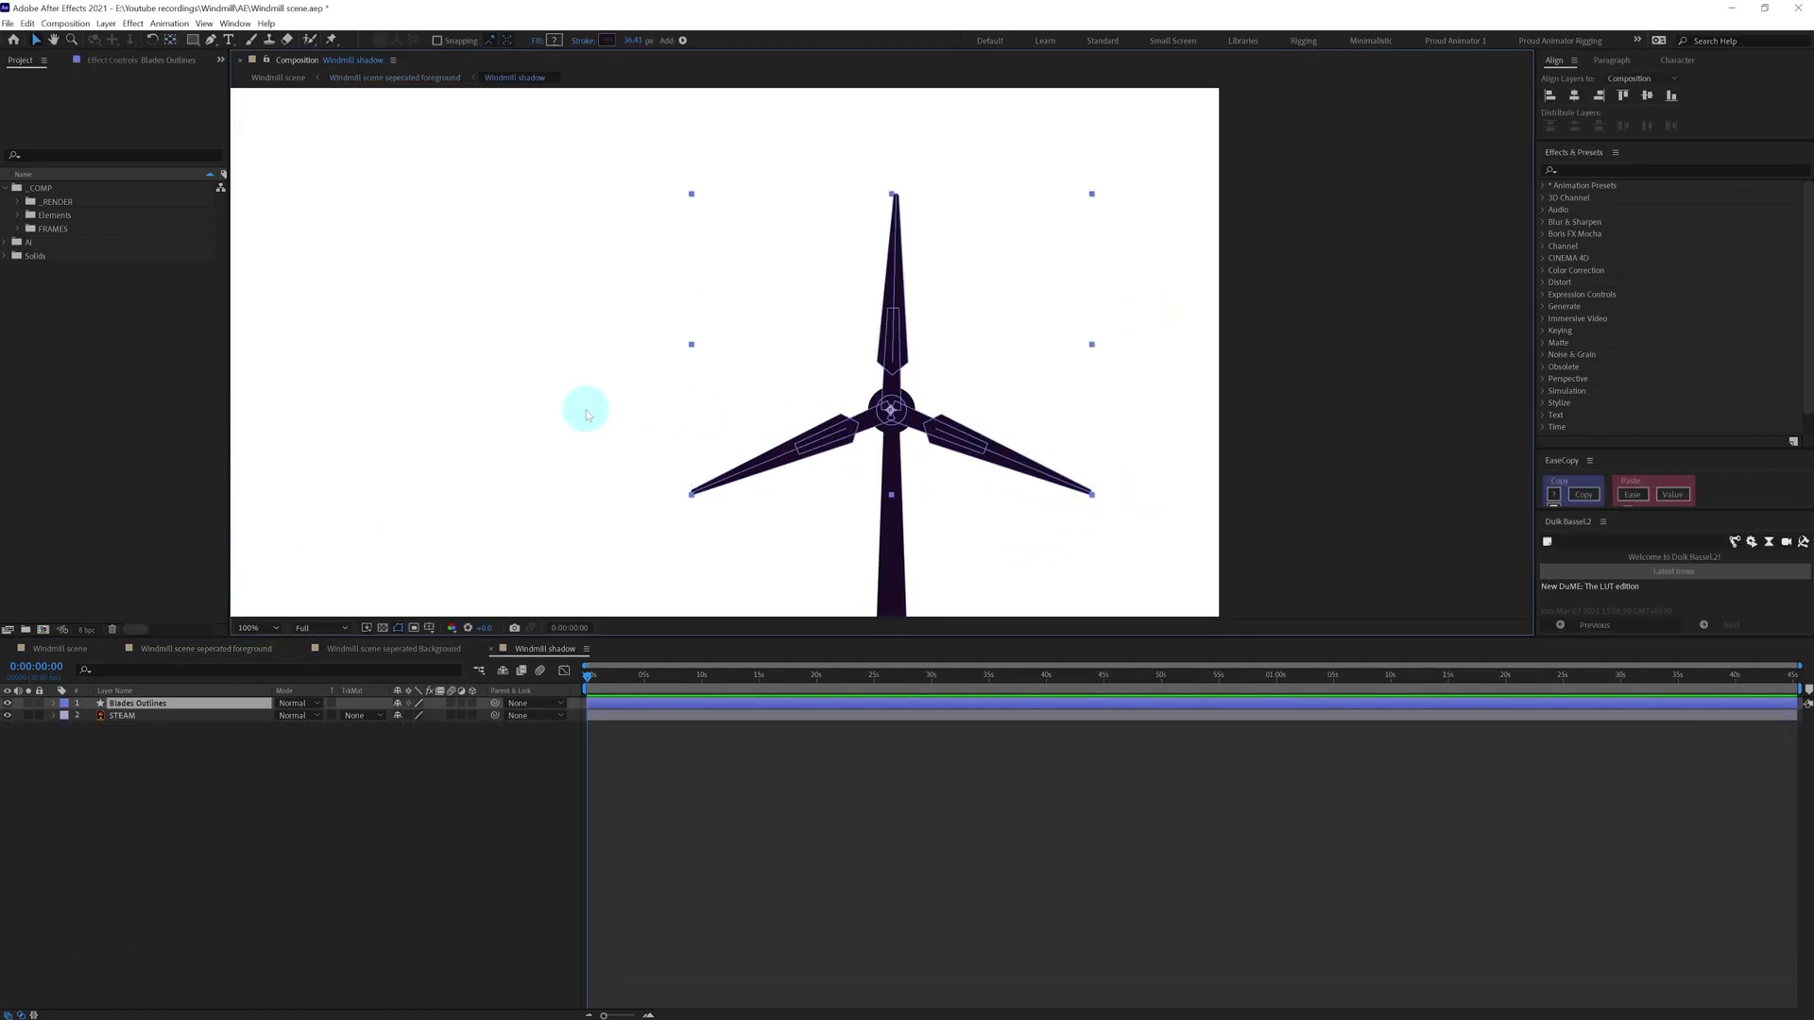
pyautogui.press('r')
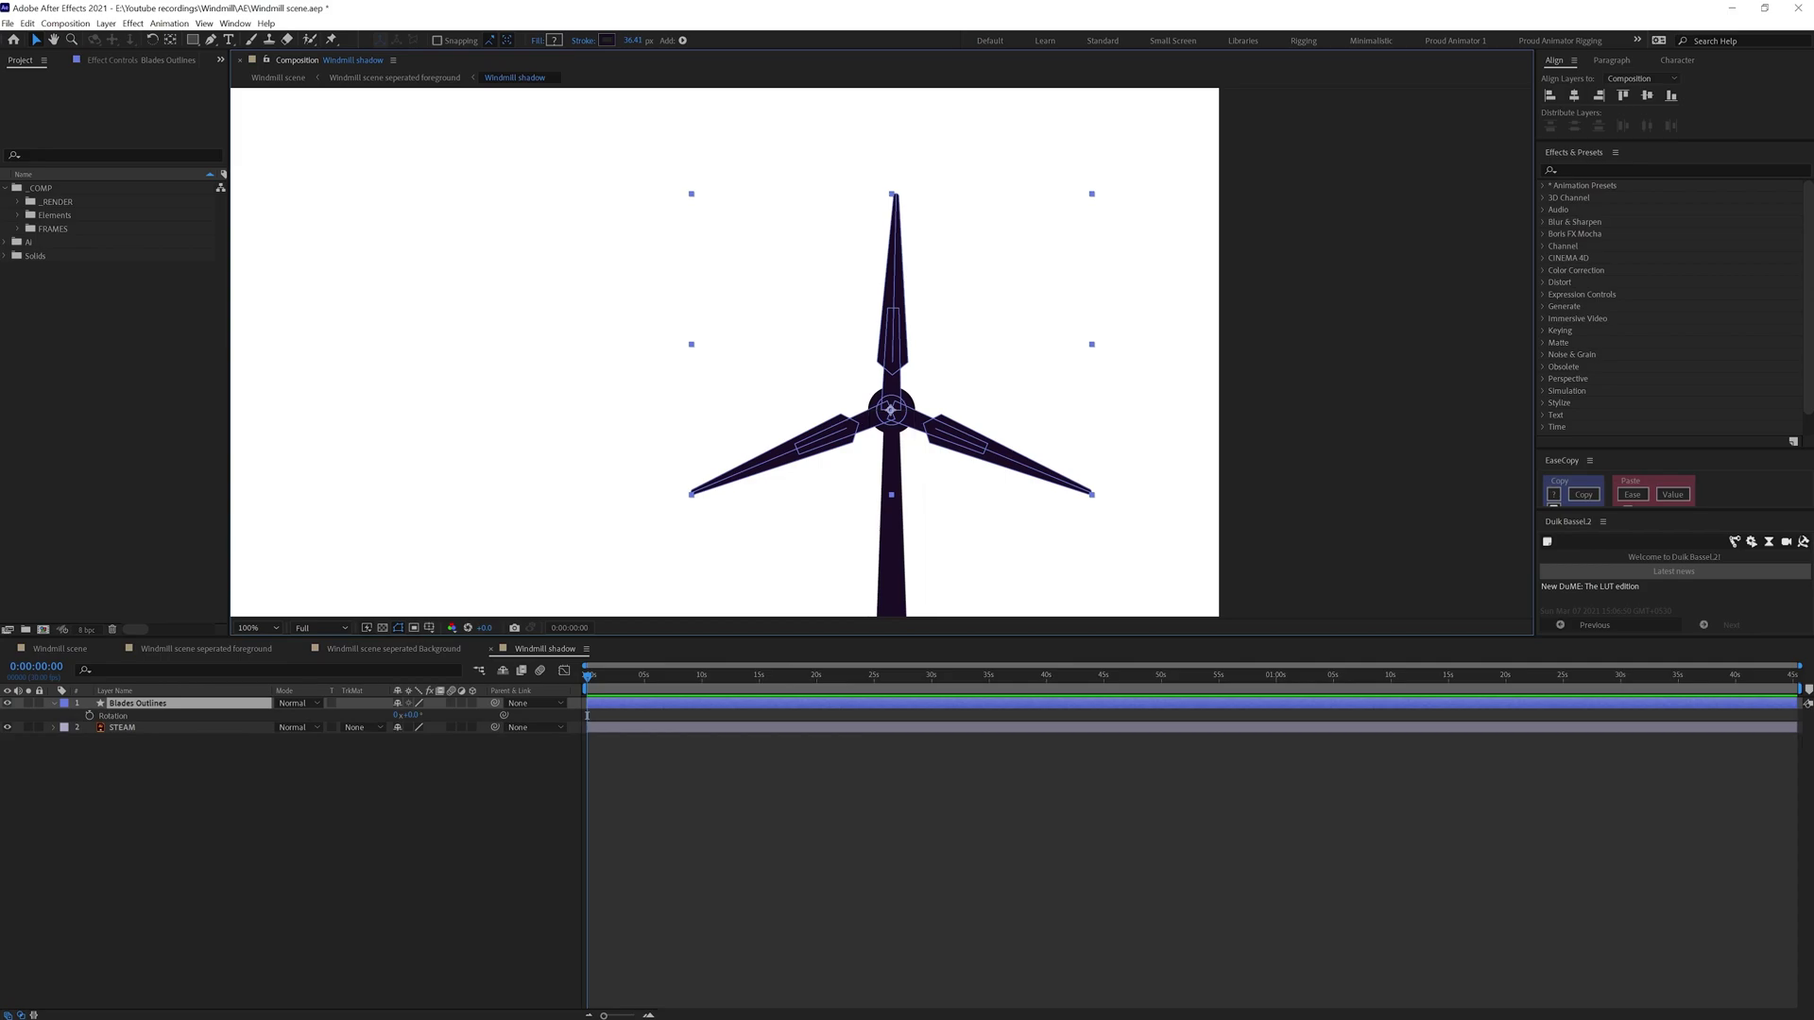
pyautogui.click(89, 715)
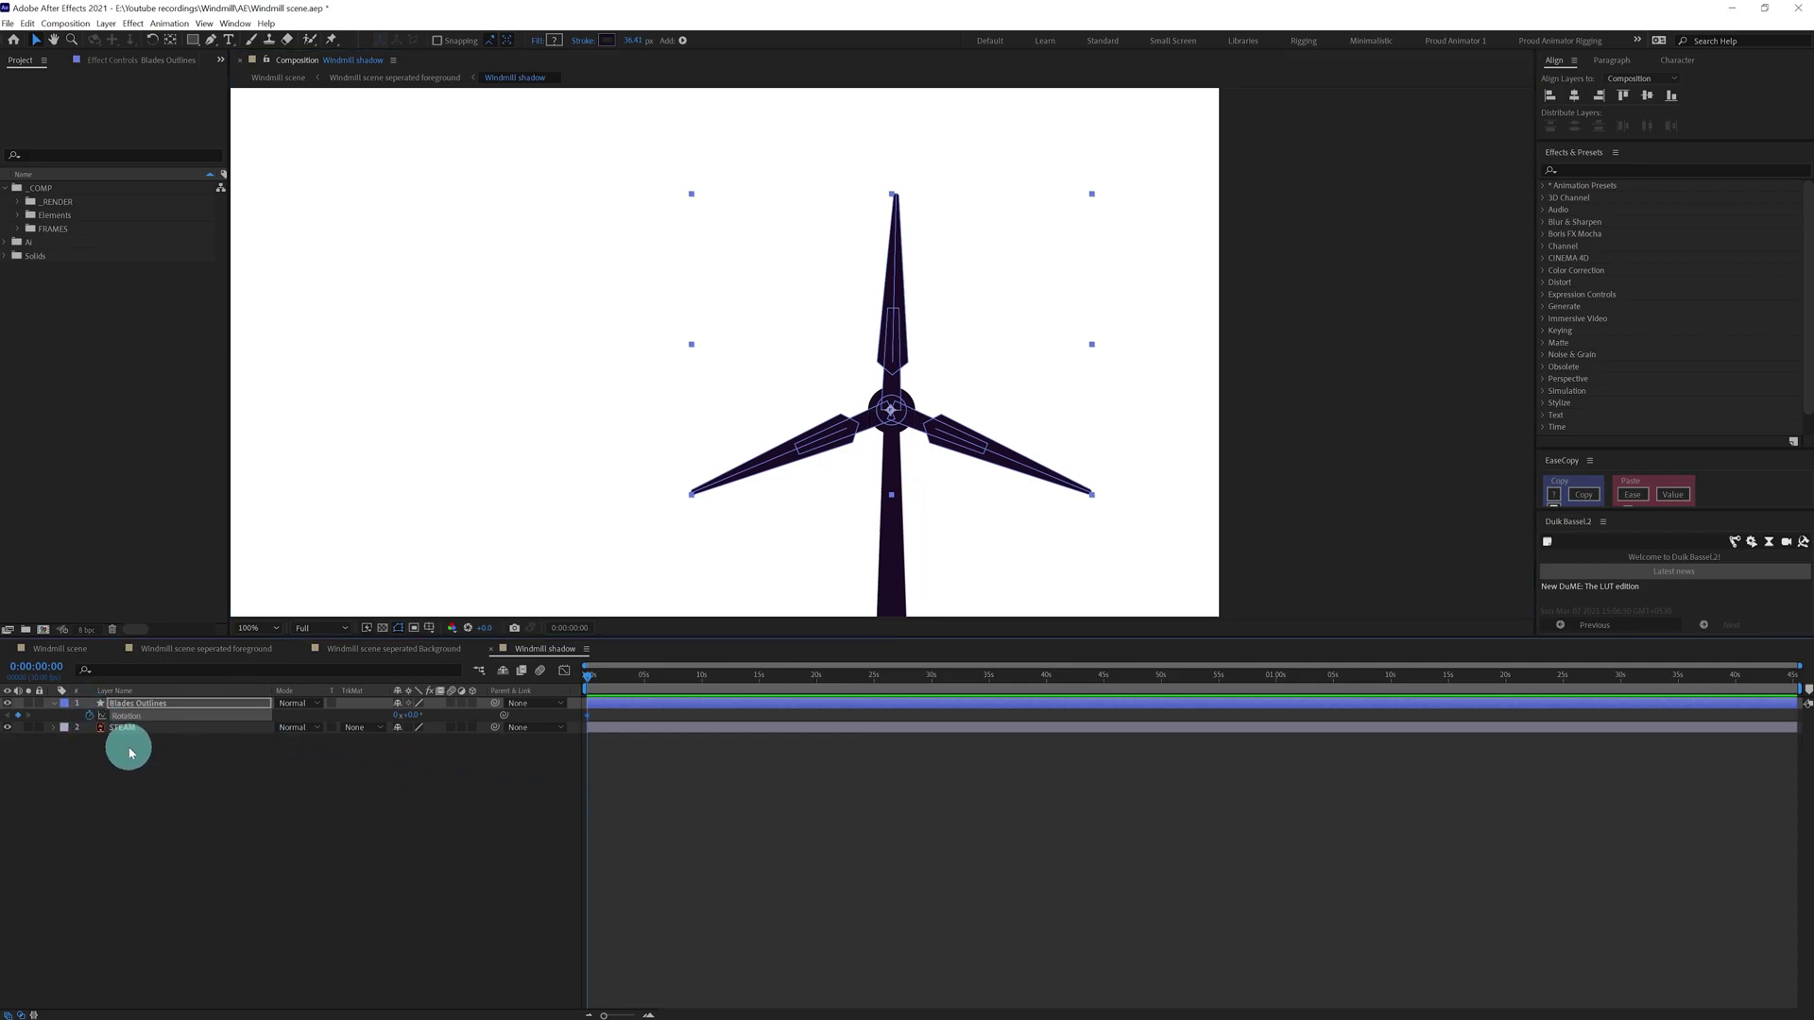
pyautogui.click(42, 666)
pyautogui.write('200')
pyautogui.press('Return')
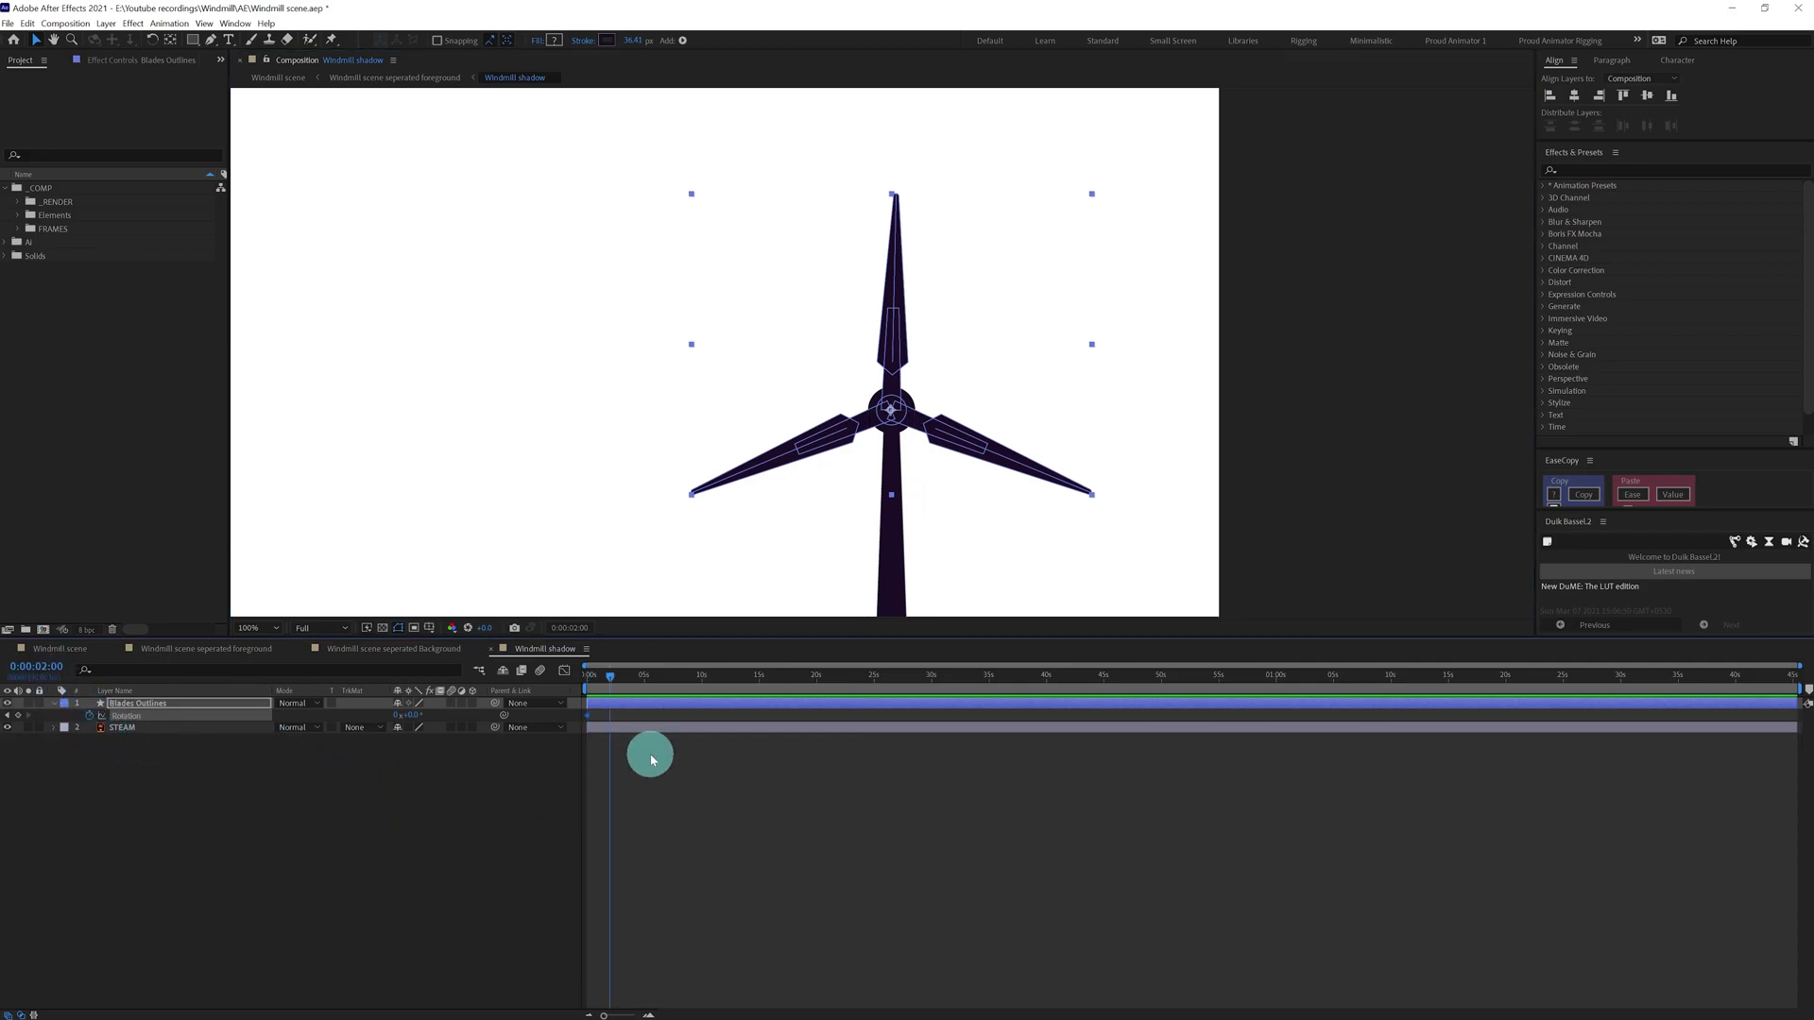
pyautogui.click(394, 717)
pyautogui.write('2')
pyautogui.press('Return')
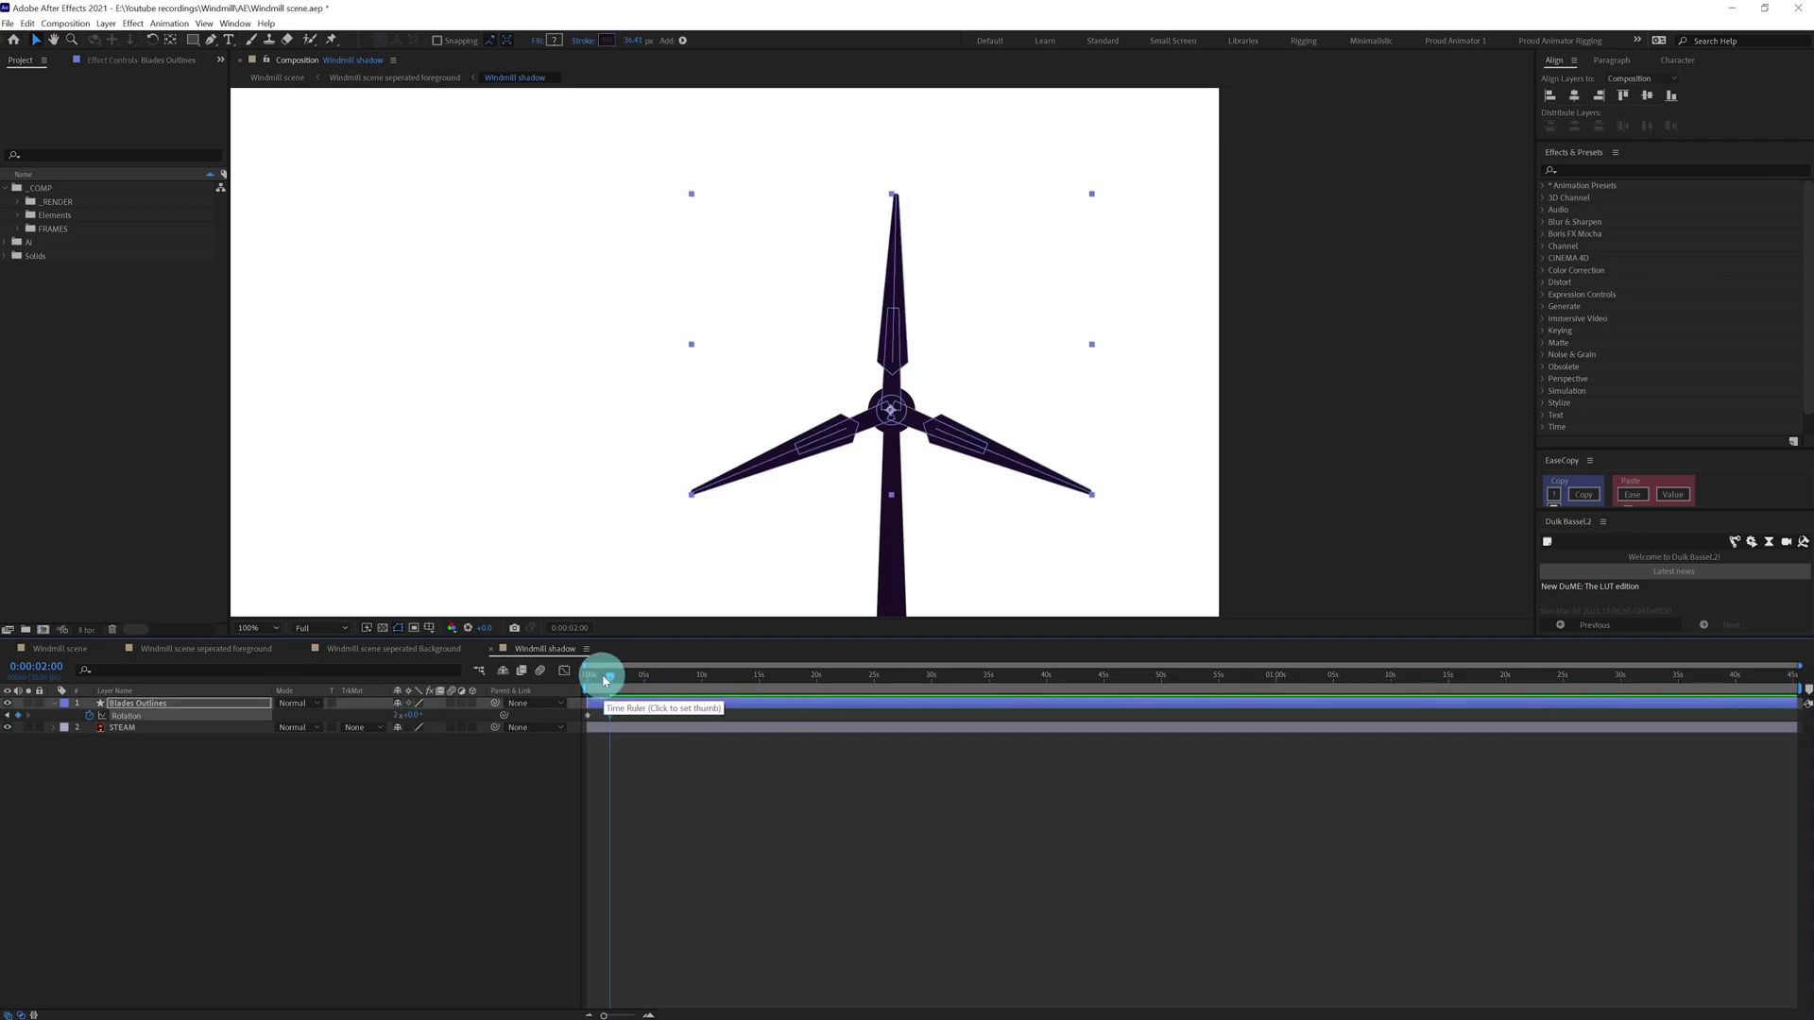
pyautogui.moveTo(606, 681)
pyautogui.mouseDown()
pyautogui.moveTo(588, 680)
pyautogui.moveTo(608, 681)
pyautogui.mouseUp()
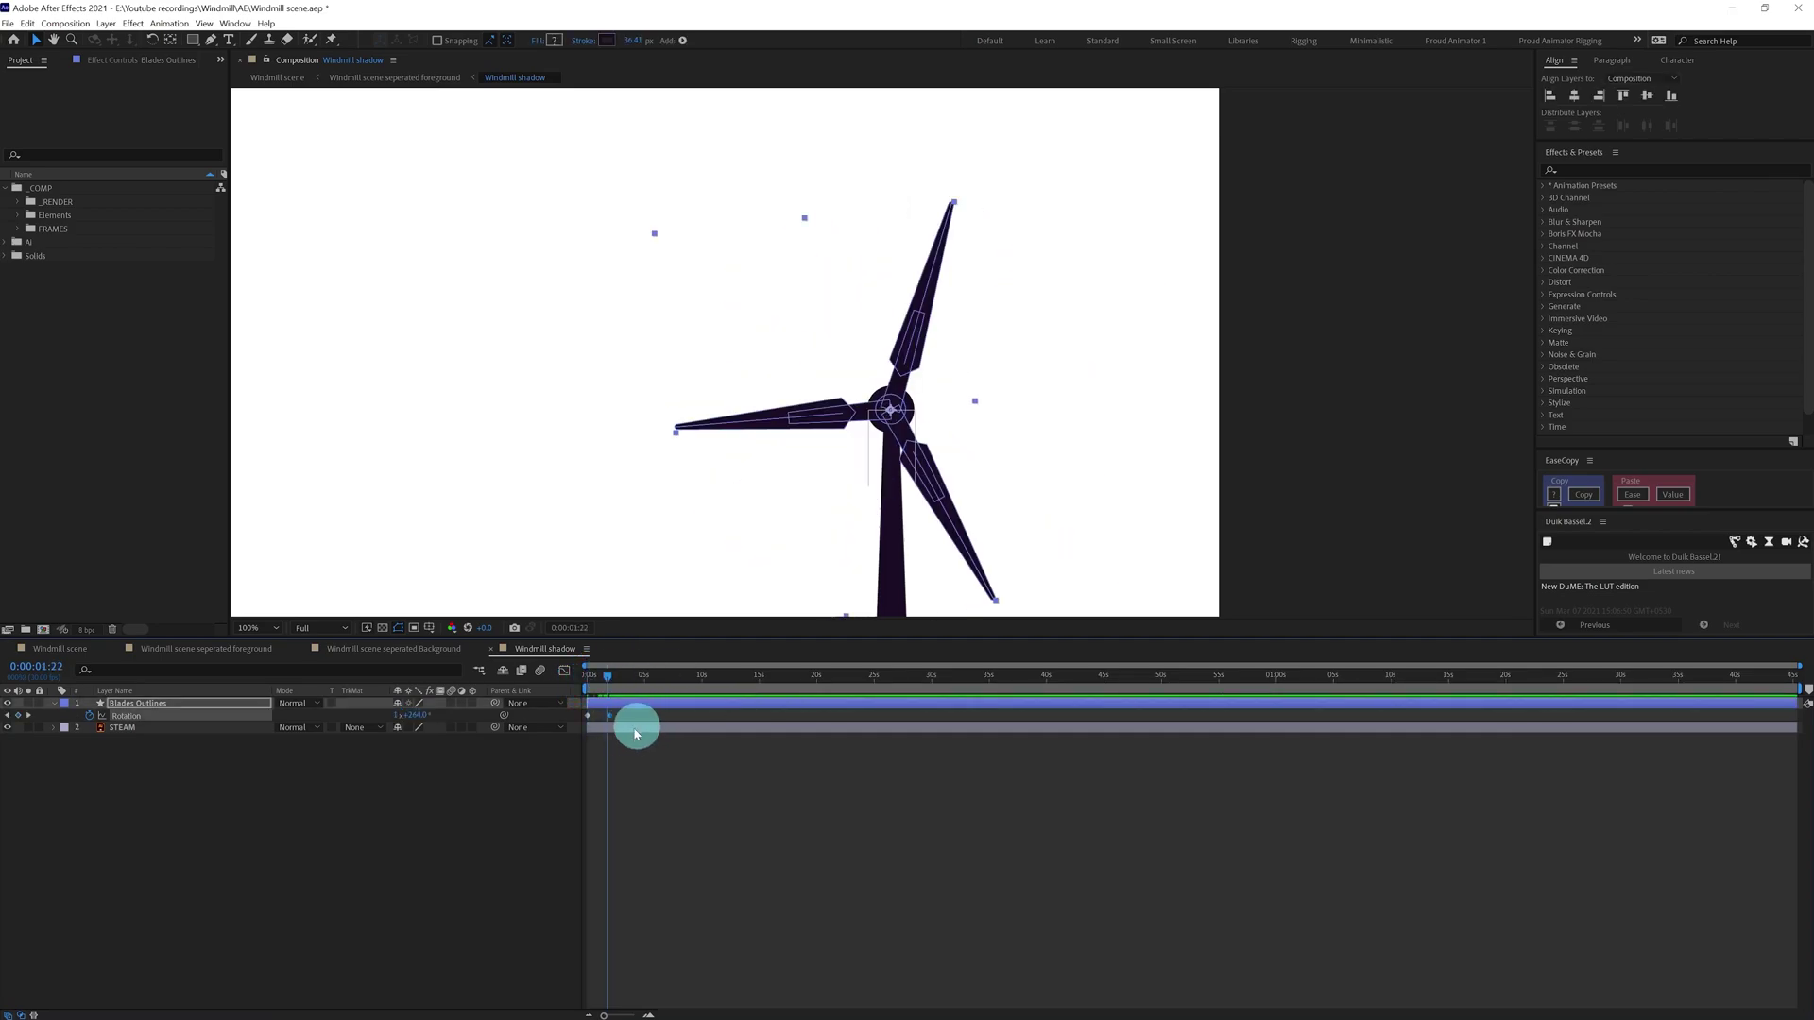
# Add the expression loopIn()+loopOut()-value; to the Rotation property of Blades Outlines.
pyautogui.press('=')
pyautogui.press('=')
pyautogui.press('=')
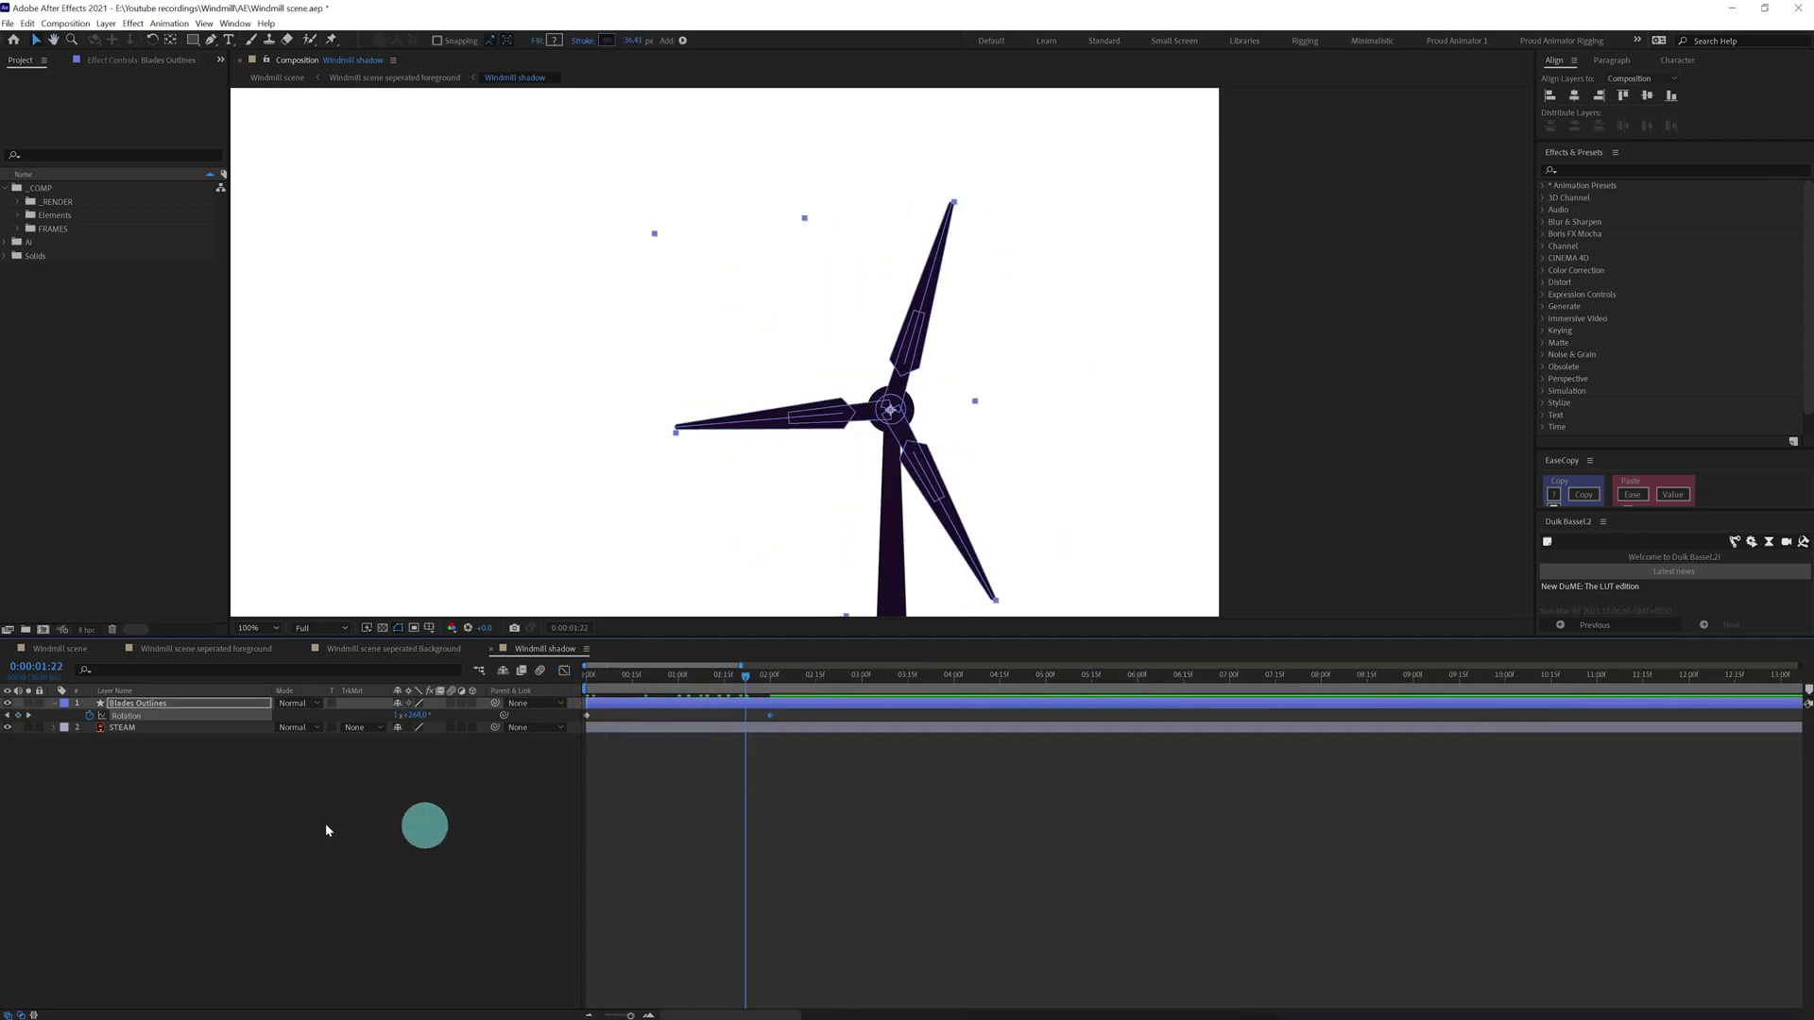
pyautogui.click(196, 823)
pyautogui.keyDown('alt'); pyautogui.click(89, 716); pyautogui.keyUp('alt')
pyautogui.write('loopIn()+looop')
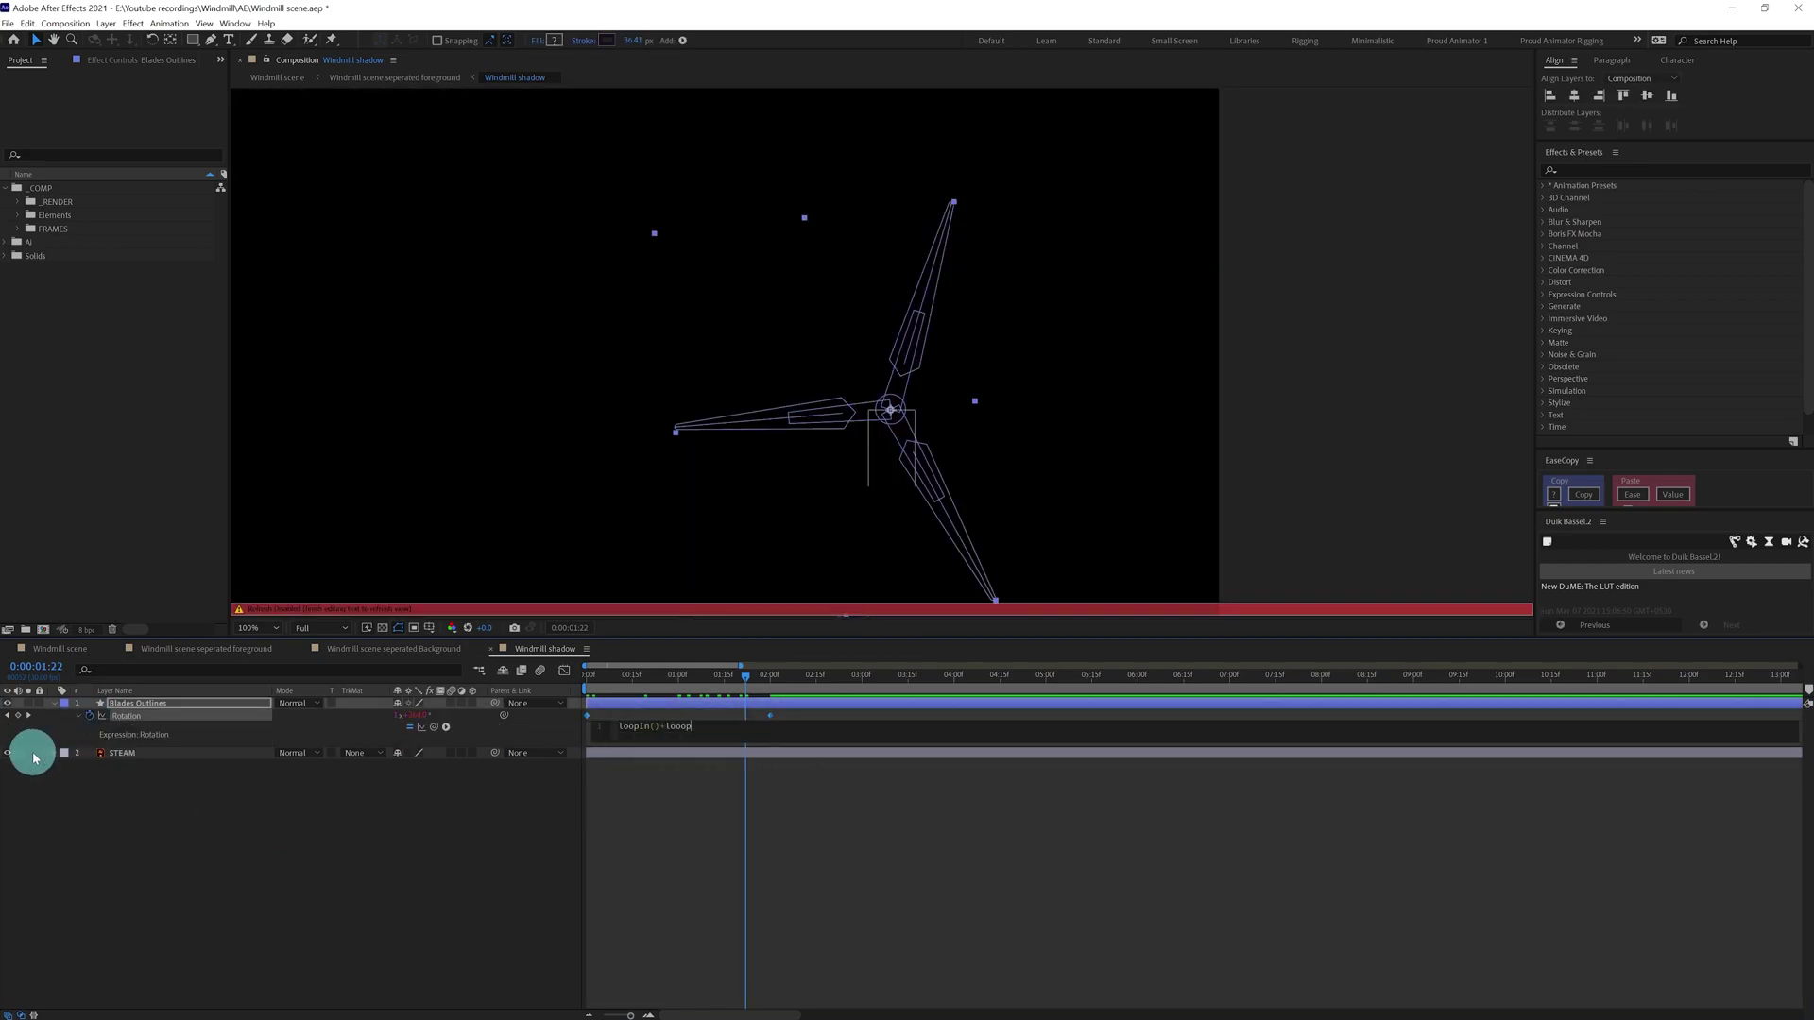
pyautogui.write('+loopOut()-value;')
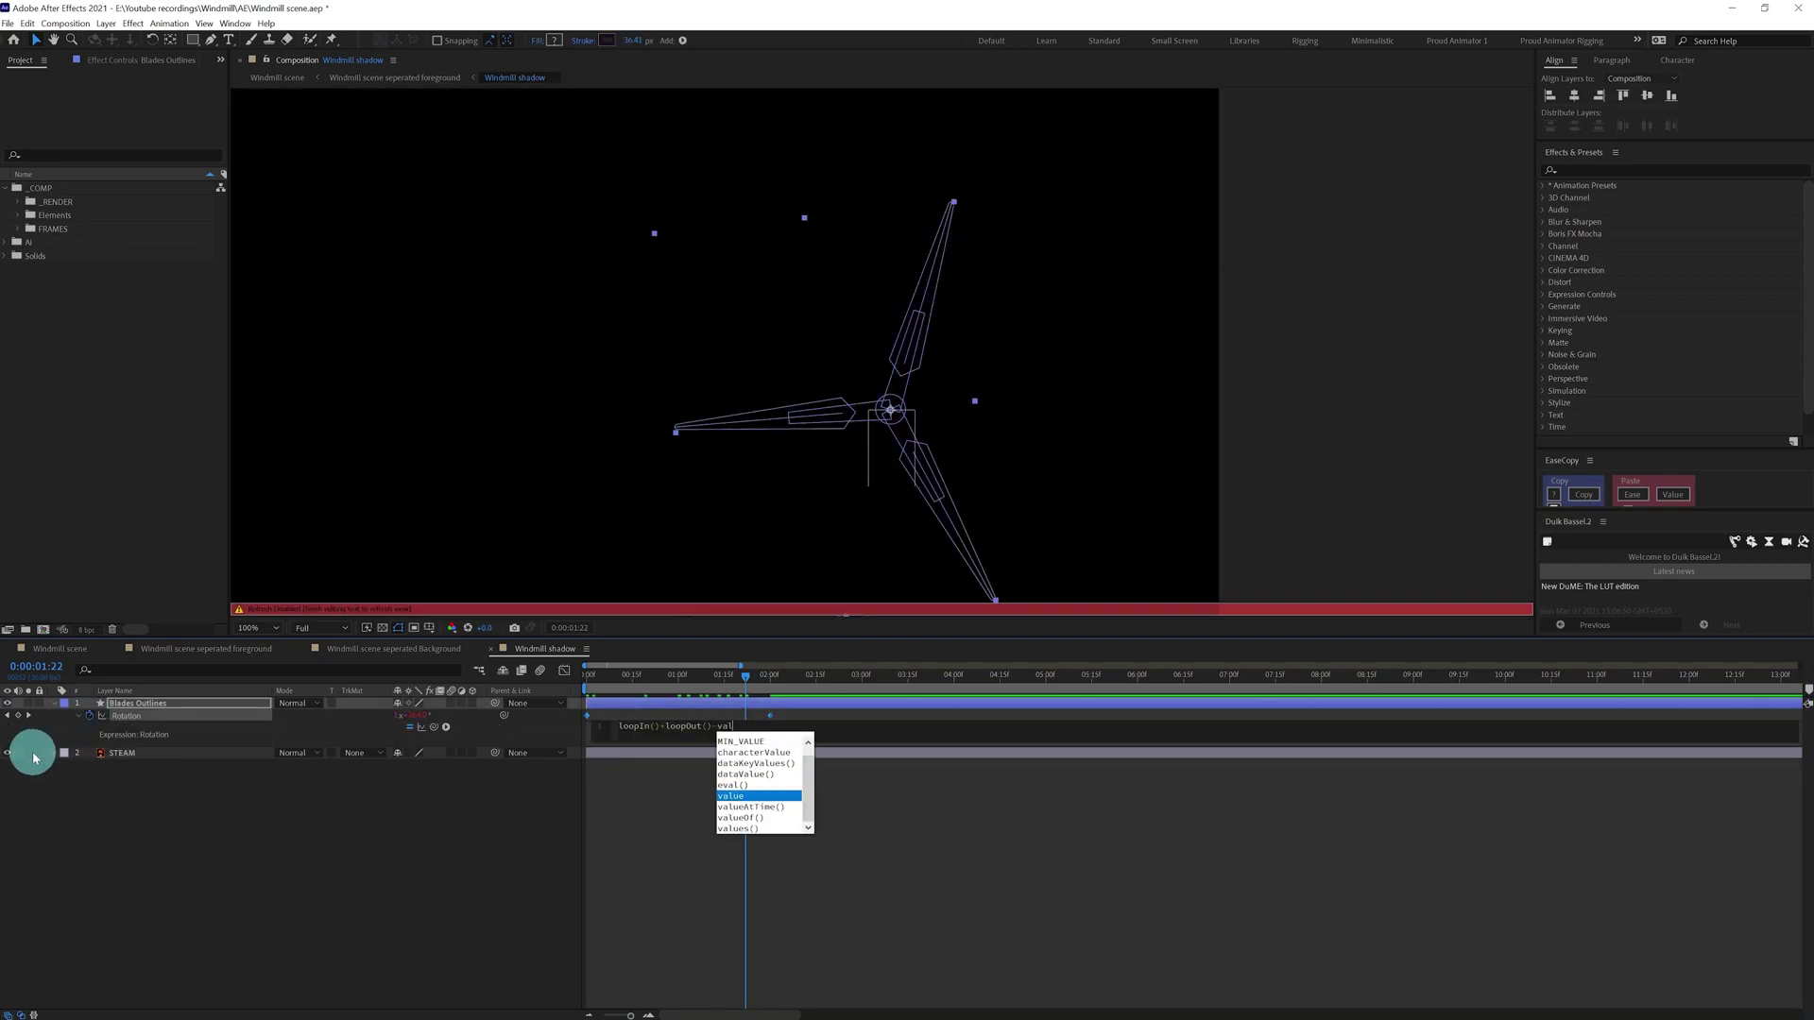
pyautogui.hotkey('ctrl', 'a')
pyautogui.click(820, 827)
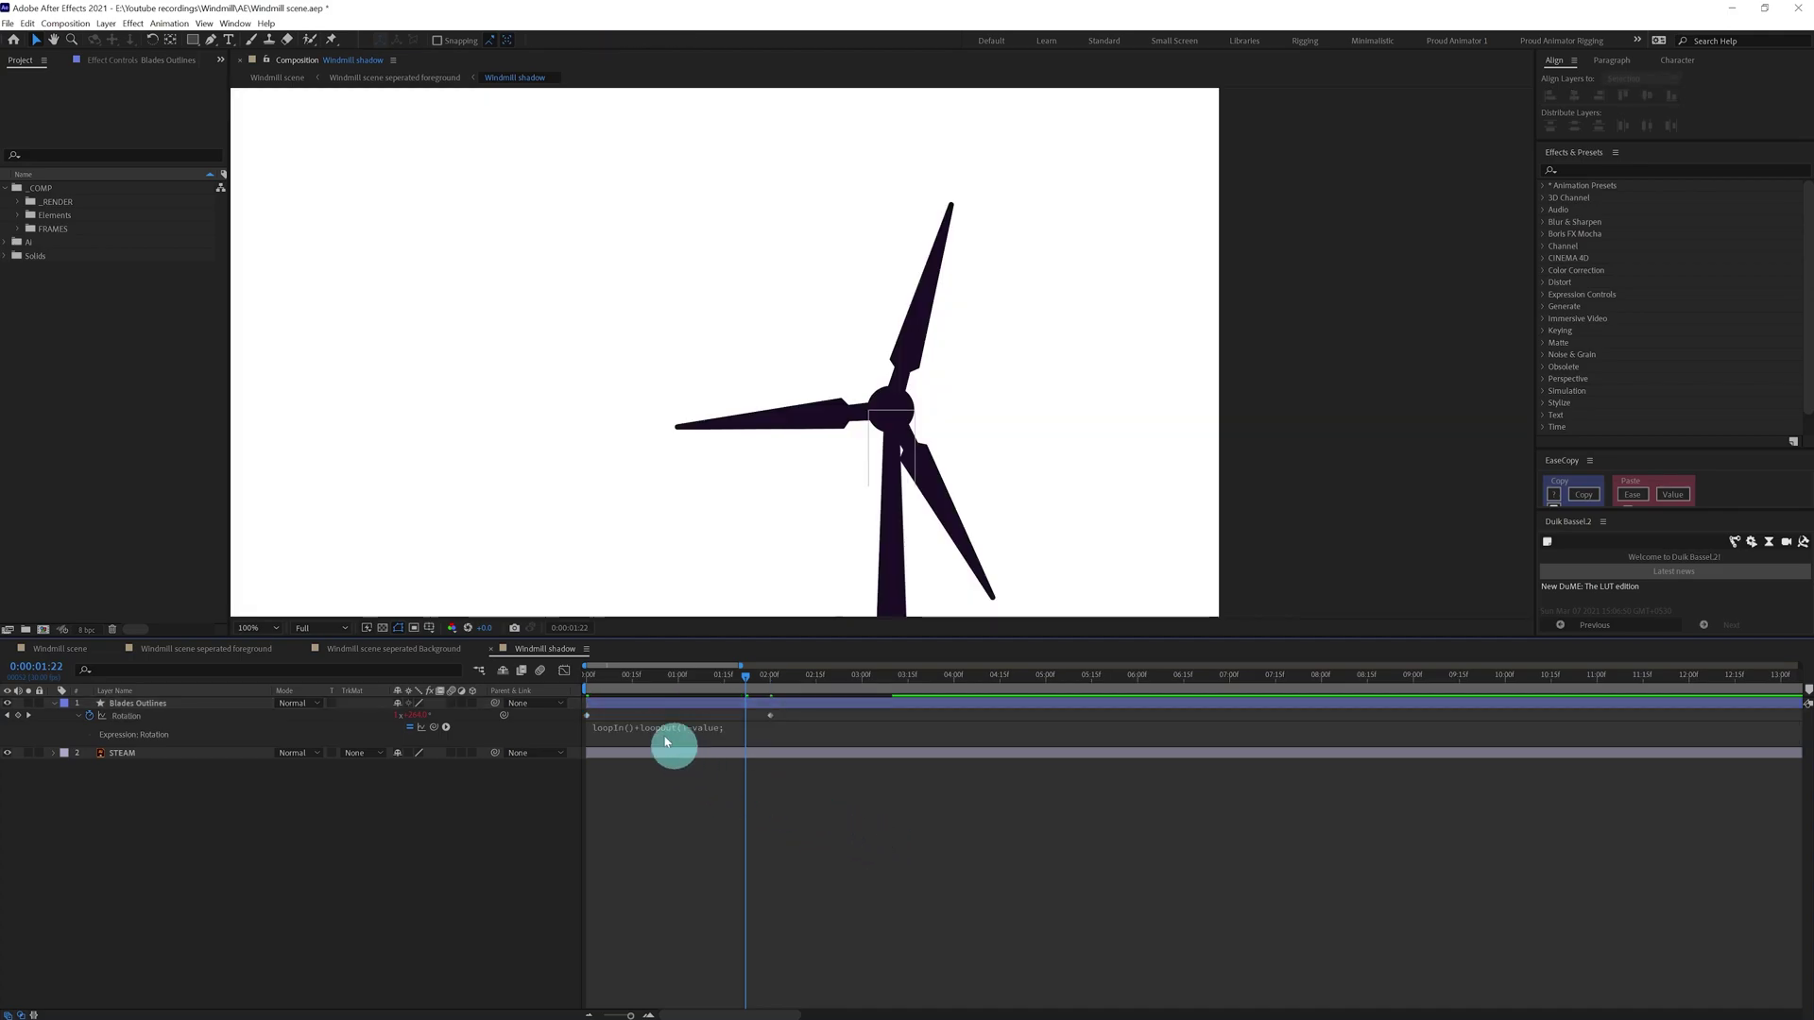
# Preview the looping blade rotation from the first frame.
pyautogui.moveTo(603, 684); pyautogui.dragTo(569, 686)
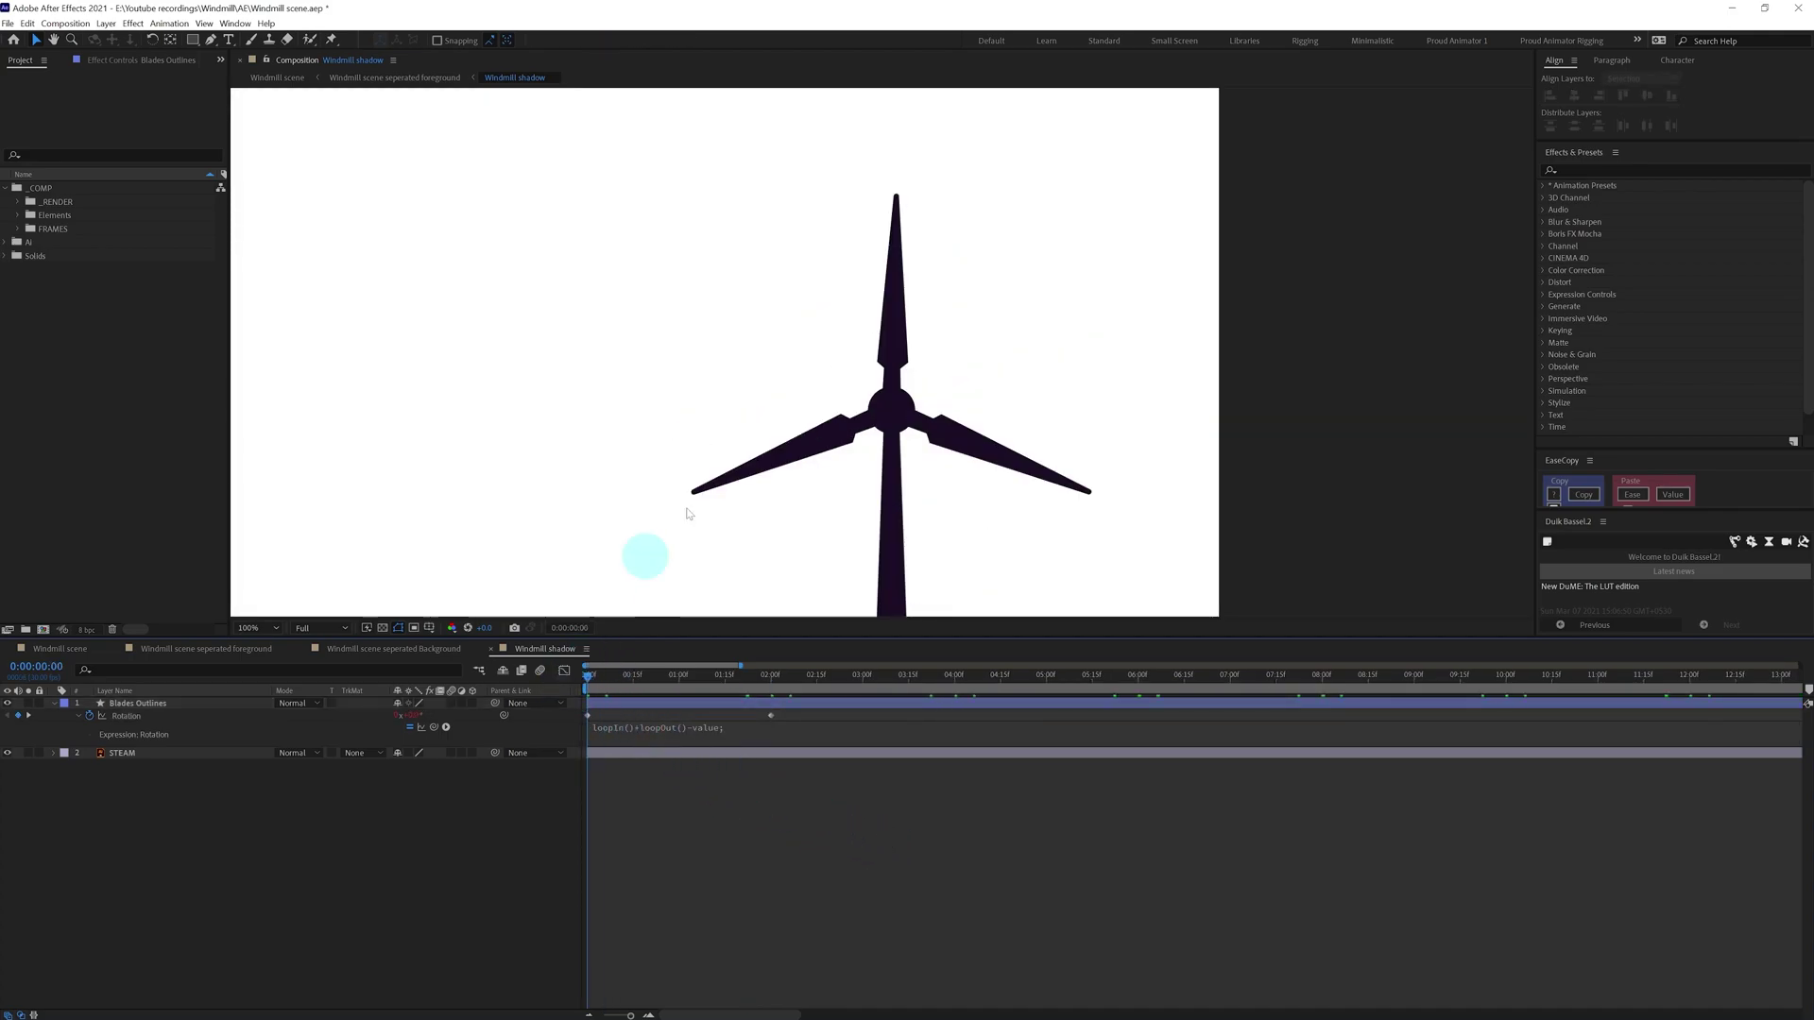
pyautogui.scroll(-3, 885, 376)
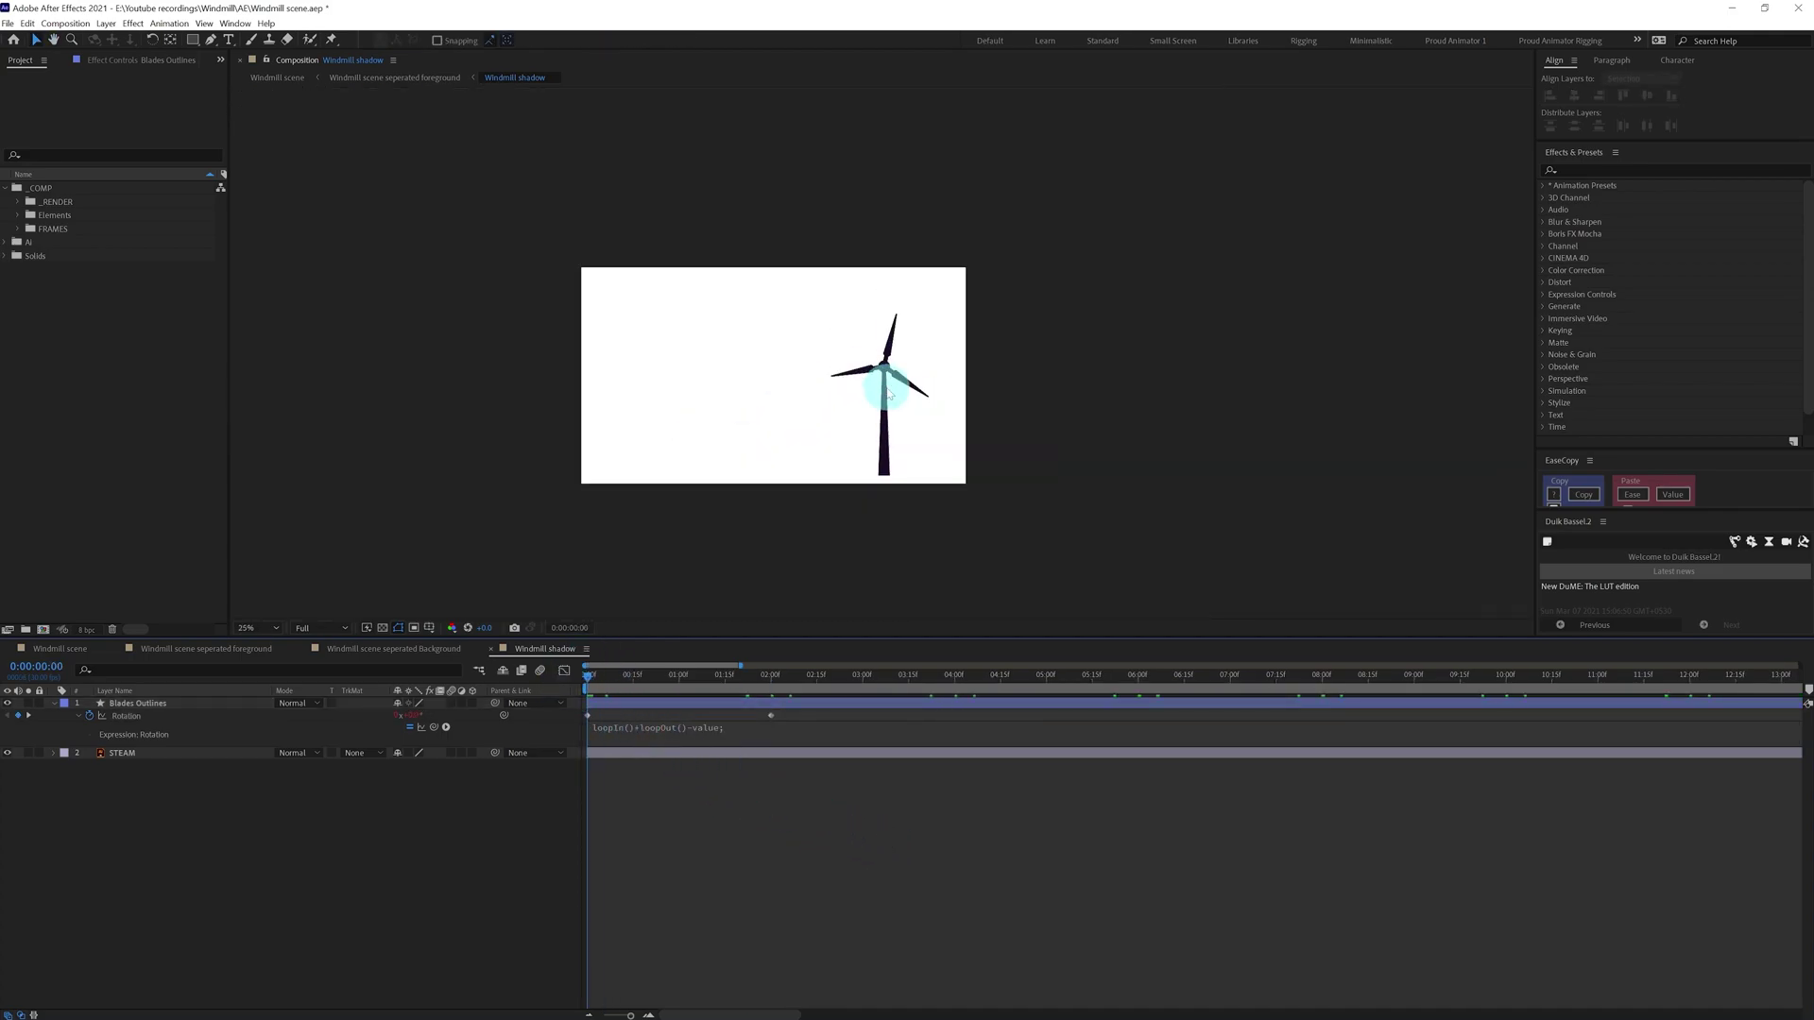
pyautogui.press('space')
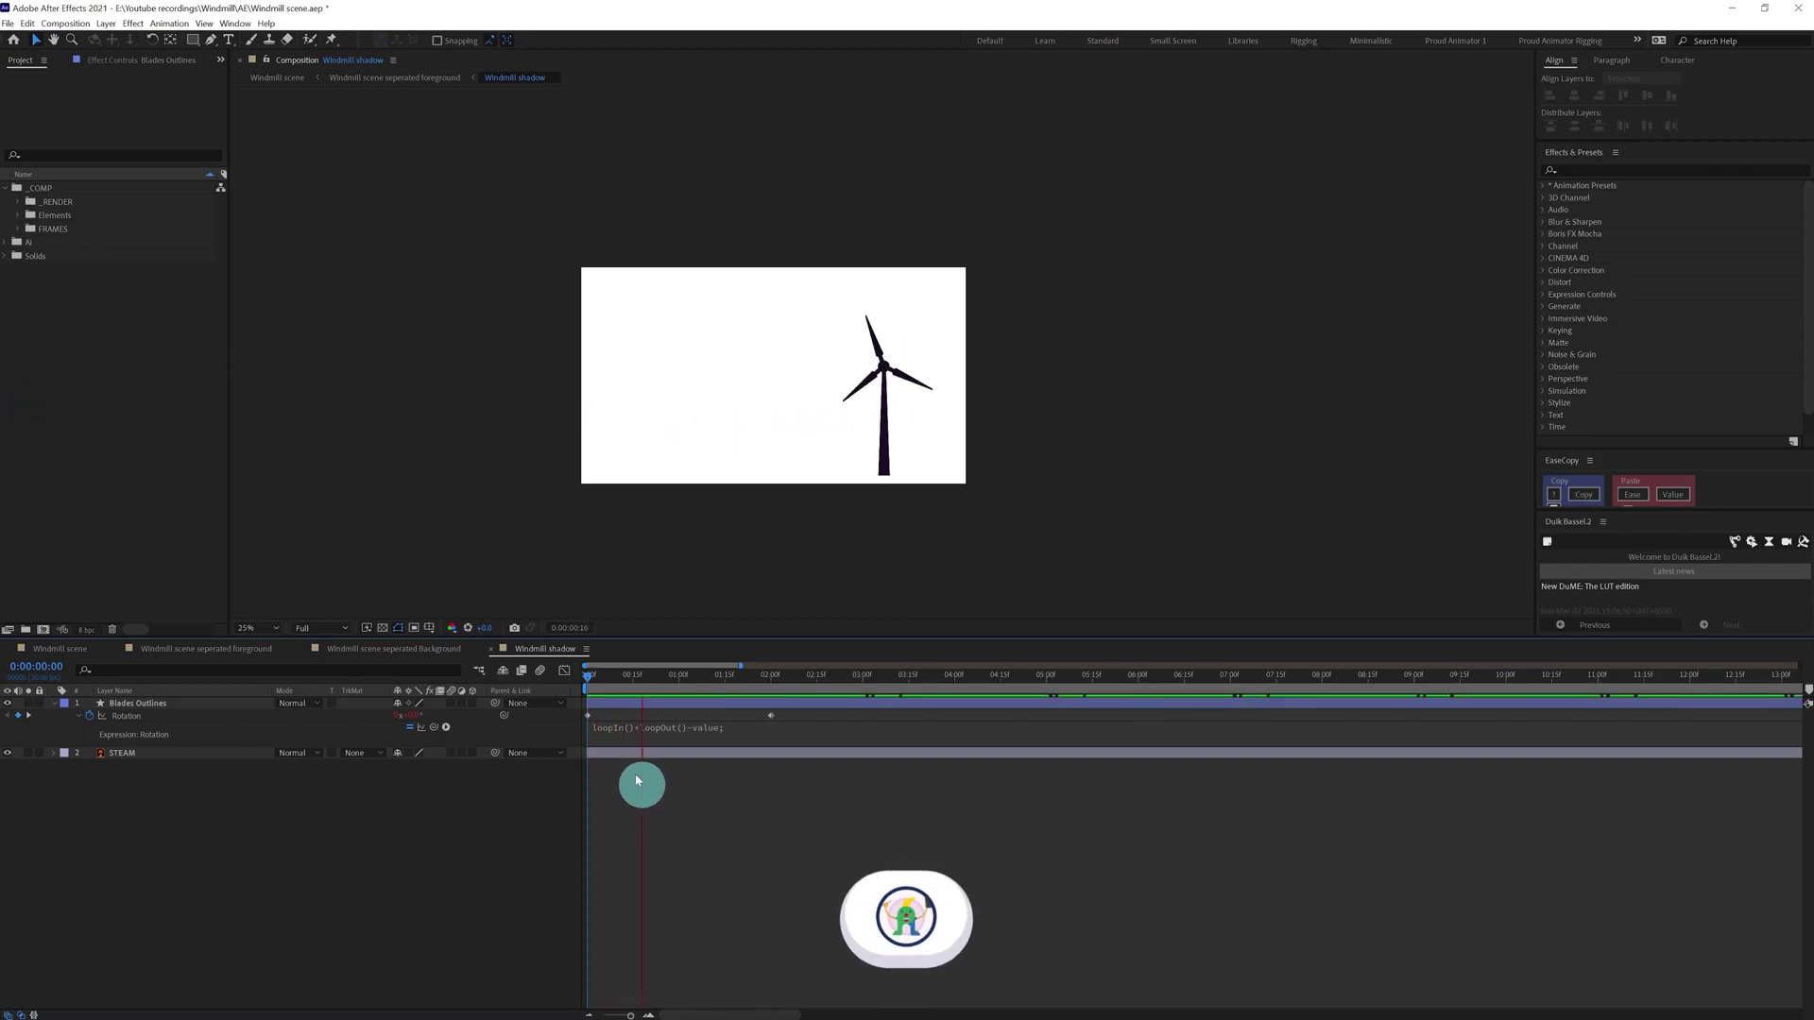
# Slow the blades by moving the end rotation keyframe to about 4 seconds 25 frames, and preview the animation from the start.
pyautogui.click(759, 722)
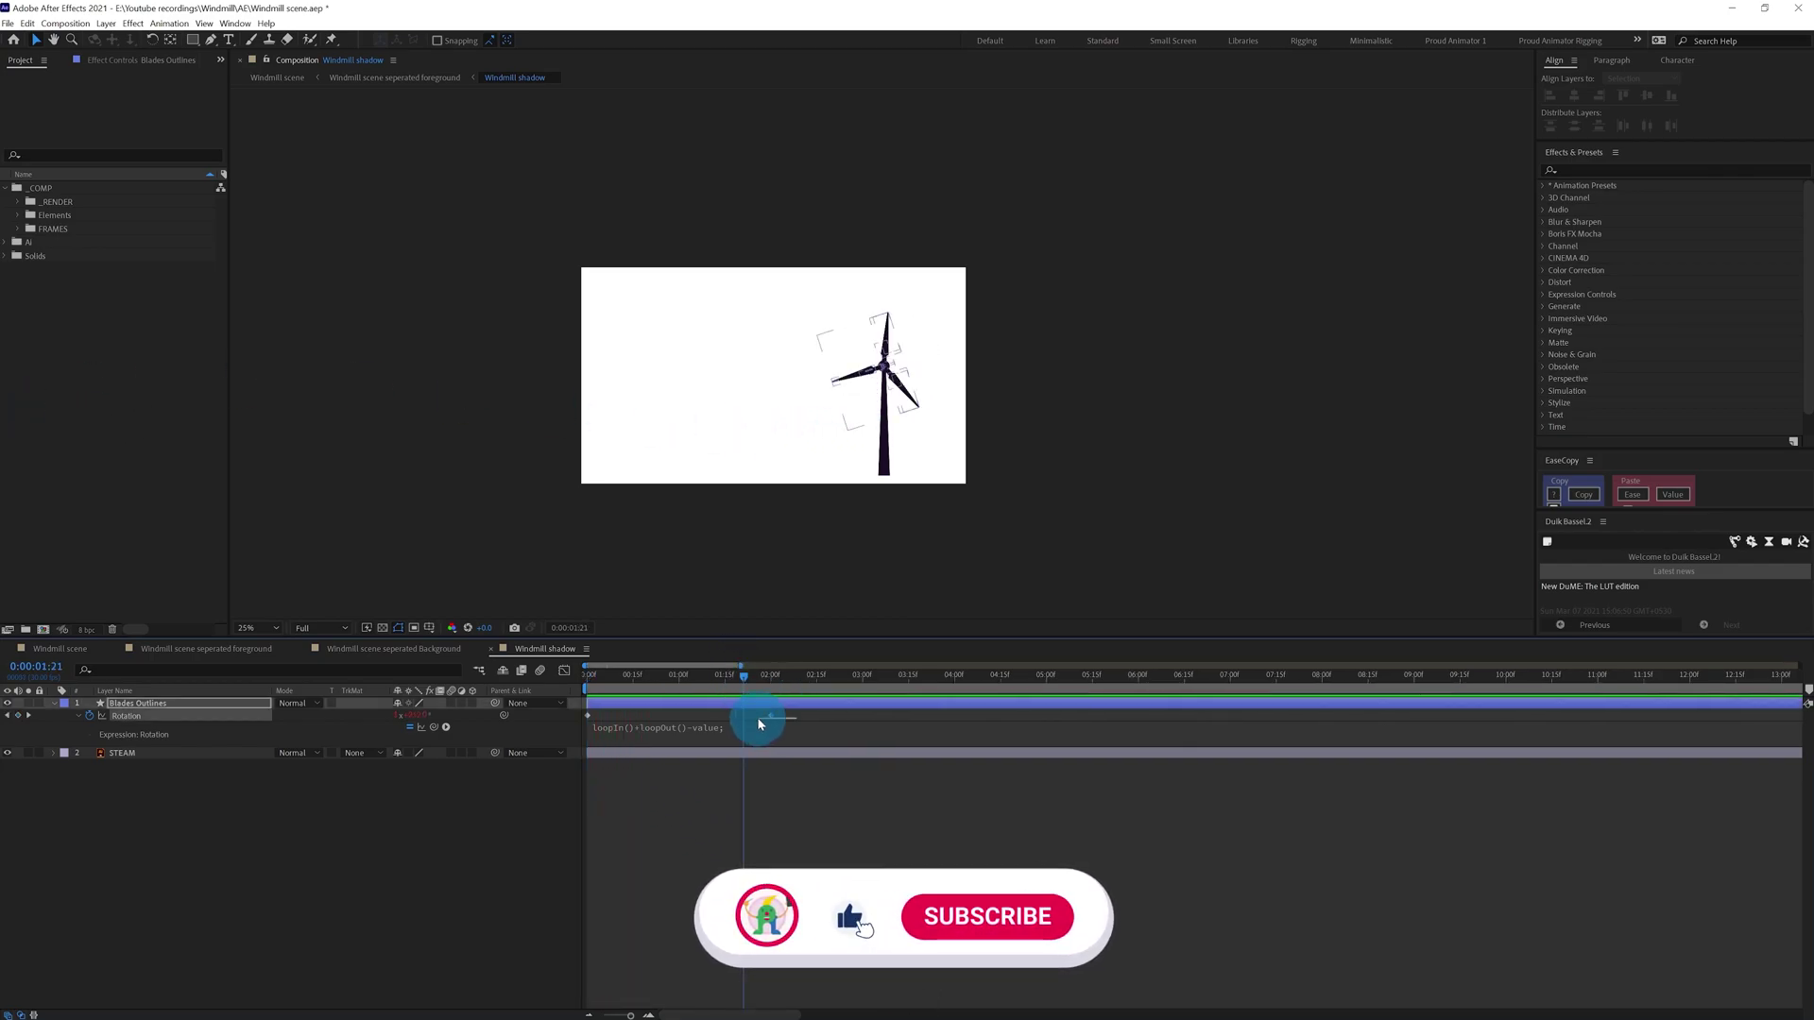
pyautogui.moveTo(757, 719); pyautogui.dragTo(936, 720)
pyautogui.moveTo(601, 682); pyautogui.dragTo(563, 688)
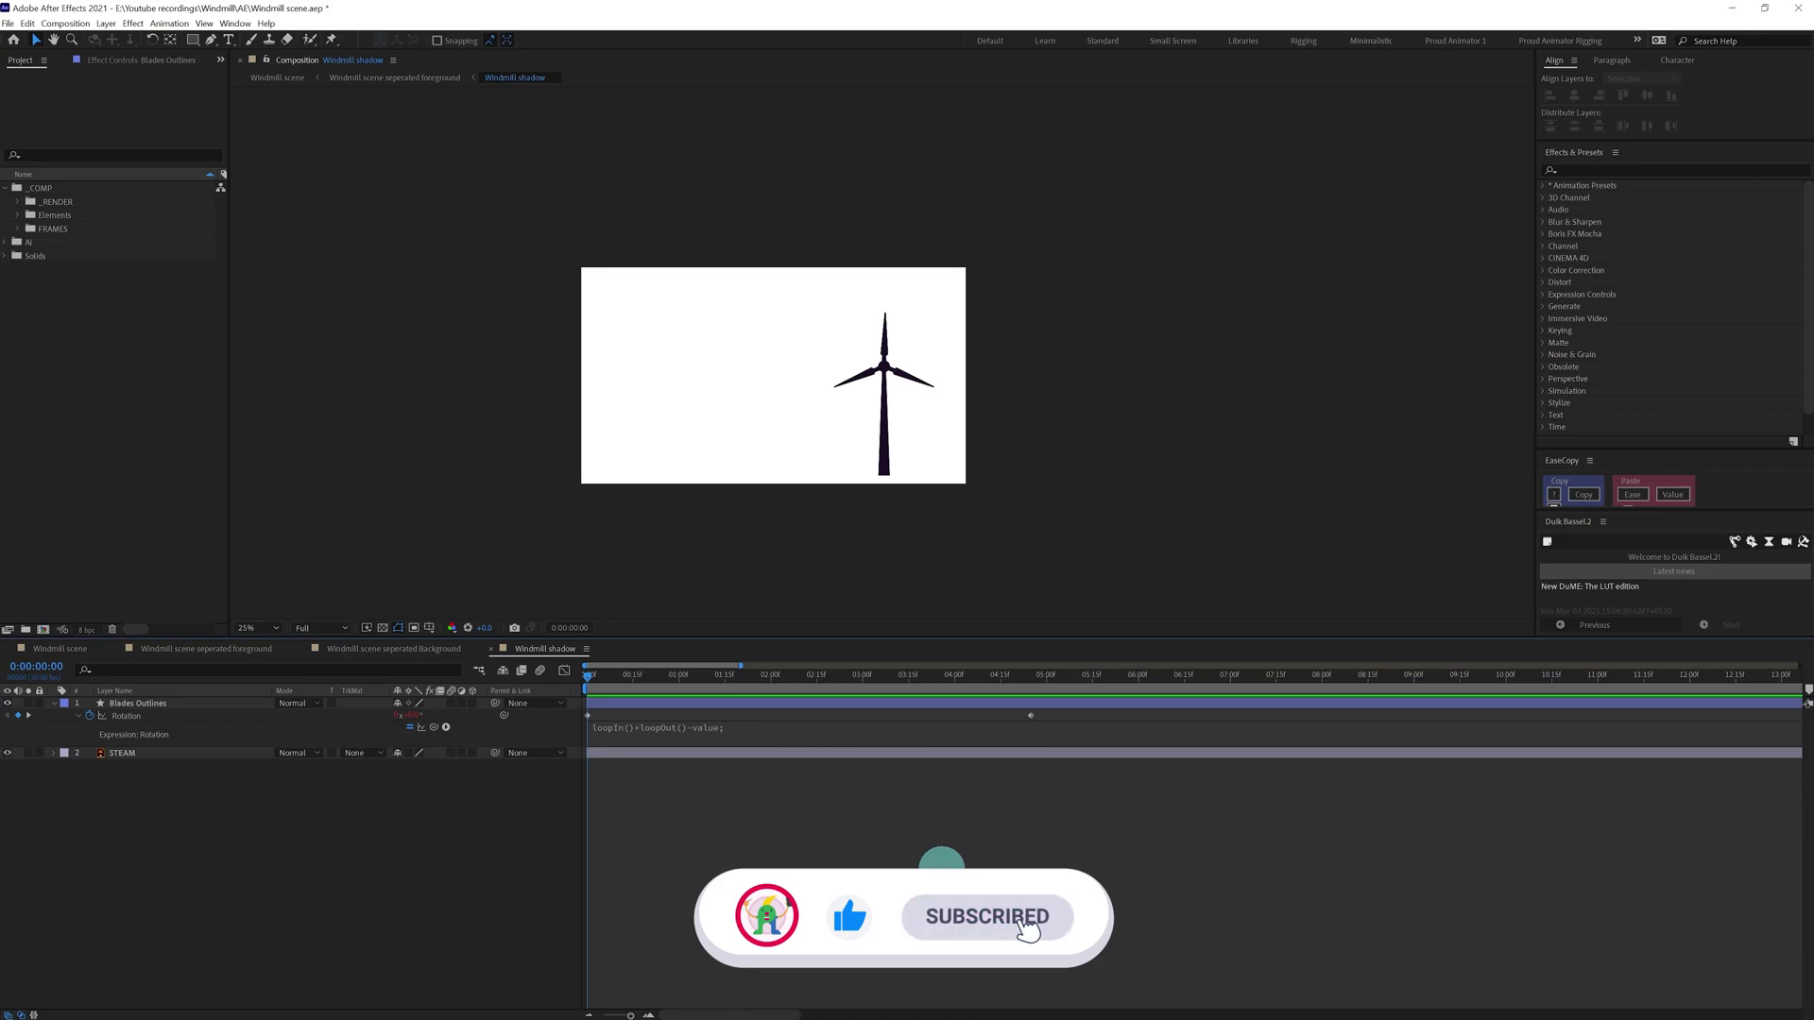
pyautogui.press('space')
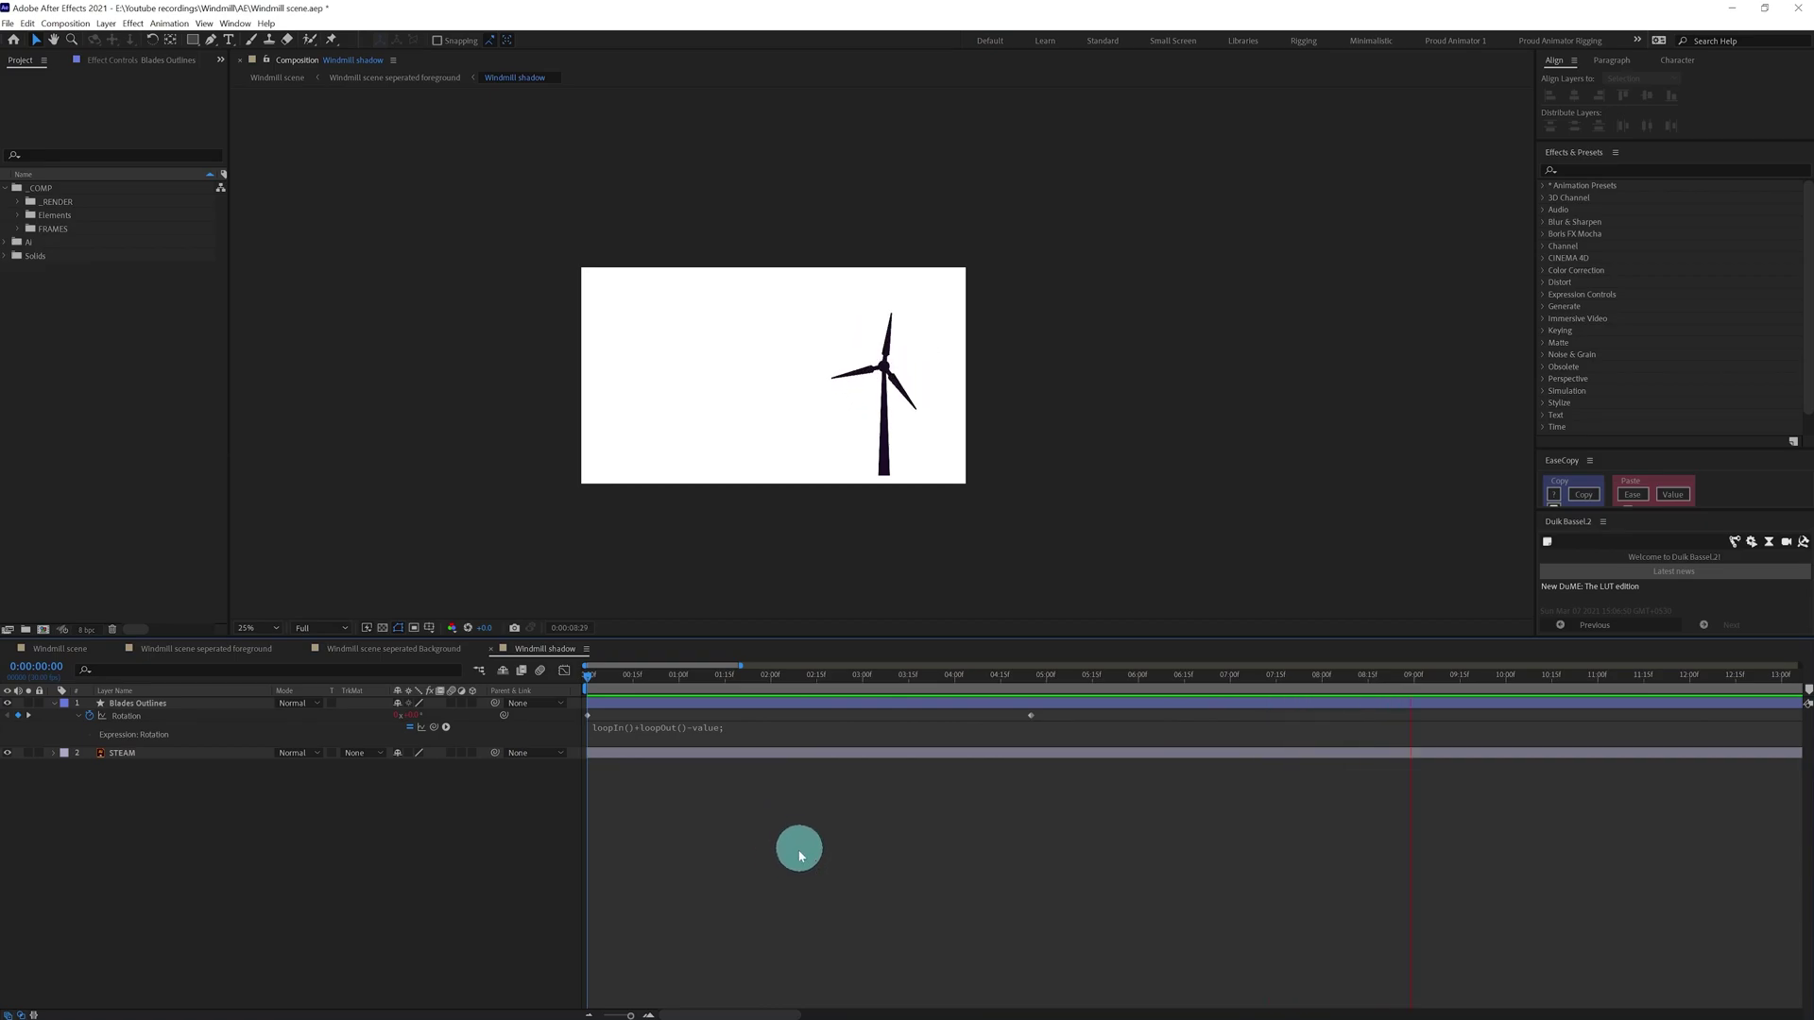
# Return to the first frame and open the Windmill scene Background composition.
pyautogui.click(588, 676)
pyautogui.click(367, 648)
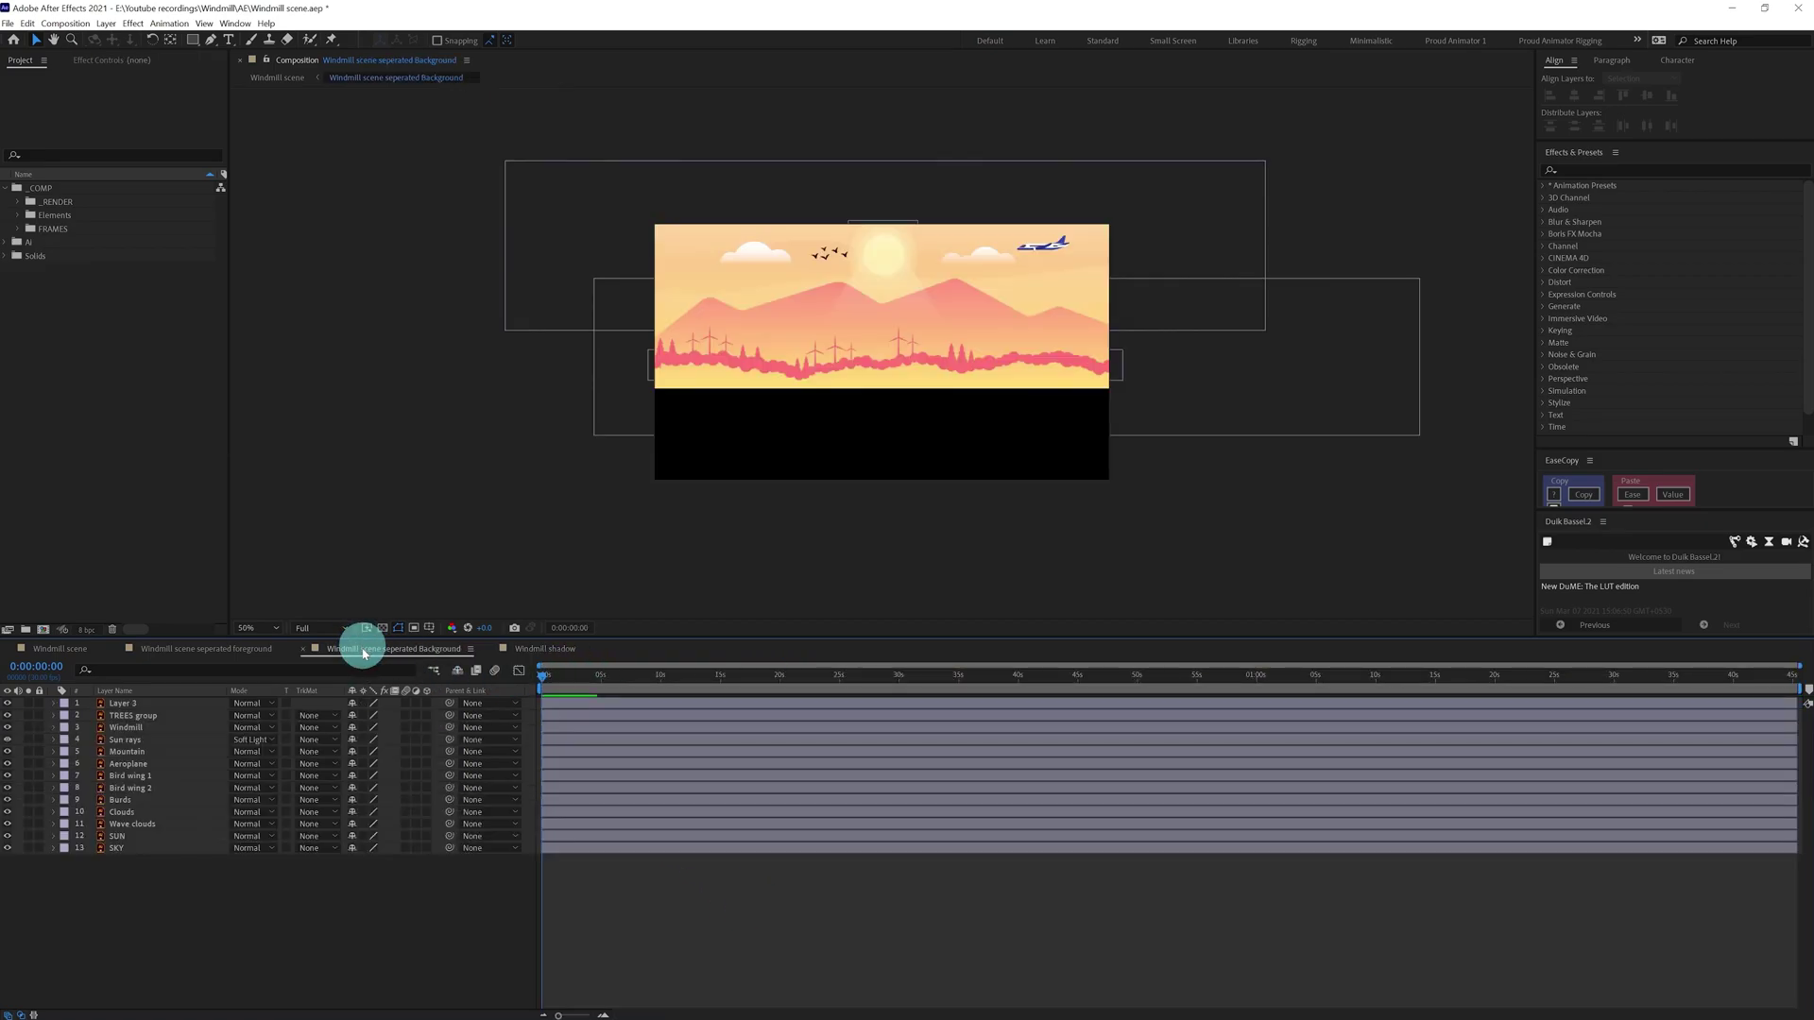
# In the Windmill scene foreground composition, pre-compose C leaf 1, C leaf 2 and C leaf 3 as Coconut leaves.
pyautogui.click(204, 648)
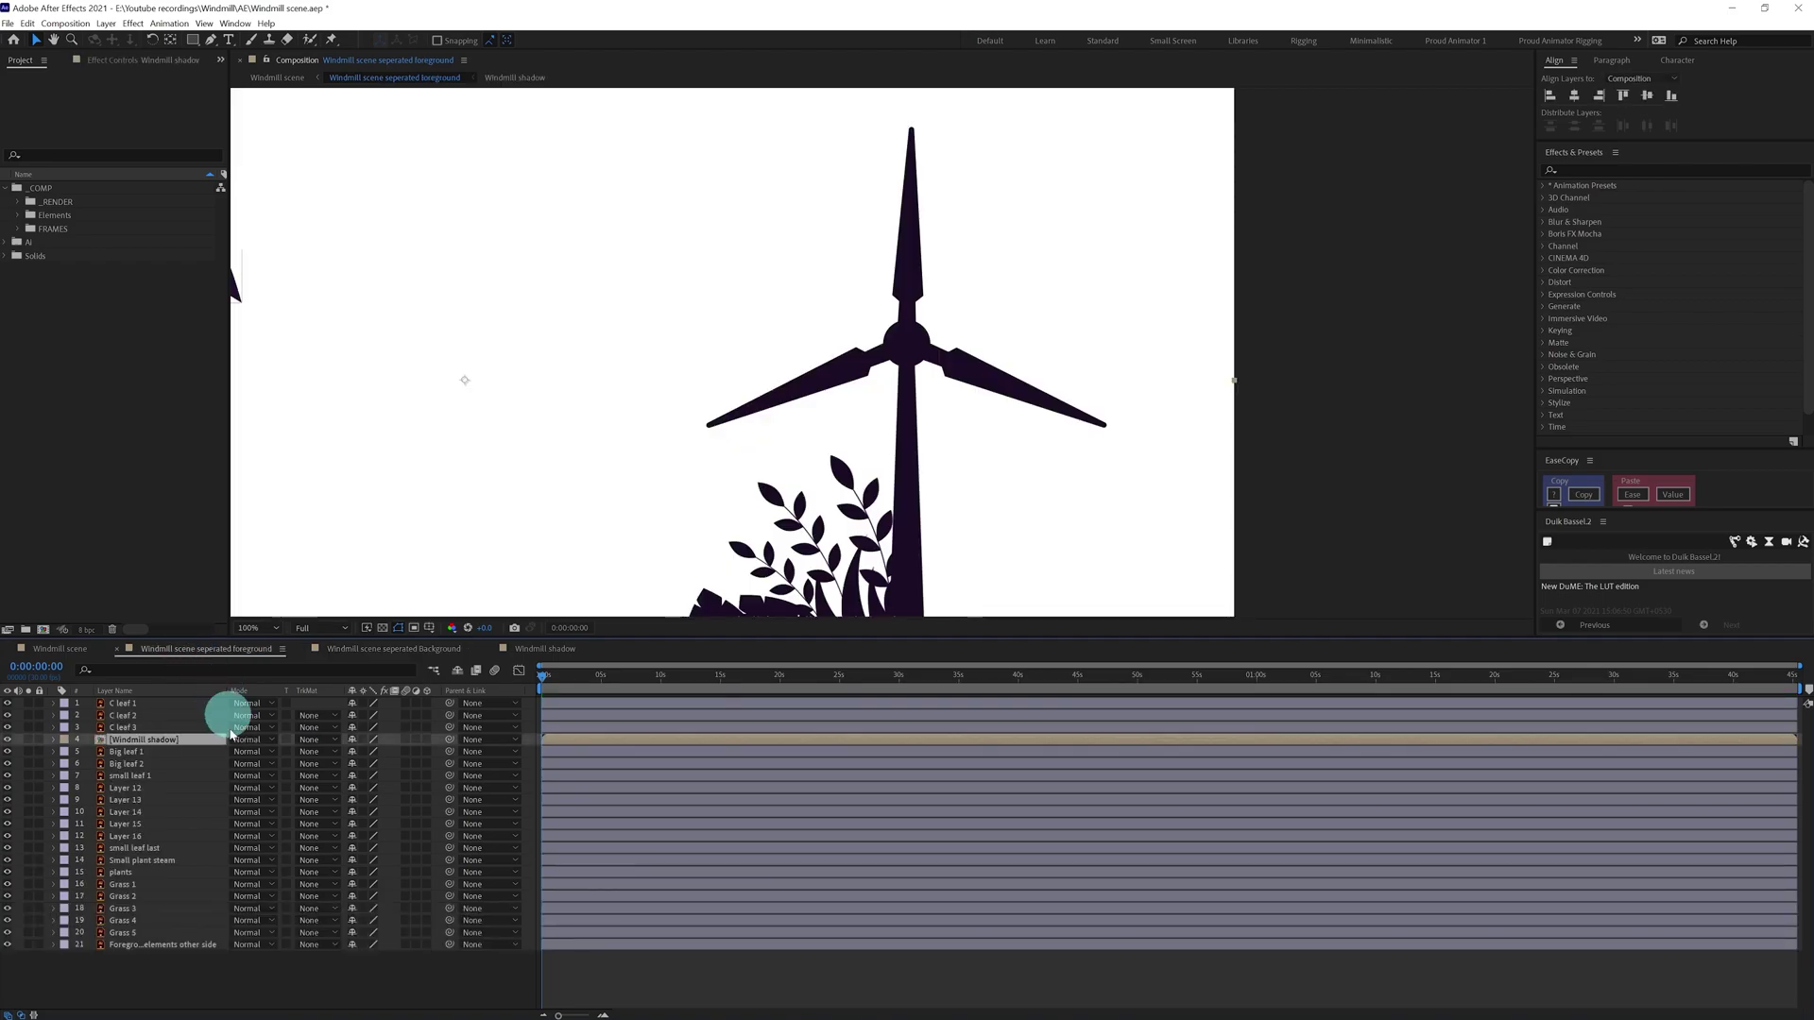
pyautogui.moveTo(610, 389); pyautogui.dragTo(653, 401)
pyautogui.click(121, 728)
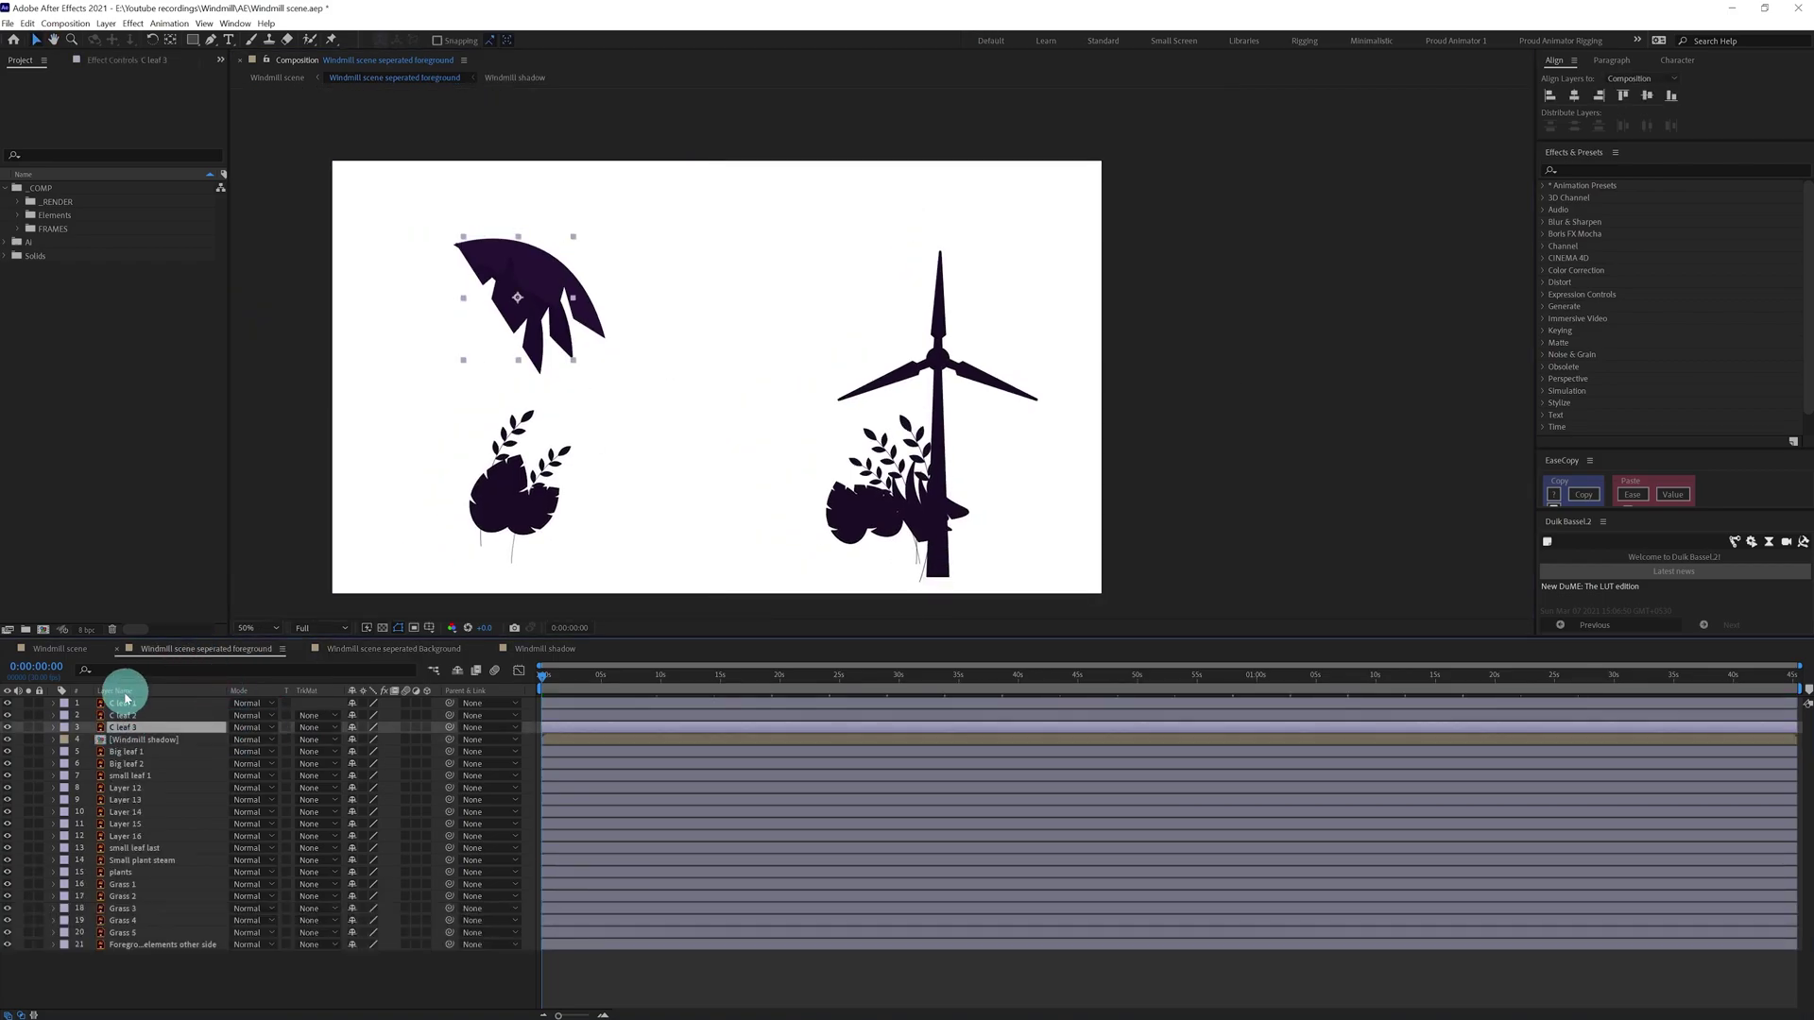
pyautogui.keyDown('shift'); pyautogui.click(121, 703); pyautogui.keyUp('shift')
pyautogui.rightClick(121, 707)
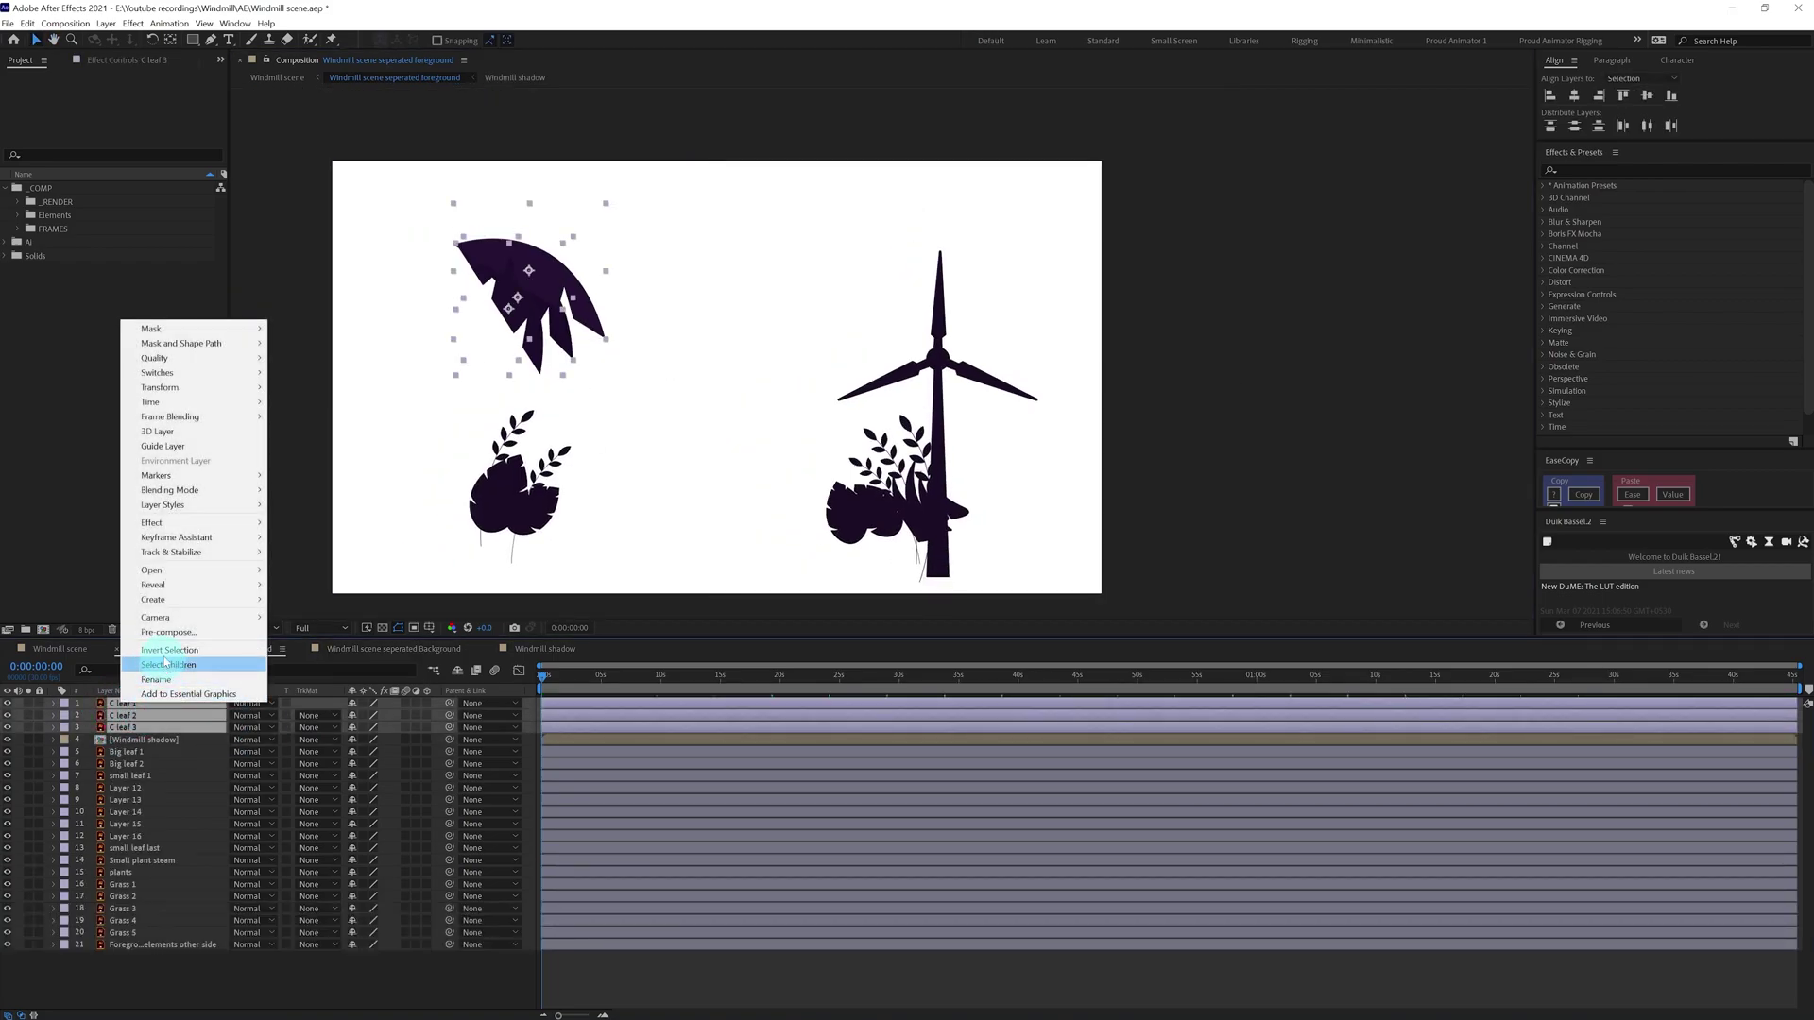
pyautogui.click(167, 632)
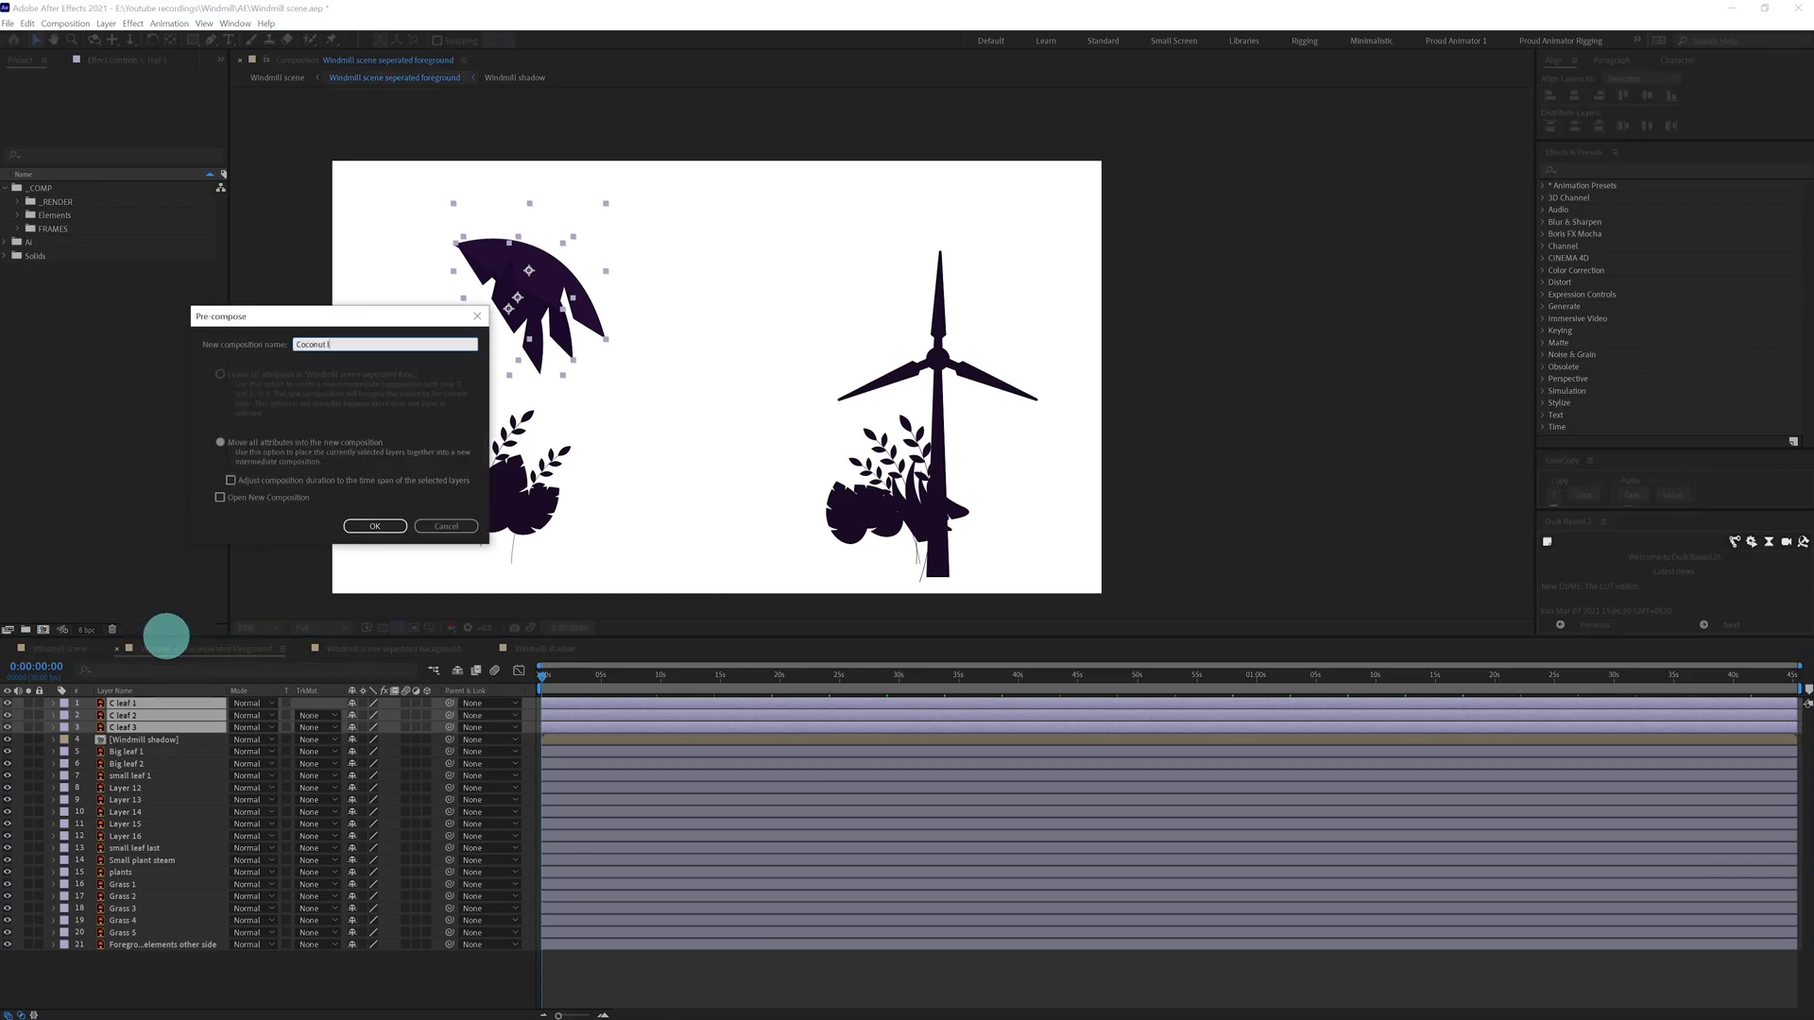
pyautogui.press('Return')
# Open the Coconut leaves composition and solo the C leaf 1 layer.
pyautogui.doubleClick(154, 705)
pyautogui.scroll(2, 984, 303)
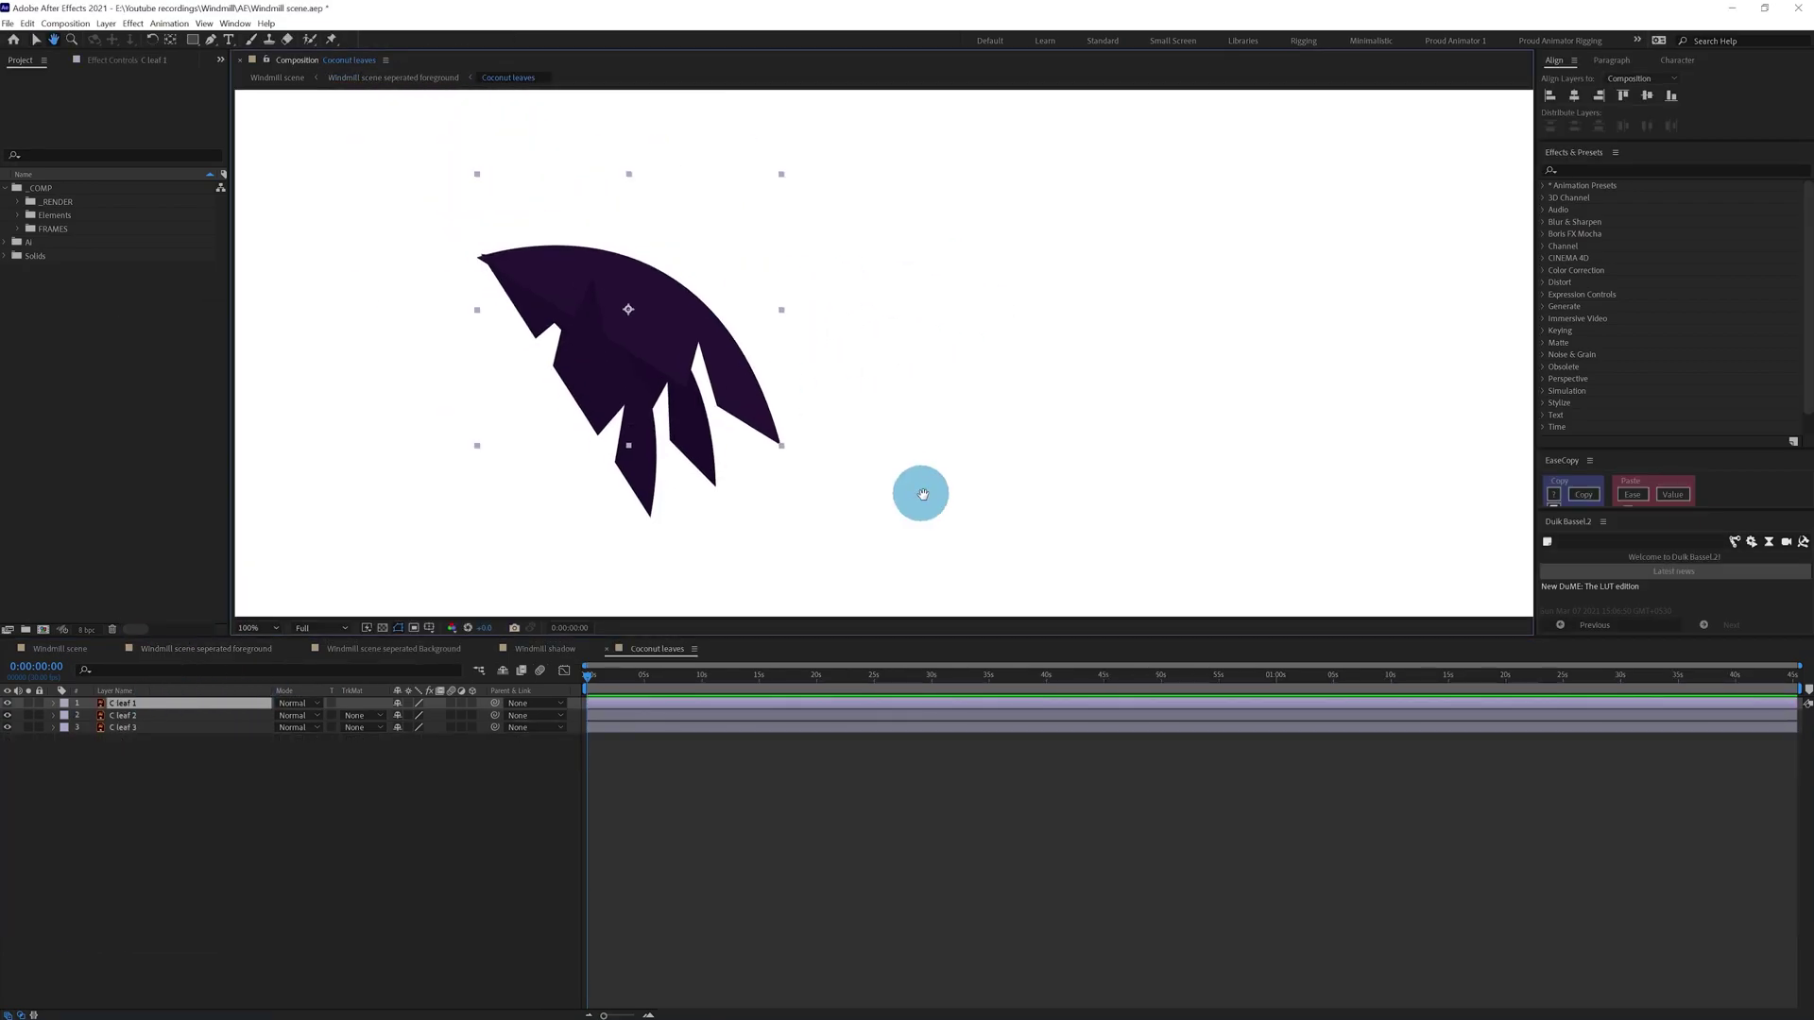
pyautogui.moveTo(911, 499); pyautogui.dragTo(858, 457)
pyautogui.click(28, 703)
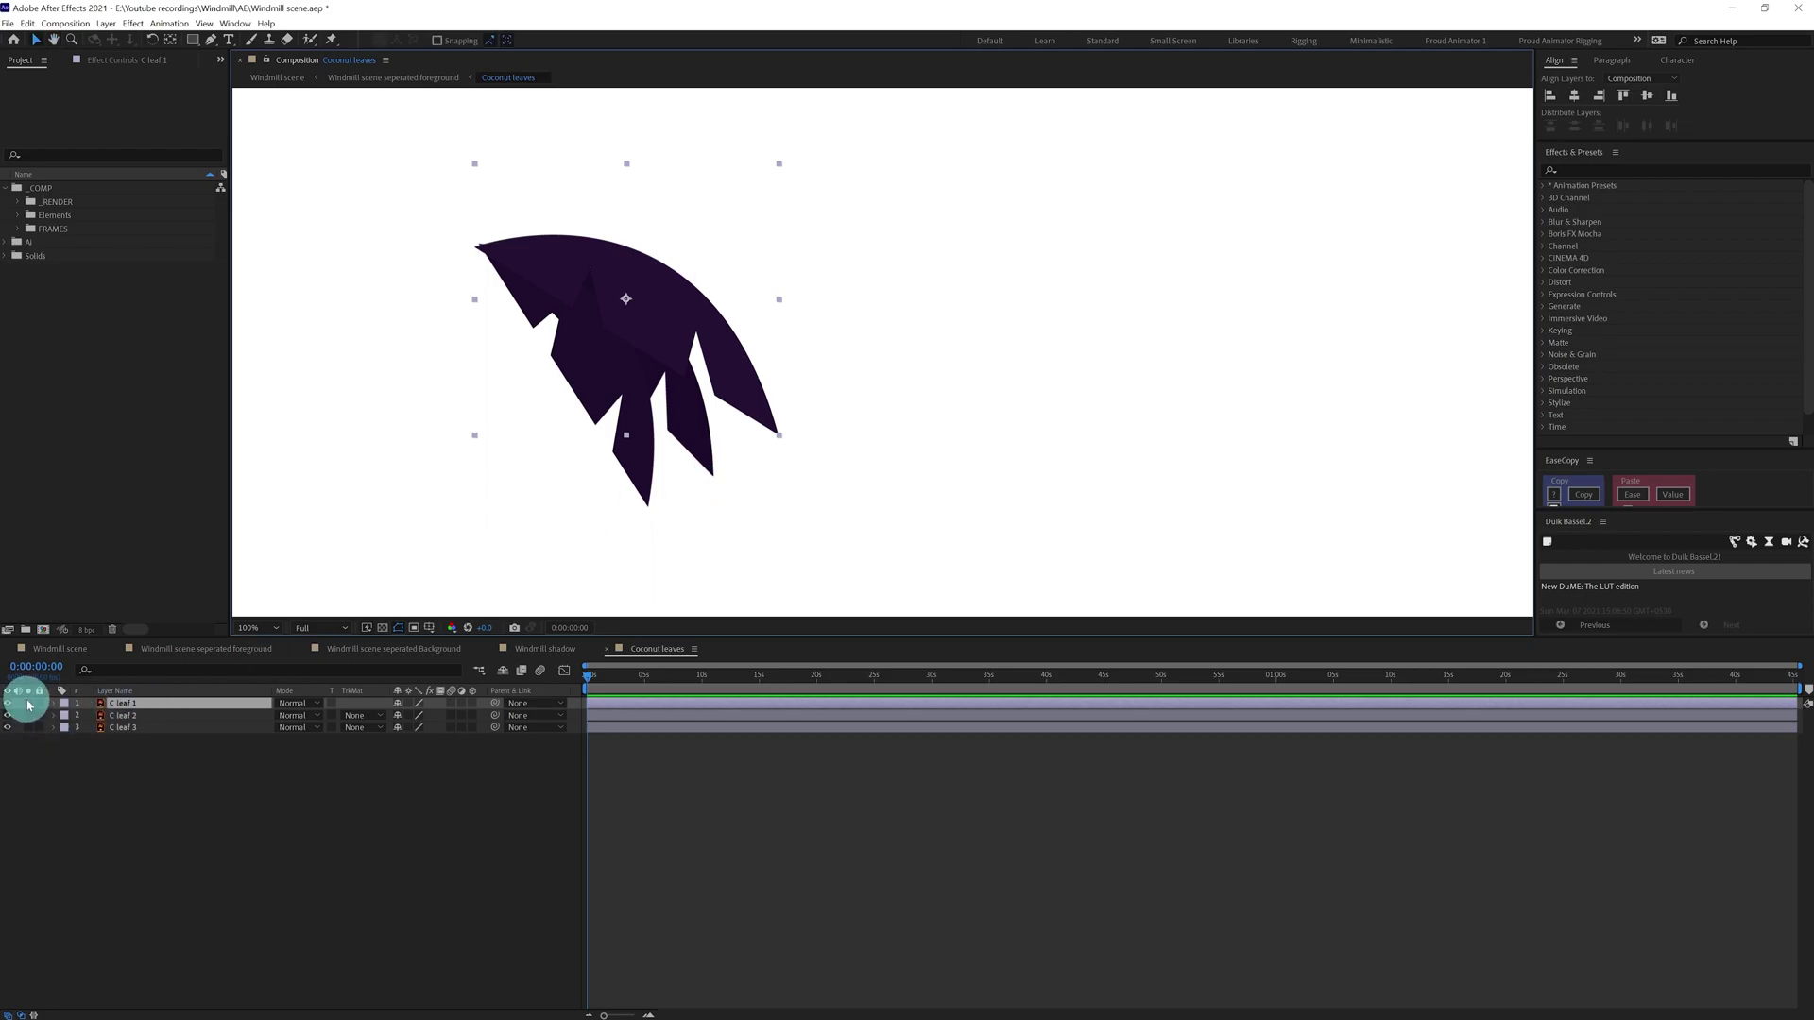
pyautogui.moveTo(714, 338); pyautogui.dragTo(671, 324)
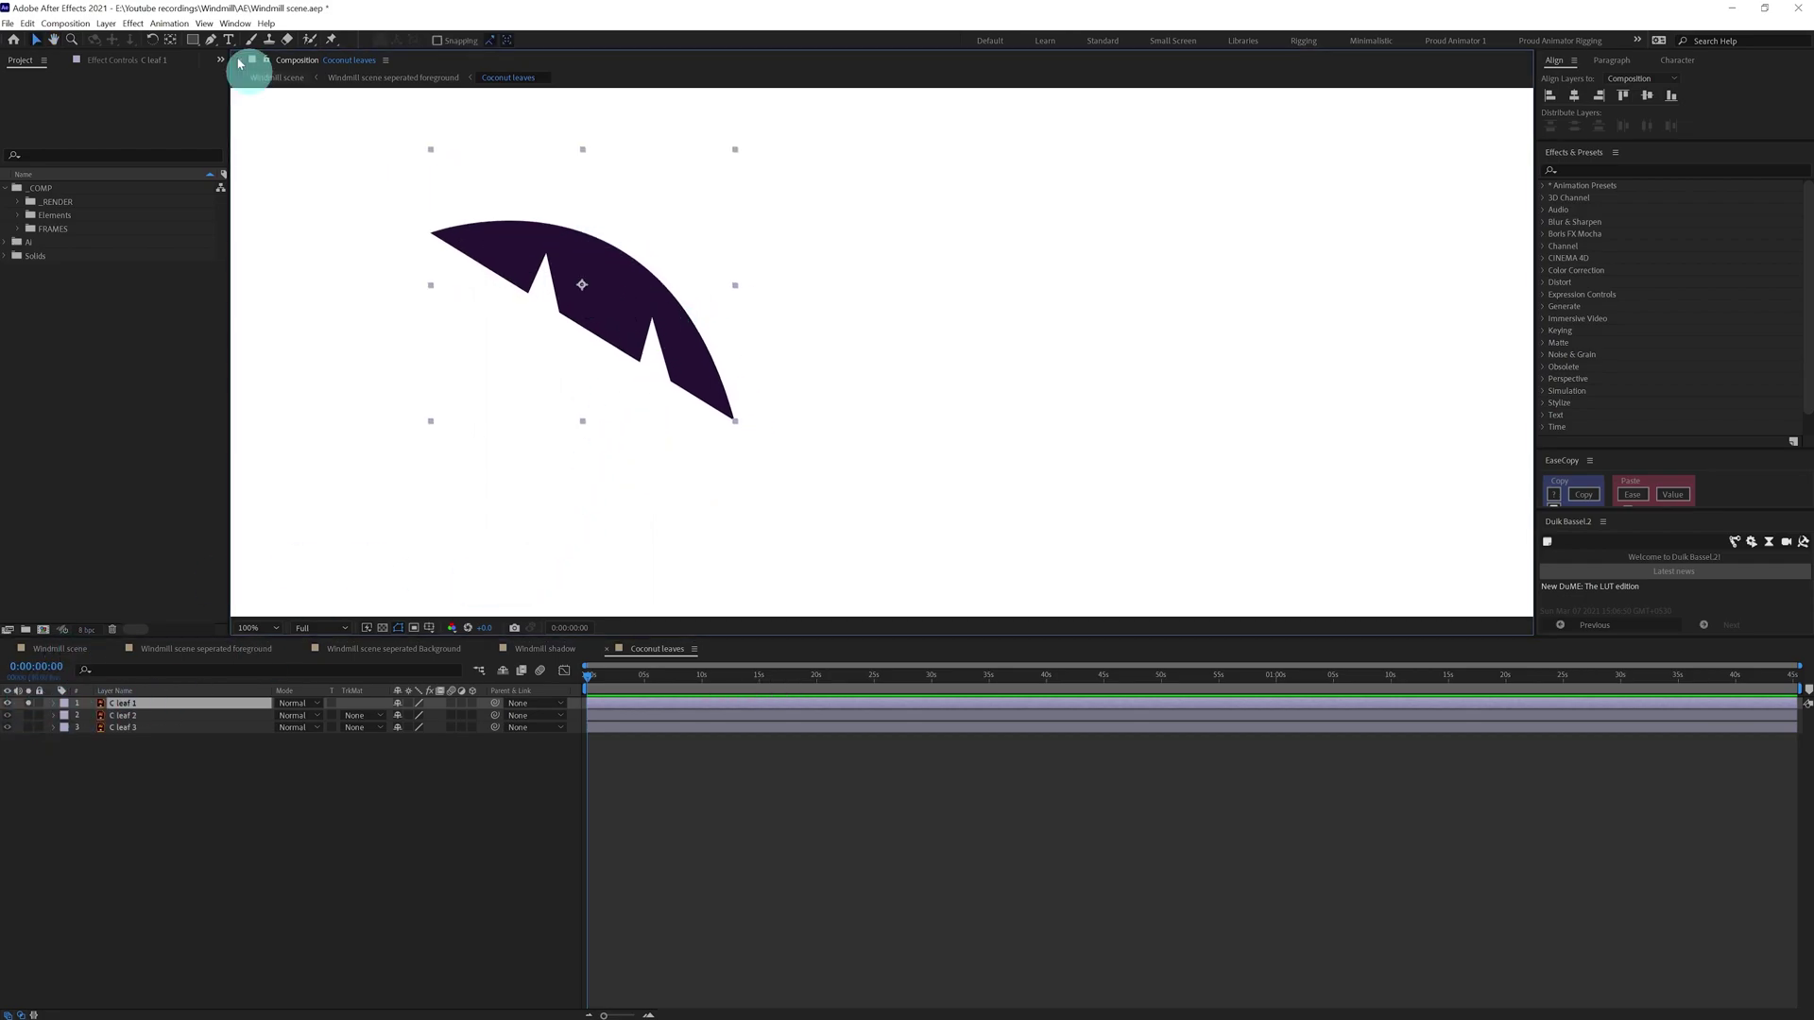
# Place five puppet pins along C leaf 1, from its upper end down to its lower tip.
pyautogui.click(333, 40)
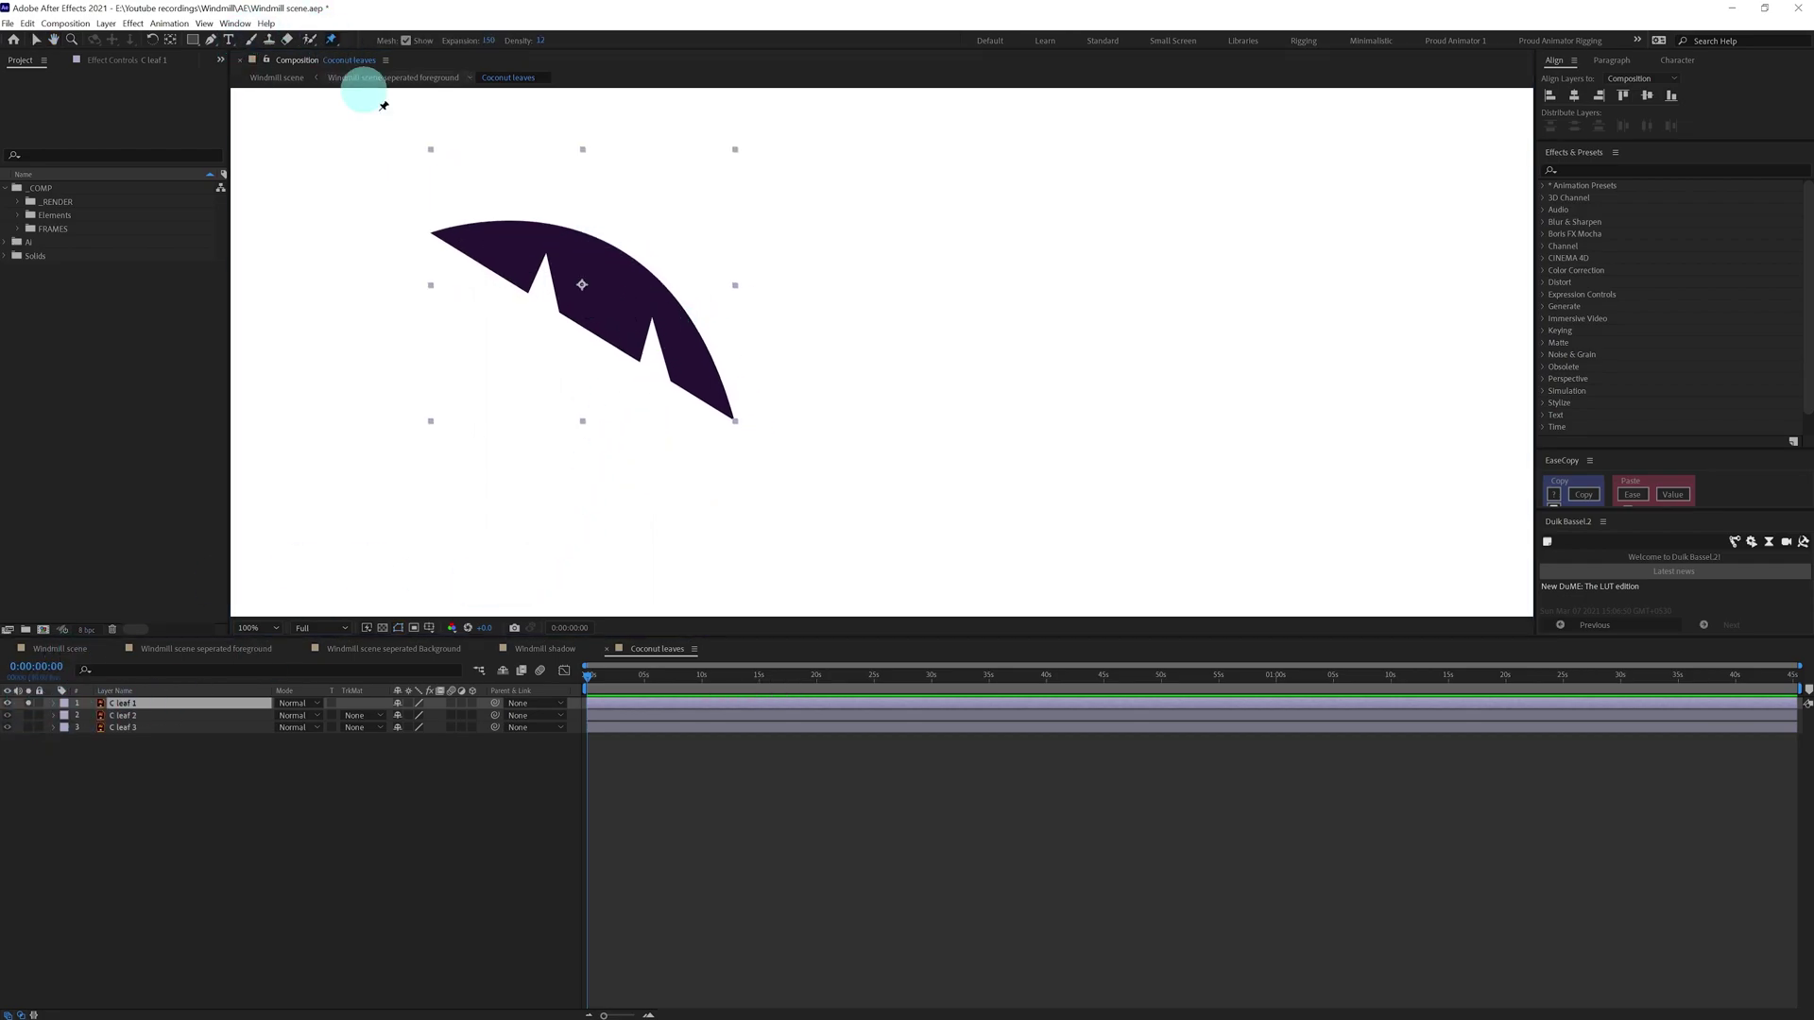
pyautogui.click(435, 232)
pyautogui.click(546, 245)
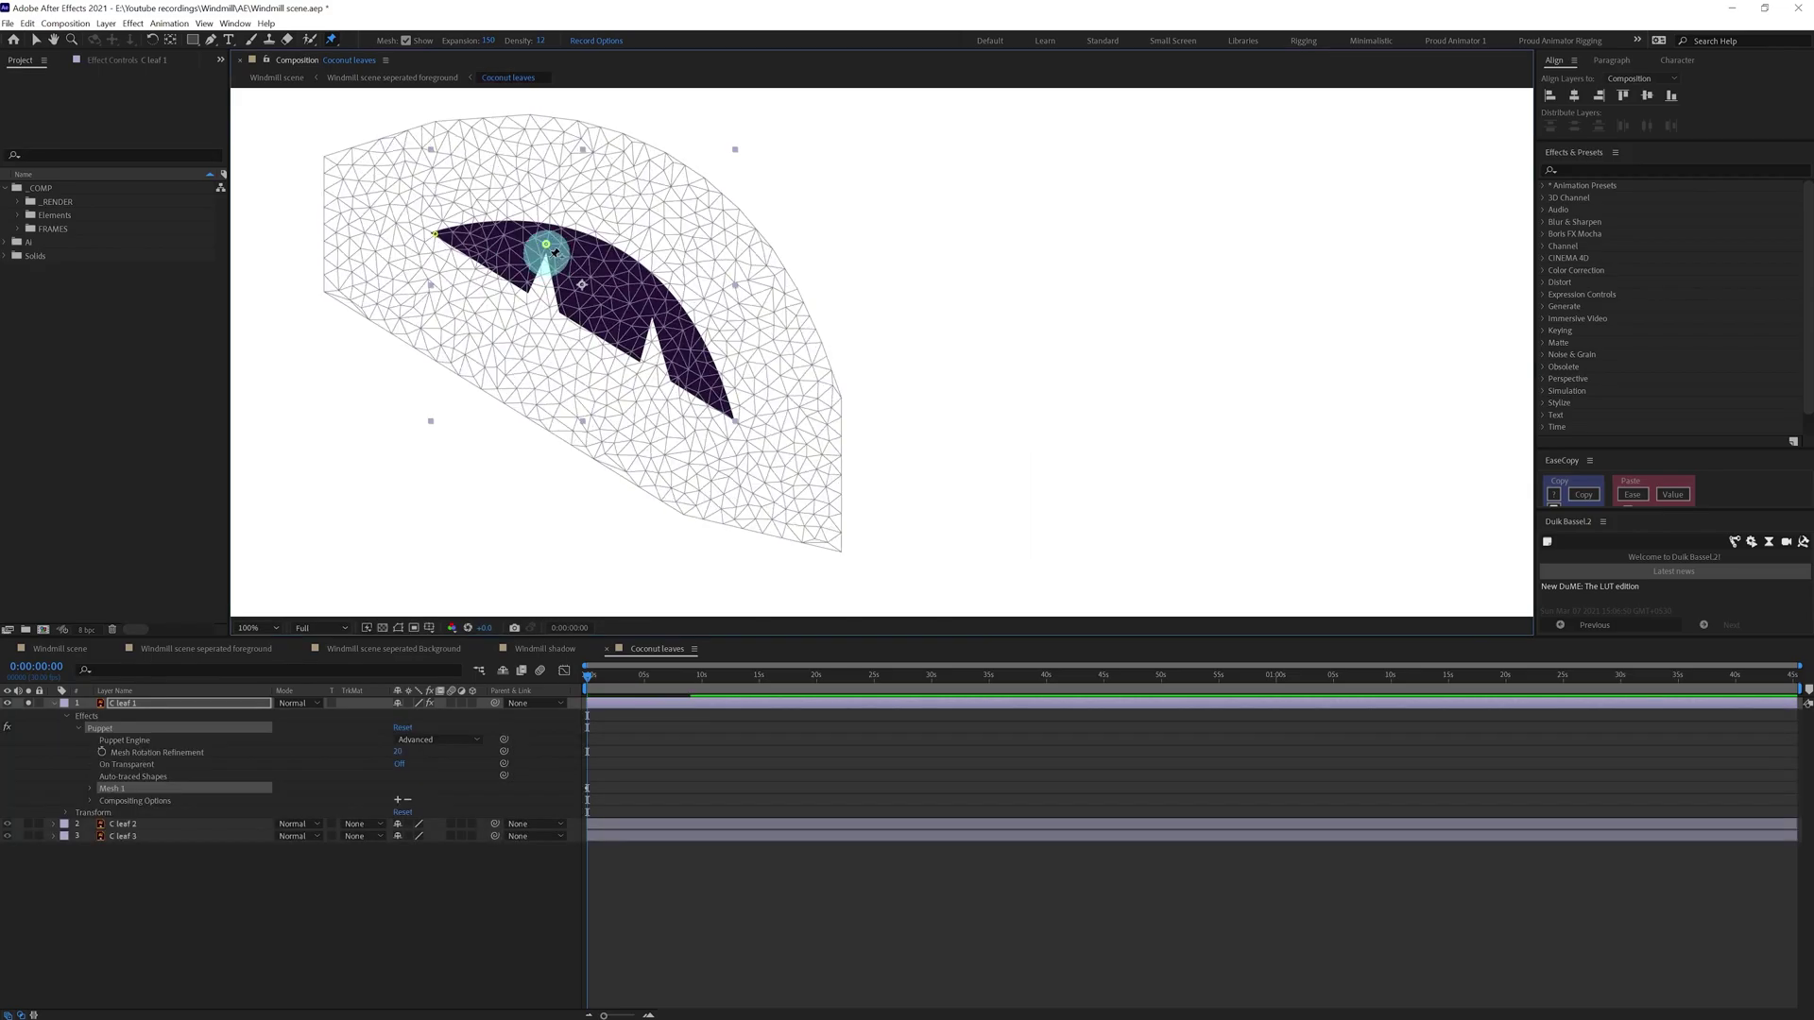
pyautogui.click(626, 301)
pyautogui.click(671, 352)
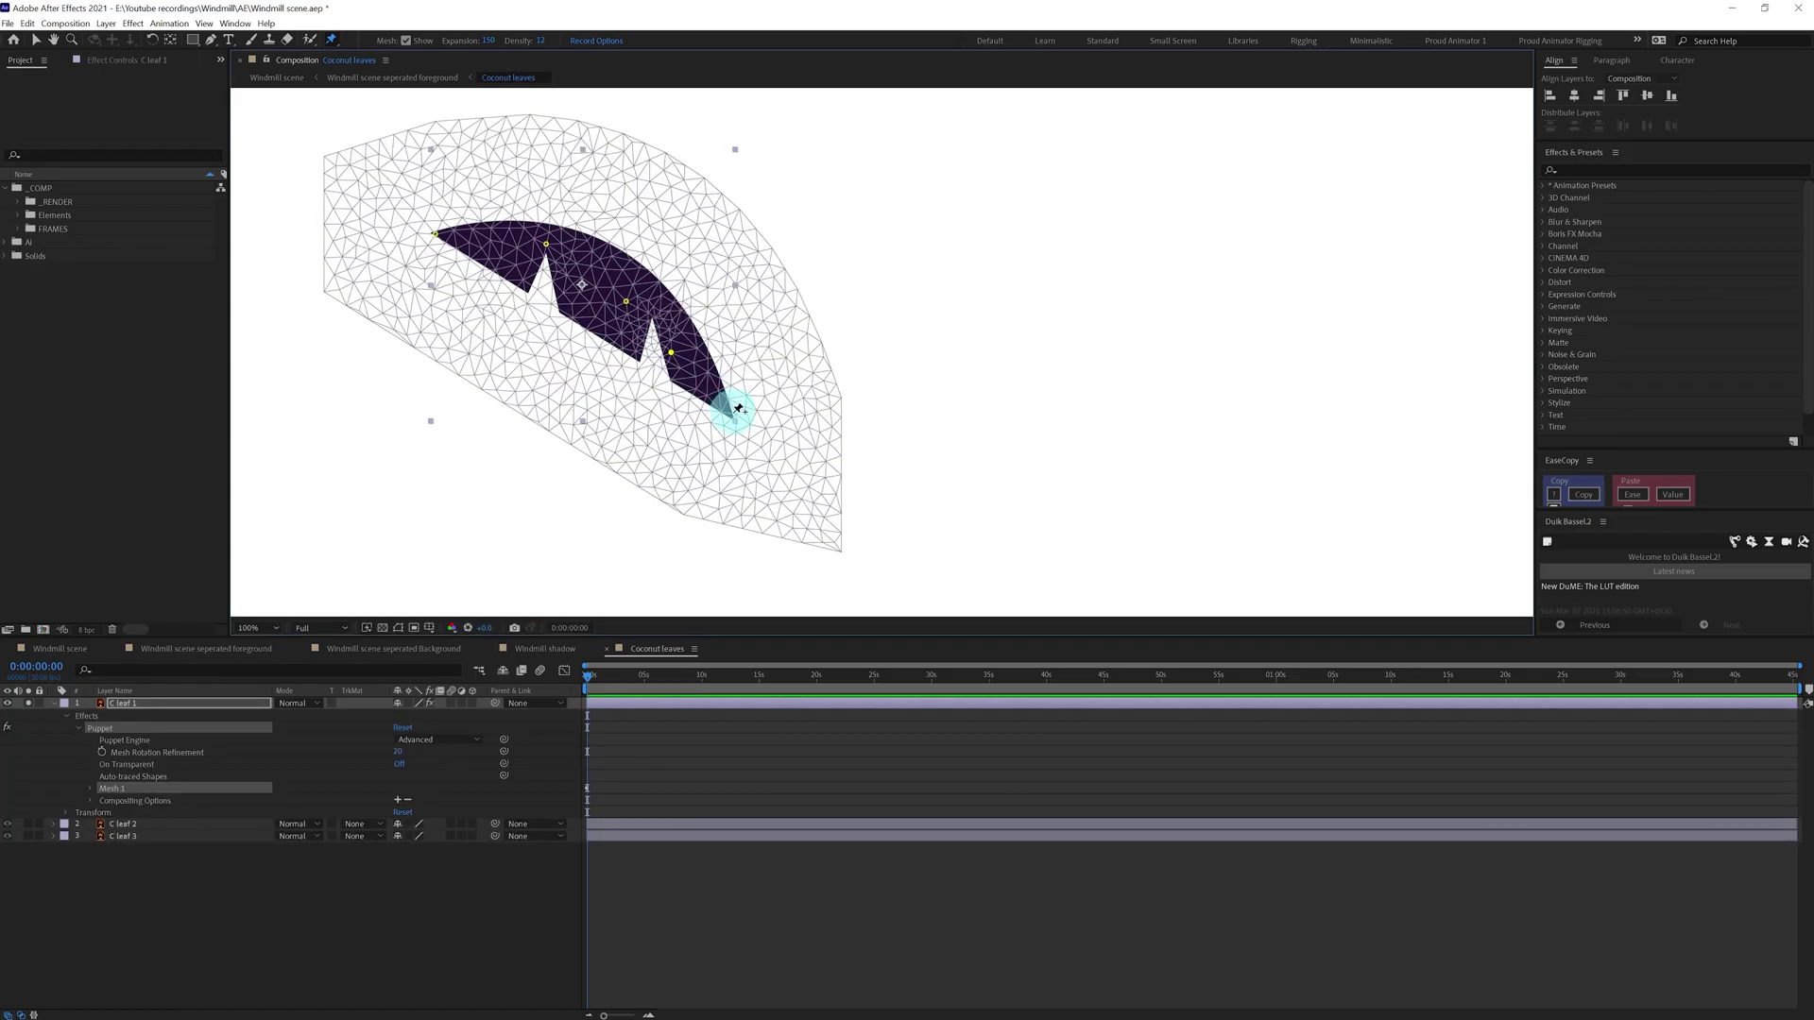
pyautogui.click(735, 414)
# Add Duik bones to the puppet pins of C leaf 1.
pyautogui.click(109, 728)
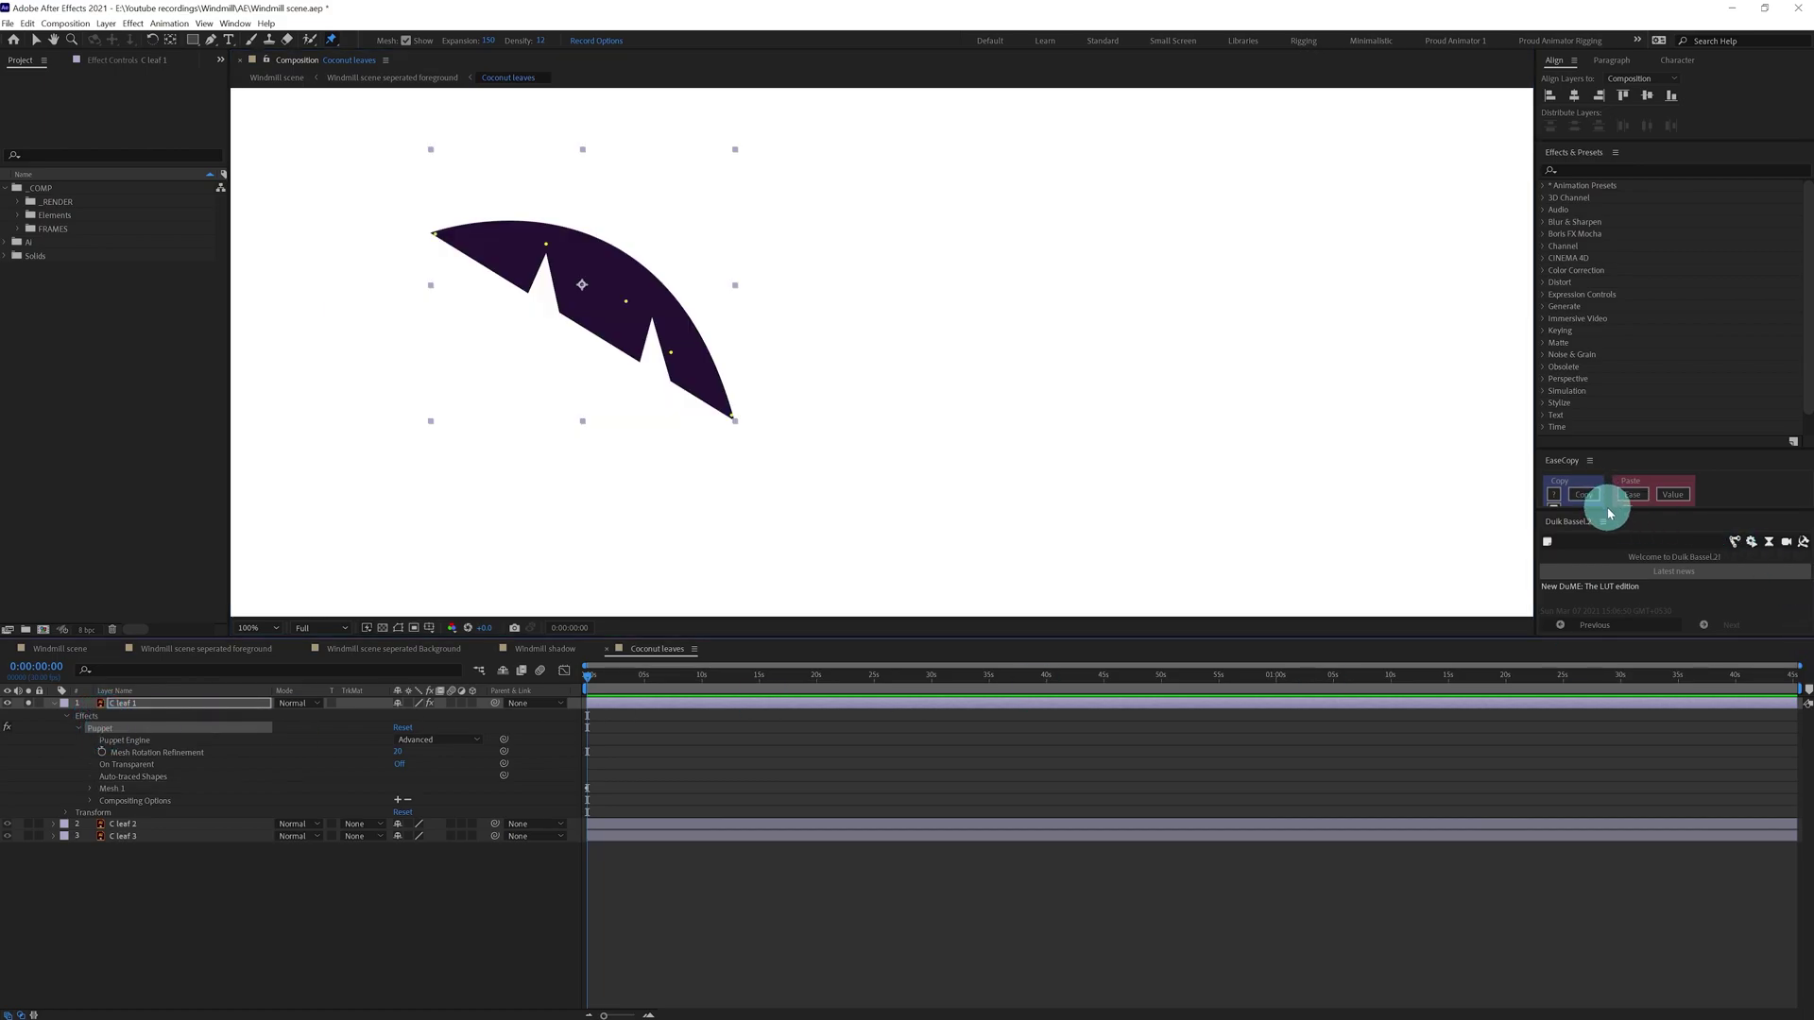
pyautogui.moveTo(1611, 514); pyautogui.dragTo(1611, 263)
pyautogui.click(1737, 296)
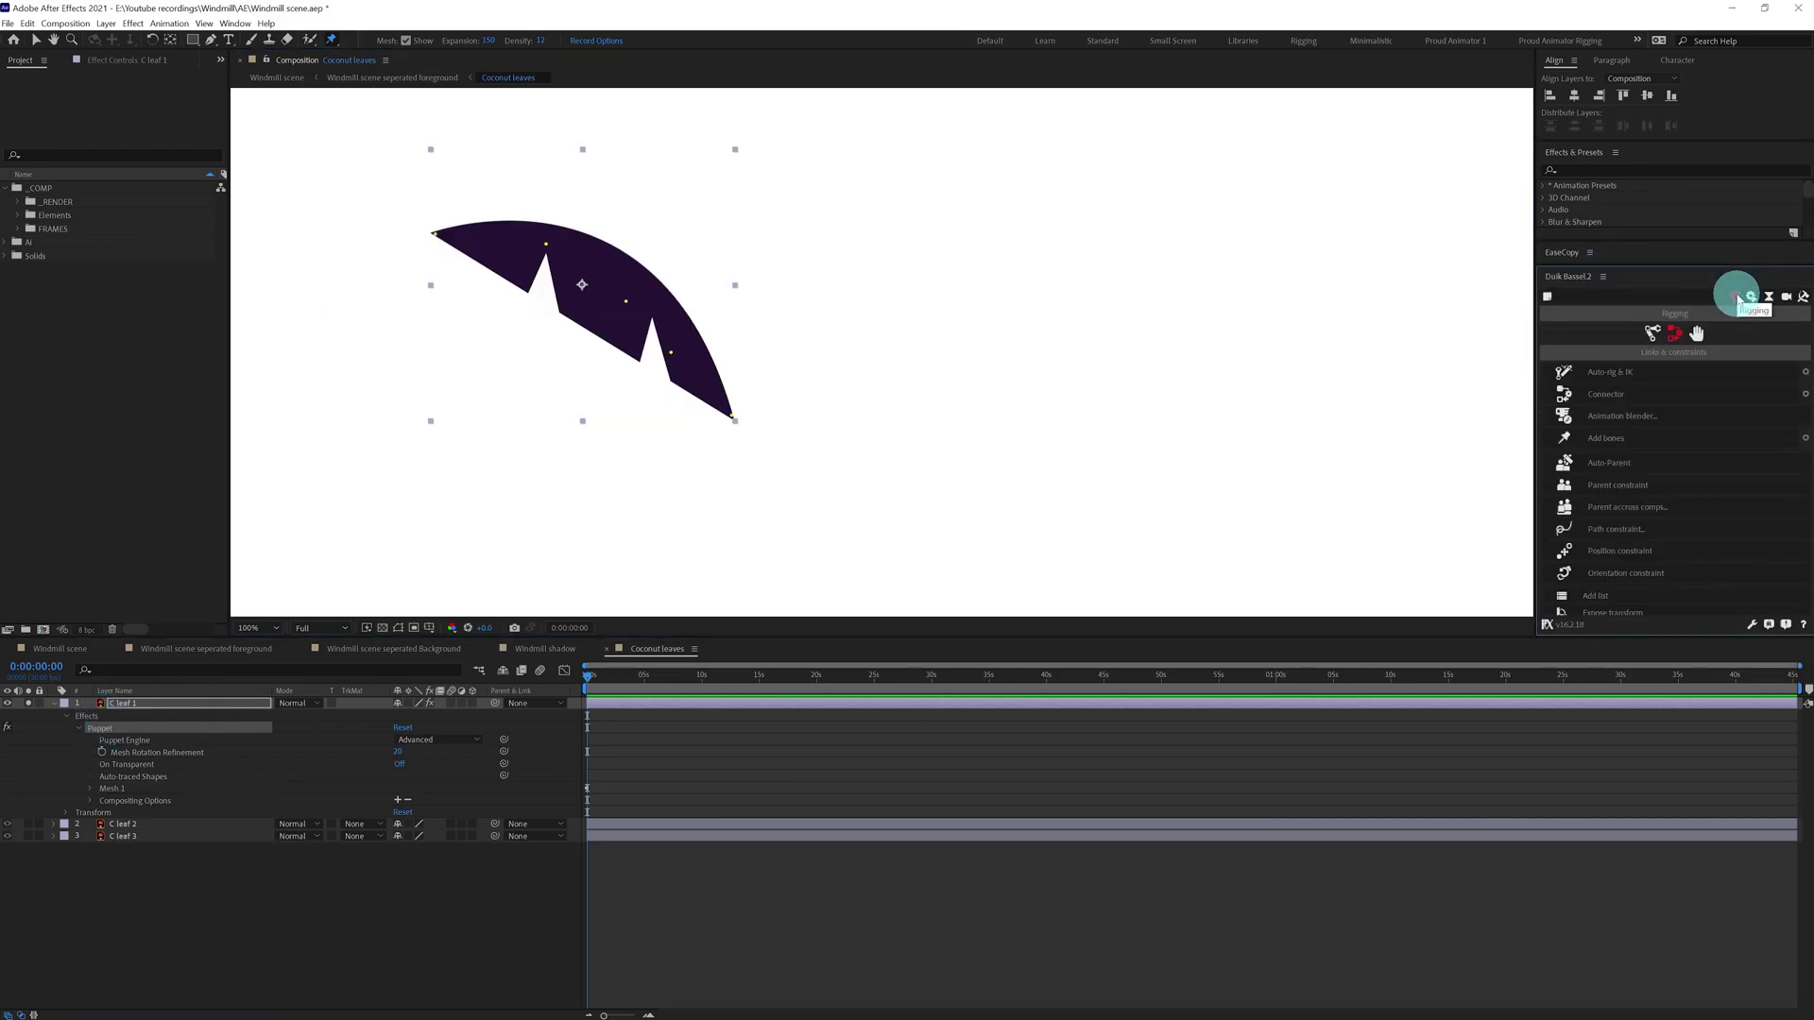
pyautogui.click(1627, 440)
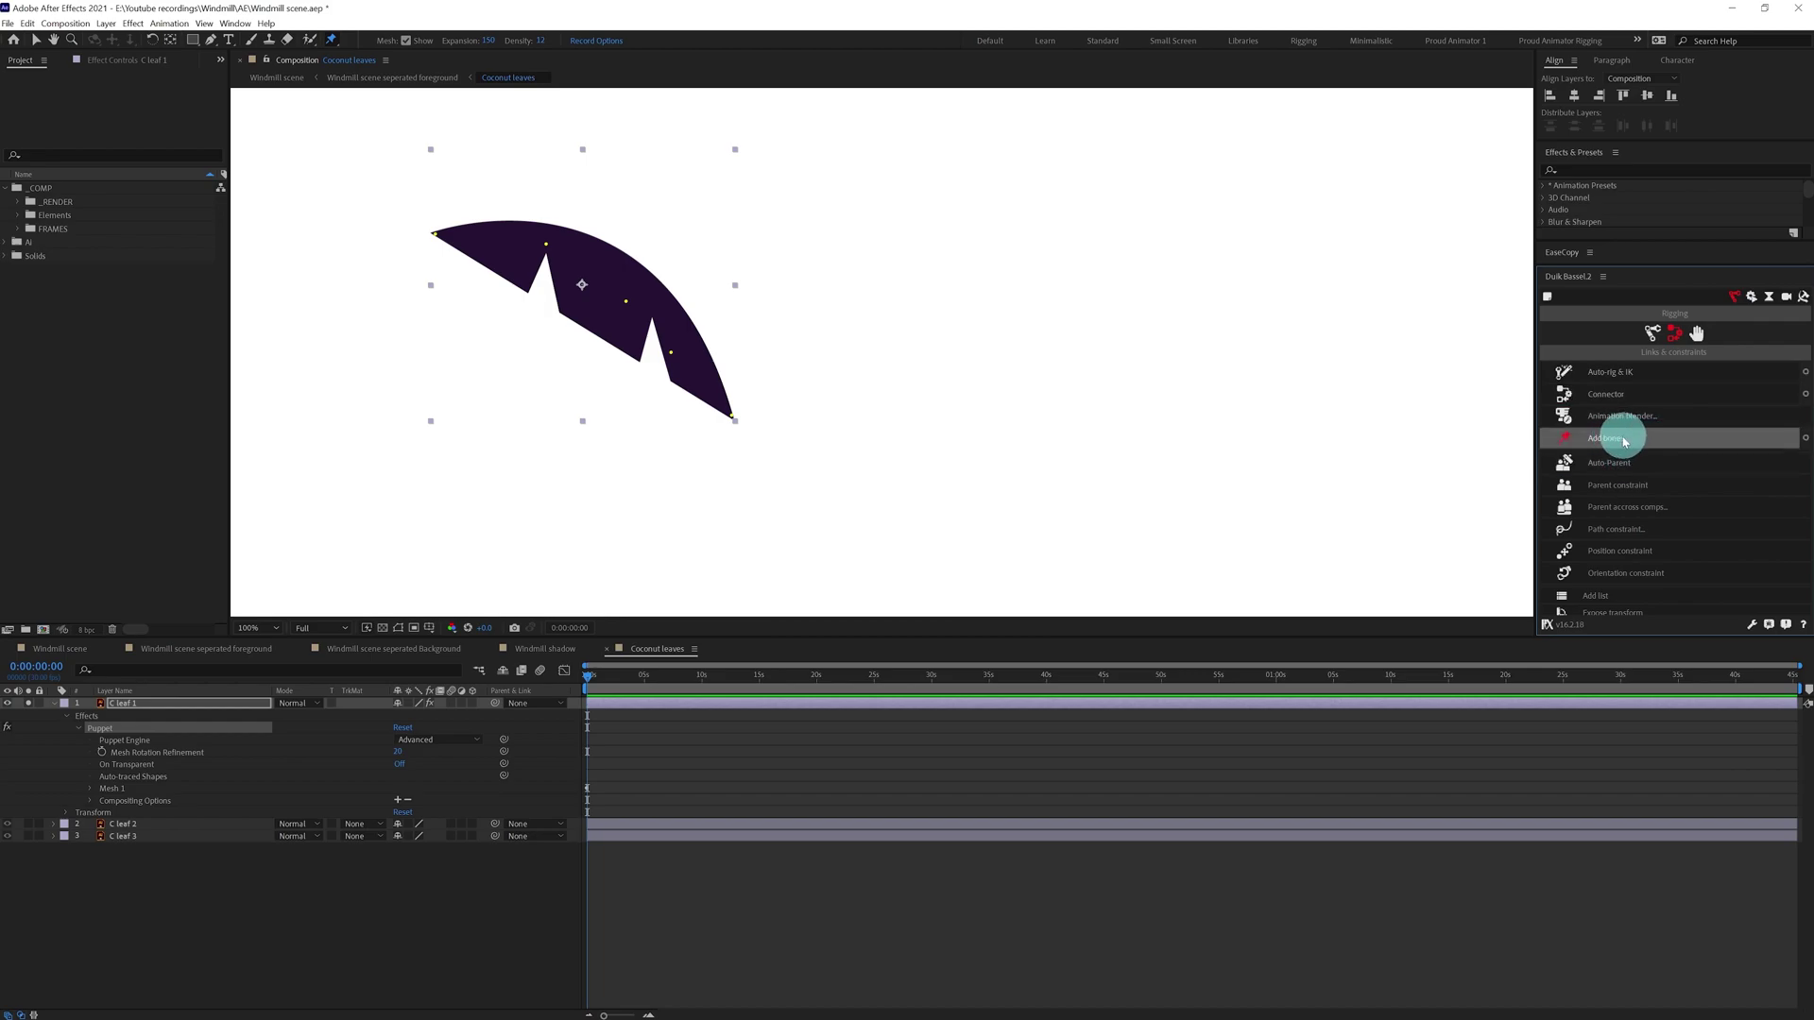
pyautogui.click(1599, 444)
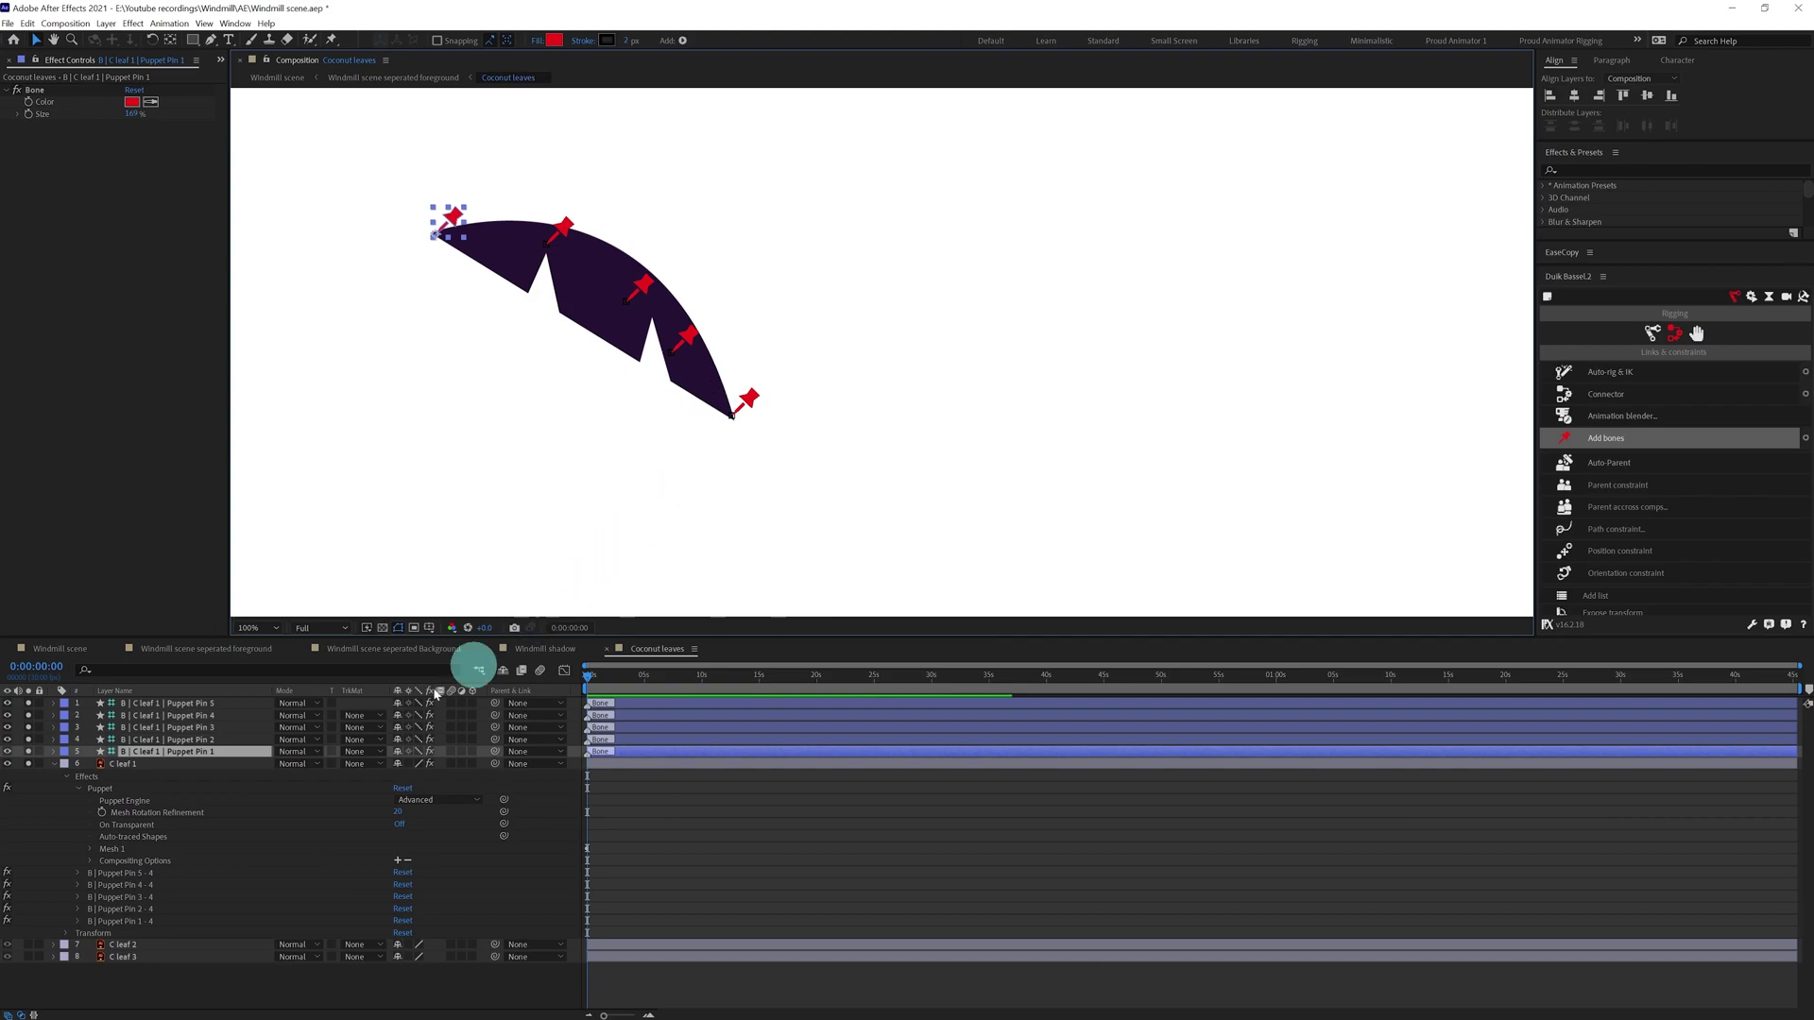
# Rename the bone layers for Puppet Pins 1 to 5 as 5, 4, 3, 2 and 1 respectively.
pyautogui.keyDown('shift'); pyautogui.click(155, 743); pyautogui.keyUp('shift')
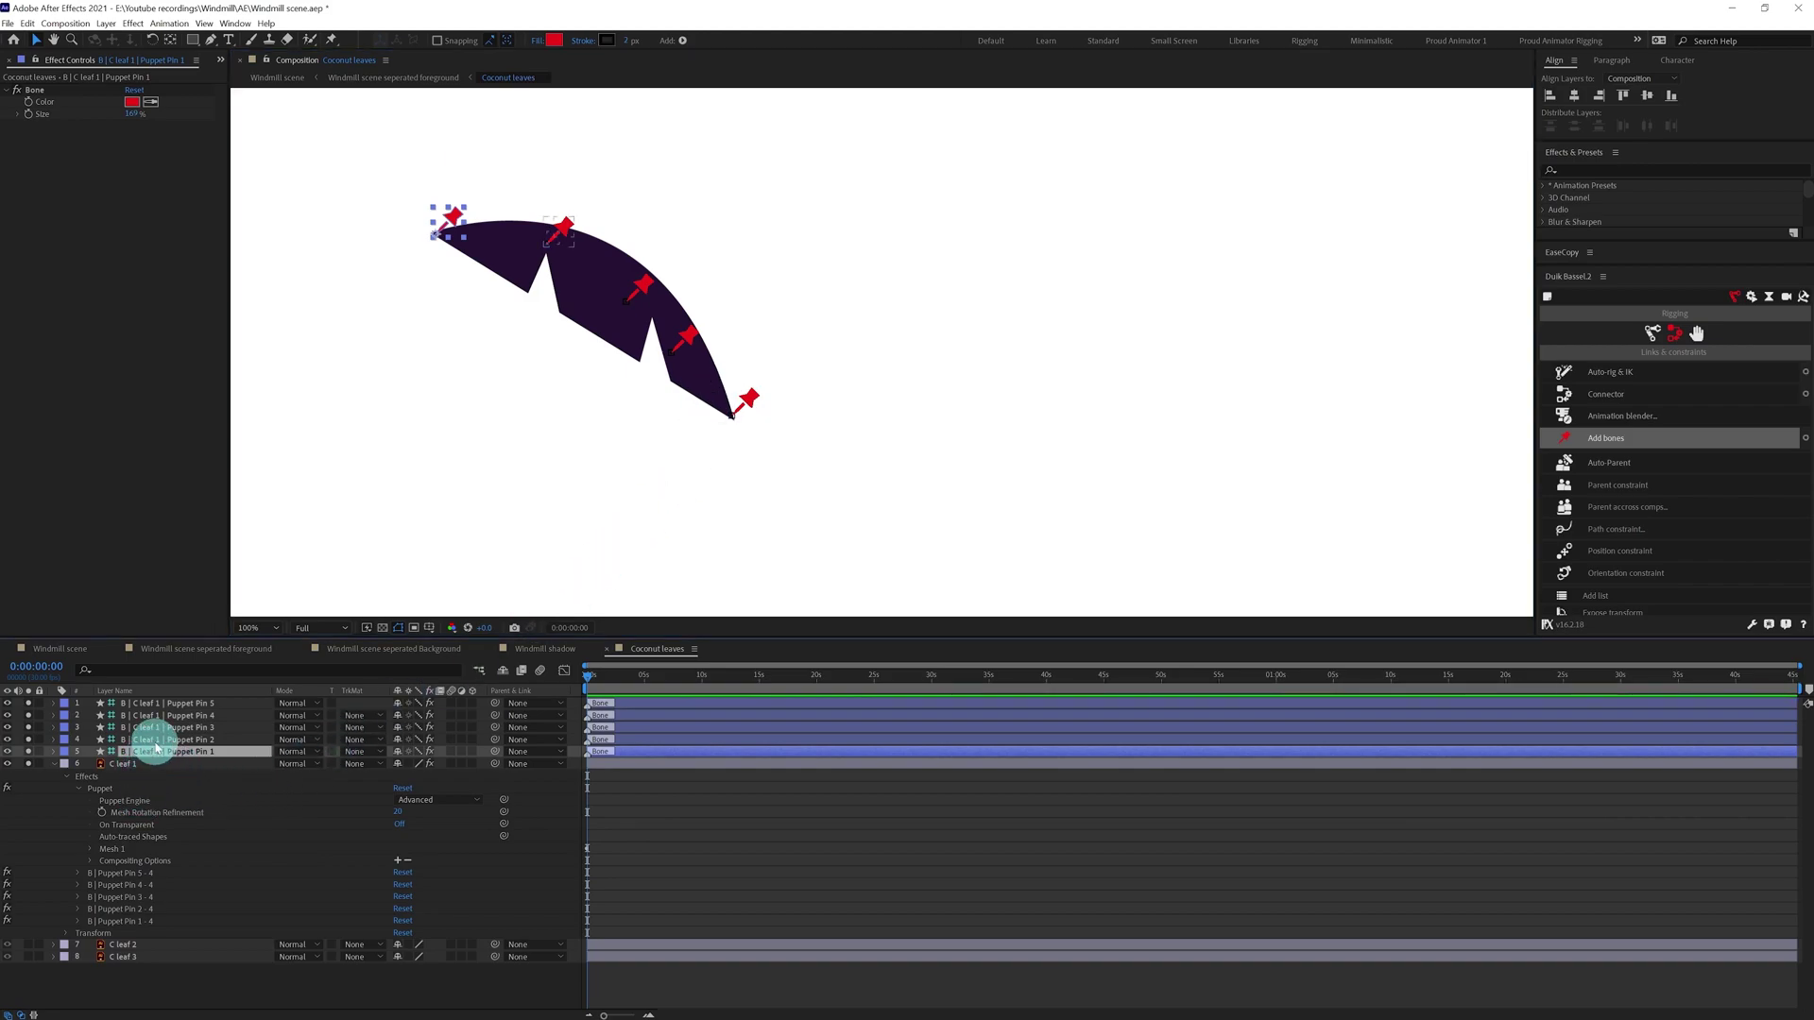
pyautogui.write('5')
pyautogui.hotkey('shift', 'Tab')
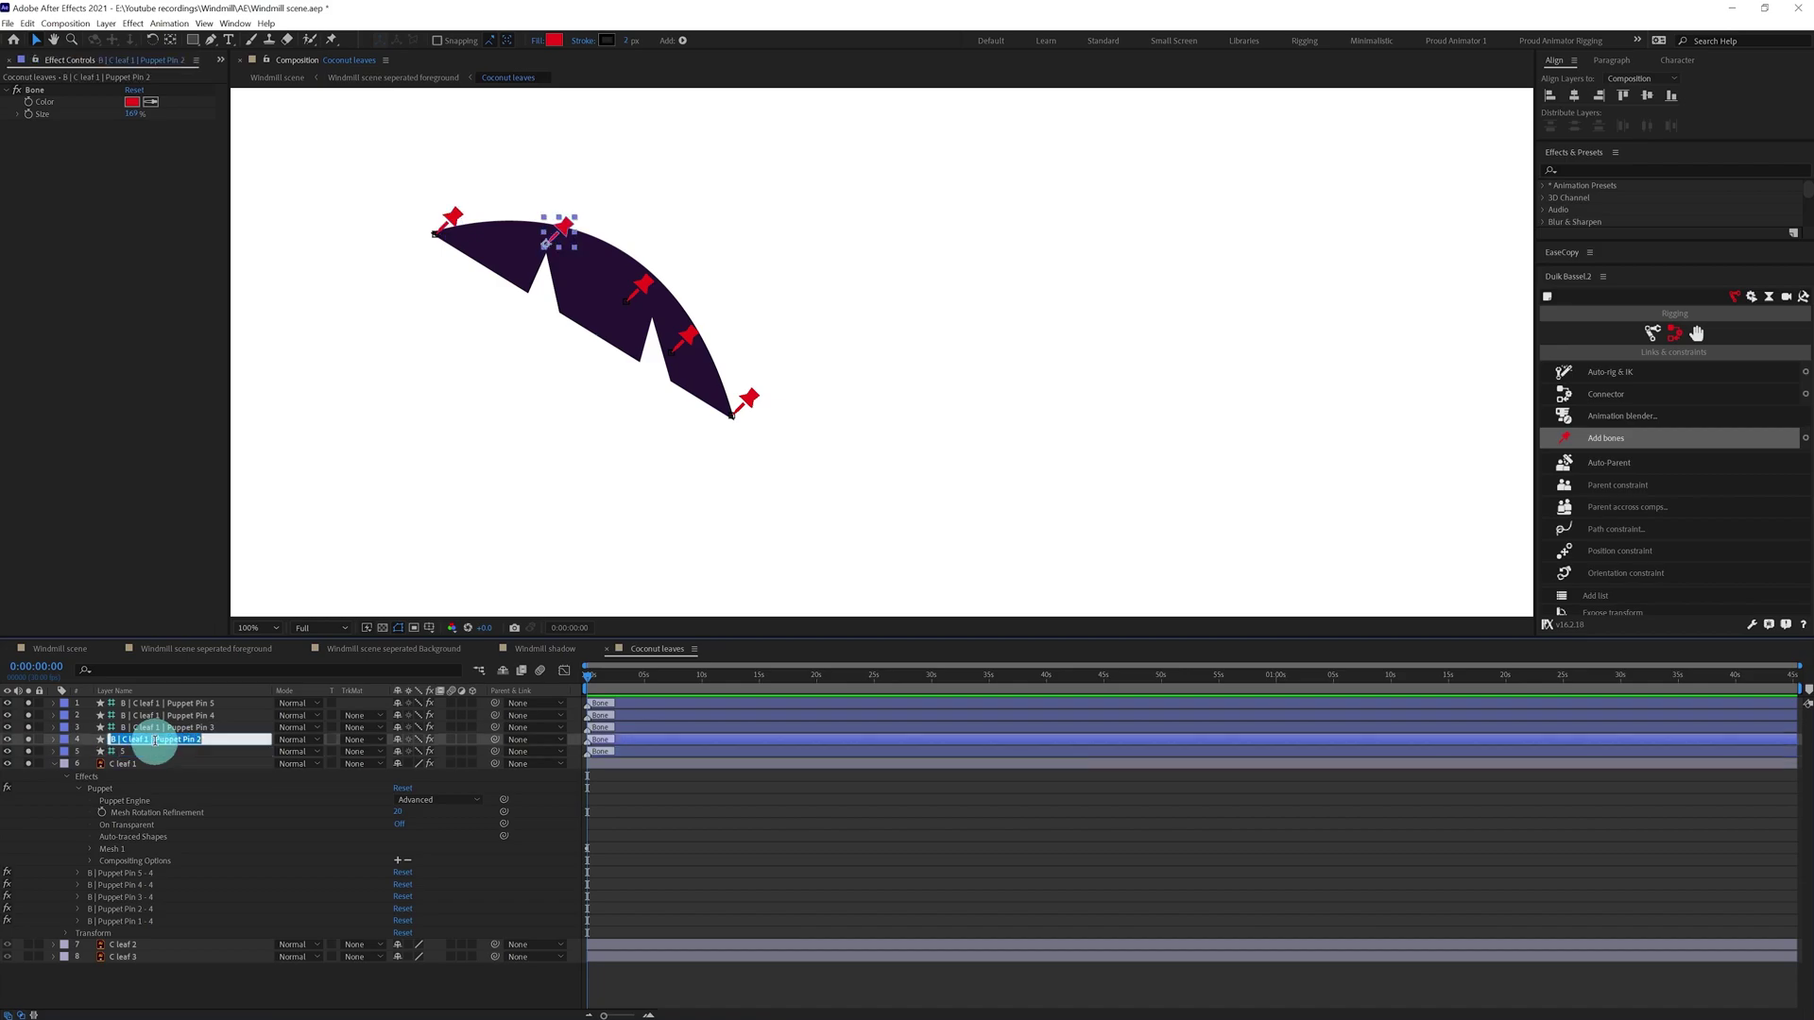
pyautogui.write('4')
pyautogui.hotkey('shift', 'Tab')
pyautogui.write('3')
pyautogui.hotkey('shift', 'Tab')
pyautogui.write('2')
pyautogui.hotkey('shift', 'Tab')
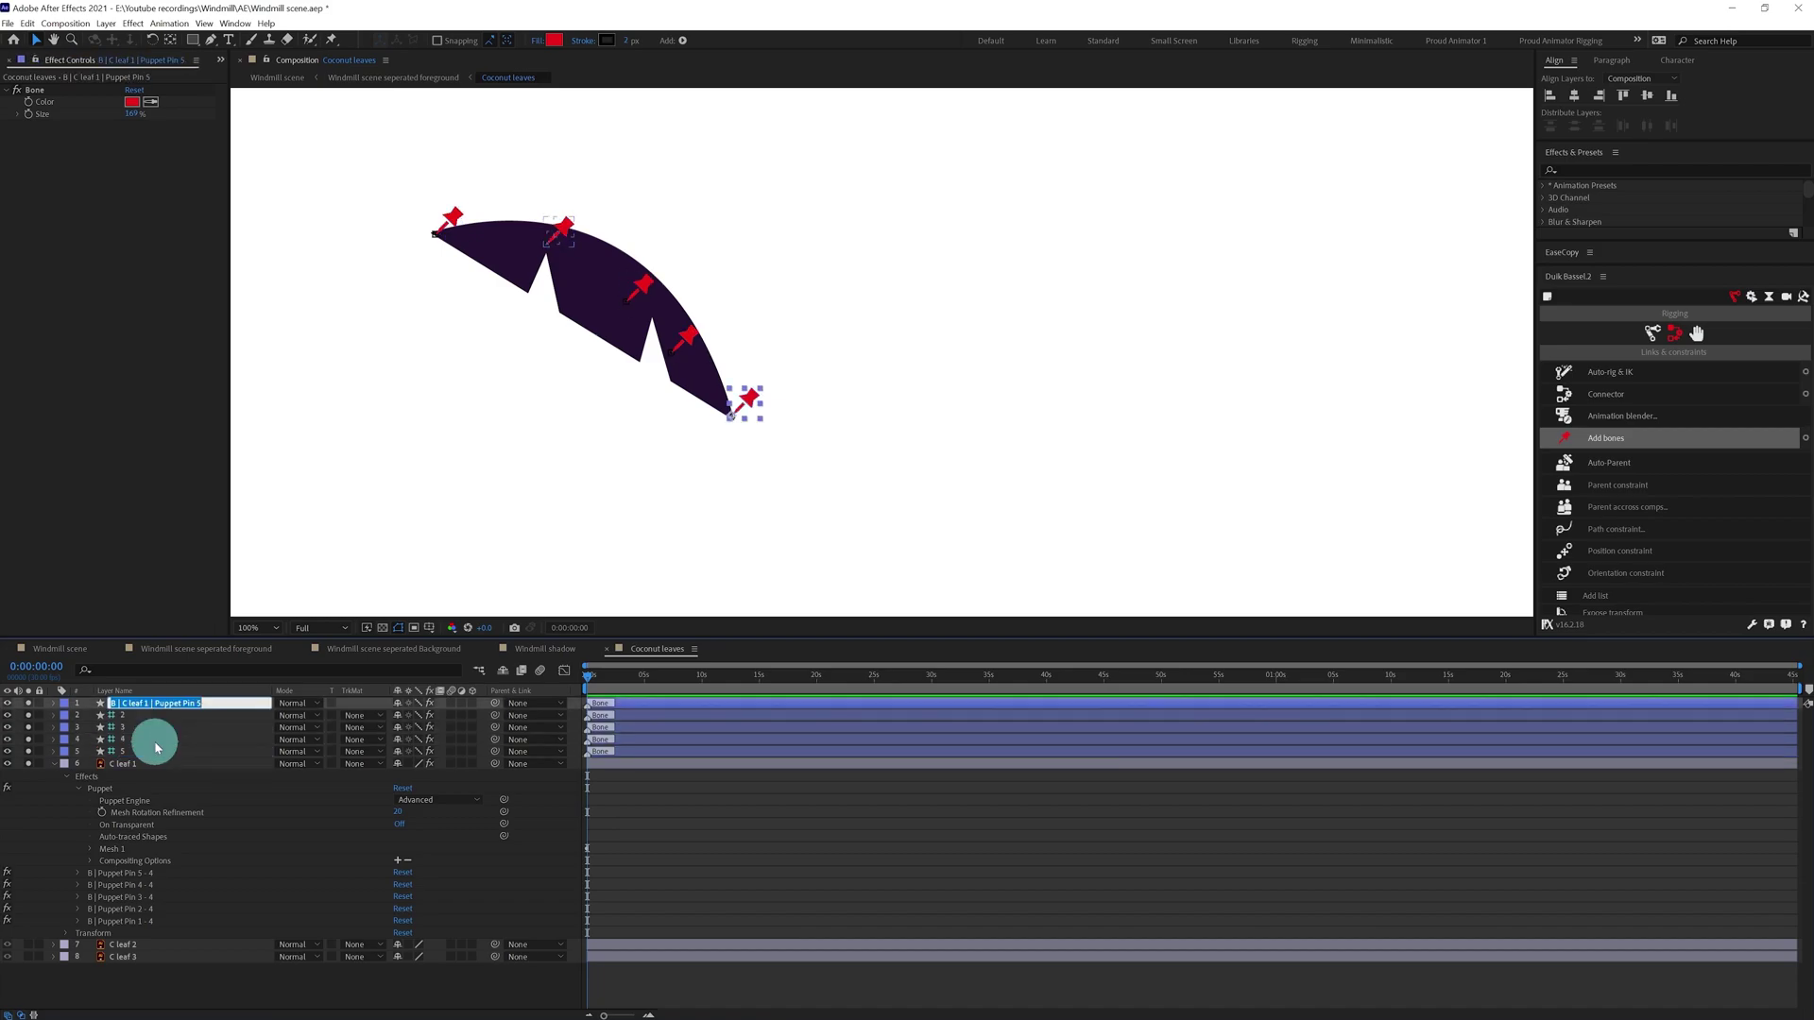
pyautogui.write('1')
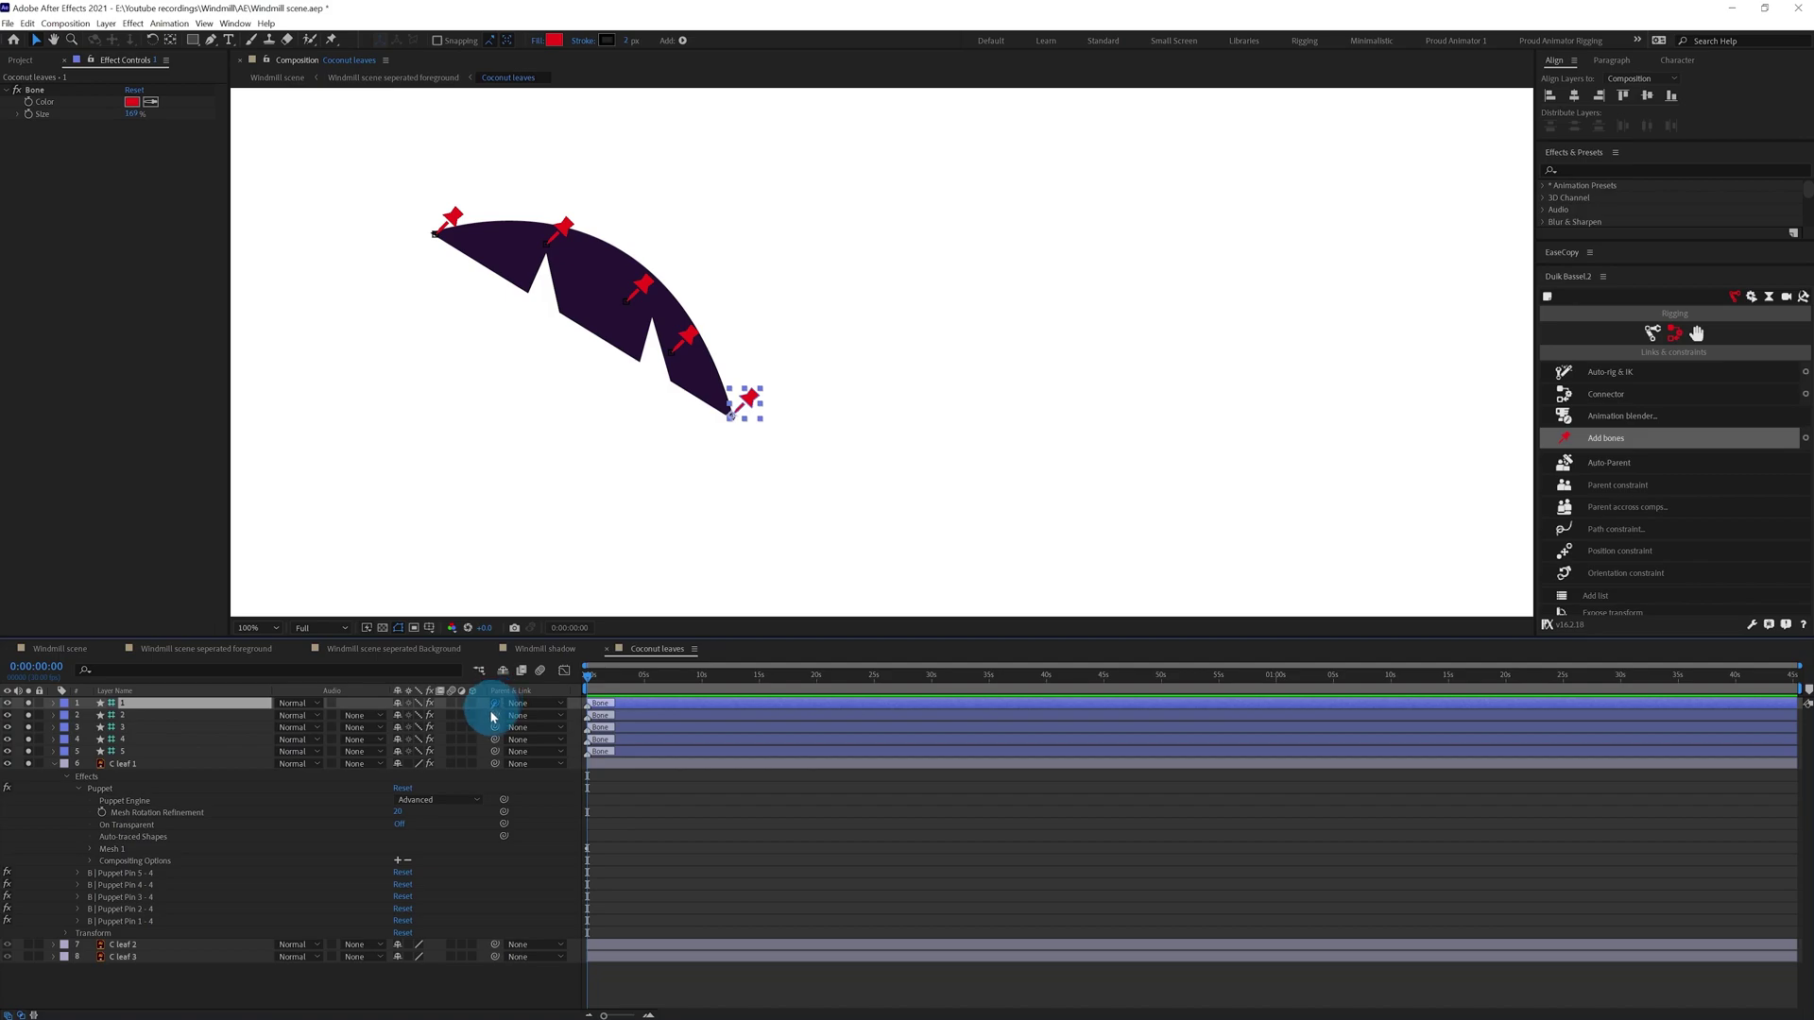
# Parent each bone to the next, from 1 through 5, and parent bone 5 to C leaf 1.
pyautogui.moveTo(492, 716); pyautogui.dragTo(492, 729)
pyautogui.moveTo(494, 727); pyautogui.dragTo(492, 739)
pyautogui.moveTo(496, 739); pyautogui.dragTo(493, 751)
pyautogui.moveTo(494, 752); pyautogui.dragTo(490, 764)
# Set a Rotation keyframe for bone 5 on the first frame.
pyautogui.click(124, 752)
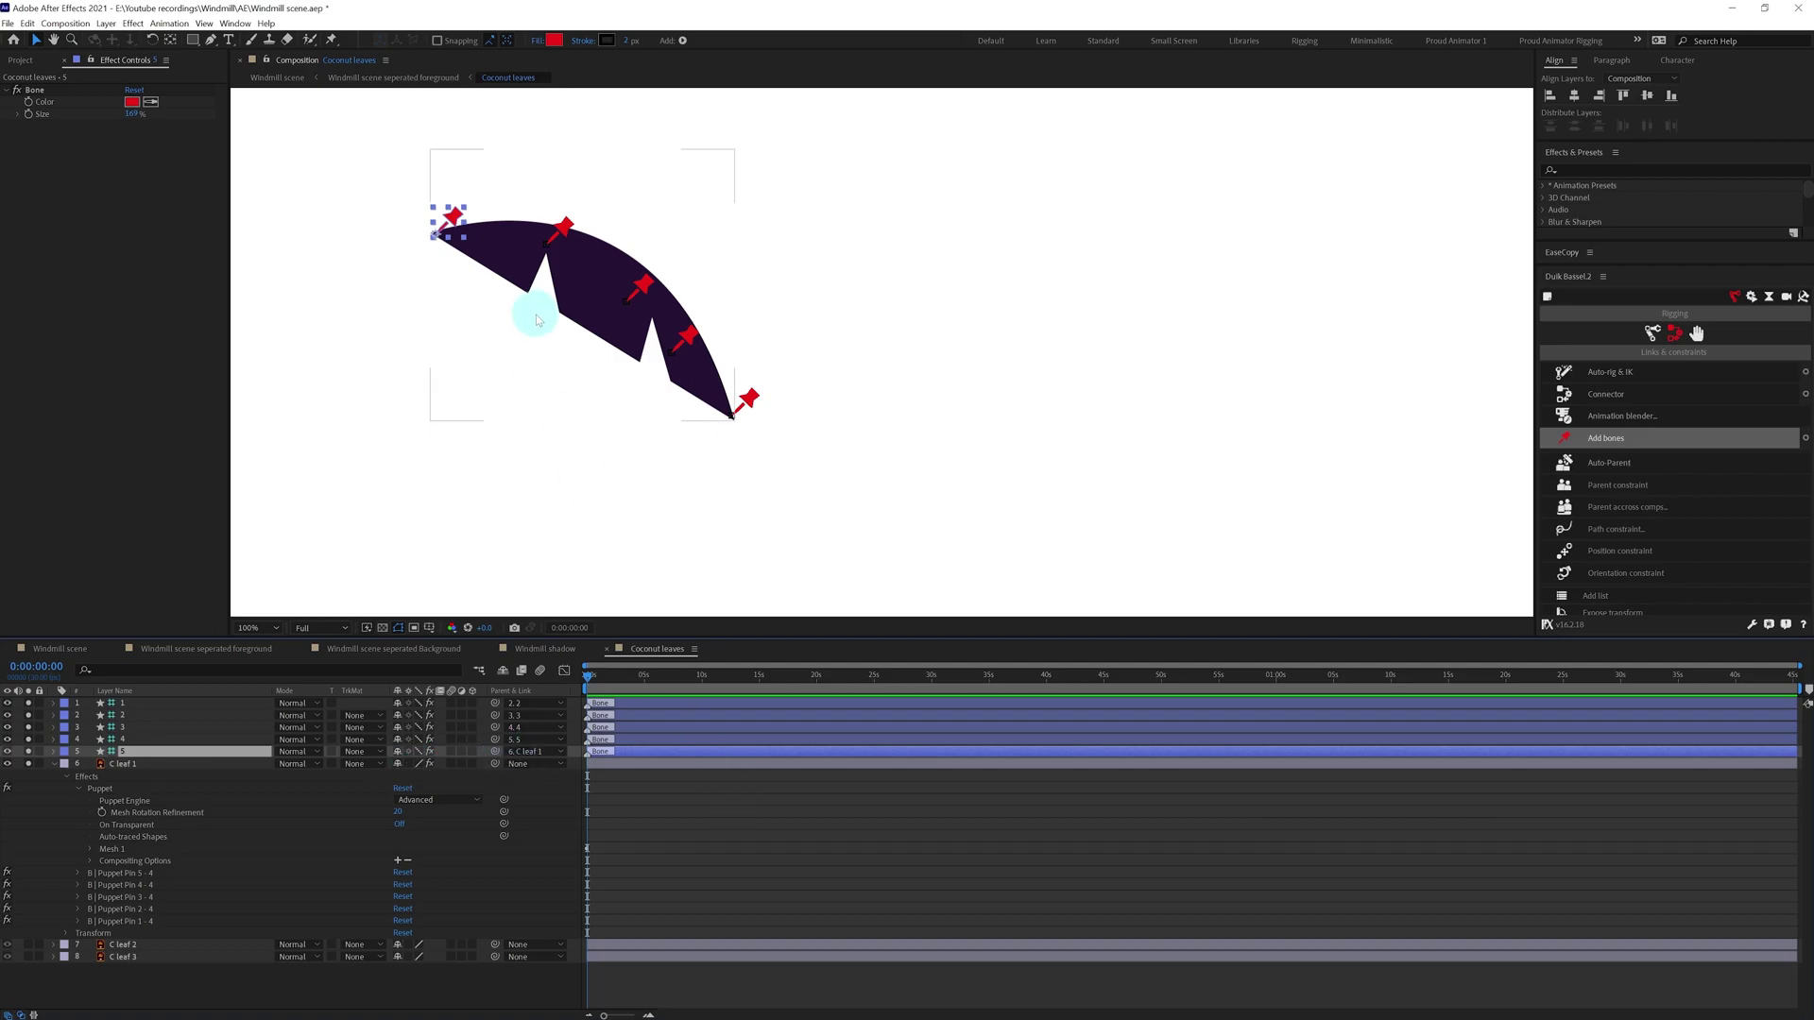
pyautogui.press(',')
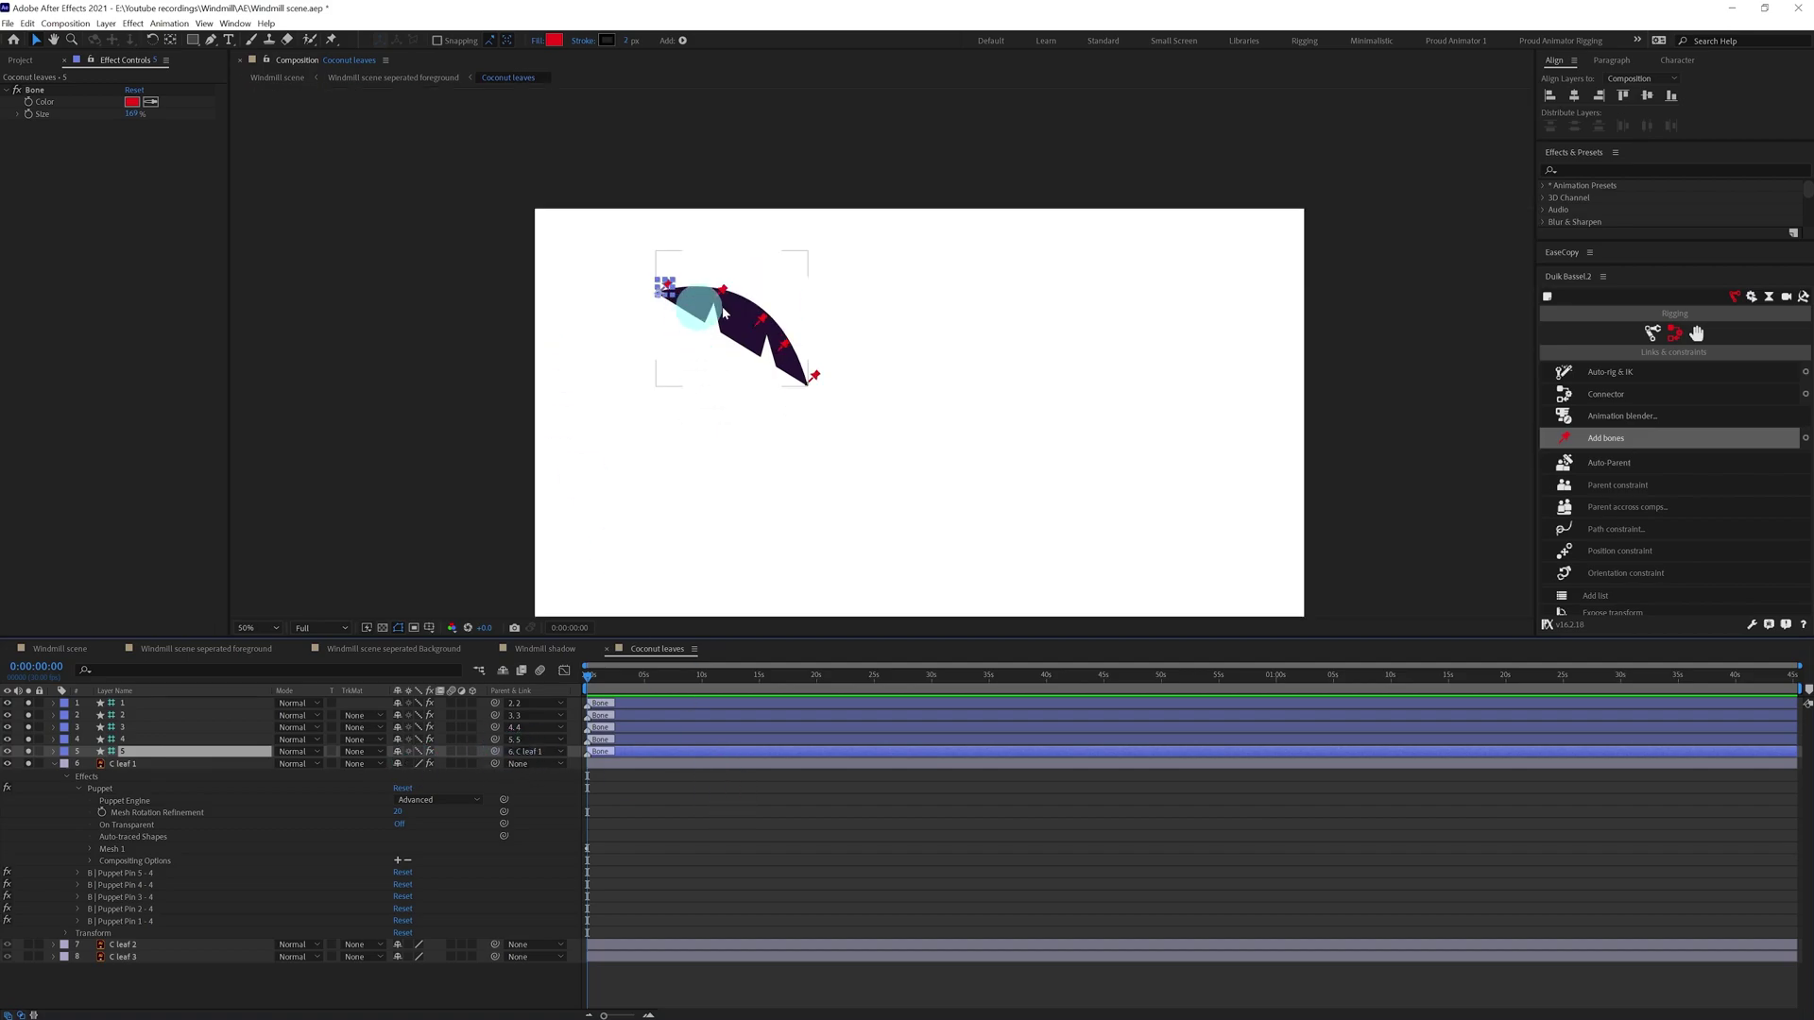
pyautogui.scroll(1, 692, 427)
pyautogui.press('r')
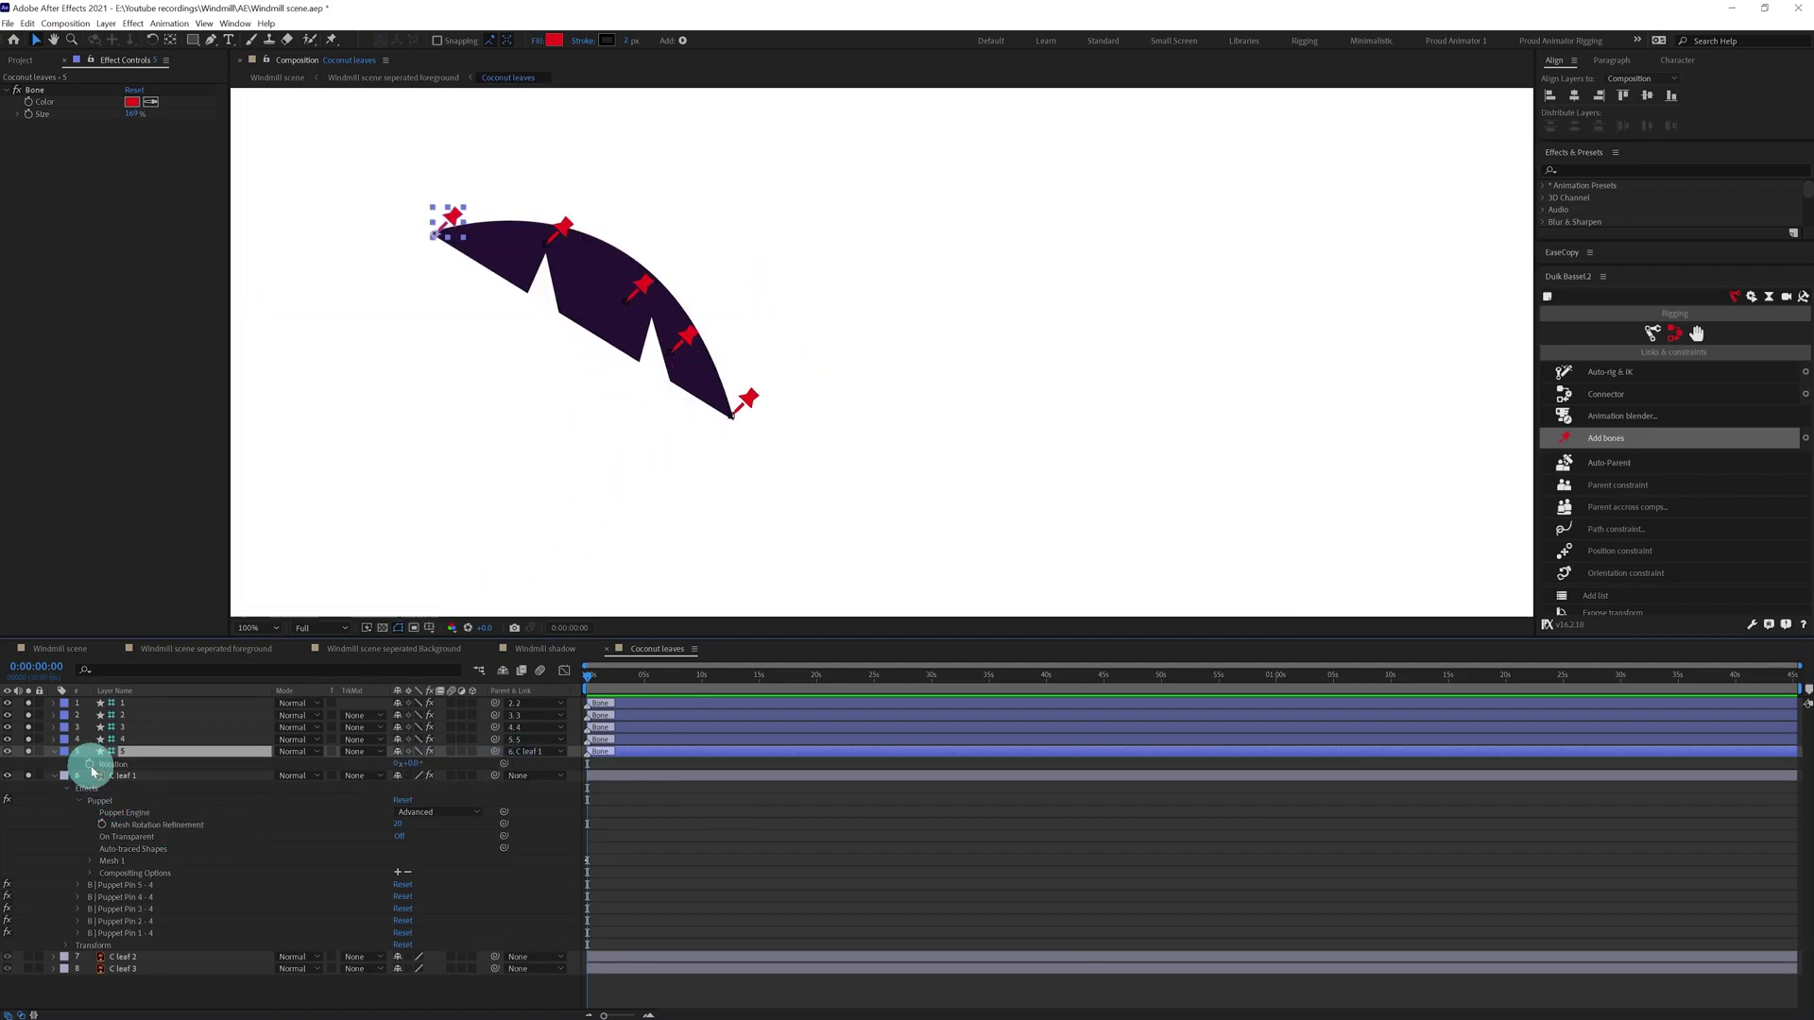
pyautogui.click(90, 764)
# Advance 10 frames and rotate bone 5 slightly so the leaf swings downward, creating a second keyframe.
pyautogui.press('=')
pyautogui.press('=')
pyautogui.press('=')
pyautogui.press('=')
pyautogui.press('=')
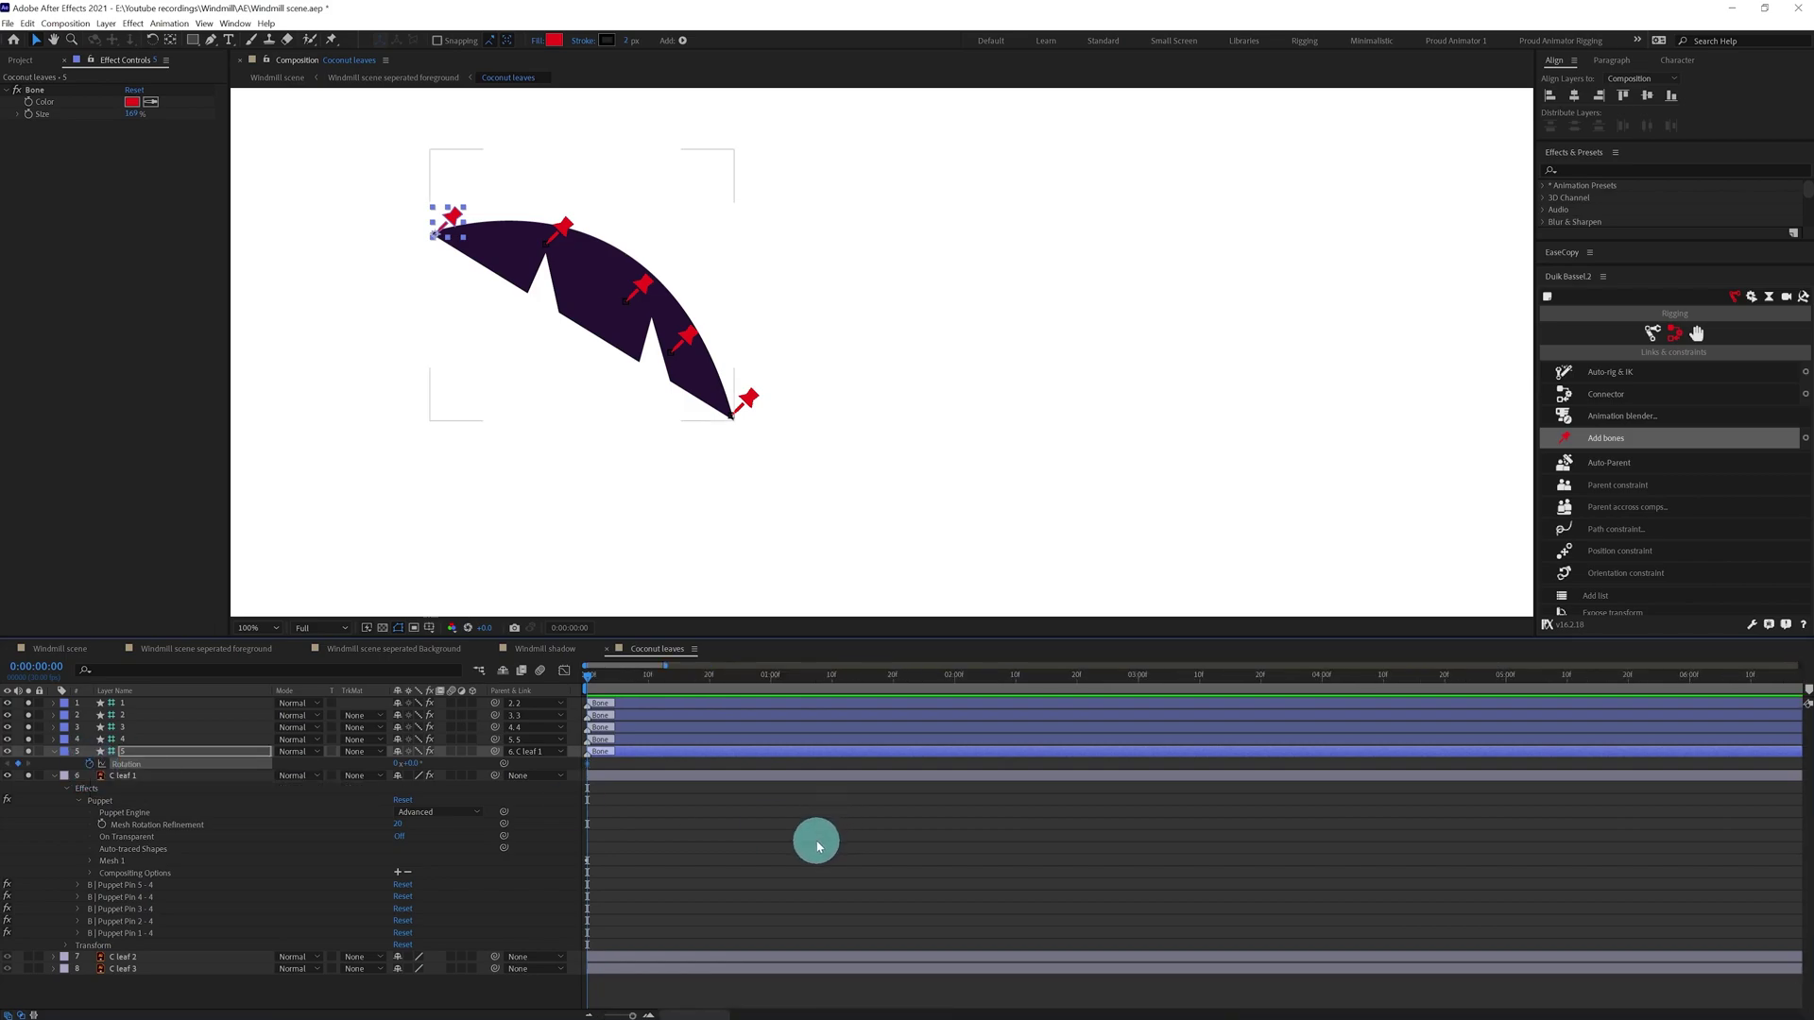
pyautogui.click(24, 670)
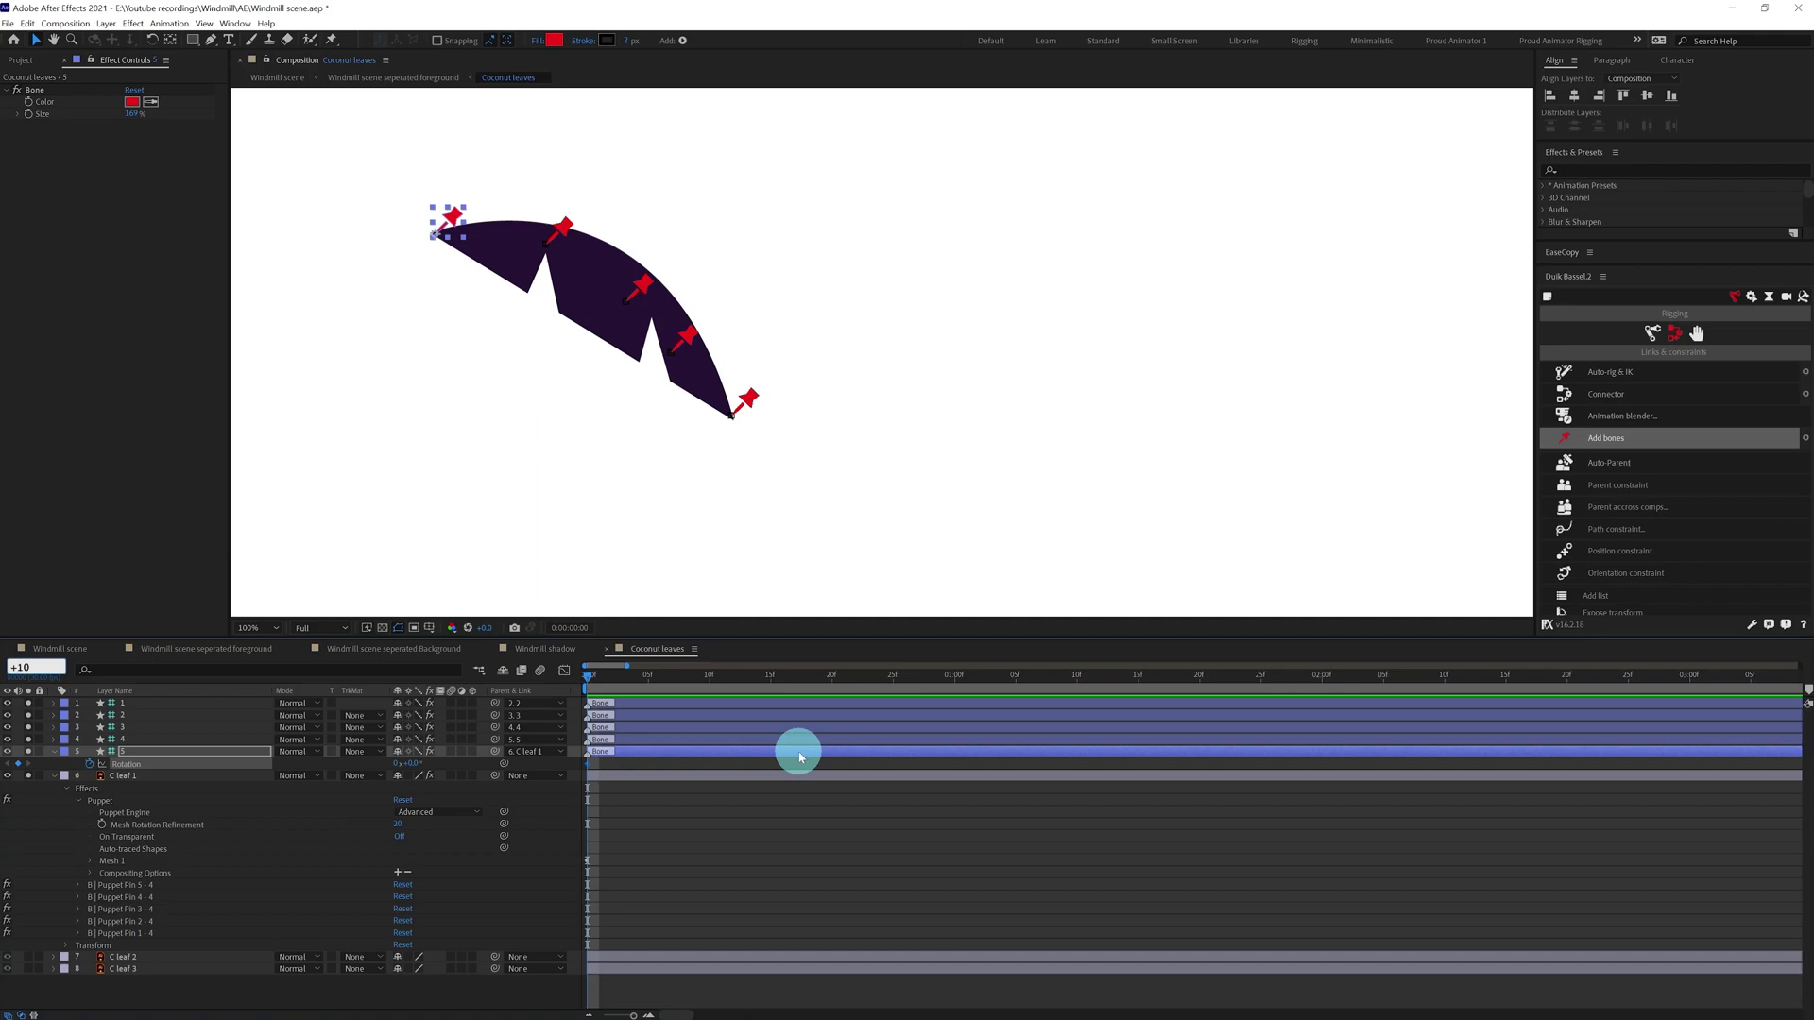
pyautogui.press('Return')
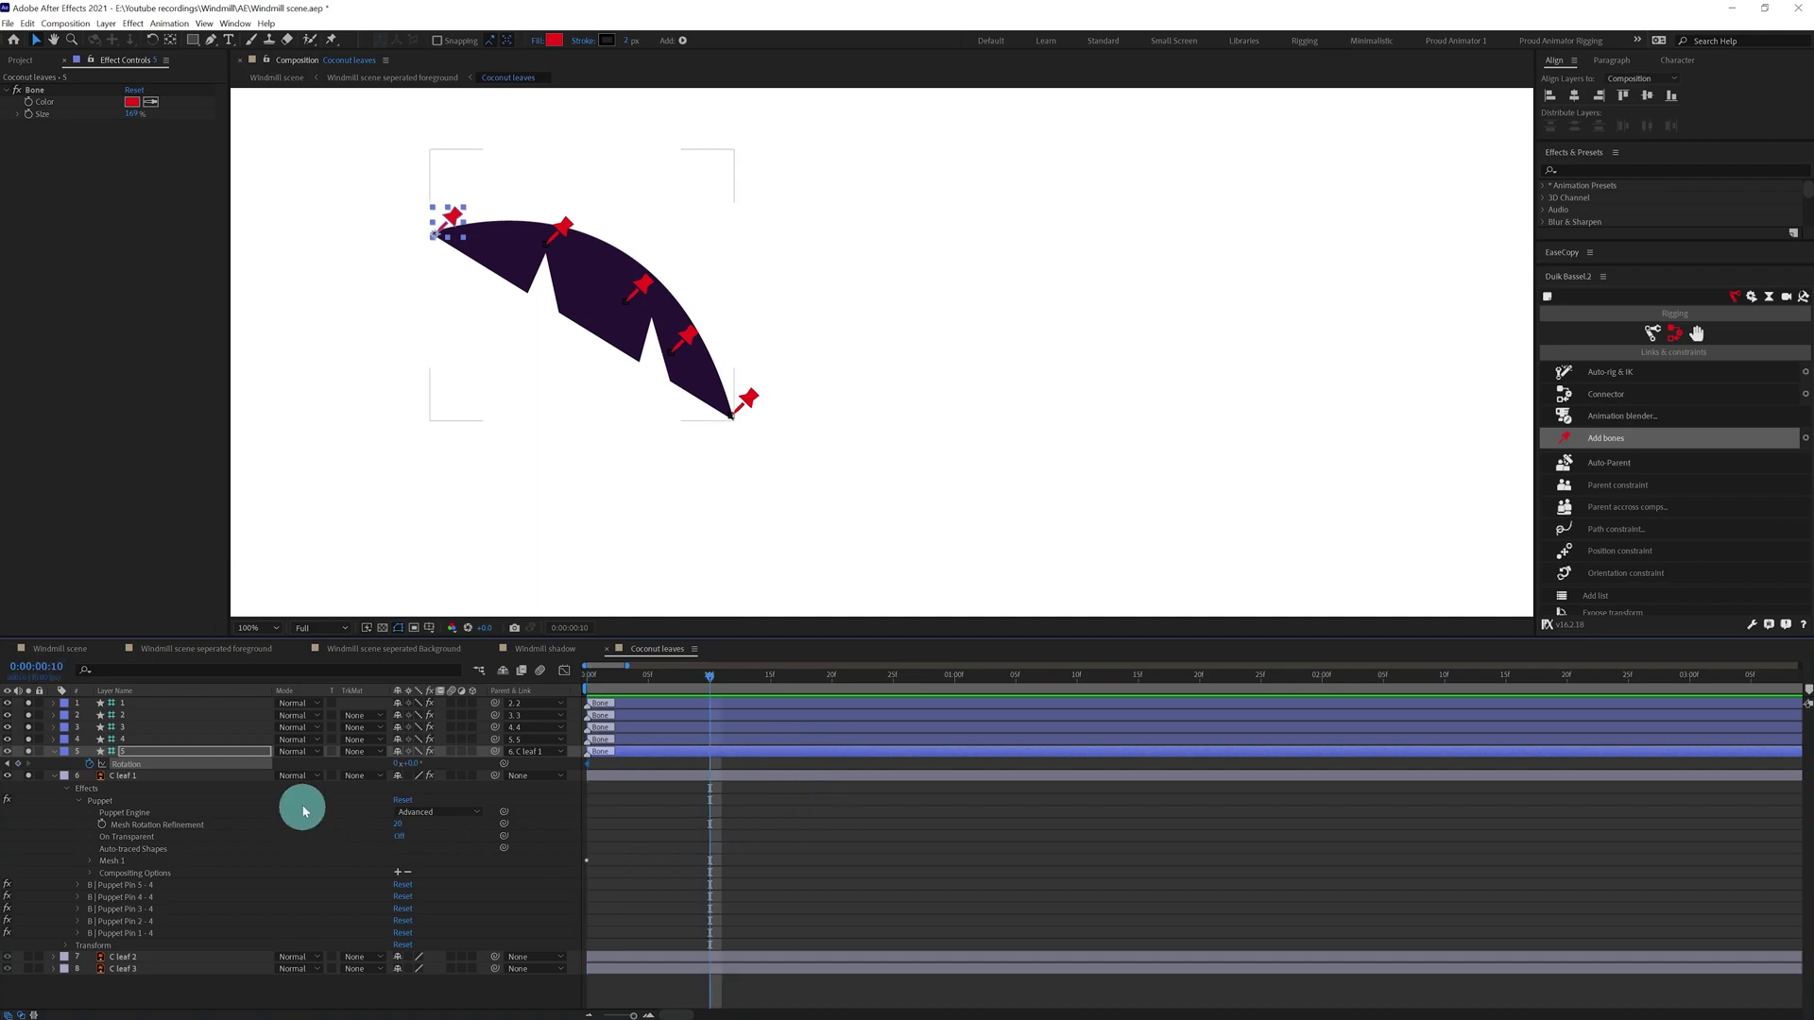
pyautogui.moveTo(427, 767); pyautogui.dragTo(429, 758)
# Copy bone 5's starting rotation keyframe to frame 20 and apply Easy Ease to its rotation keyframes.
pyautogui.click(36, 668)
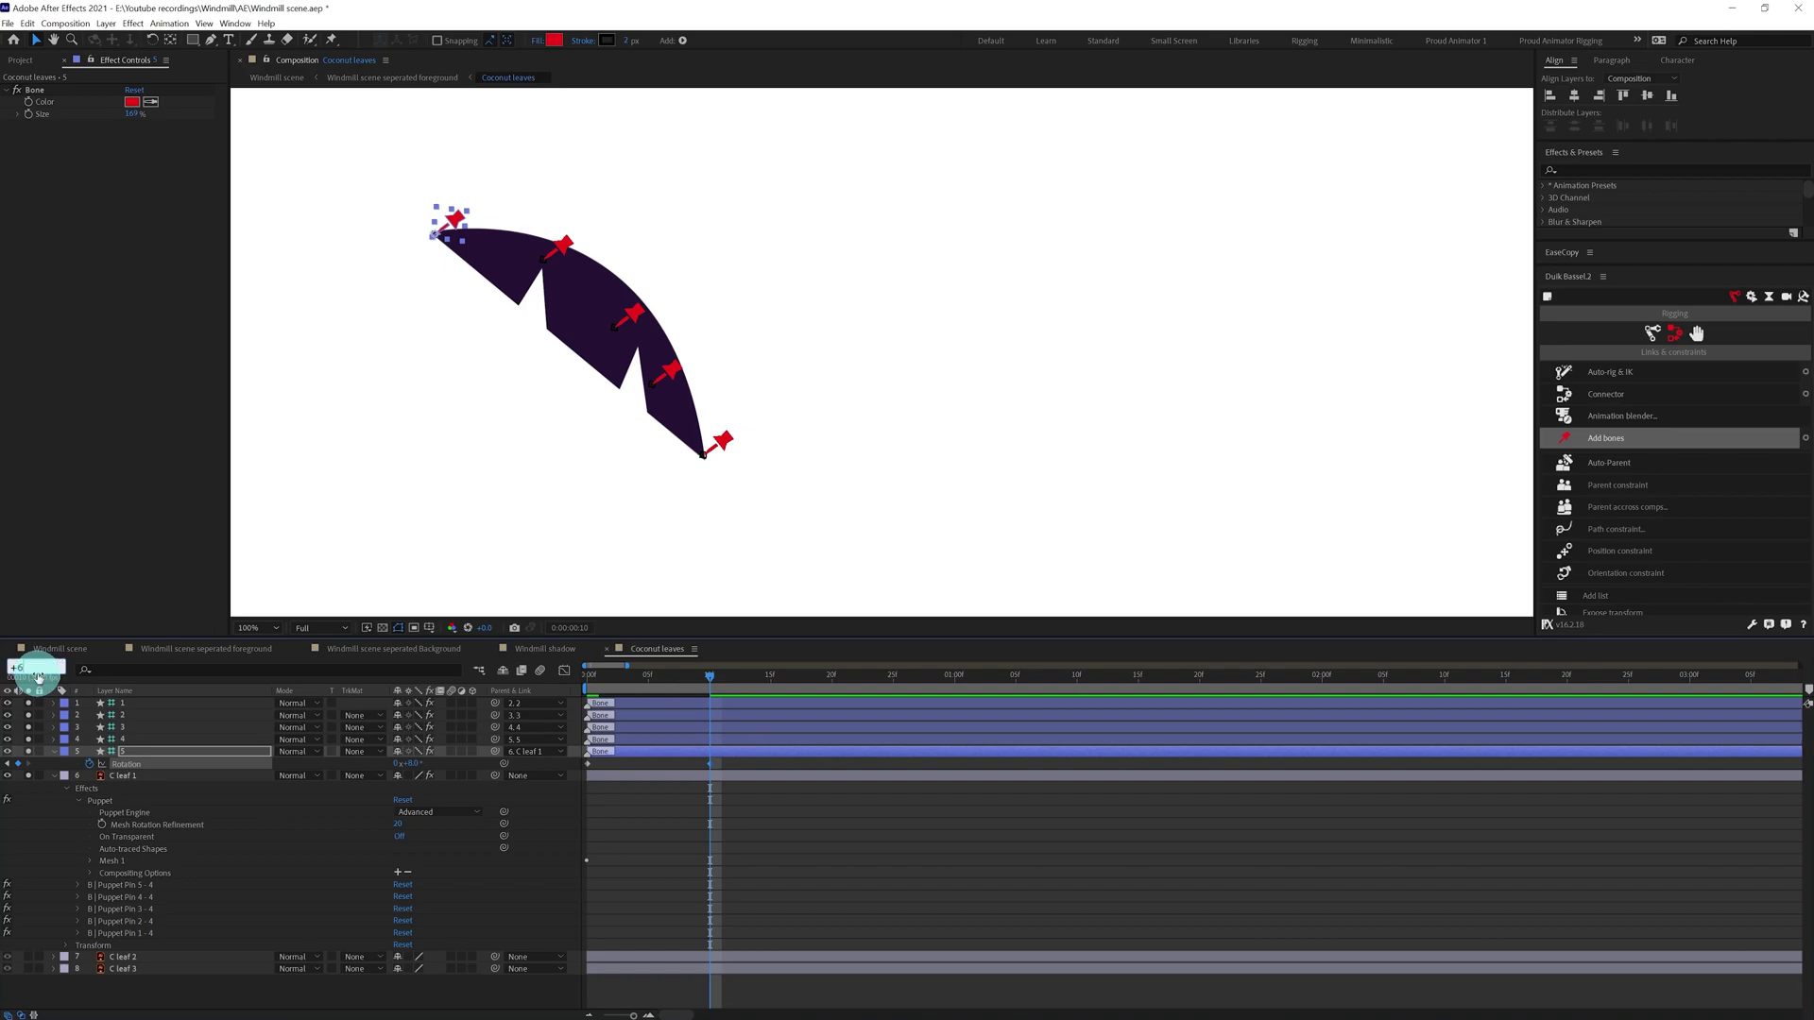
pyautogui.write('+10')
pyautogui.press('Return')
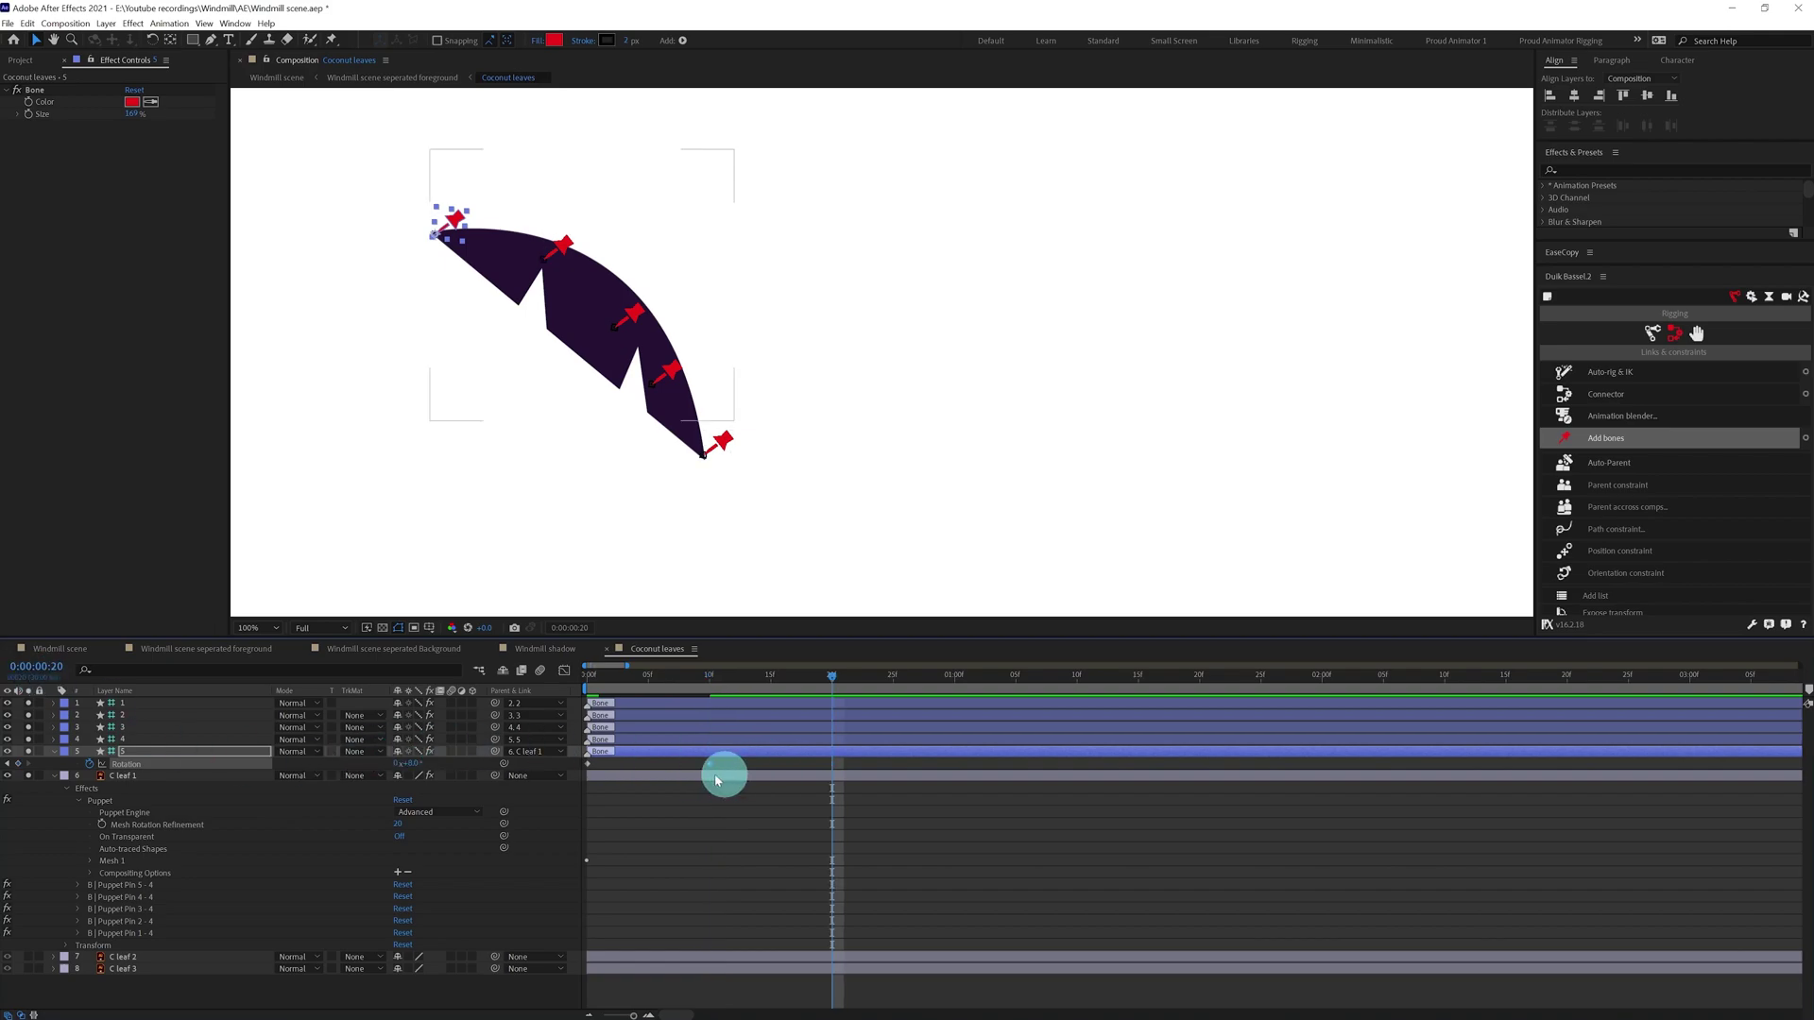
pyautogui.moveTo(568, 776); pyautogui.dragTo(569, 774)
pyautogui.hotkey('ctrl', 'c')
pyautogui.hotkey('ctrl', 'v')
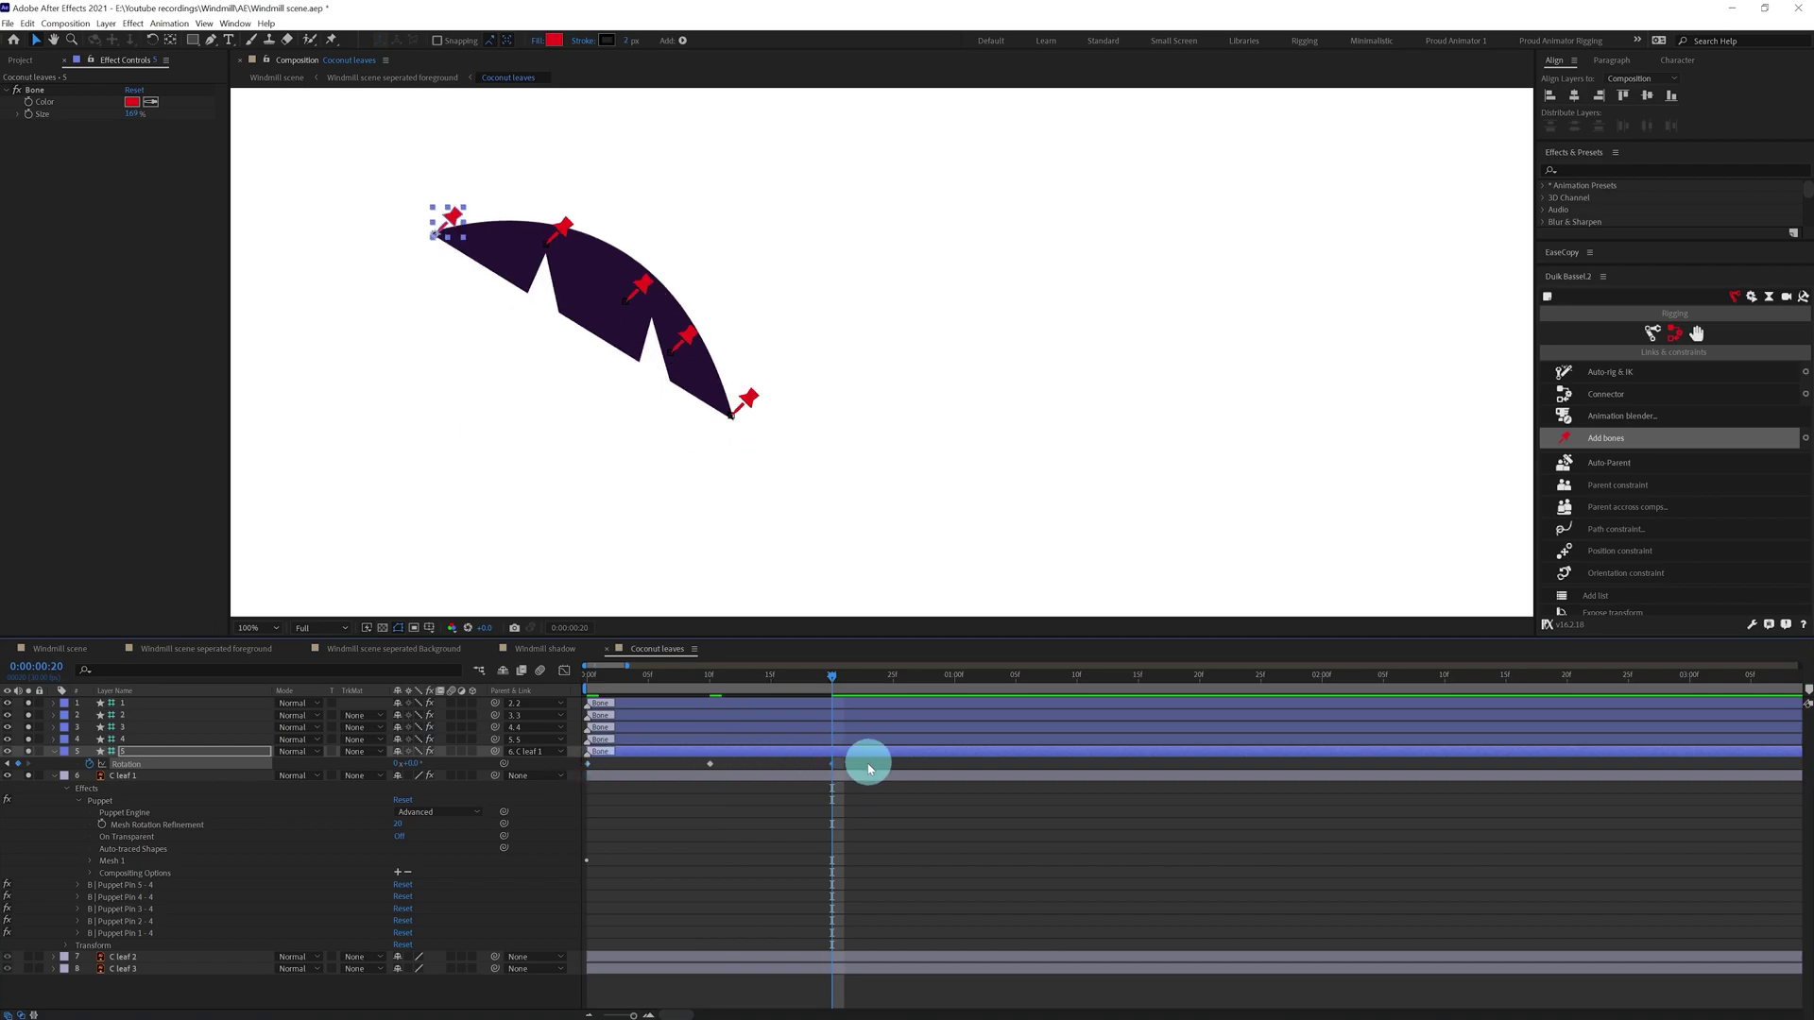
pyautogui.moveTo(855, 764); pyautogui.dragTo(483, 769)
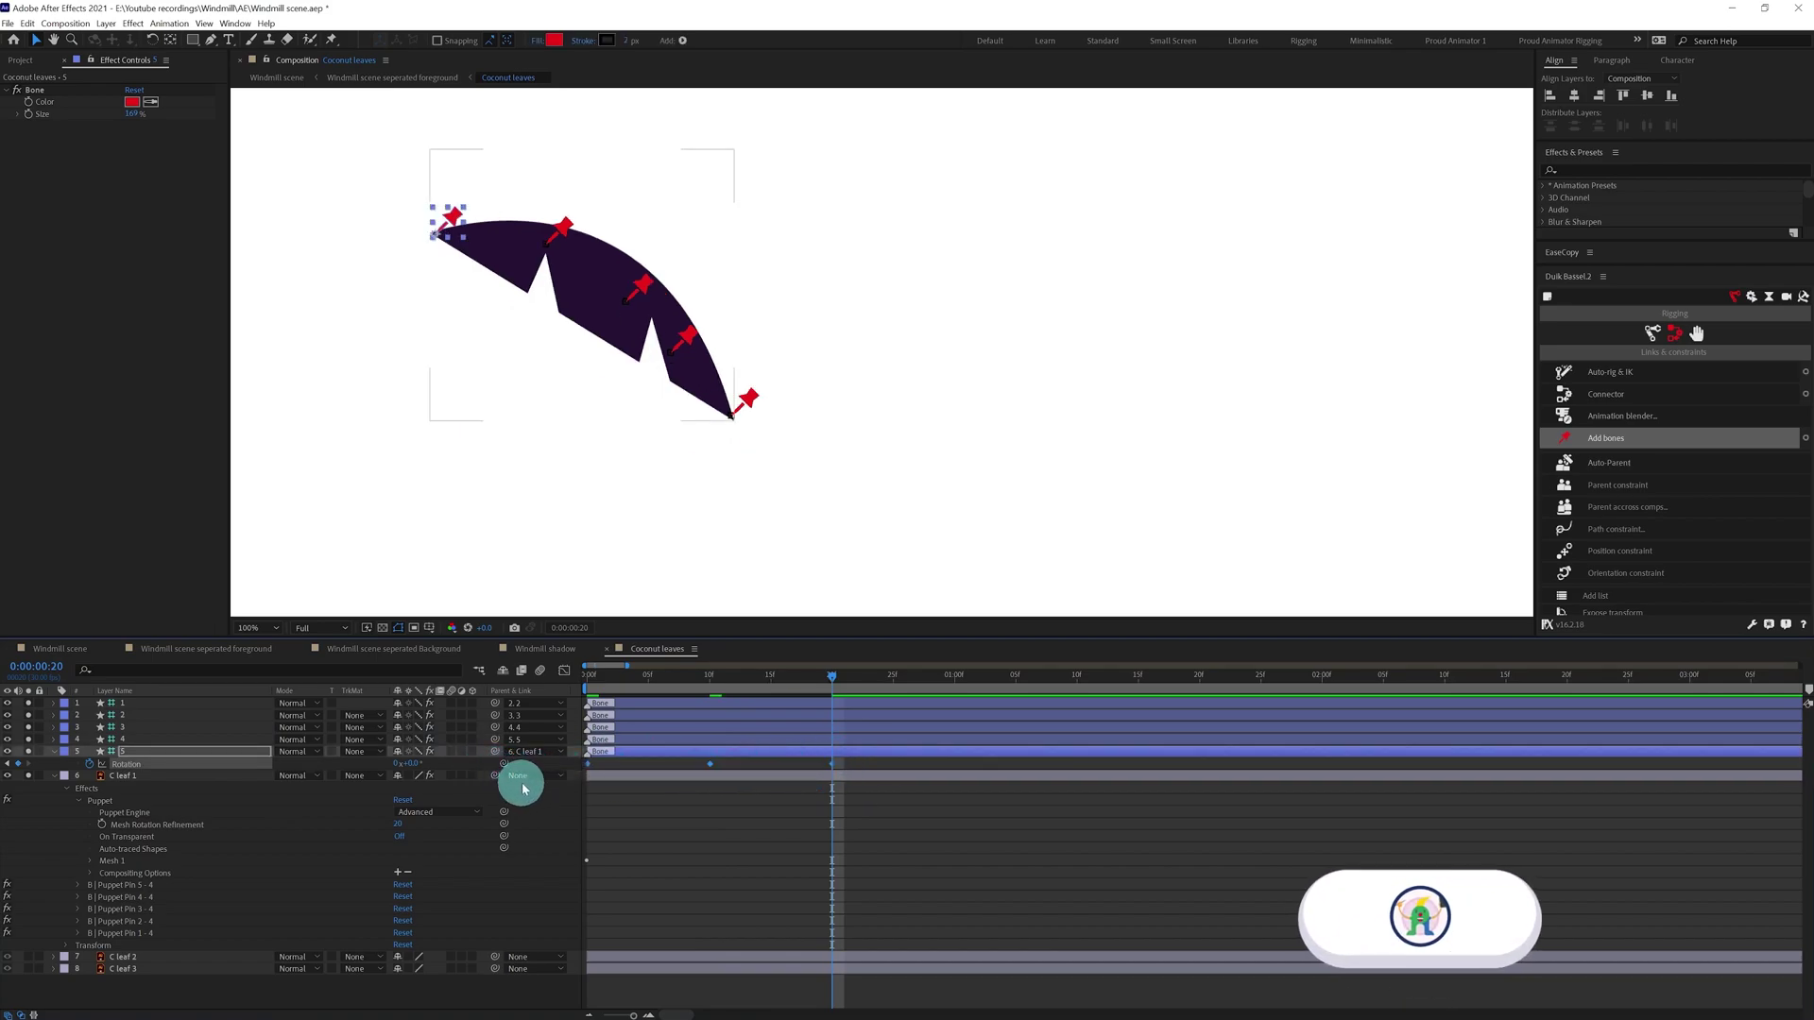
pyautogui.press('F9')
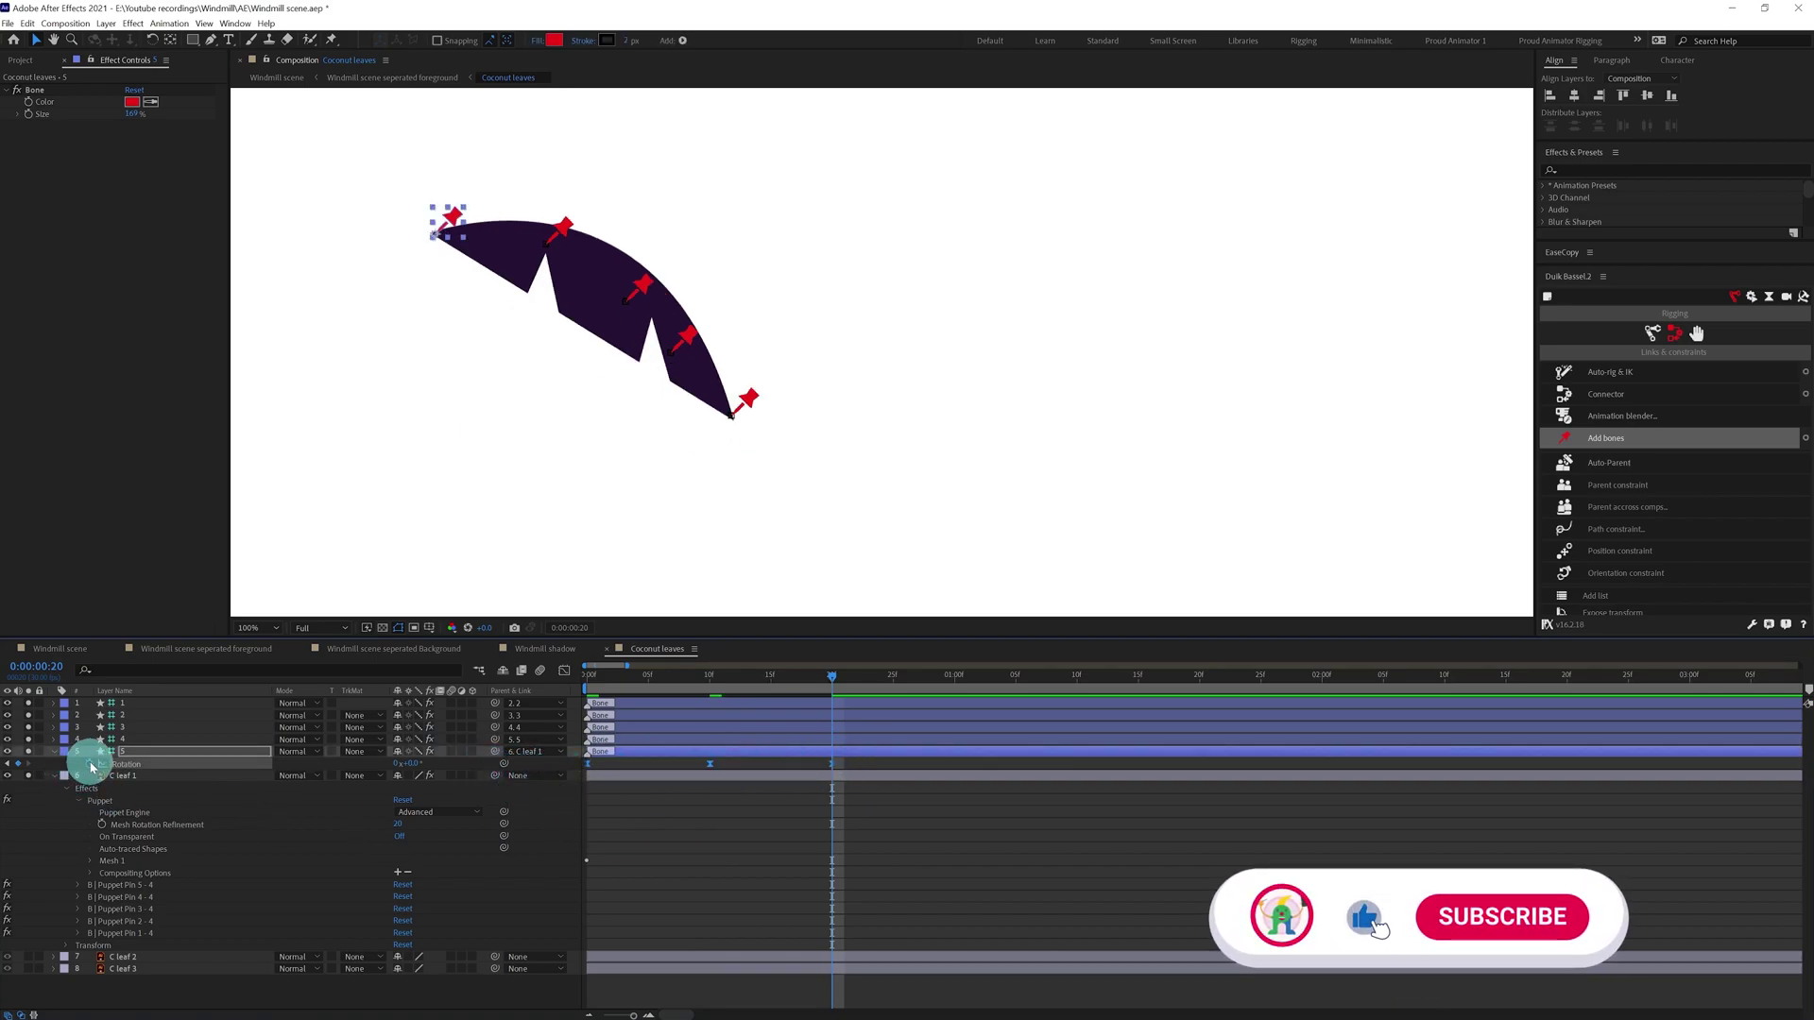
# Copy the expression loopIn()+loopOut()-value; from Blades Outlines in Windmill shadow to bone 5's Rotation property.
pyautogui.click(529, 649)
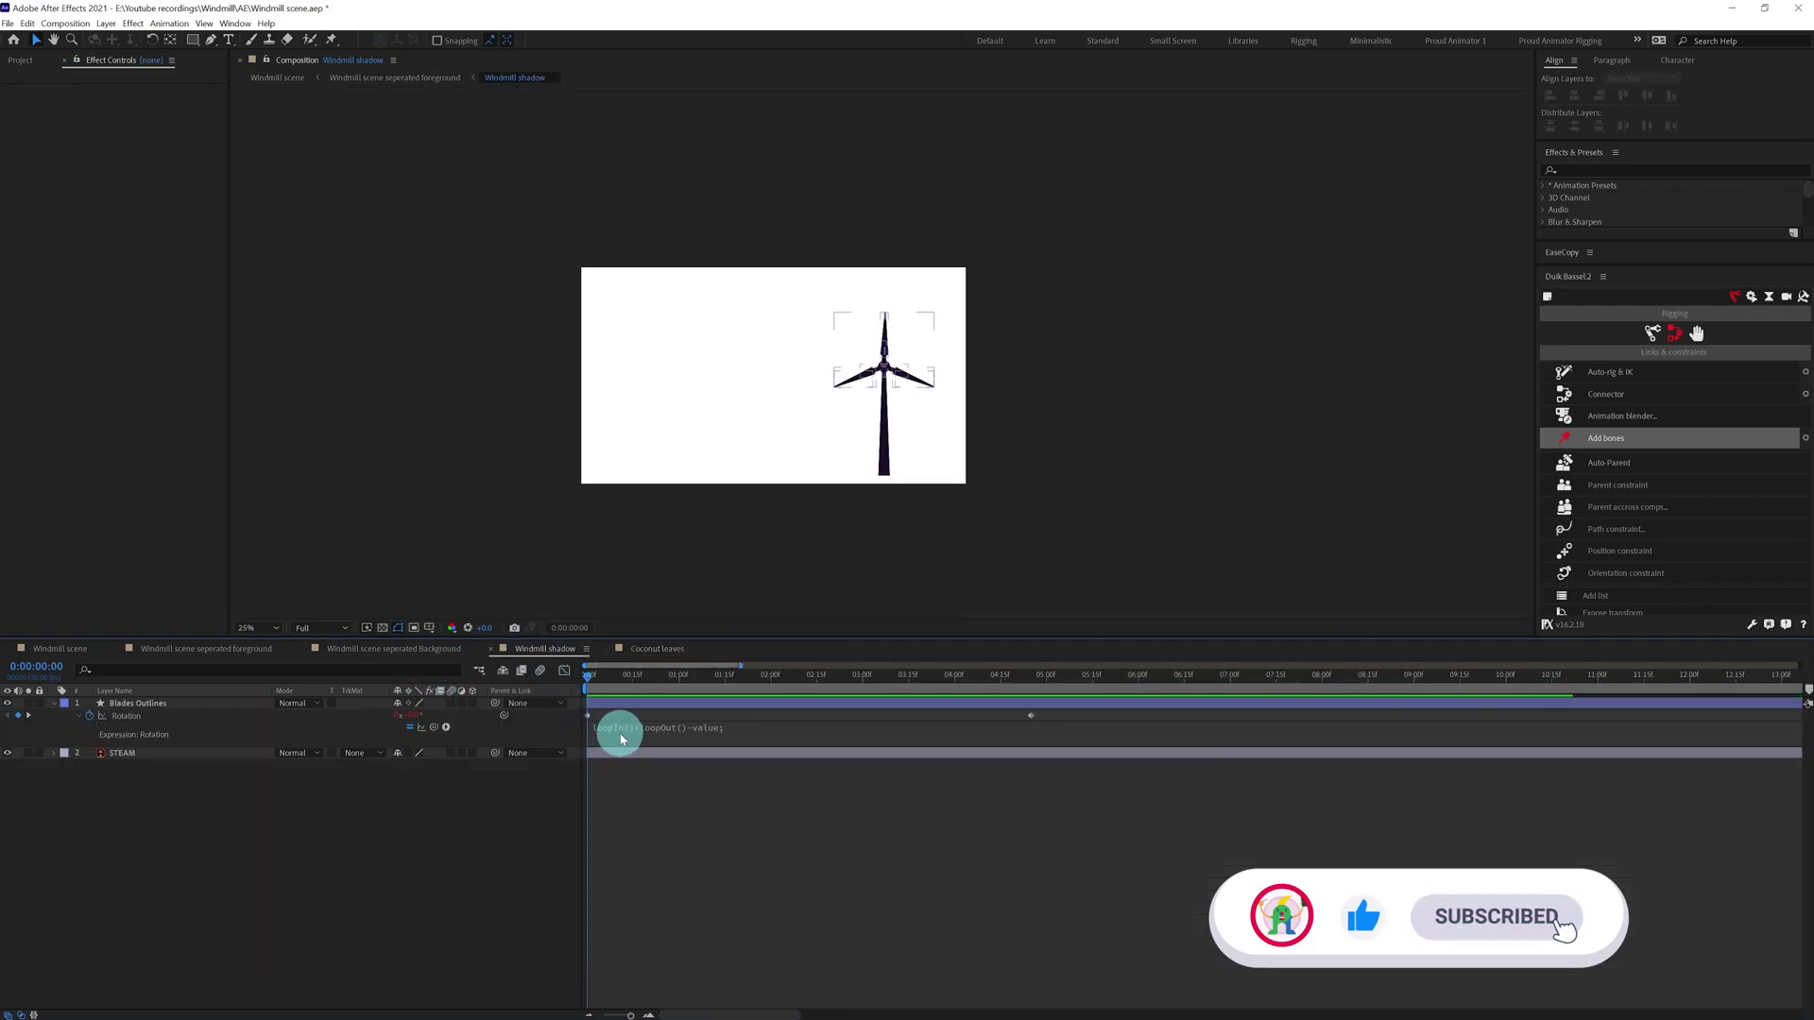
pyautogui.click(621, 728)
pyautogui.click(647, 652)
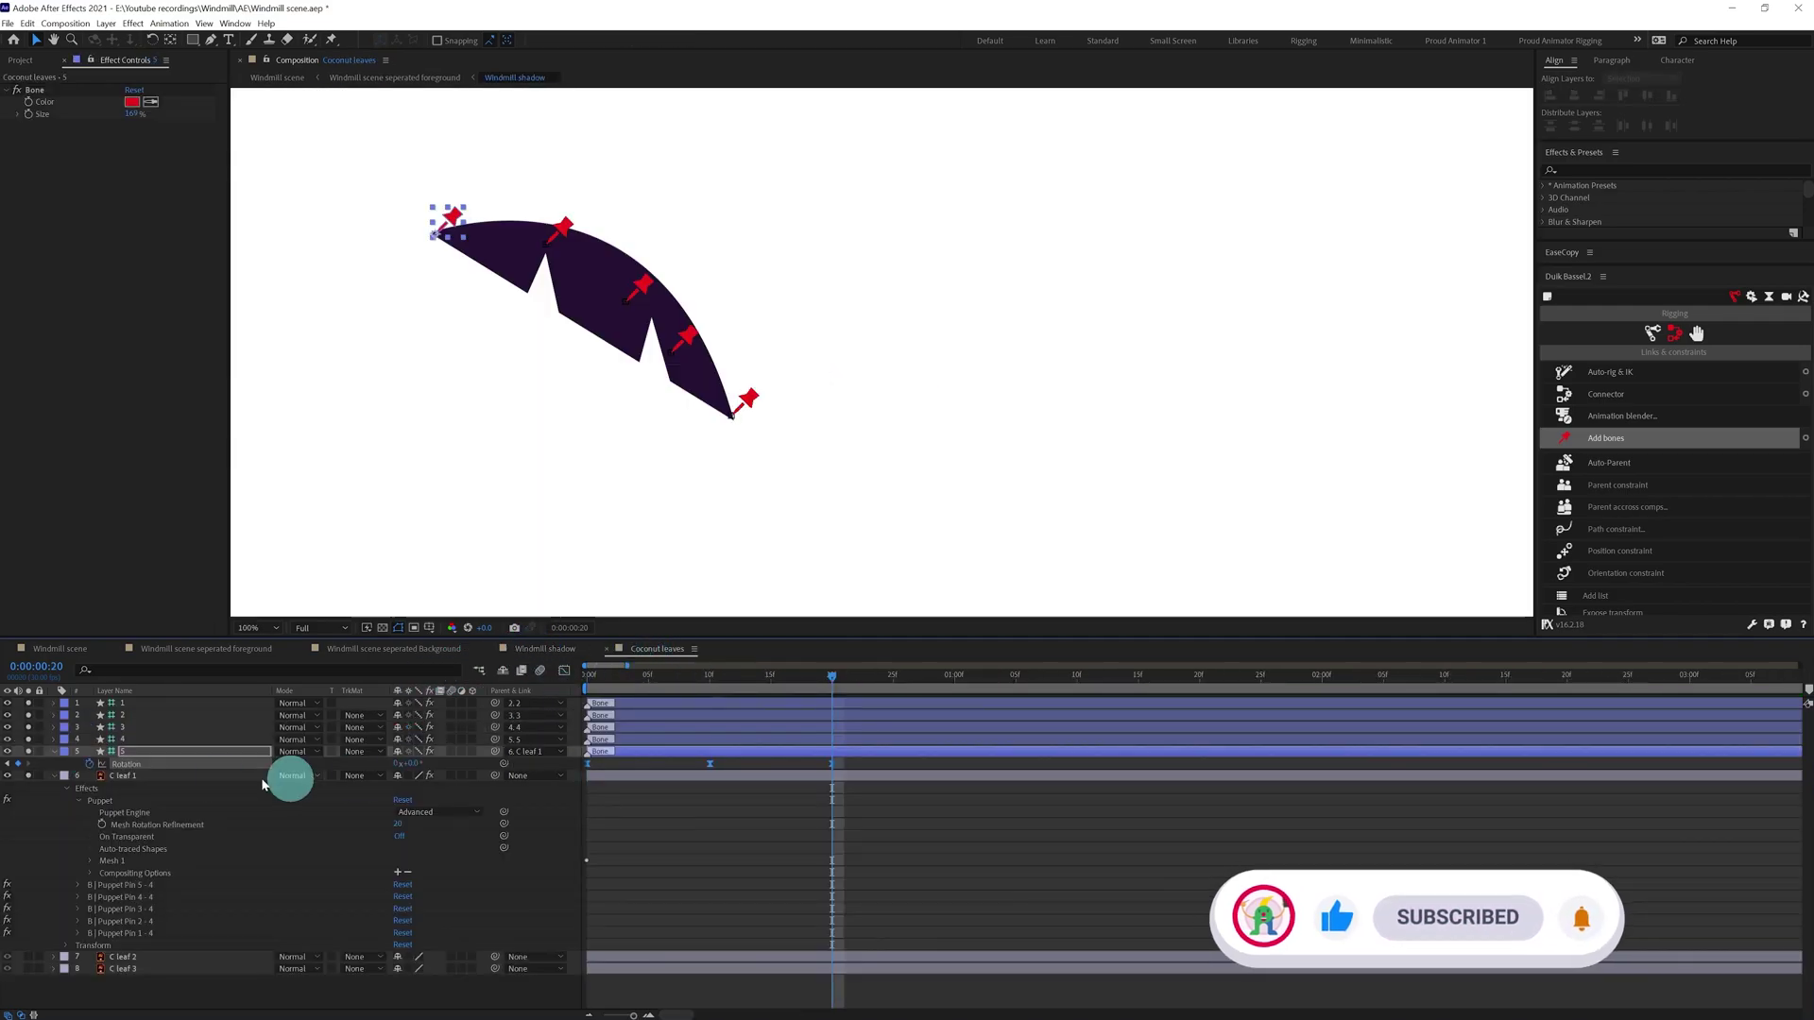
pyautogui.keyDown('alt'); pyautogui.click(90, 763); pyautogui.keyUp('alt')
pyautogui.hotkey('ctrl', 'v')
pyautogui.click(756, 860)
pyautogui.click(756, 860)
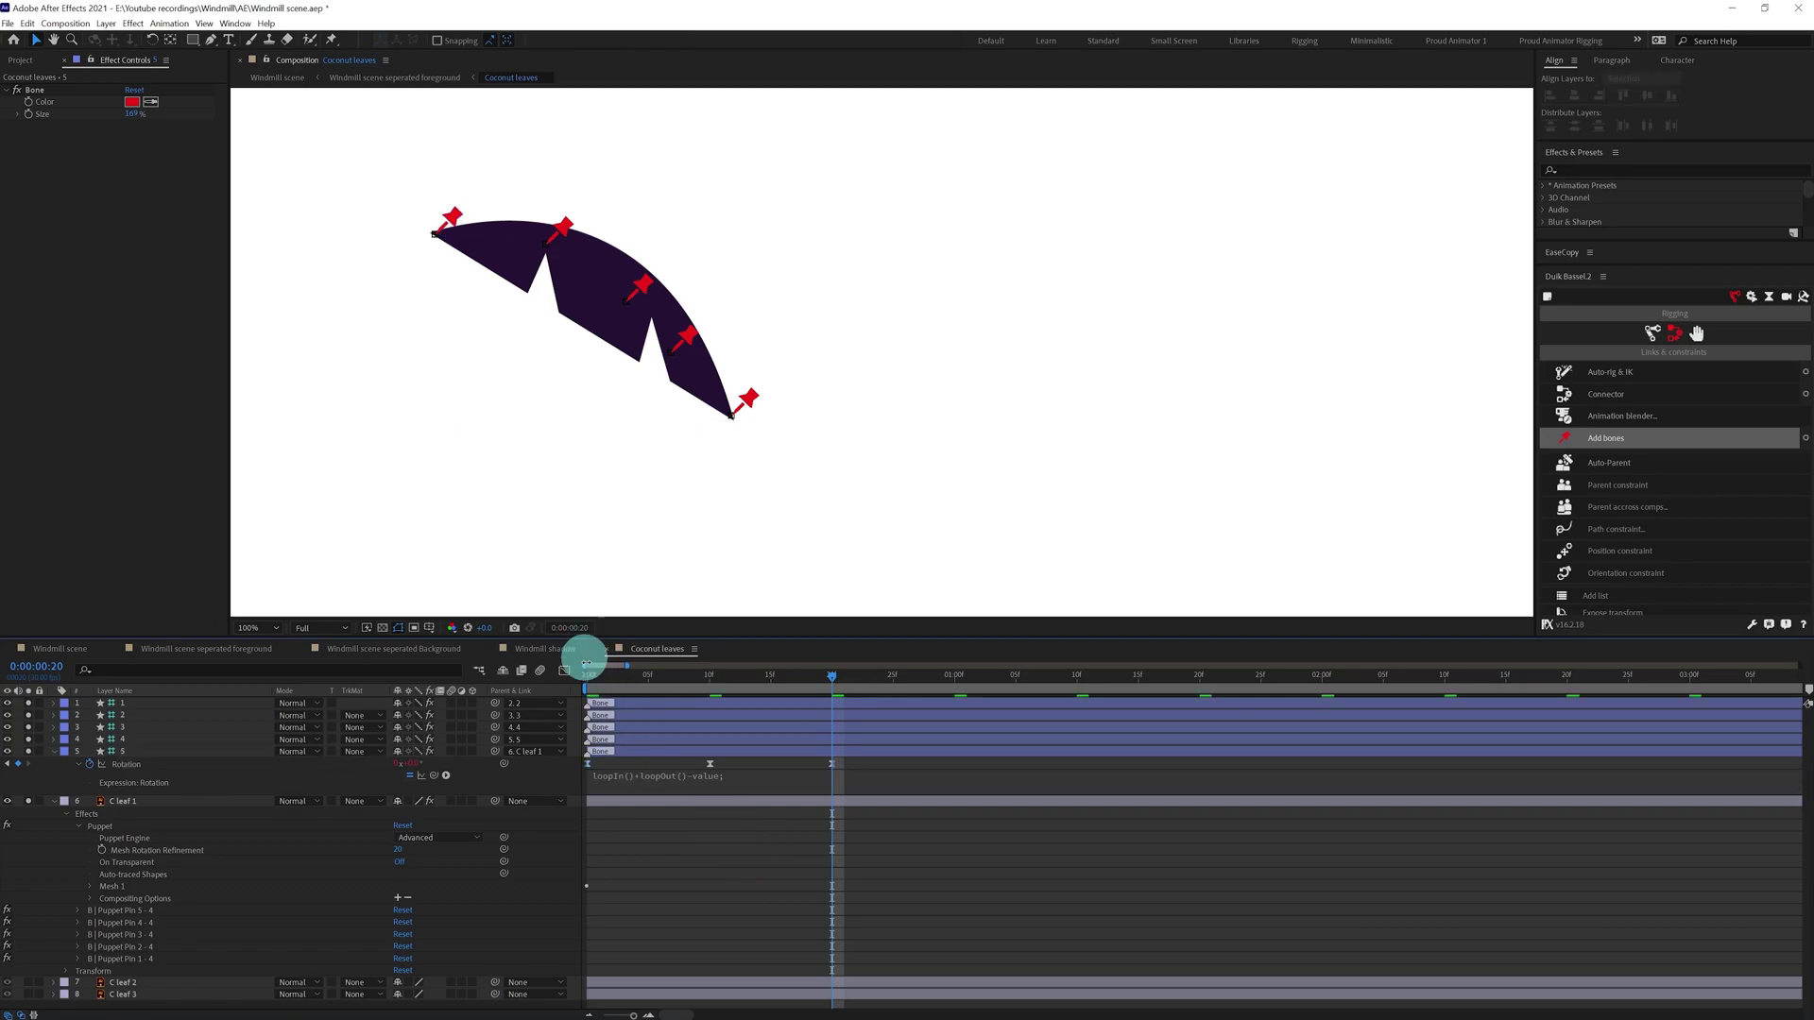
# Preview the looping swing of the coconut leaf from the first frame.
pyautogui.click(585, 676)
pyautogui.click(633, 738)
pyautogui.click(759, 881)
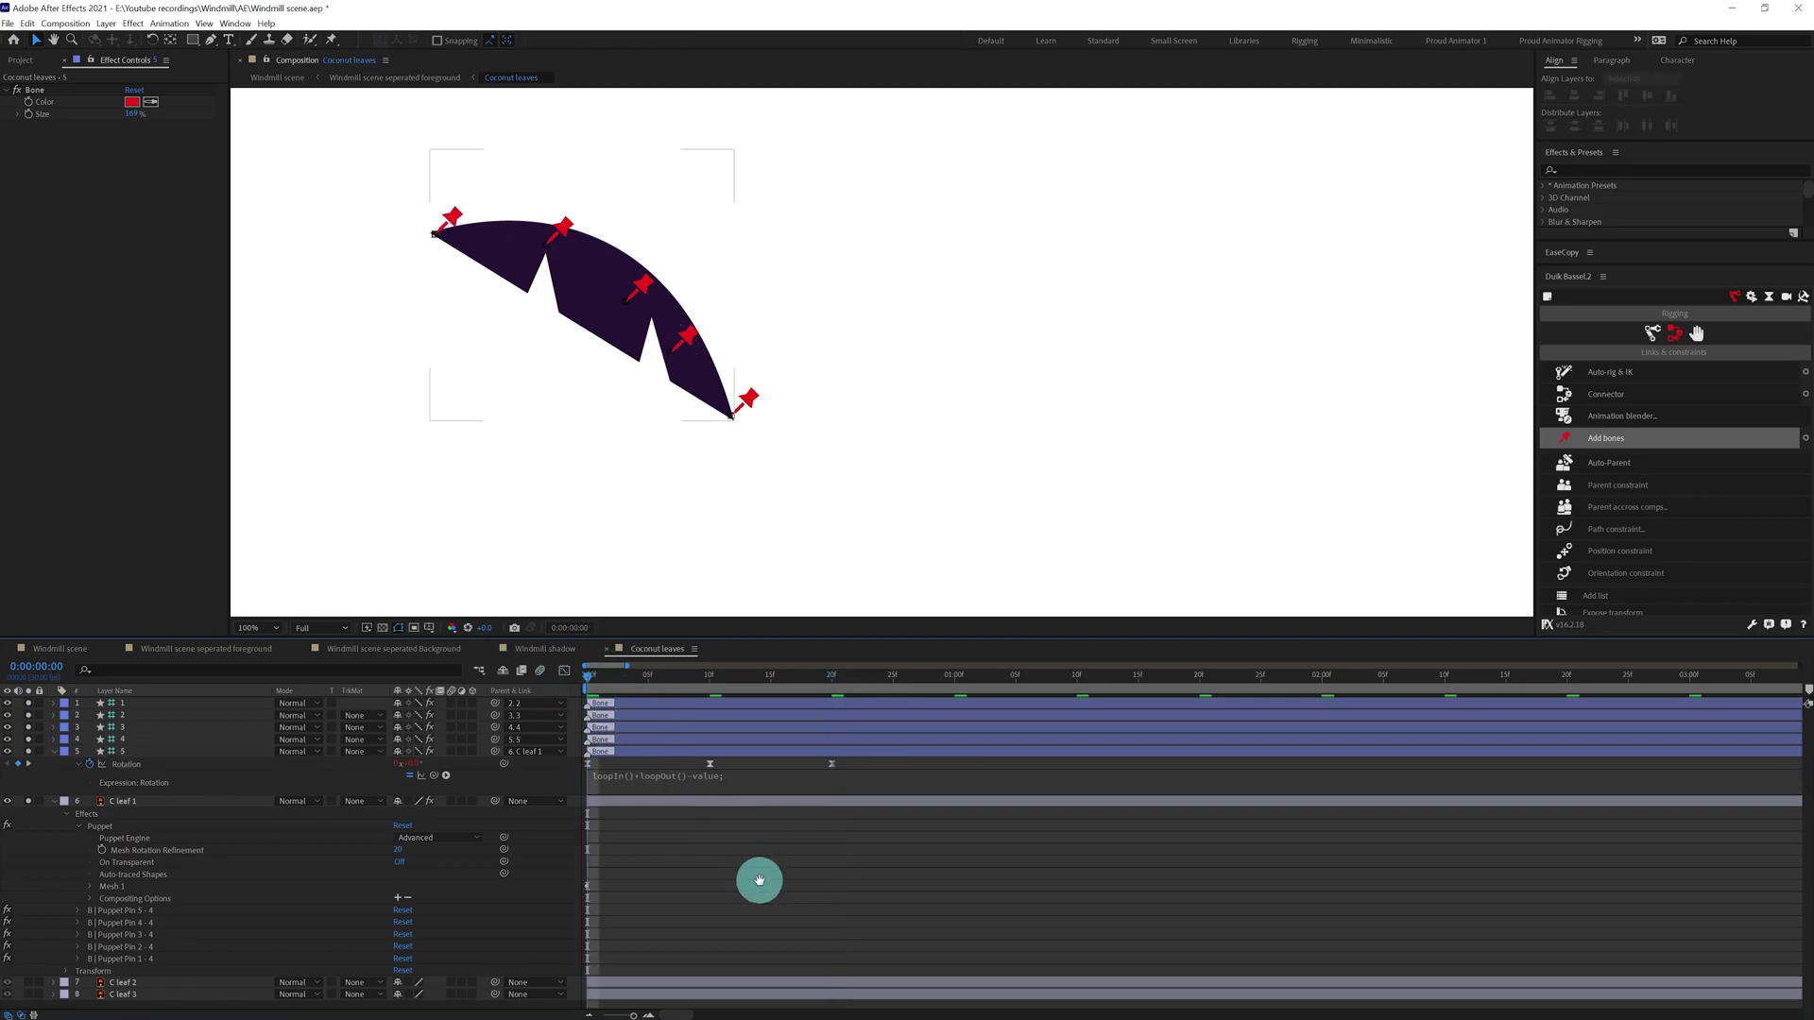
pyautogui.press('space')
# Stretch bone 5's rotation keyframes to slow the swing, placing the middle one at 2 seconds and the last at 4 seconds.
pyautogui.click(592, 679)
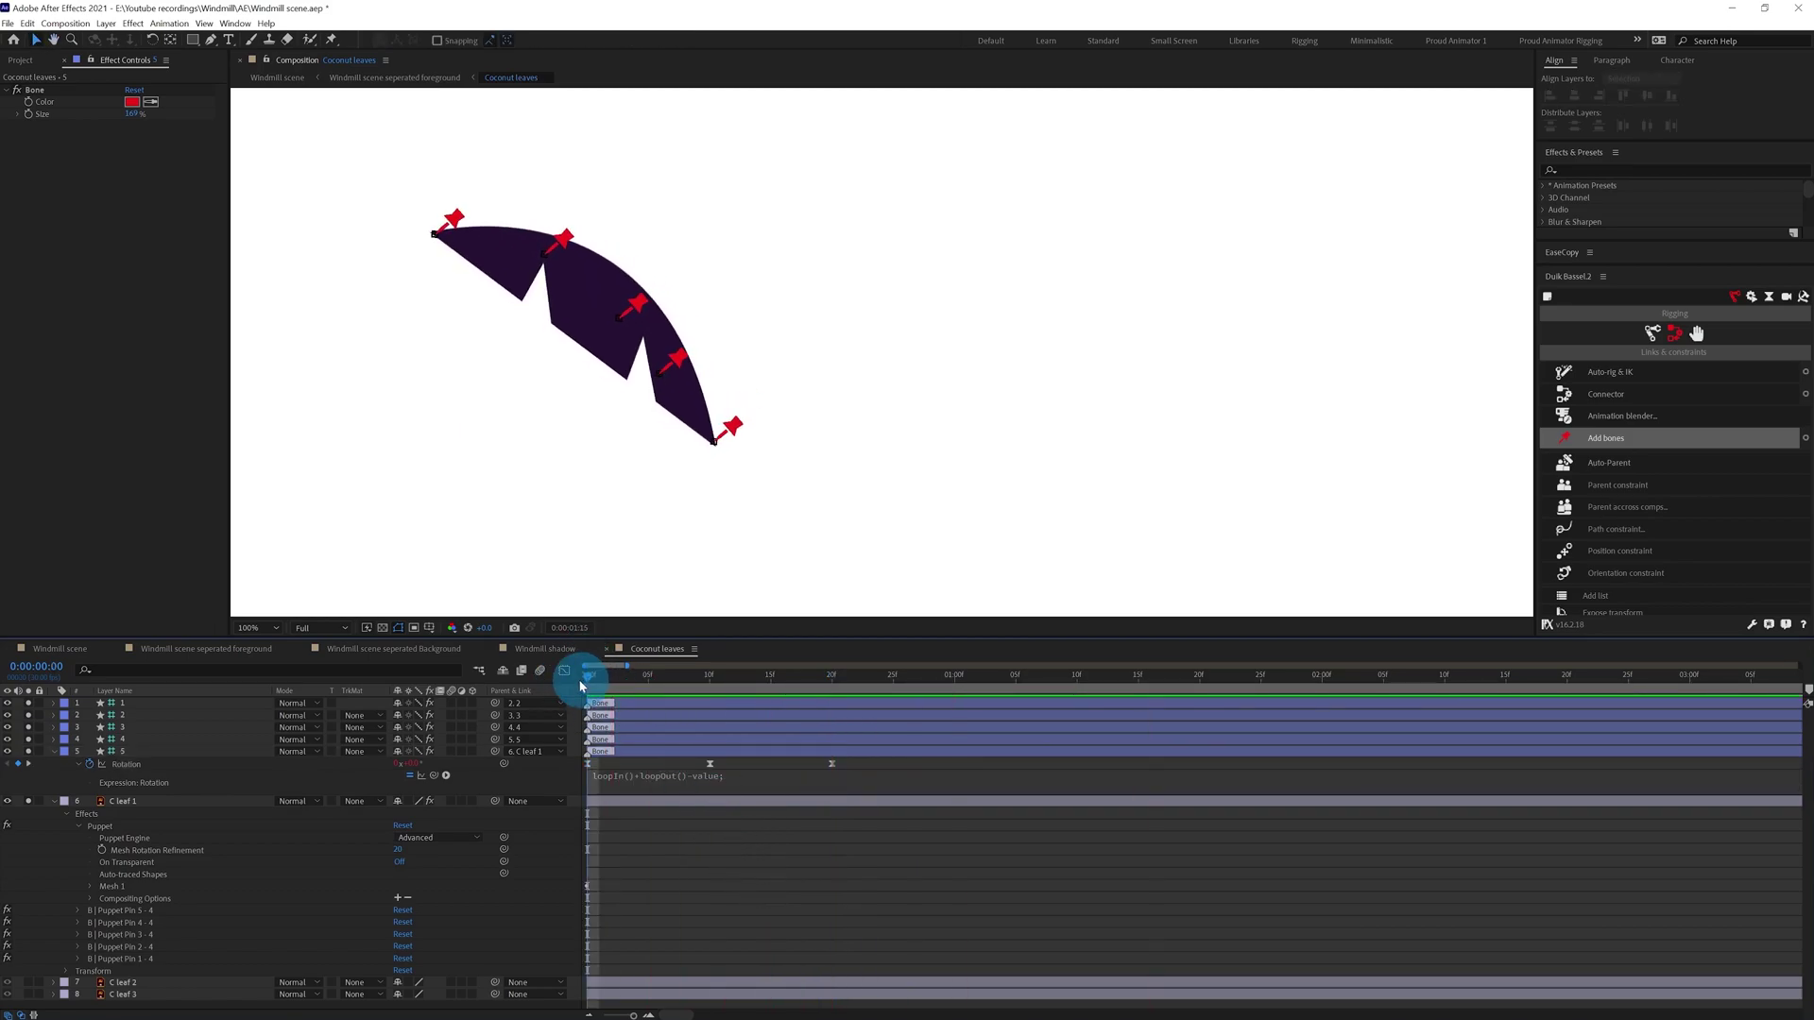
pyautogui.click(820, 777)
pyautogui.click(867, 753)
pyautogui.press('Return')
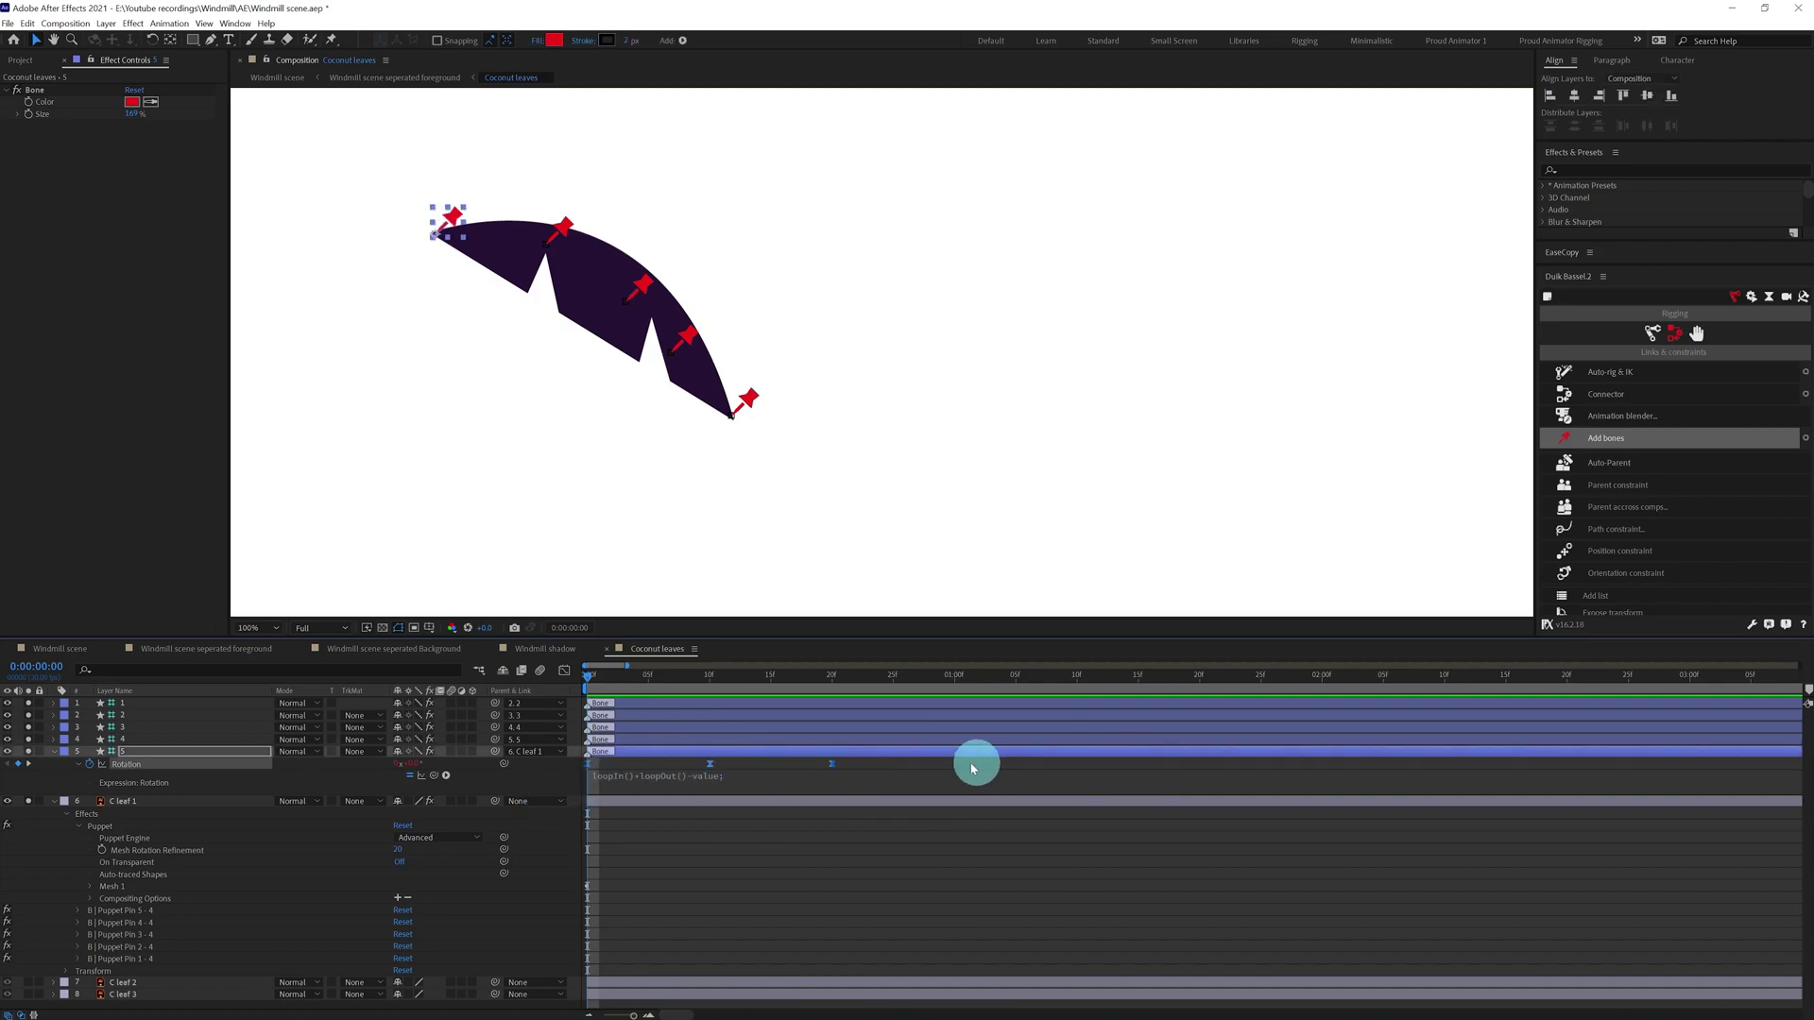
pyautogui.moveTo(1309, 767); pyautogui.dragTo(1311, 767)
pyautogui.click(1348, 870)
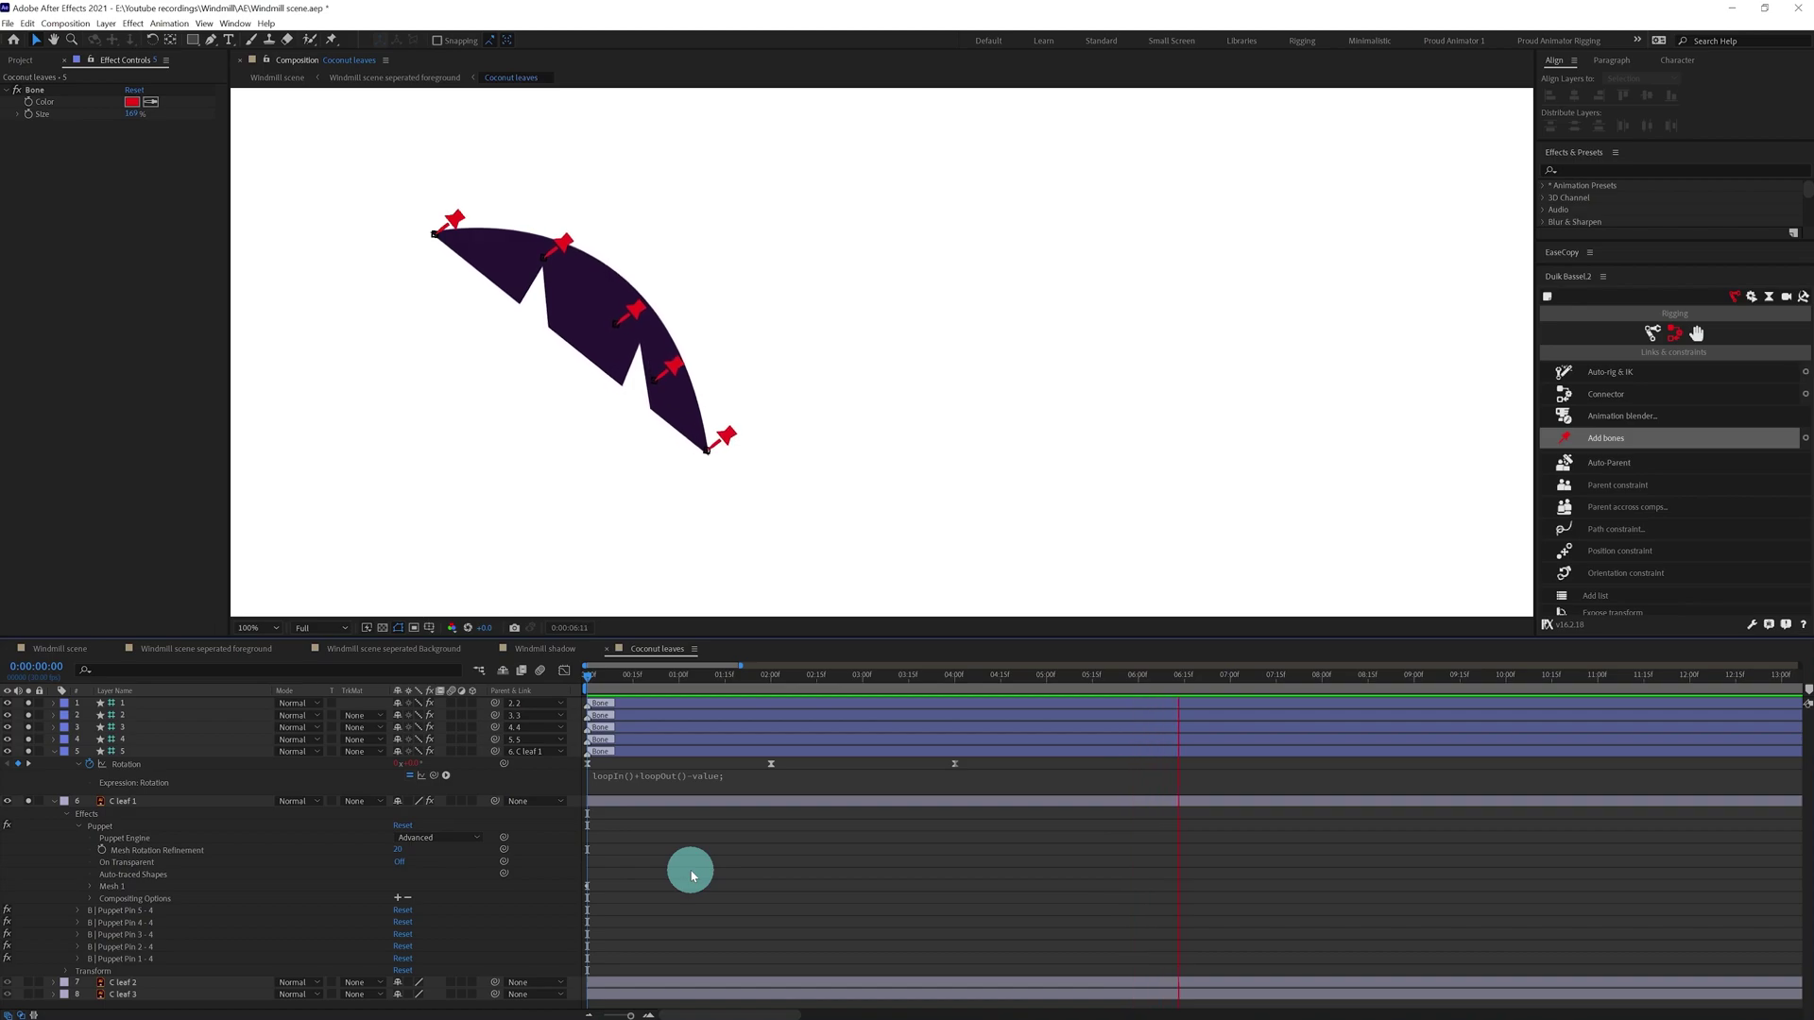
# Copy bone 5's looping rotation animation to bones 2, 3 and 4, starting at the first frame.
pyautogui.click(584, 678)
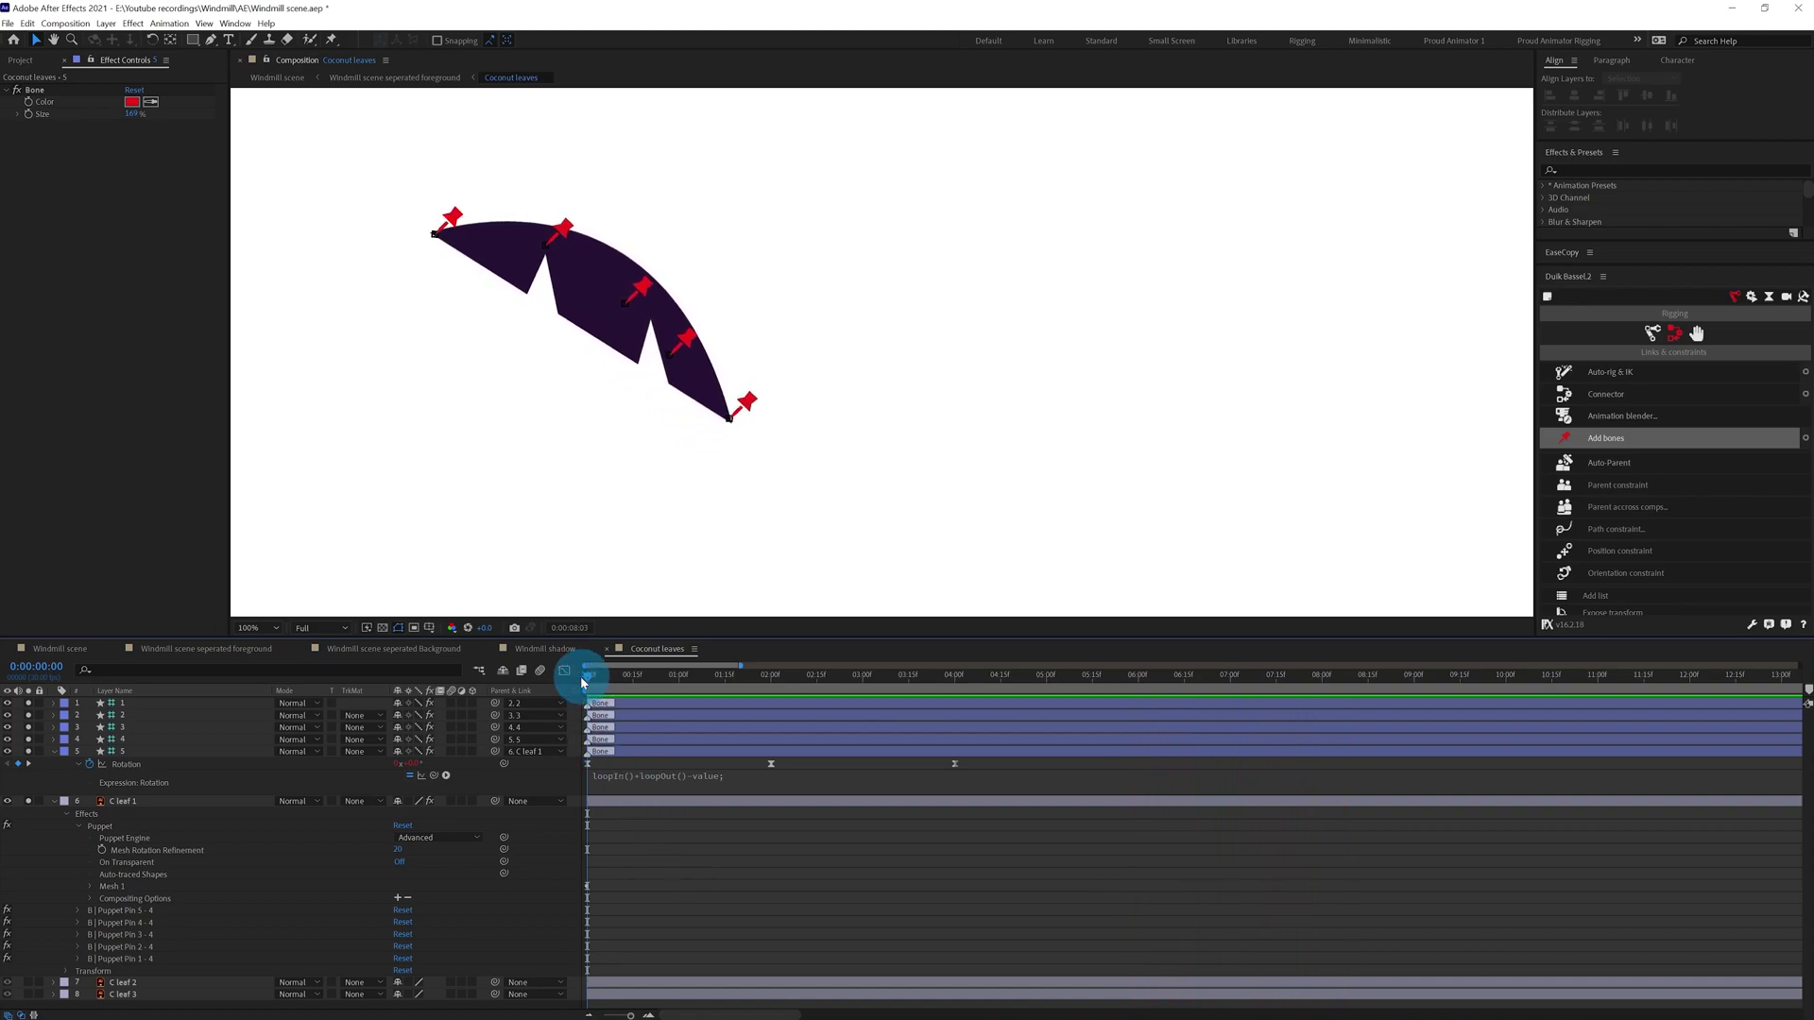
pyautogui.click(161, 773)
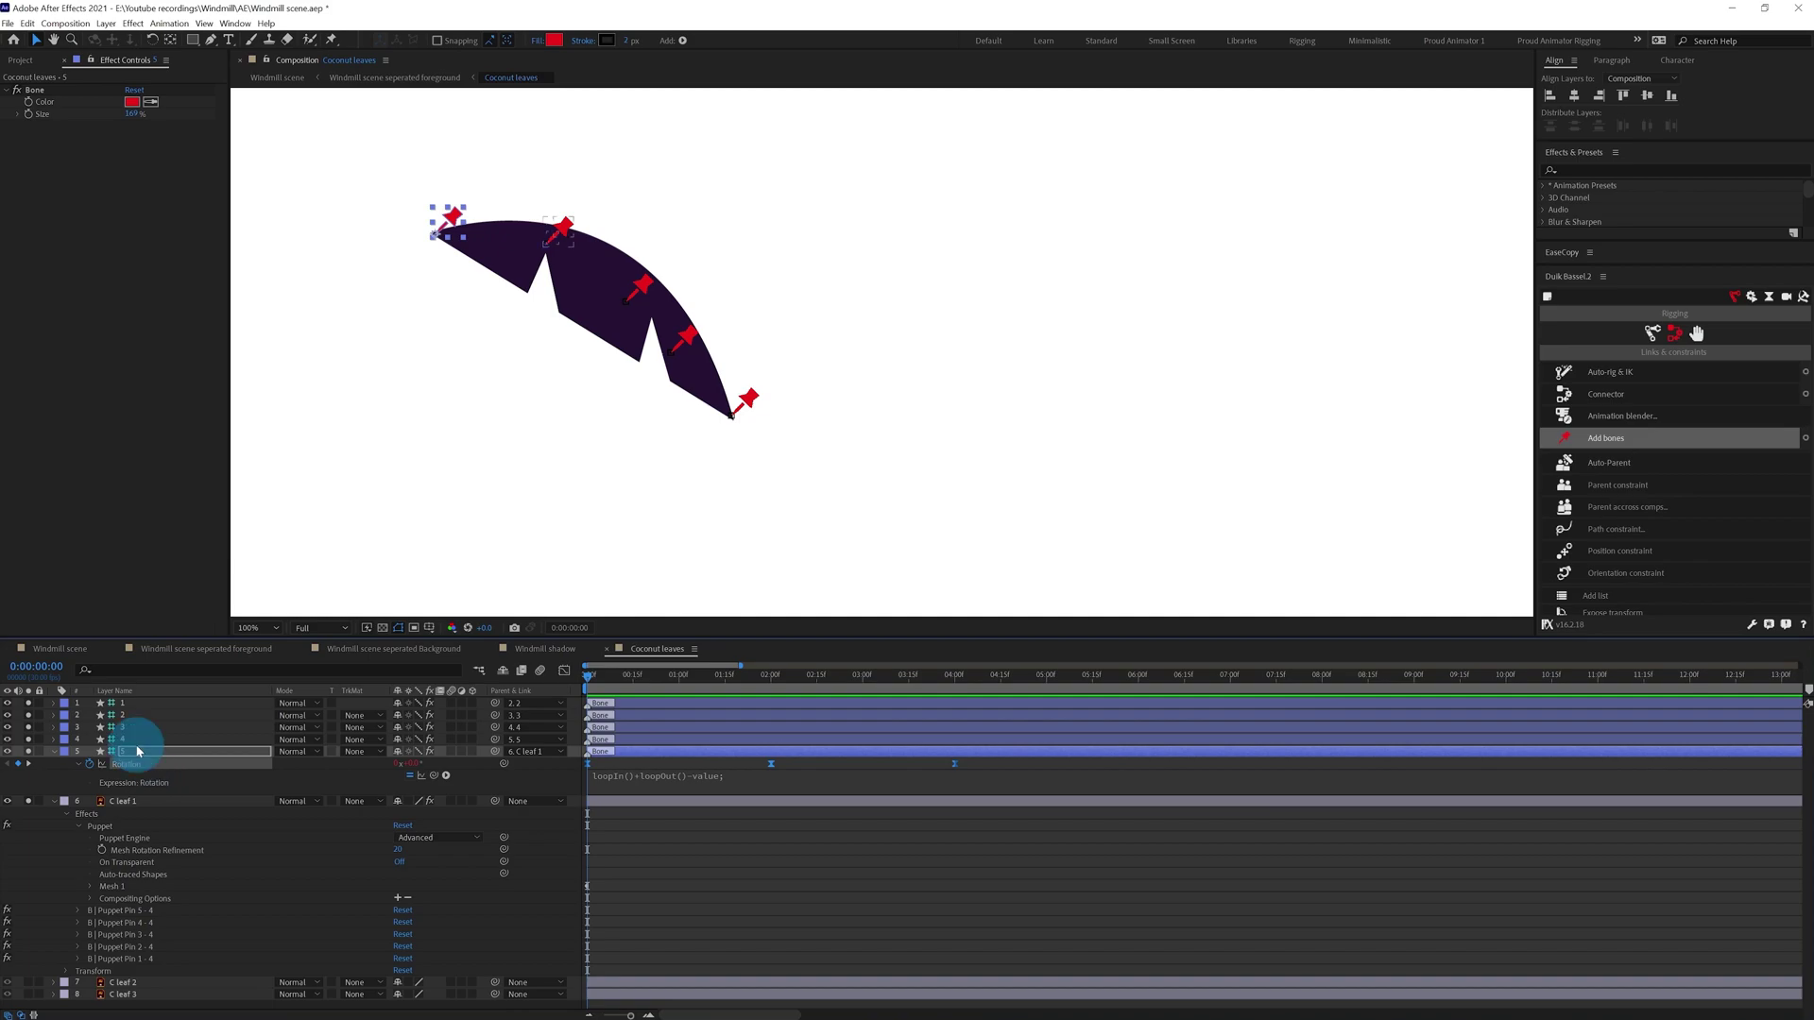
pyautogui.click(132, 739)
pyautogui.keyDown('shift'); pyautogui.click(127, 718); pyautogui.keyUp('shift')
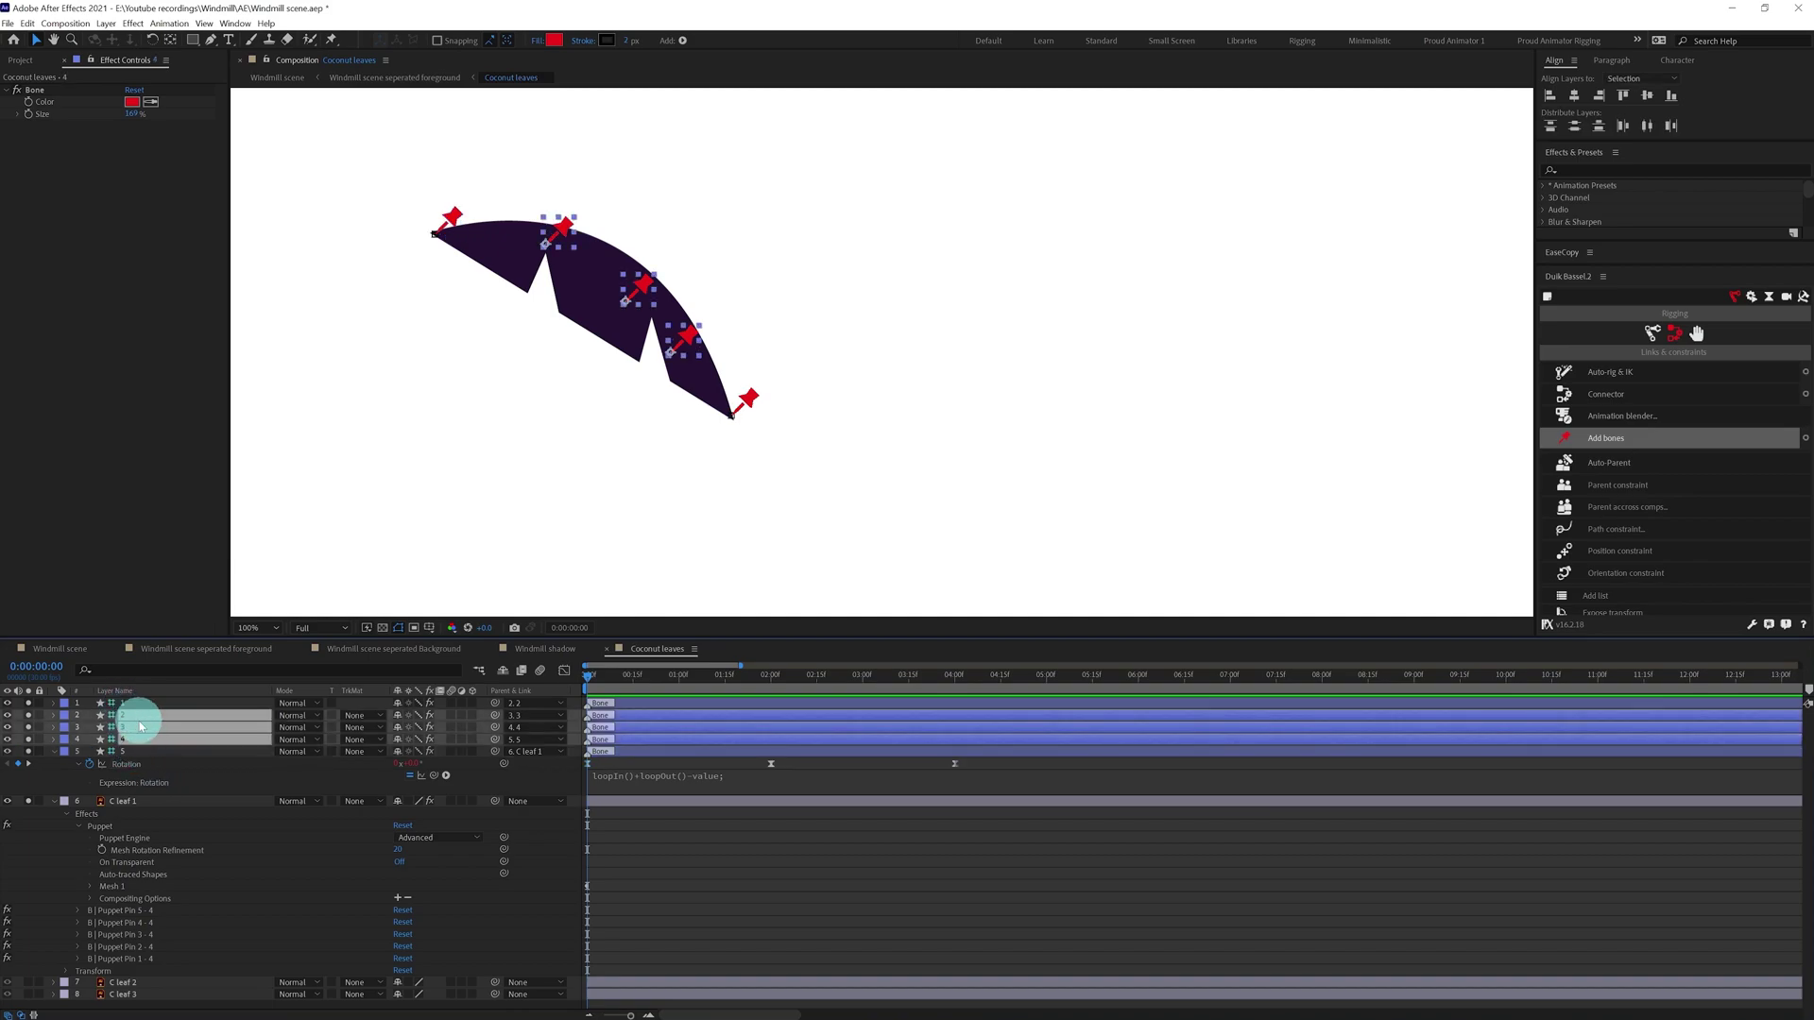
pyautogui.hotkey('ctrl', 'v')
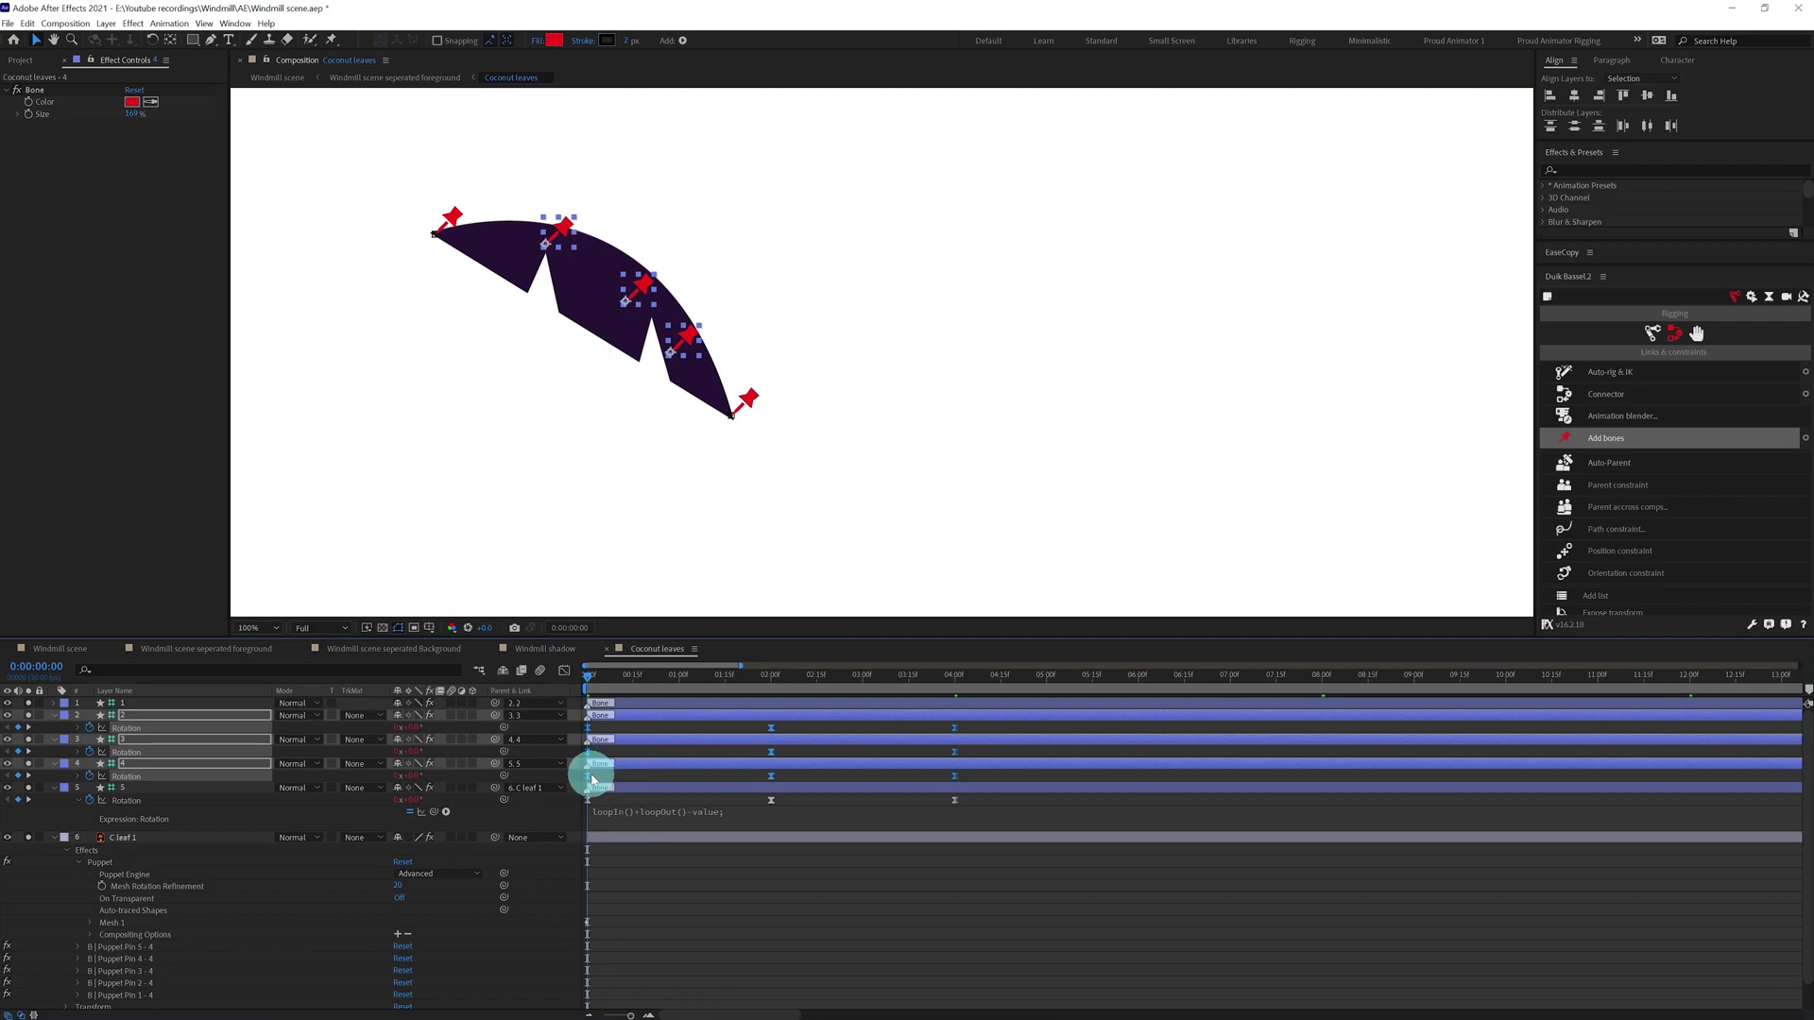
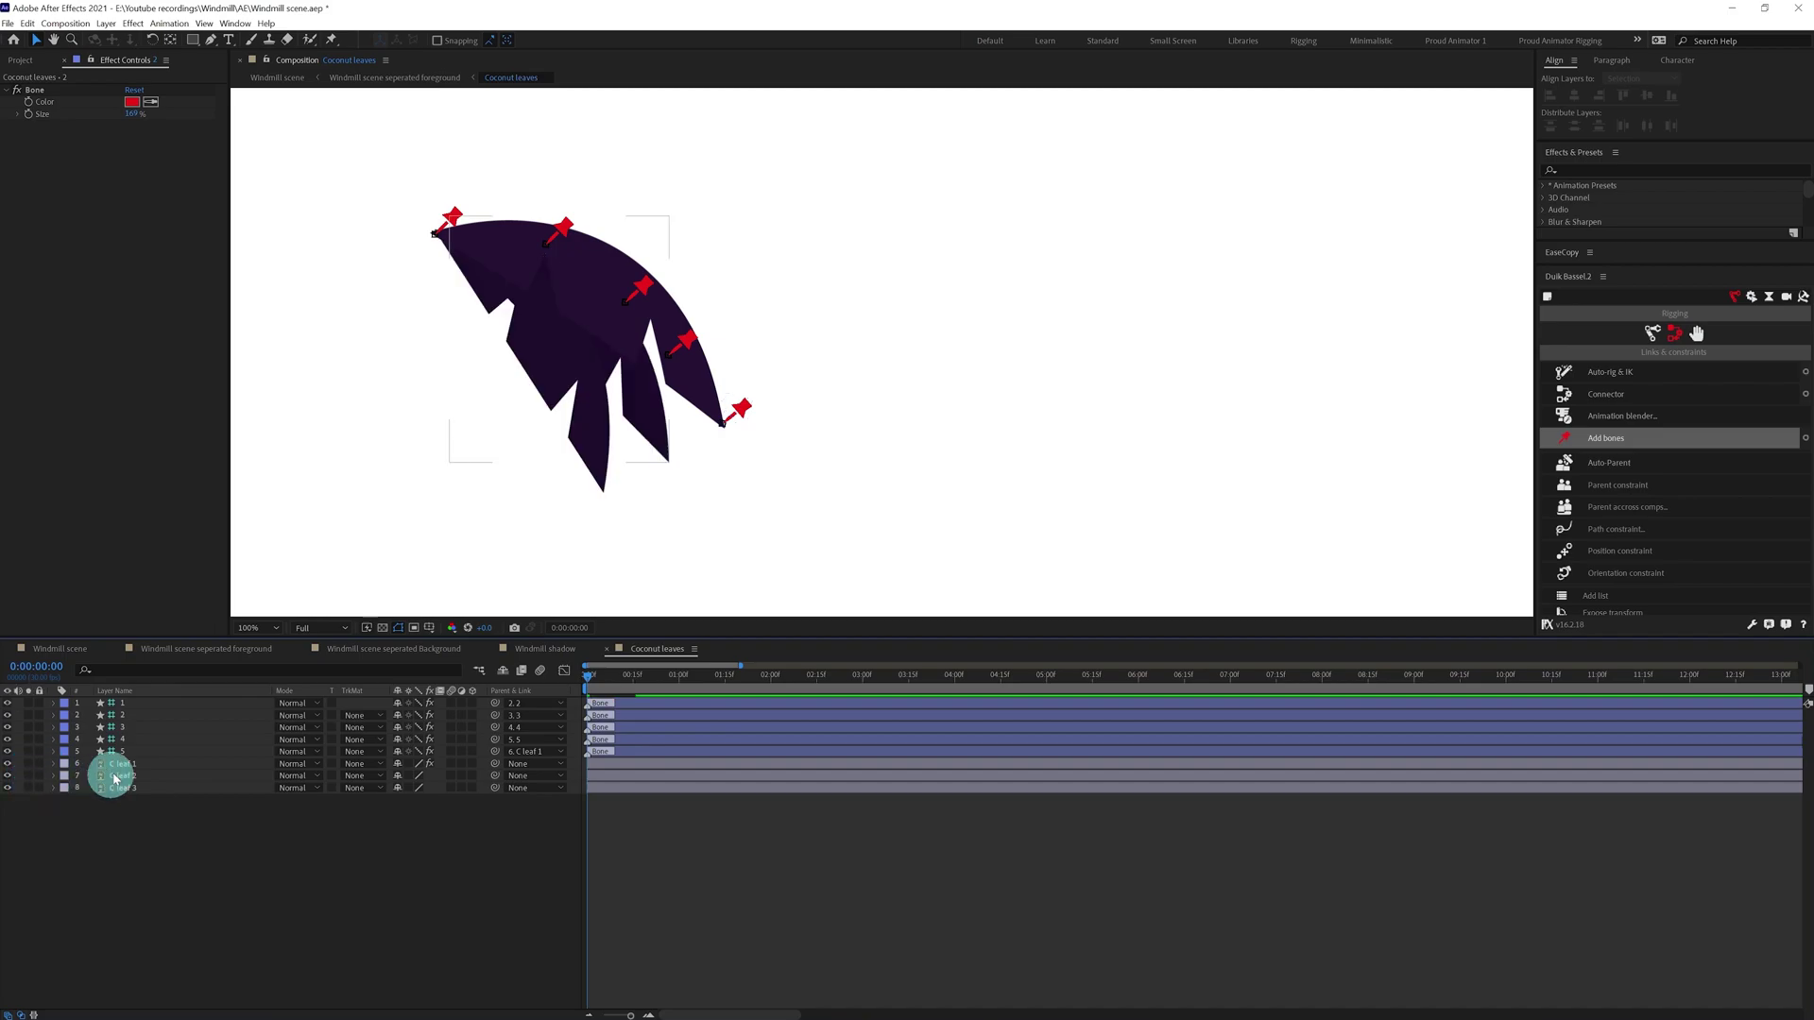
# Pre-compose bones 1 to 5 together with the C leaf 1 layer as C leaf 1.
pyautogui.keyDown('shift'); pyautogui.click(122, 704); pyautogui.keyUp('shift')
pyautogui.hotkey('ctrl', 'shift', 'c')
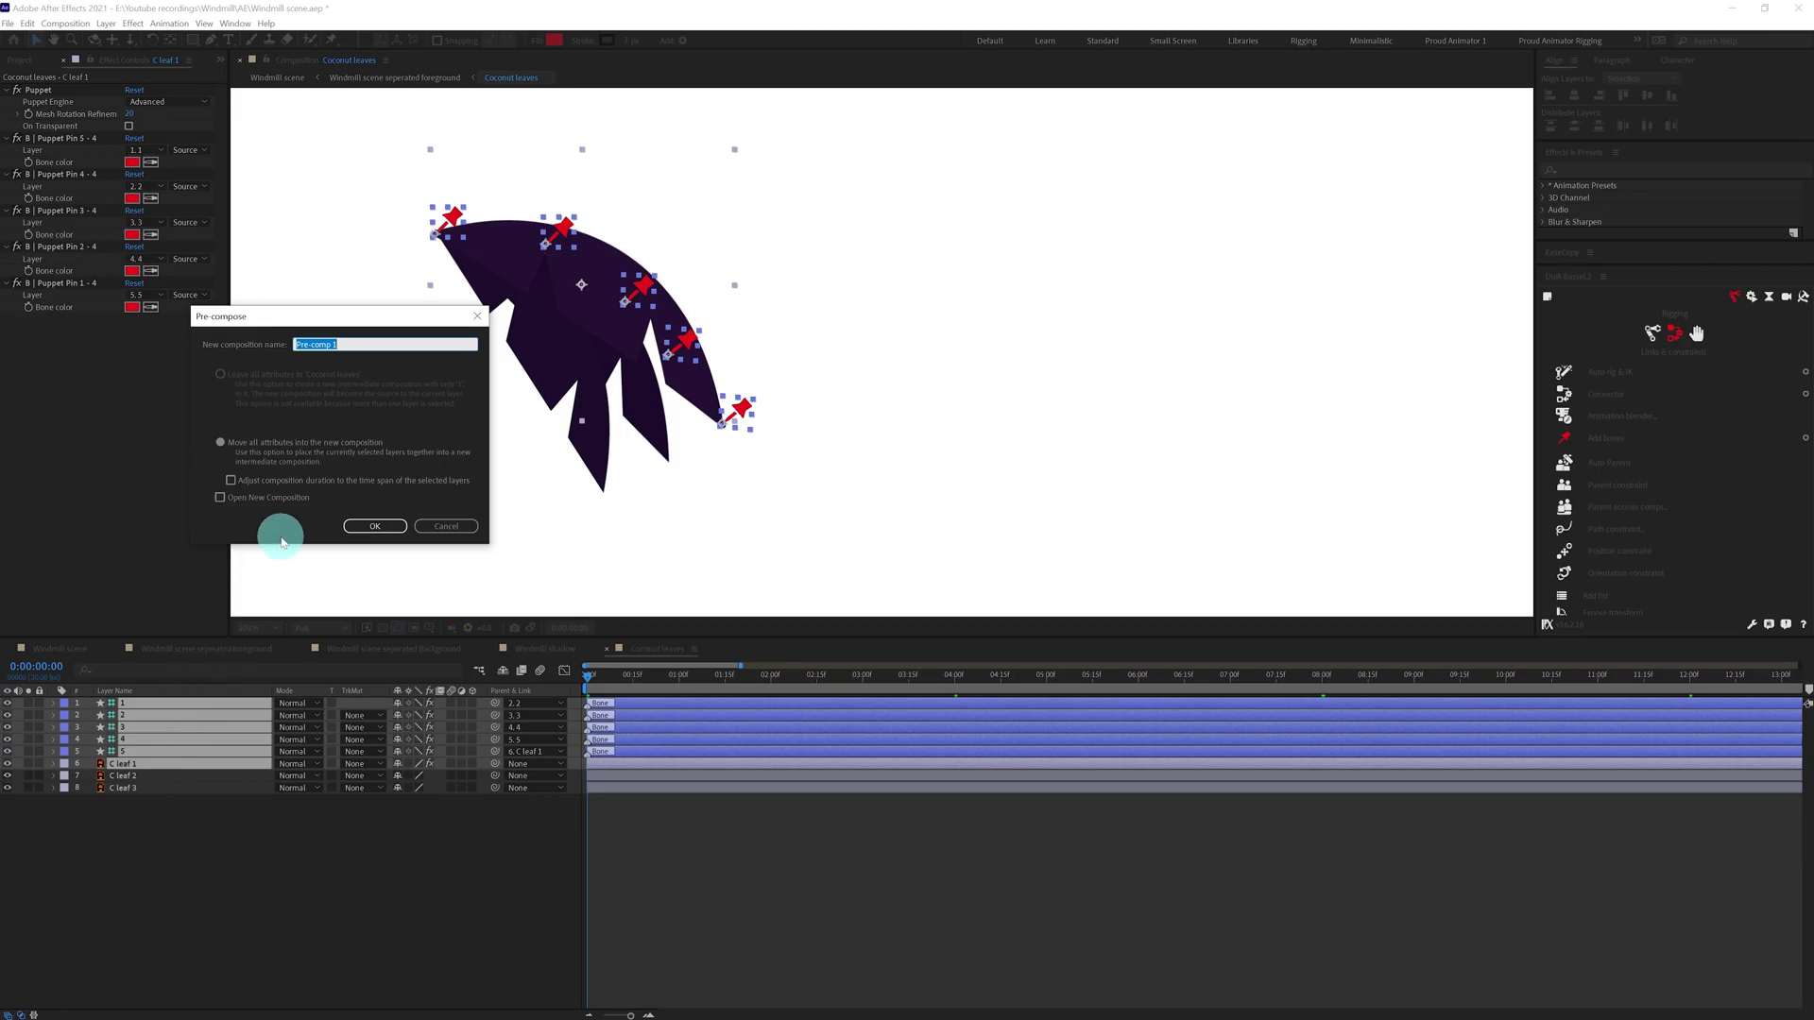
pyautogui.write('C leaf 1')
pyautogui.press('Return')
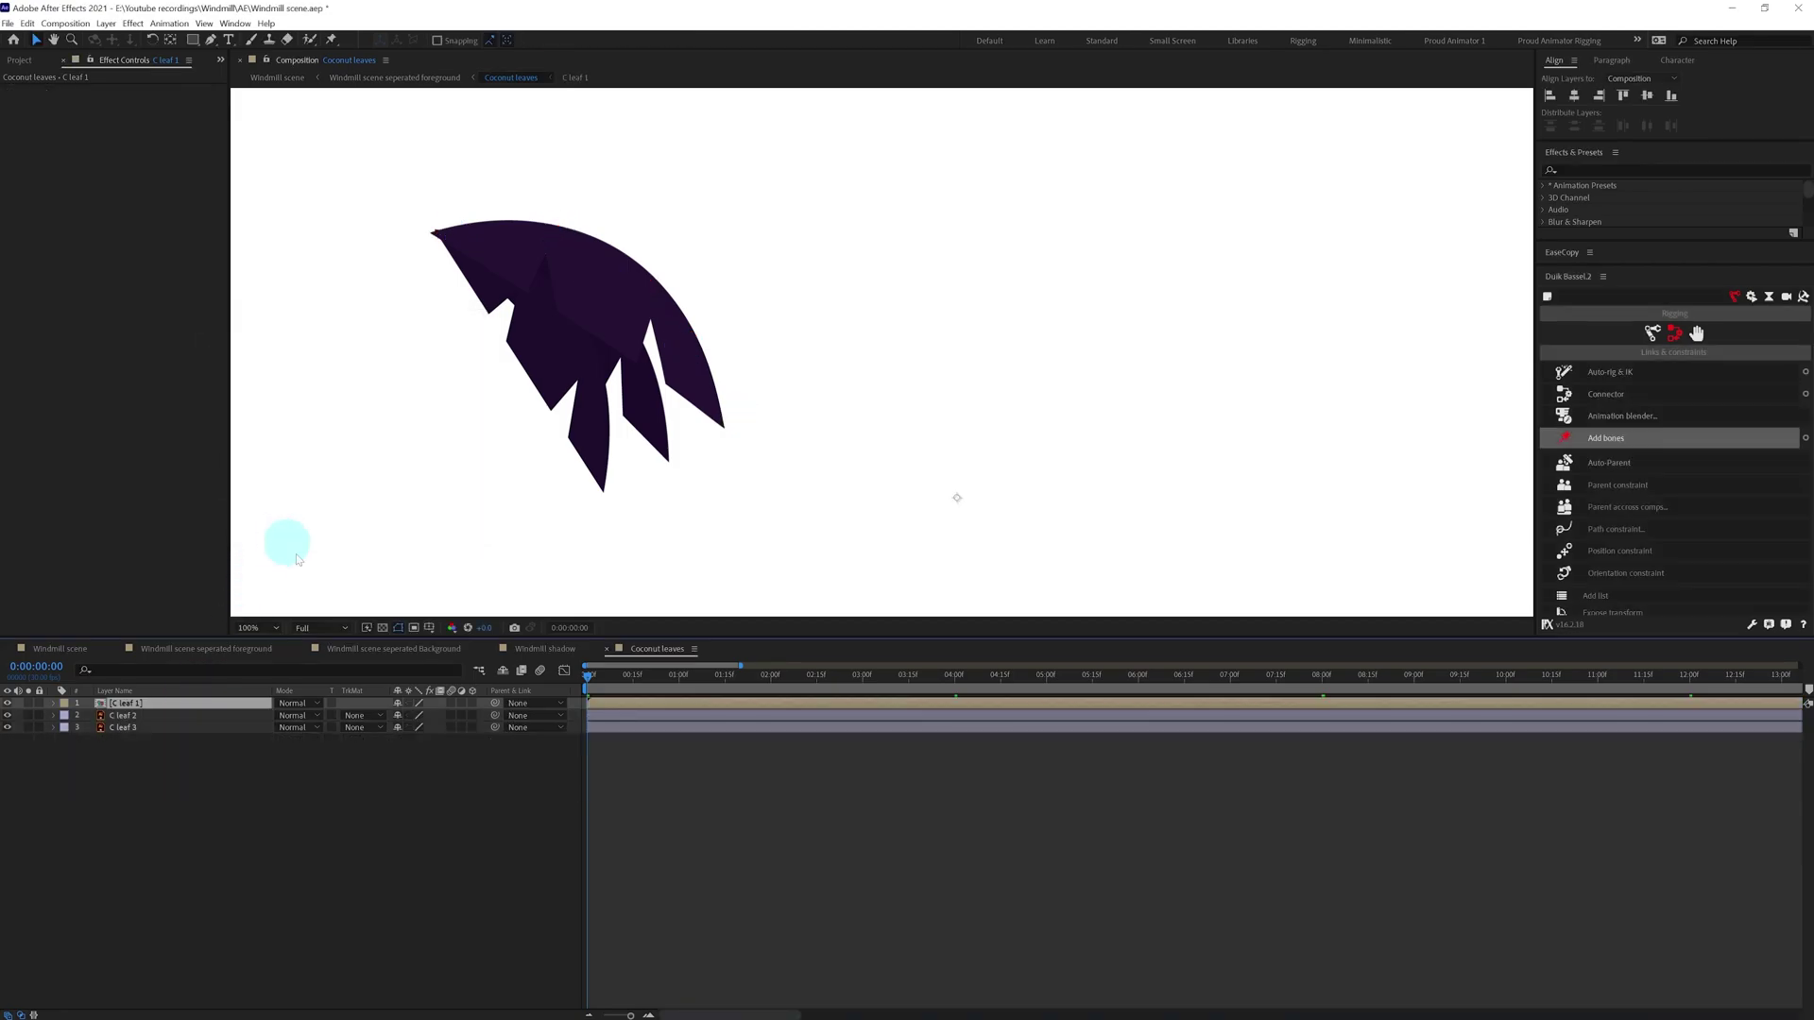
# Move the anchor point of the C leaf 1 precomp to the leaf's base at its upper tip.
pyautogui.click(402, 705)
pyautogui.press('y')
pyautogui.moveTo(957, 498); pyautogui.dragTo(436, 235)
pyautogui.click(407, 704)
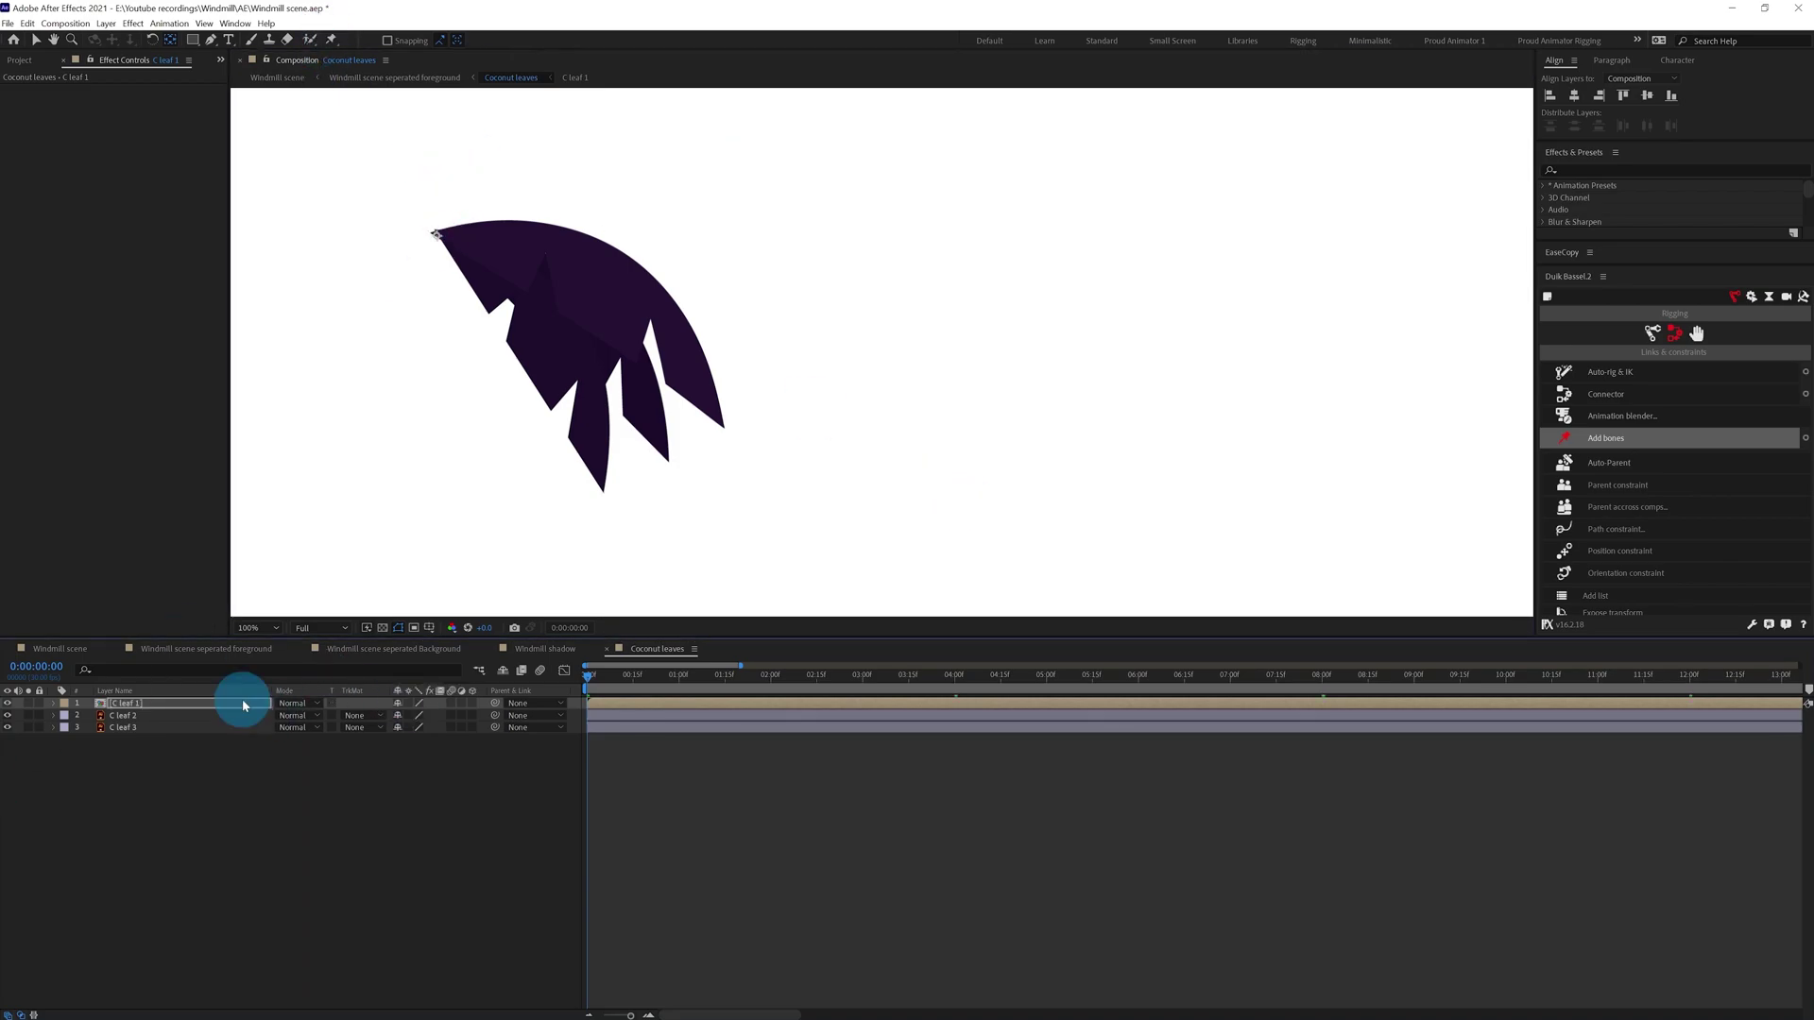
# Duplicate the C leaf 1 precomp and rotate the copy around its base to line up with the lowest leaf, C leaf 2.
pyautogui.hotkey('ctrl', 'd')
pyautogui.press('v')
pyautogui.click(148, 37)
pyautogui.moveTo(721, 404); pyautogui.dragTo(616, 487)
pyautogui.press('v')
pyautogui.moveTo(976, 299); pyautogui.dragTo(974, 357)
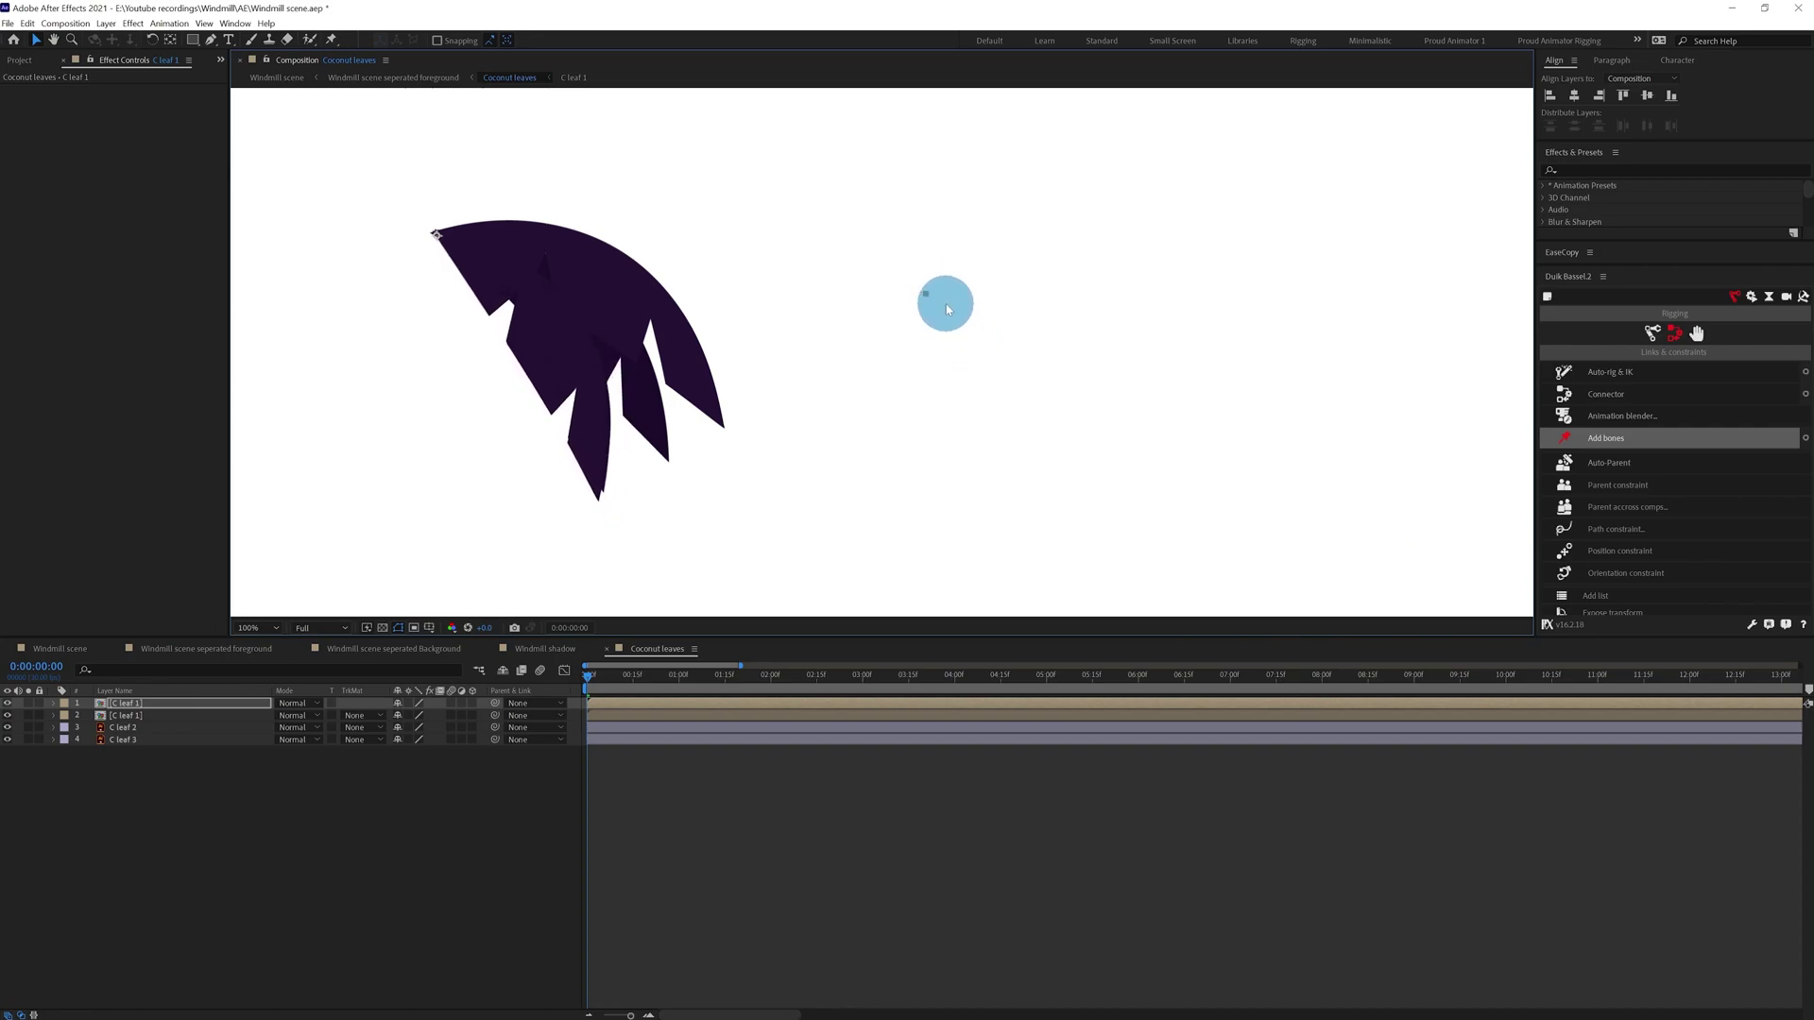
# Place the rotated copy beneath the original, duplicate it, and rotate and nudge the new copy to line up with C leaf 3.
pyautogui.moveTo(163, 704); pyautogui.dragTo(173, 724)
pyautogui.hotkey('ctrl', 'd')
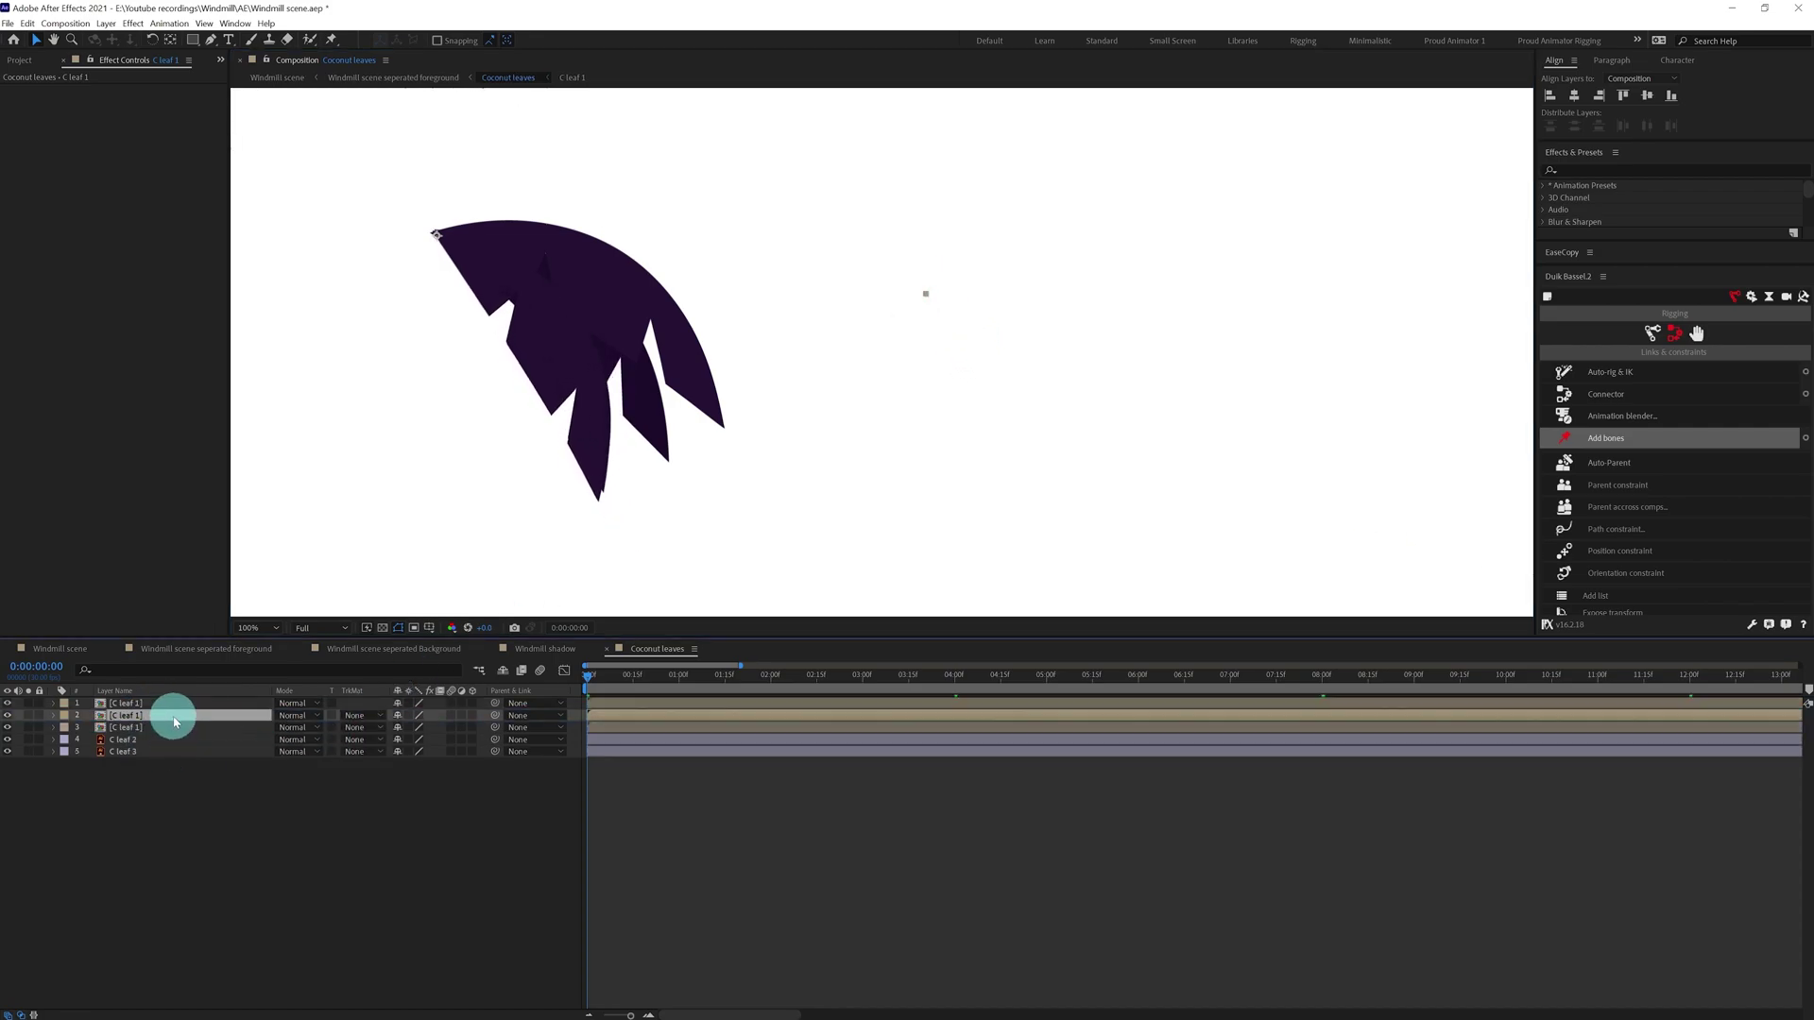
pyautogui.click(170, 728)
pyautogui.click(151, 39)
pyautogui.moveTo(406, 296); pyautogui.dragTo(695, 444)
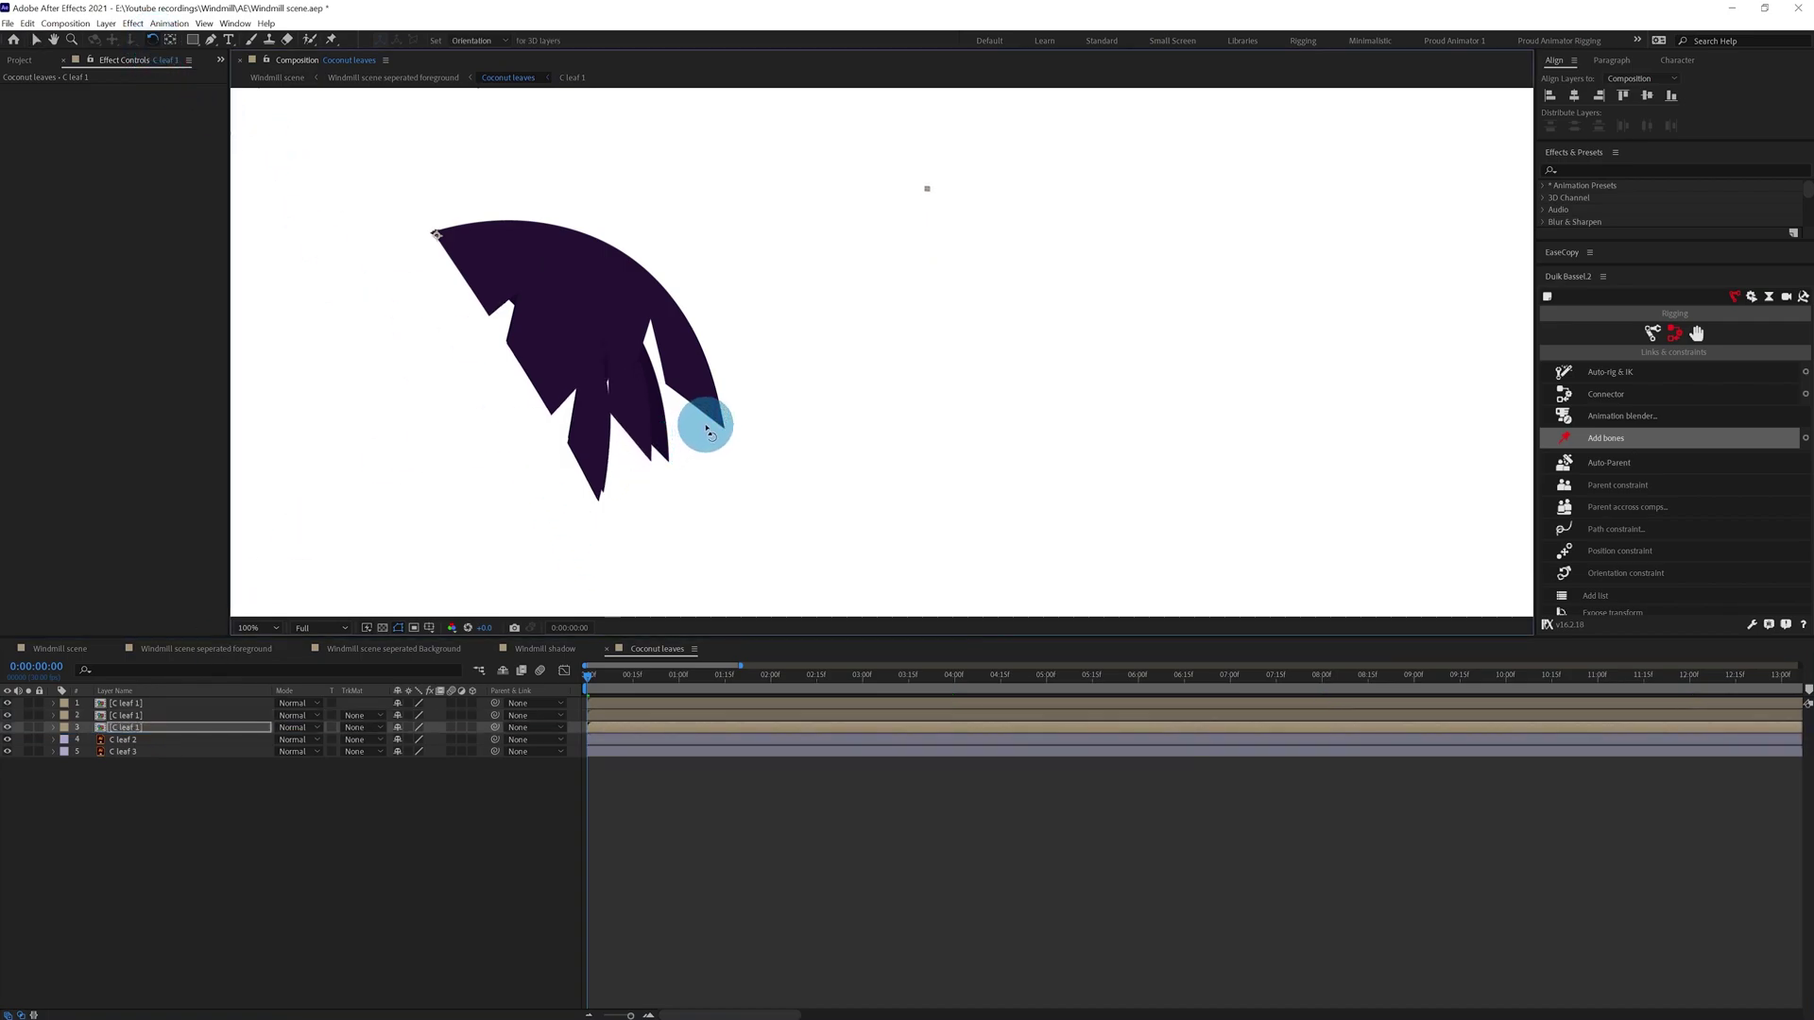
pyautogui.press('v')
pyautogui.moveTo(559, 308); pyautogui.dragTo(571, 321)
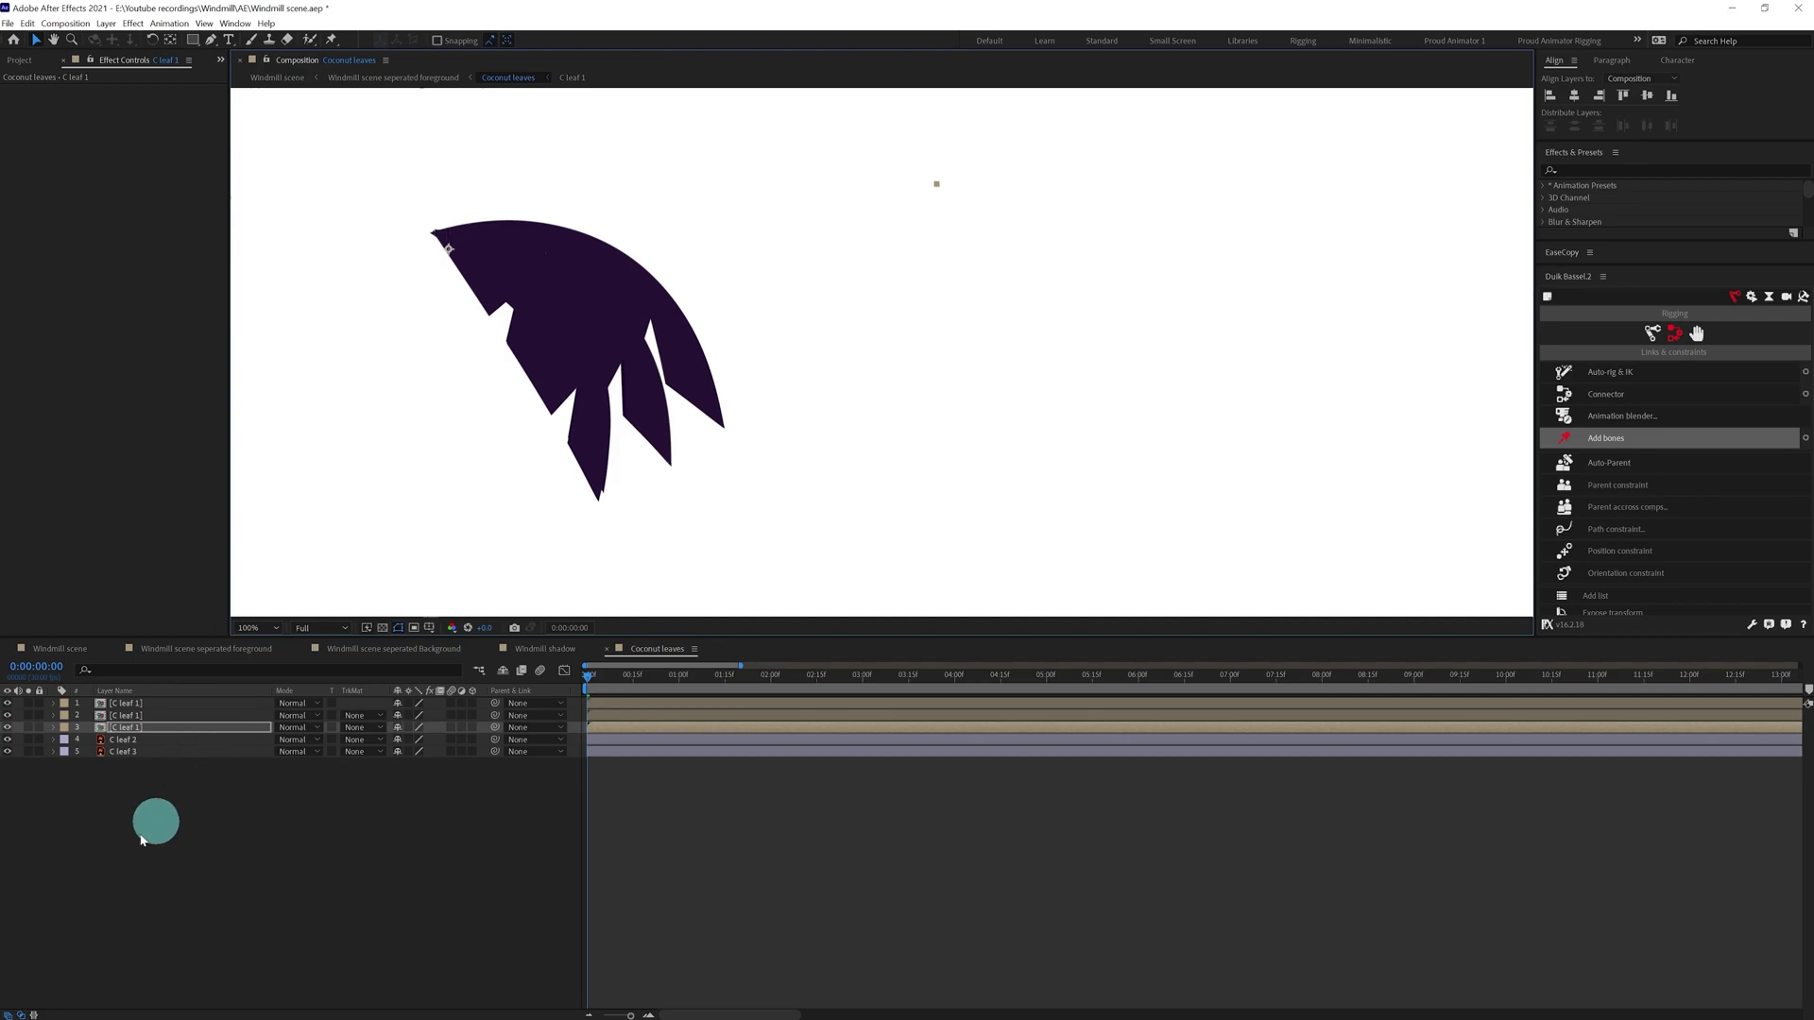
# Solo the third C leaf 1 precomp together with the original C leaf 3 layer.
pyautogui.keyDown('ctrl'); pyautogui.click(136, 754); pyautogui.keyUp('ctrl')
pyautogui.click(29, 728)
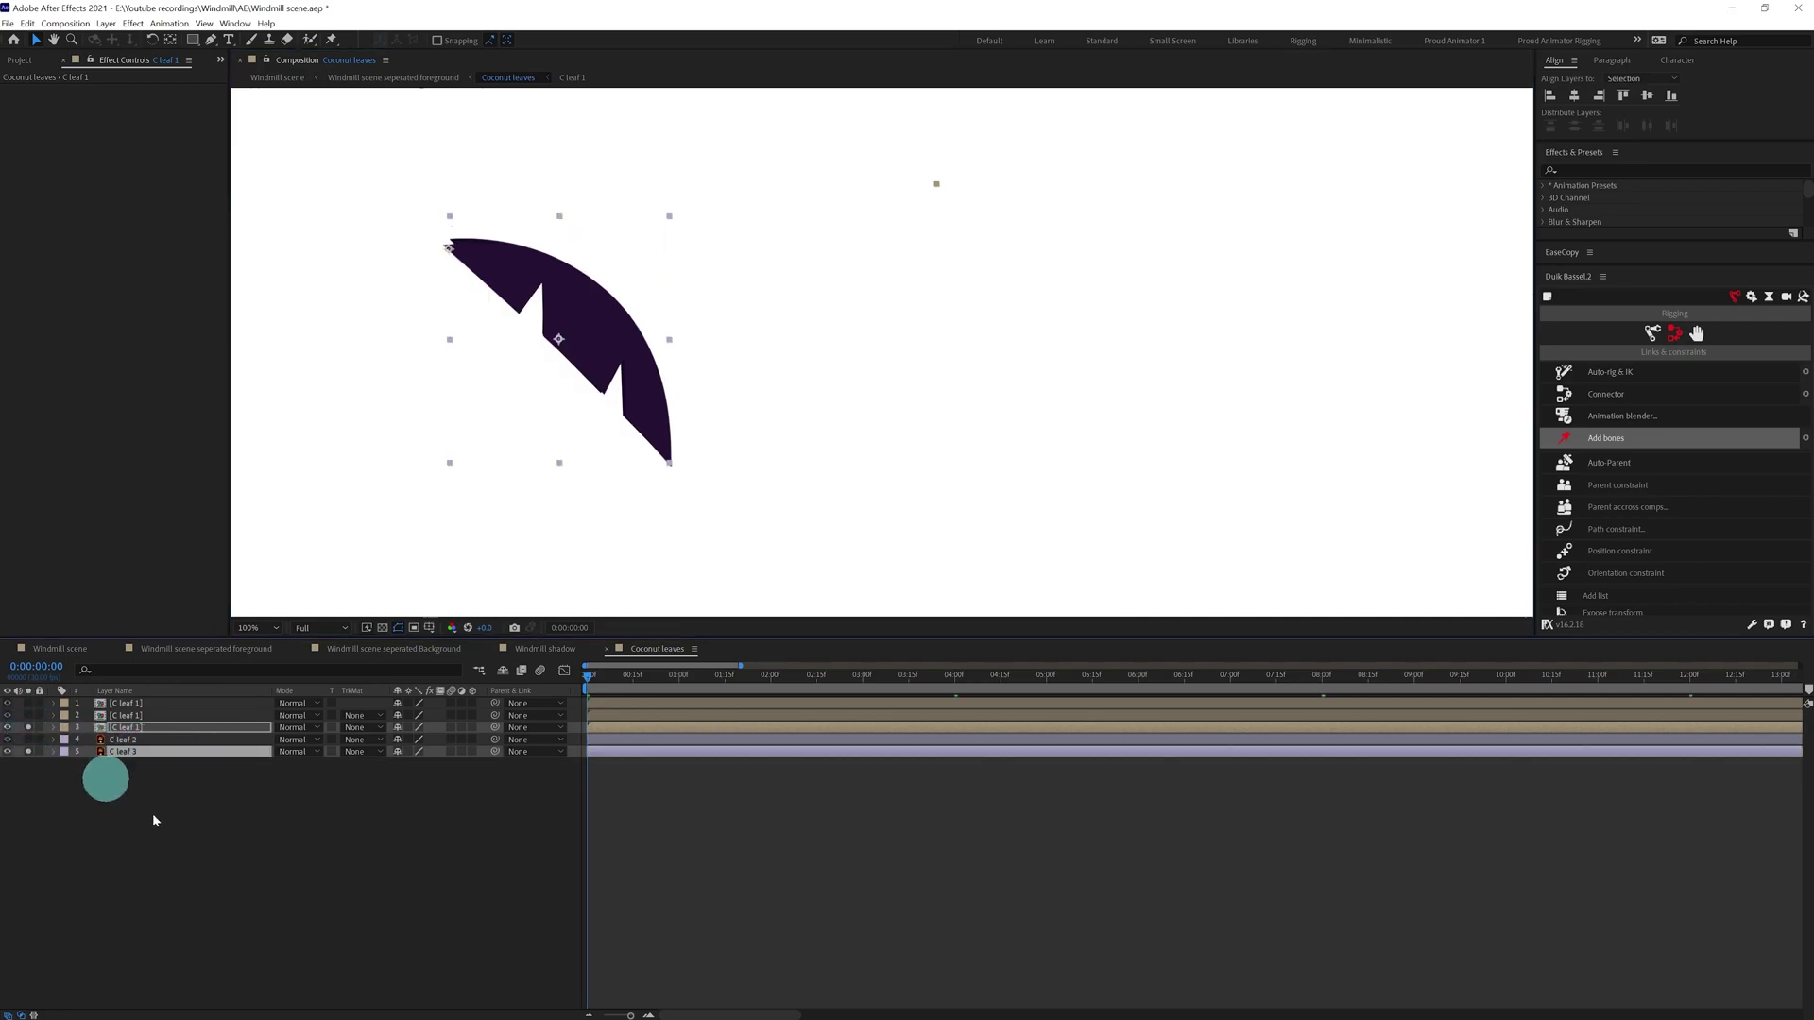
pyautogui.click(166, 837)
pyautogui.click(132, 729)
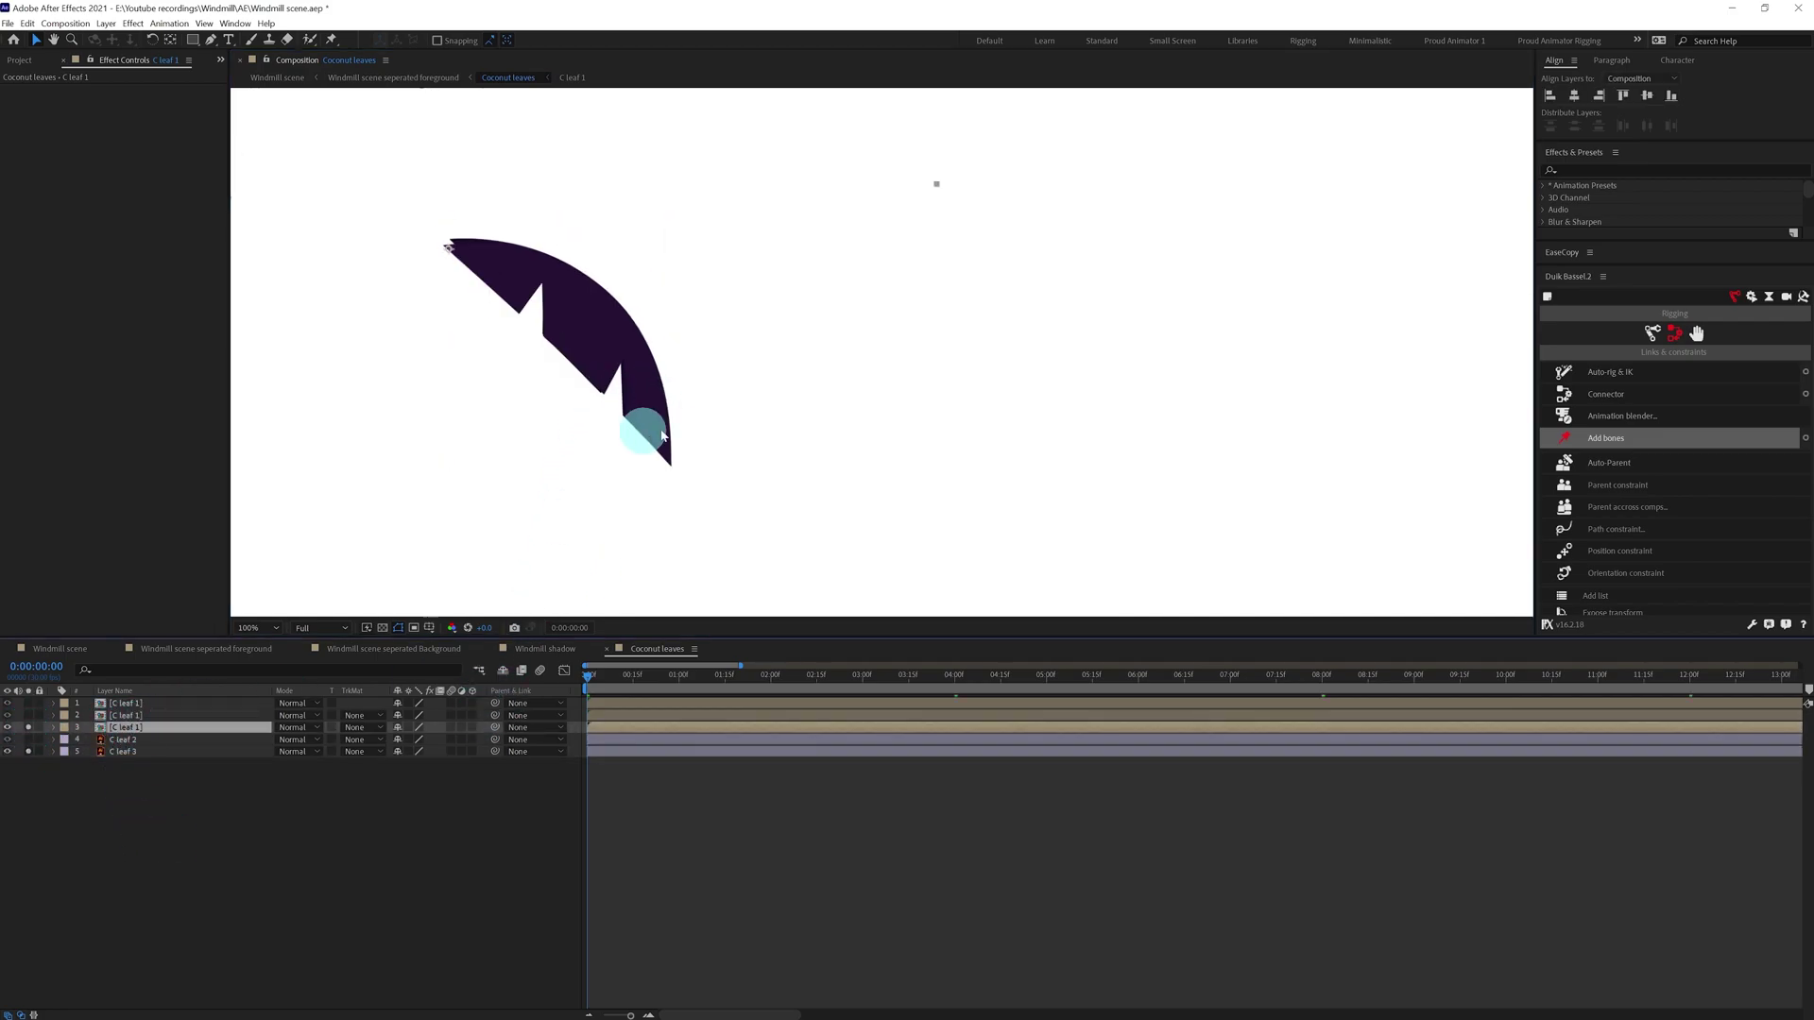
# Apply a Fill effect to the third C leaf 1 precomp and sample its colour from the original C leaf 3.
pyautogui.click(1620, 169)
pyautogui.write('Fill')
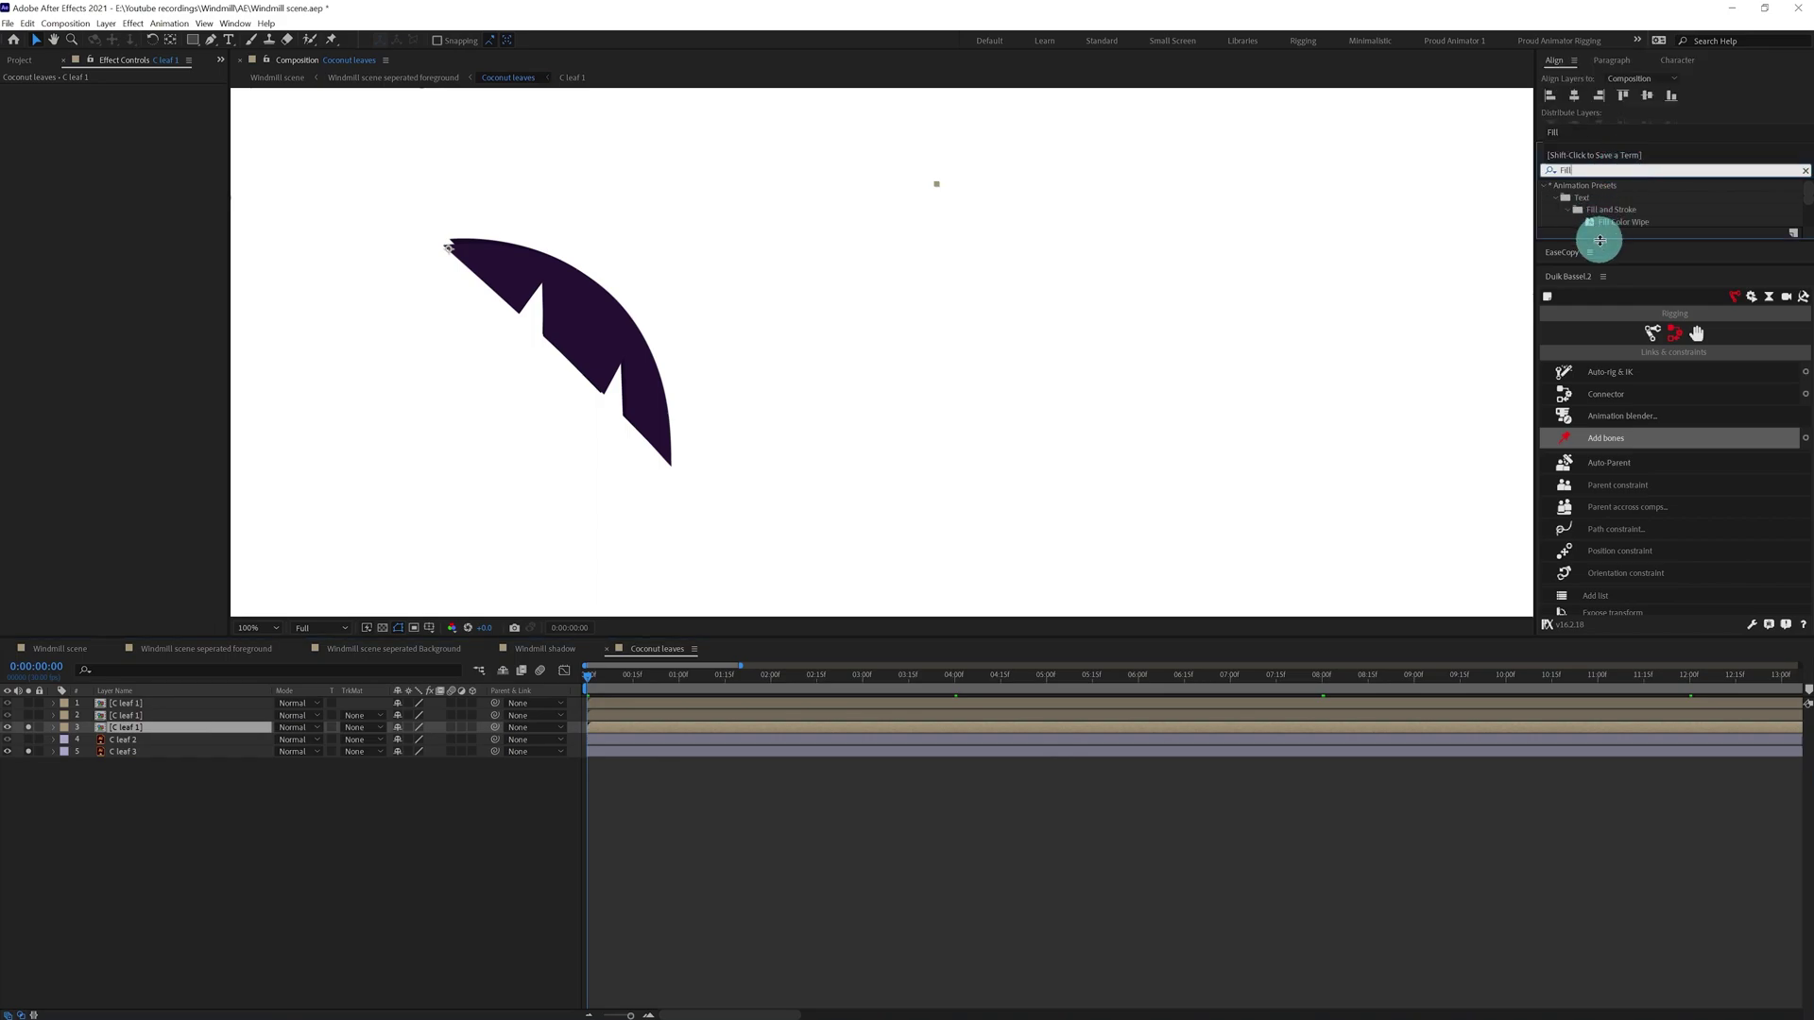
pyautogui.moveTo(1599, 241); pyautogui.dragTo(1600, 333)
pyautogui.doubleClick(1593, 258)
pyautogui.scroll(2, 640, 240)
pyautogui.scroll(-1, 690, 269)
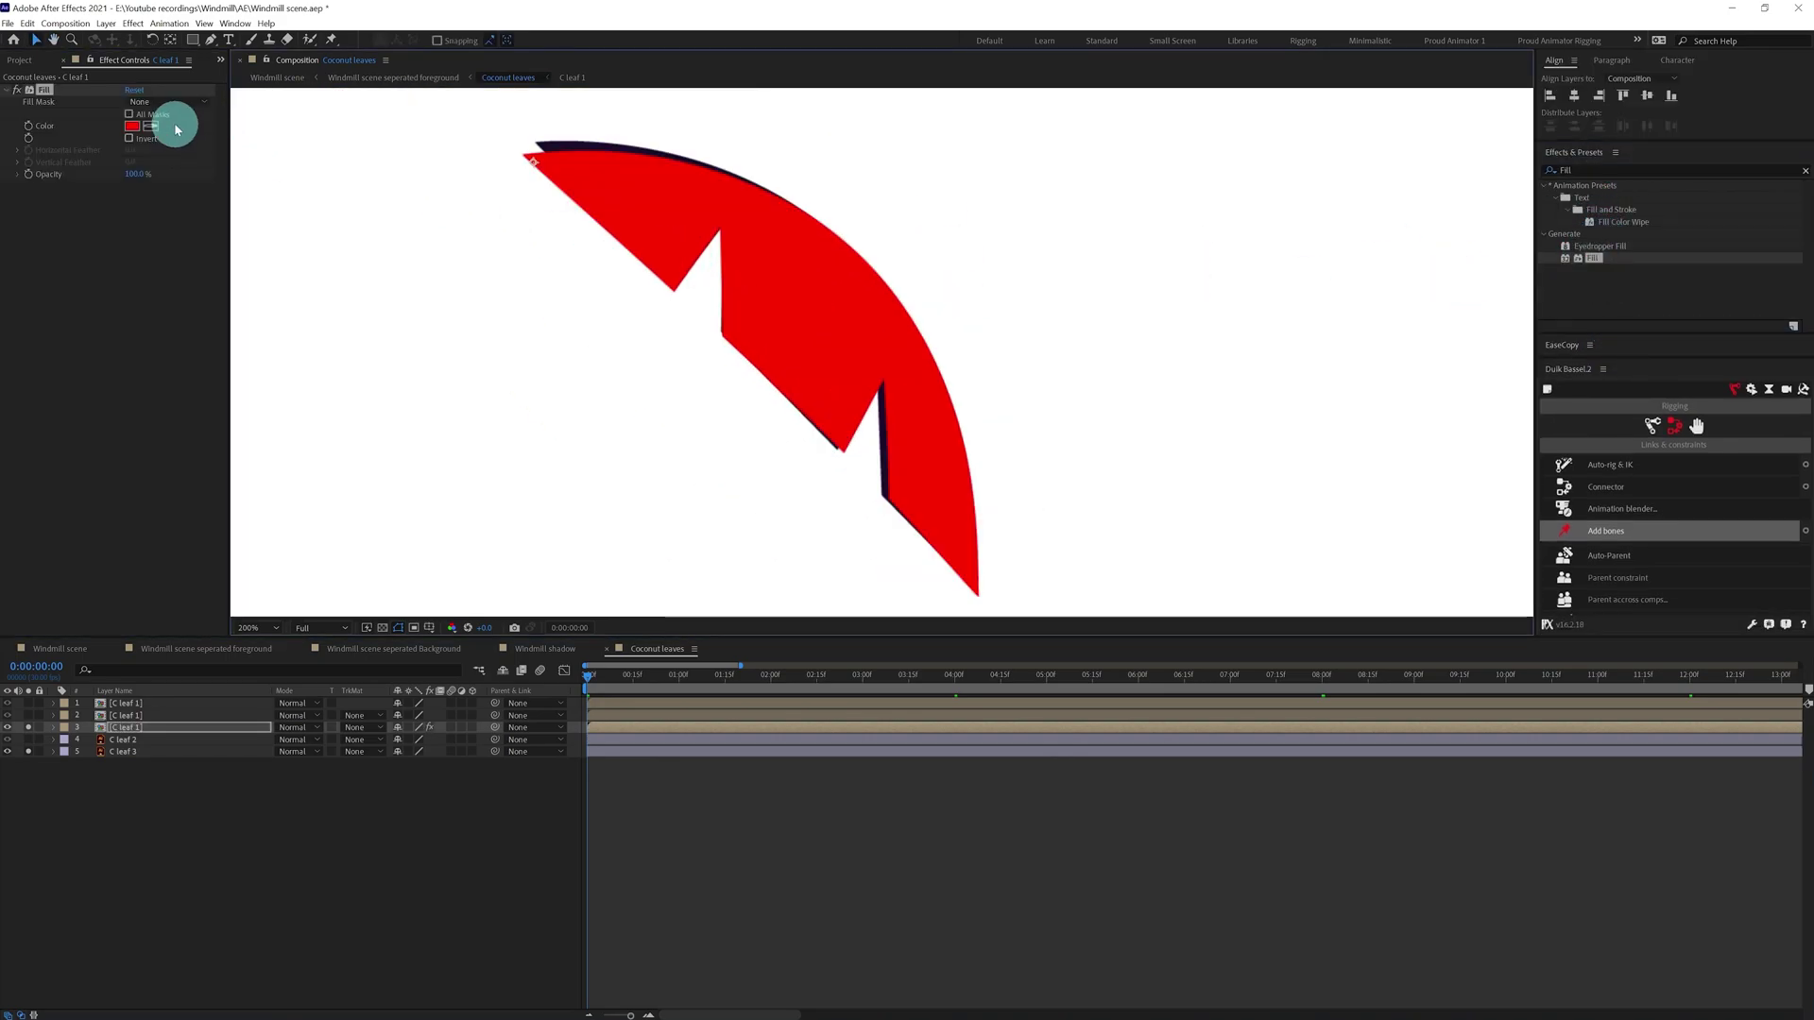
pyautogui.click(128, 130)
pyautogui.click(537, 149)
pyautogui.click(408, 180)
# Solo the second C leaf 1 precomp and C leaf 2 as well, and paste the copied Fill effect onto that precomp.
pyautogui.click(45, 94)
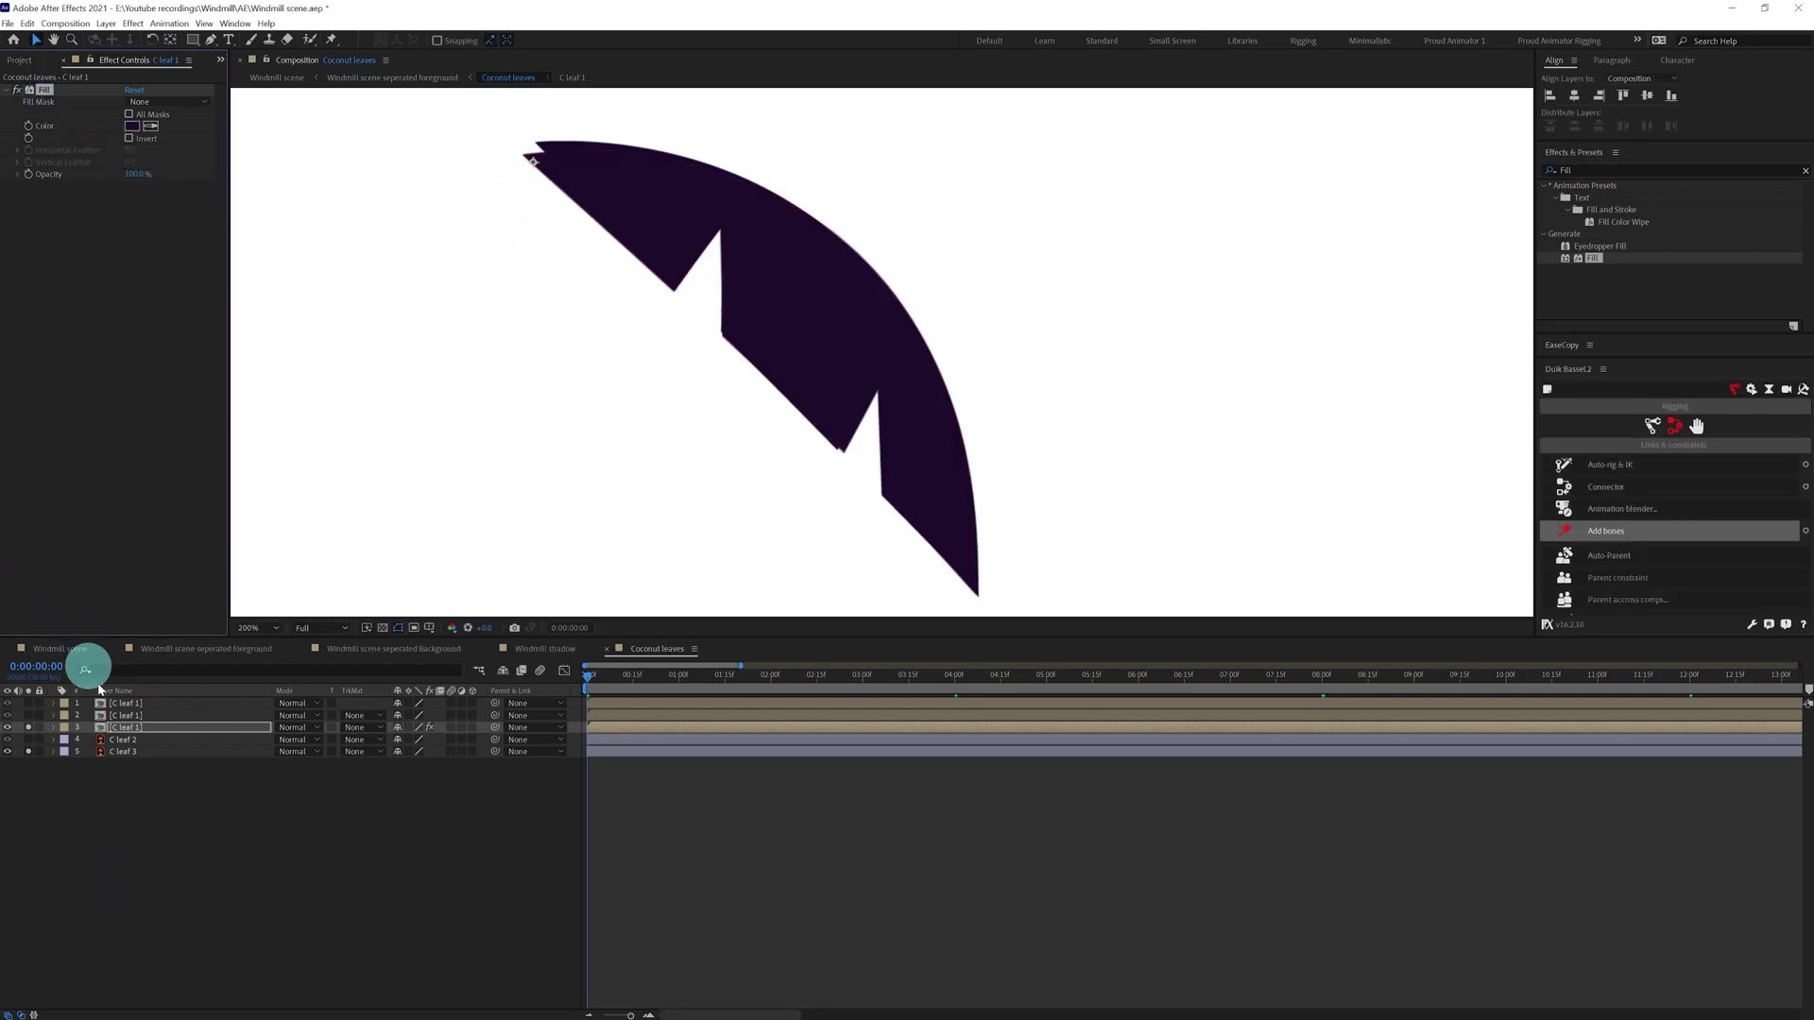
pyautogui.click(132, 716)
pyautogui.click(28, 716)
pyautogui.click(28, 740)
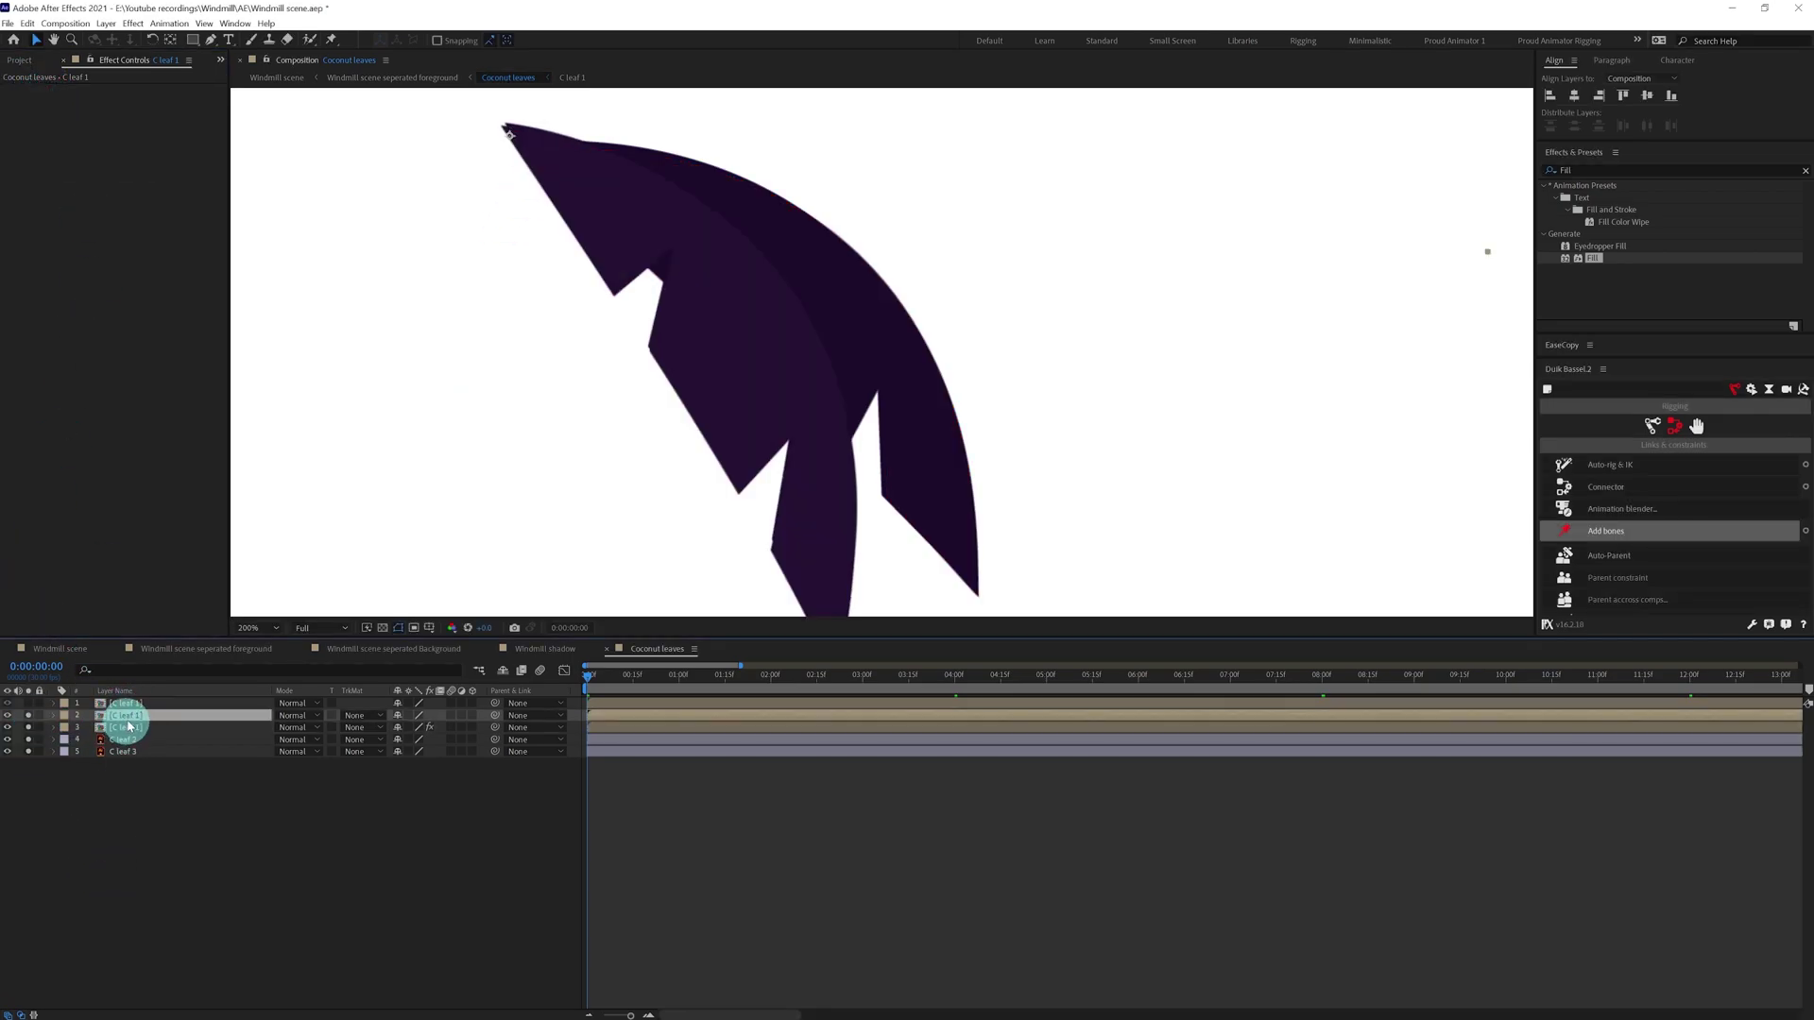
pyautogui.hotkey('ctrl', 'v')
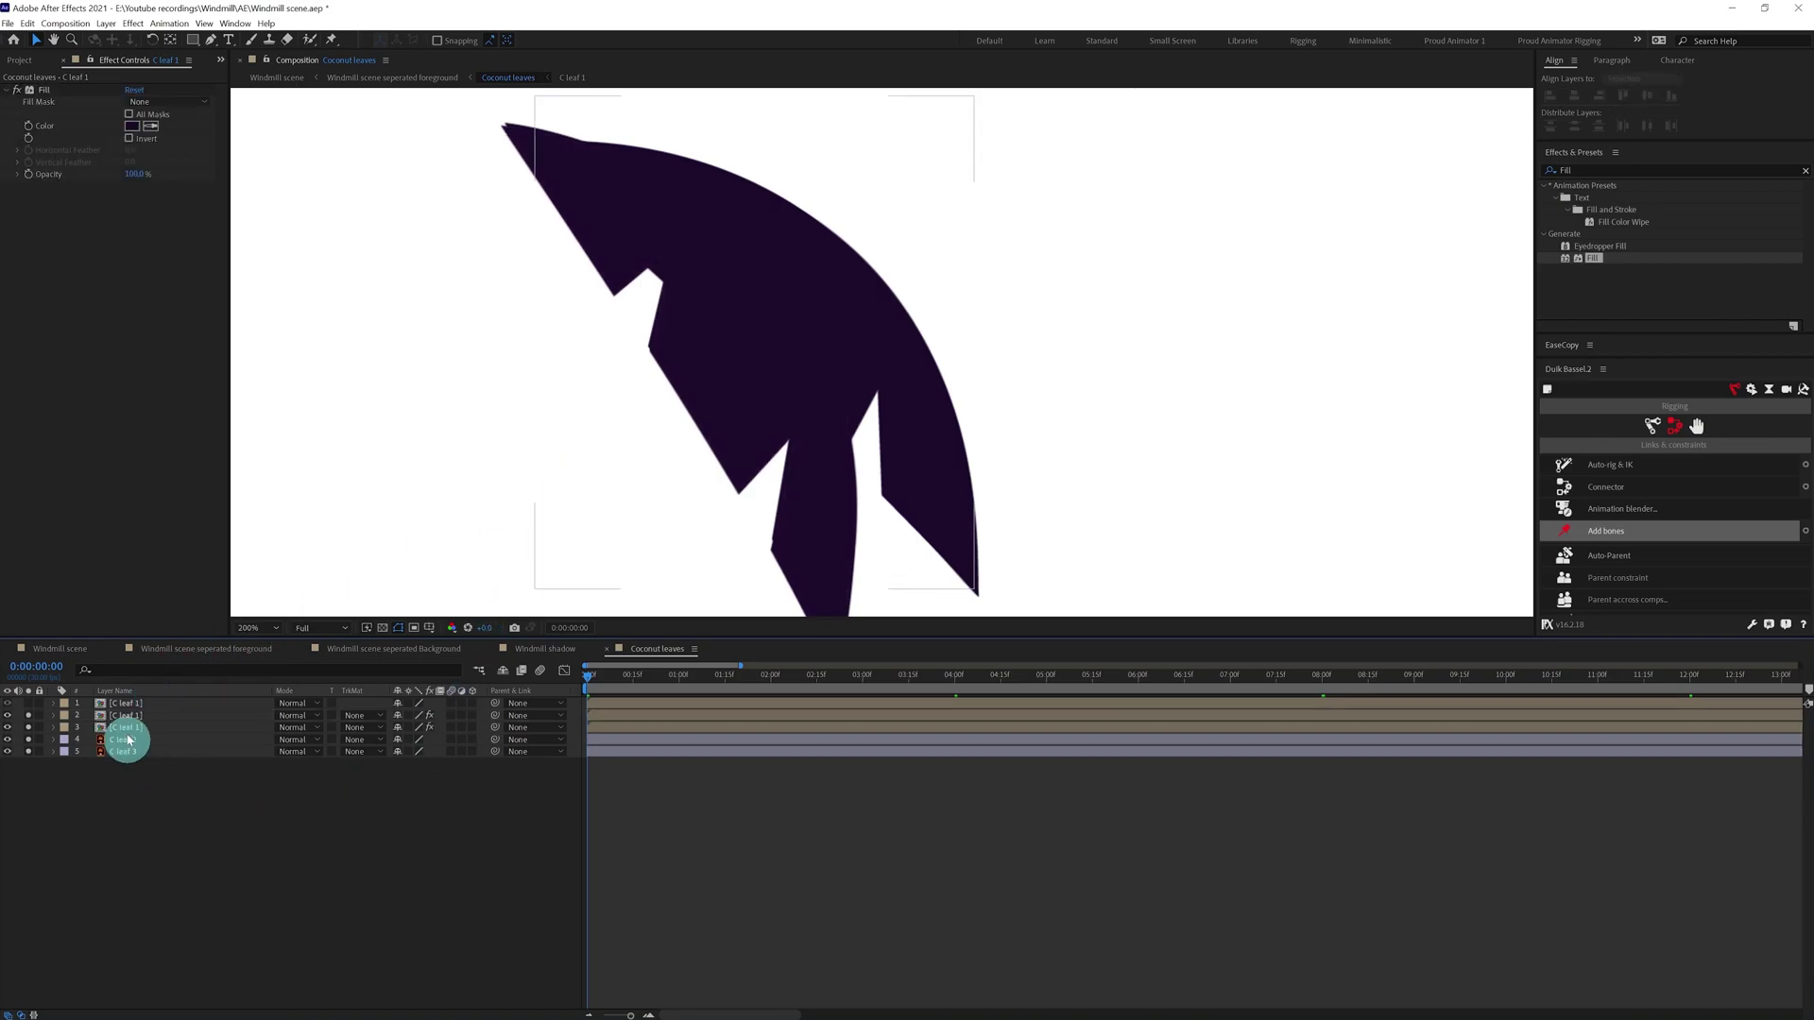
pyautogui.click(133, 715)
pyautogui.click(130, 126)
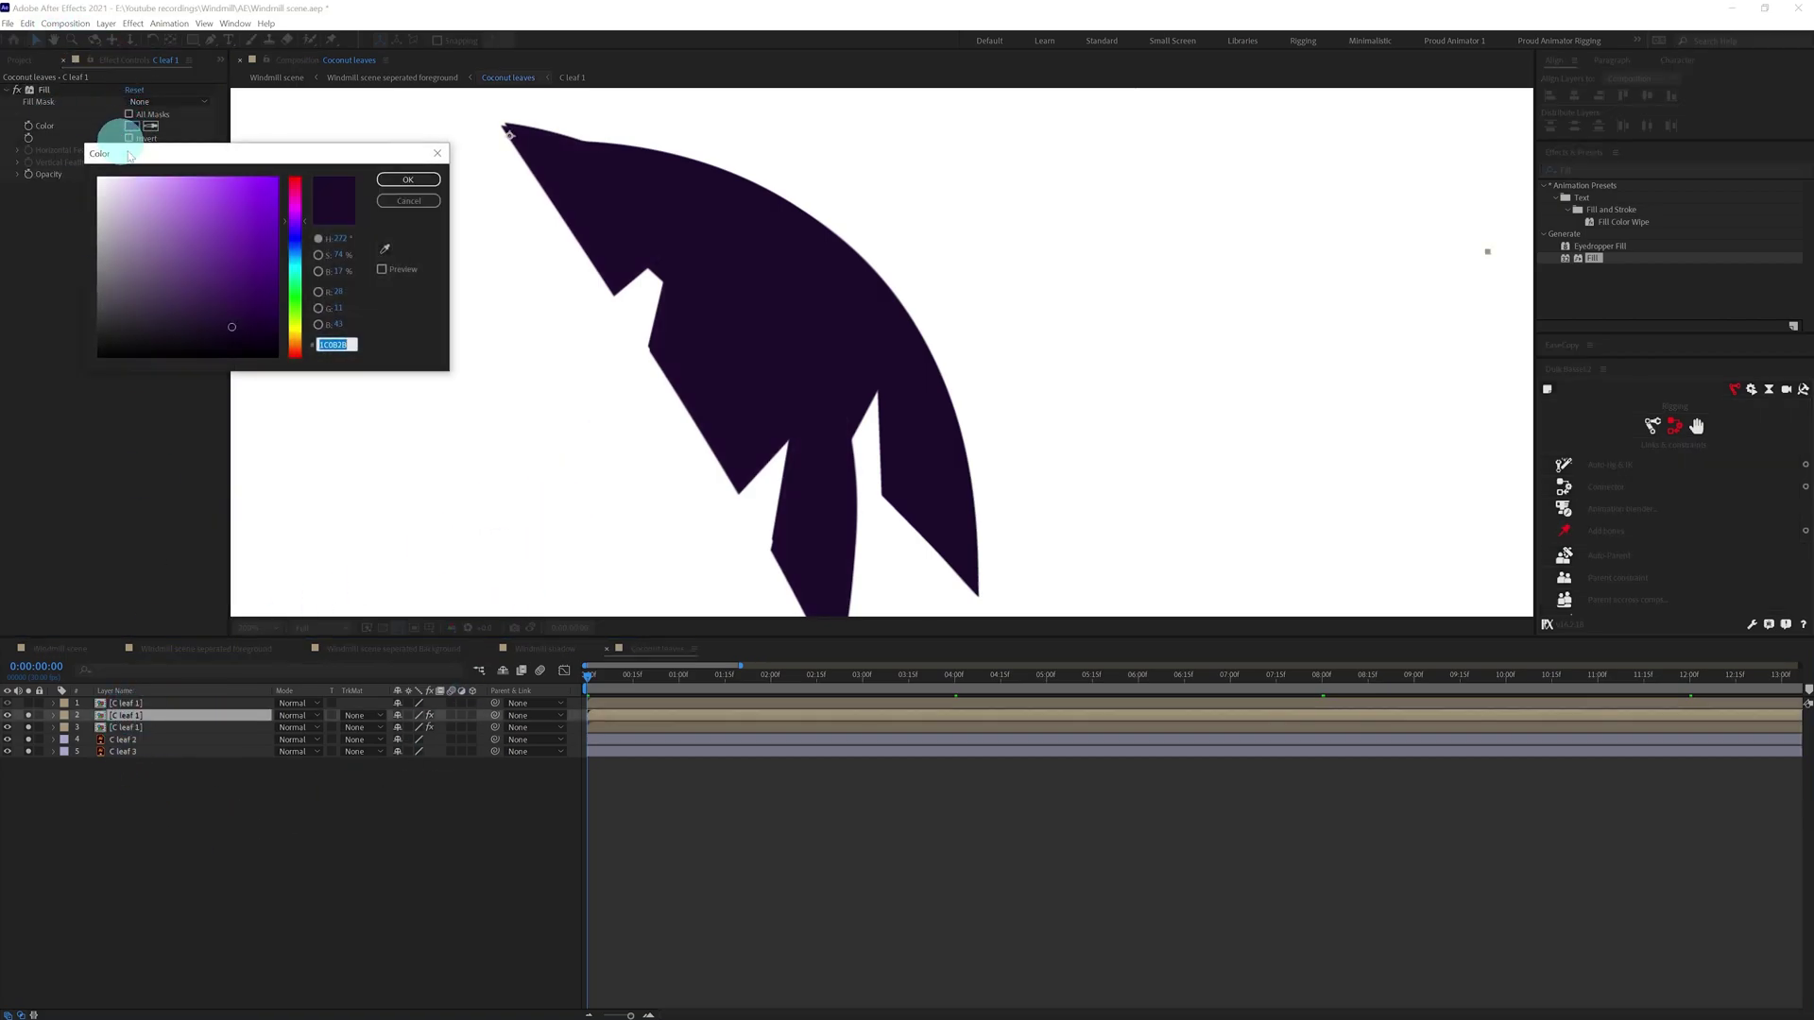
pyautogui.click(409, 203)
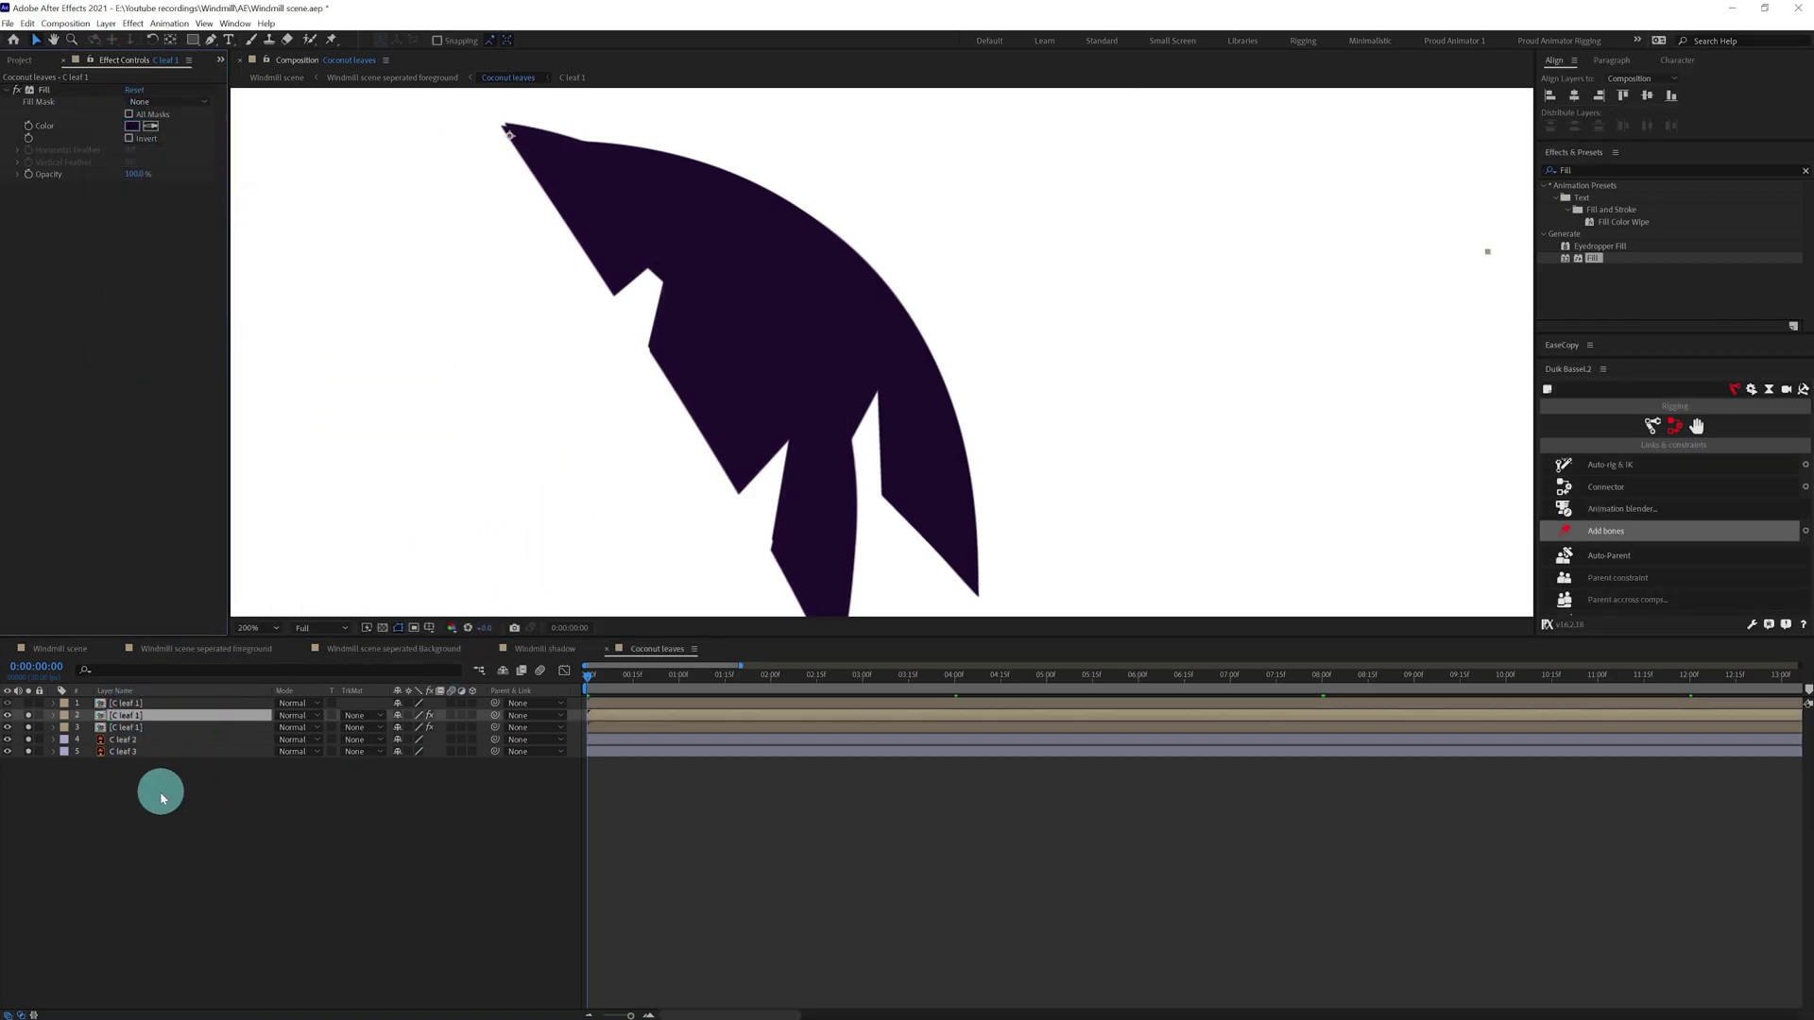
# Delete the original C leaf 3 layer.
pyautogui.click(146, 770)
pyautogui.click(127, 754)
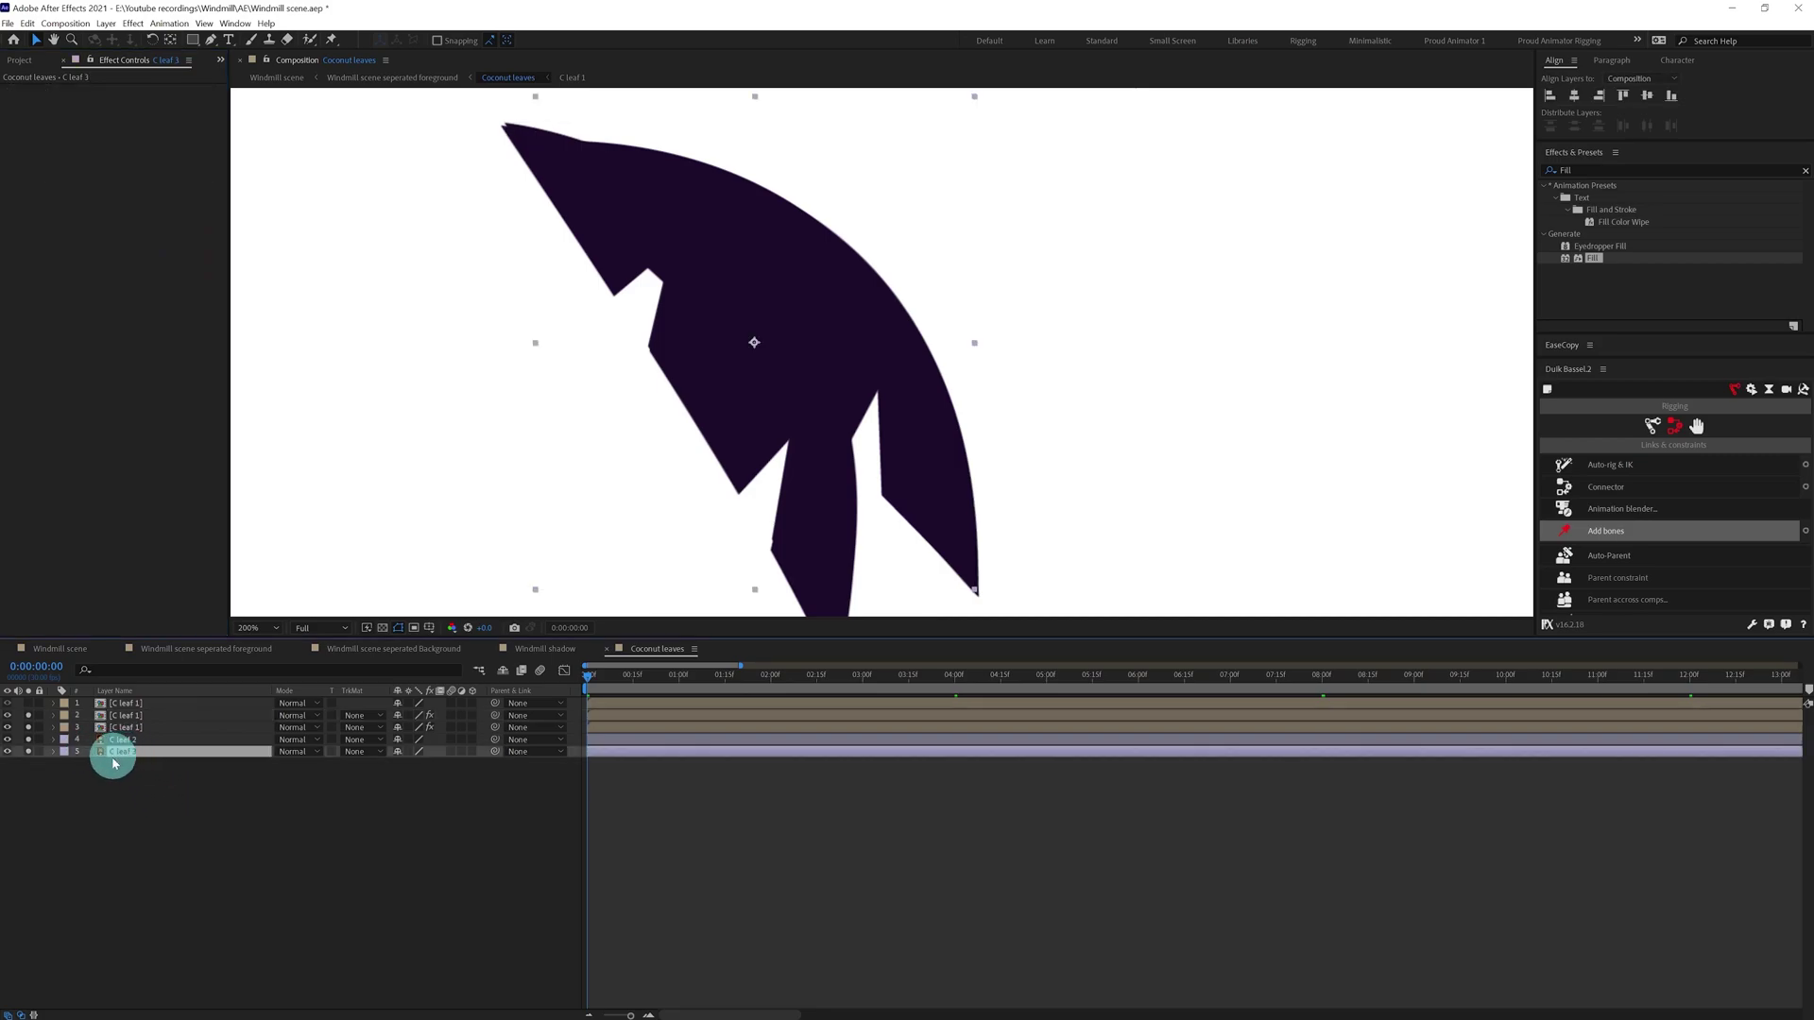
pyautogui.press('Delete')
# Move C leaf 2 clear of the other leaves and set the second C leaf 1 precomp's Fill colour with the eyedropper.
pyautogui.click(121, 741)
pyautogui.moveTo(810, 385); pyautogui.dragTo(1293, 327)
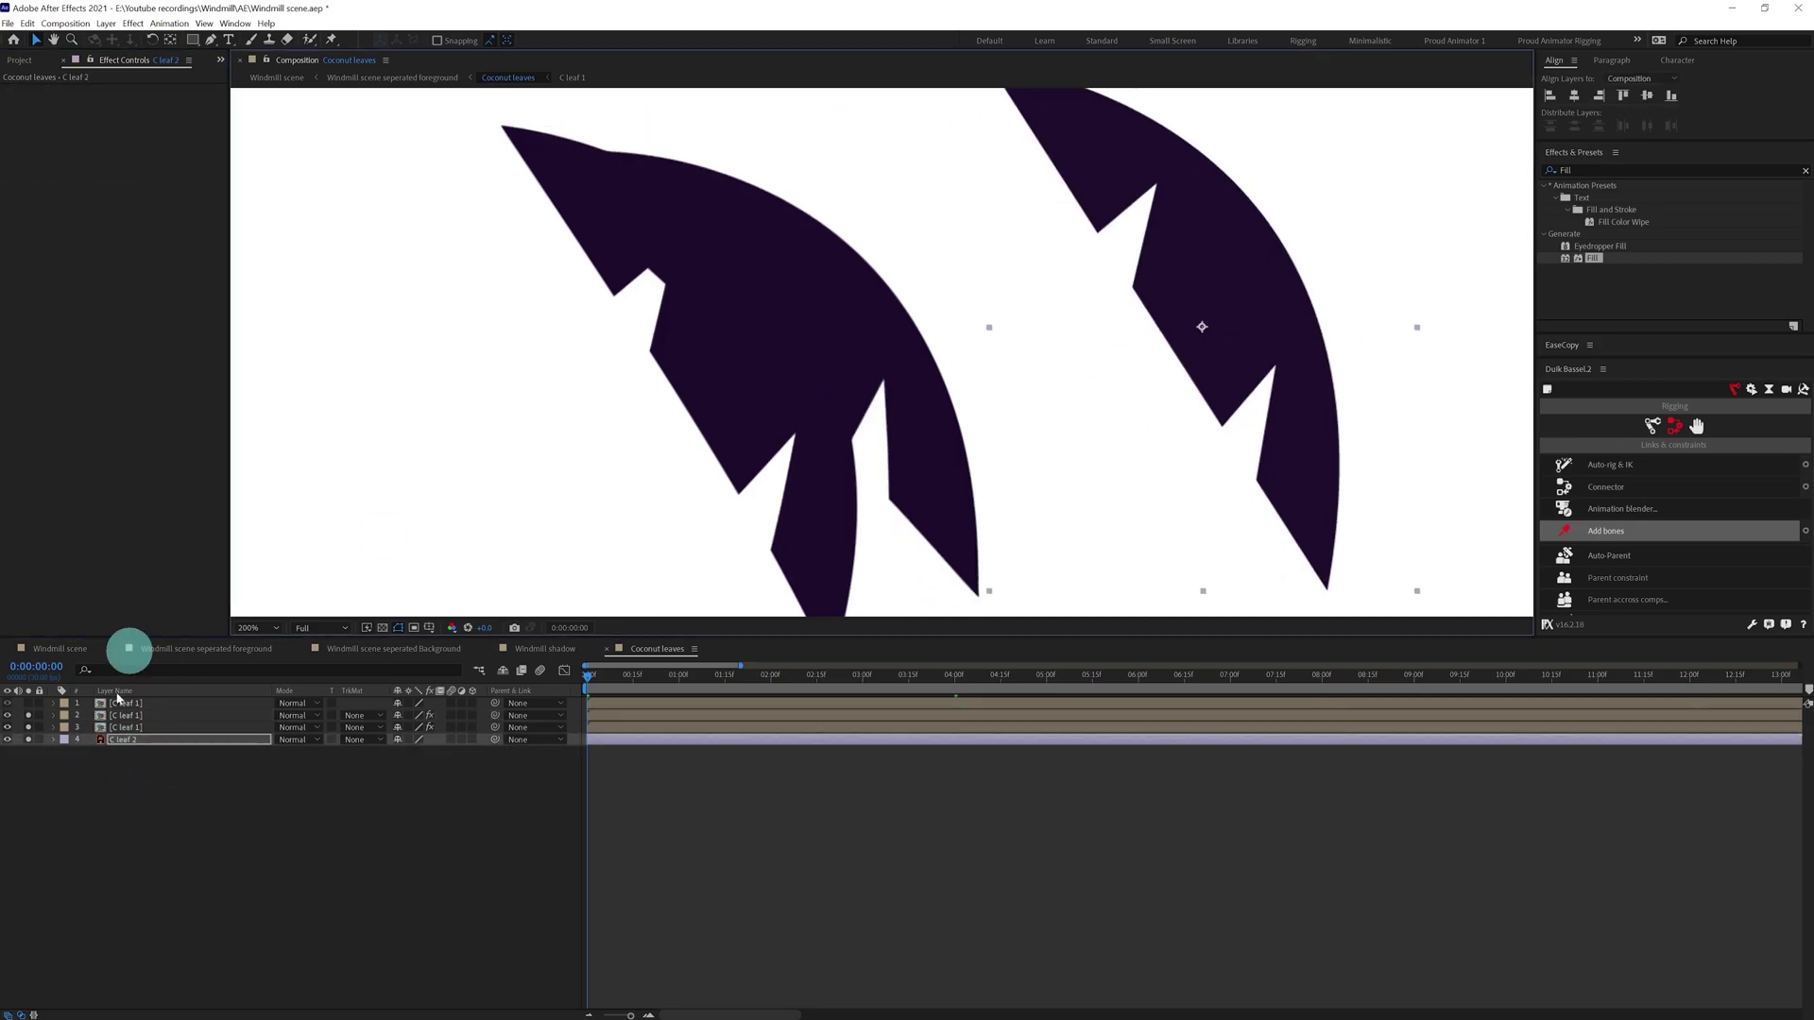
pyautogui.click(135, 716)
pyautogui.click(132, 125)
pyautogui.click(385, 248)
pyautogui.click(530, 239)
pyautogui.click(408, 180)
# Show all leaf layers again and delete the original C leaf 2 layer.
pyautogui.click(178, 810)
pyautogui.click(125, 742)
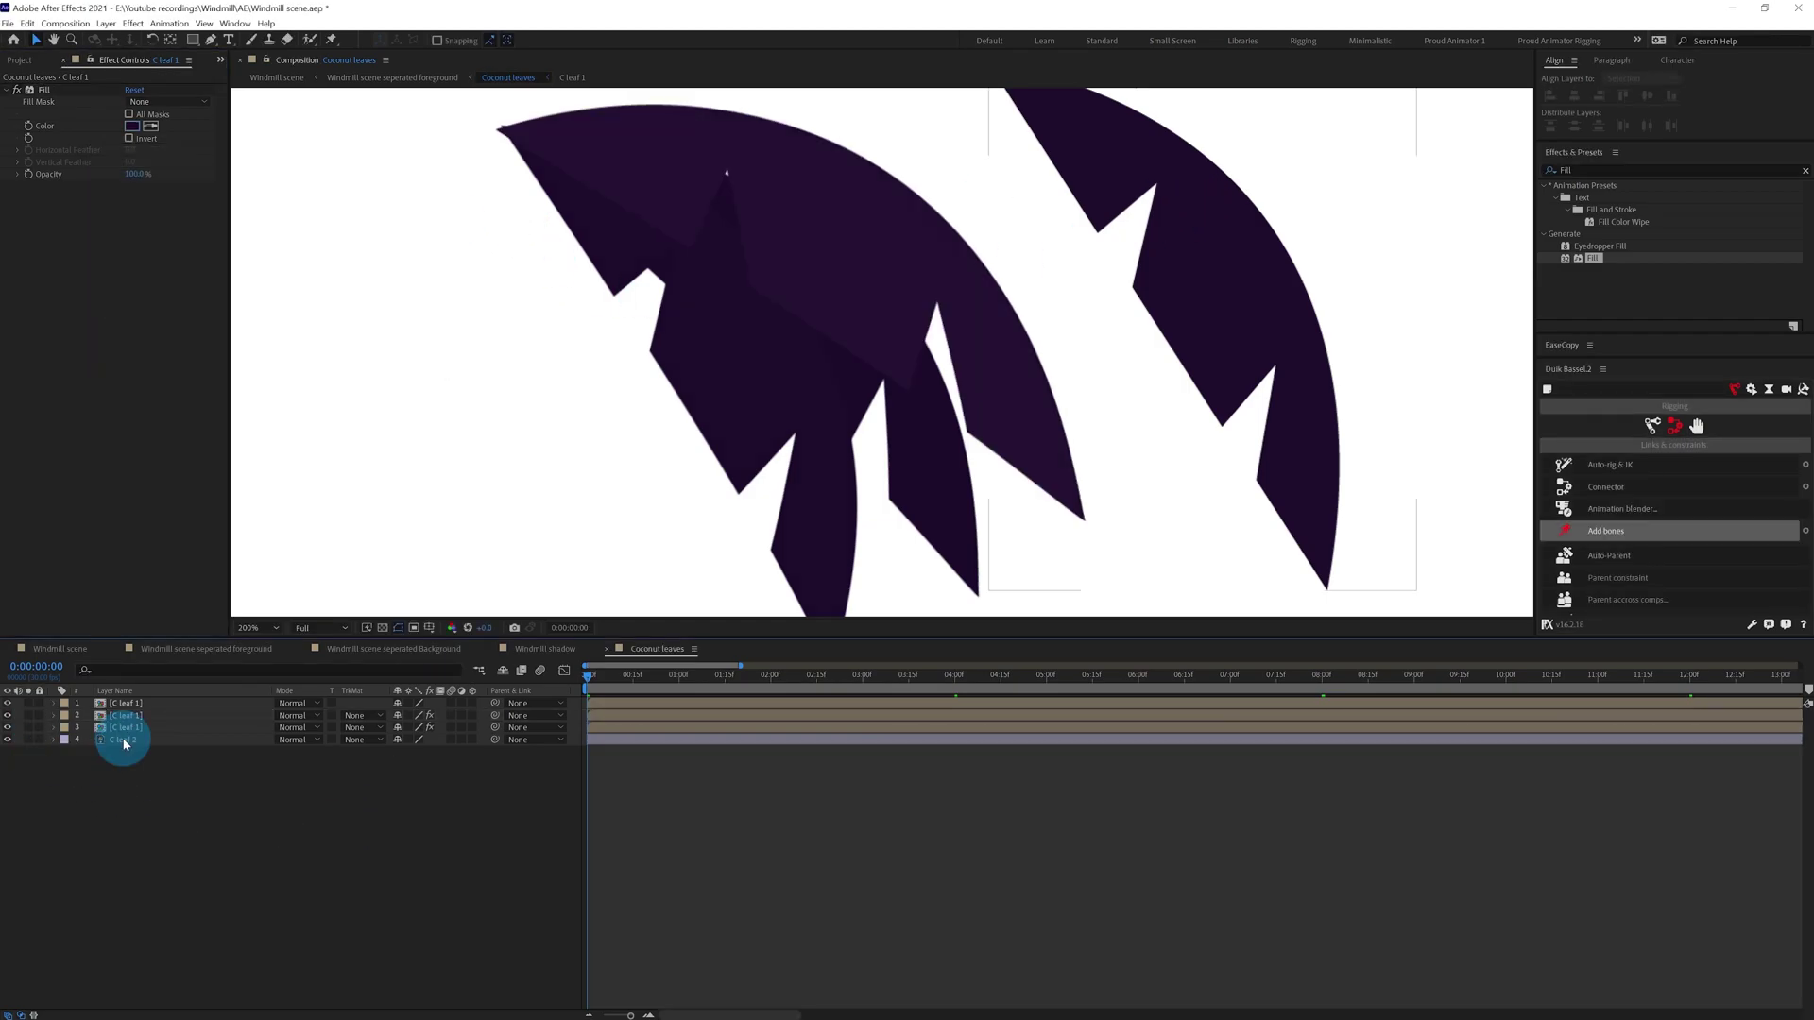
pyautogui.press('Delete')
pyautogui.press(',')
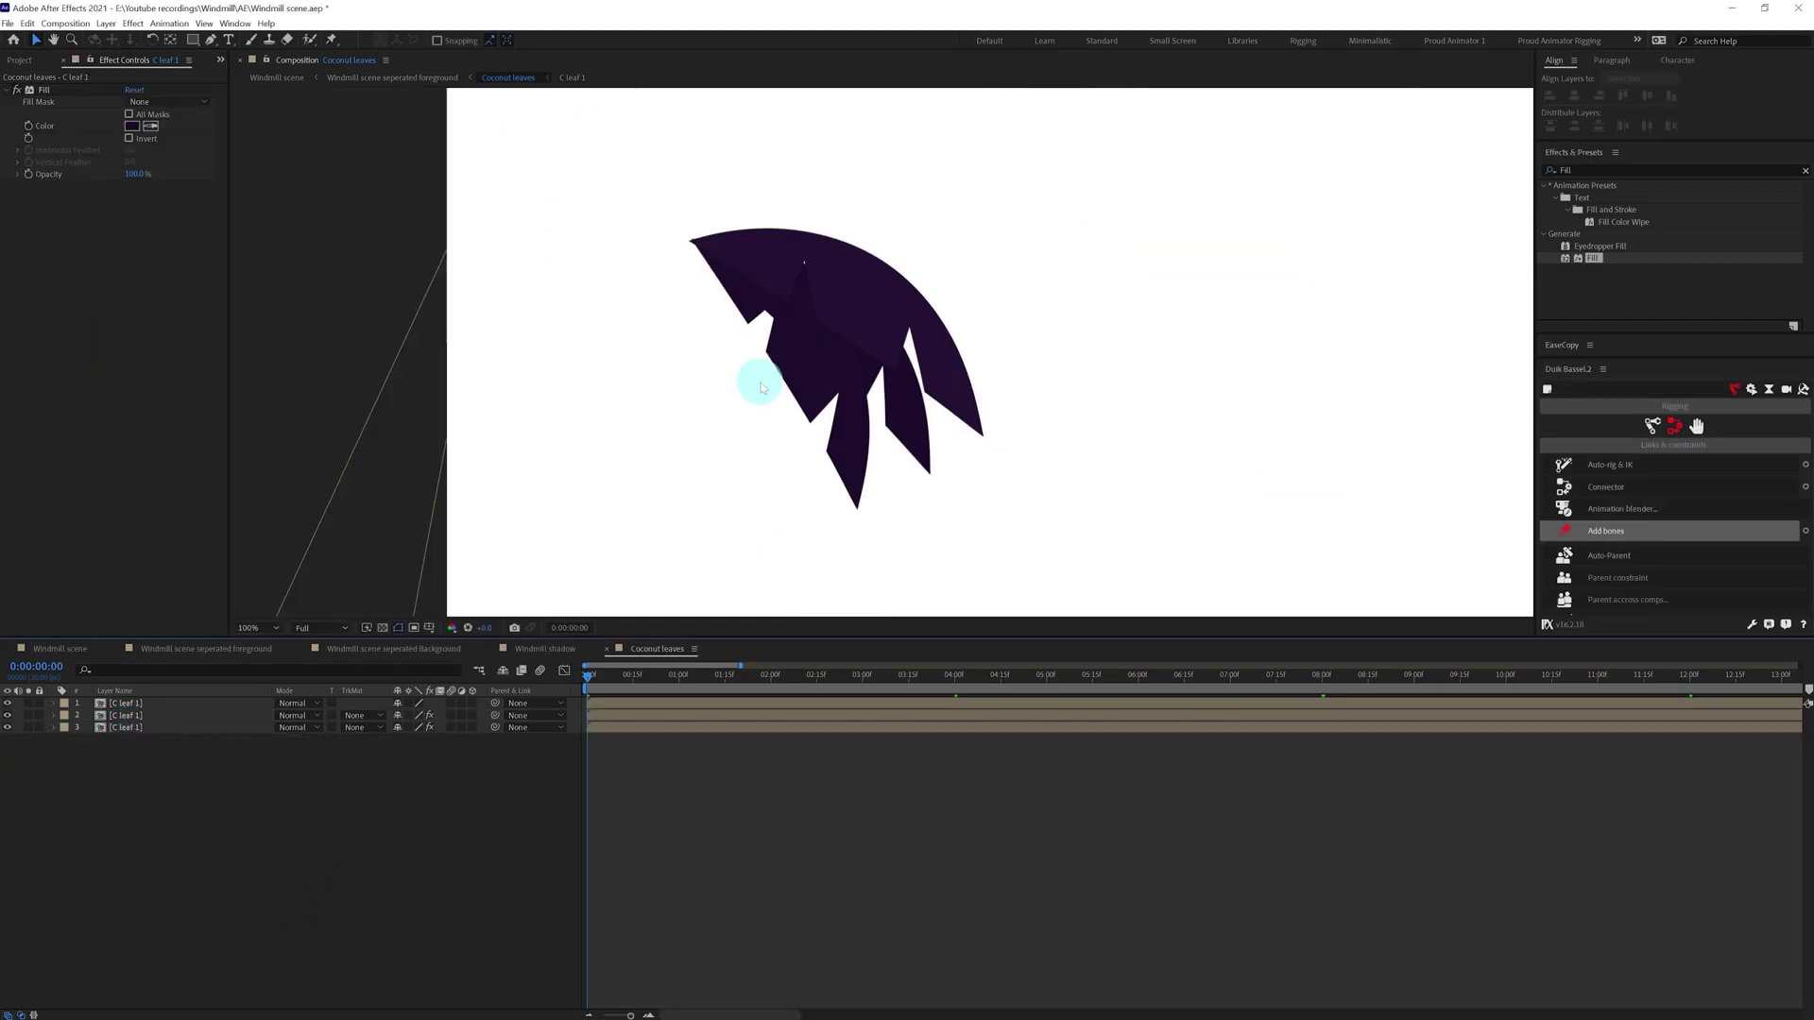
# Shift the three C leaf 1 layers slightly earlier so they start before the first frame, and preview the leaf motion.
pyautogui.press('space')
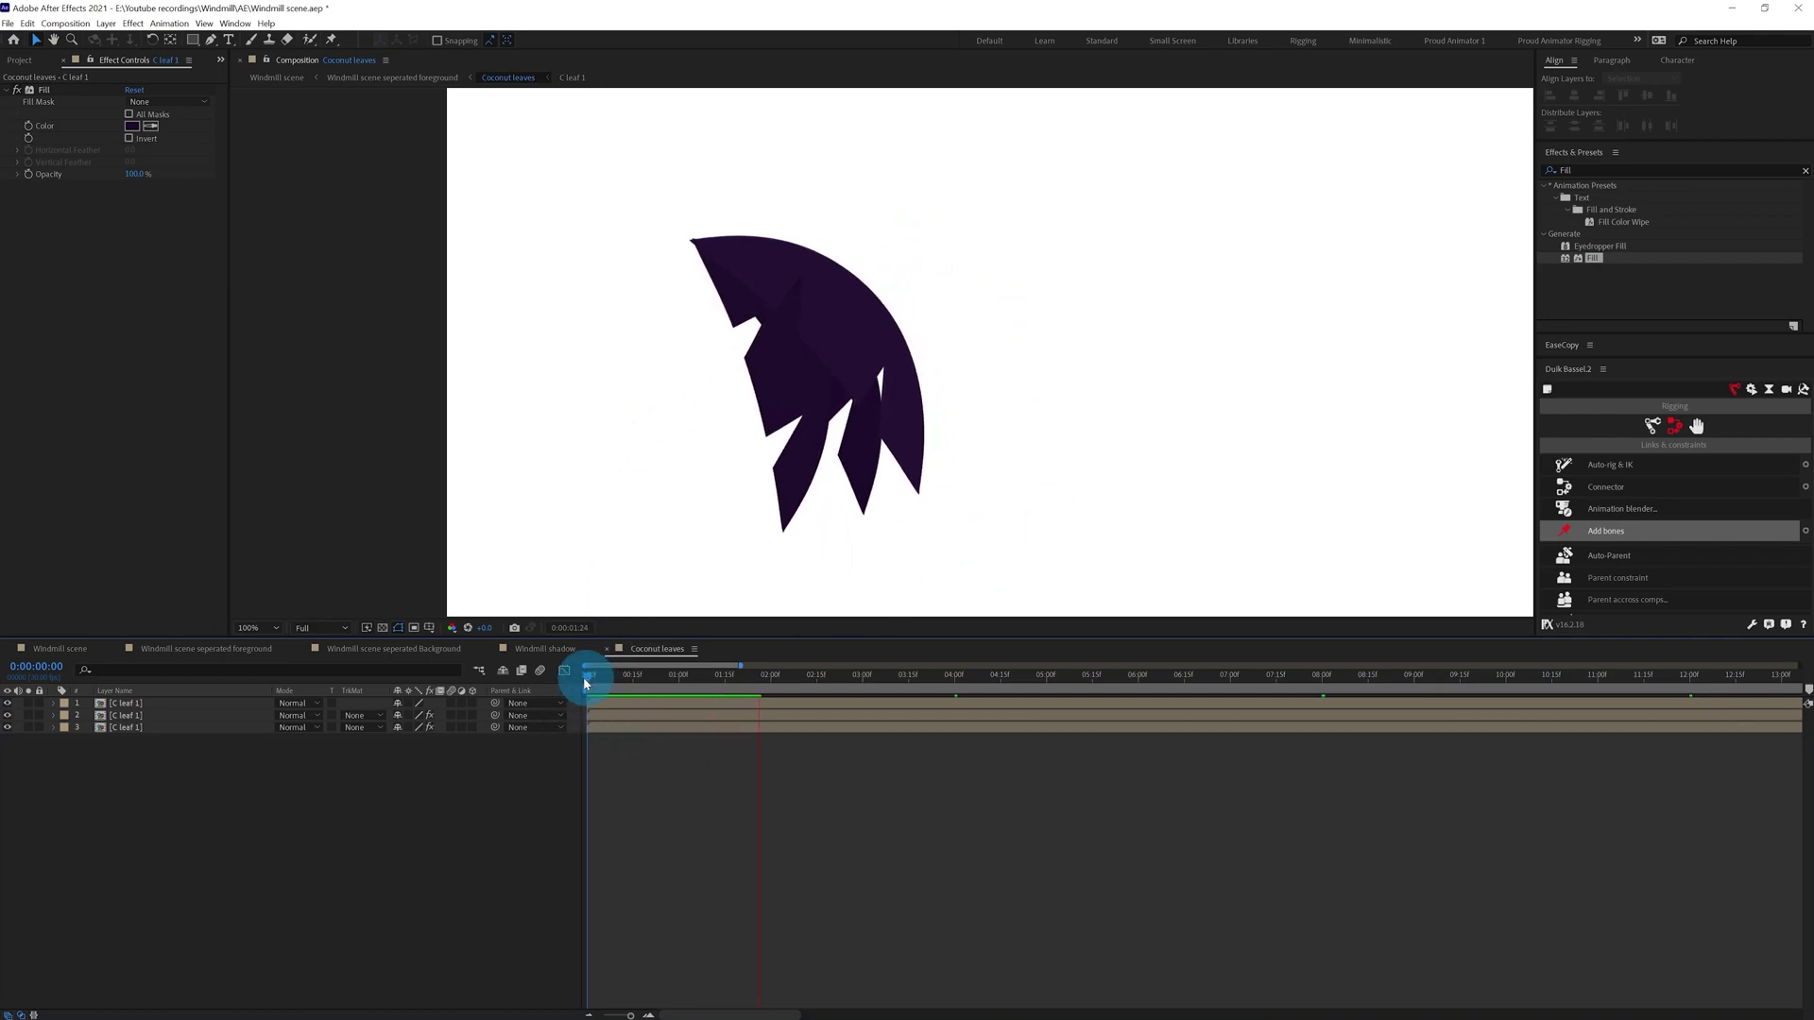
pyautogui.click(621, 715)
pyautogui.moveTo(622, 706)
pyautogui.mouseDown()
pyautogui.moveTo(634, 732)
pyautogui.moveTo(653, 721)
pyautogui.moveTo(636, 725)
pyautogui.mouseUp()
pyautogui.hotkey('ctrl', 'z')
pyautogui.keyDown('shift'); pyautogui.click(652, 703); pyautogui.keyUp('shift')
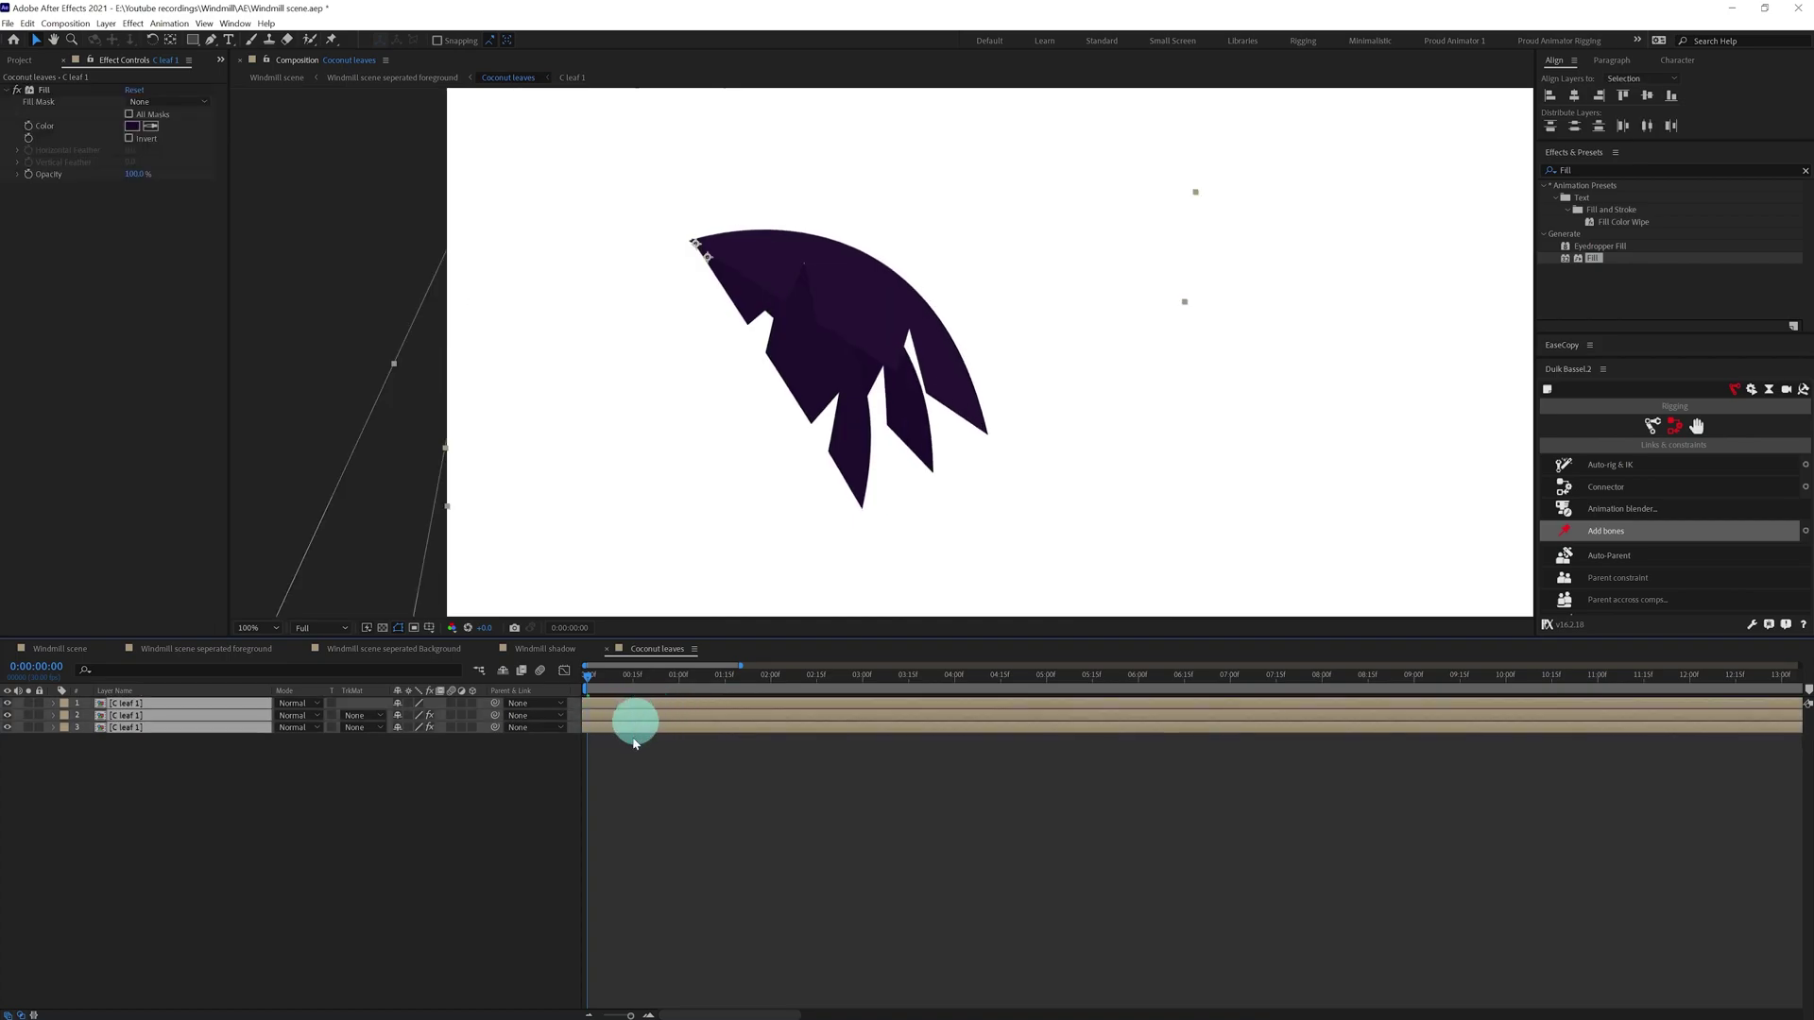
pyautogui.click(632, 750)
pyautogui.press('space')
pyautogui.press('space')
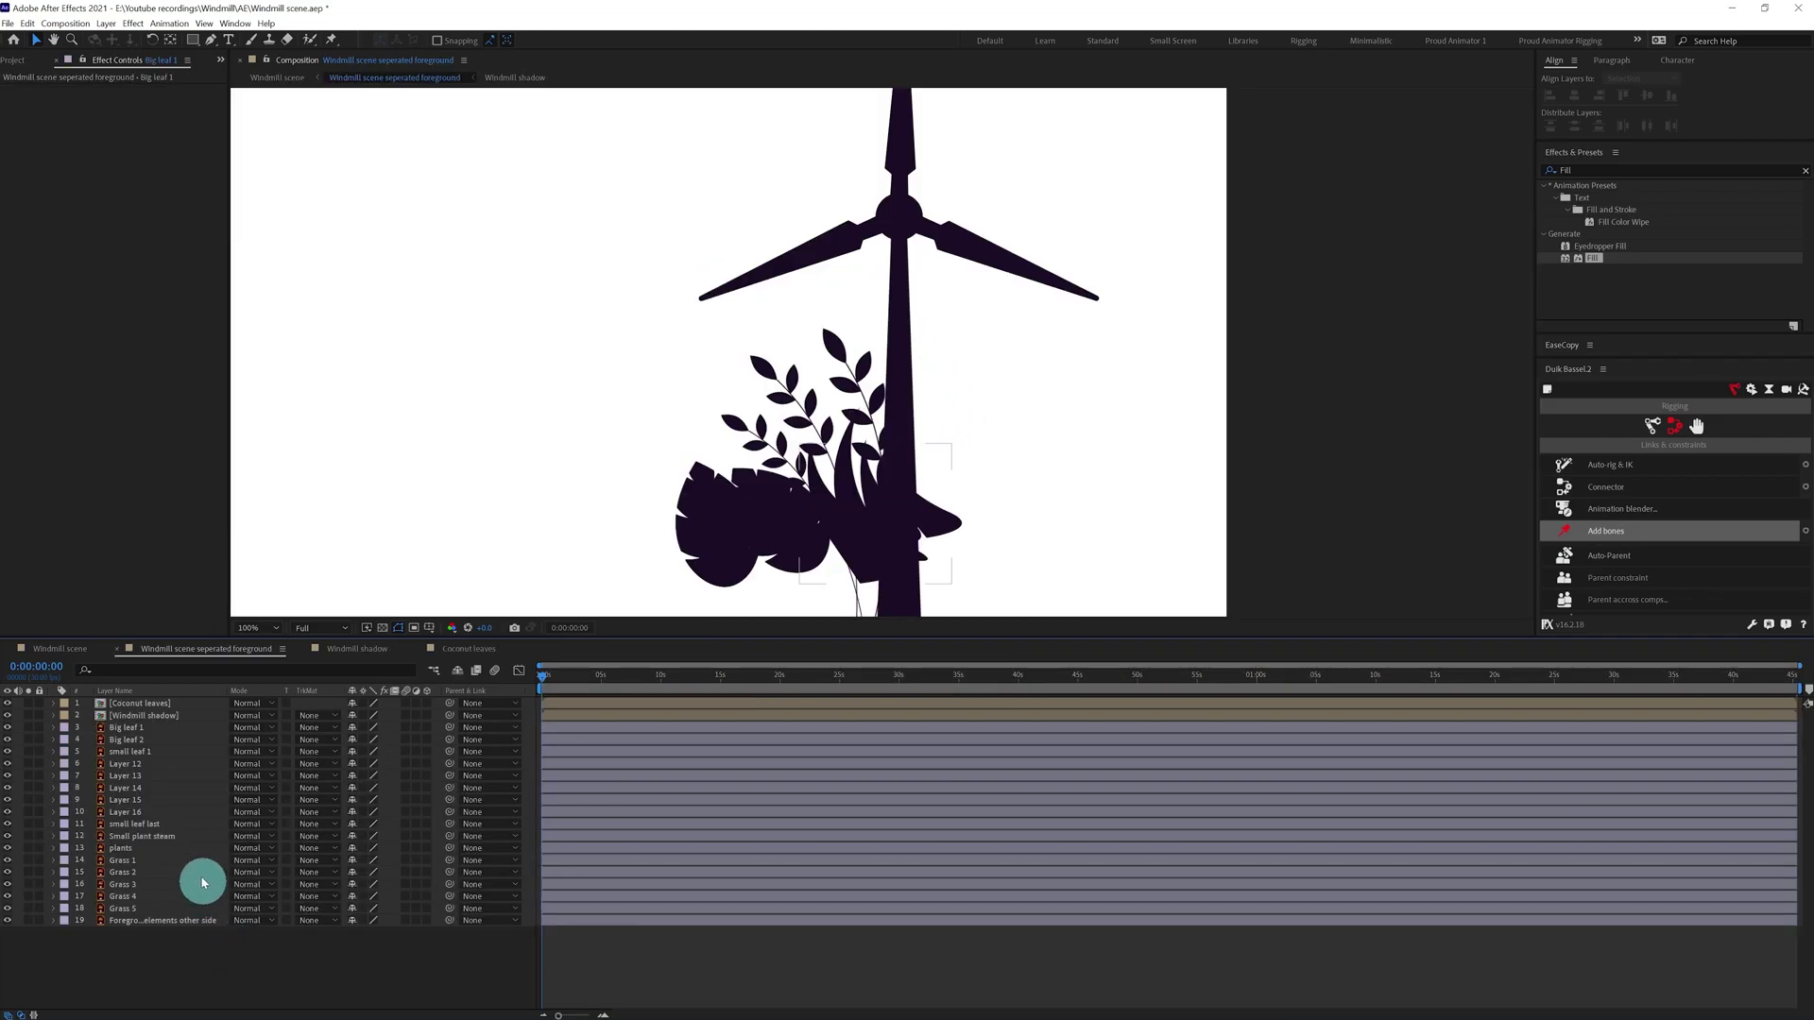
# Pre-compose the Big leaf 1 layer of the foreground composition into its own composition and open it.
pyautogui.click(126, 728)
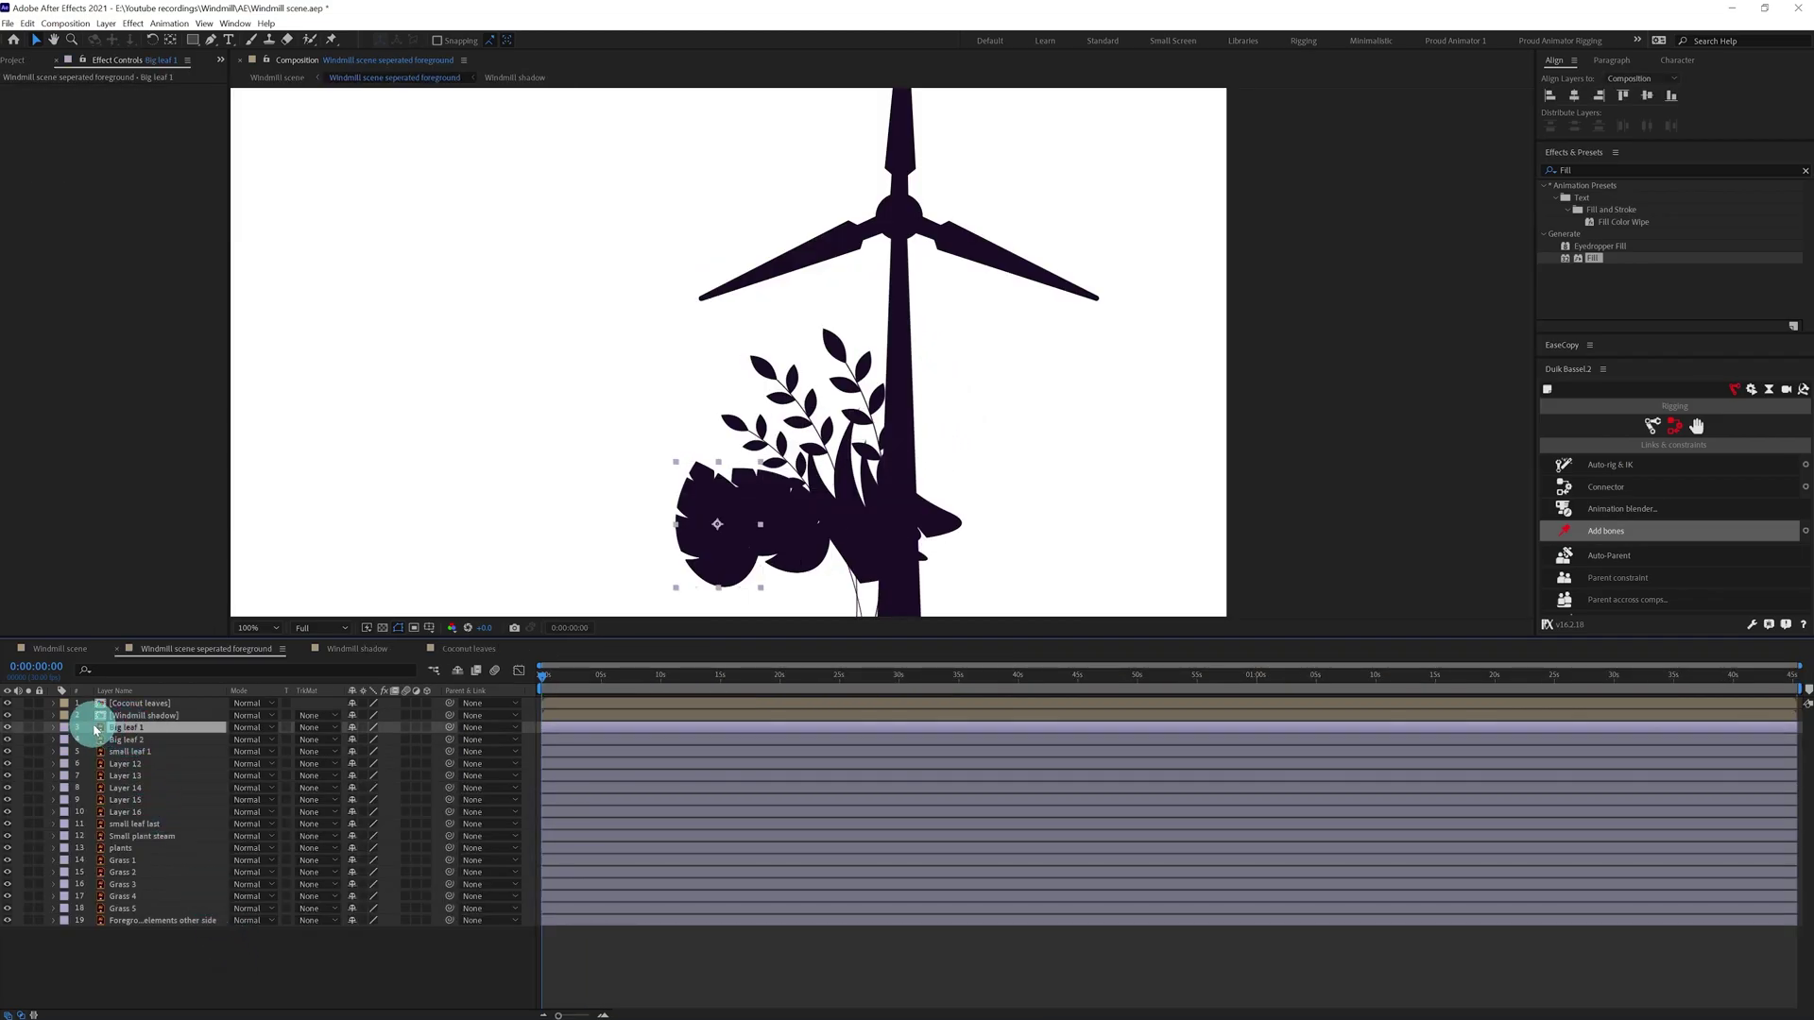
pyautogui.rightClick(114, 734)
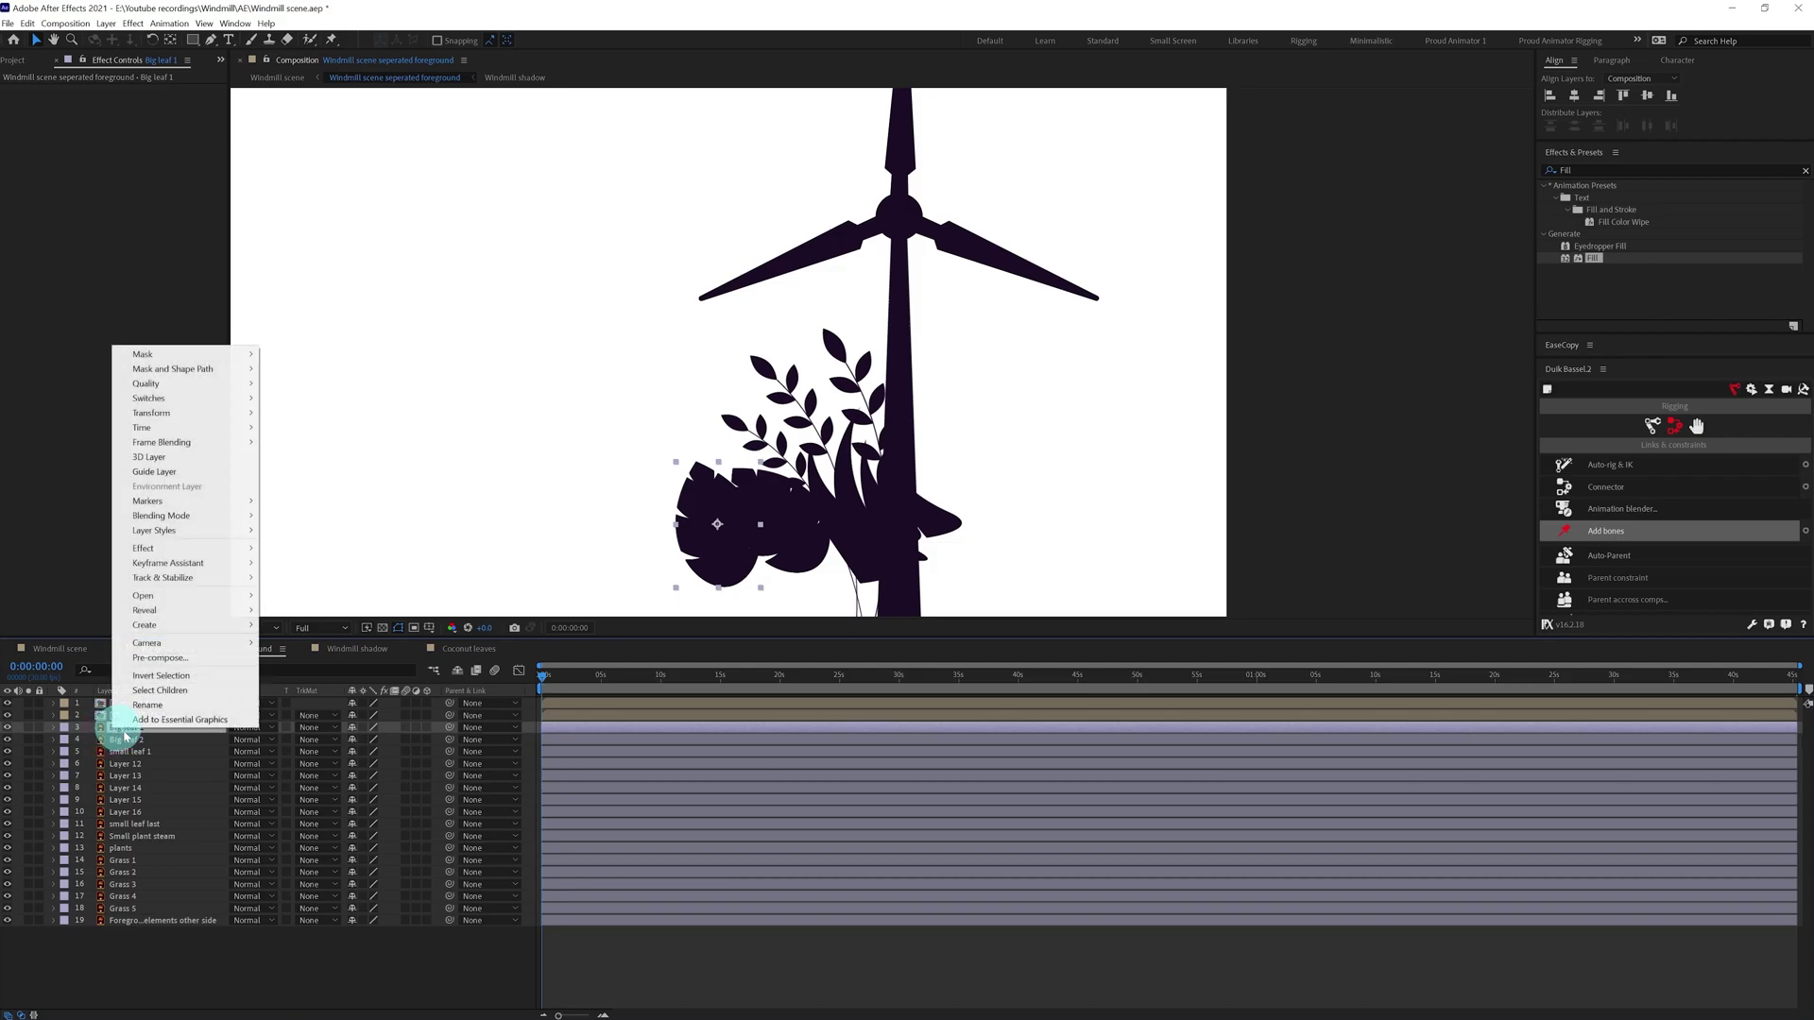
pyautogui.click(168, 664)
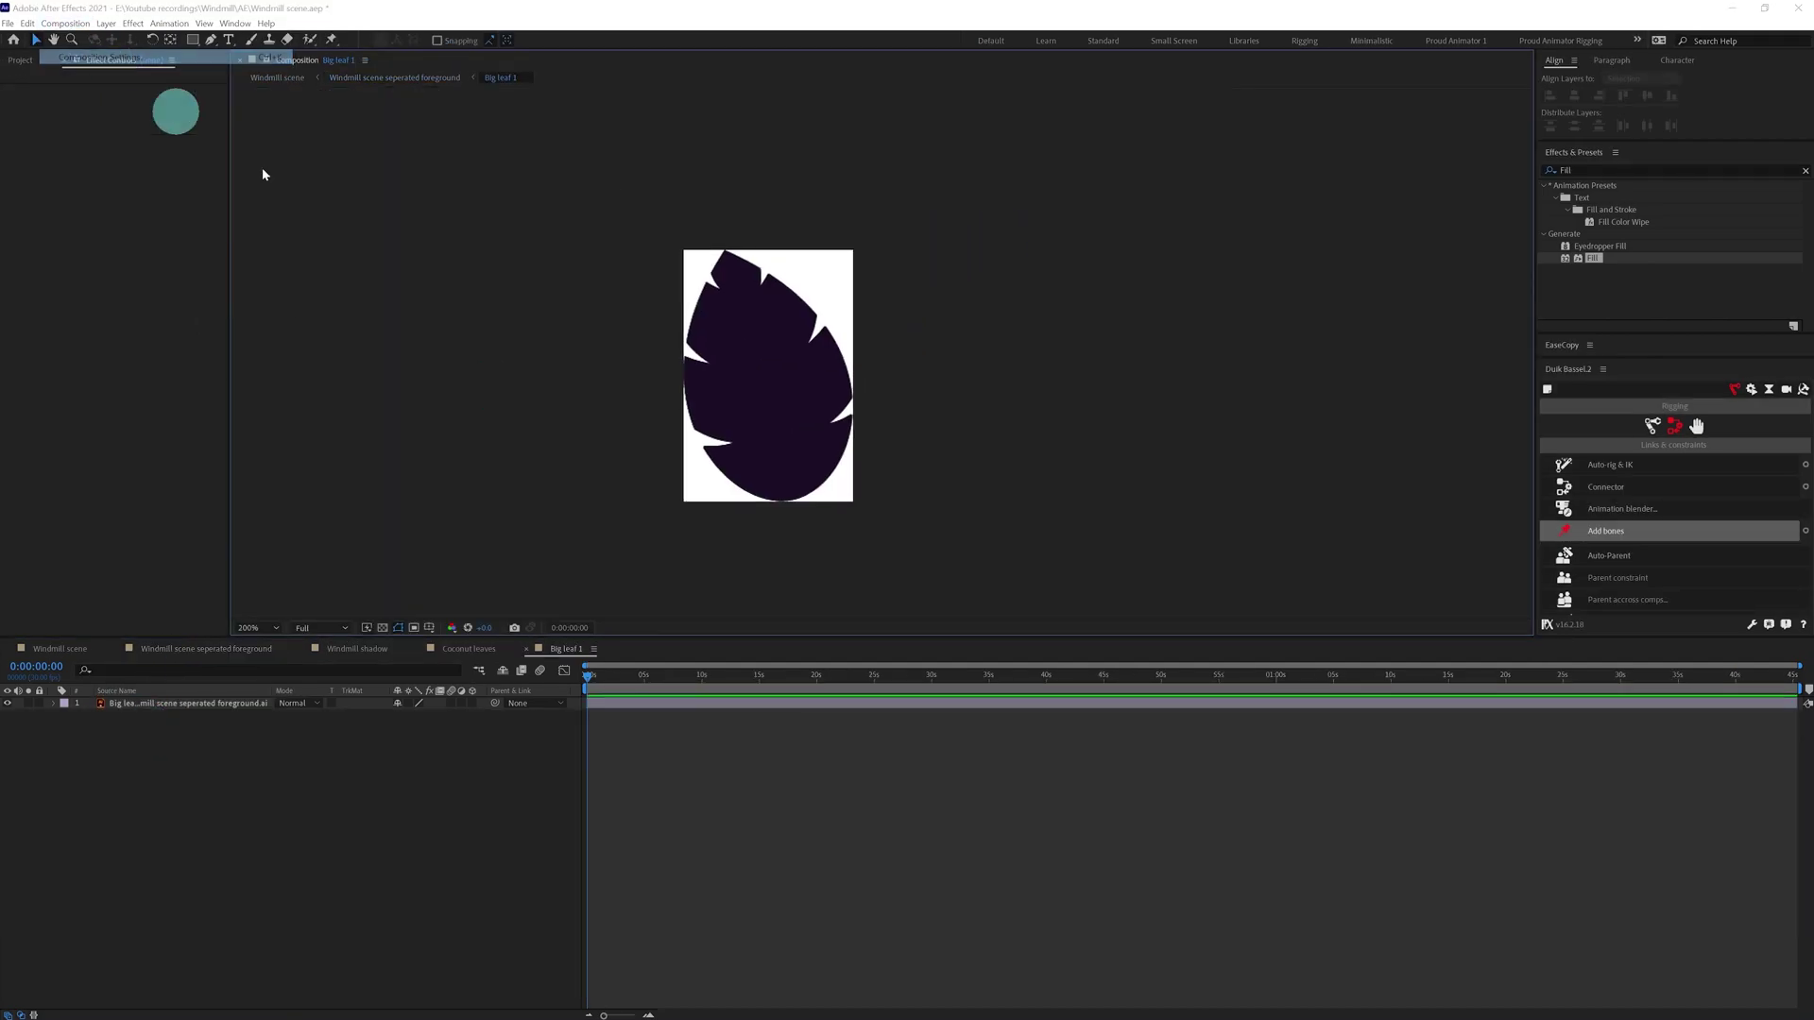
# Enlarge the Big leaf 1 composition to a roughly square frame with room around the leaf, and select the leaf layer.
pyautogui.hotkey('ctrl', 'k')
pyautogui.click(842, 575)
pyautogui.moveTo(877, 441); pyautogui.dragTo(785, 436)
pyautogui.scroll(-1, 784, 435)
pyautogui.click(192, 704)
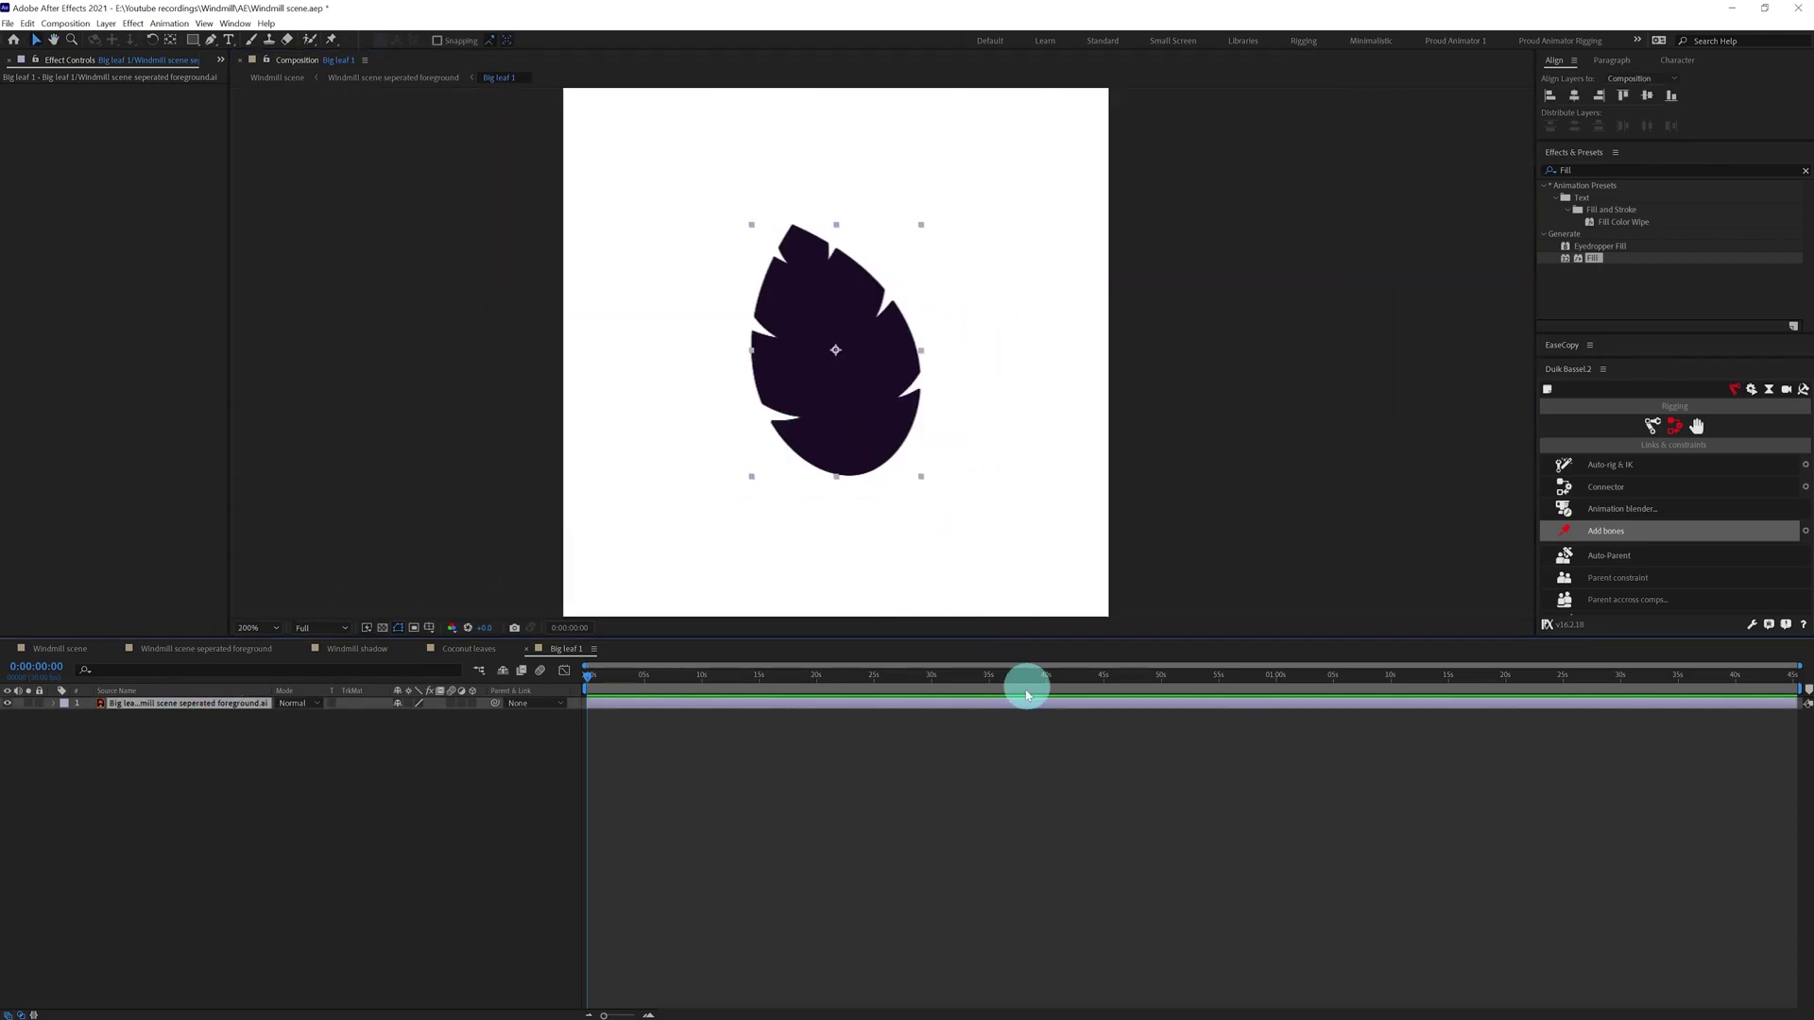
# Place five puppet pins along the midline of the big leaf, from its base up to its tip.
pyautogui.click(331, 40)
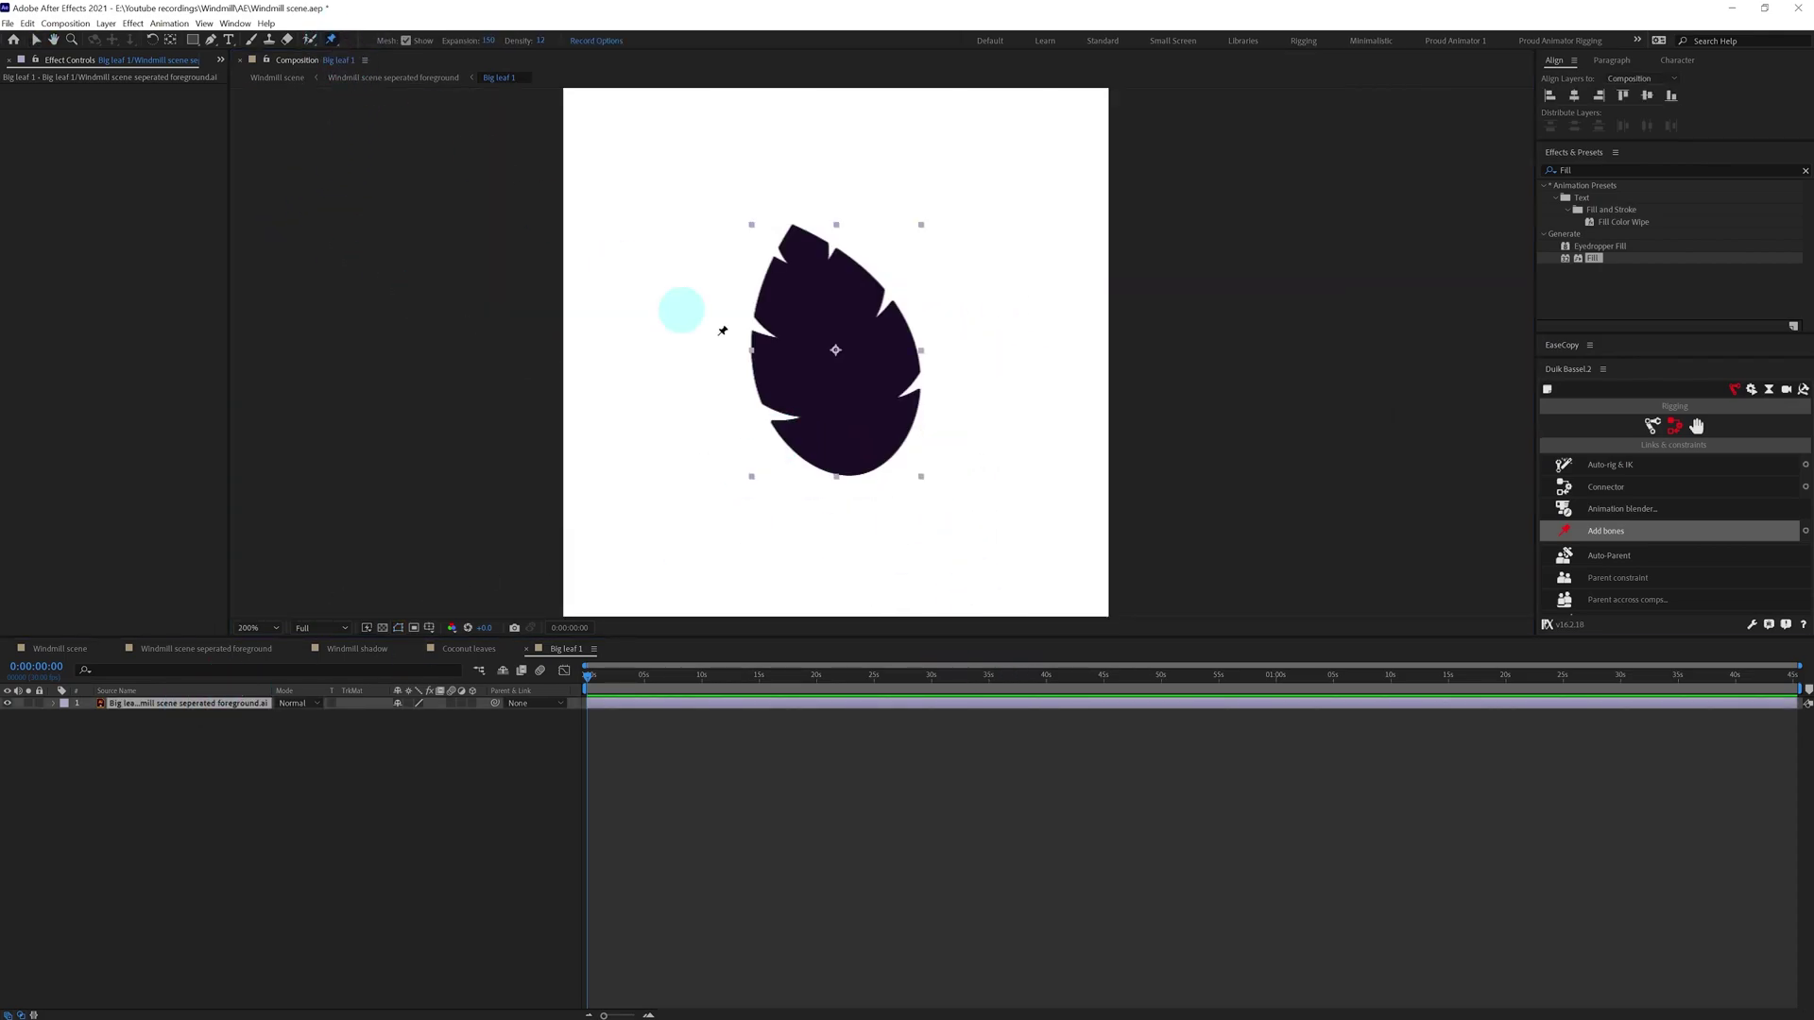
pyautogui.click(861, 468)
pyautogui.click(846, 403)
pyautogui.click(835, 327)
pyautogui.click(811, 271)
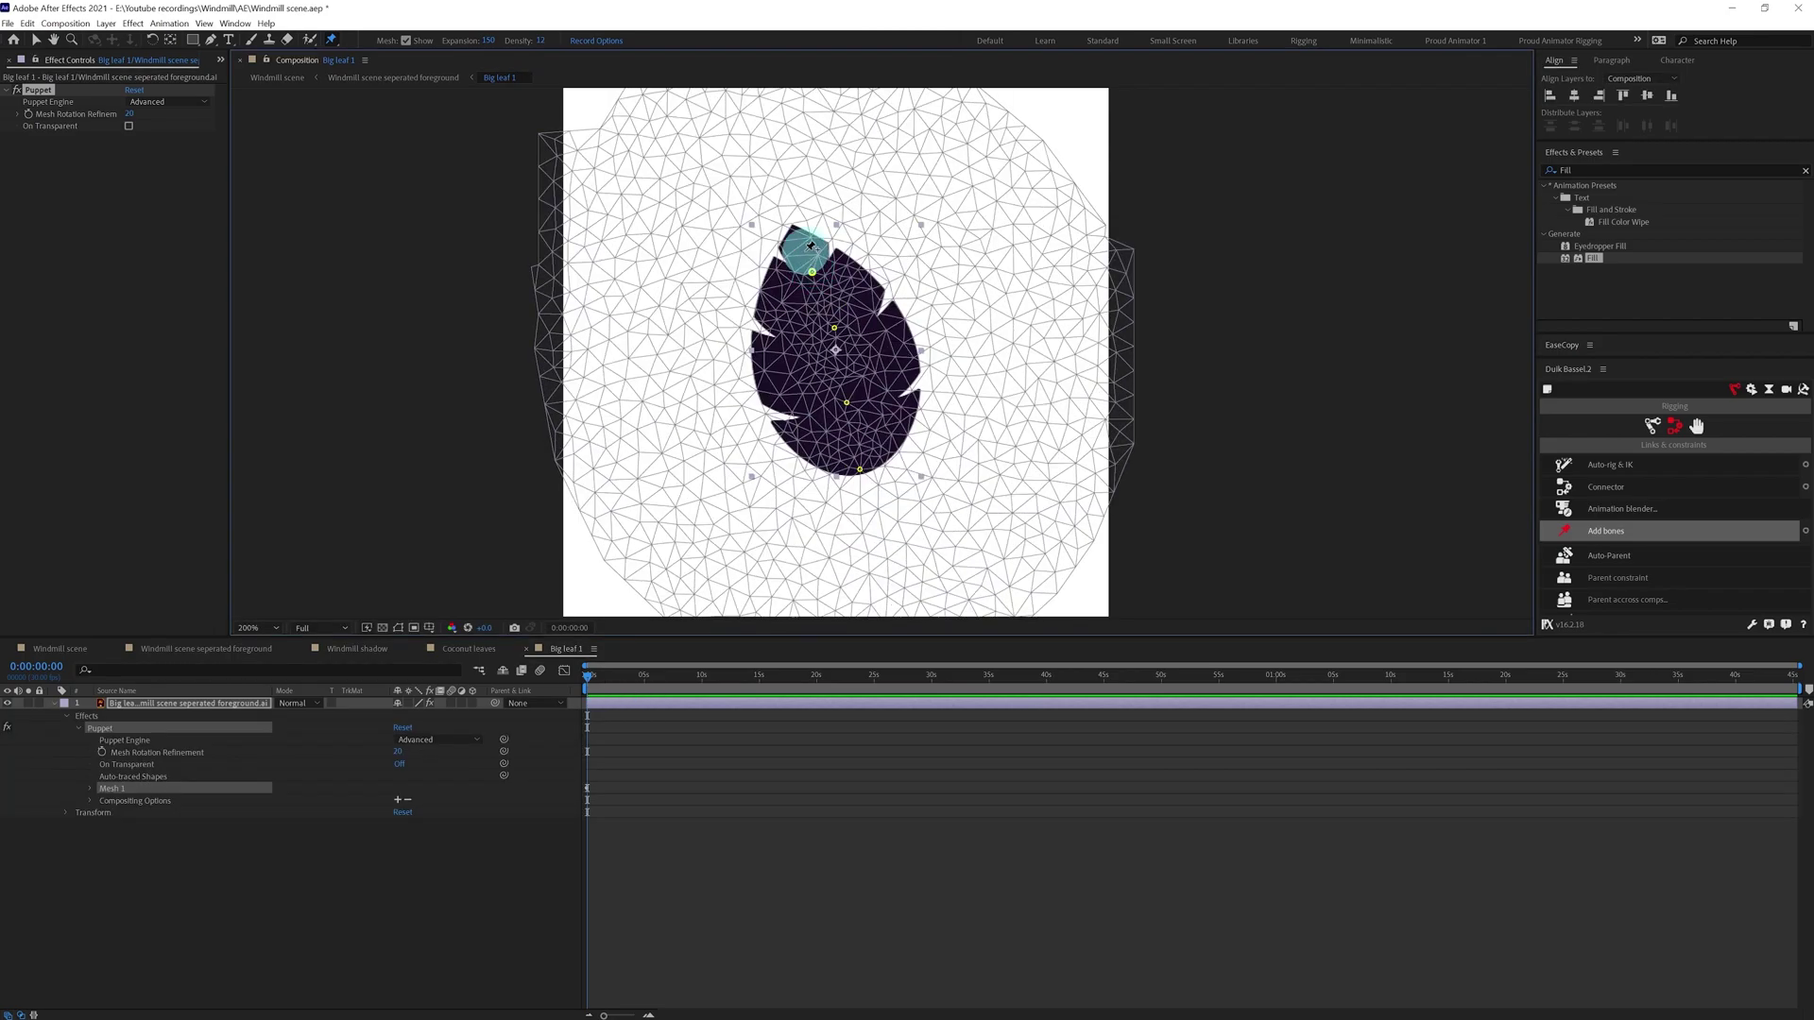
pyautogui.click(792, 224)
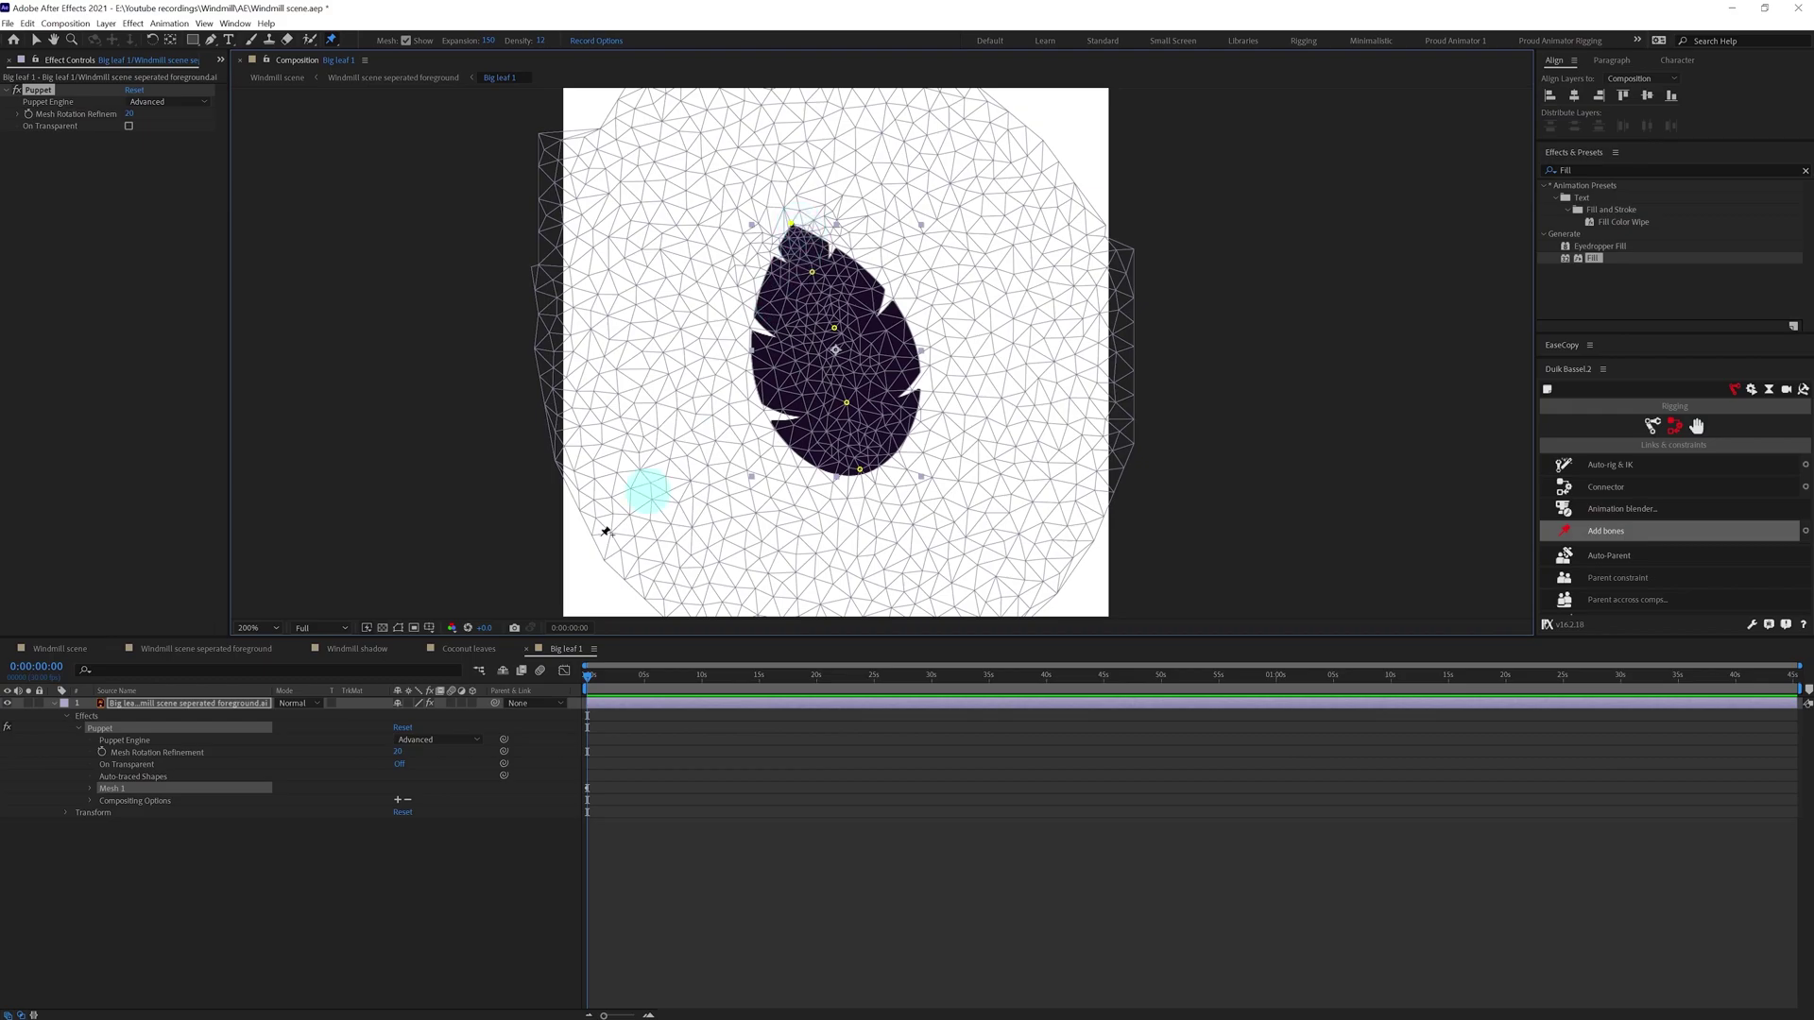
# Create Duik bones from the Puppet effect's pins on the big leaf.
pyautogui.click(113, 725)
pyautogui.click(1528, 599)
pyautogui.click(1596, 531)
# Rename the five bone layers 1 to 5 from base to tip and parent each bone to the next lower-numbered one.
pyautogui.click(180, 752)
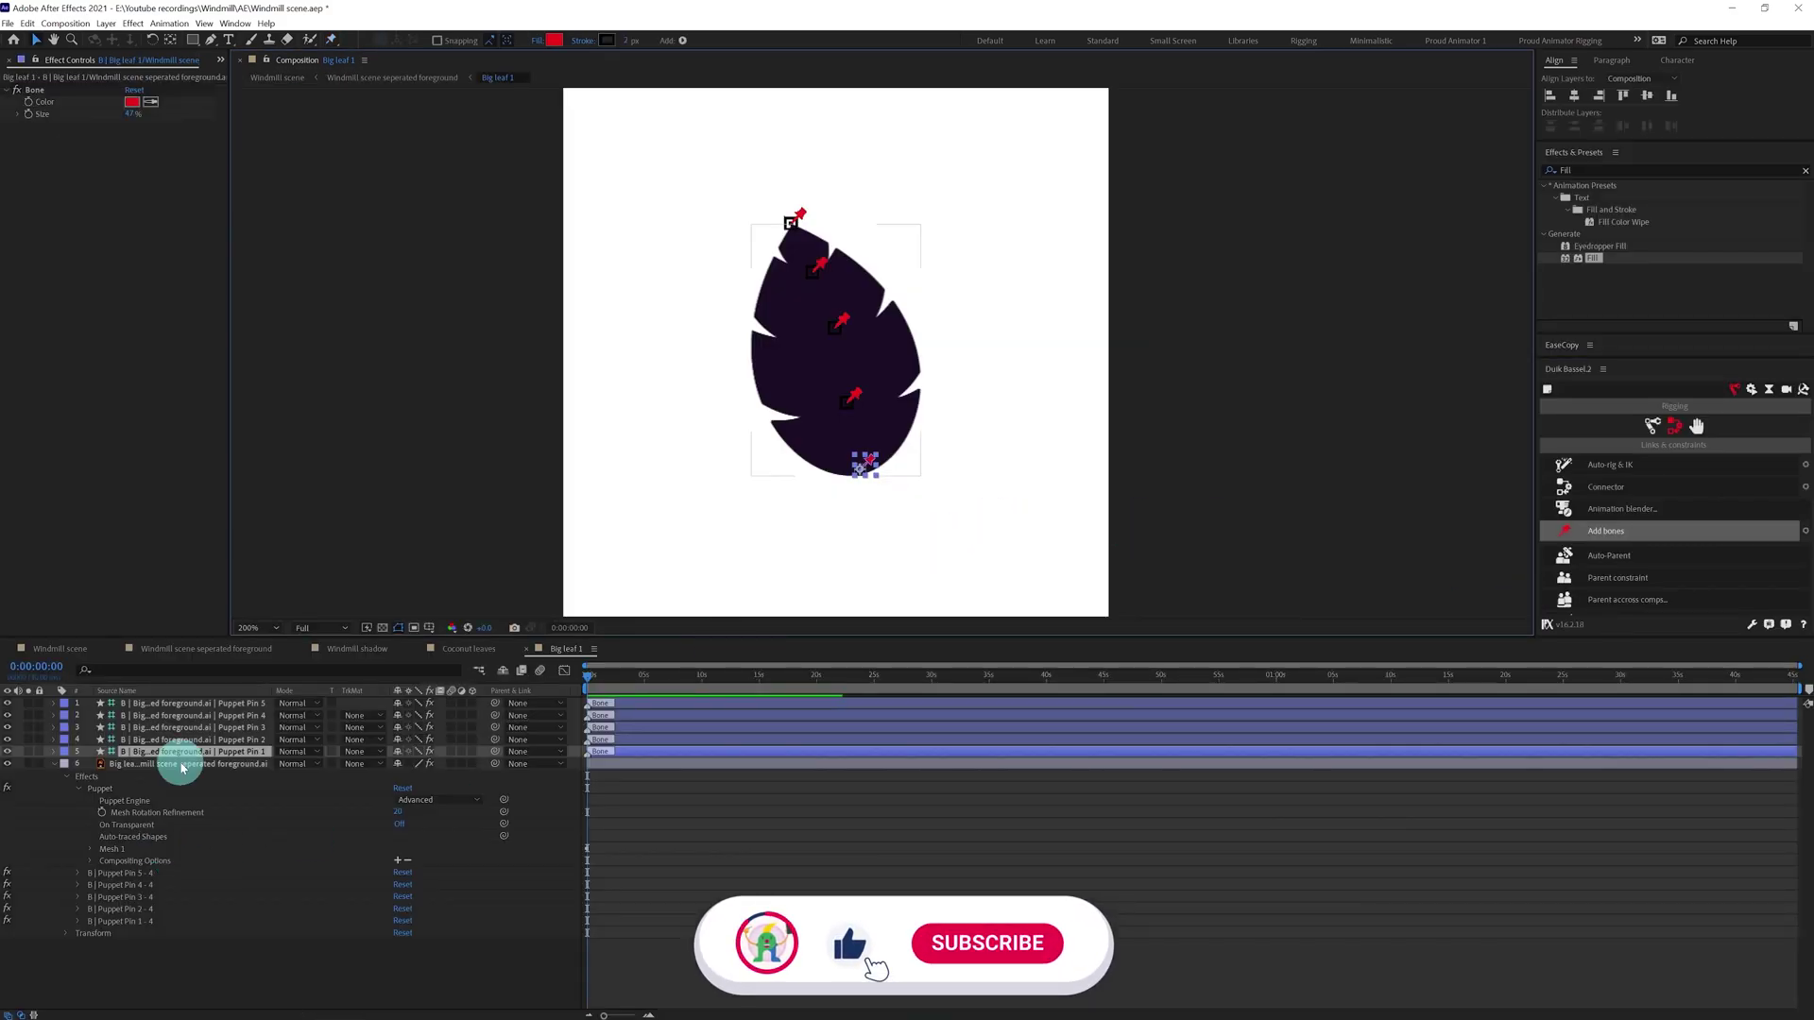
pyautogui.press('Return')
pyautogui.write('1')
pyautogui.press('Return')
pyautogui.hotkey('ctrl', 'Up')
pyautogui.press('Return')
pyautogui.write('2')
pyautogui.press('Return')
pyautogui.hotkey('ctrl', 'Up')
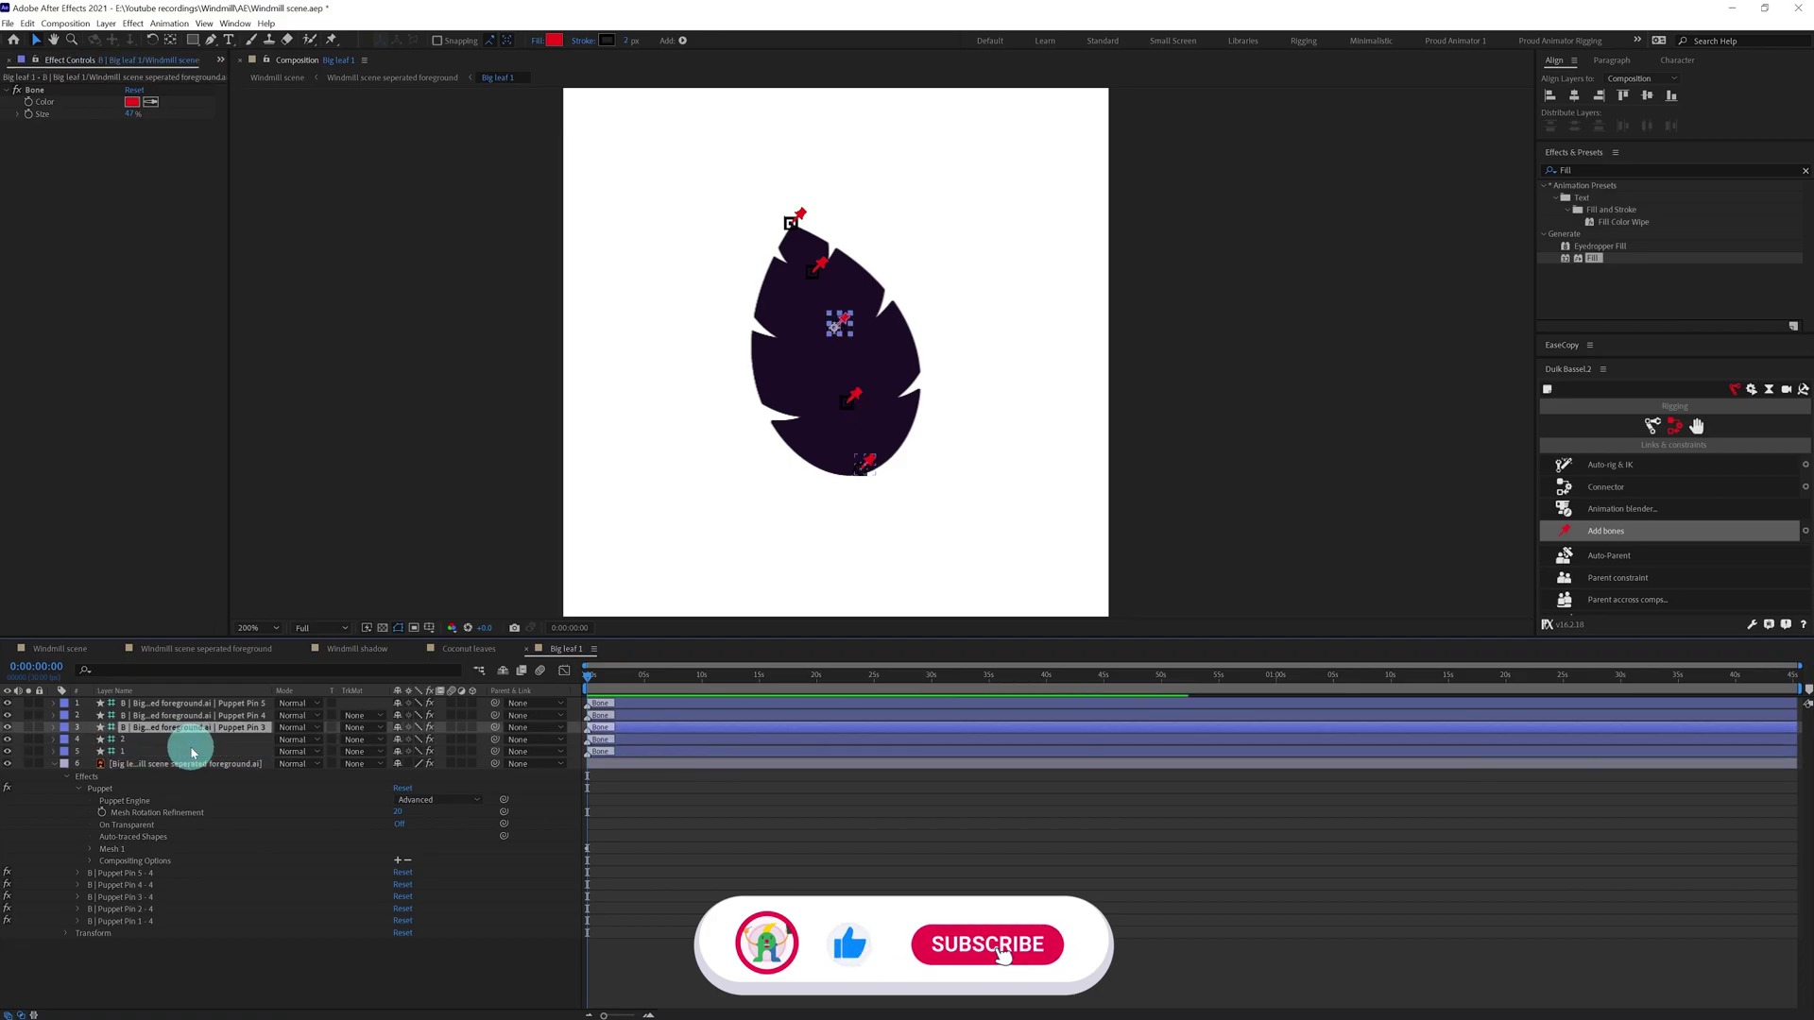
pyautogui.hotkey('ctrl', 'Up')
pyautogui.press('Return')
pyautogui.write('5')
pyautogui.press('Return')
pyautogui.moveTo(495, 704); pyautogui.dragTo(494, 730)
pyautogui.moveTo(494, 728); pyautogui.dragTo(495, 753)
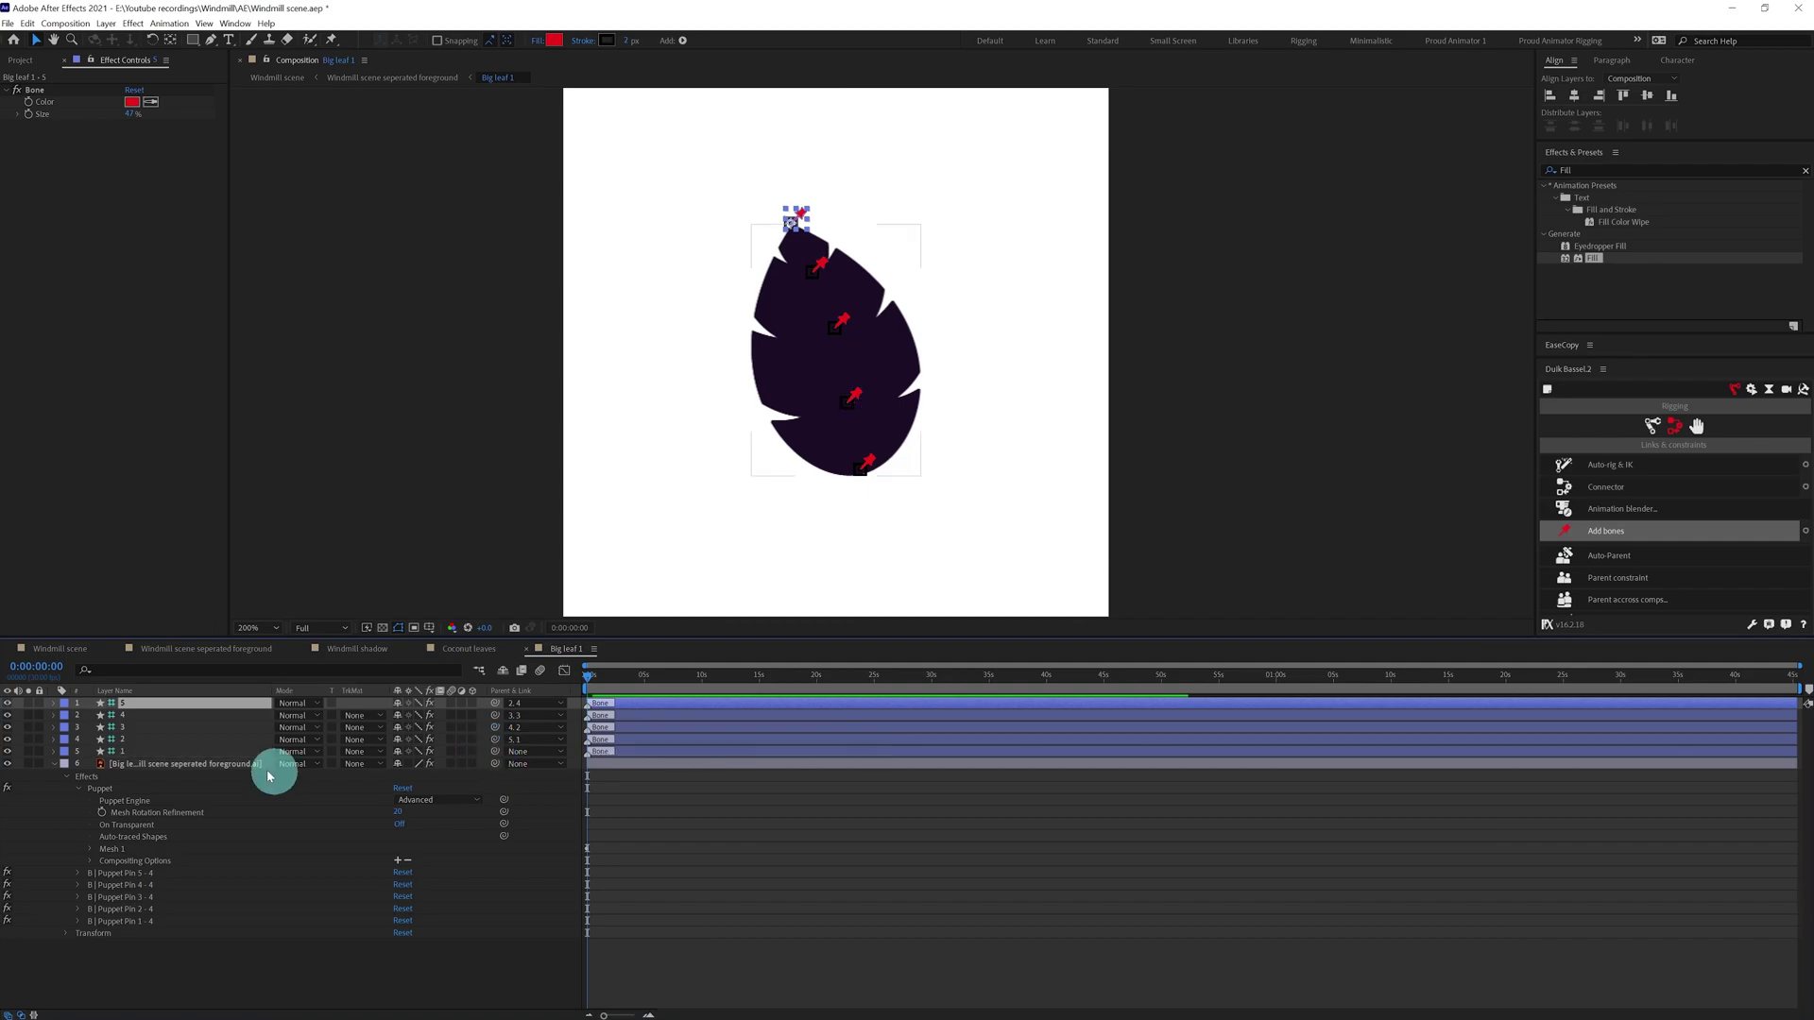
# Copy the rotation keyframes of bone 5 in the C leaf 1 composition onto bone 1 of Big leaf 1 and preview.
pyautogui.click(182, 753)
pyautogui.click(502, 665)
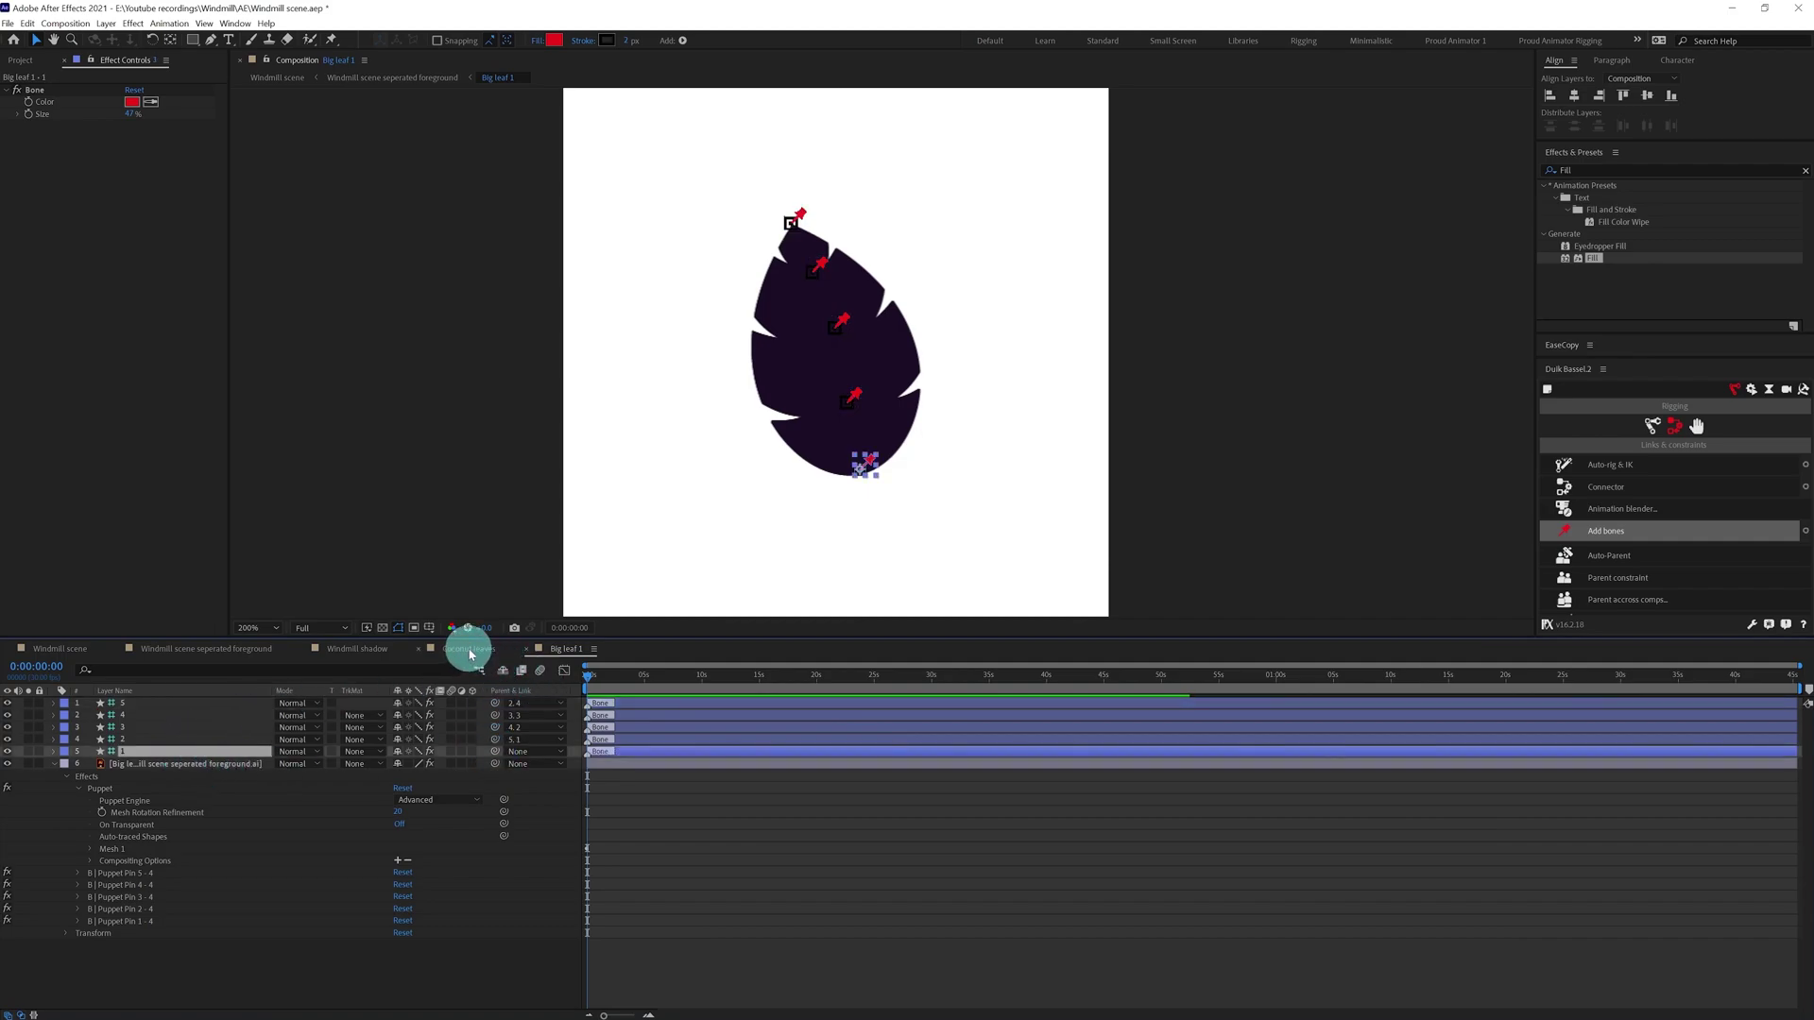
pyautogui.click(469, 652)
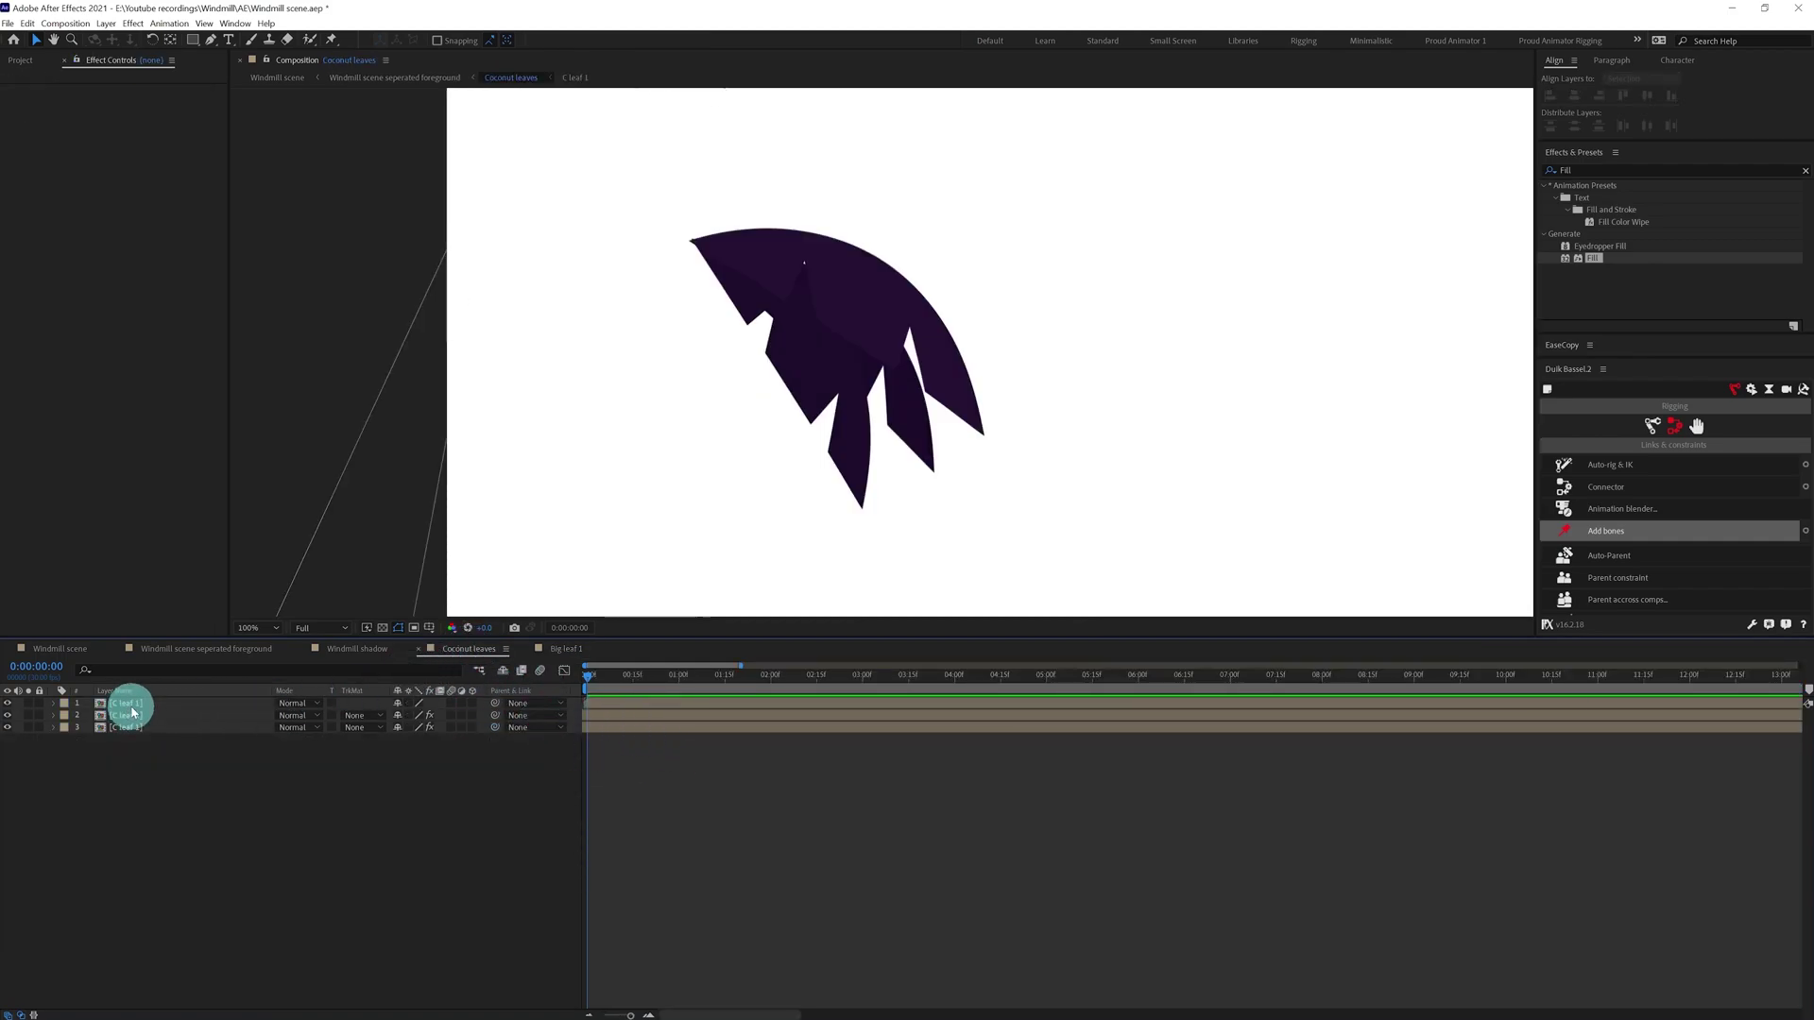
pyautogui.doubleClick(132, 712)
pyautogui.click(137, 751)
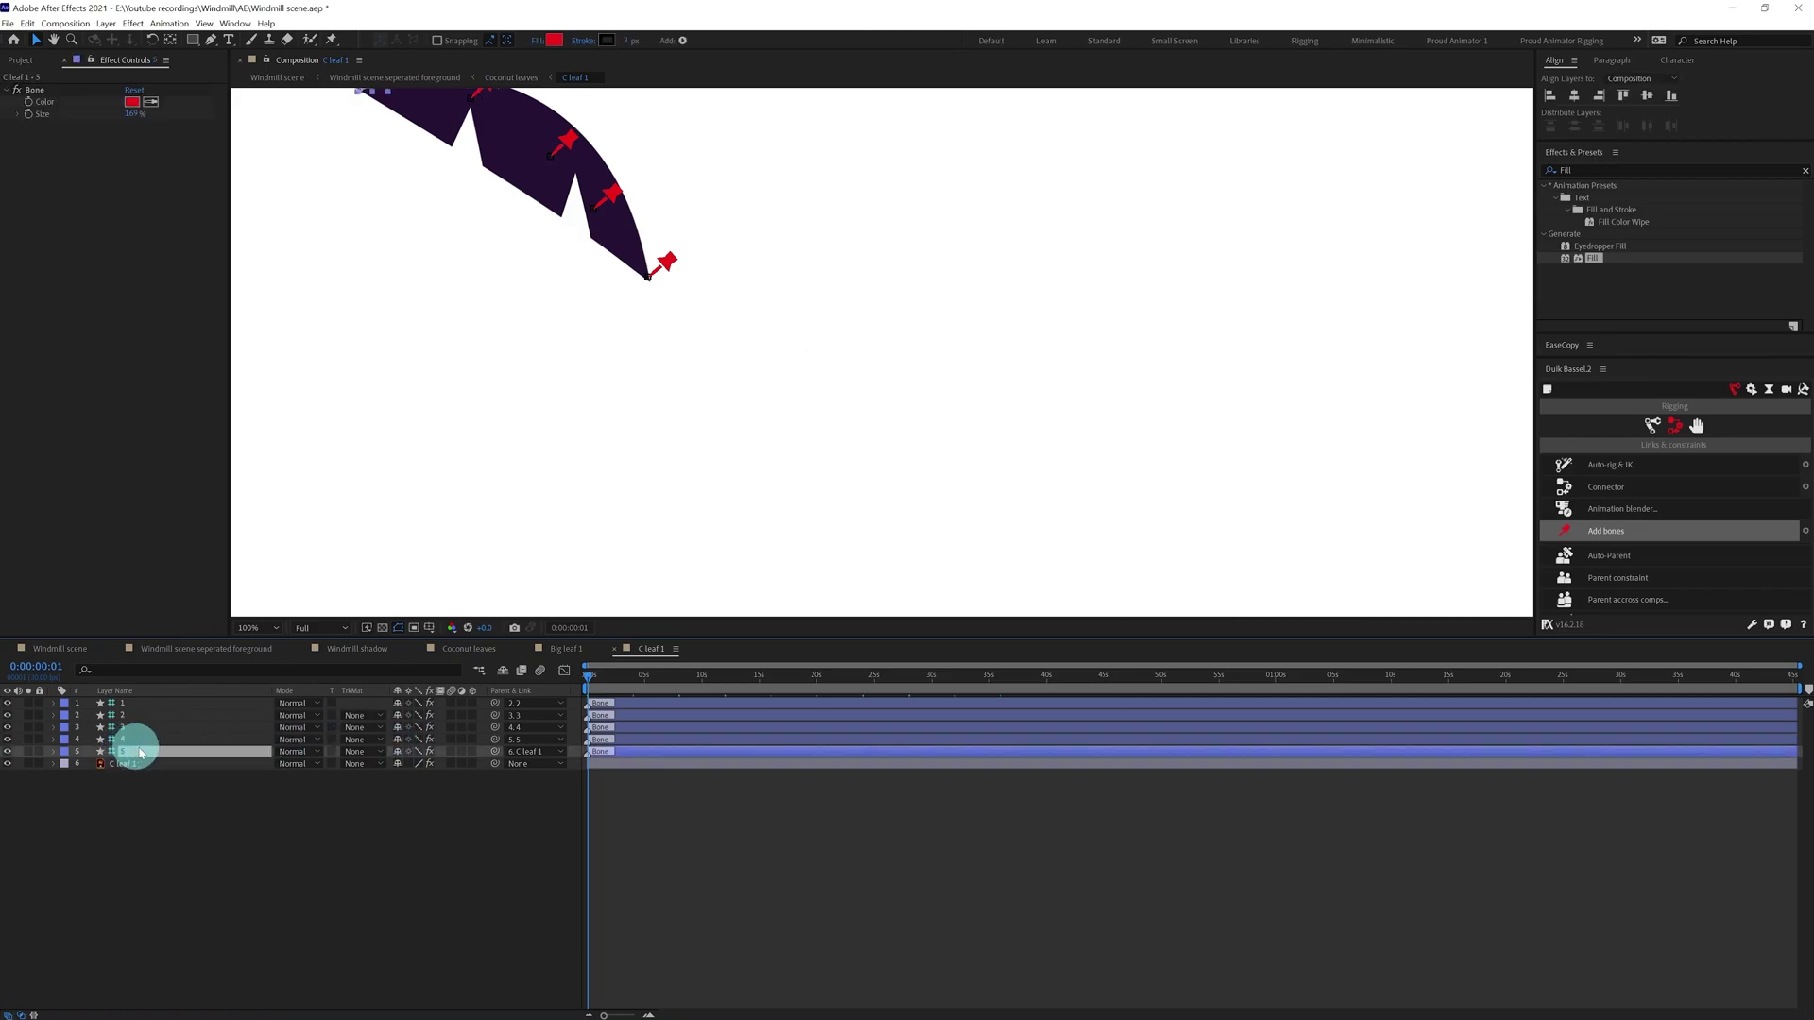
pyautogui.press('u')
pyautogui.click(142, 764)
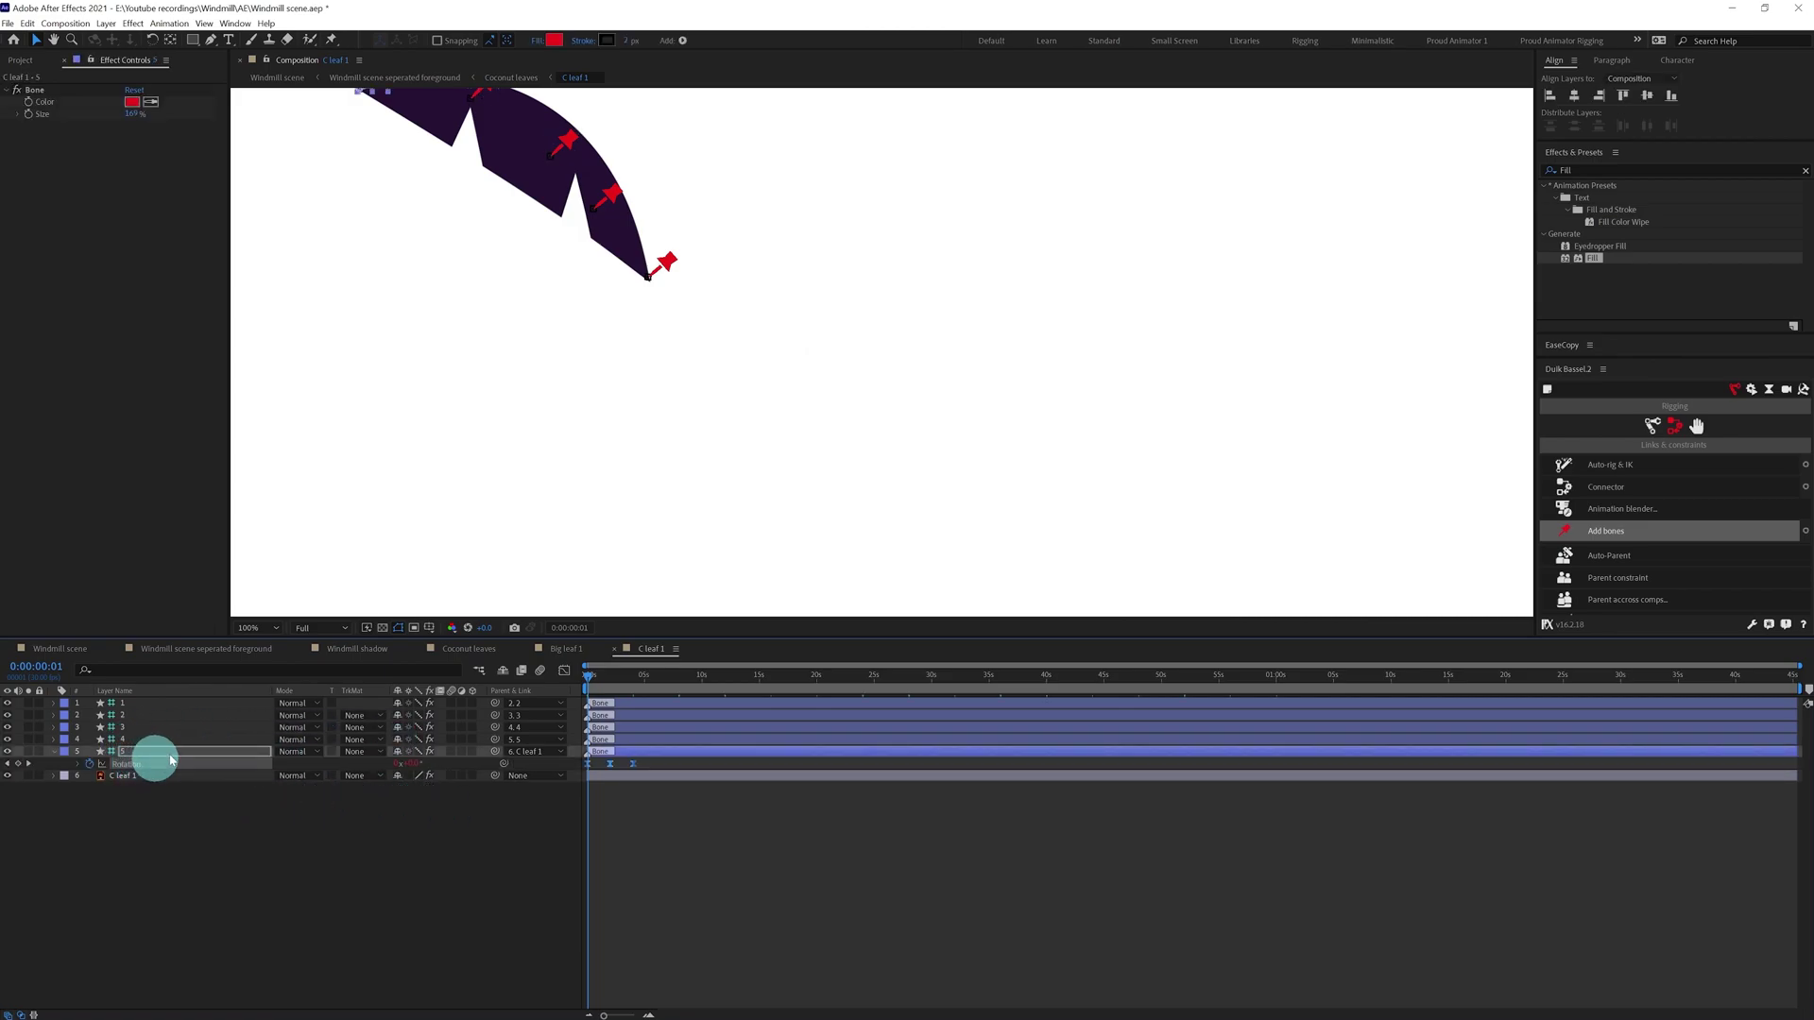
pyautogui.click(567, 649)
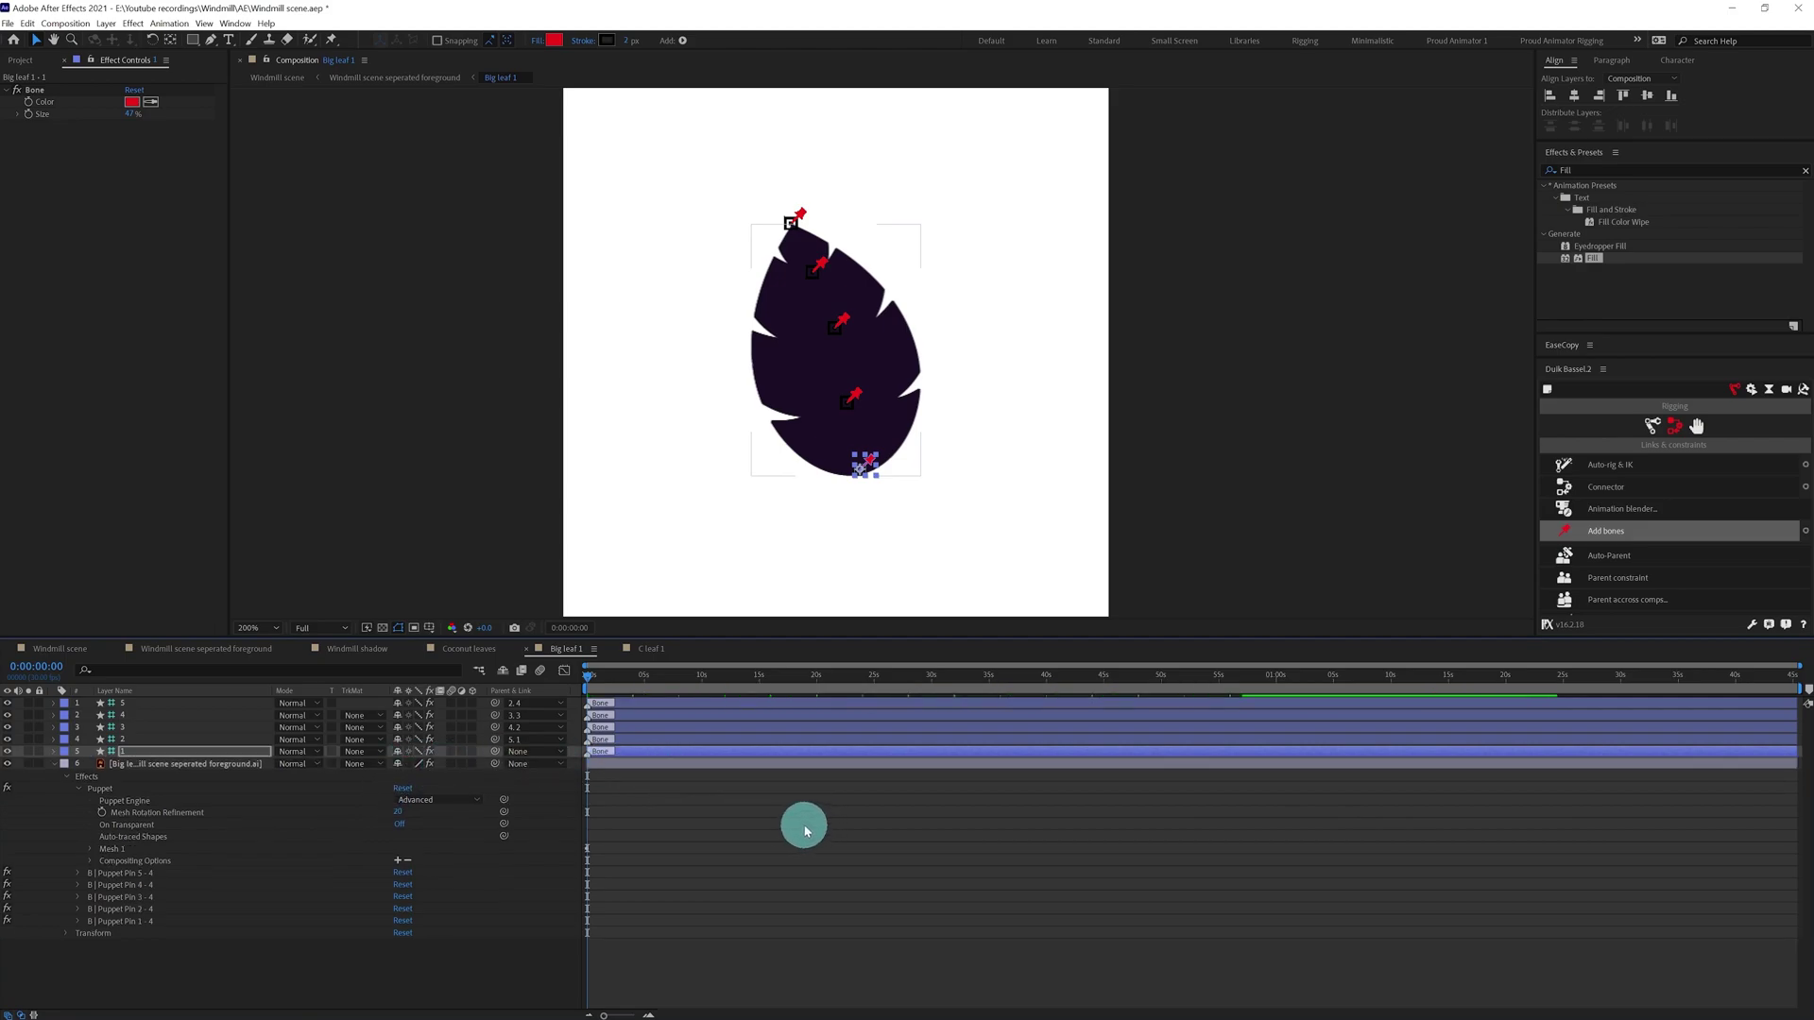
pyautogui.press('u')
pyautogui.press('space')
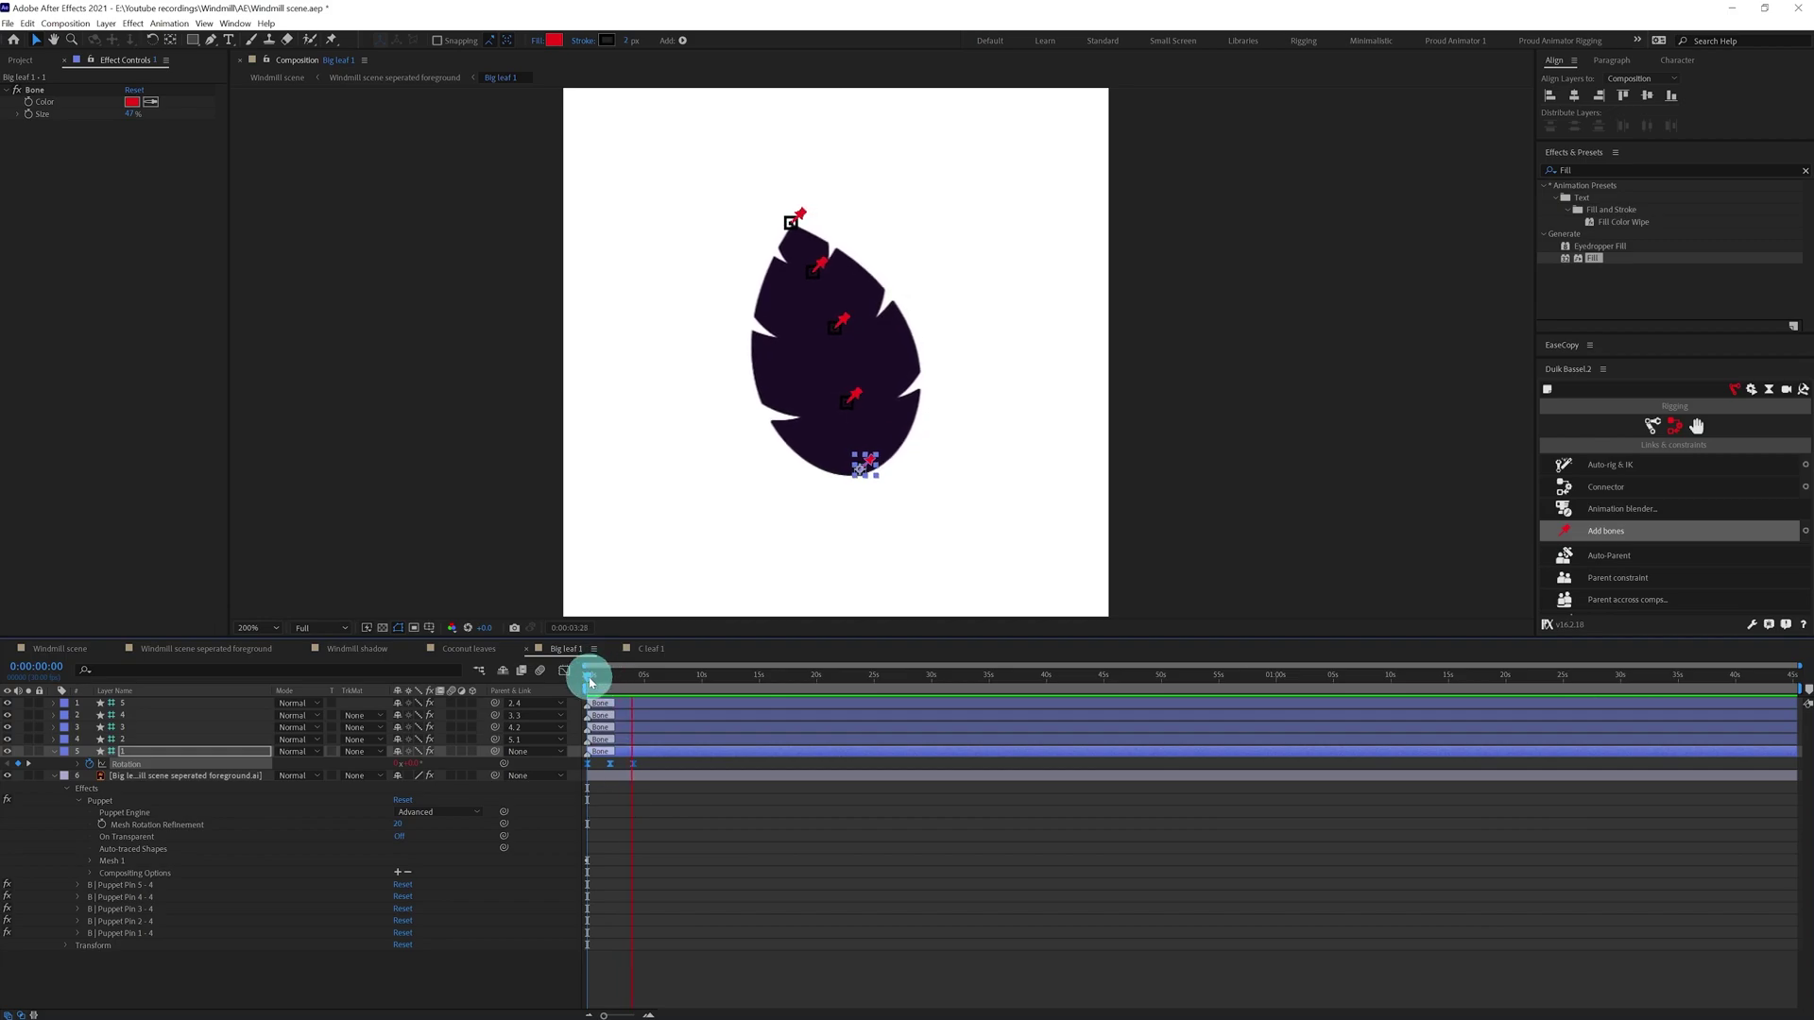
# Paste bone 1's rotation keyframes onto bones 2, 3 and 4 of the Big leaf 1 composition.
pyautogui.click(636, 778)
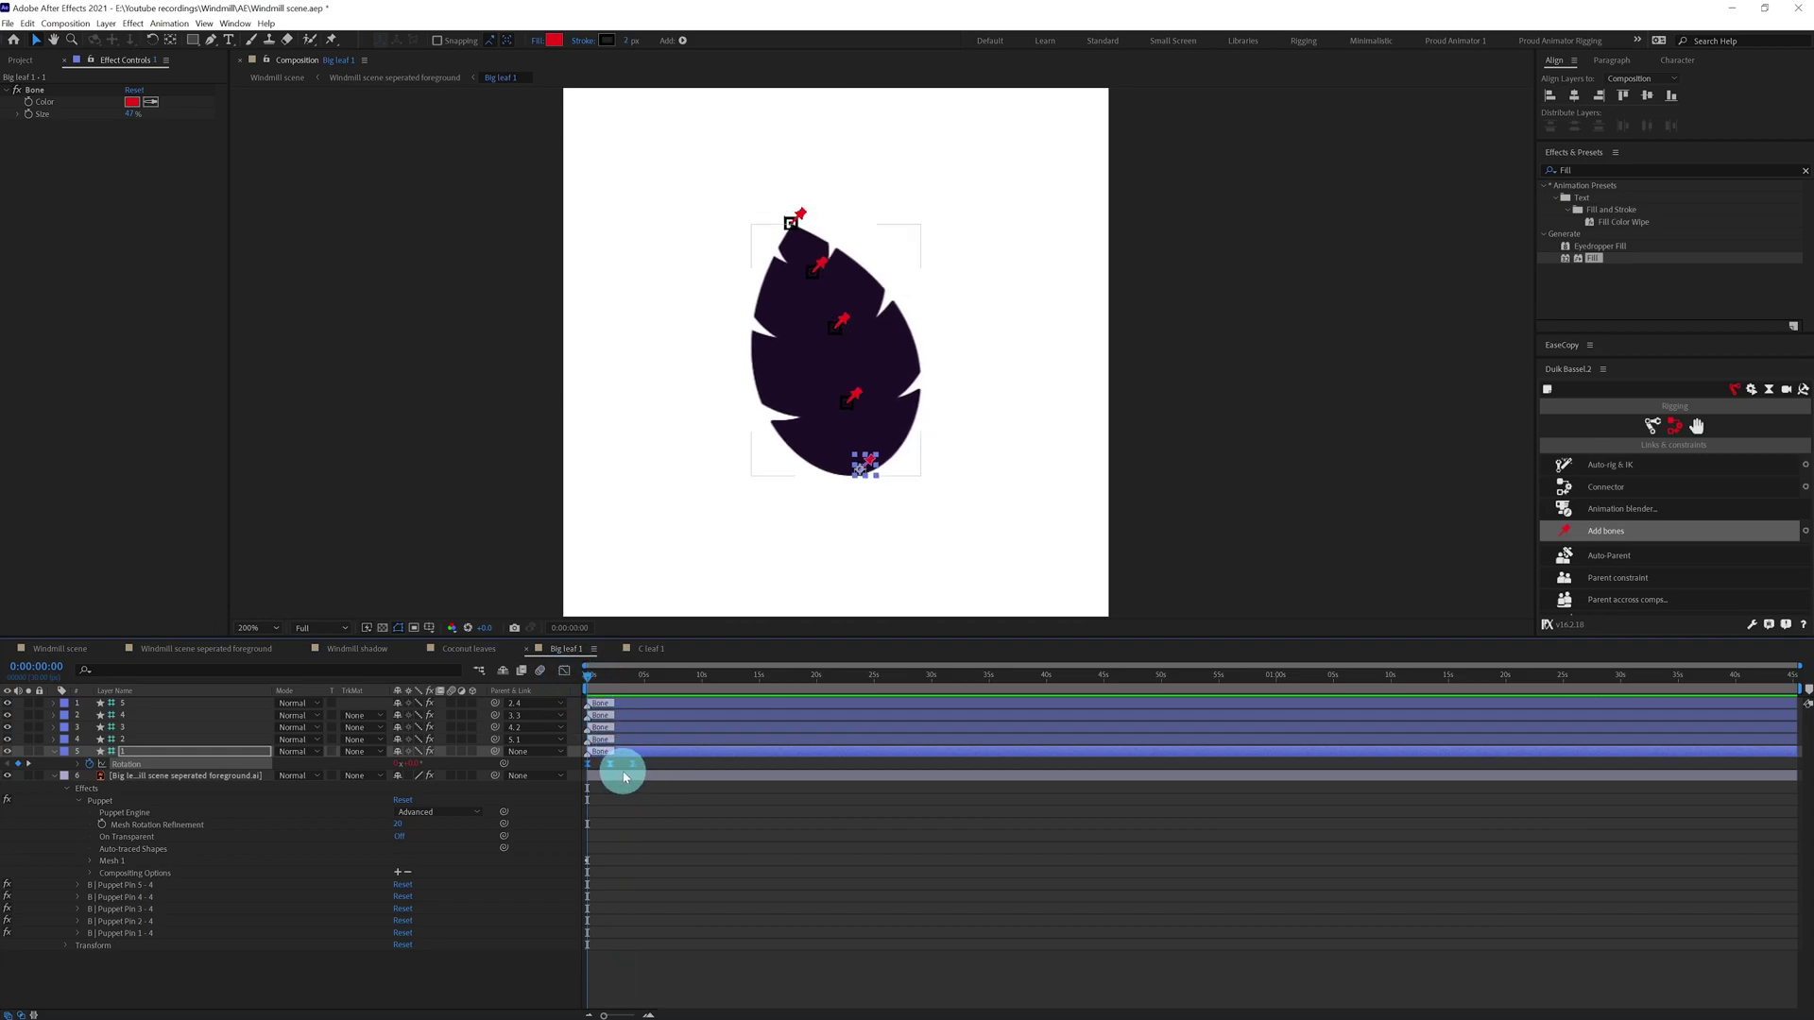
pyautogui.click(161, 753)
pyautogui.click(131, 741)
pyautogui.keyDown('shift'); pyautogui.click(139, 716); pyautogui.keyUp('shift')
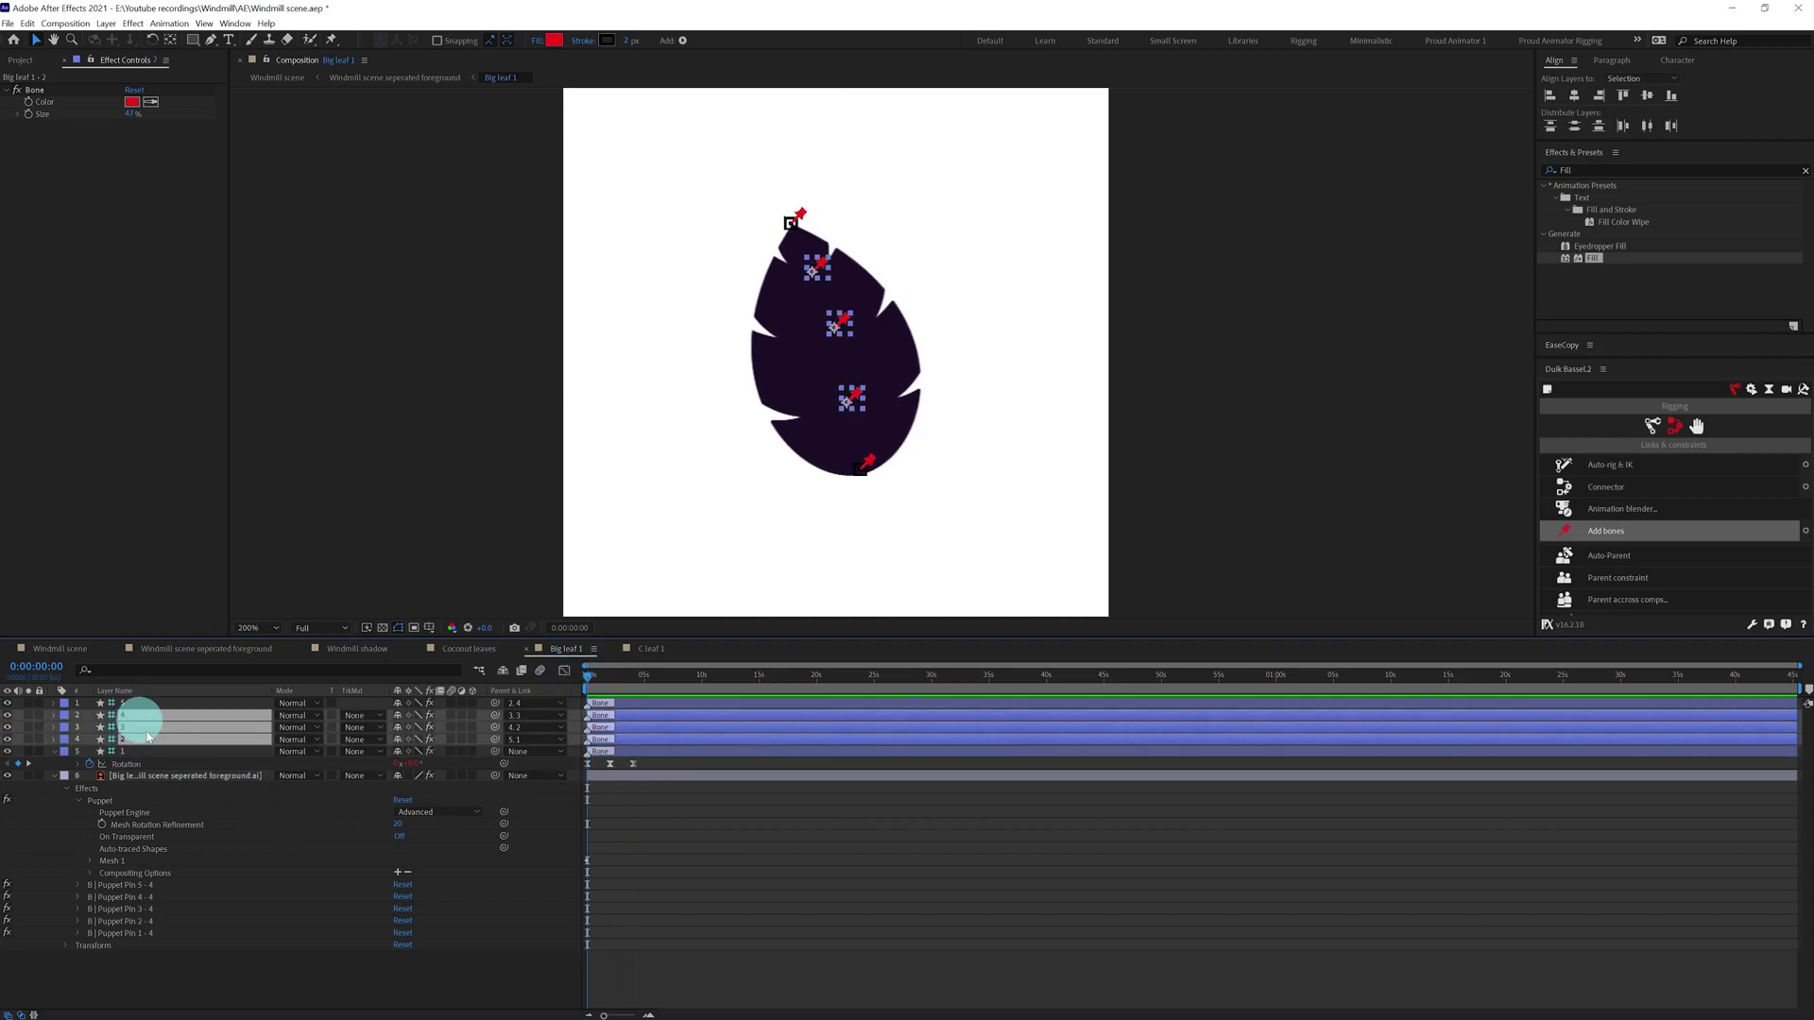
pyautogui.hotkey('ctrl', 'v')
pyautogui.press('u')
pyautogui.press('=')
pyautogui.press('=')
pyautogui.press('=')
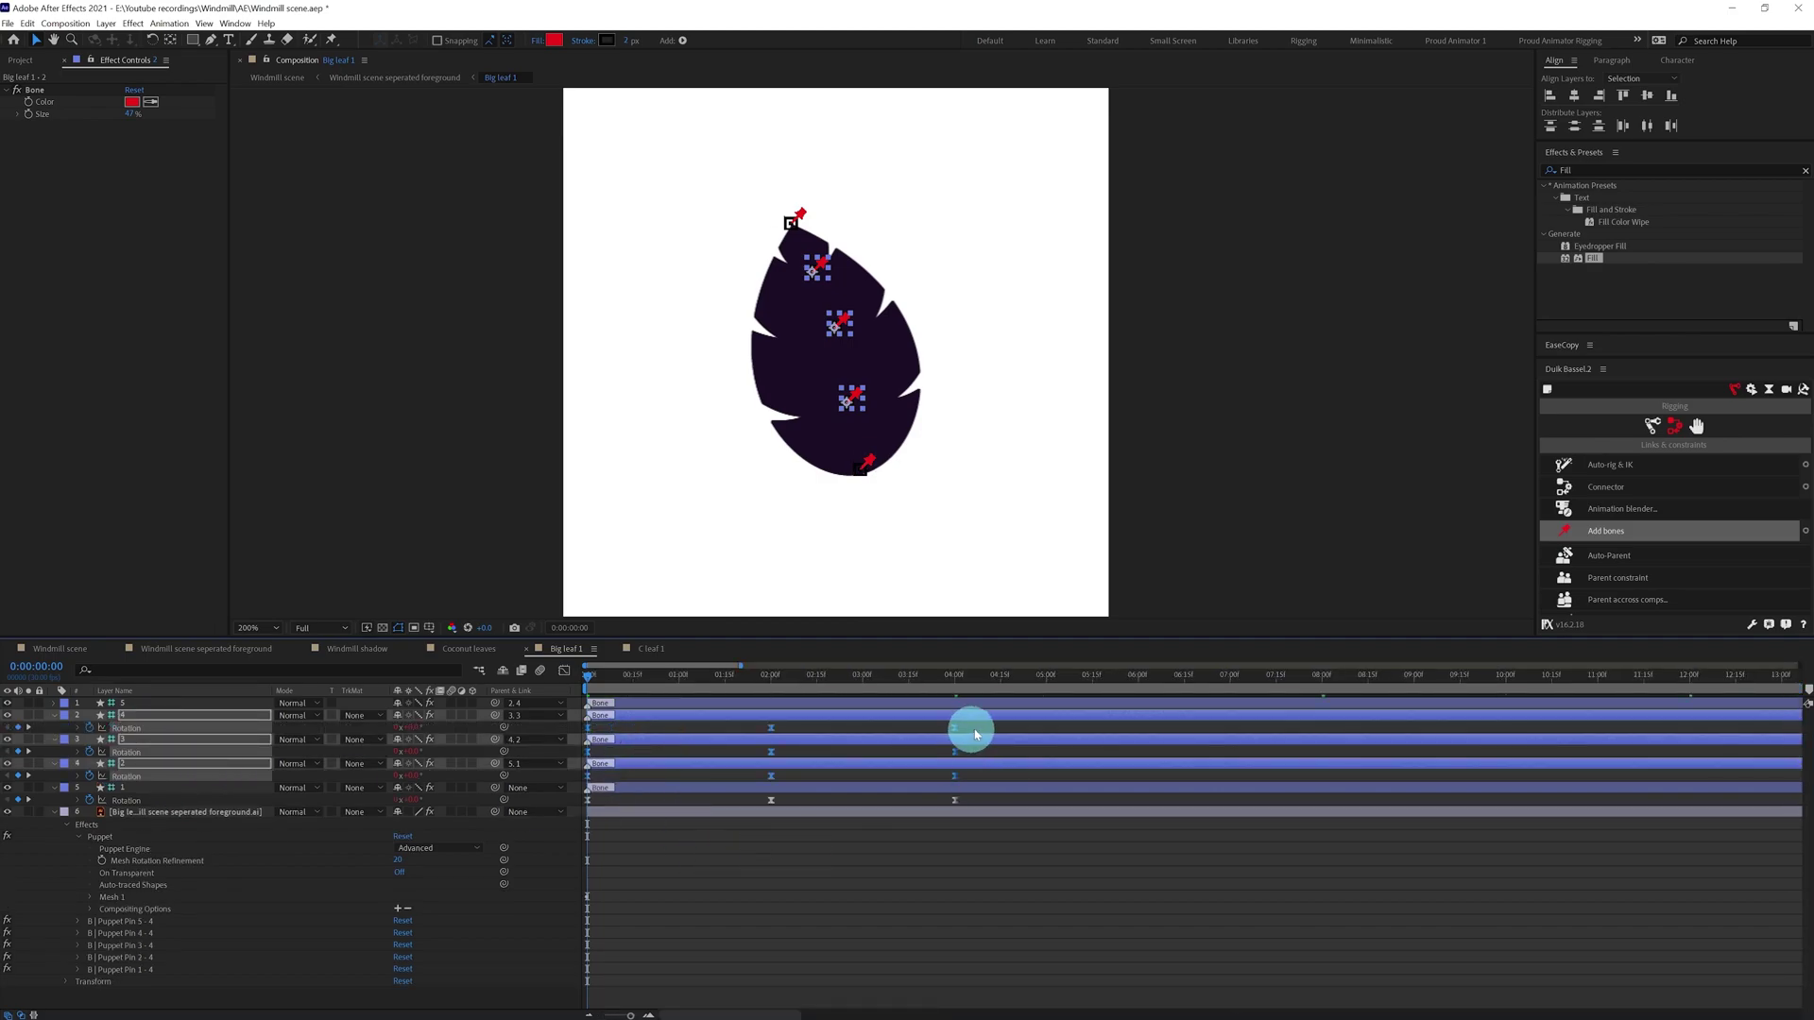
# Stagger the rotation keyframes of bones 2, 3 and 4 about 13 frames later each, and preview the leaf's sway.
pyautogui.moveTo(981, 730); pyautogui.dragTo(494, 790)
pyautogui.moveTo(626, 781); pyautogui.dragTo(663, 780)
pyautogui.moveTo(1015, 732); pyautogui.dragTo(612, 734)
pyautogui.moveTo(664, 729); pyautogui.dragTo(707, 728)
pyautogui.click(741, 731)
pyautogui.press('space')
pyautogui.press('space')
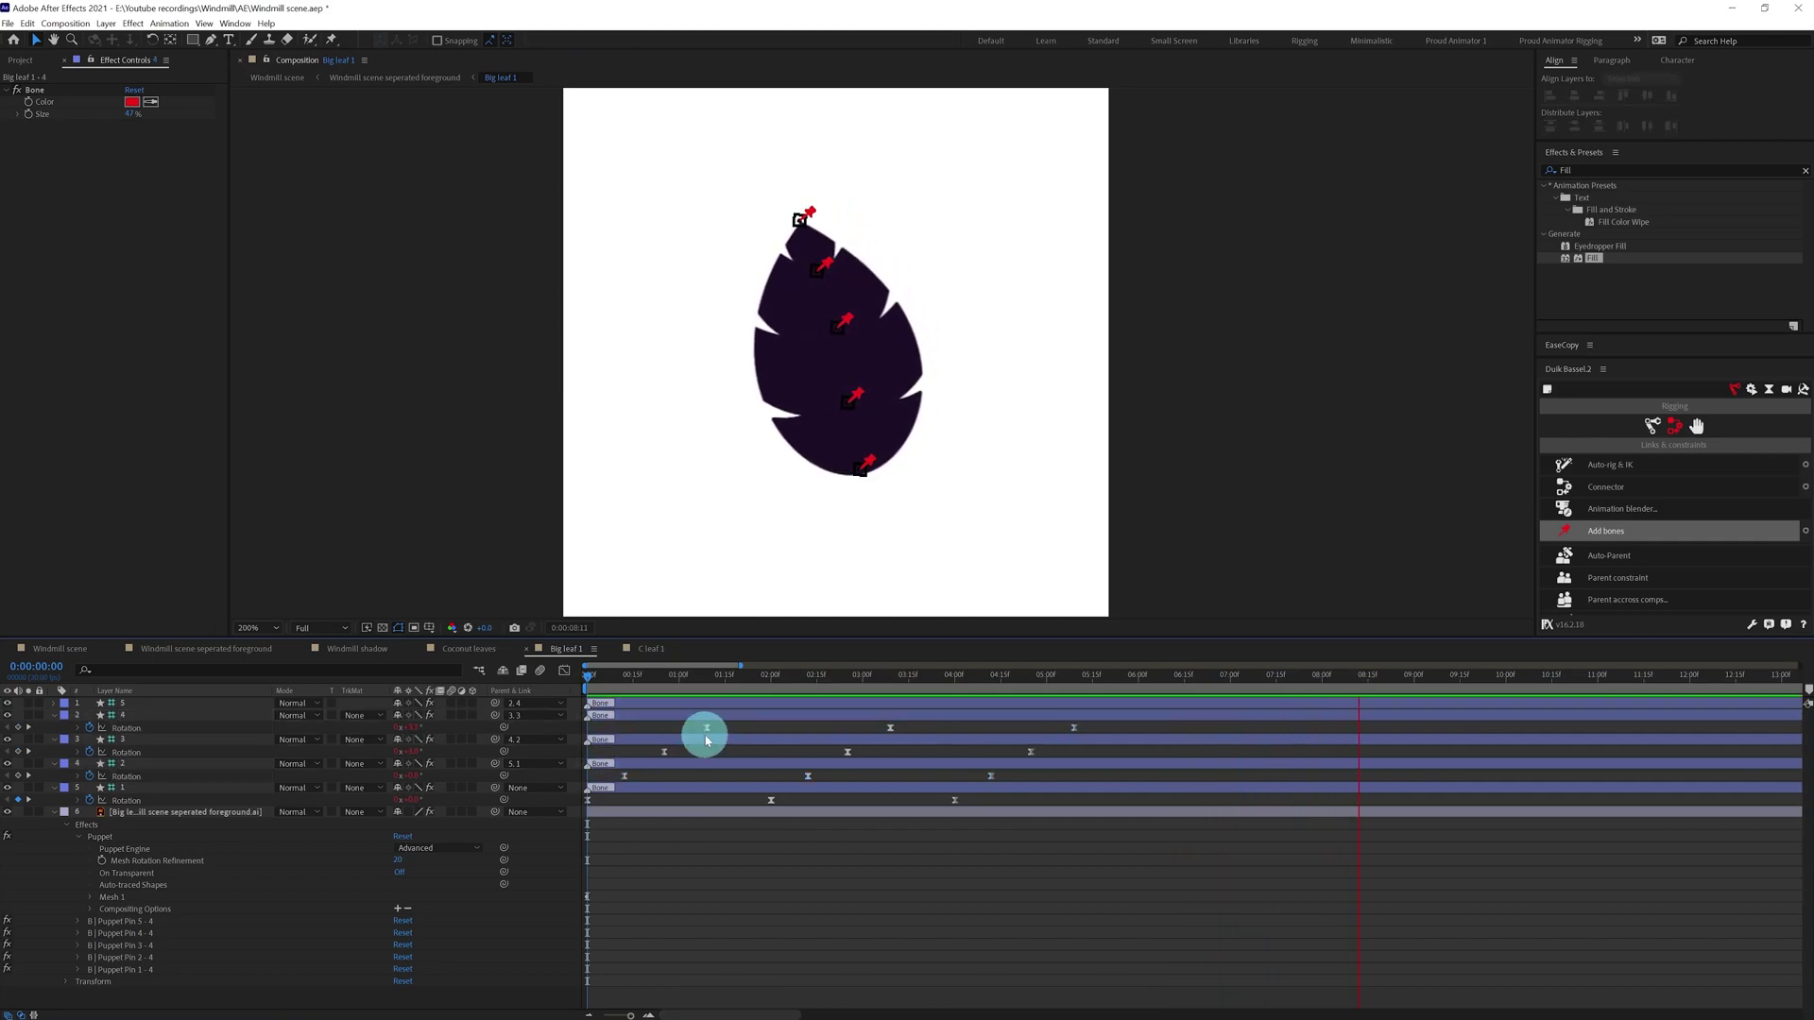
# Duplicate the Big leaf 1 layer in the Windmill scene seperated foreground composition and place the copy beneath it.
pyautogui.click(650, 649)
pyautogui.click(489, 654)
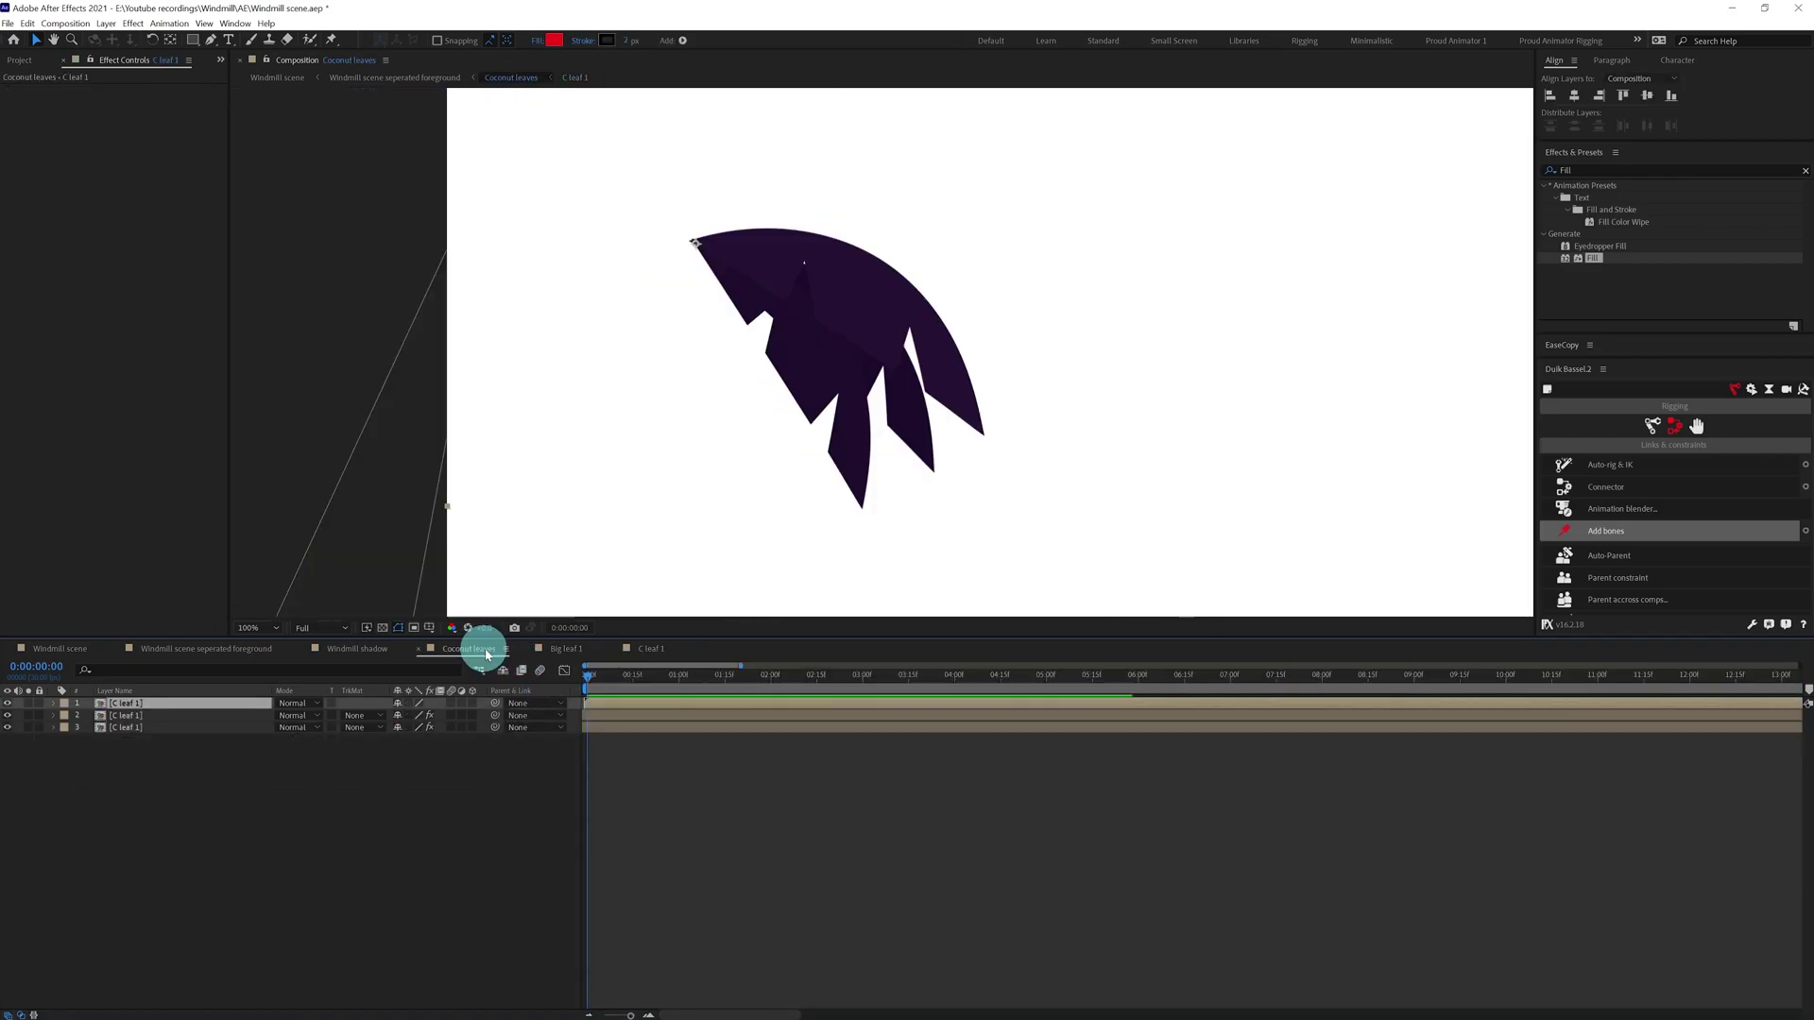
pyautogui.click(245, 651)
pyautogui.click(158, 730)
pyautogui.hotkey('ctrl', 'd')
pyautogui.moveTo(158, 733); pyautogui.dragTo(174, 745)
# Move and rotate the duplicated big leaf so it covers the original Big leaf 2.
pyautogui.scroll(1, 761, 535)
pyautogui.moveTo(761, 535); pyautogui.dragTo(776, 95)
pyautogui.moveTo(566, 245); pyautogui.dragTo(711, 219)
pyautogui.click(156, 26)
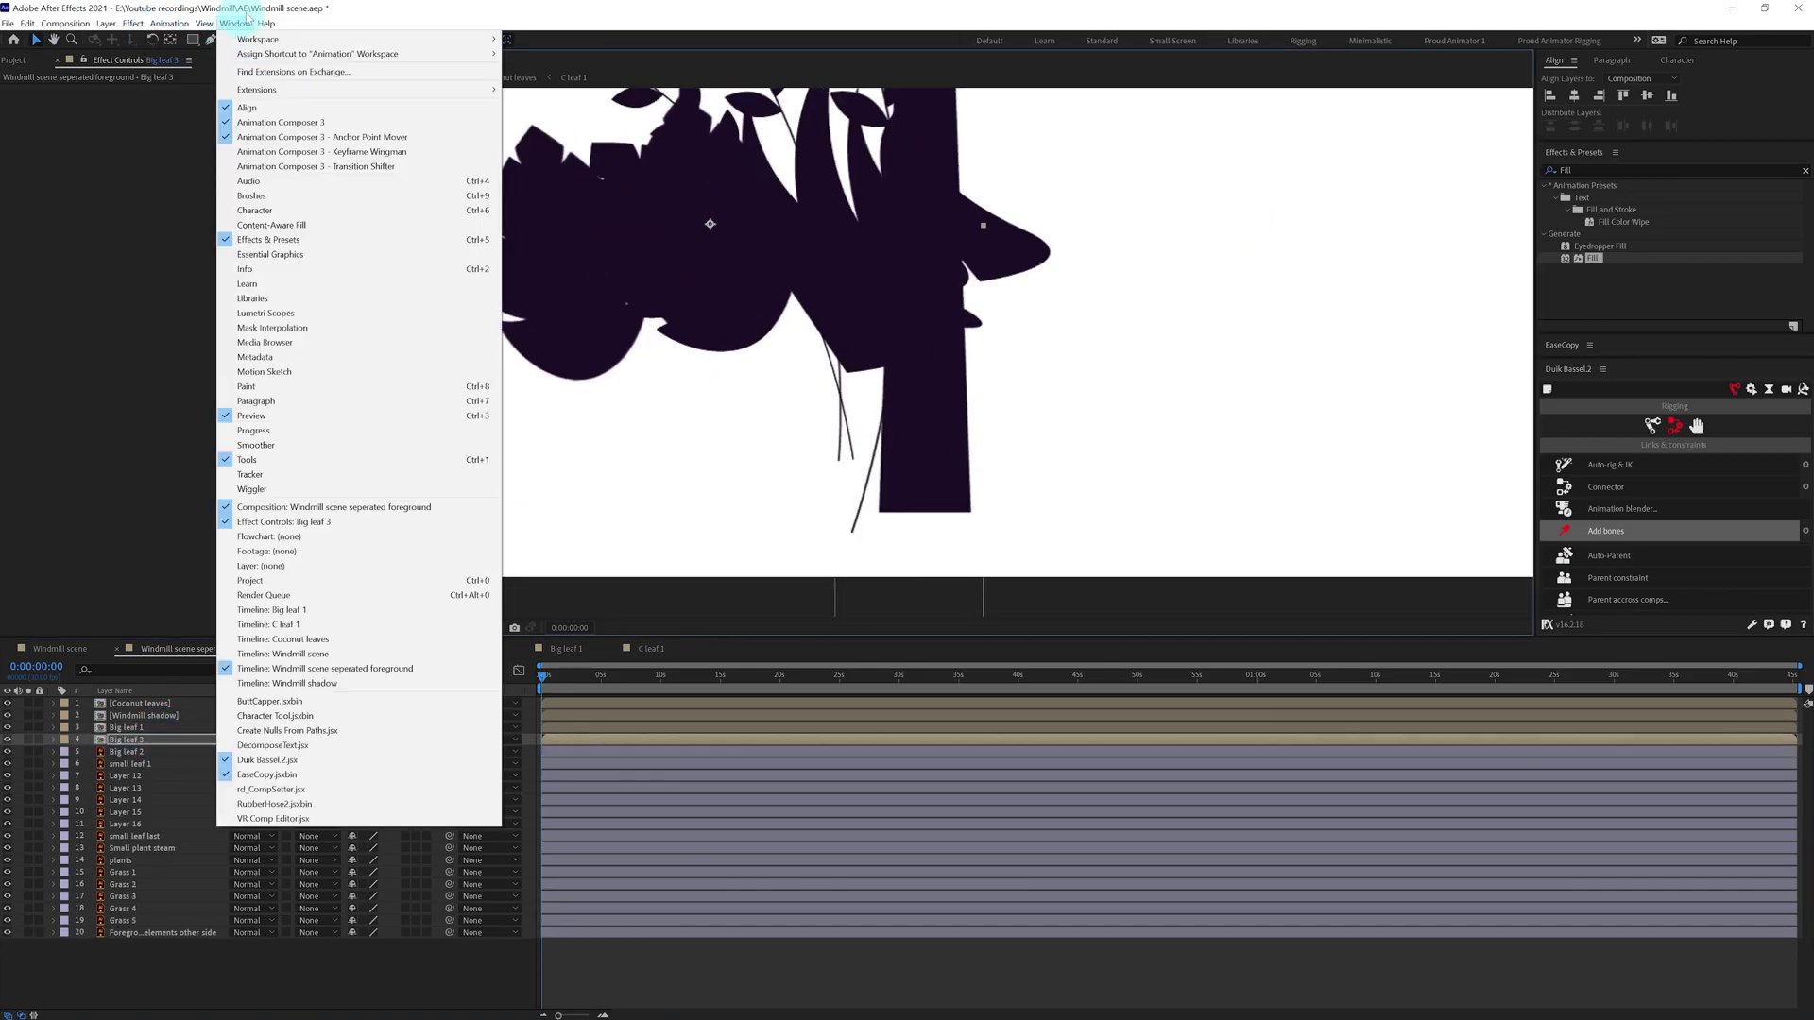
pyautogui.click(153, 39)
pyautogui.moveTo(696, 179); pyautogui.dragTo(646, 160)
pyautogui.press('v')
pyautogui.moveTo(759, 244); pyautogui.dragTo(728, 255)
# Delete the original Big leaf 2 layer and shift the duplicated leaf layer slightly earlier in time.
pyautogui.click(151, 752)
pyautogui.press('Delete')
pyautogui.click(146, 741)
pyautogui.moveTo(601, 738); pyautogui.dragTo(592, 738)
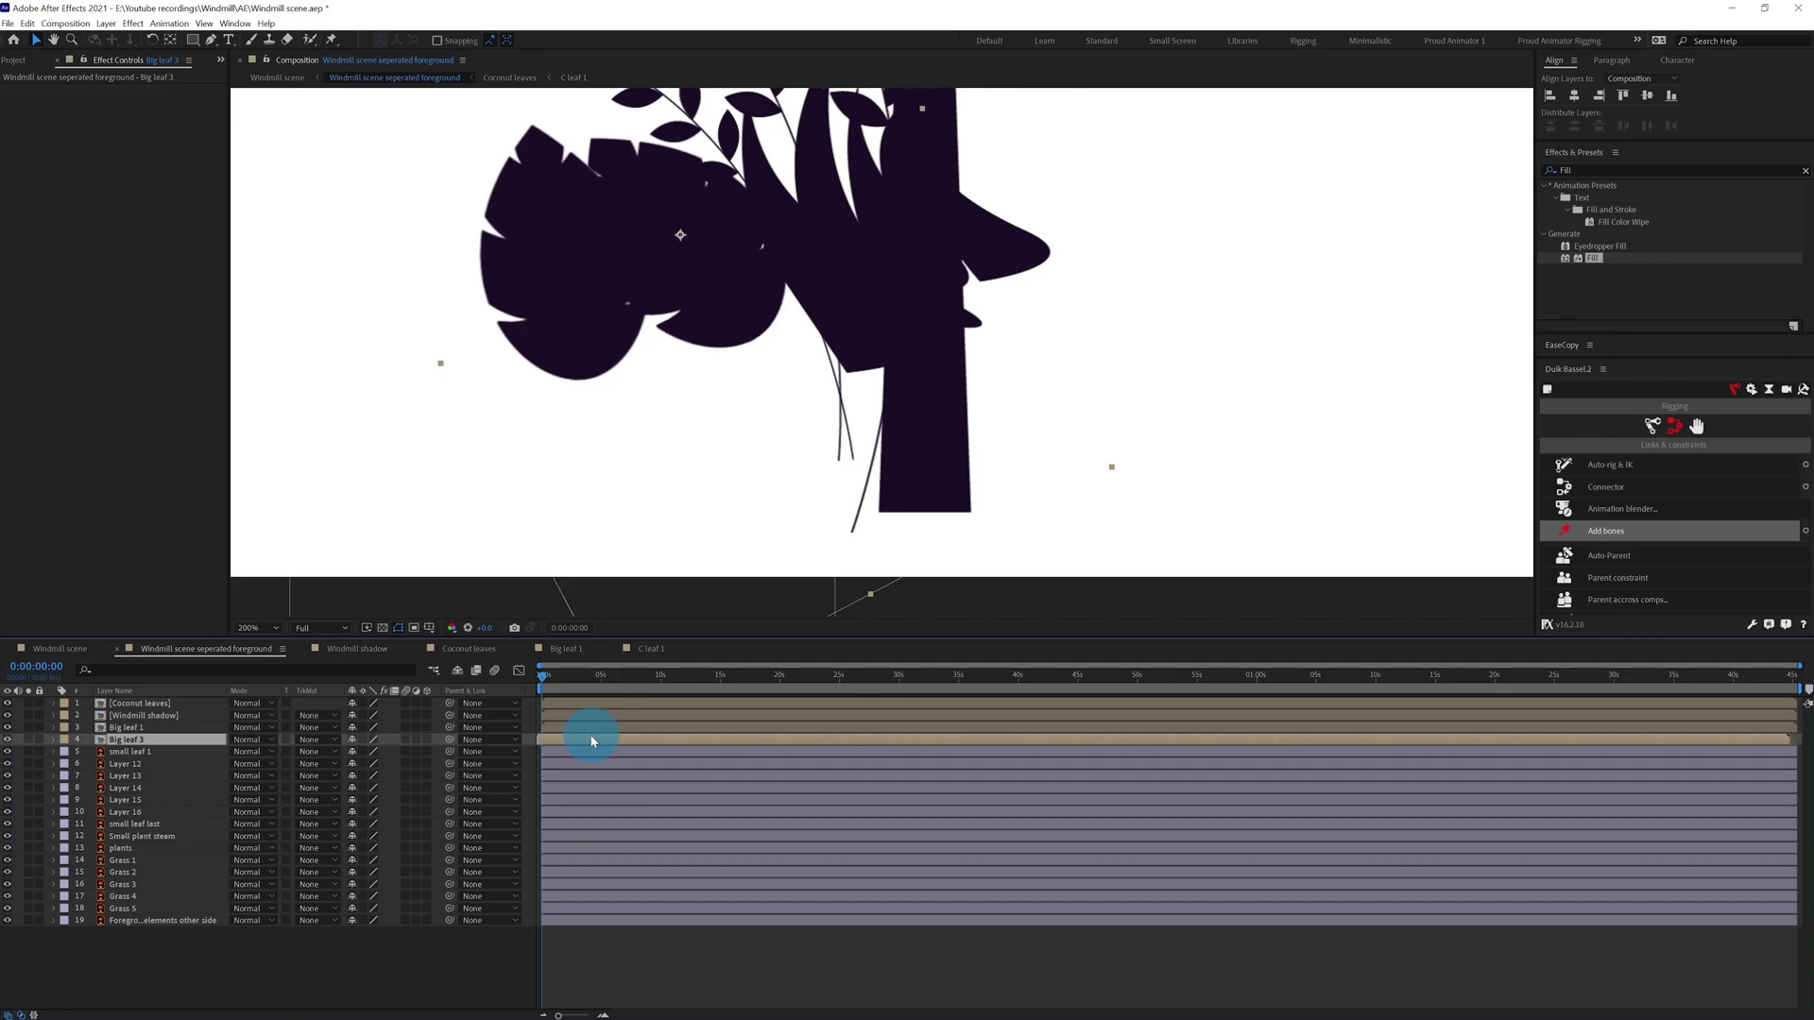
pyautogui.click(593, 979)
pyautogui.scroll(-2, 690, 338)
pyautogui.click(538, 494)
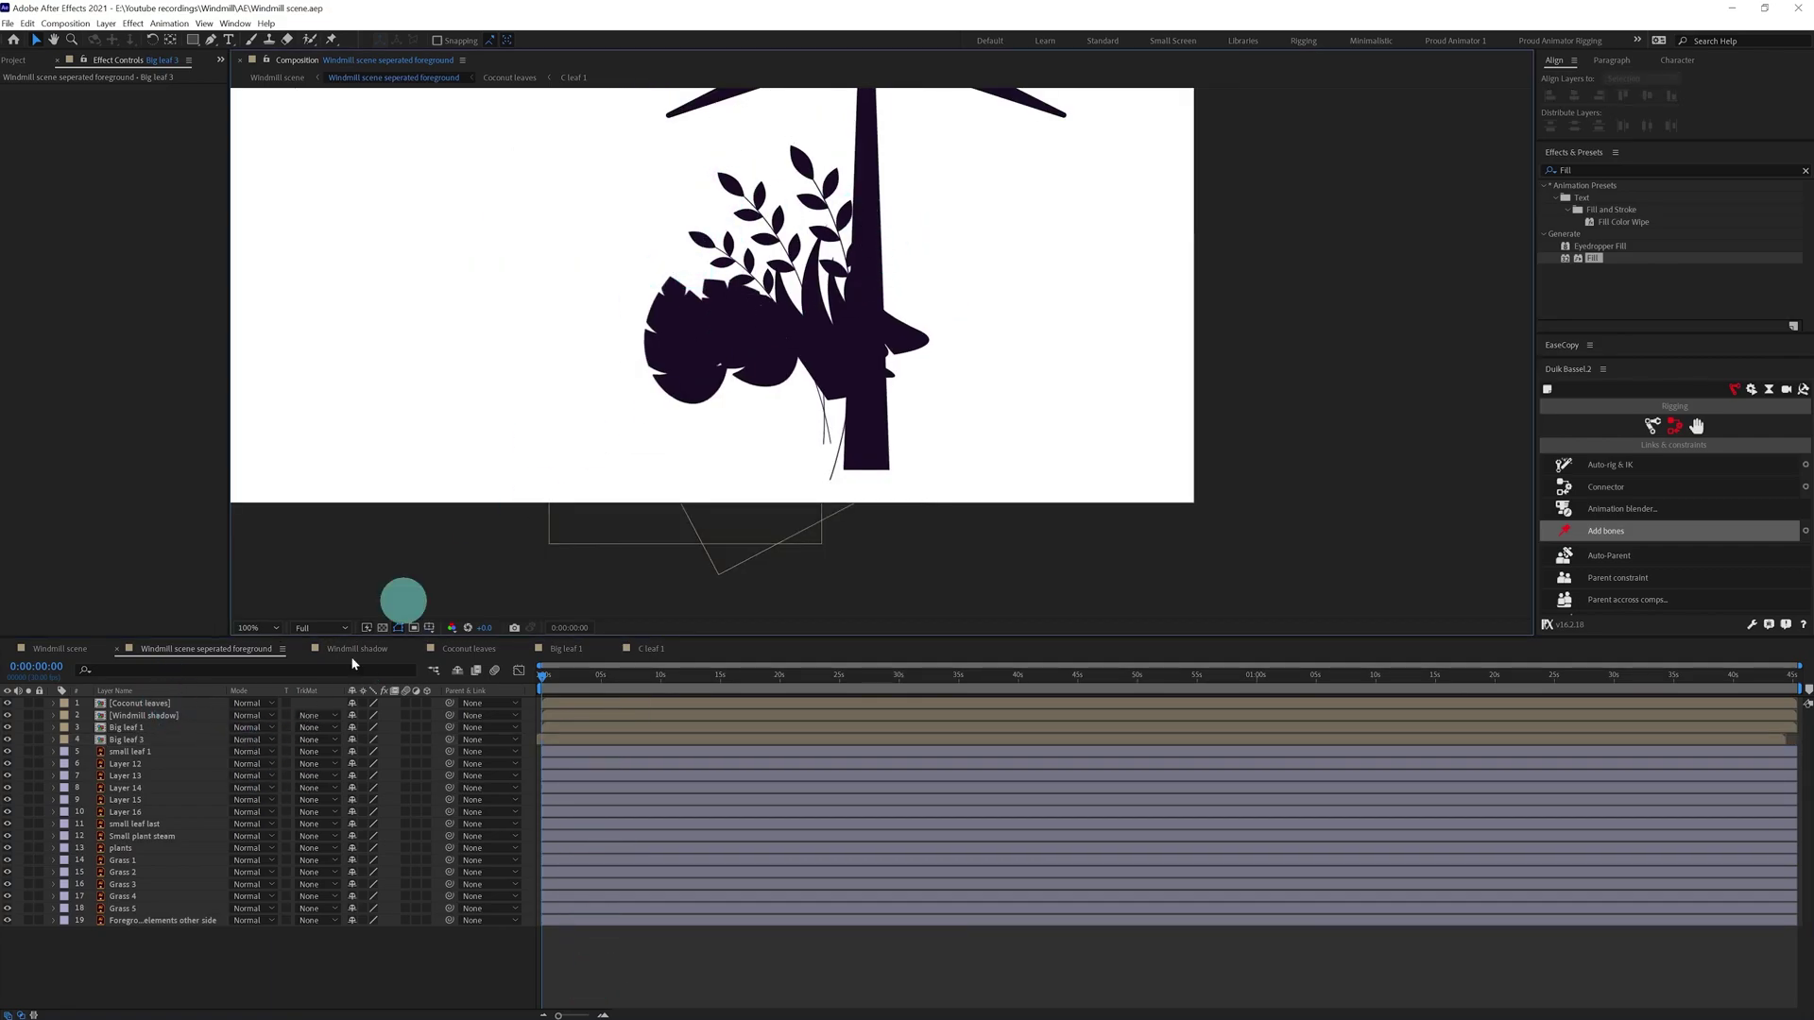
# Pre-compose the layers from small leaf 1 through Small plant steam into a composition named Plant.
pyautogui.click(135, 751)
pyautogui.keyDown('shift'); pyautogui.click(62, 839); pyautogui.keyUp('shift')
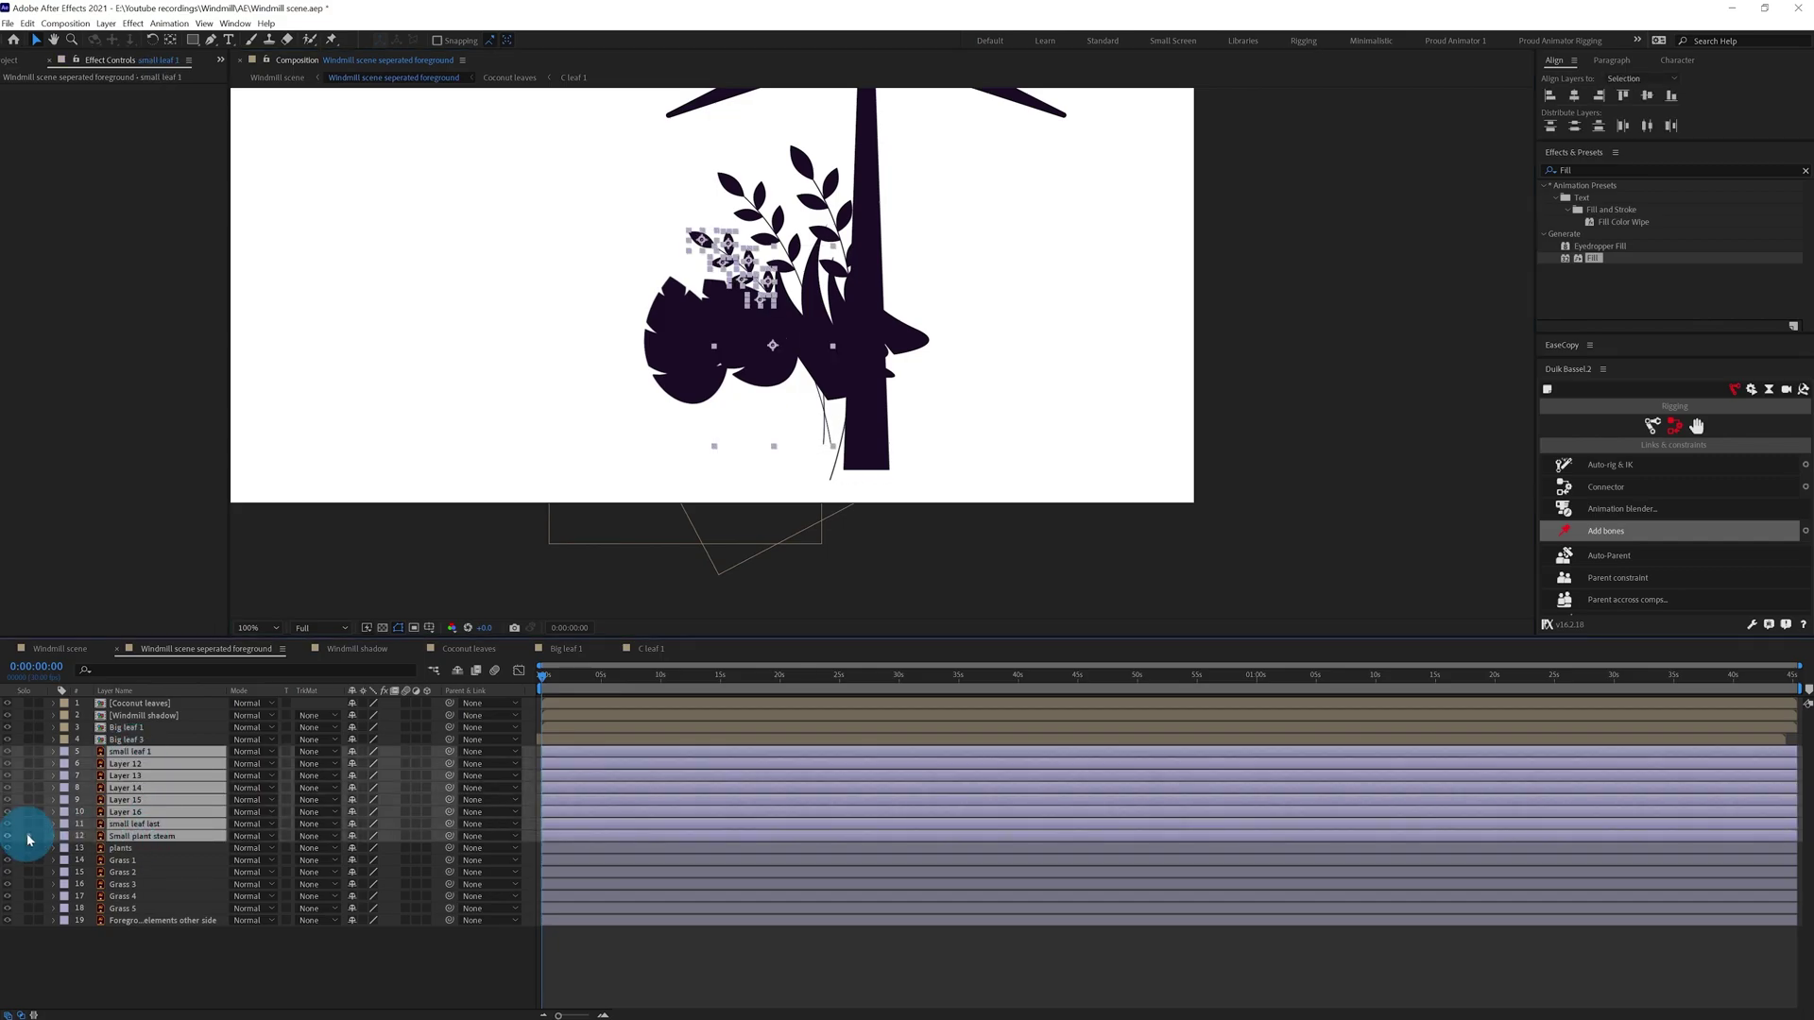
pyautogui.click(28, 836)
pyautogui.hotkey('ctrl', 'z')
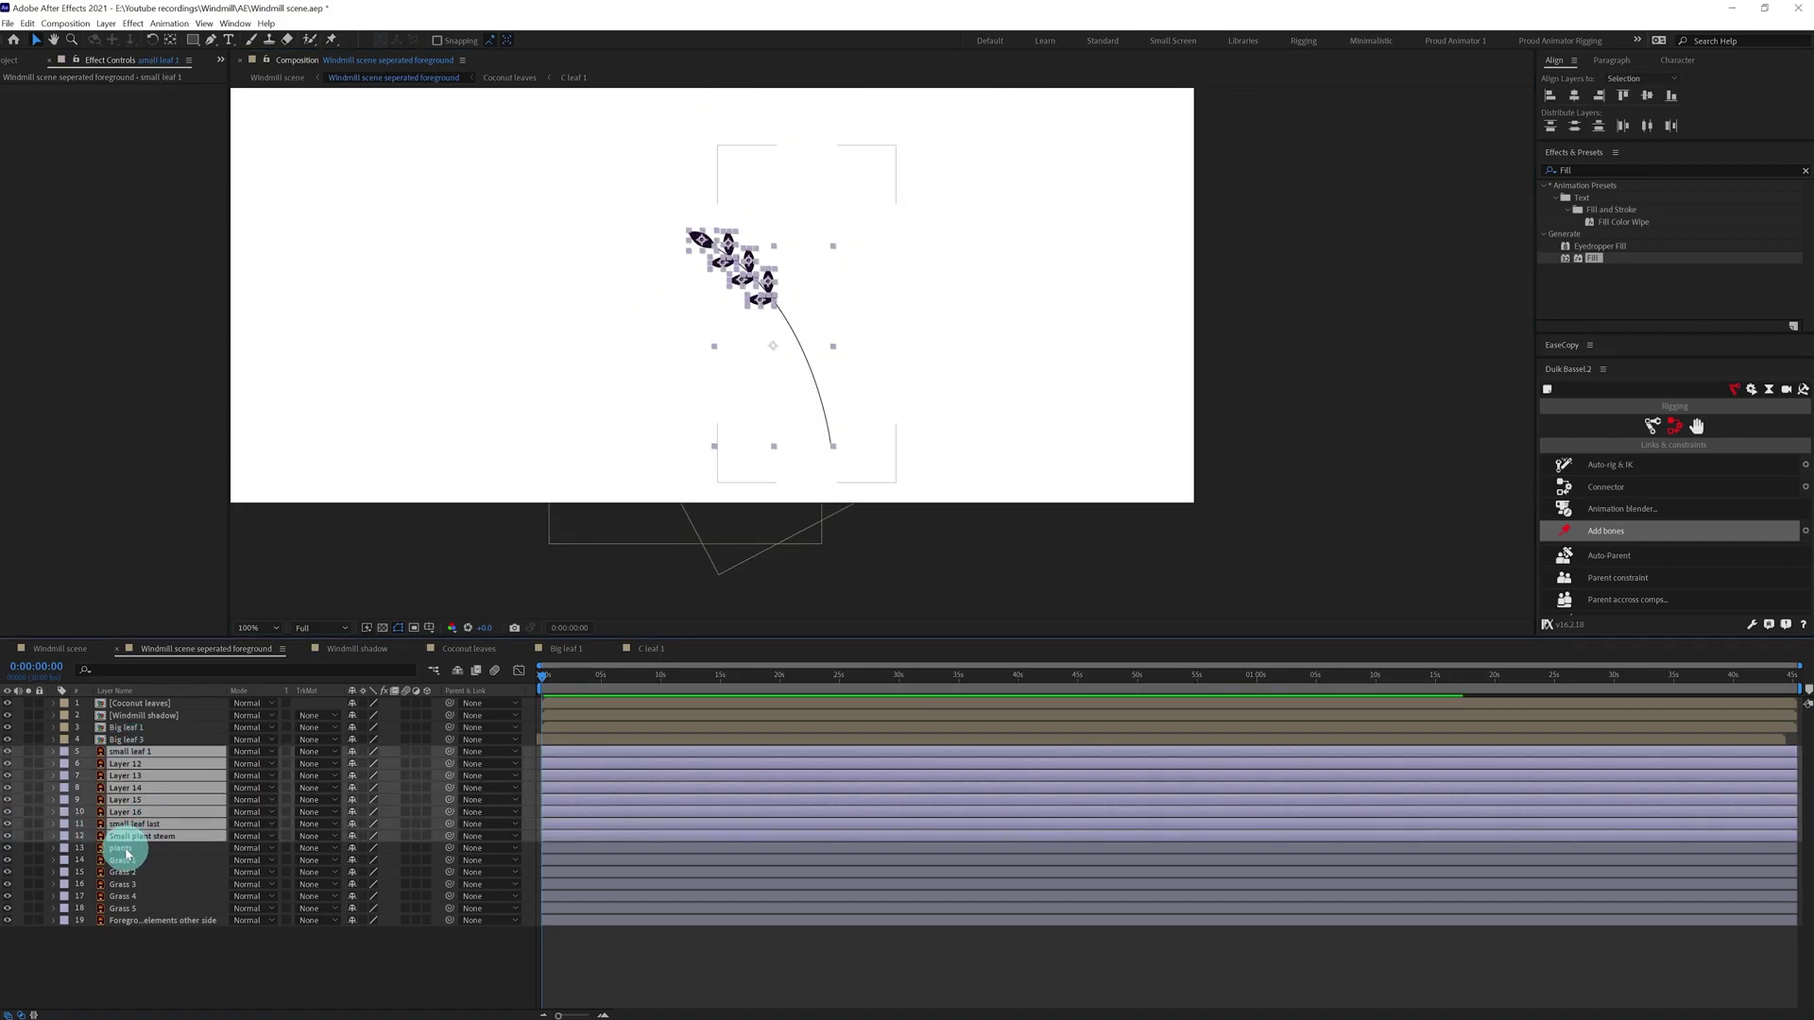
pyautogui.rightClick(137, 844)
pyautogui.click(187, 767)
pyautogui.write('Plant')
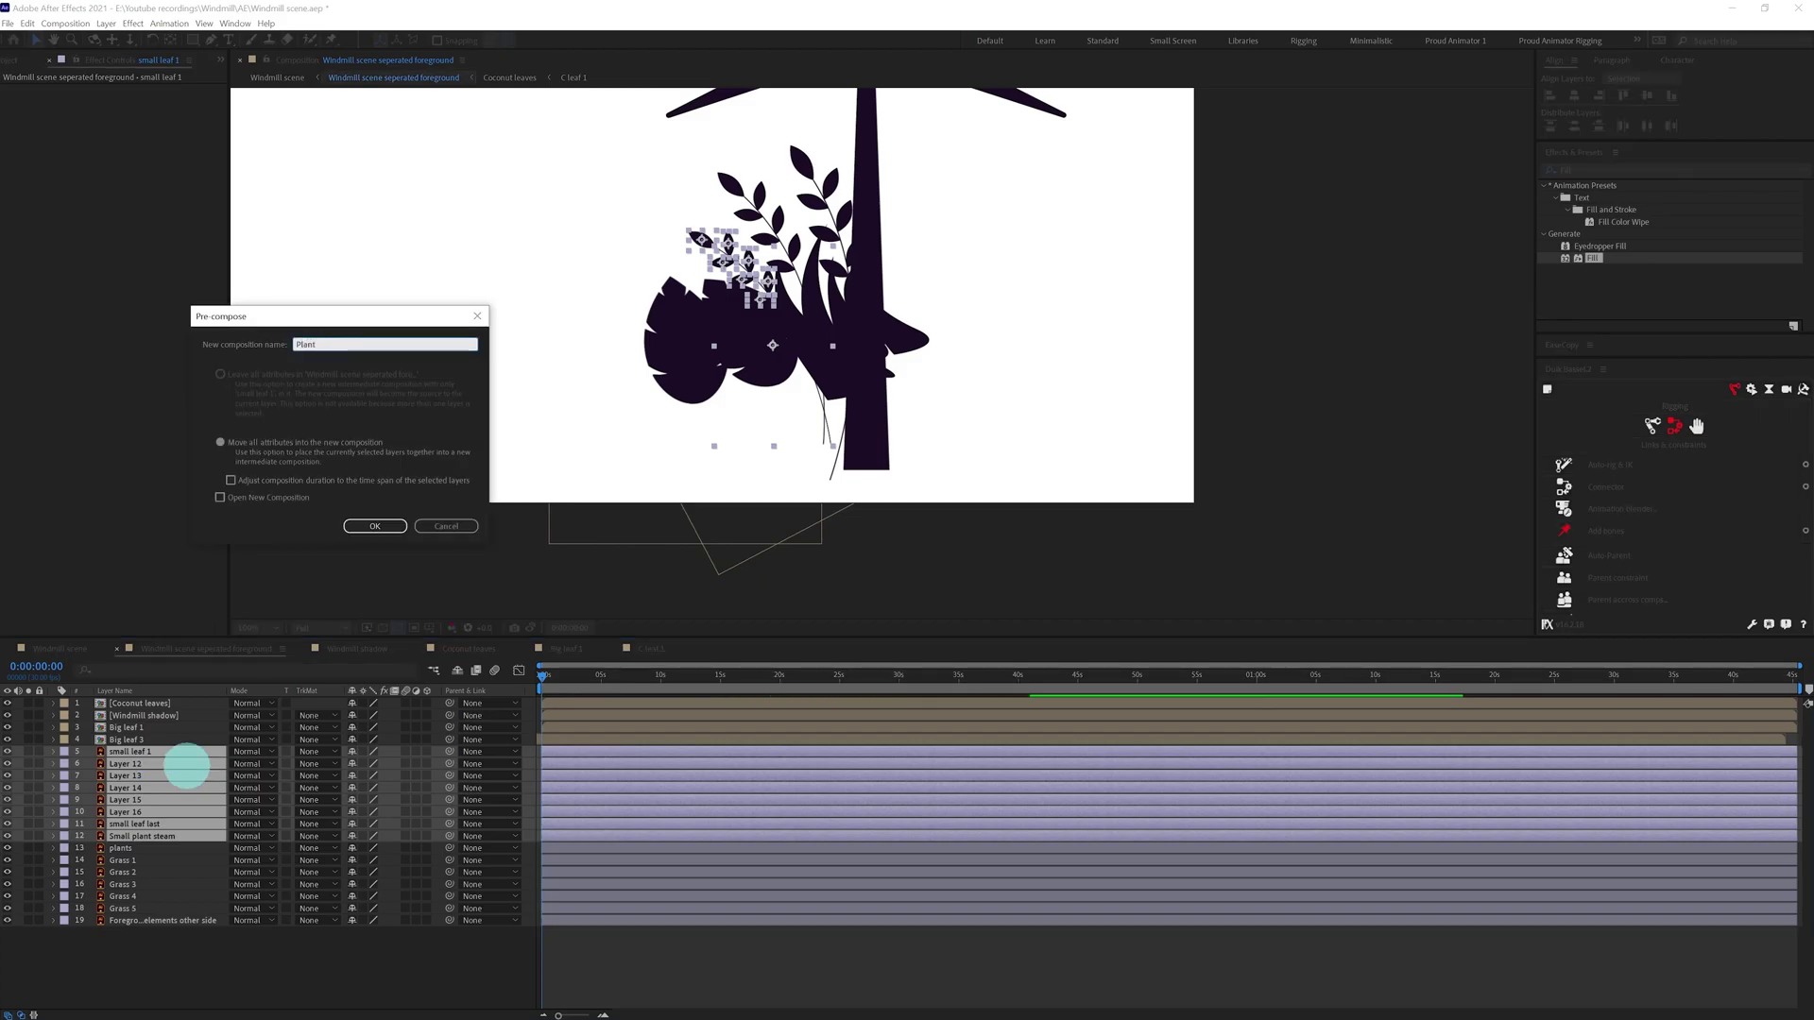
pyautogui.press('Return')
# Open the Plant composition and pre-compose all its layers into a nested composition named Plant with leaves.
pyautogui.doubleClick(176, 753)
pyautogui.moveTo(1290, 567); pyautogui.dragTo(872, 294)
pyautogui.scroll(1, 872, 294)
pyautogui.click(822, 482)
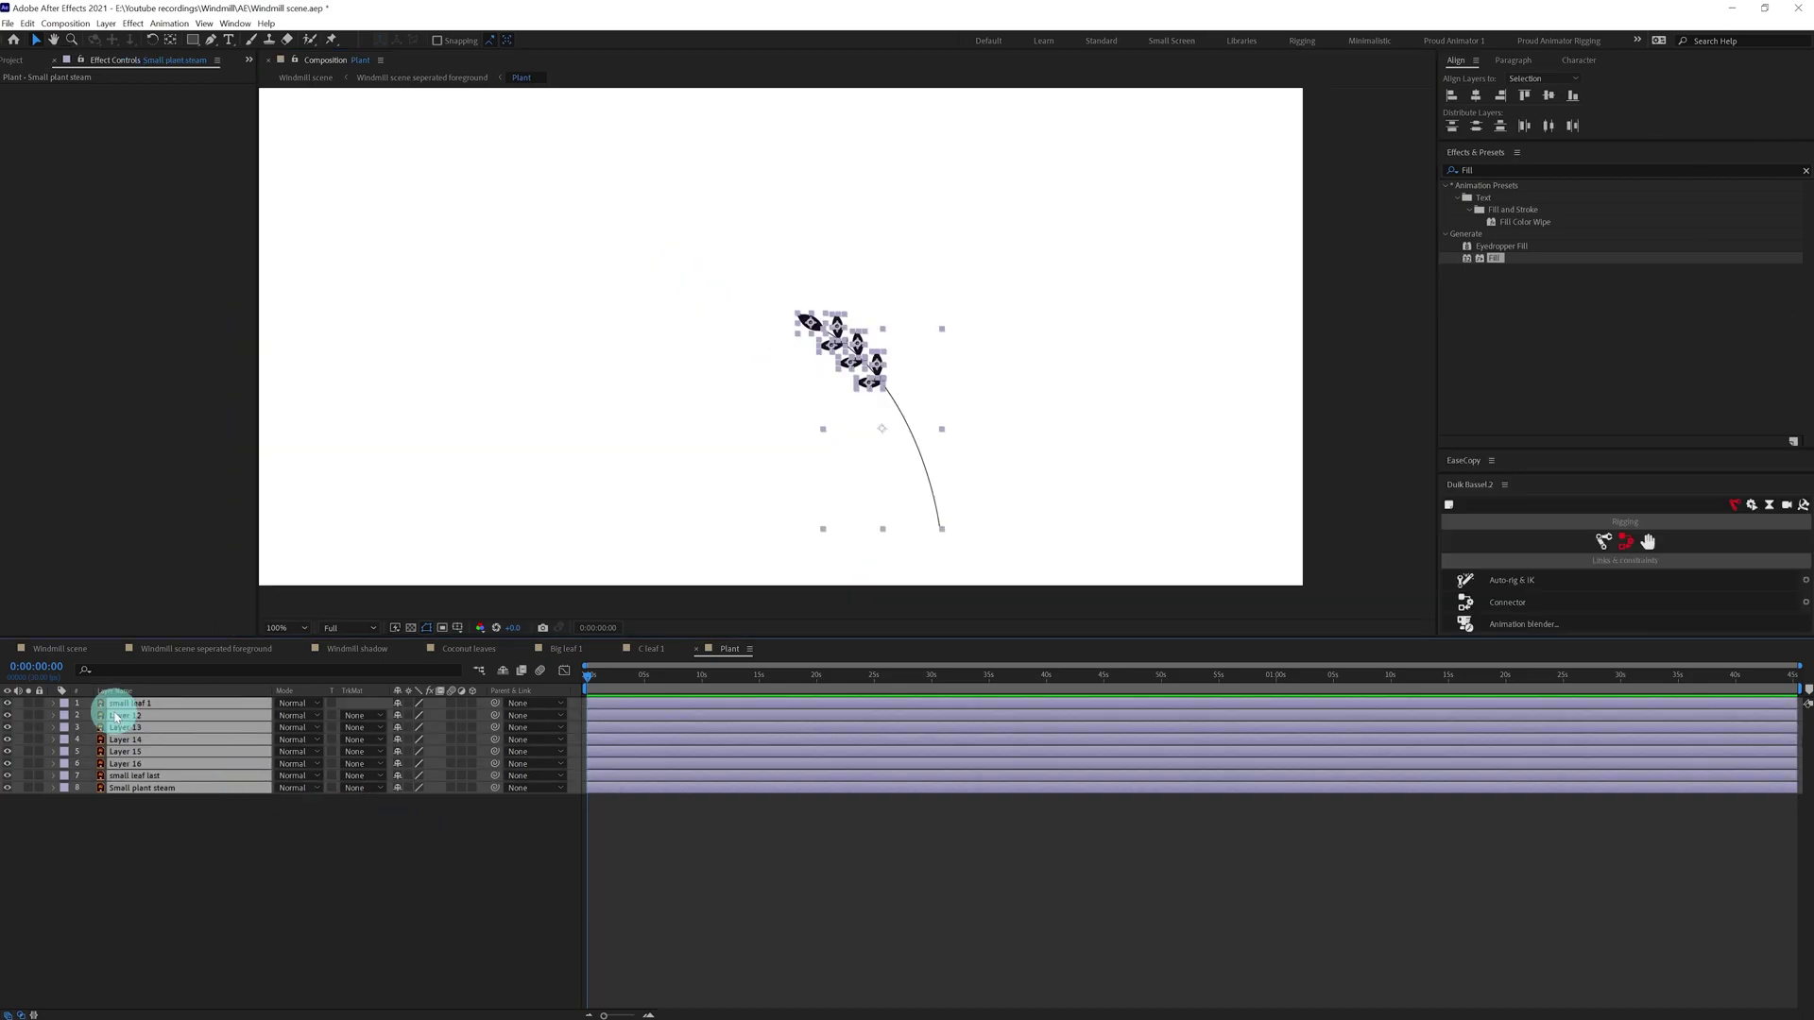
pyautogui.rightClick(146, 707)
pyautogui.click(195, 627)
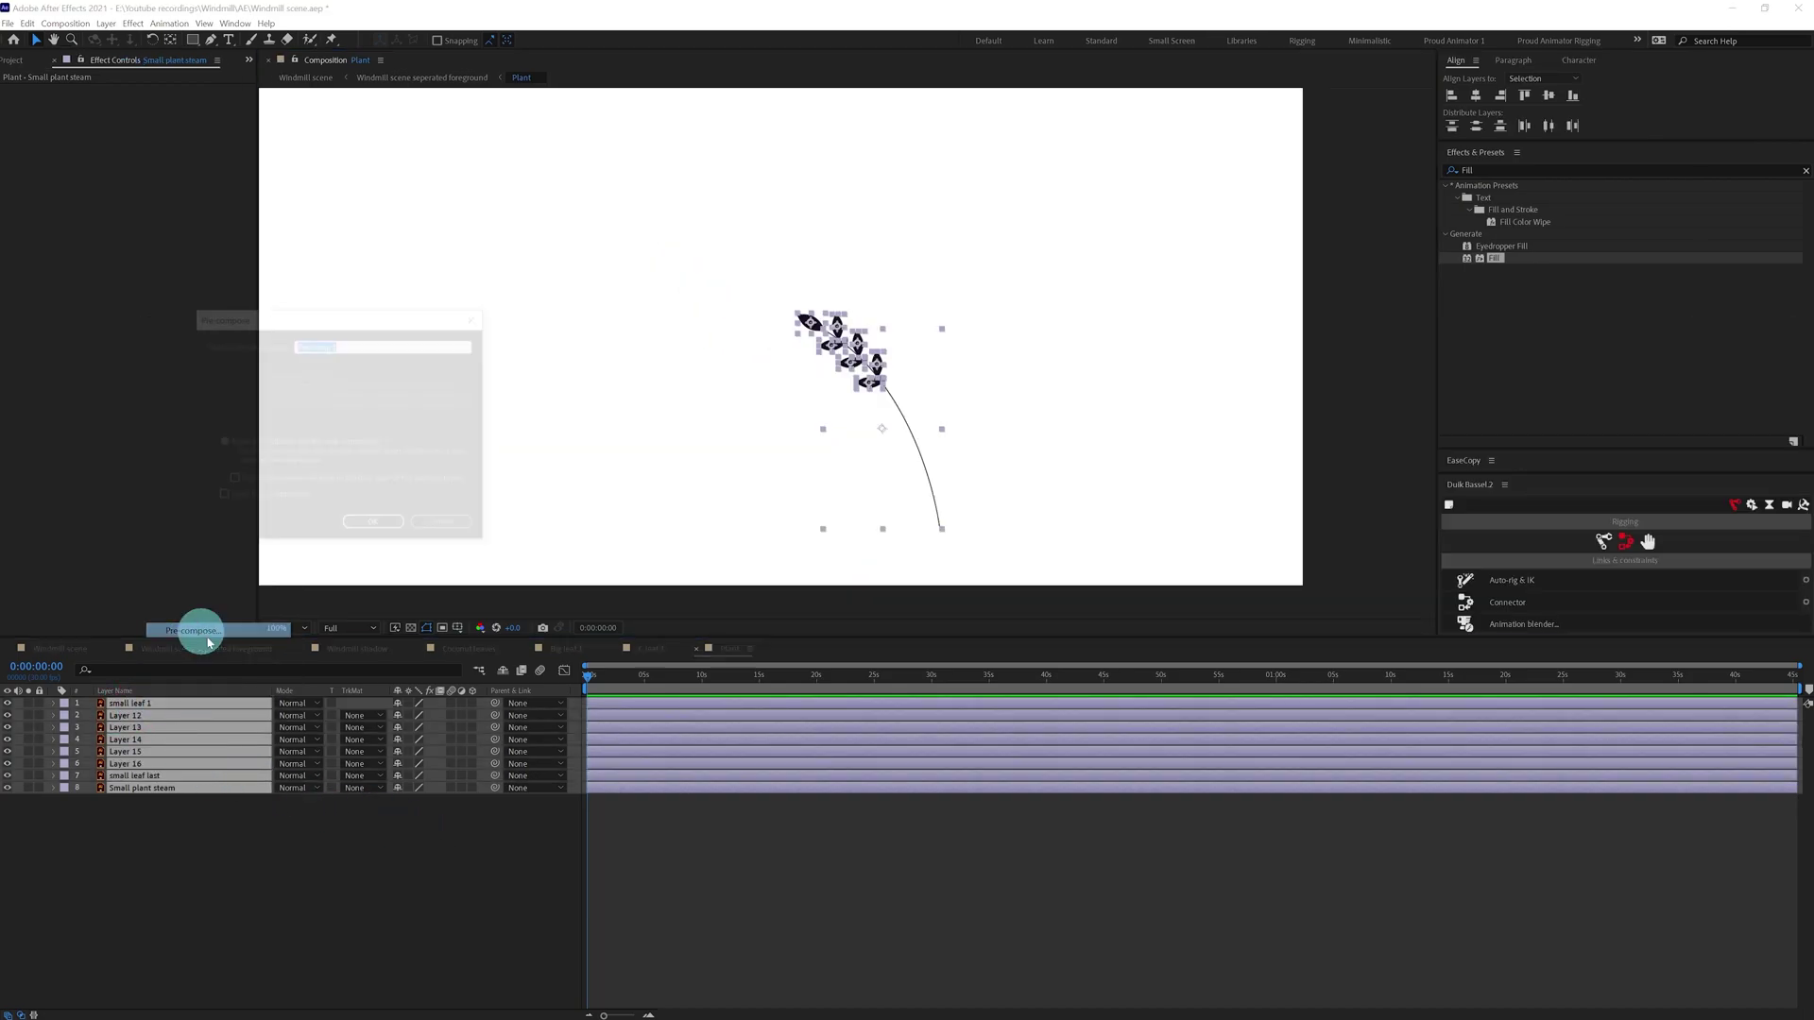
pyautogui.write('Plant with leaves')
pyautogui.press('Return')
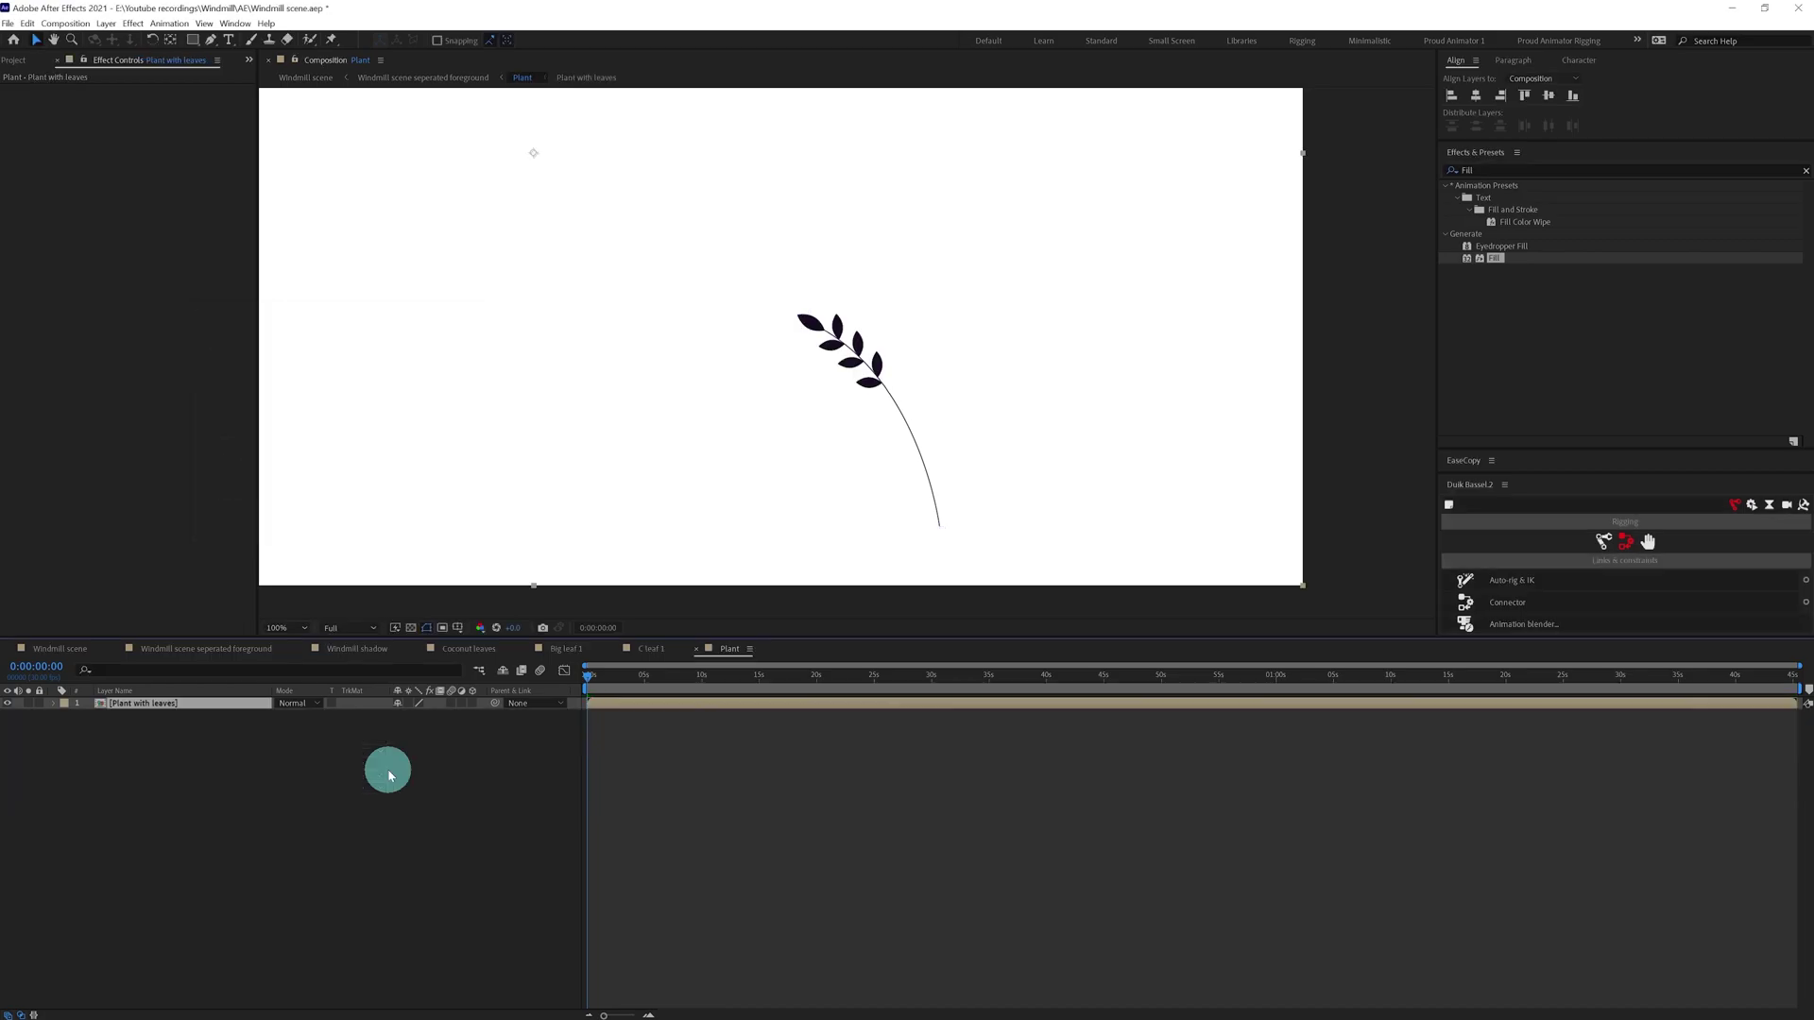
# Place seven puppet pins along the plant's stem, from its base up to the tip of the end leaf.
pyautogui.moveTo(1037, 400); pyautogui.dragTo(923, 360)
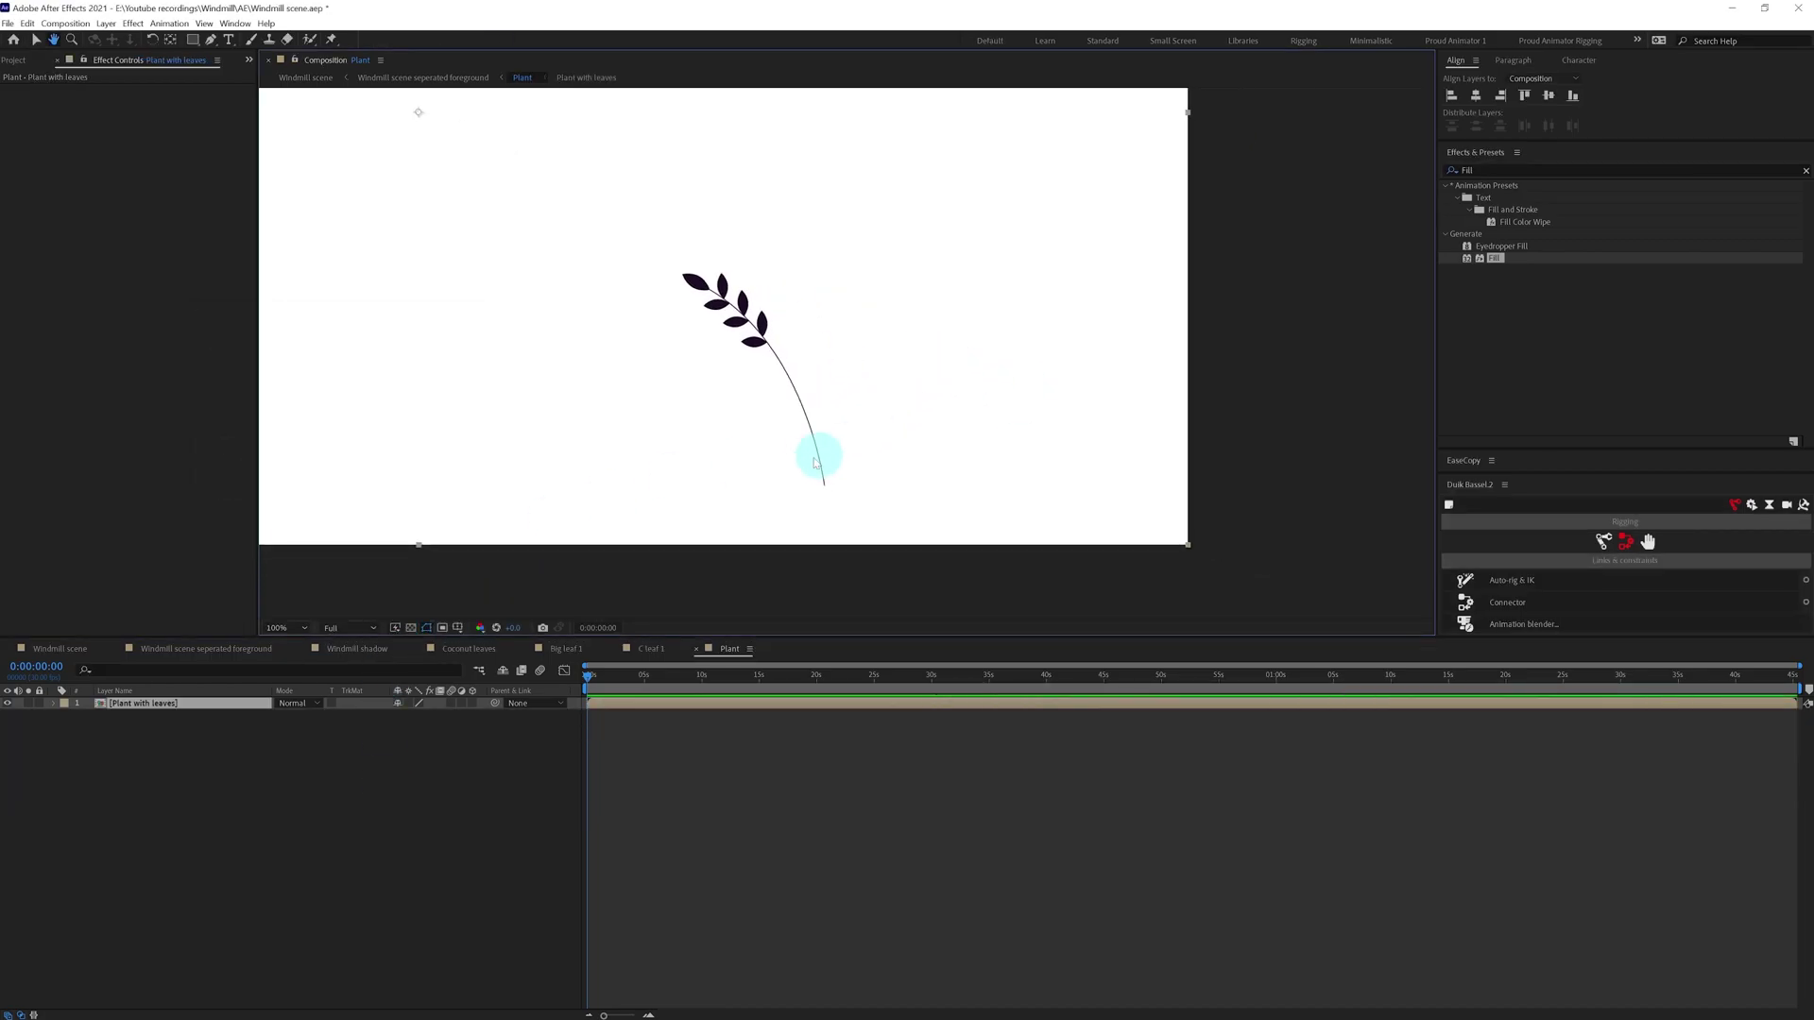
pyautogui.scroll(1, 808, 435)
pyautogui.moveTo(788, 421); pyautogui.dragTo(836, 378)
pyautogui.click(330, 39)
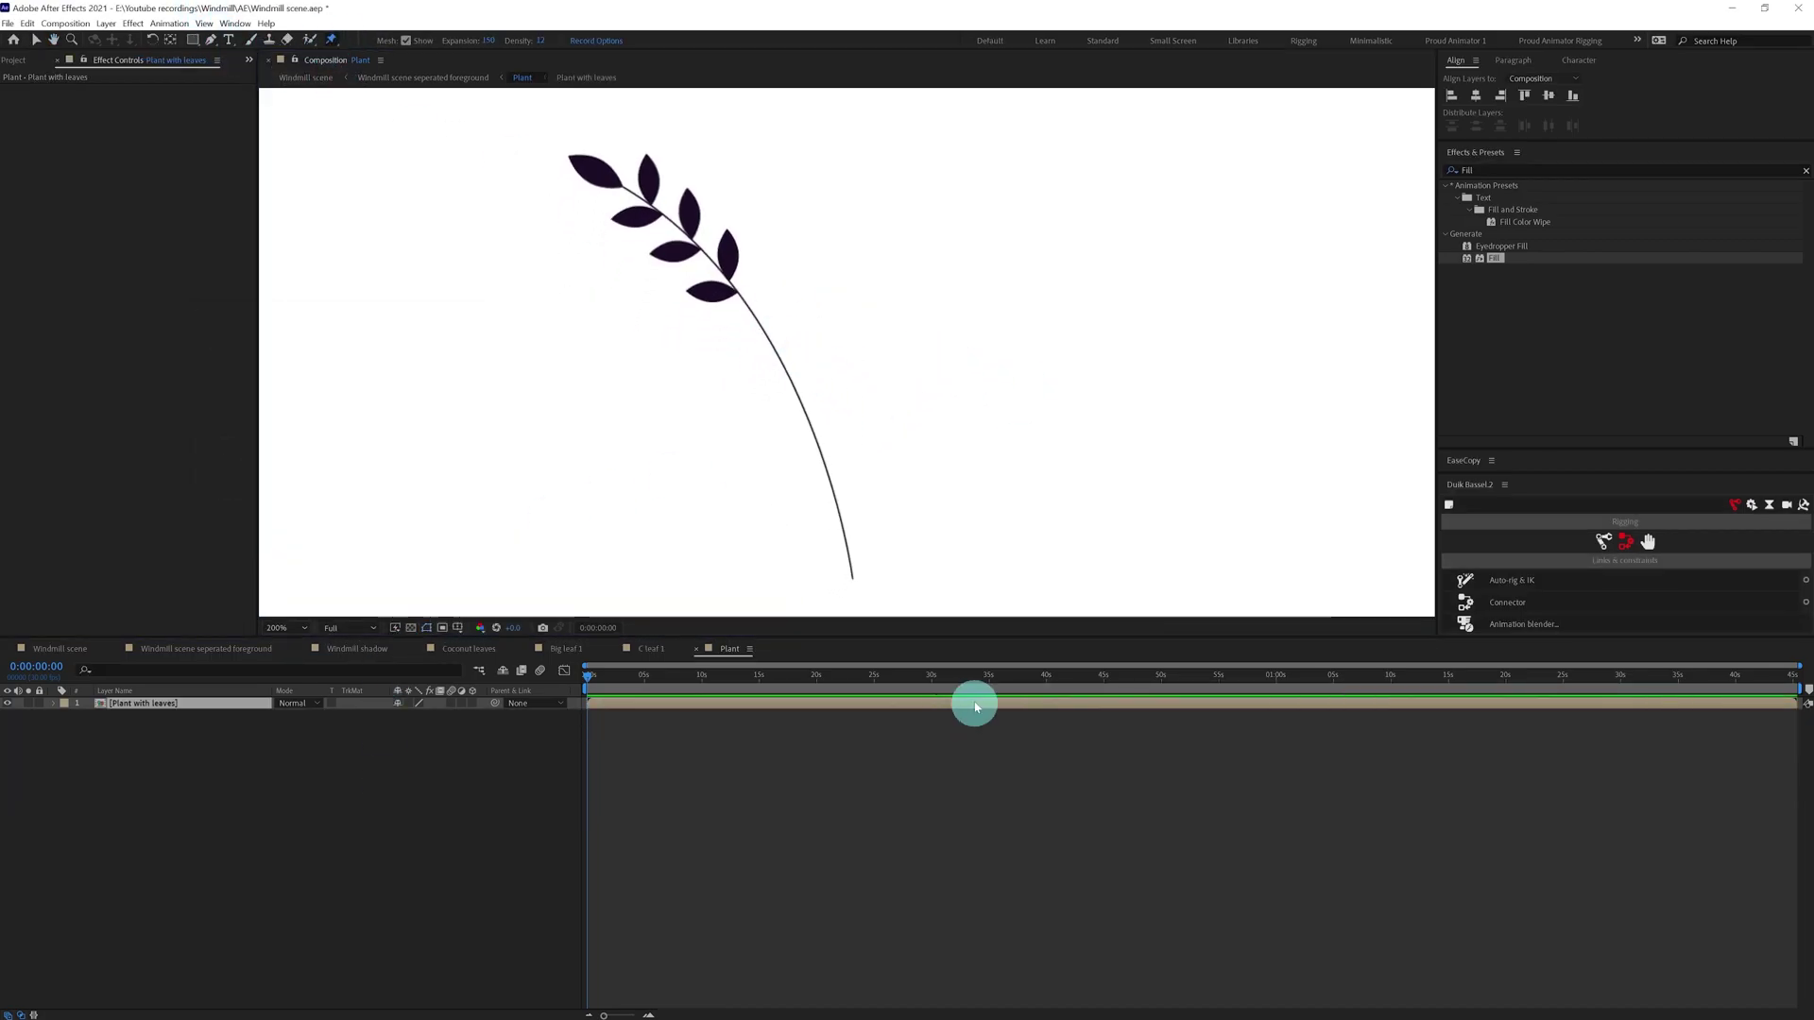
pyautogui.click(852, 578)
pyautogui.click(809, 413)
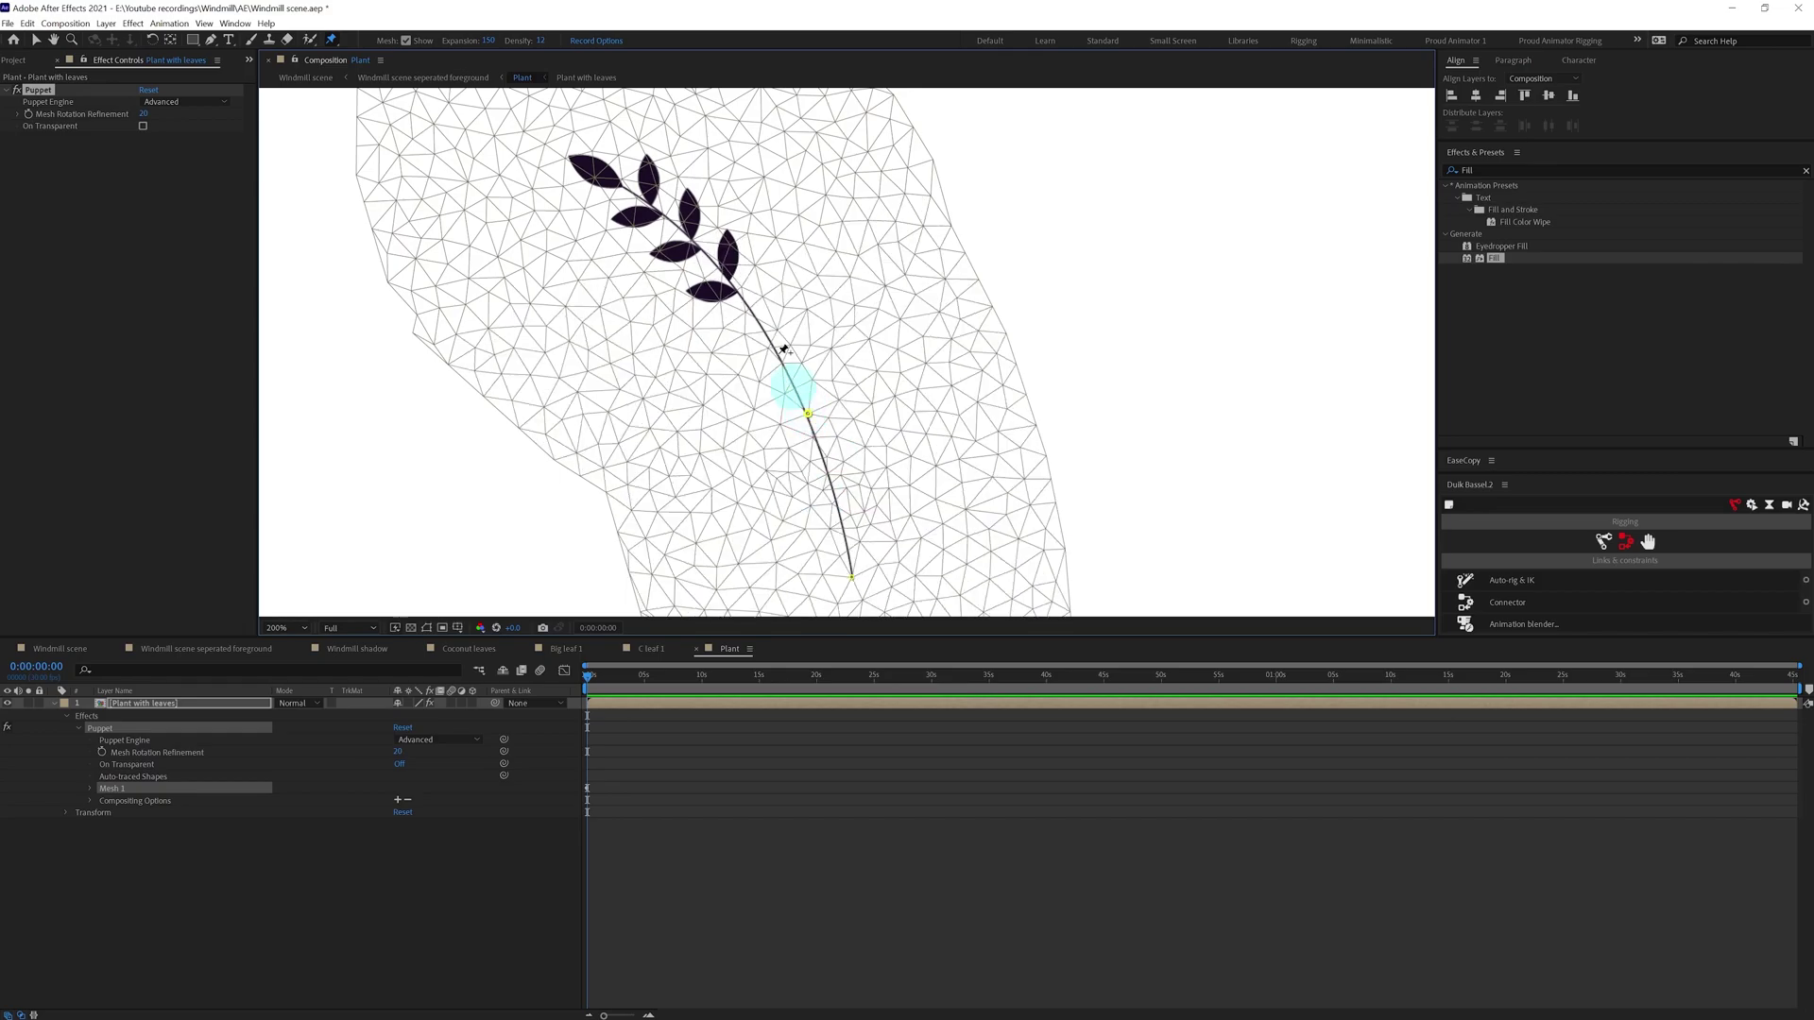
pyautogui.click(729, 289)
pyautogui.click(684, 235)
pyautogui.click(639, 200)
pyautogui.click(589, 160)
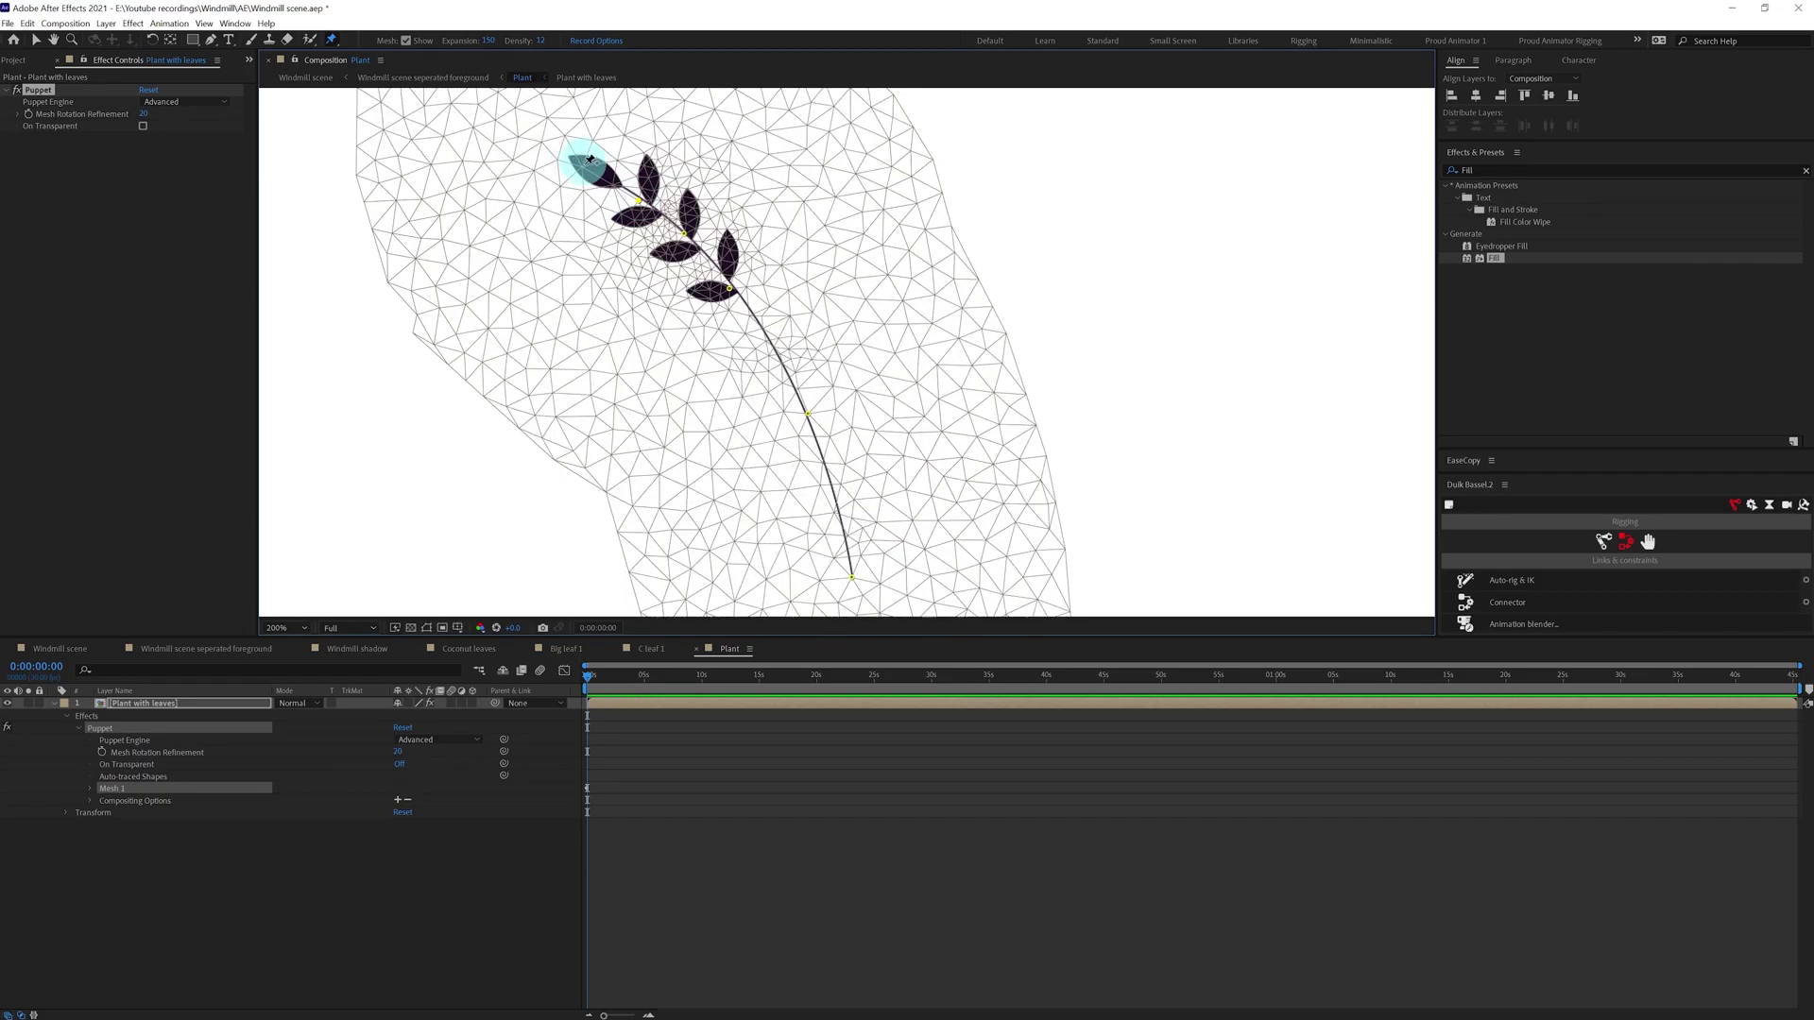
pyautogui.click(580, 154)
pyautogui.click(720, 177)
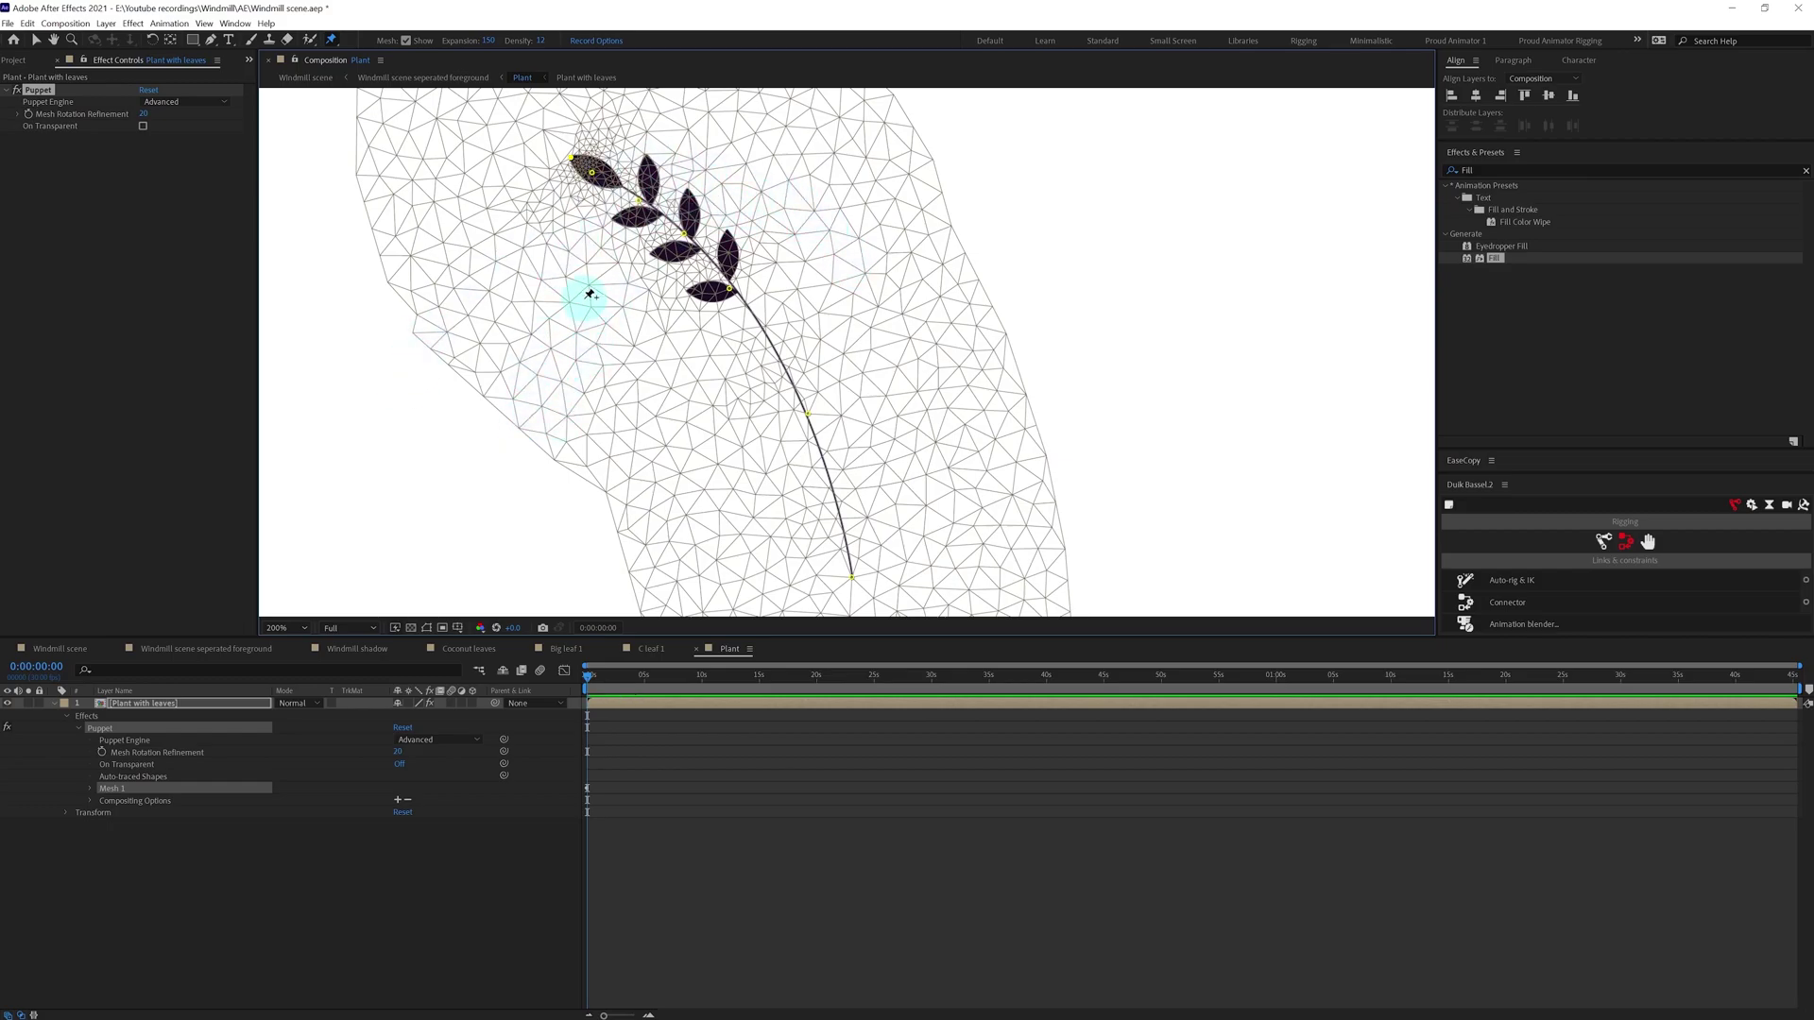
# Create Duik bones from the Puppet effect's pins on the Plant with leaves layer.
pyautogui.click(89, 728)
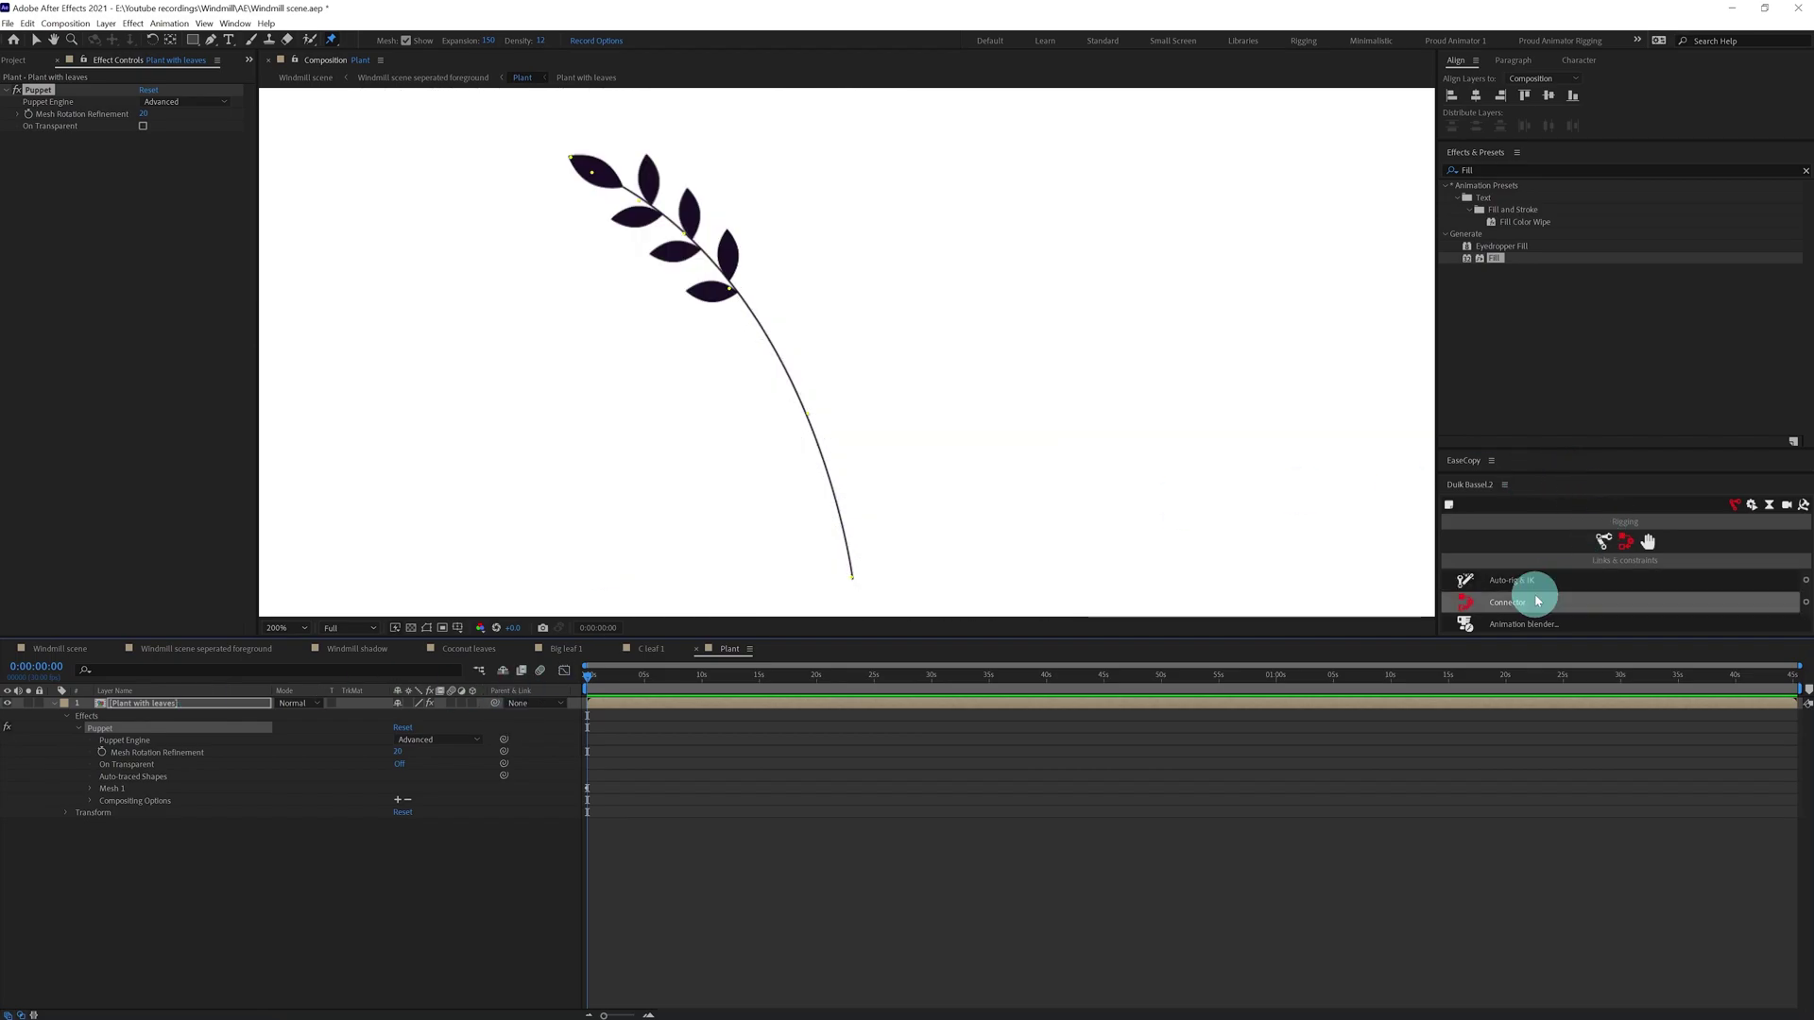
pyautogui.moveTo(1541, 472); pyautogui.dragTo(1539, 353)
pyautogui.click(1507, 525)
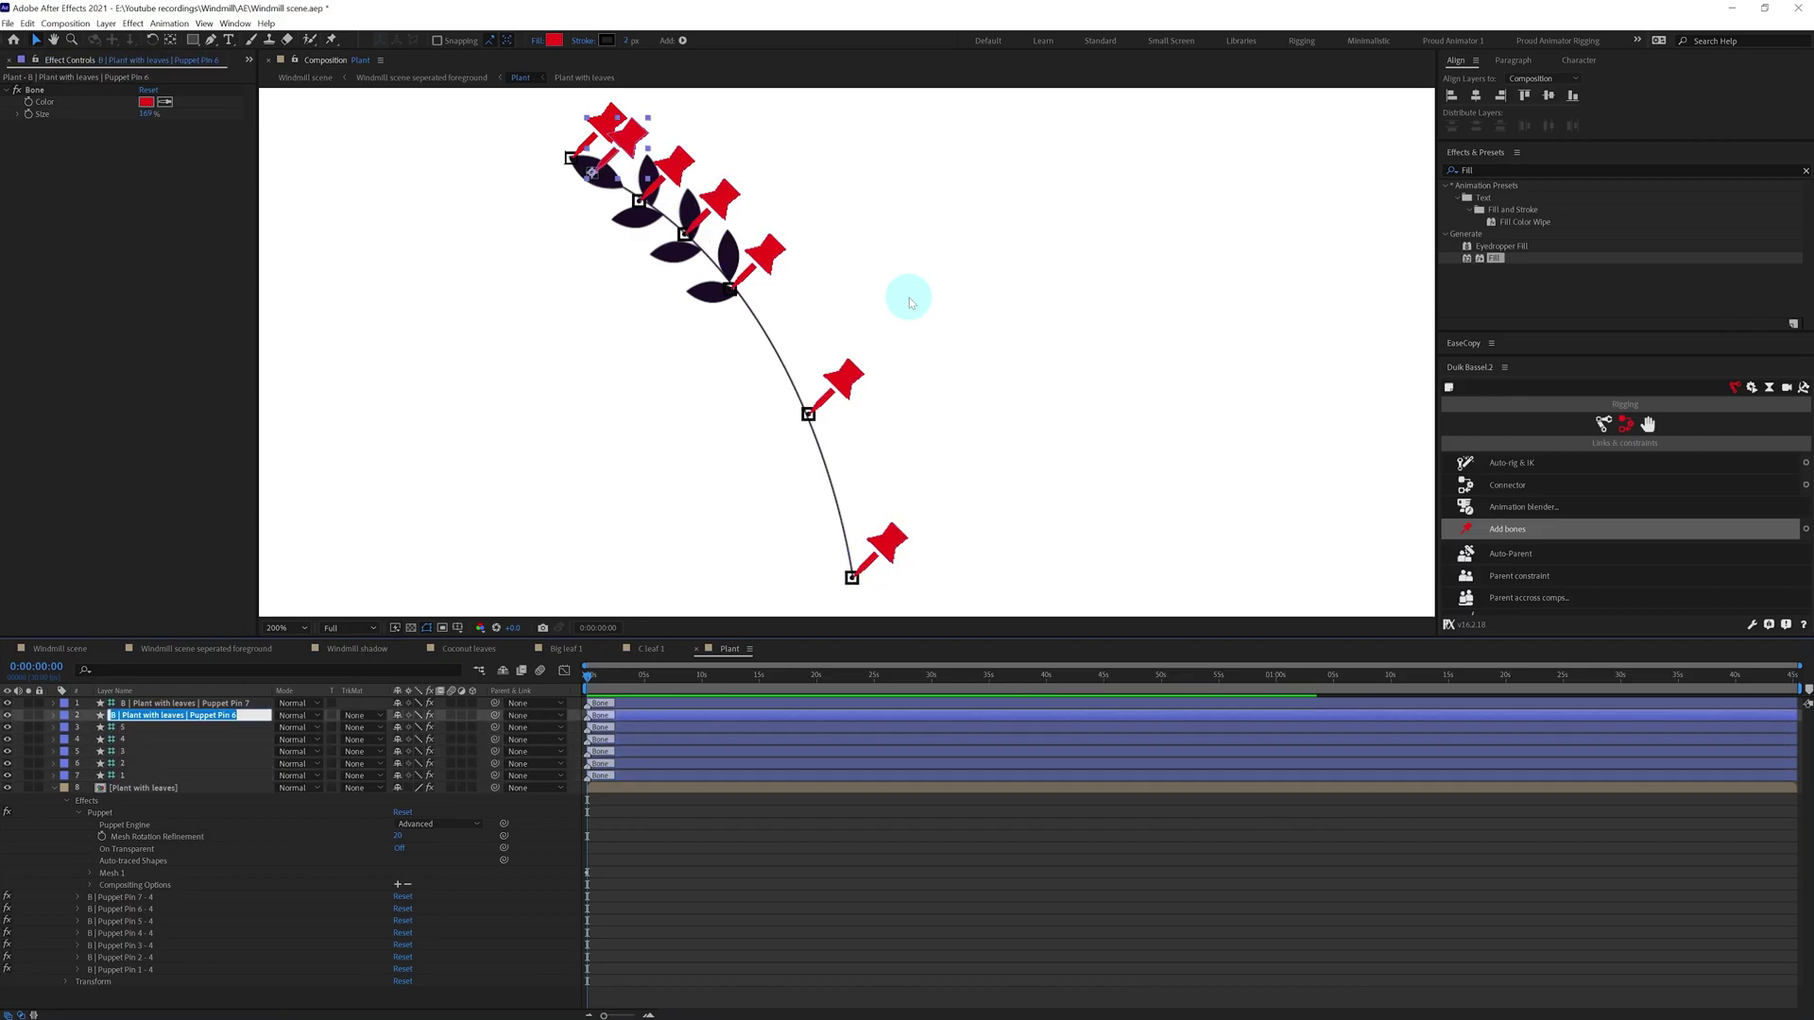
# Rename the seven plant bones 1 to 7 from base to tip and parent each to the next lower-numbered one.
pyautogui.moveTo(495, 704); pyautogui.dragTo(480, 722)
pyautogui.moveTo(490, 733); pyautogui.dragTo(490, 778)
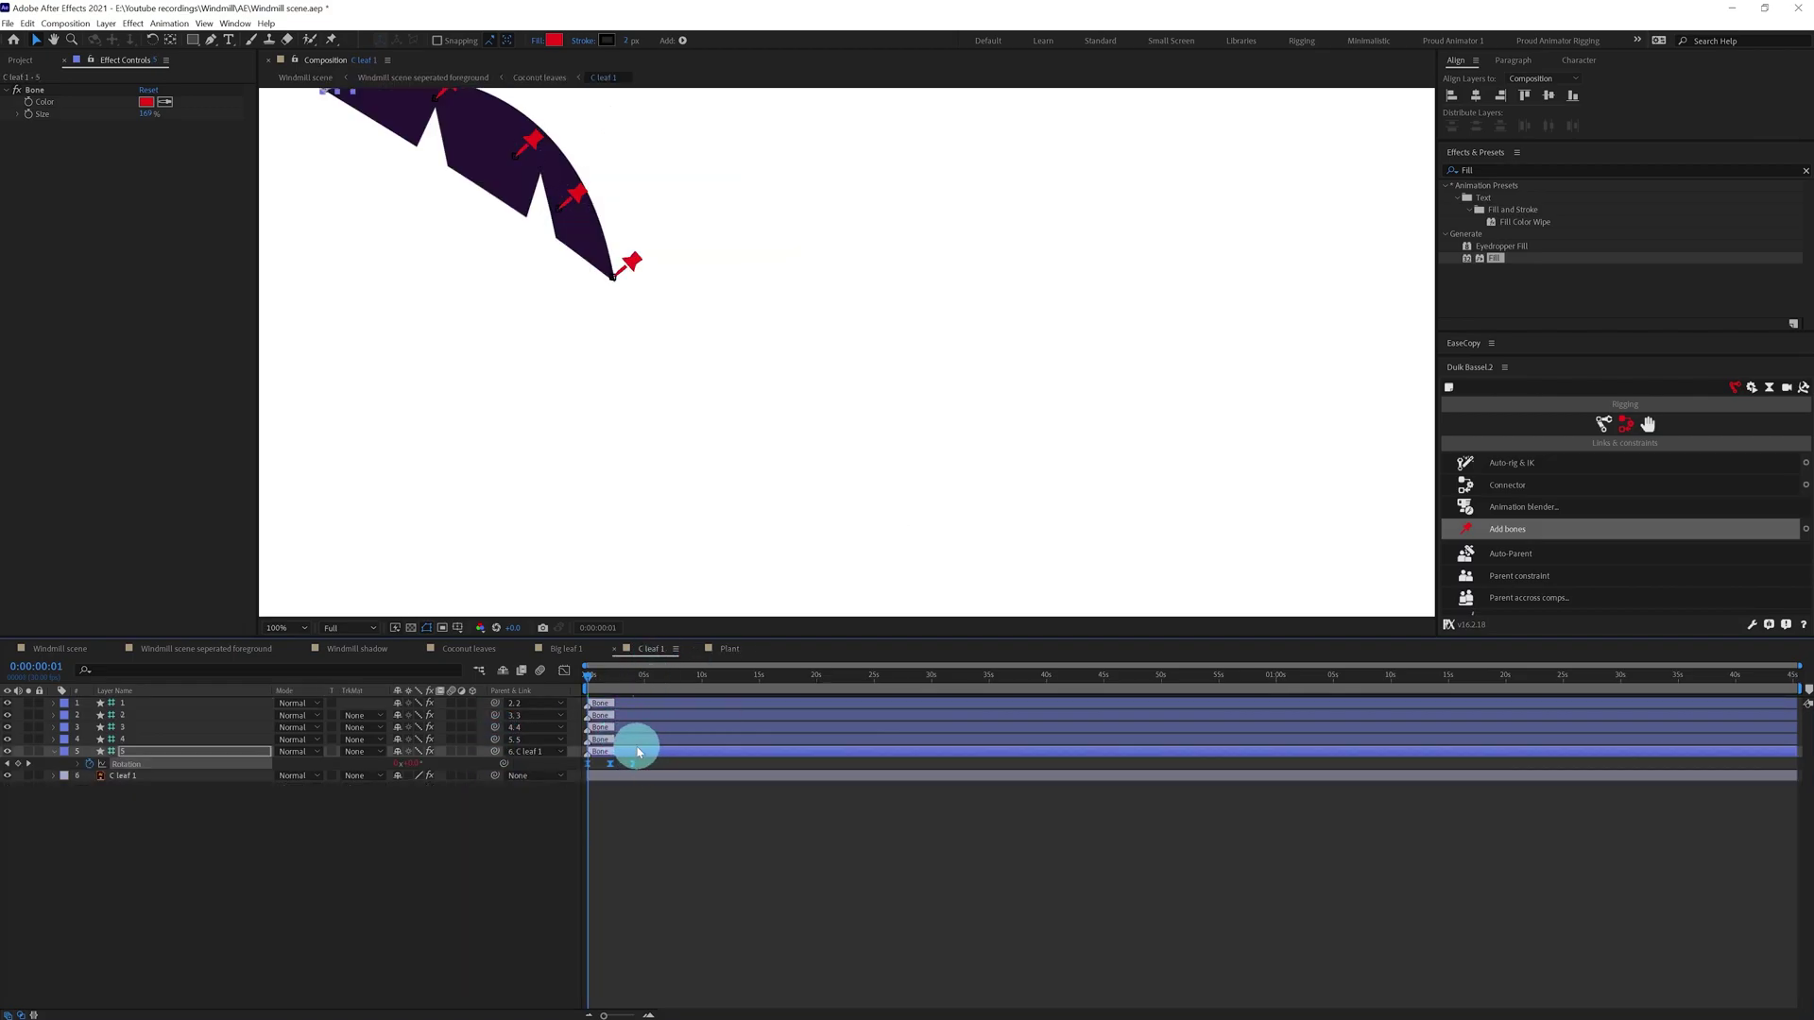
# In the Plant composition, paste the copied looping rotation keyframes onto bones 1 to 6.
pyautogui.click(718, 650)
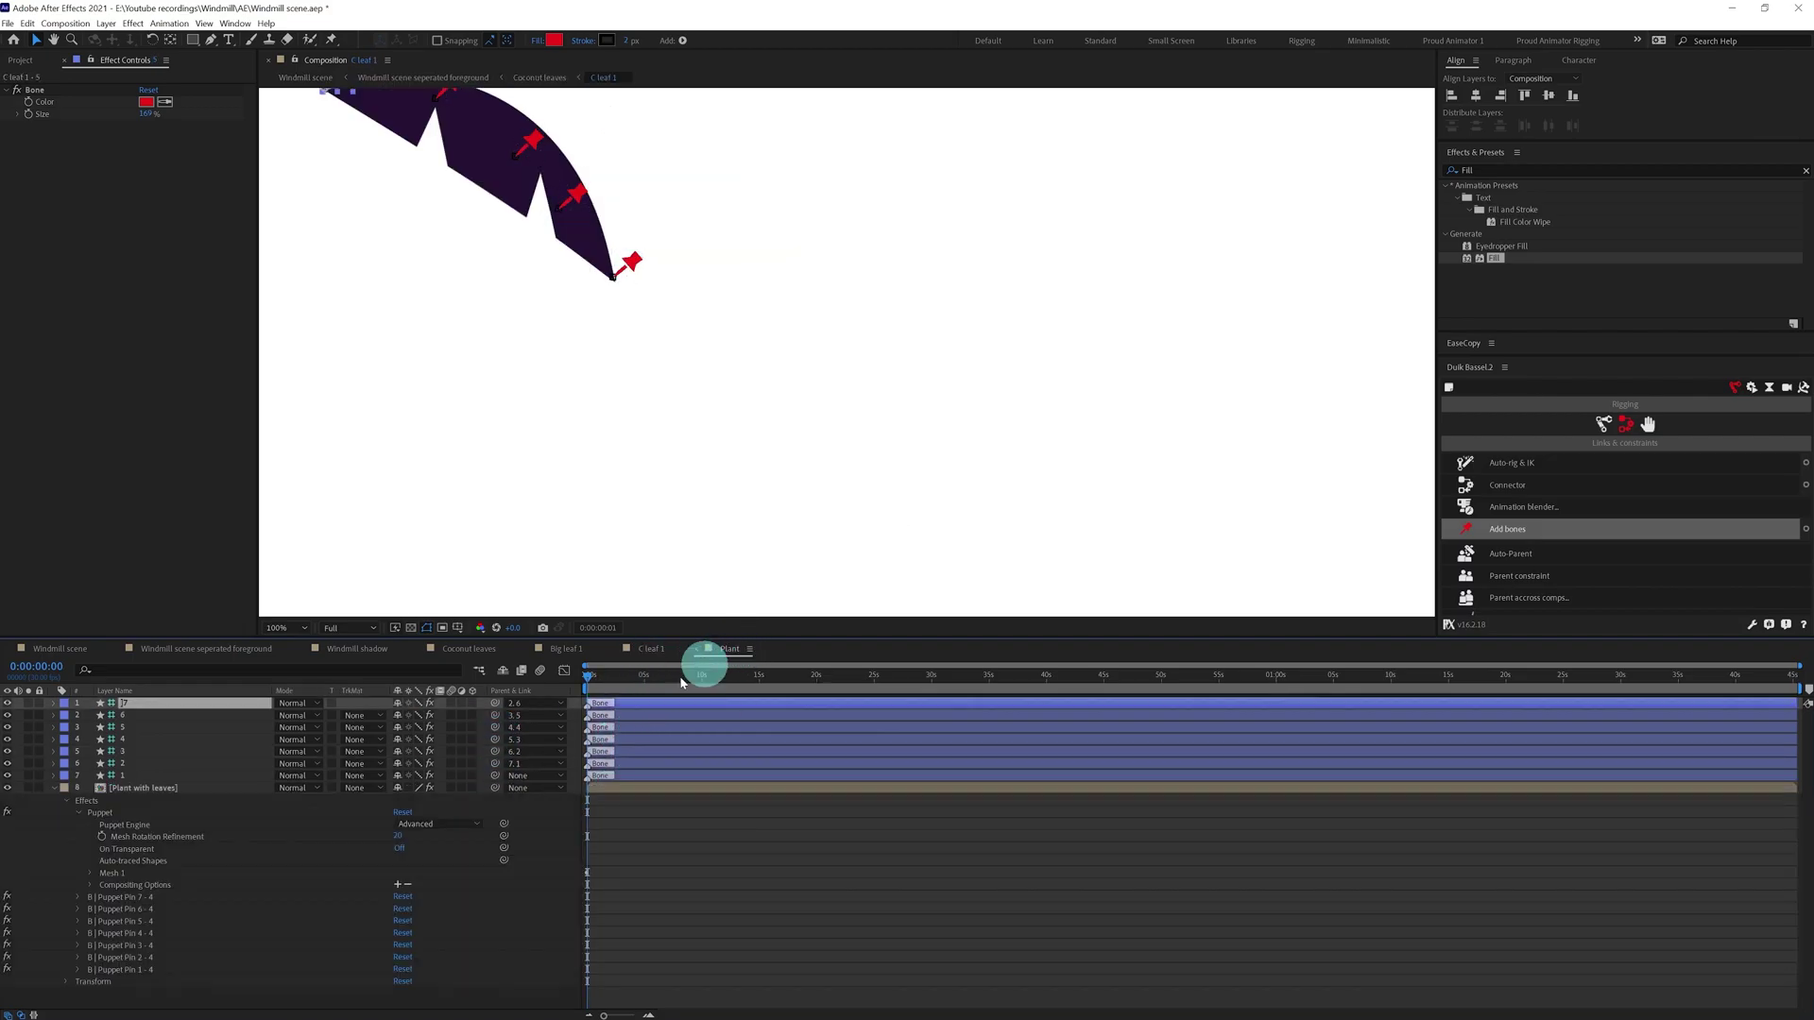
pyautogui.click(128, 776)
pyautogui.keyDown('shift'); pyautogui.click(137, 717); pyautogui.keyUp('shift')
pyautogui.press('r')
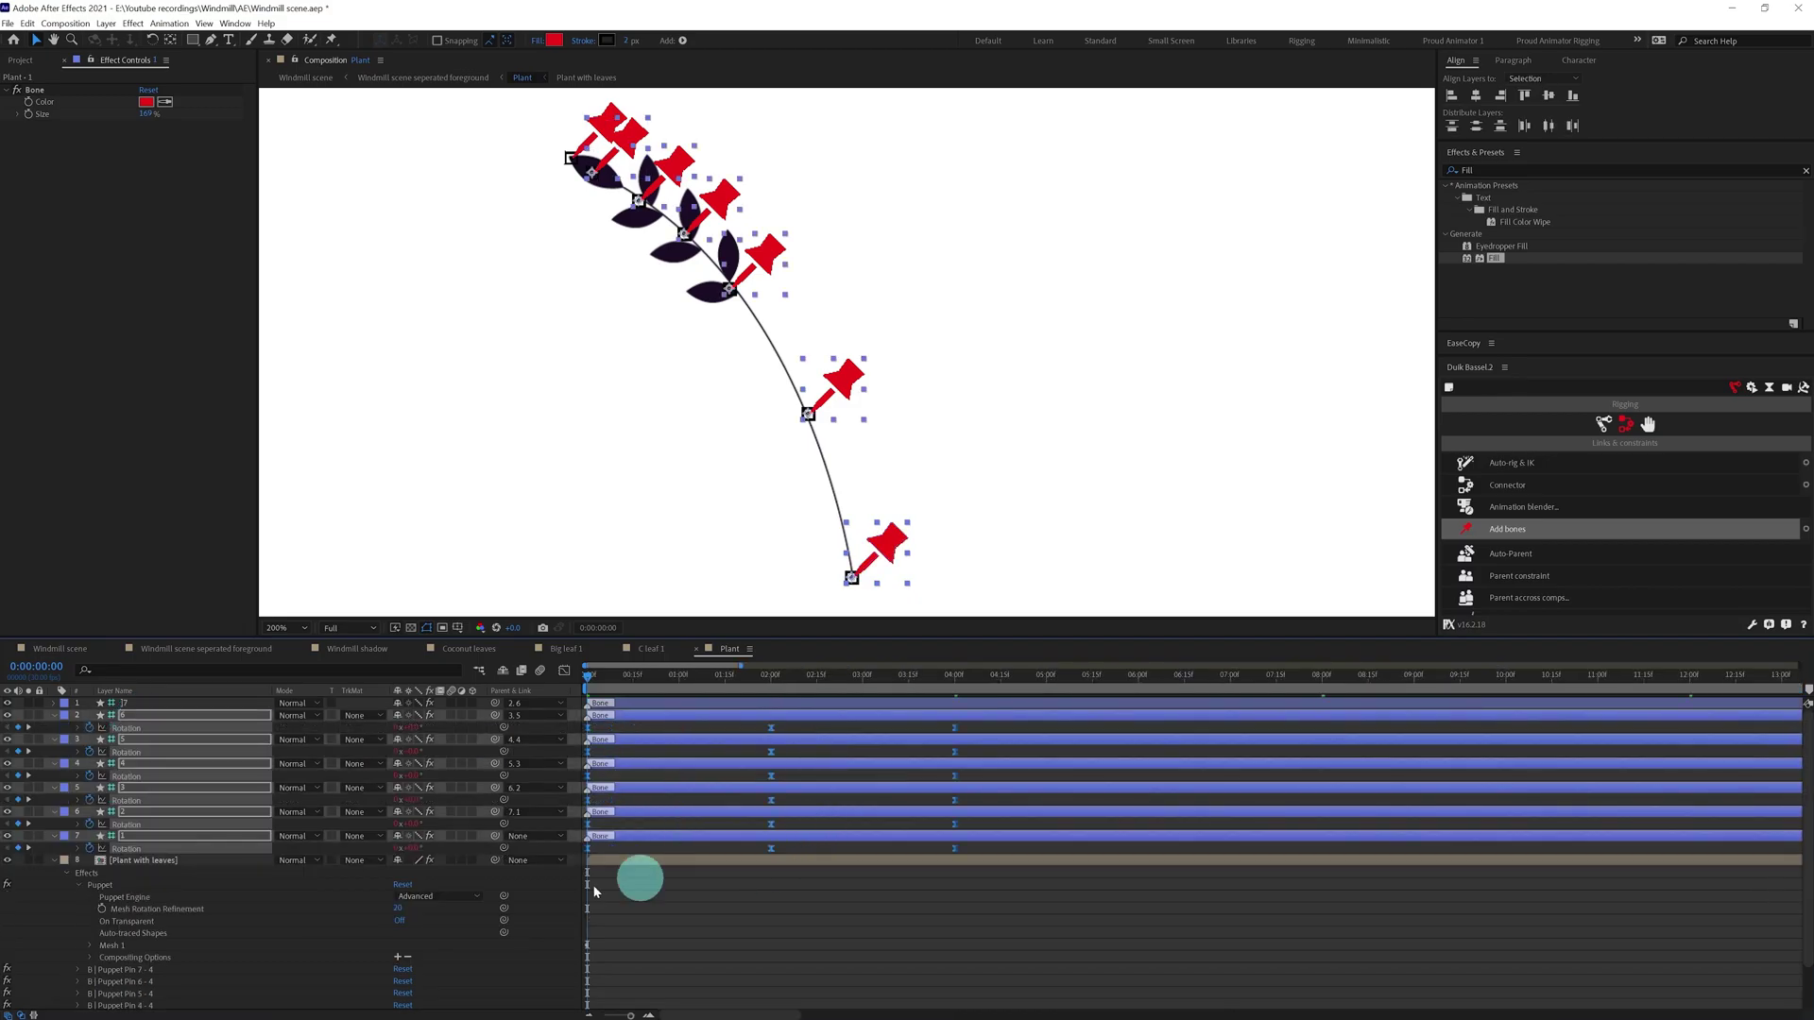
# Stagger the rotation keyframes of plant bones 2 to 6 progressively later from base to tip and preview the sway.
pyautogui.moveTo(619, 832); pyautogui.dragTo(754, 732)
pyautogui.keyDown('ctrl'); pyautogui.click(223, 802); pyautogui.keyUp('ctrl')
pyautogui.keyDown('ctrl'); pyautogui.click(244, 777); pyautogui.keyUp('ctrl')
pyautogui.keyDown('ctrl'); pyautogui.click(236, 753); pyautogui.keyUp('ctrl')
pyautogui.click(919, 527)
pyautogui.press('space')
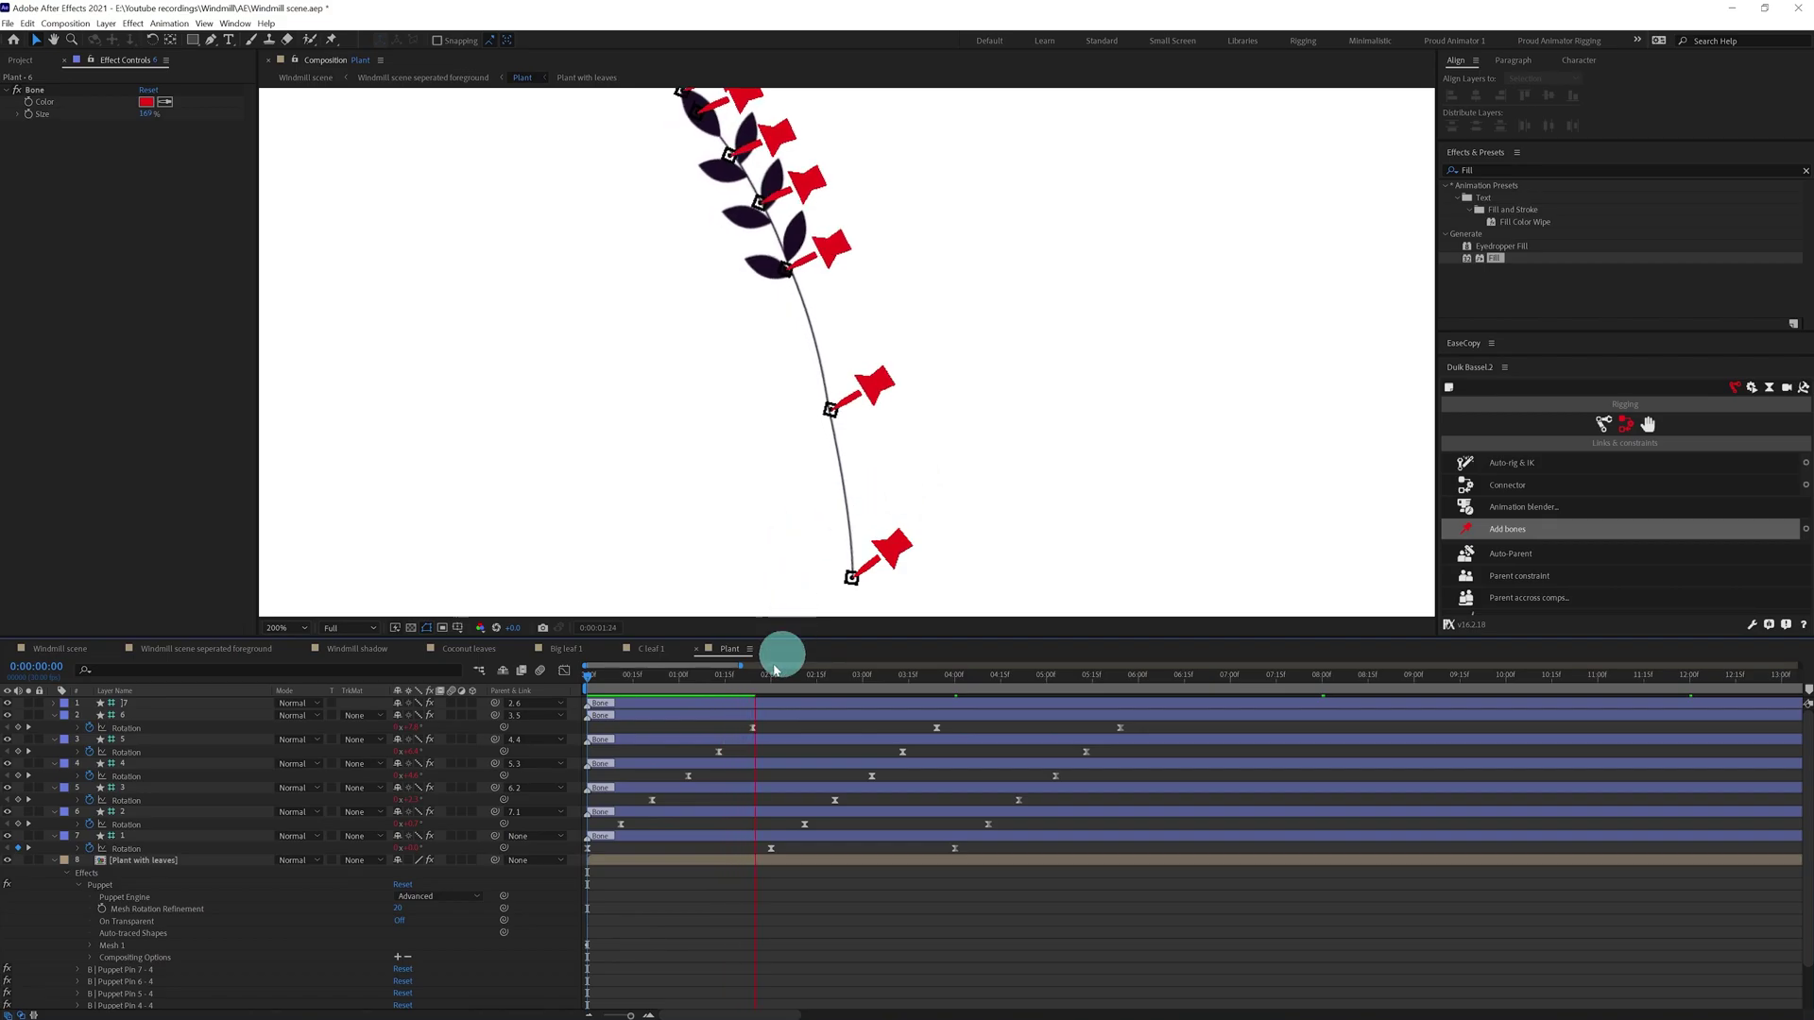
pyautogui.press('space')
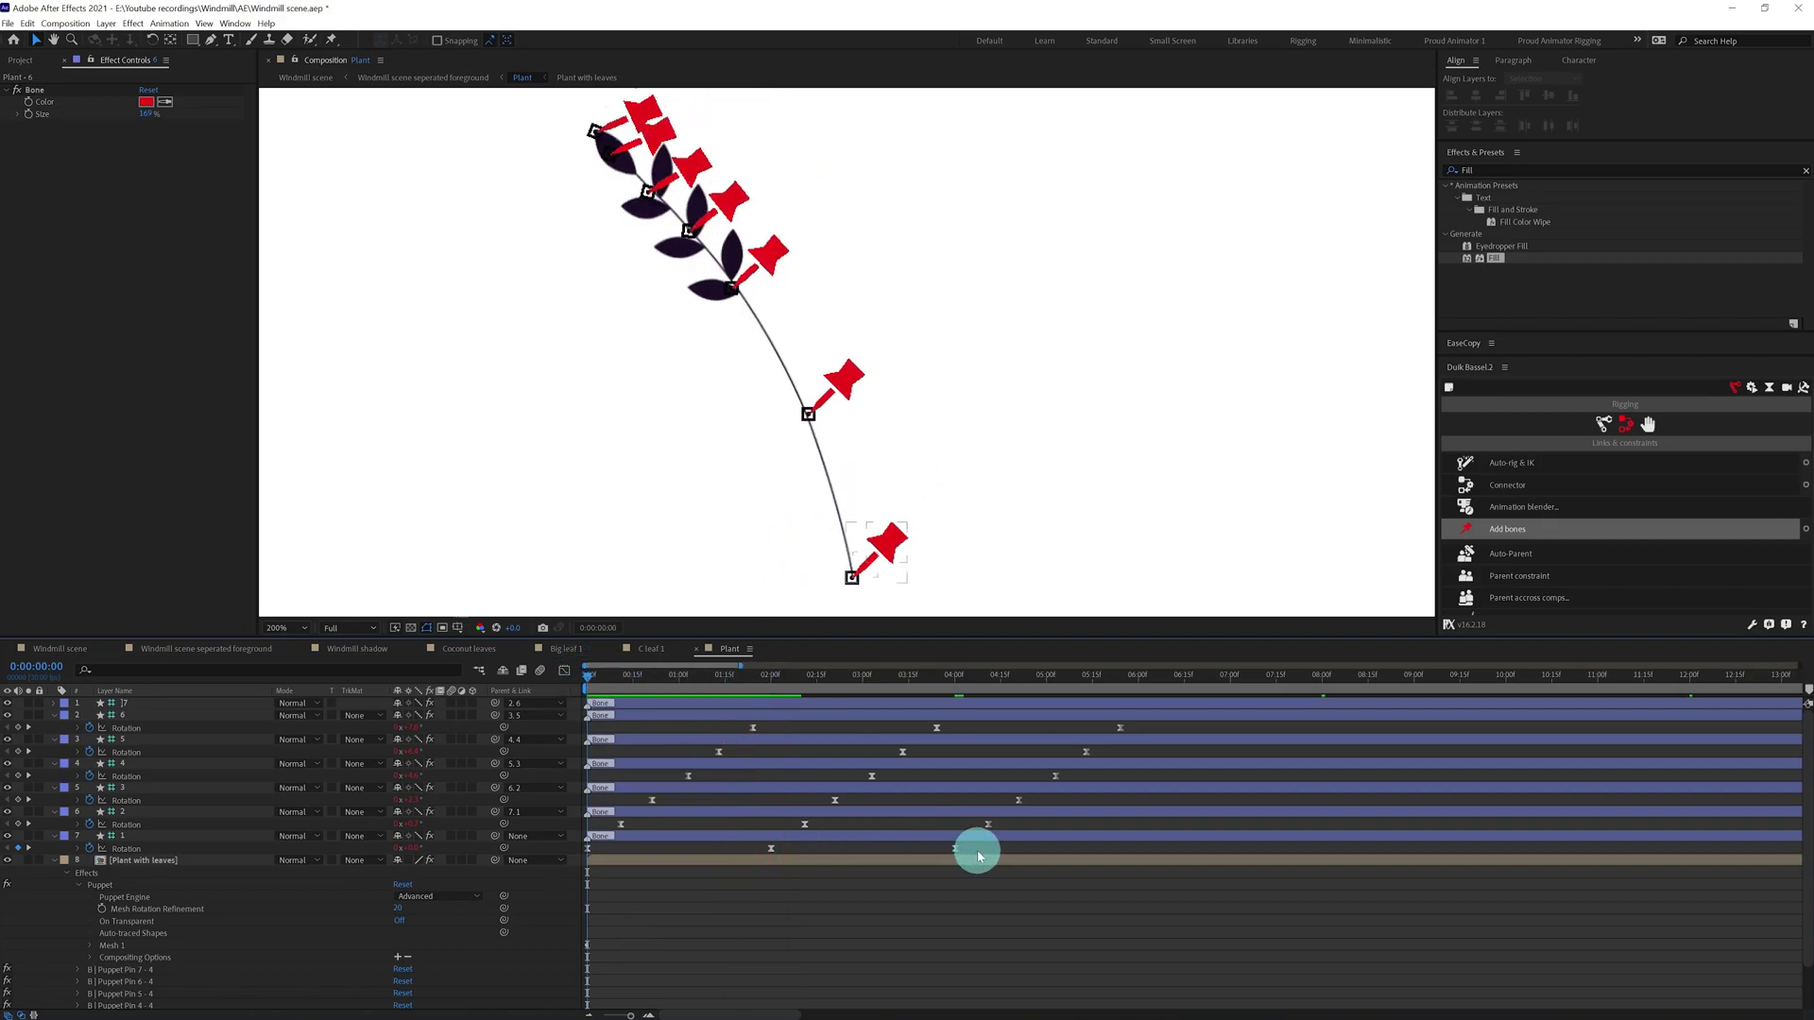
# Remove the rotation keyframes from plant bone 1 at the stem's base and preview the animation.
pyautogui.moveTo(932, 858); pyautogui.dragTo(620, 876)
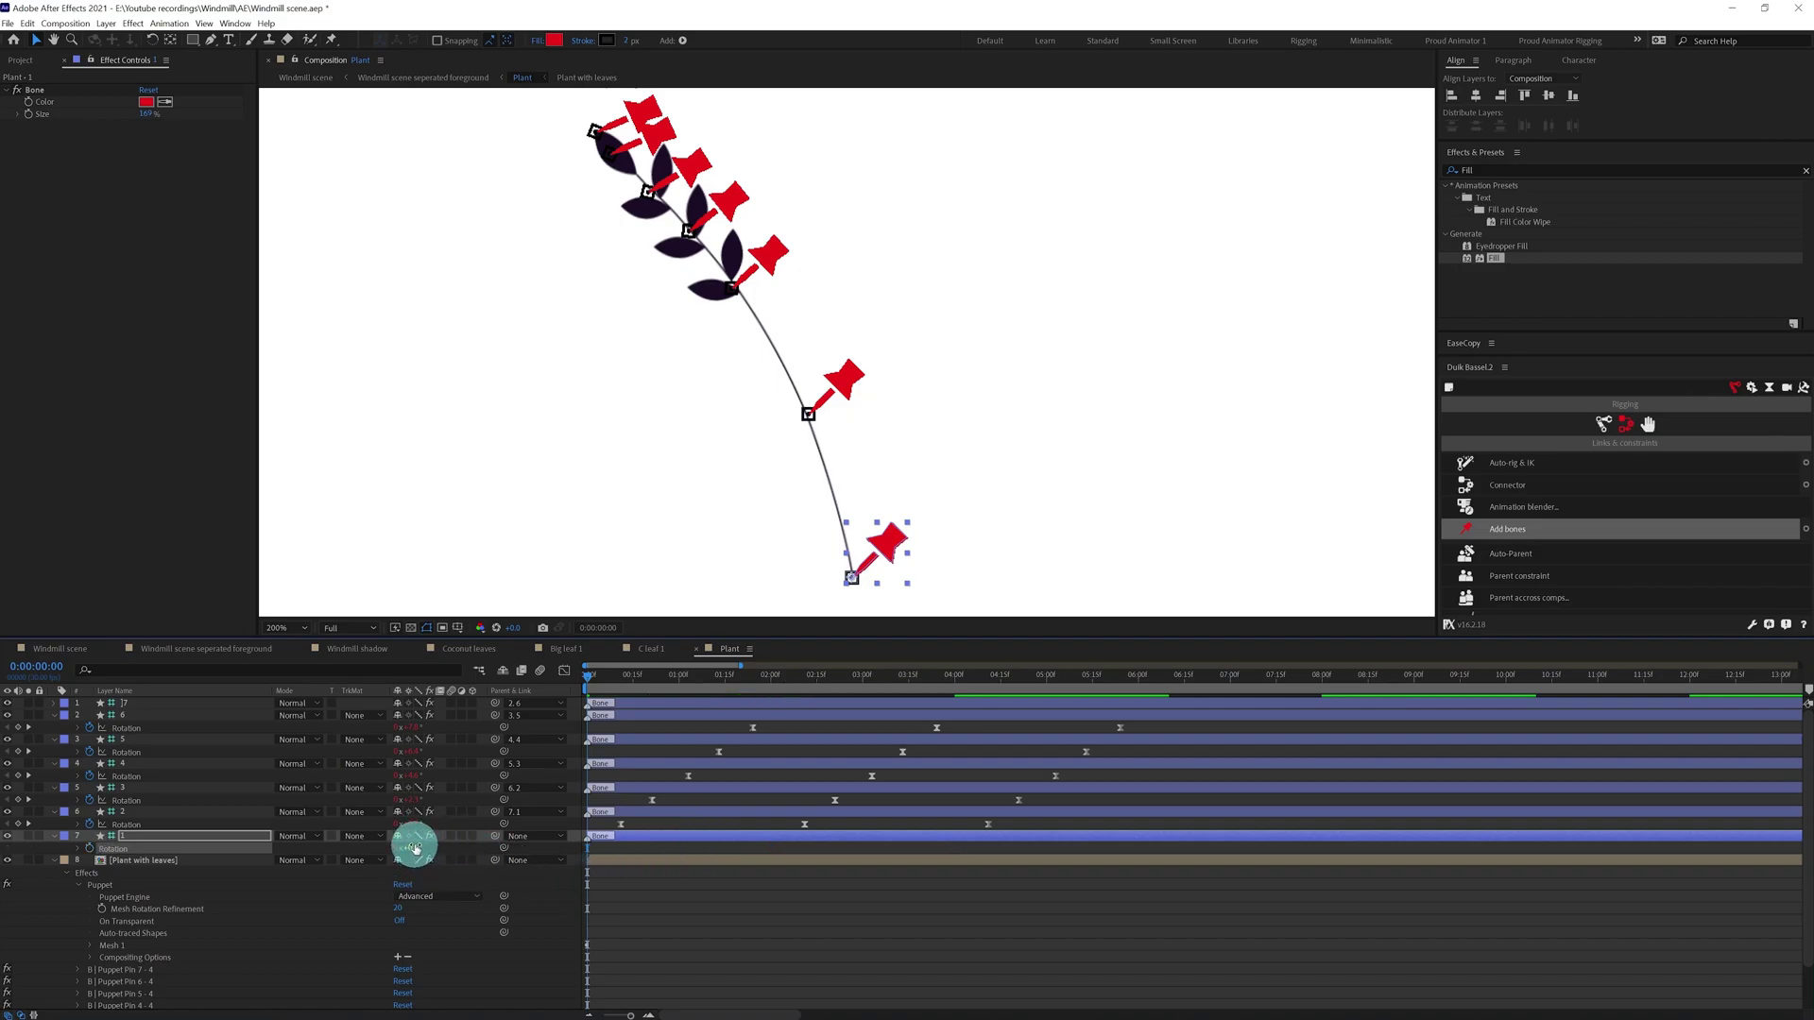
pyautogui.click(114, 866)
pyautogui.click(93, 845)
pyautogui.press('Return')
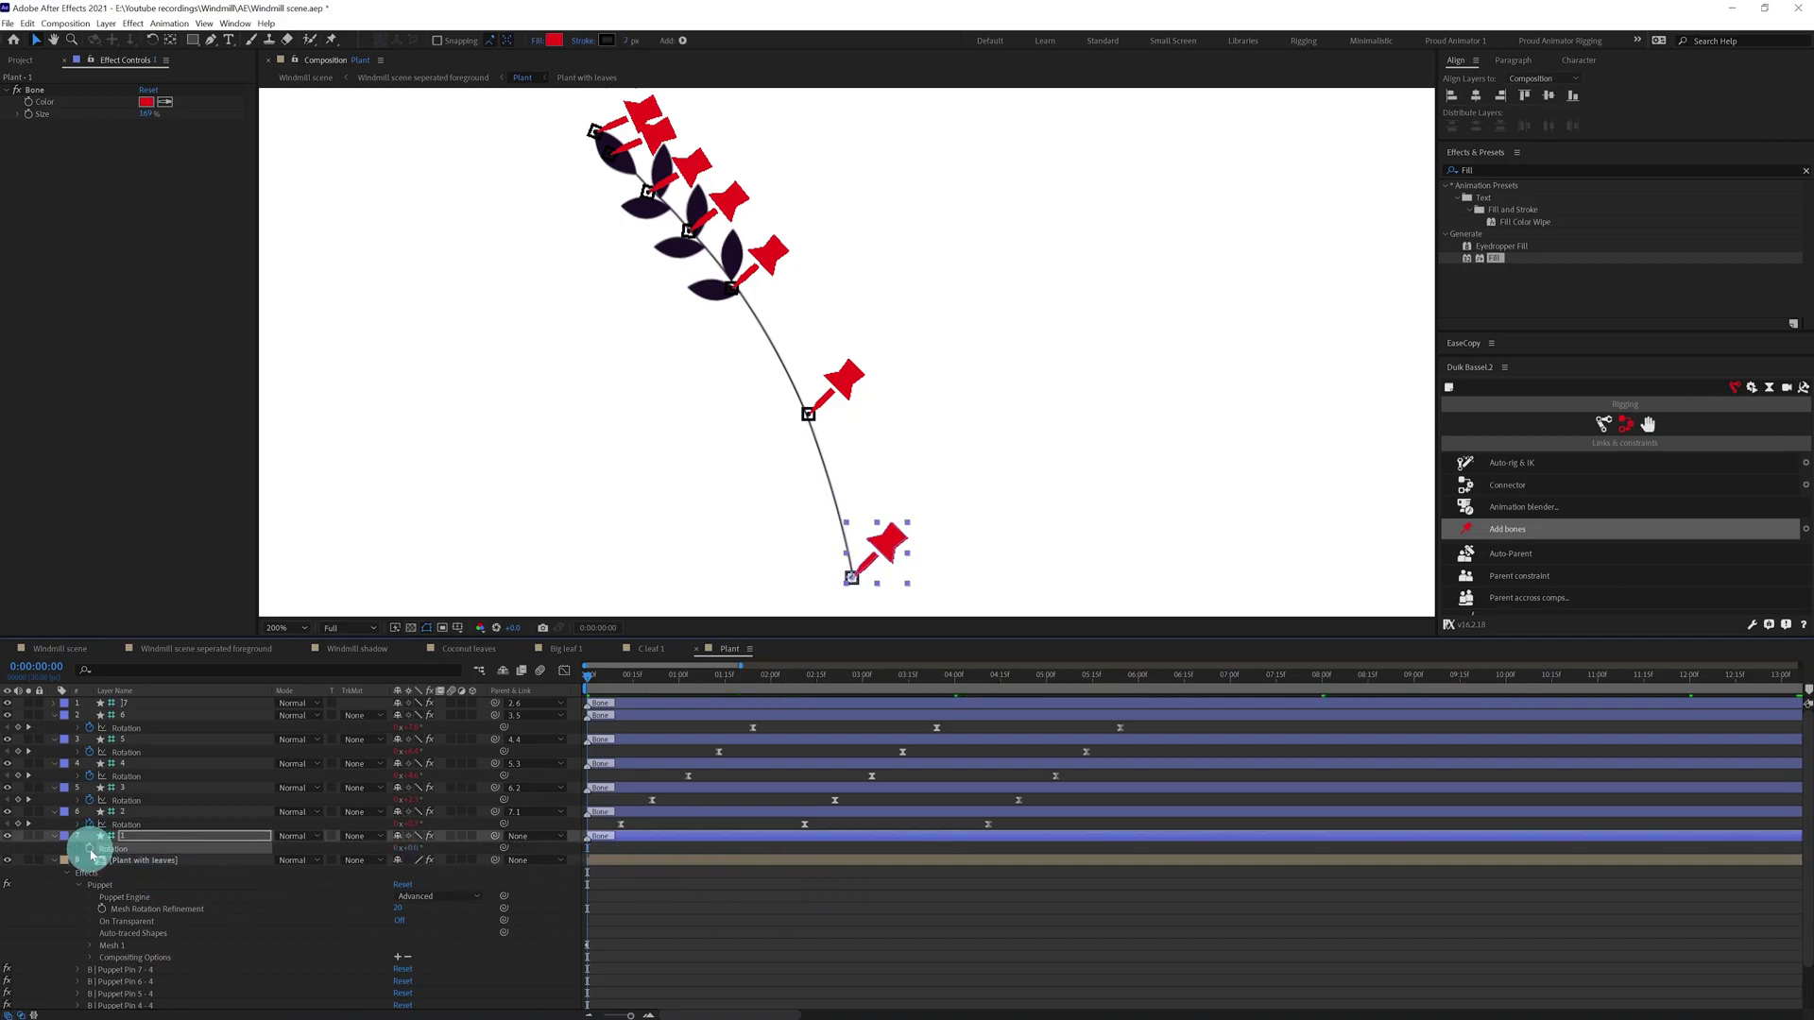
pyautogui.click(724, 905)
pyautogui.press('space')
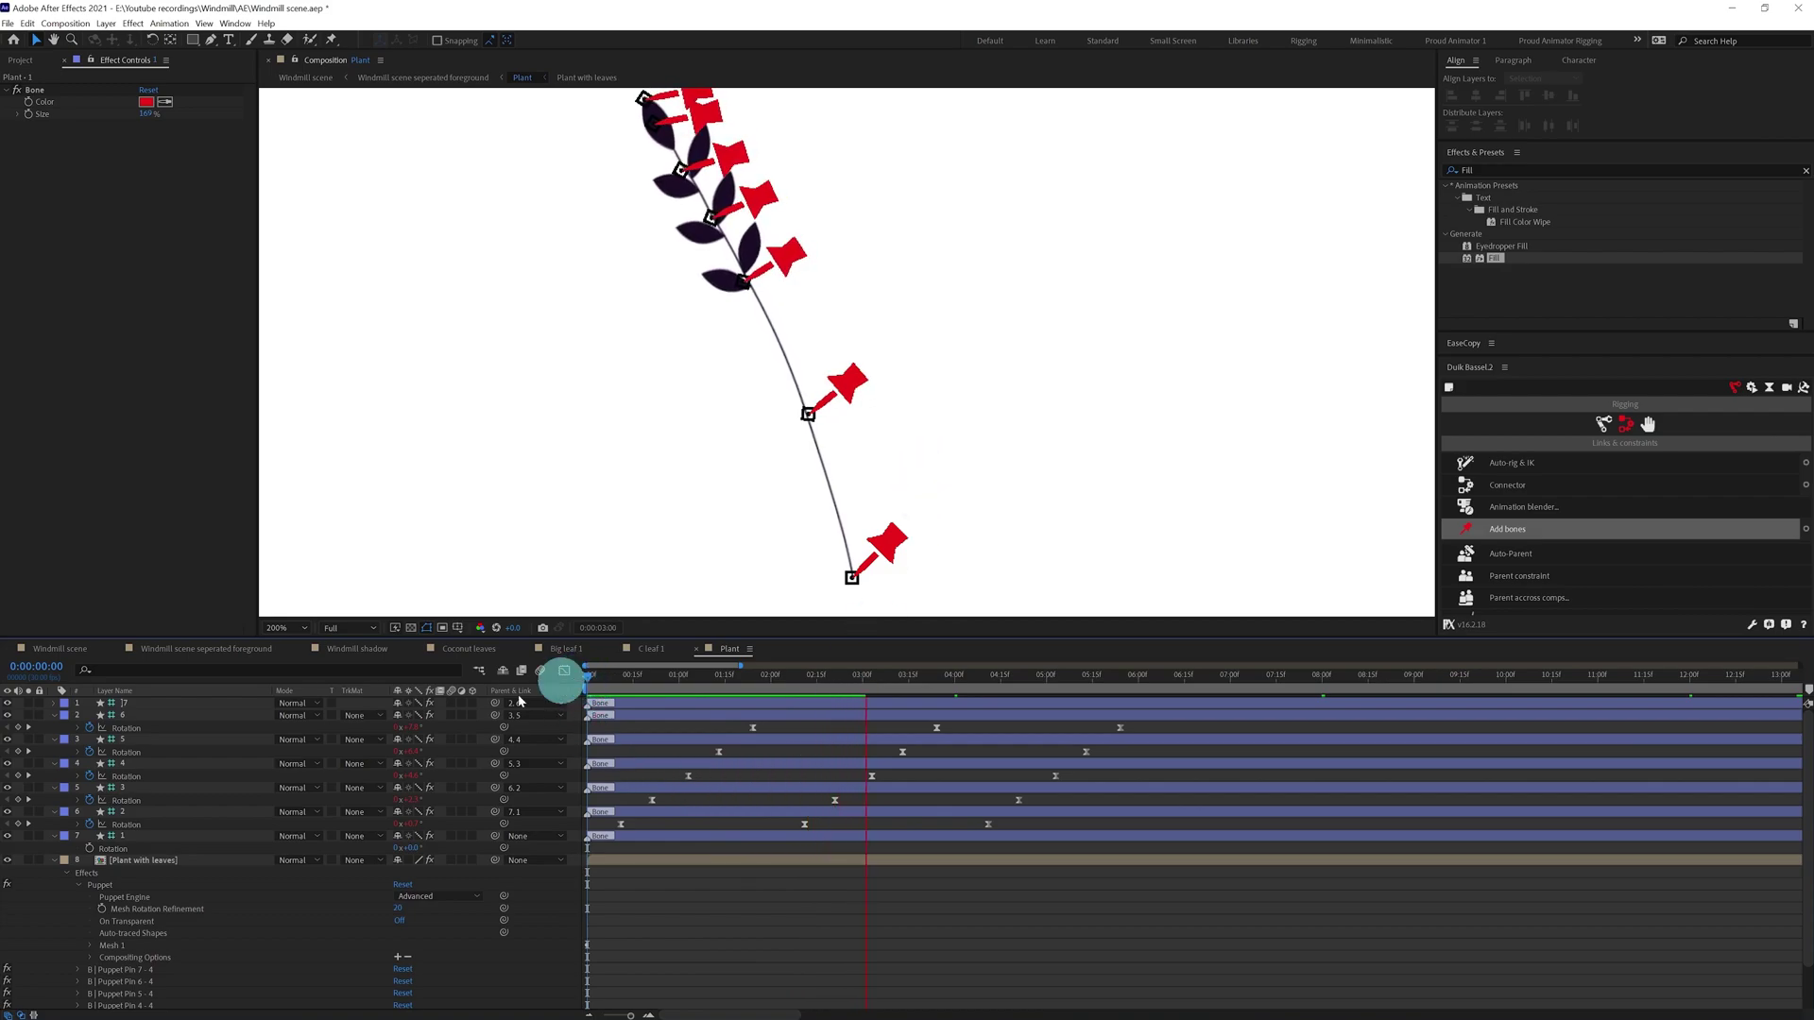
# Open the Plant with leaves composition and place four puppet pins along small leaf 1, from its base to its tip.
pyautogui.doubleClick(141, 860)
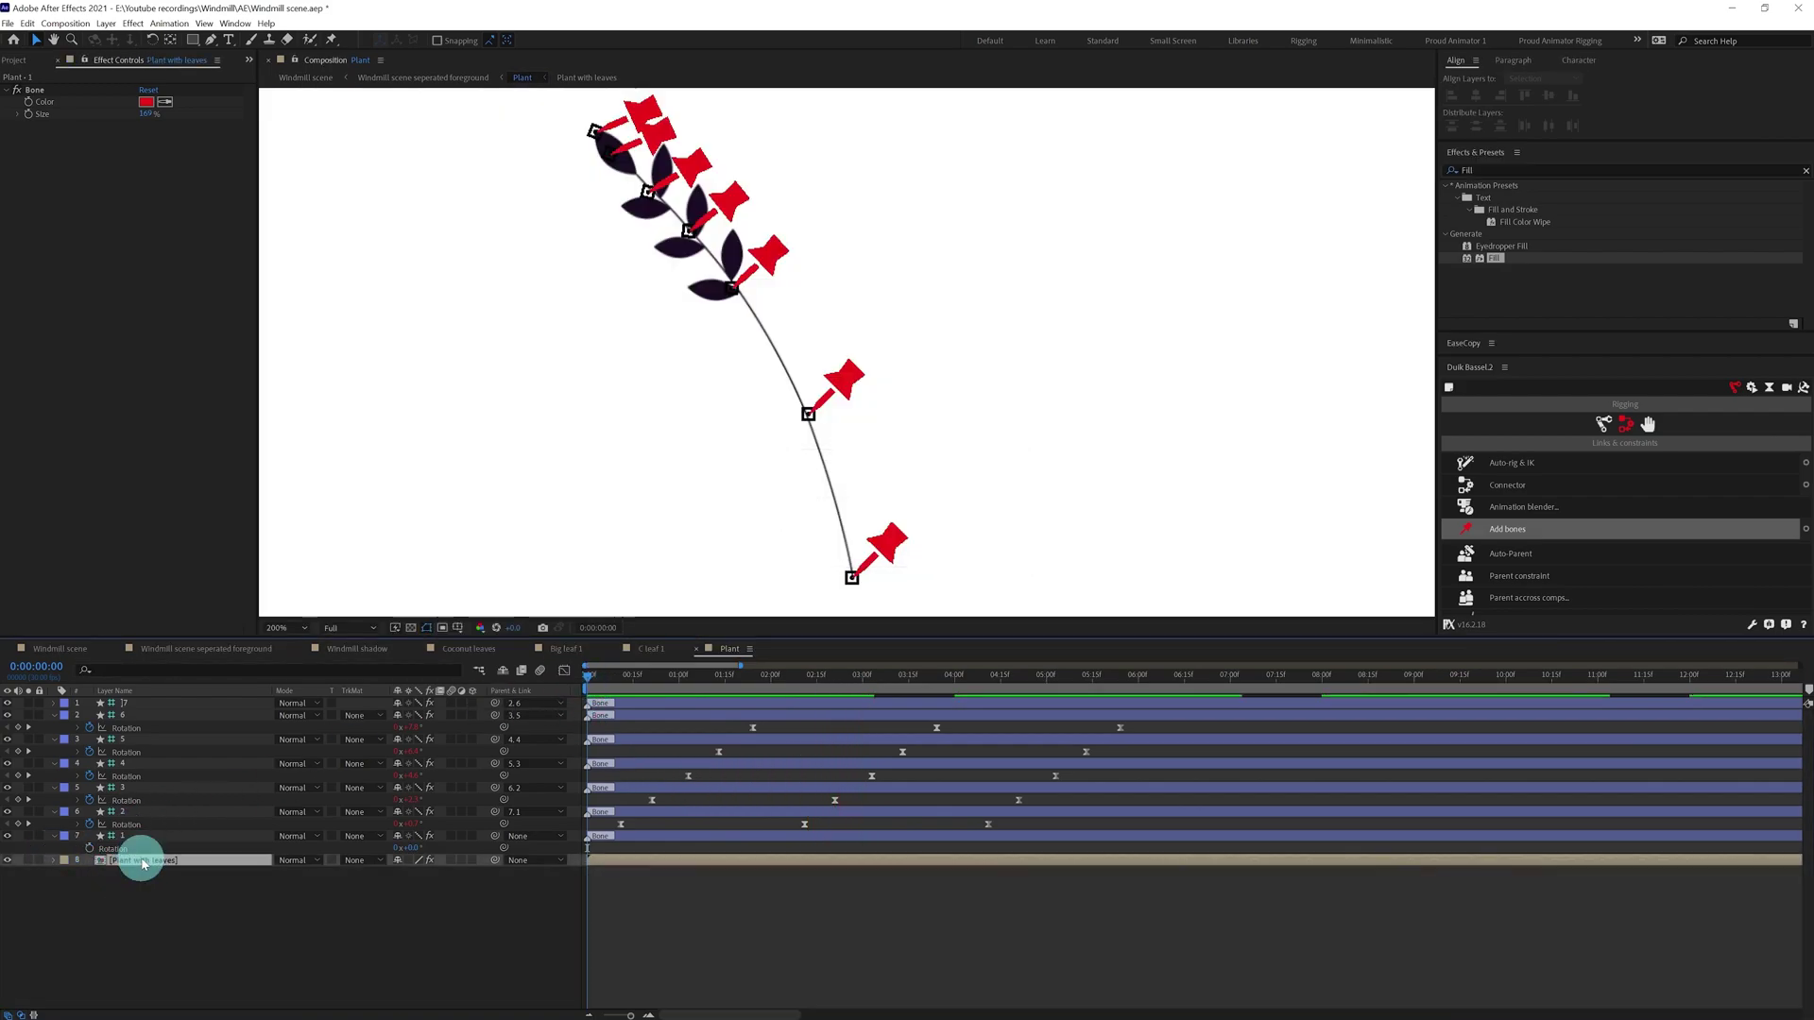
pyautogui.scroll(-2, 1031, 342)
pyautogui.scroll(1, 1026, 342)
pyautogui.moveTo(1086, 402); pyautogui.dragTo(780, 141)
pyautogui.scroll(1, 780, 251)
pyautogui.scroll(4, 610, 302)
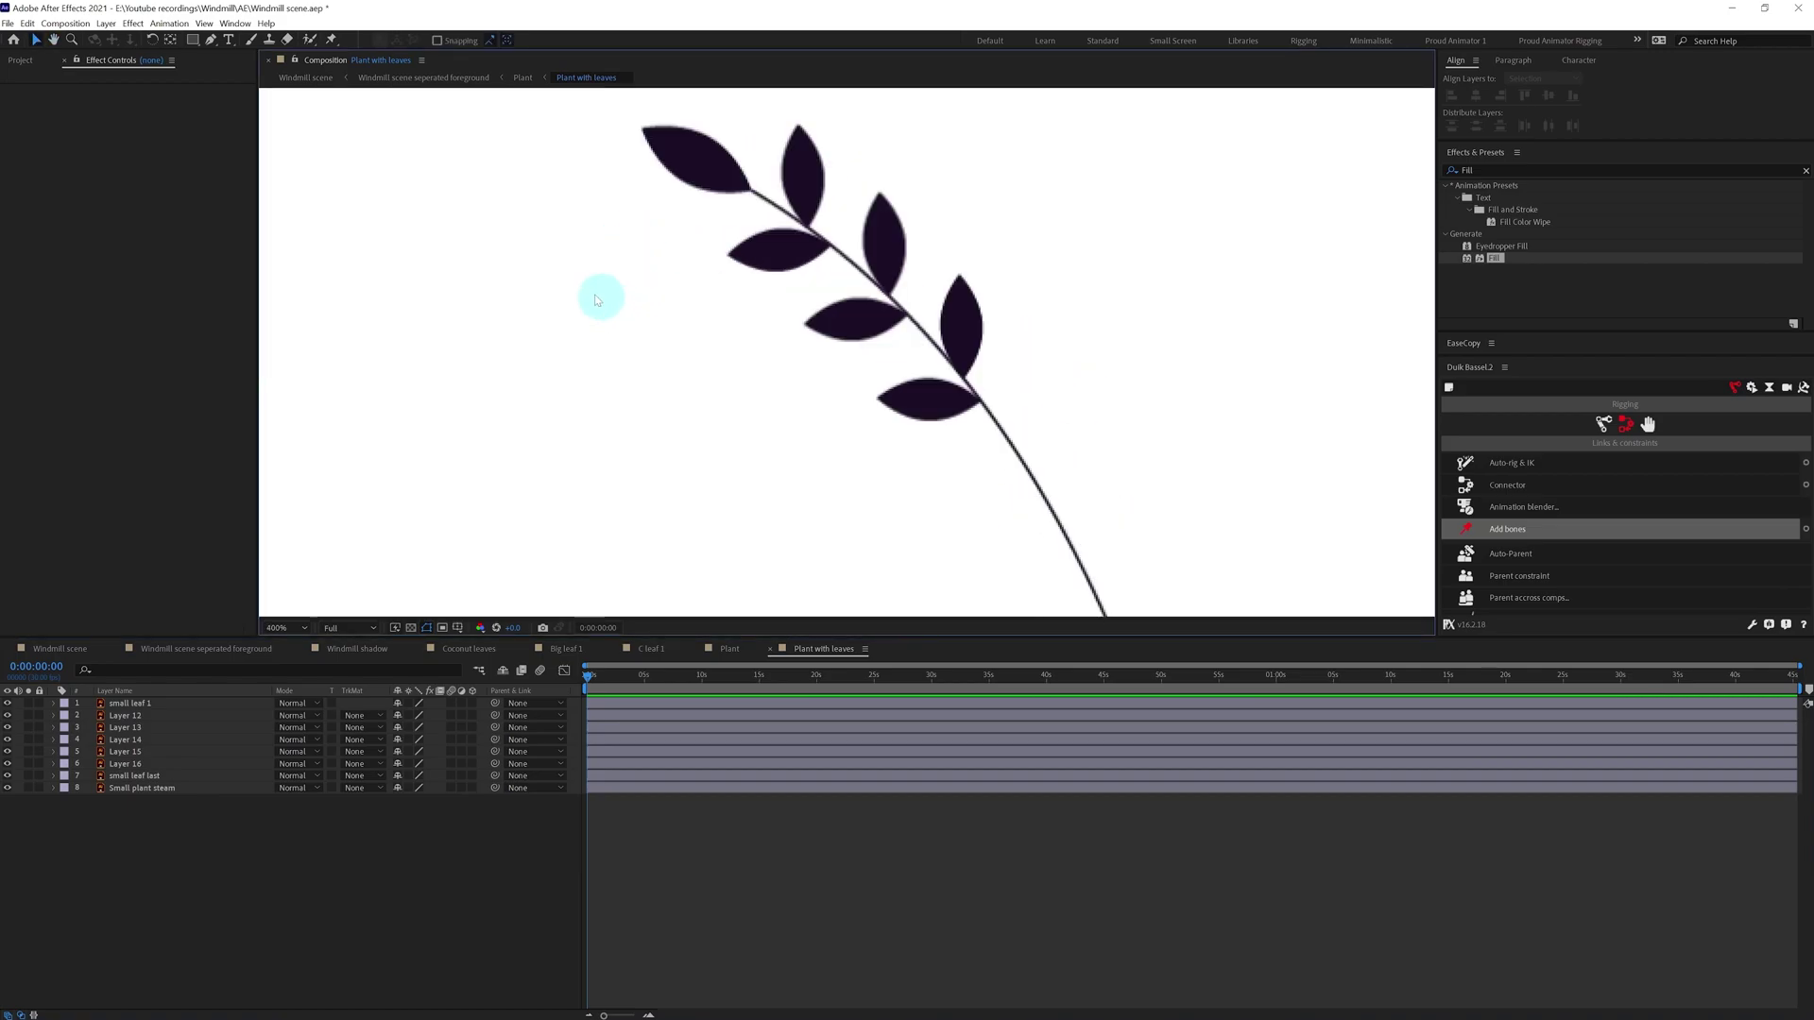
pyautogui.moveTo(609, 186); pyautogui.dragTo(735, 321)
pyautogui.click(331, 39)
pyautogui.click(761, 298)
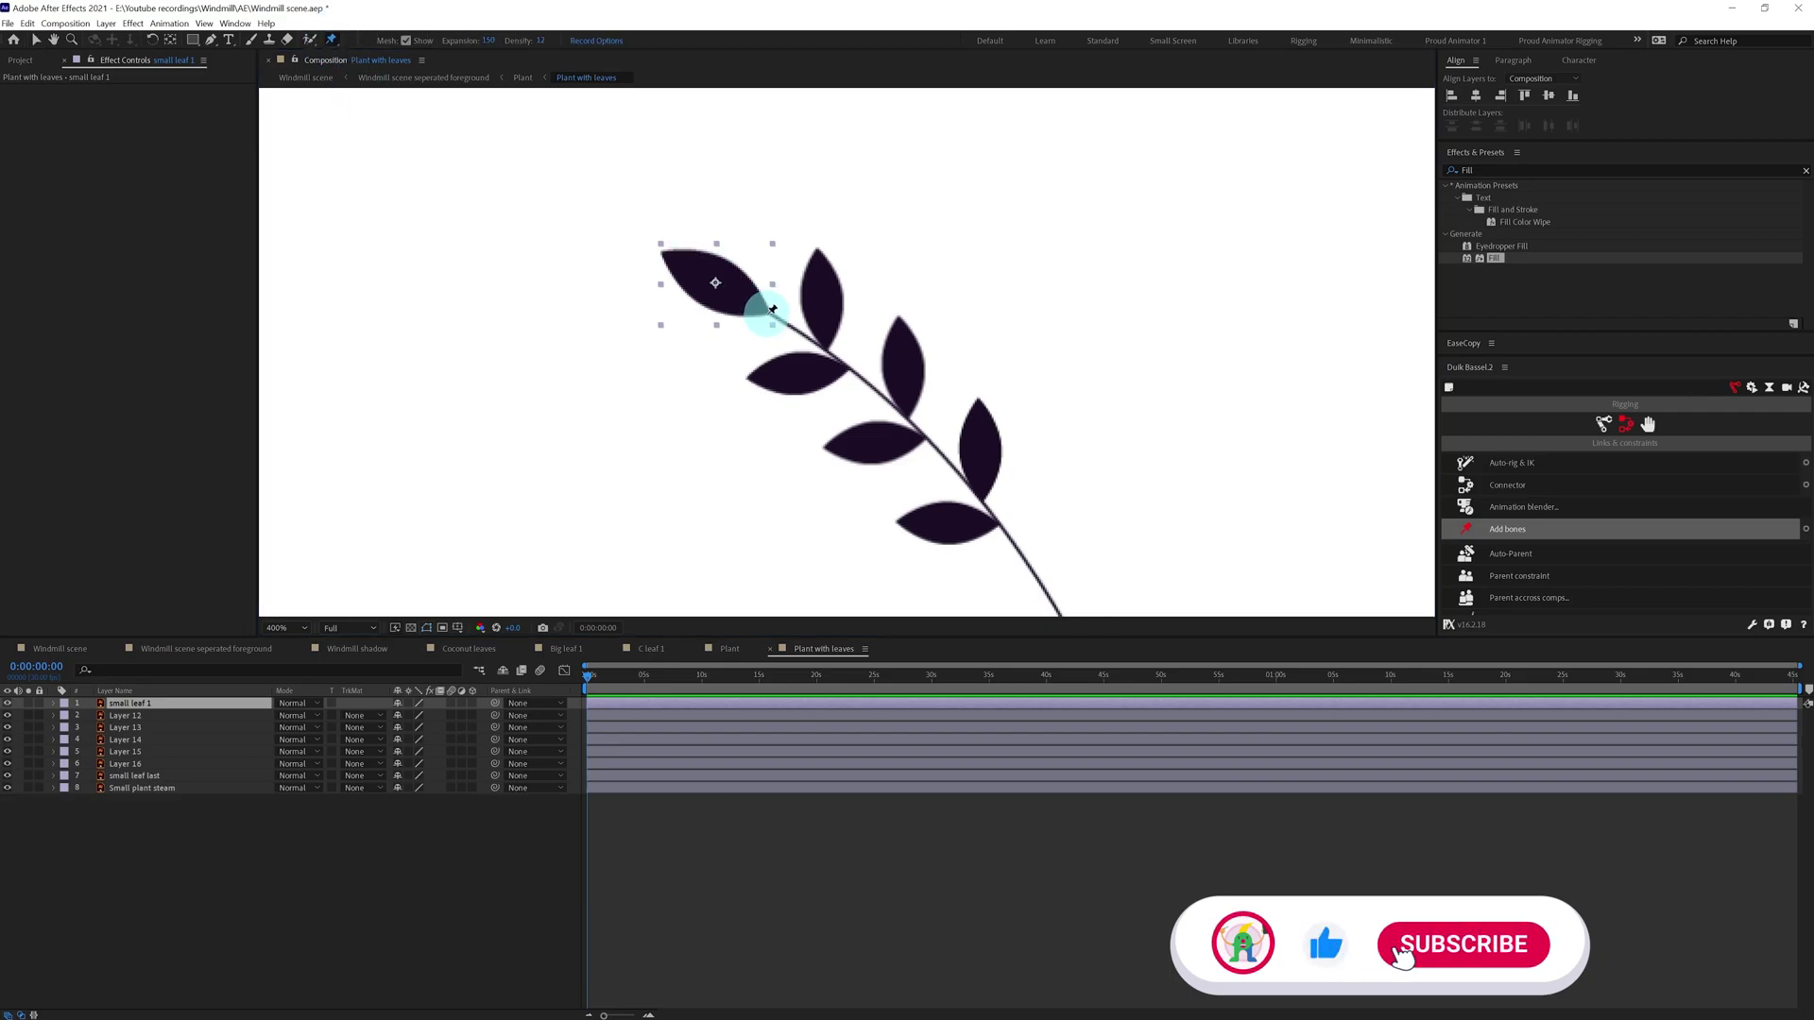
pyautogui.click(739, 291)
pyautogui.click(703, 264)
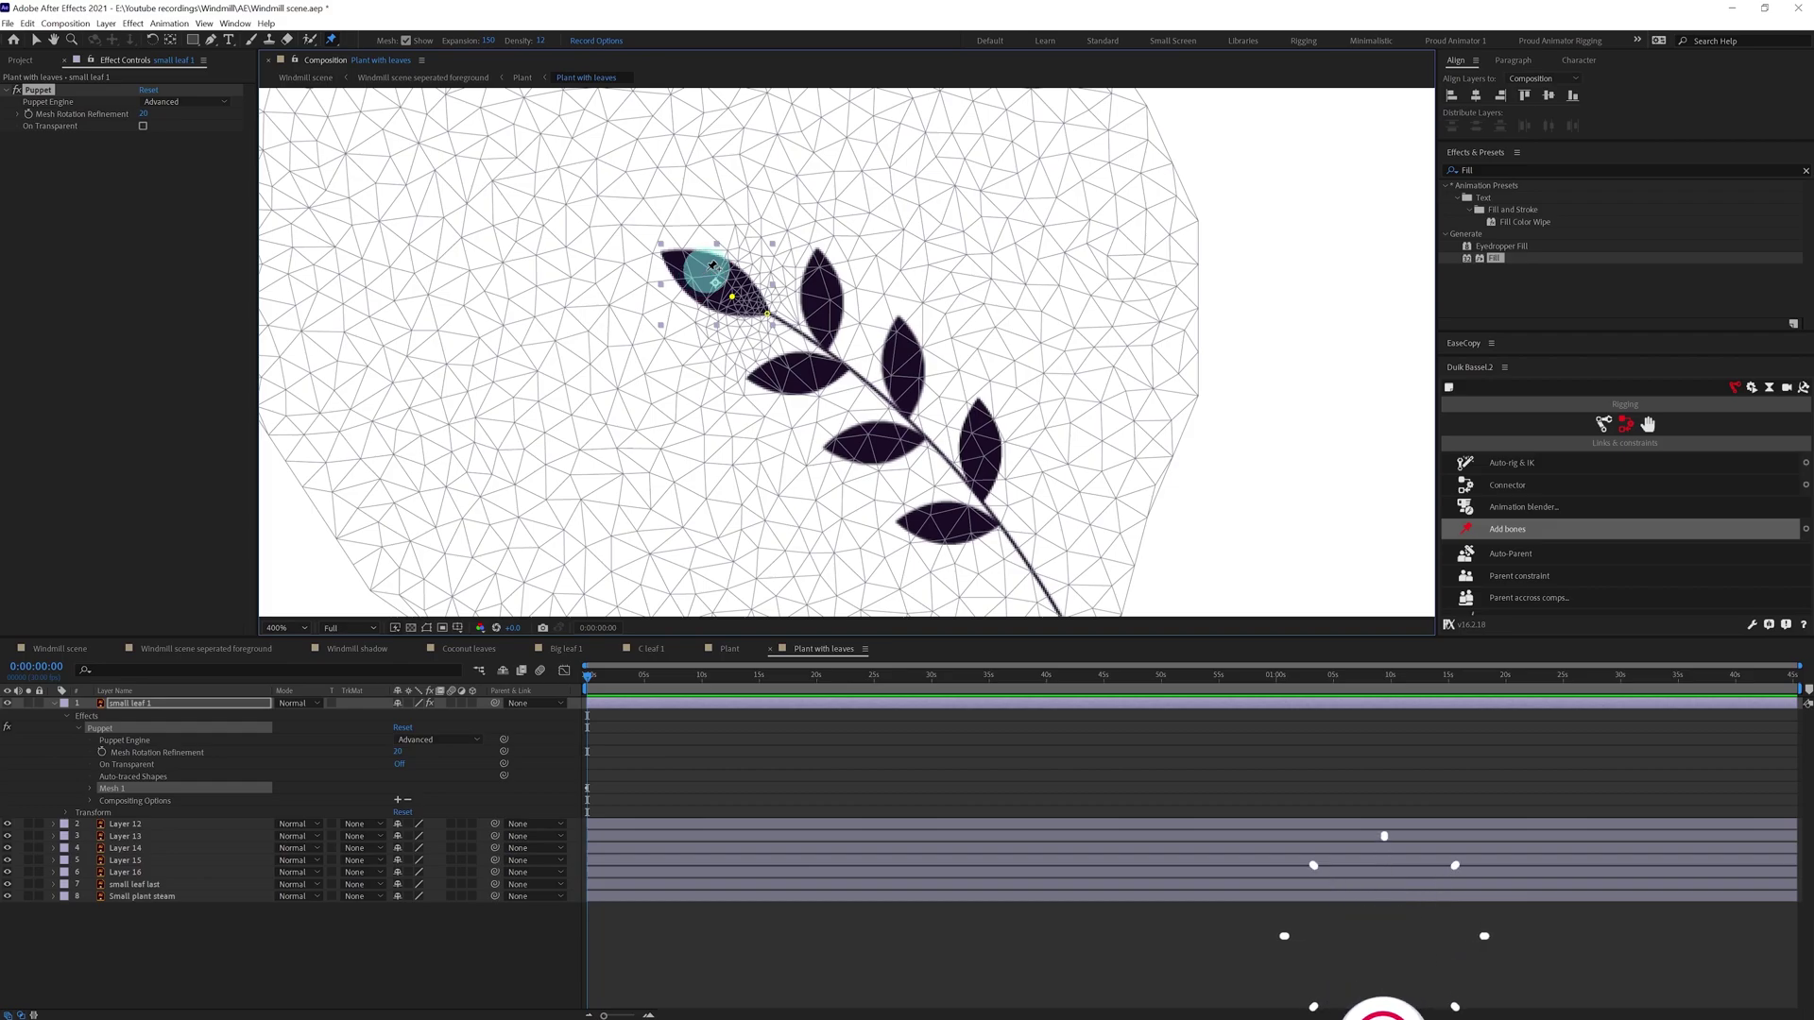
pyautogui.click(697, 272)
pyautogui.click(666, 255)
# Create Duik bones from the Puppet effect's pins on small leaf 1 and rename them 1 to 4 from base to tip.
pyautogui.click(101, 728)
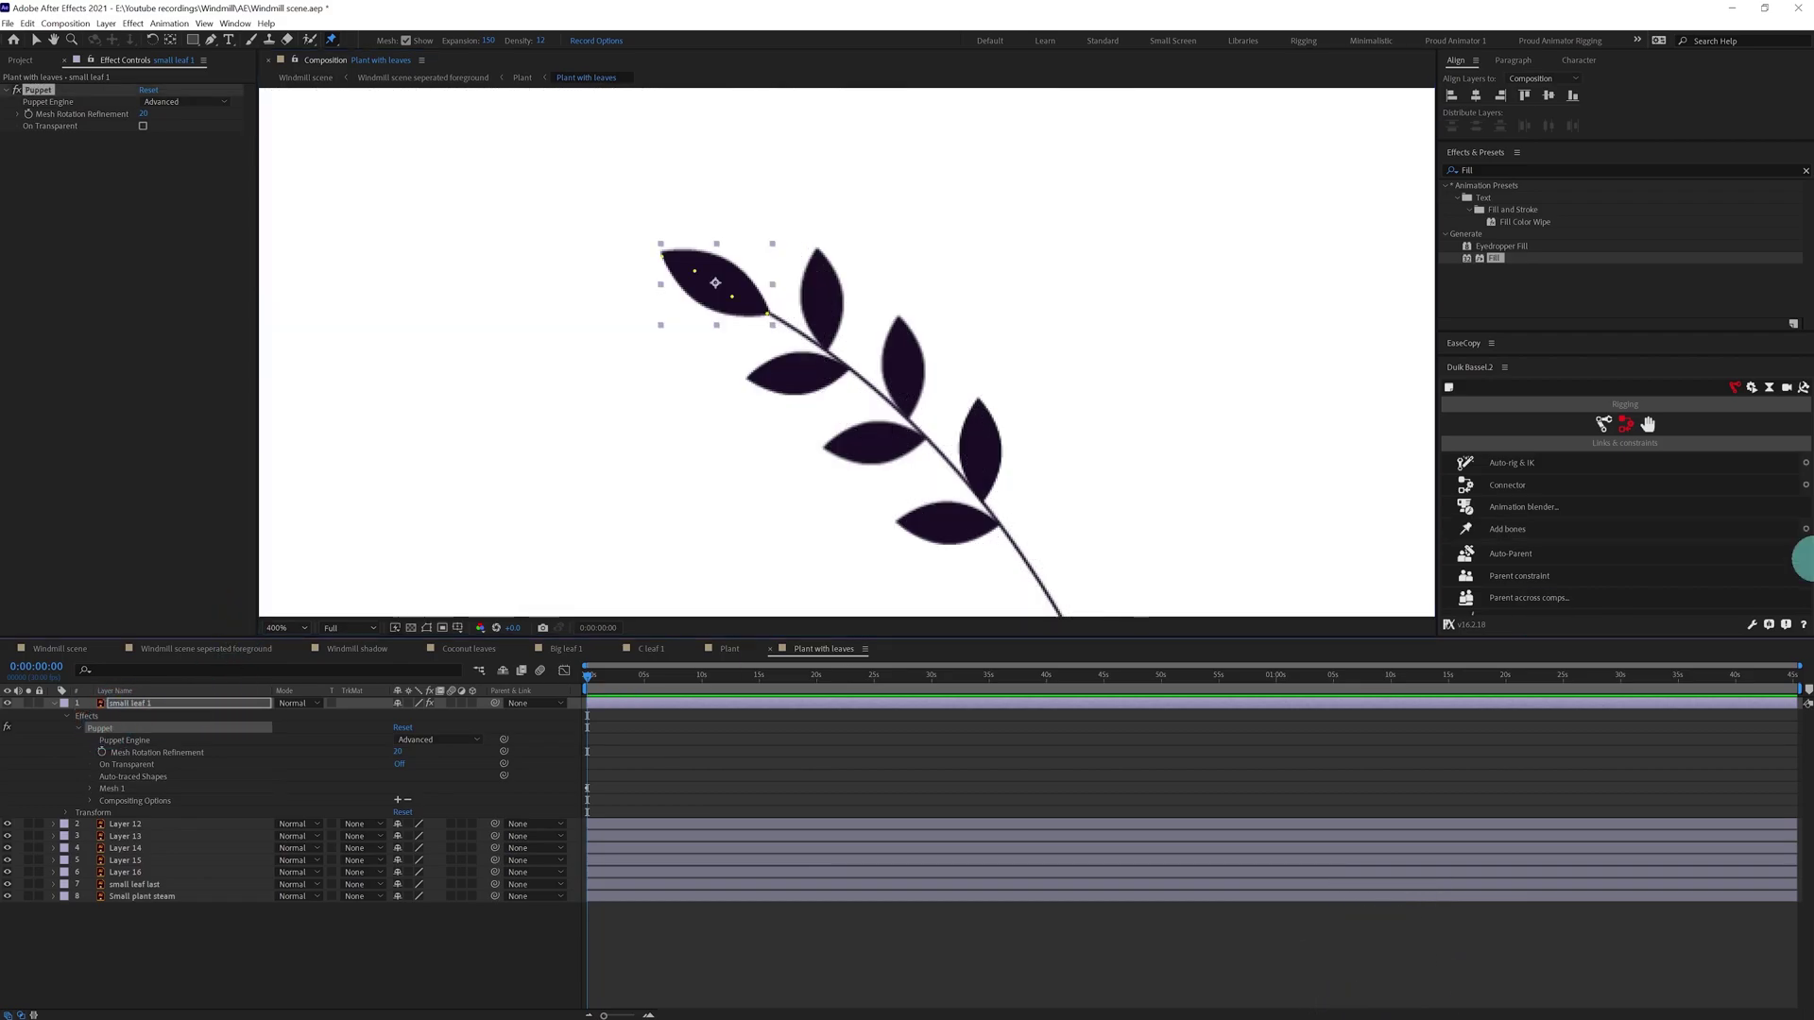
pyautogui.click(1507, 530)
pyautogui.click(190, 742)
pyautogui.press('Return')
pyautogui.write('1')
pyautogui.press('Return')
pyautogui.hotkey('ctrl', 'Up')
pyautogui.press('Return')
pyautogui.write('2')
pyautogui.press('Return')
pyautogui.hotkey('ctrl', 'Up')
pyautogui.press('Return')
pyautogui.write('3')
pyautogui.press('Return')
pyautogui.hotkey('ctrl', 'Up')
pyautogui.press('Return')
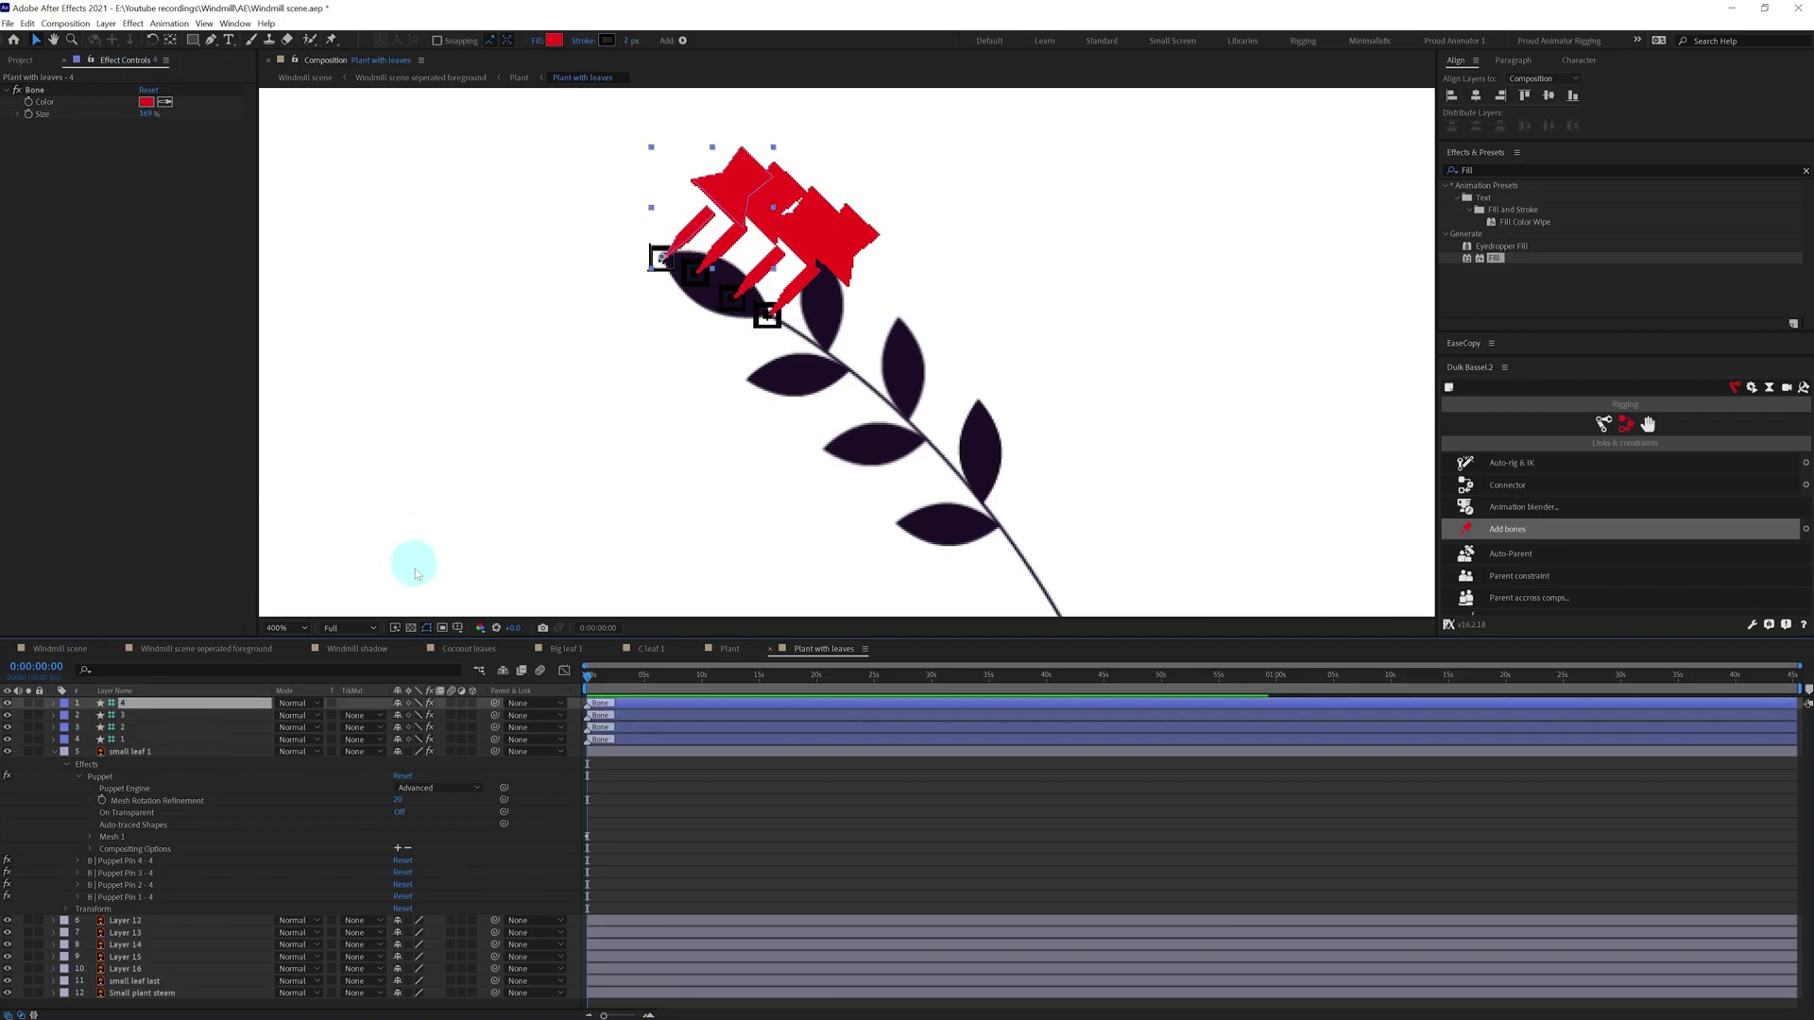
# Parent each bone of small leaf 1 to the next lower-numbered bone.
pyautogui.moveTo(495, 703); pyautogui.dragTo(495, 715)
pyautogui.moveTo(495, 716); pyautogui.dragTo(495, 727)
pyautogui.click(138, 740)
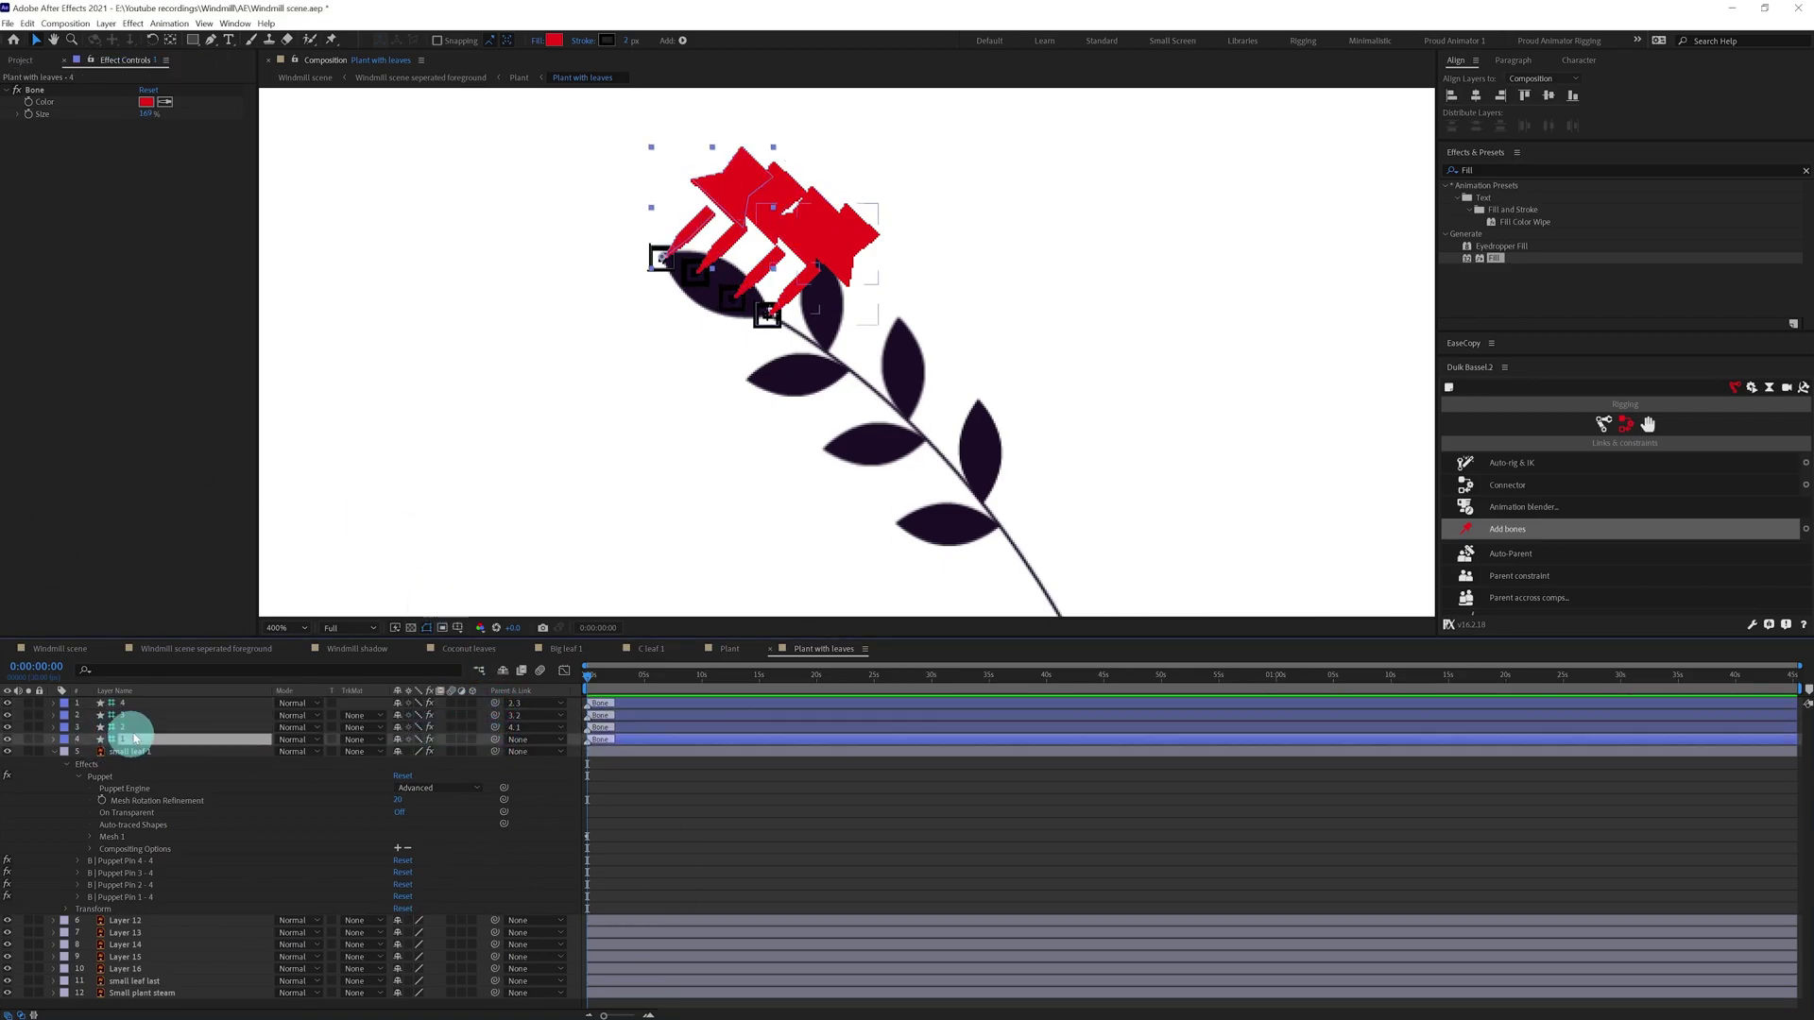
# Copy the rotation keyframes of bone 2 in the Plant composition and paste them onto small leaf 1's bones 1 to 3.
pyautogui.click(730, 650)
pyautogui.click(129, 835)
pyautogui.click(127, 825)
pyautogui.hotkey('ctrl', 'c')
pyautogui.click(822, 649)
pyautogui.keyDown('shift'); pyautogui.click(129, 715); pyautogui.keyUp('shift')
pyautogui.hotkey('ctrl', 'v')
pyautogui.press('u')
# Stagger the rotation keyframes of the small leaf's bones 1 to 3 so each starts a few frames after the previous one.
pyautogui.press(';')
pyautogui.keyDown('ctrl'); pyautogui.click(163, 776); pyautogui.keyUp('ctrl')
pyautogui.moveTo(589, 753); pyautogui.dragTo(681, 731)
pyautogui.click(127, 729)
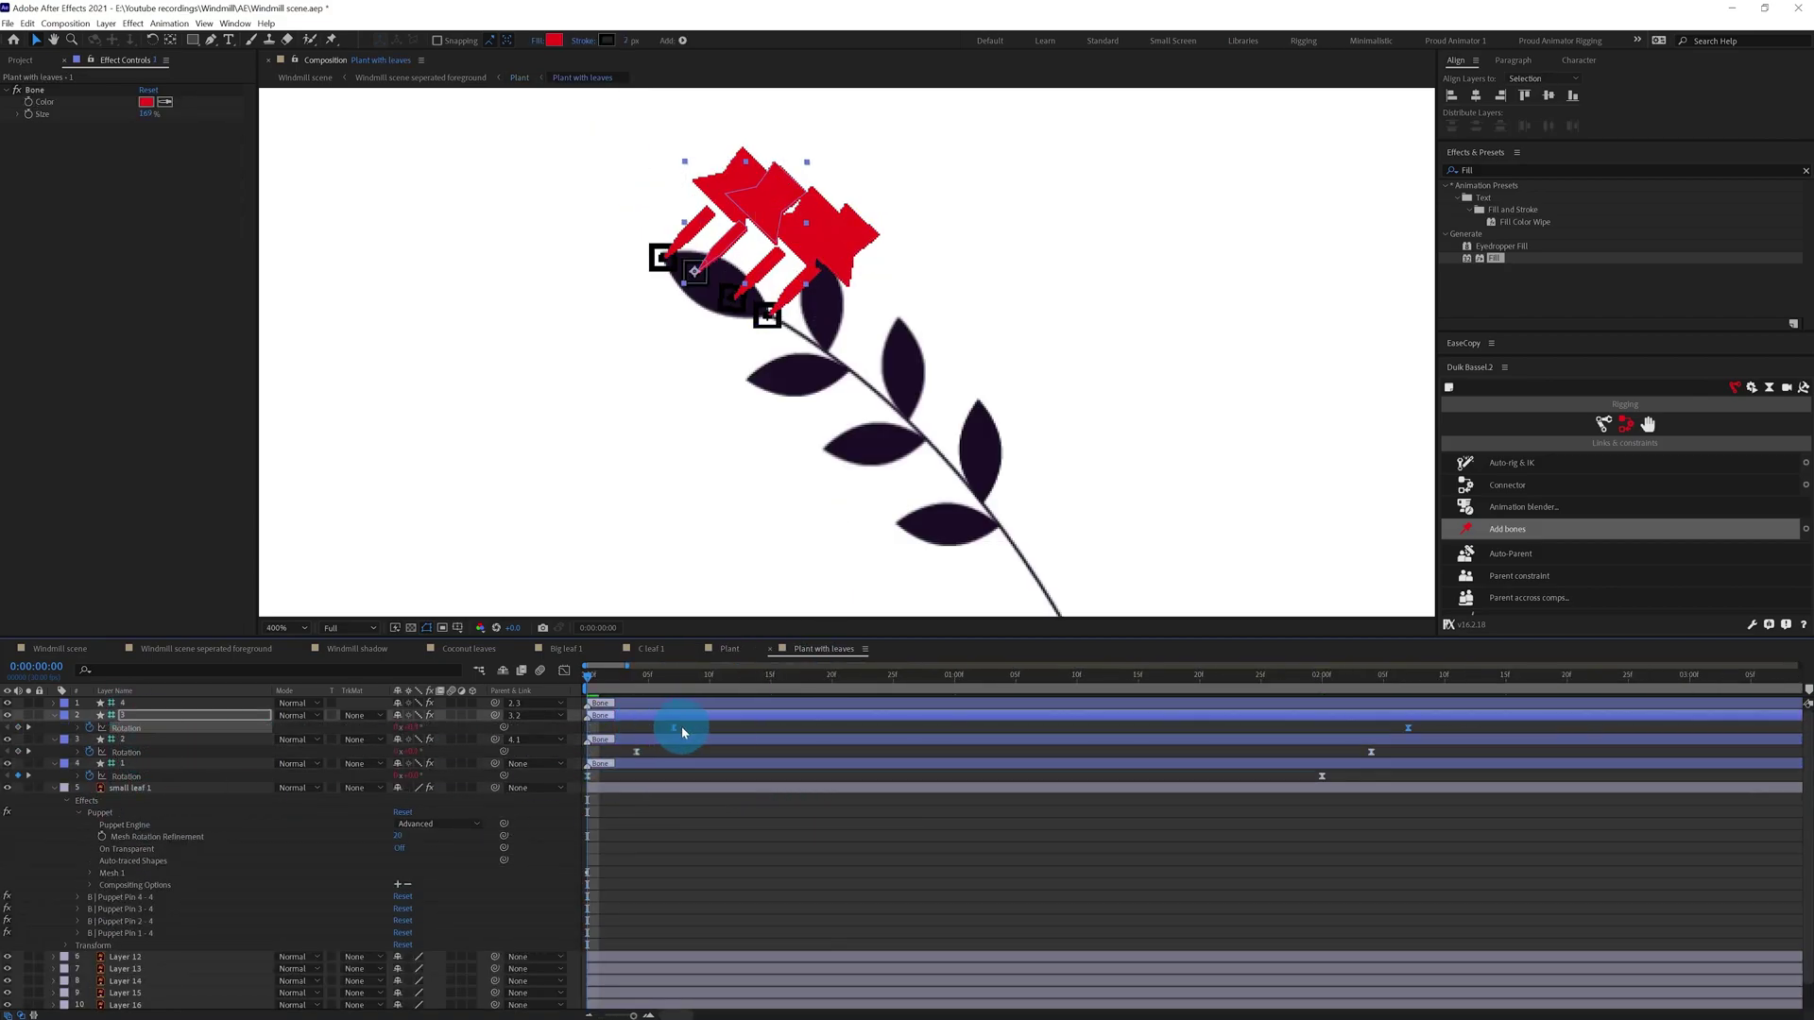
pyautogui.moveTo(1409, 784); pyautogui.dragTo(628, 778)
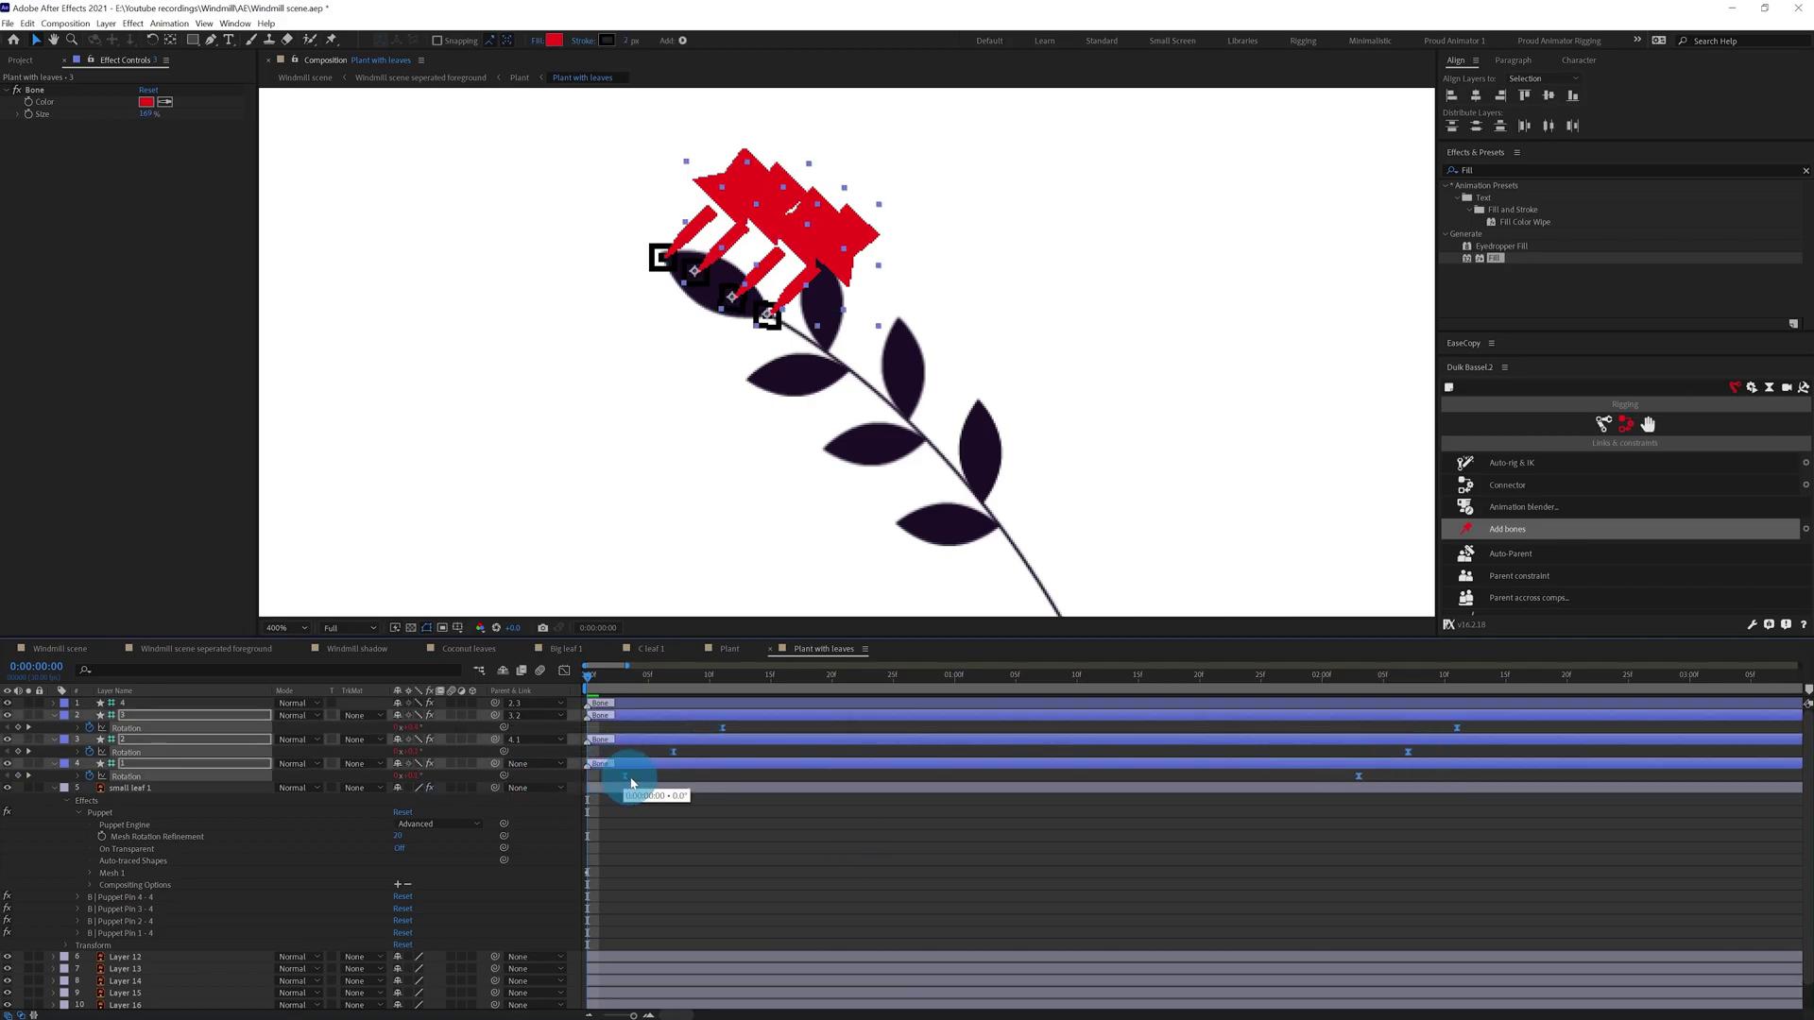
pyautogui.click(643, 803)
# Pre-compose small leaf 1 and its four bones into a composition named plant leaf 1Leaf.
pyautogui.press('u')
pyautogui.click(149, 752)
pyautogui.keyDown('shift'); pyautogui.click(144, 704); pyautogui.keyUp('shift')
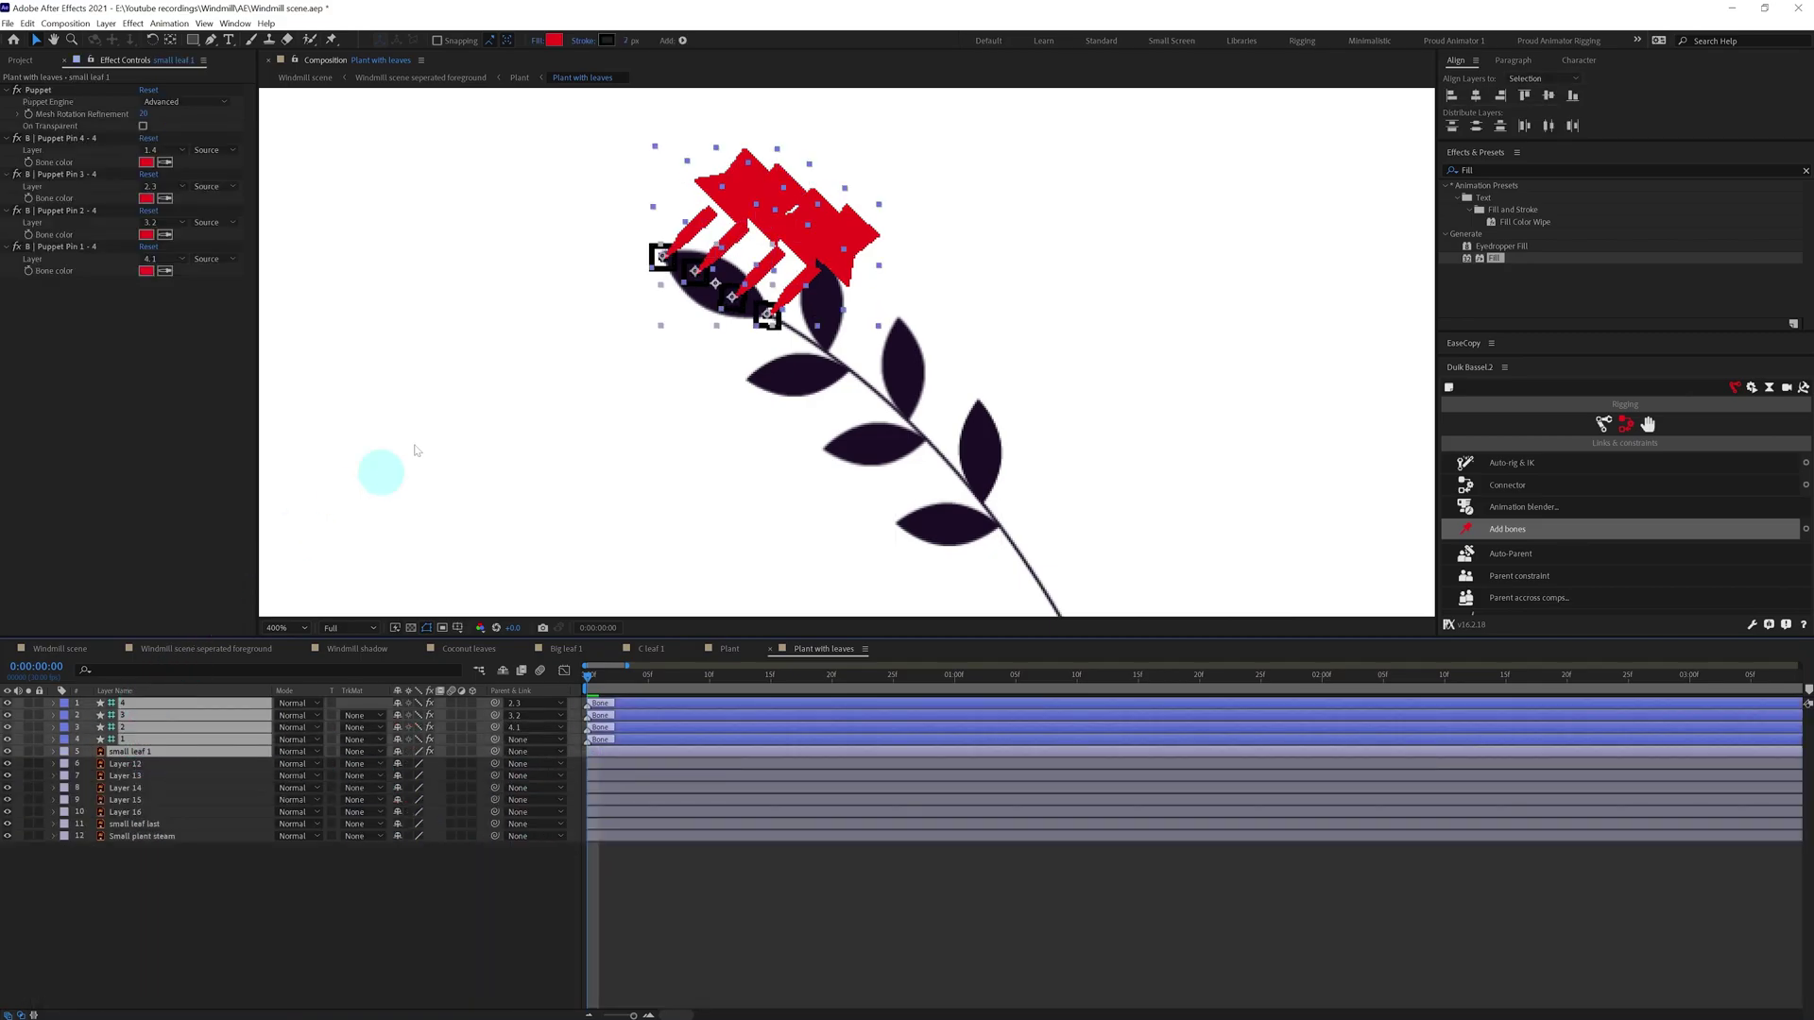
pyautogui.press(',')
pyautogui.rightClick(187, 752)
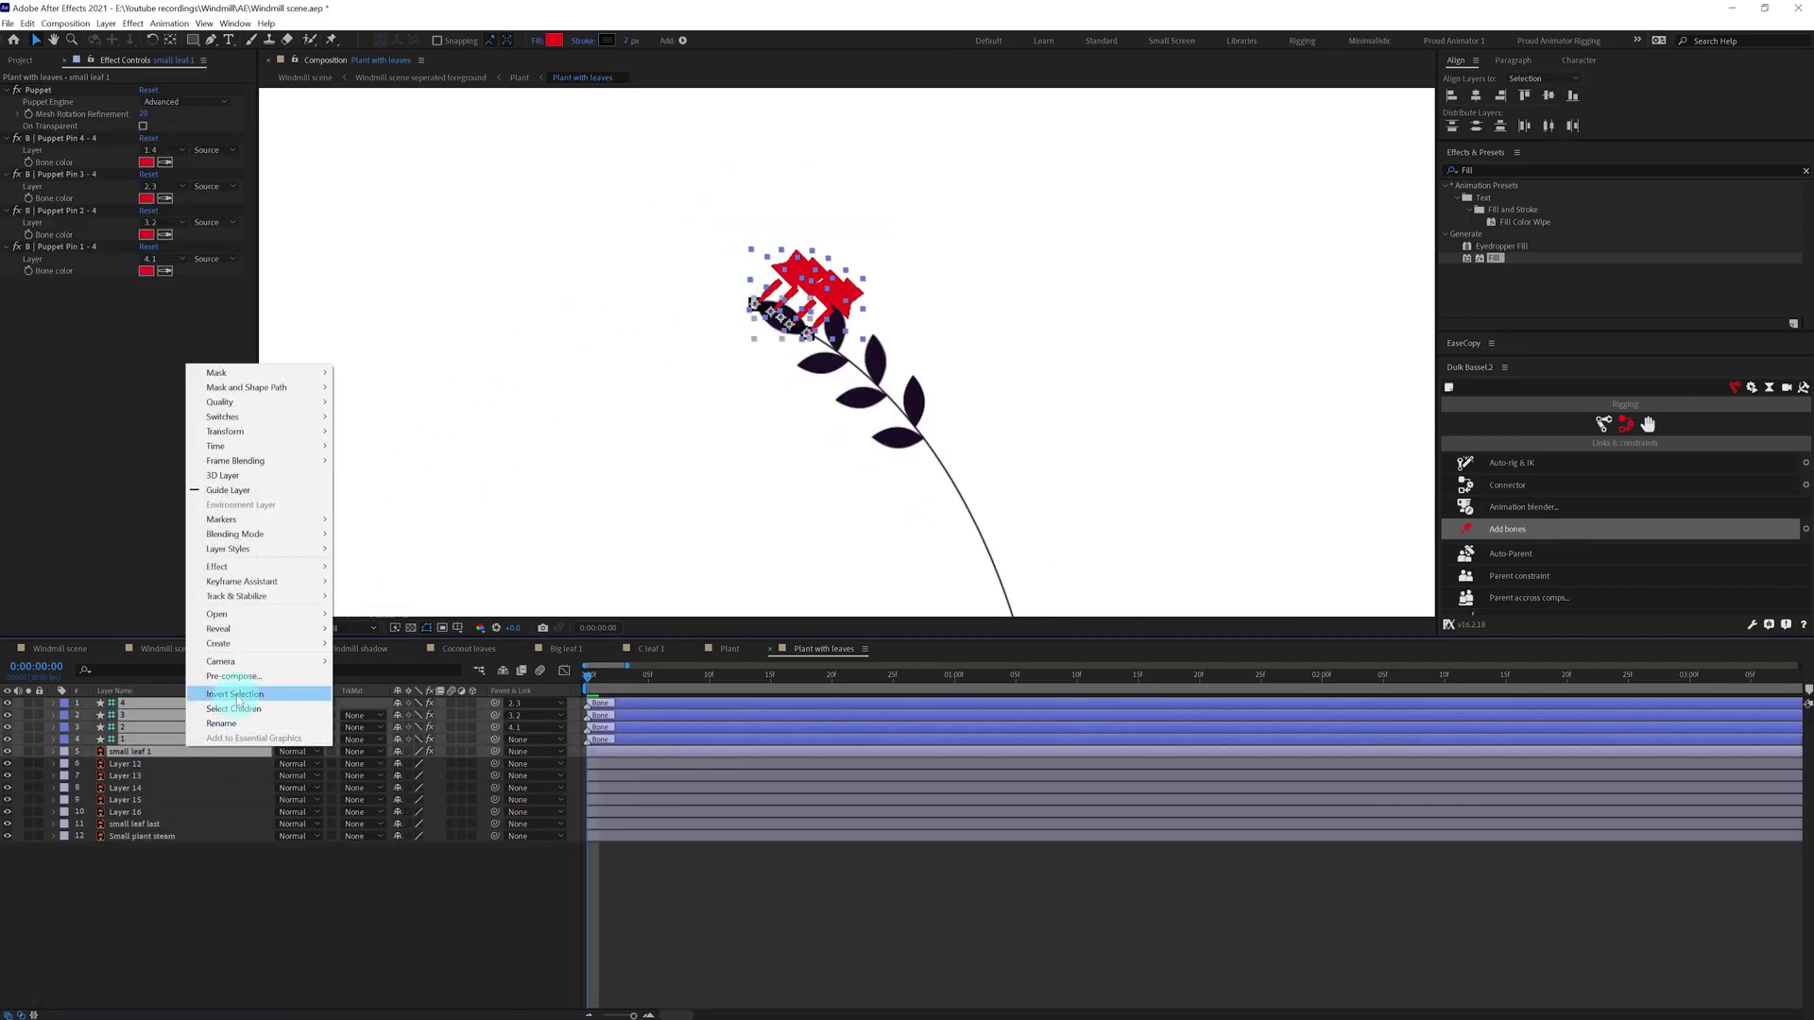
pyautogui.click(232, 677)
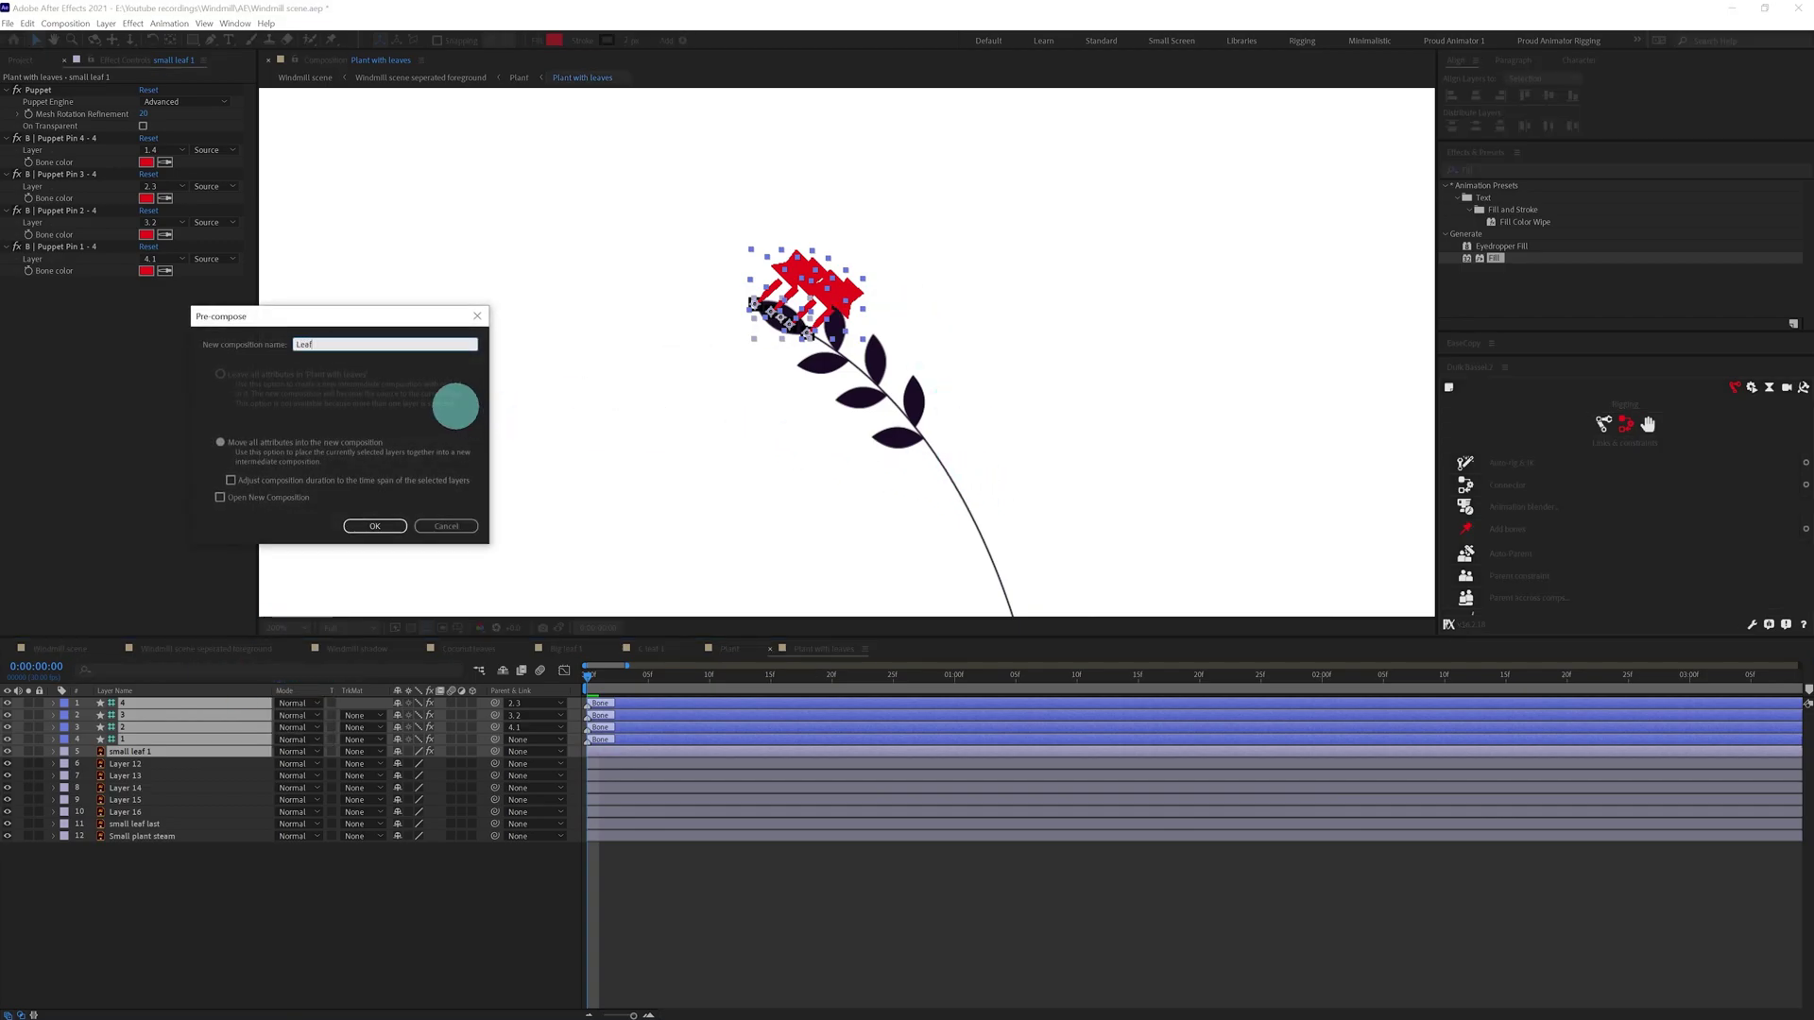
pyautogui.press('Return')
# Enable collapse transformations on the leaf precomp and move its anchor point to the leaf's base on the stem.
pyautogui.scroll(1, 813, 297)
pyautogui.click(409, 704)
pyautogui.scroll(-2, 856, 389)
pyautogui.press('y')
pyautogui.press('.')
pyautogui.press('.')
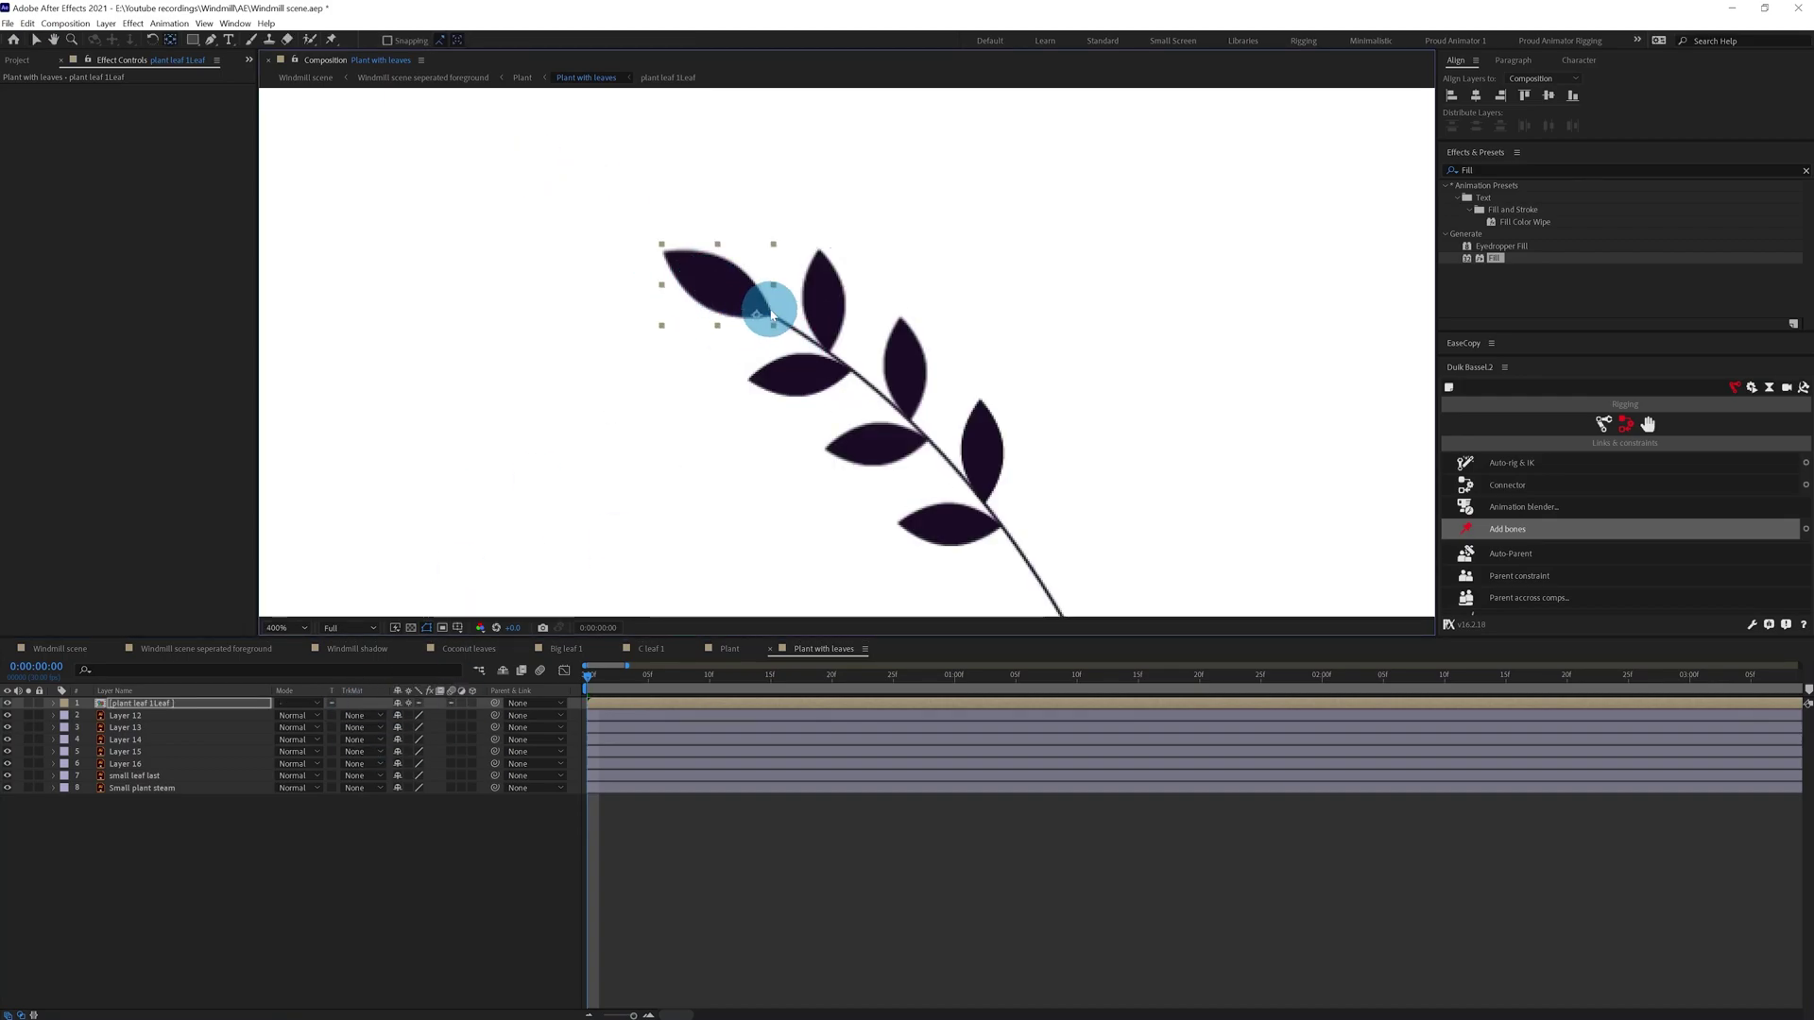
# Duplicate the leaf precomp, rotate and move the copy over the nearest upright side leaf, and place it lower in the layer order.
pyautogui.hotkey('ctrl', 'd')
pyautogui.press('.')
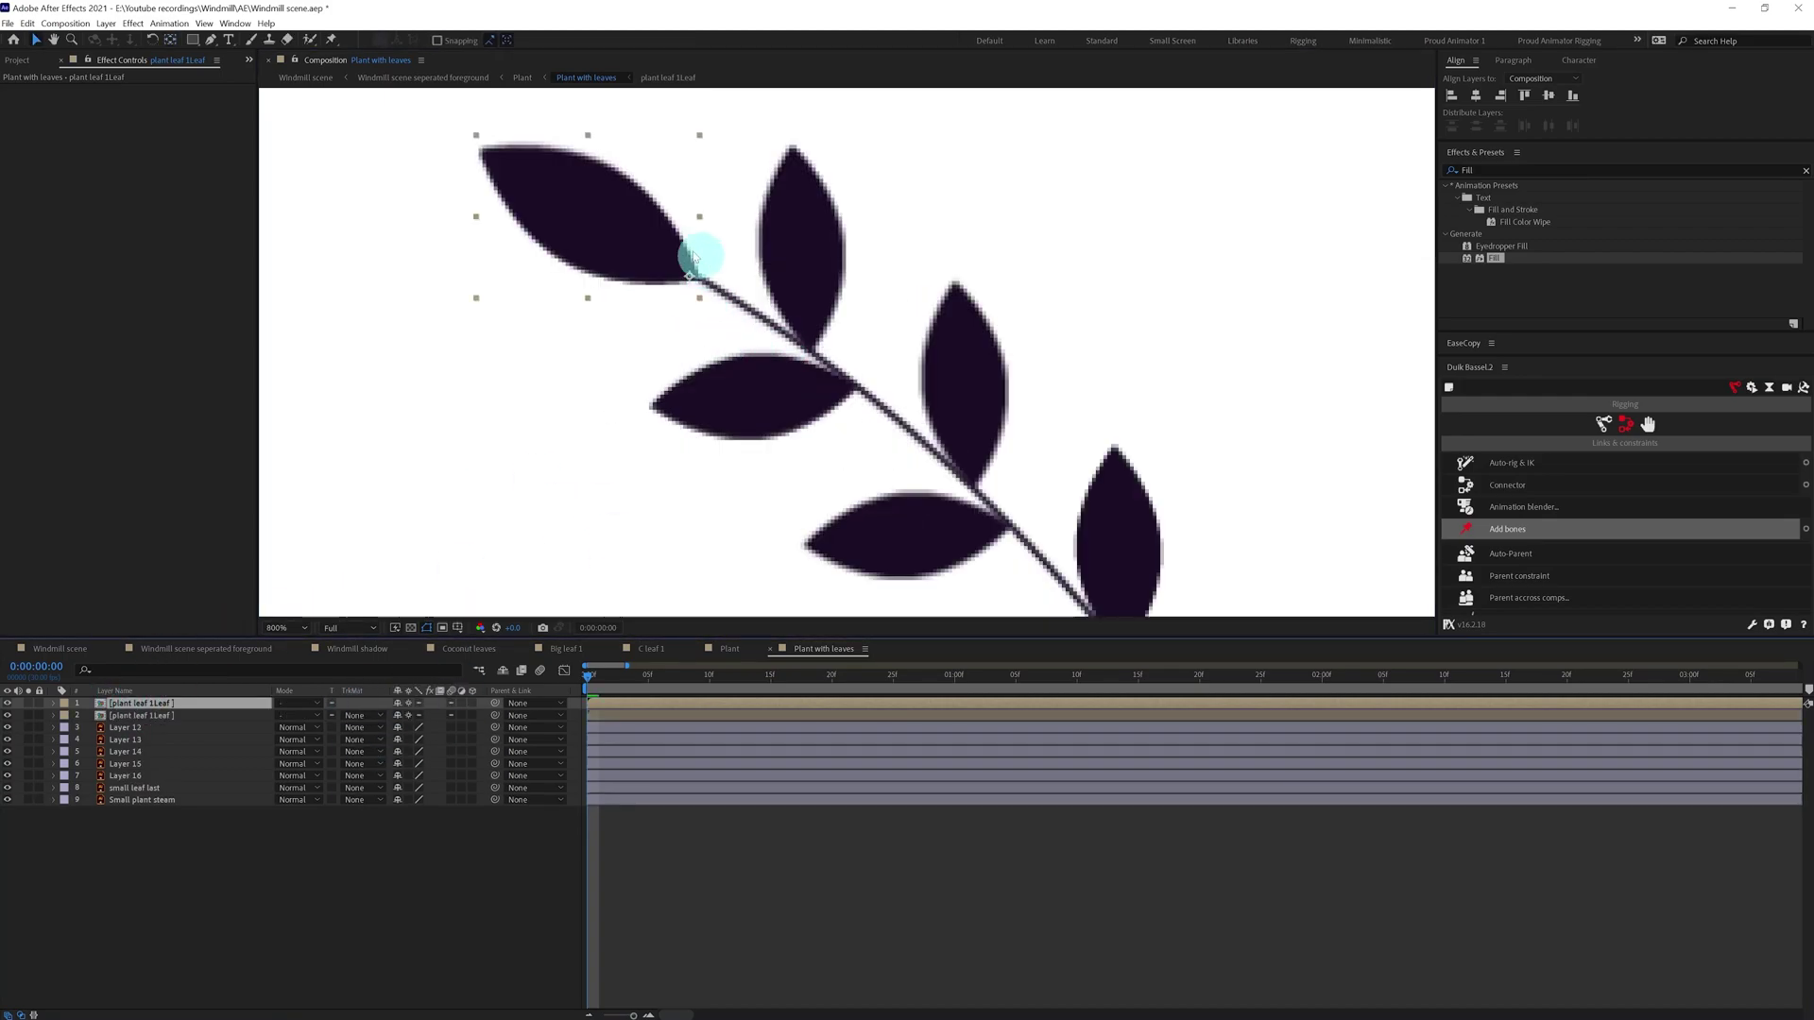
pyautogui.press('w')
pyautogui.moveTo(794, 312); pyautogui.dragTo(818, 206)
pyautogui.moveTo(803, 208); pyautogui.dragTo(788, 257)
pyautogui.press('v')
pyautogui.moveTo(792, 246); pyautogui.dragTo(798, 250)
pyautogui.moveTo(802, 147); pyautogui.dragTo(795, 198)
pyautogui.moveTo(146, 704); pyautogui.dragTo(150, 721)
# Duplicate the side leaf precomp and rotate and move the copy over the opposite leaf of the uppermost pair.
pyautogui.hotkey('ctrl', 'd')
pyautogui.press('w')
pyautogui.moveTo(767, 297); pyautogui.dragTo(601, 452)
pyautogui.press('v')
pyautogui.moveTo(719, 406); pyautogui.dragTo(759, 440)
# Duplicate the pair of side leaf precomps and align the copies with the middle leaf pair on the stem.
pyautogui.scroll(-1, 883, 356)
pyautogui.click(170, 715)
pyautogui.keyDown('shift'); pyautogui.click(170, 727); pyautogui.keyUp('shift')
pyautogui.hotkey('ctrl', 'd')
pyautogui.moveTo(170, 739); pyautogui.dragTo(174, 759)
pyautogui.scroll(1, 809, 414)
pyautogui.moveTo(659, 388); pyautogui.dragTo(777, 432)
pyautogui.click(153, 41)
pyautogui.moveTo(785, 285); pyautogui.dragTo(778, 287)
pyautogui.moveTo(783, 309); pyautogui.dragTo(651, 192)
# Duplicate the middle pair of leaf precomps and move and rotate the copies to match the lowest leaf pair.
pyautogui.click(145, 752)
pyautogui.keyDown('shift'); pyautogui.click(147, 741); pyautogui.keyUp('shift')
pyautogui.hotkey('ctrl', 'd')
pyautogui.moveTo(167, 764); pyautogui.dragTo(168, 782)
pyautogui.press('v')
pyautogui.moveTo(818, 357); pyautogui.dragTo(720, 152)
pyautogui.moveTo(582, 202); pyautogui.dragTo(730, 378)
pyautogui.click(210, 897)
pyautogui.click(179, 764)
pyautogui.click(153, 41)
pyautogui.moveTo(564, 412); pyautogui.dragTo(569, 390)
pyautogui.click(180, 776)
pyautogui.press('v')
pyautogui.moveTo(711, 281); pyautogui.dragTo(715, 281)
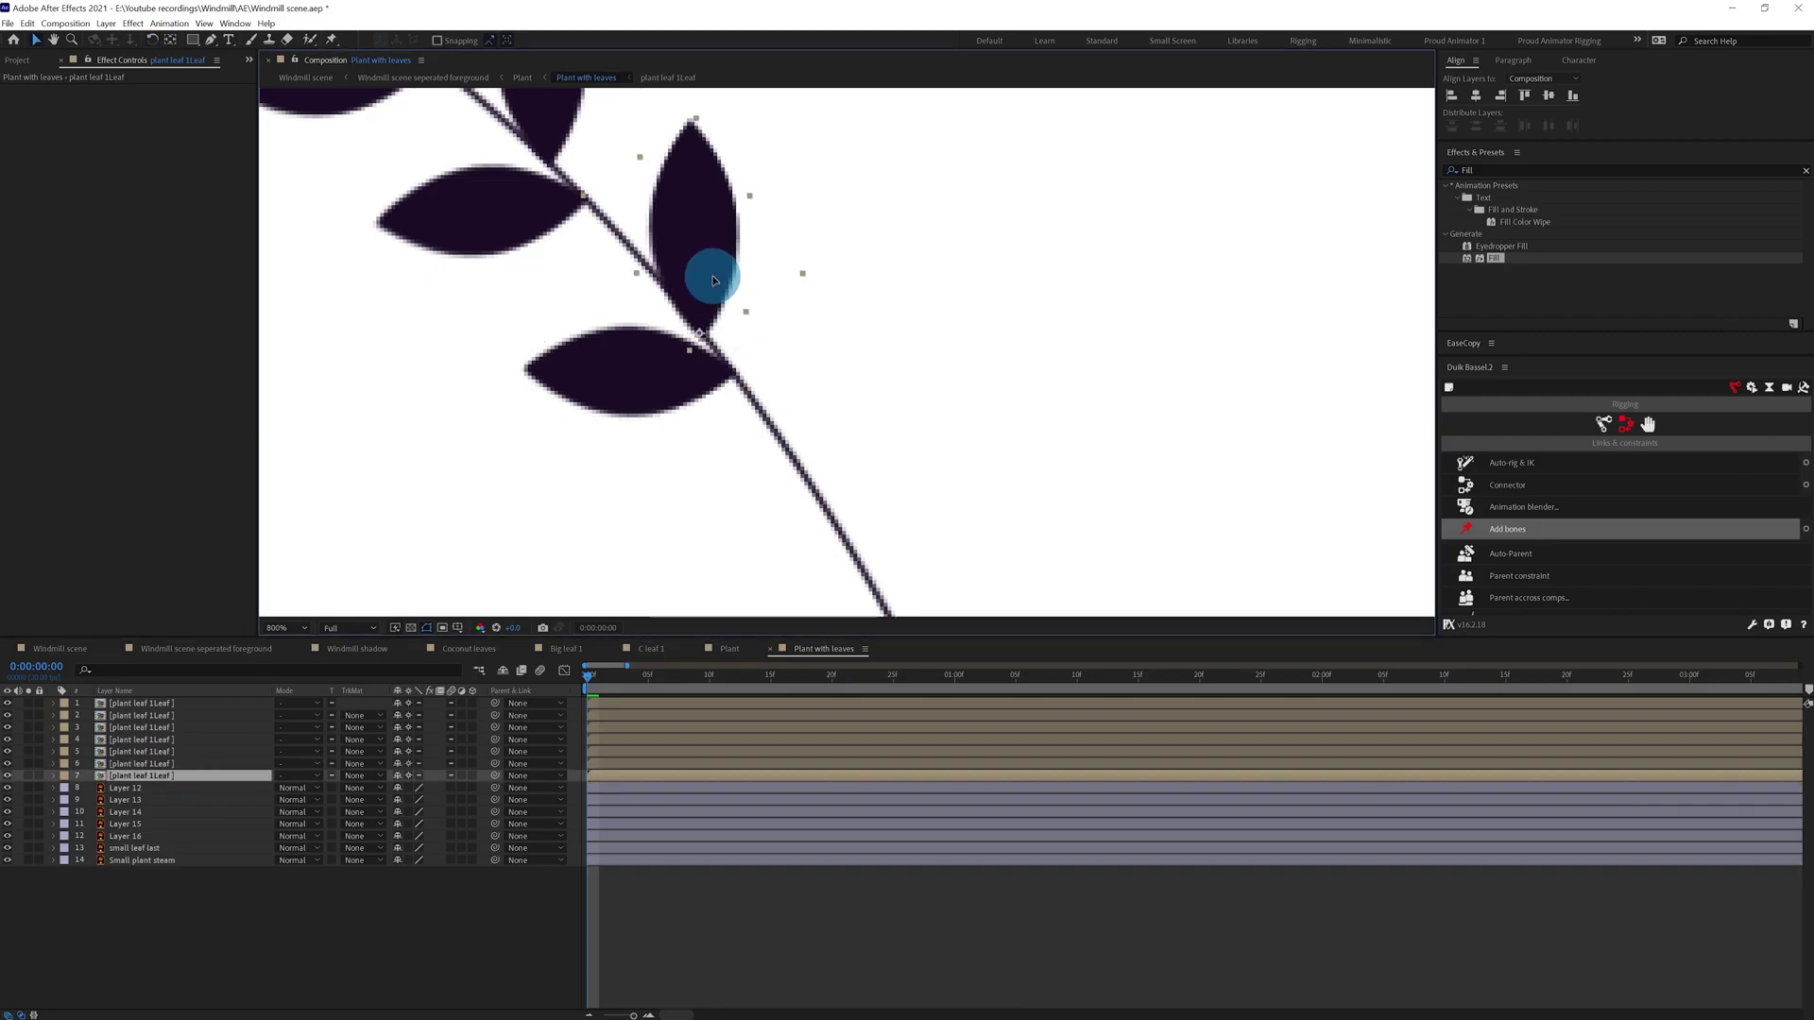
# Delete the original static leaf layers, Layer 12 to Layer 16 and small leaf last.
pyautogui.click(140, 790)
pyautogui.keyDown('shift'); pyautogui.click(133, 837); pyautogui.keyUp('shift')
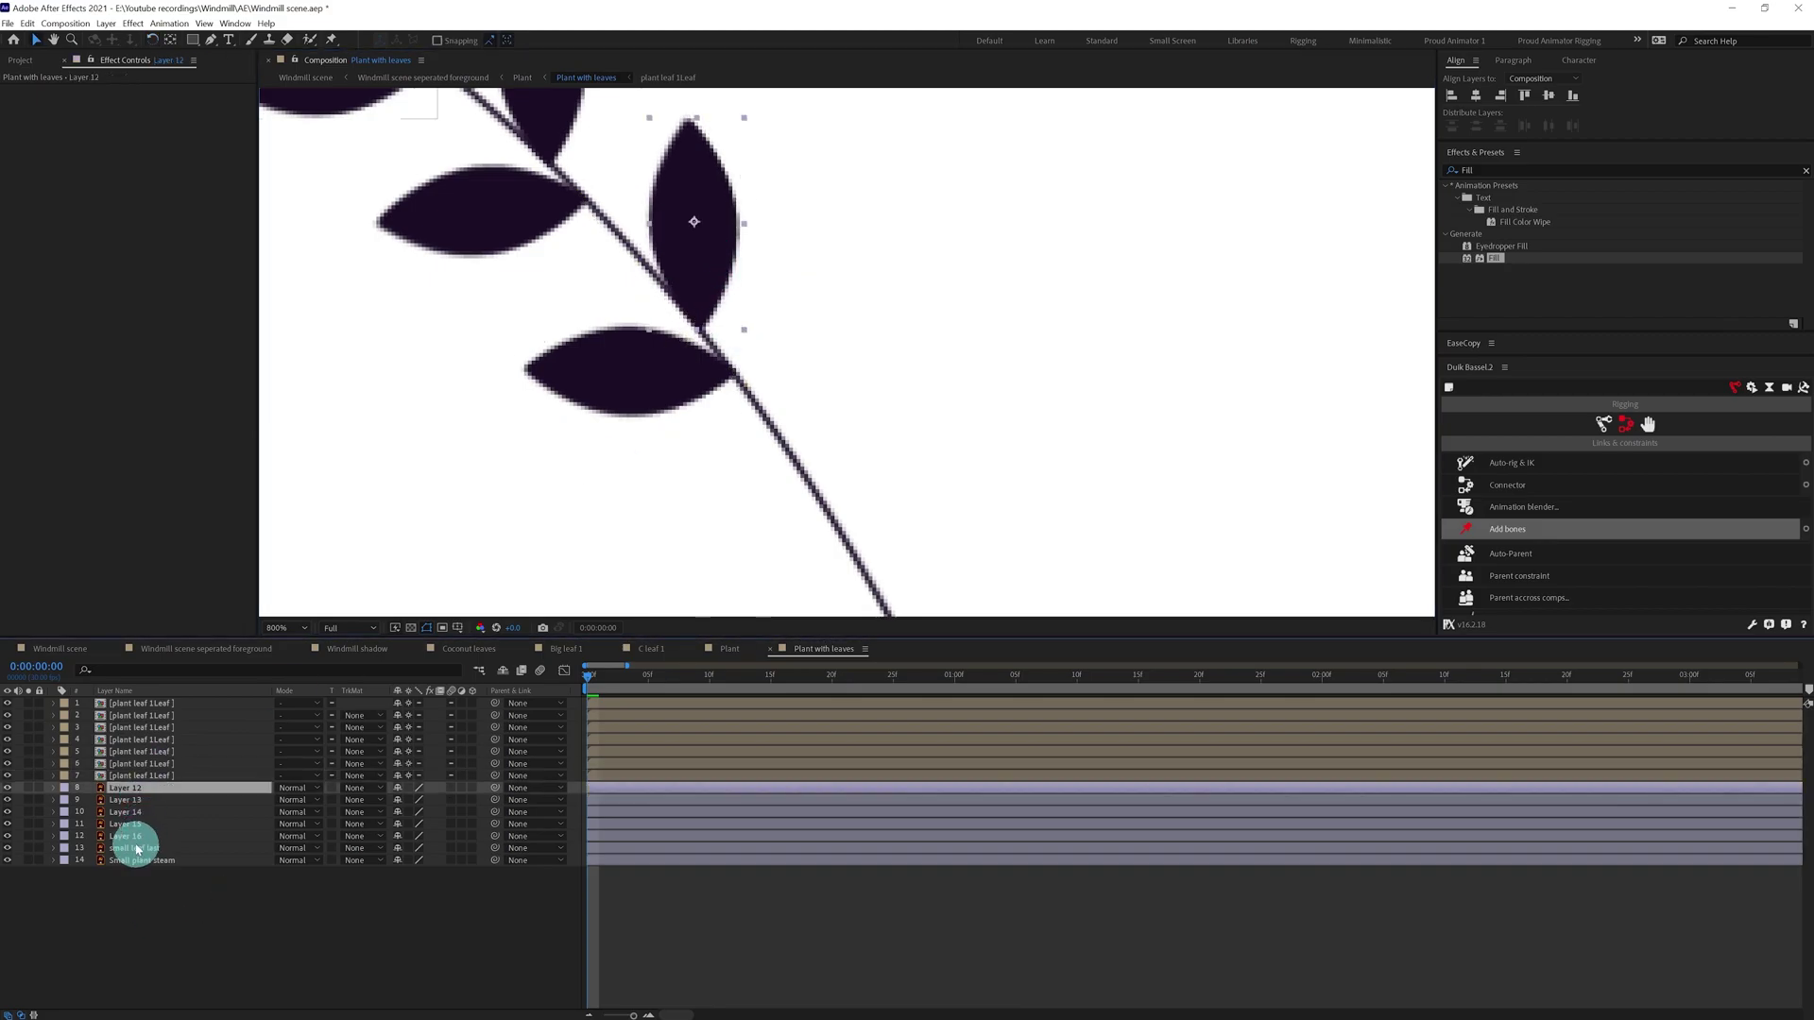
pyautogui.press('Delete')
pyautogui.press(',')
pyautogui.click(134, 788)
pyautogui.press('Delete')
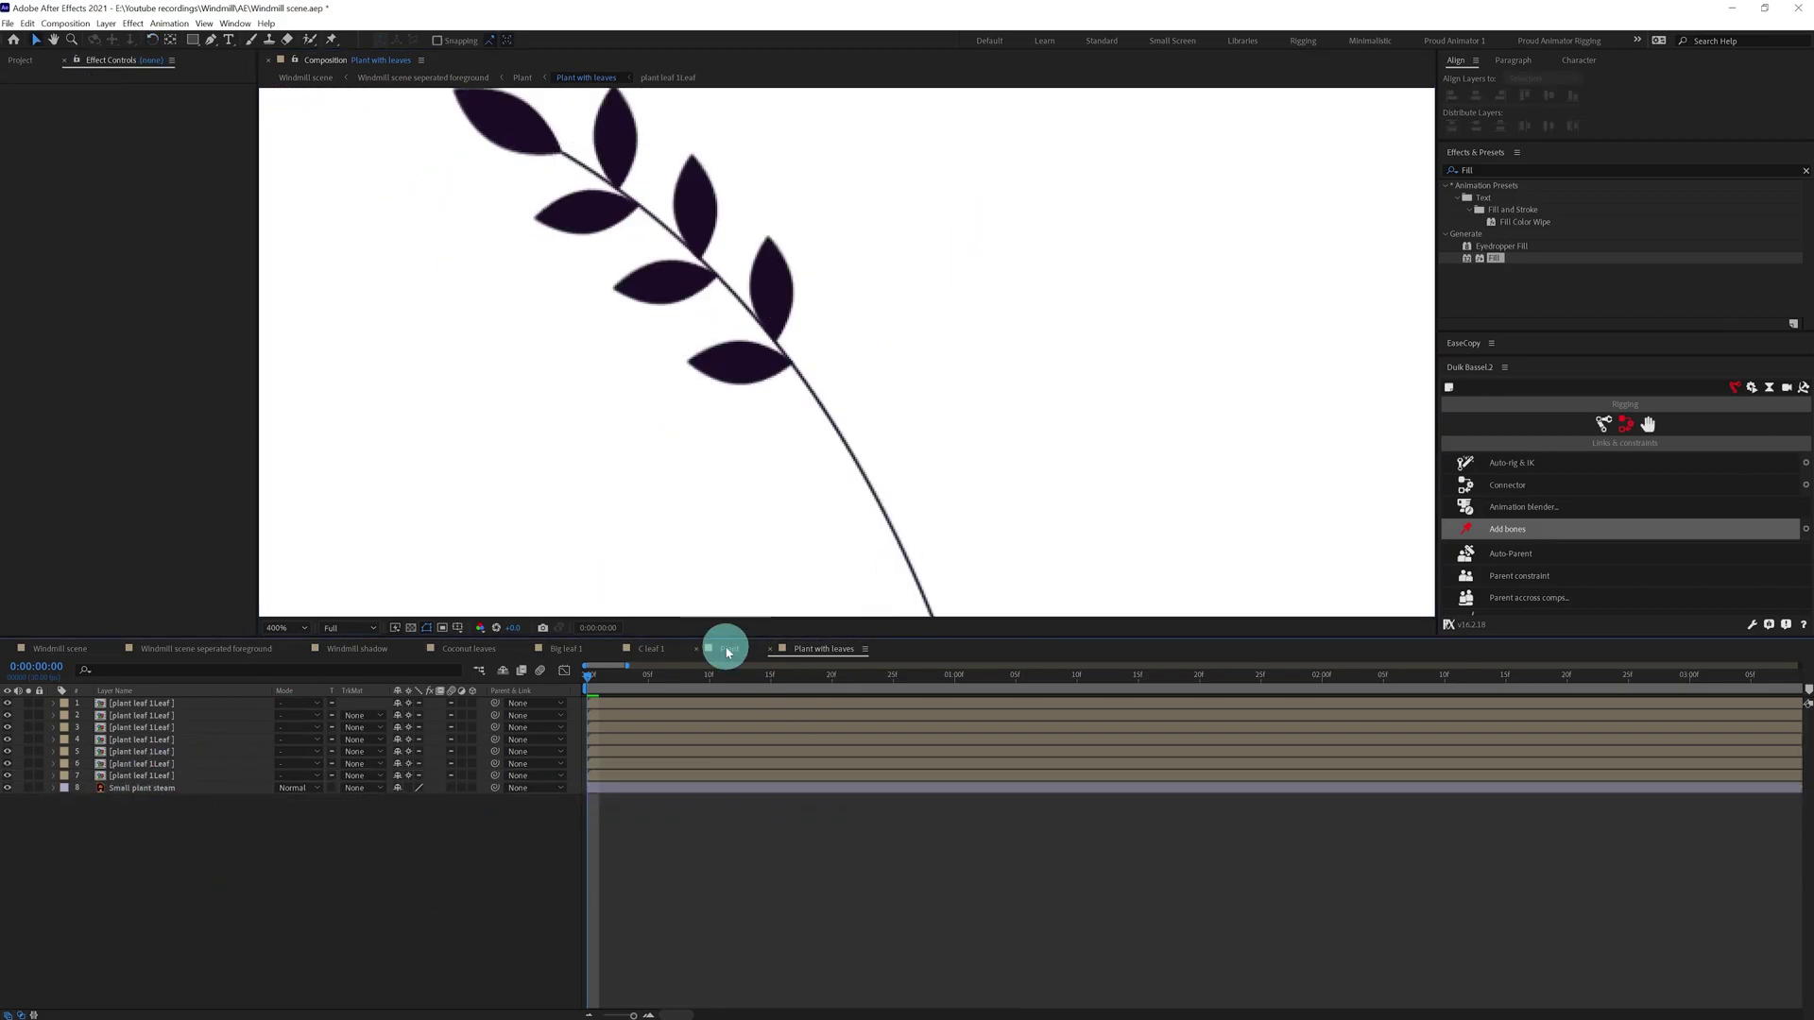
# Stagger the plant leaf precomp layers in time so the leaves sway out of sync.
pyautogui.press('=')
pyautogui.click(642, 777)
pyautogui.moveTo(614, 704); pyautogui.dragTo(652, 703)
pyautogui.moveTo(624, 716); pyautogui.dragTo(795, 732)
pyautogui.click(630, 733)
pyautogui.moveTo(624, 741); pyautogui.dragTo(839, 751)
pyautogui.moveTo(661, 765); pyautogui.dragTo(999, 773)
pyautogui.click(1018, 692)
pyautogui.hotkey('ctrl', 'a')
pyautogui.click(592, 689)
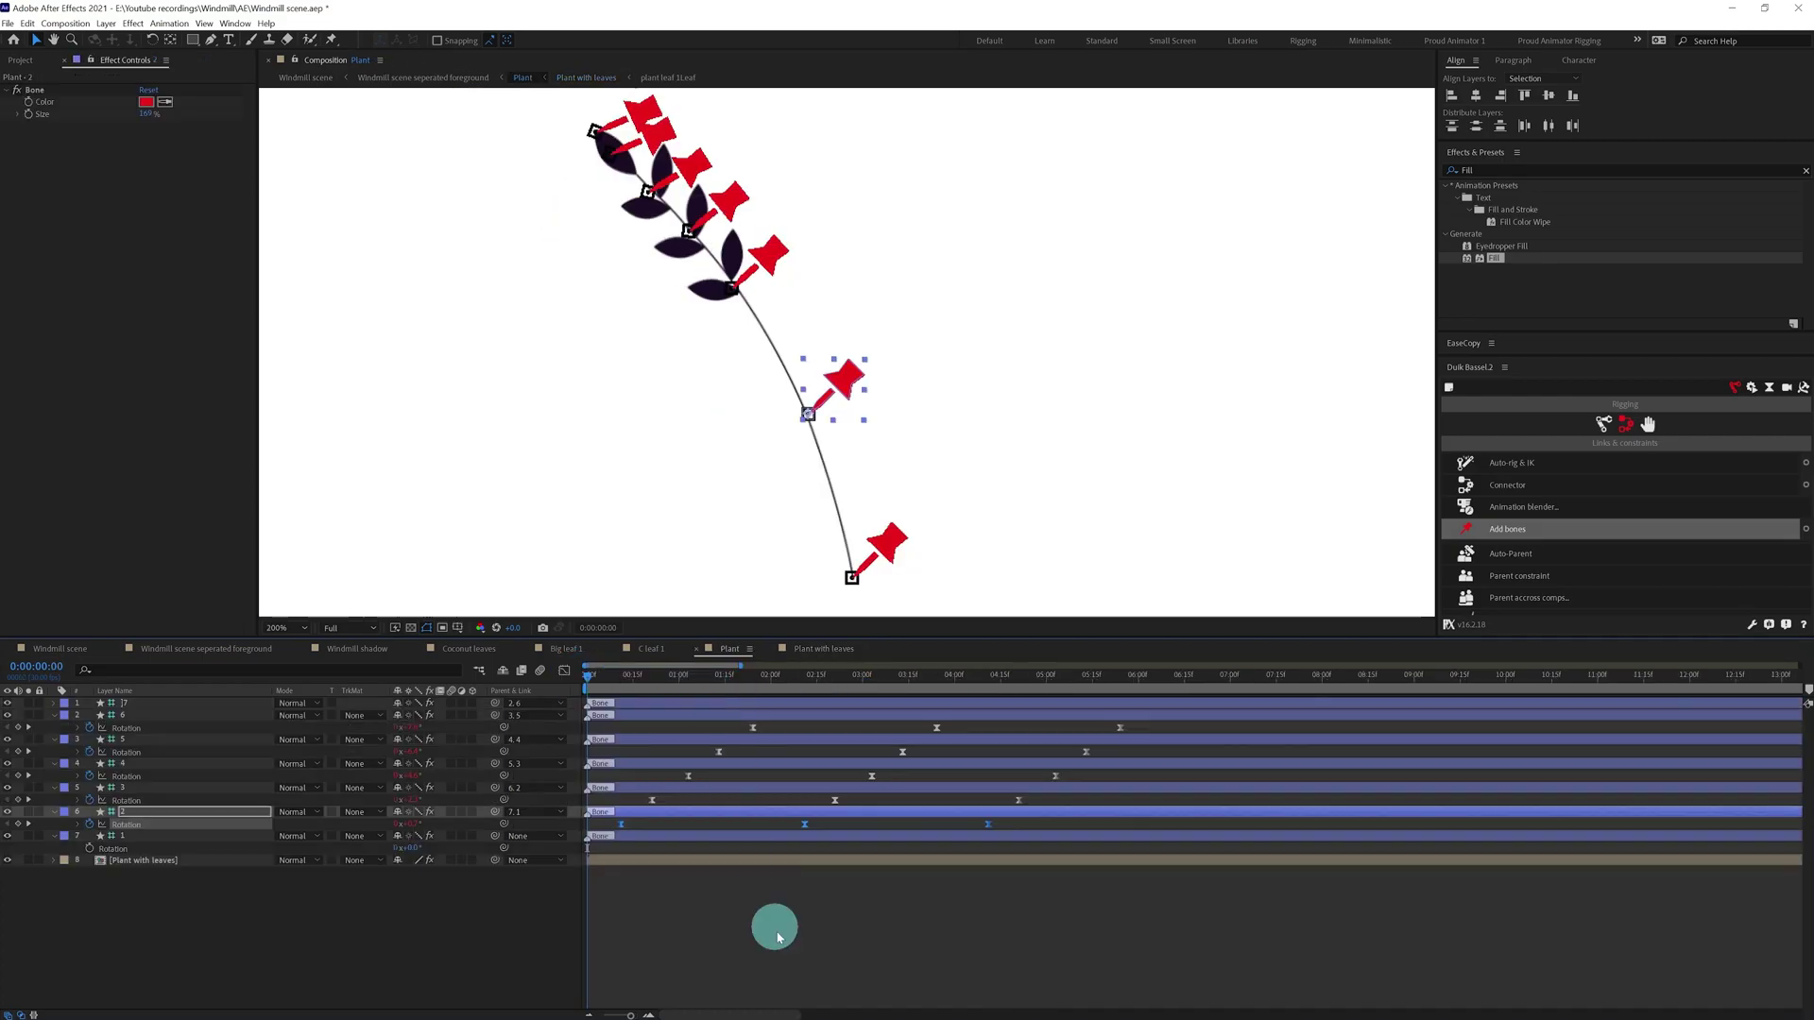
pyautogui.click(776, 972)
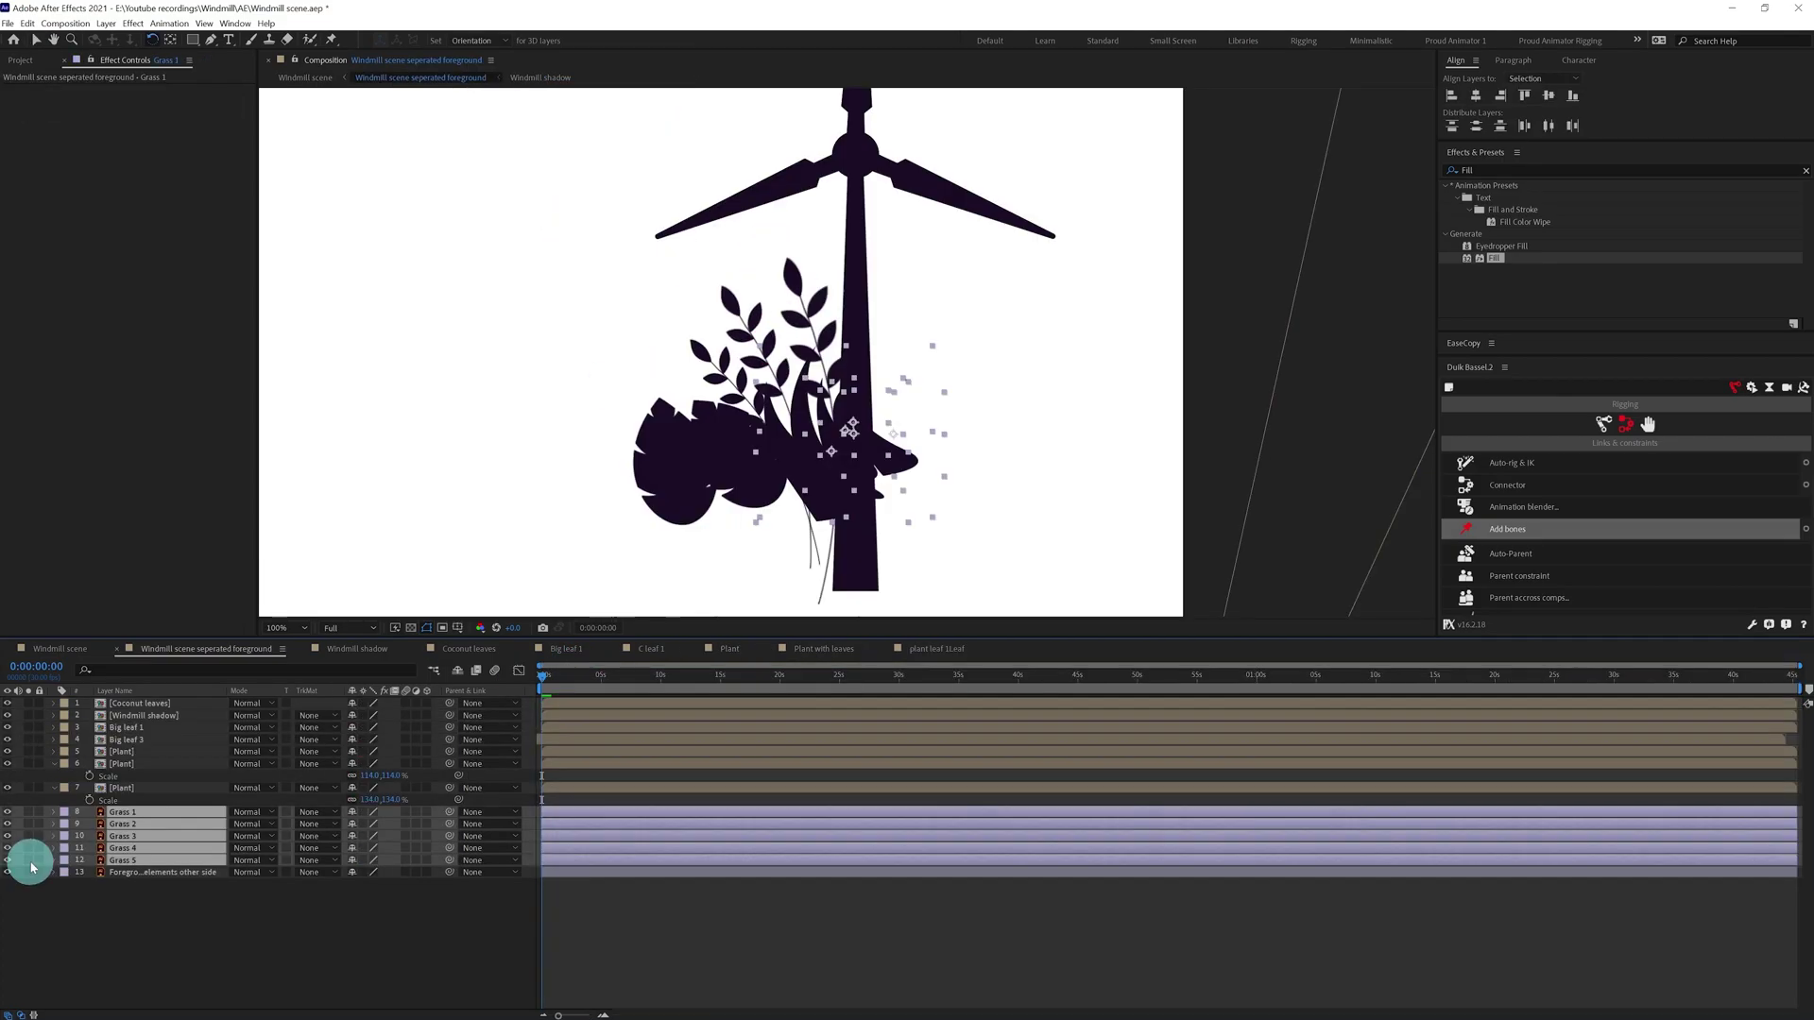
# Solo the Grass 1 to Grass 5 layers, pre-compose them as Grass and open the new composition.
pyautogui.click(29, 861)
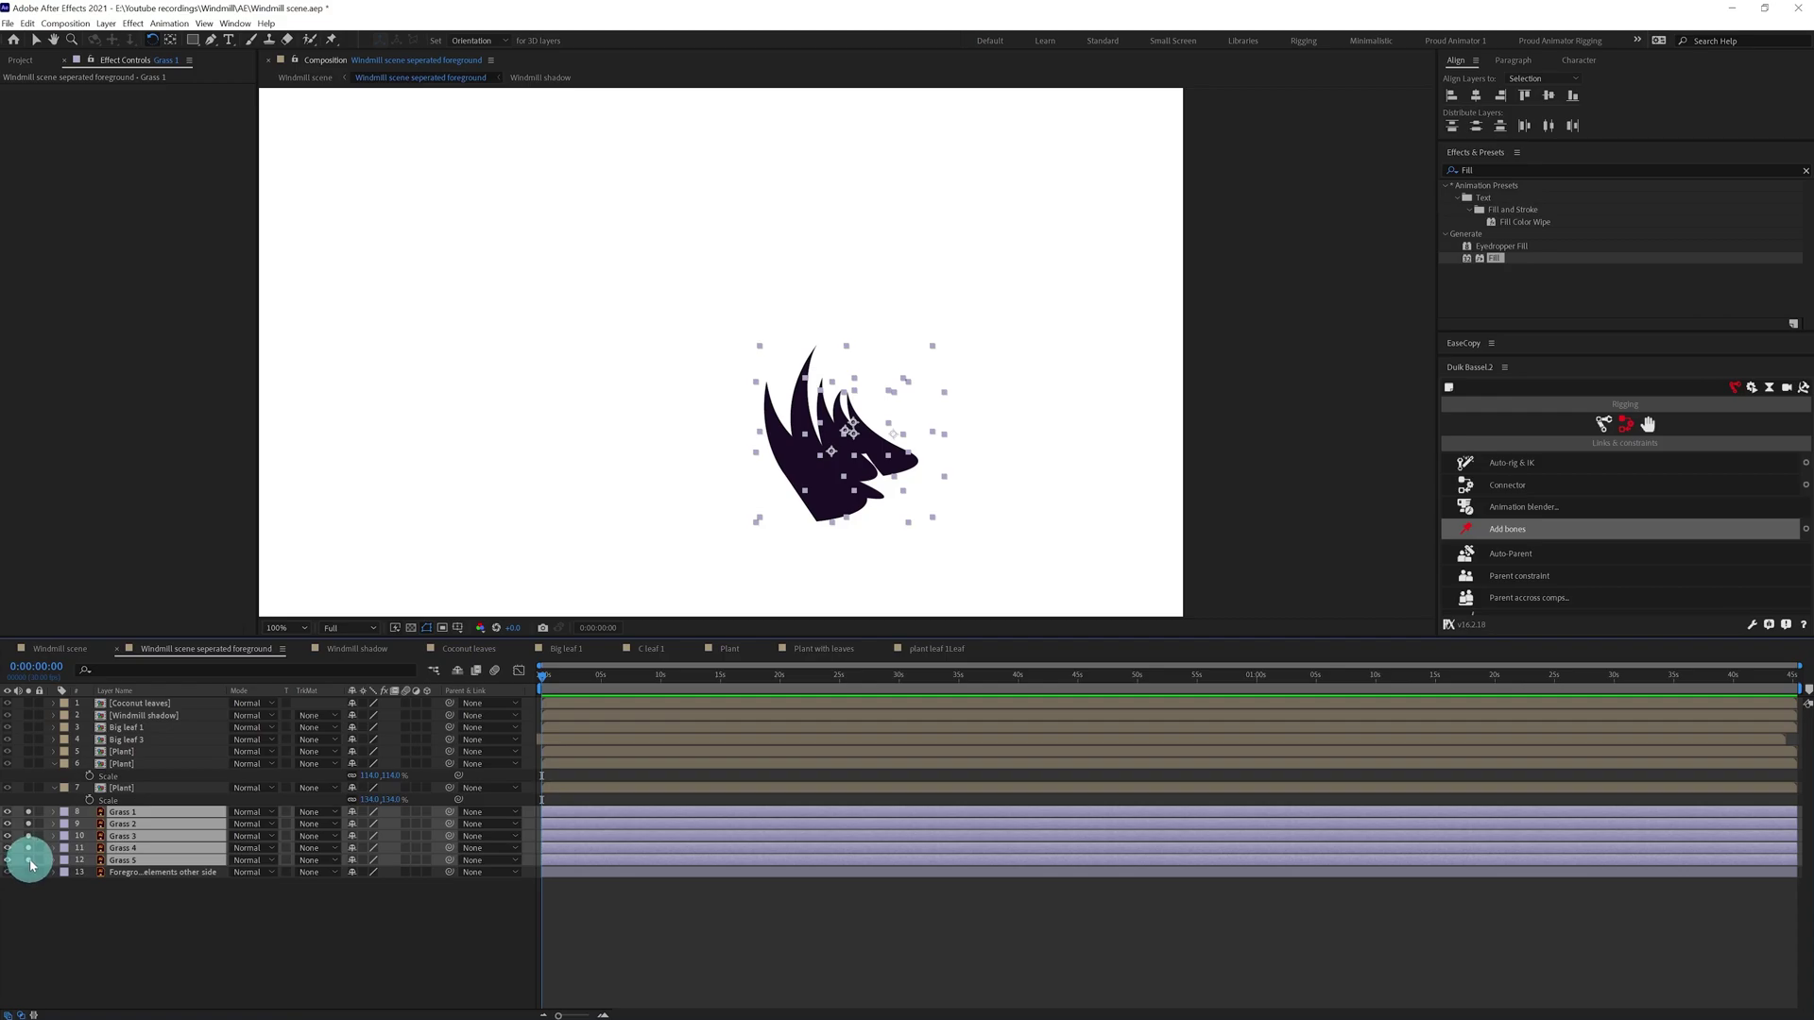
pyautogui.hotkey('ctrl', 'shift', 'c')
pyautogui.write('Grass')
pyautogui.press('Return')
pyautogui.click(186, 824)
pyautogui.doubleClick(180, 813)
# Solo the Grass 1 layer and place five puppet pins along the blade from its base to its tip.
pyautogui.scroll(1, 851, 407)
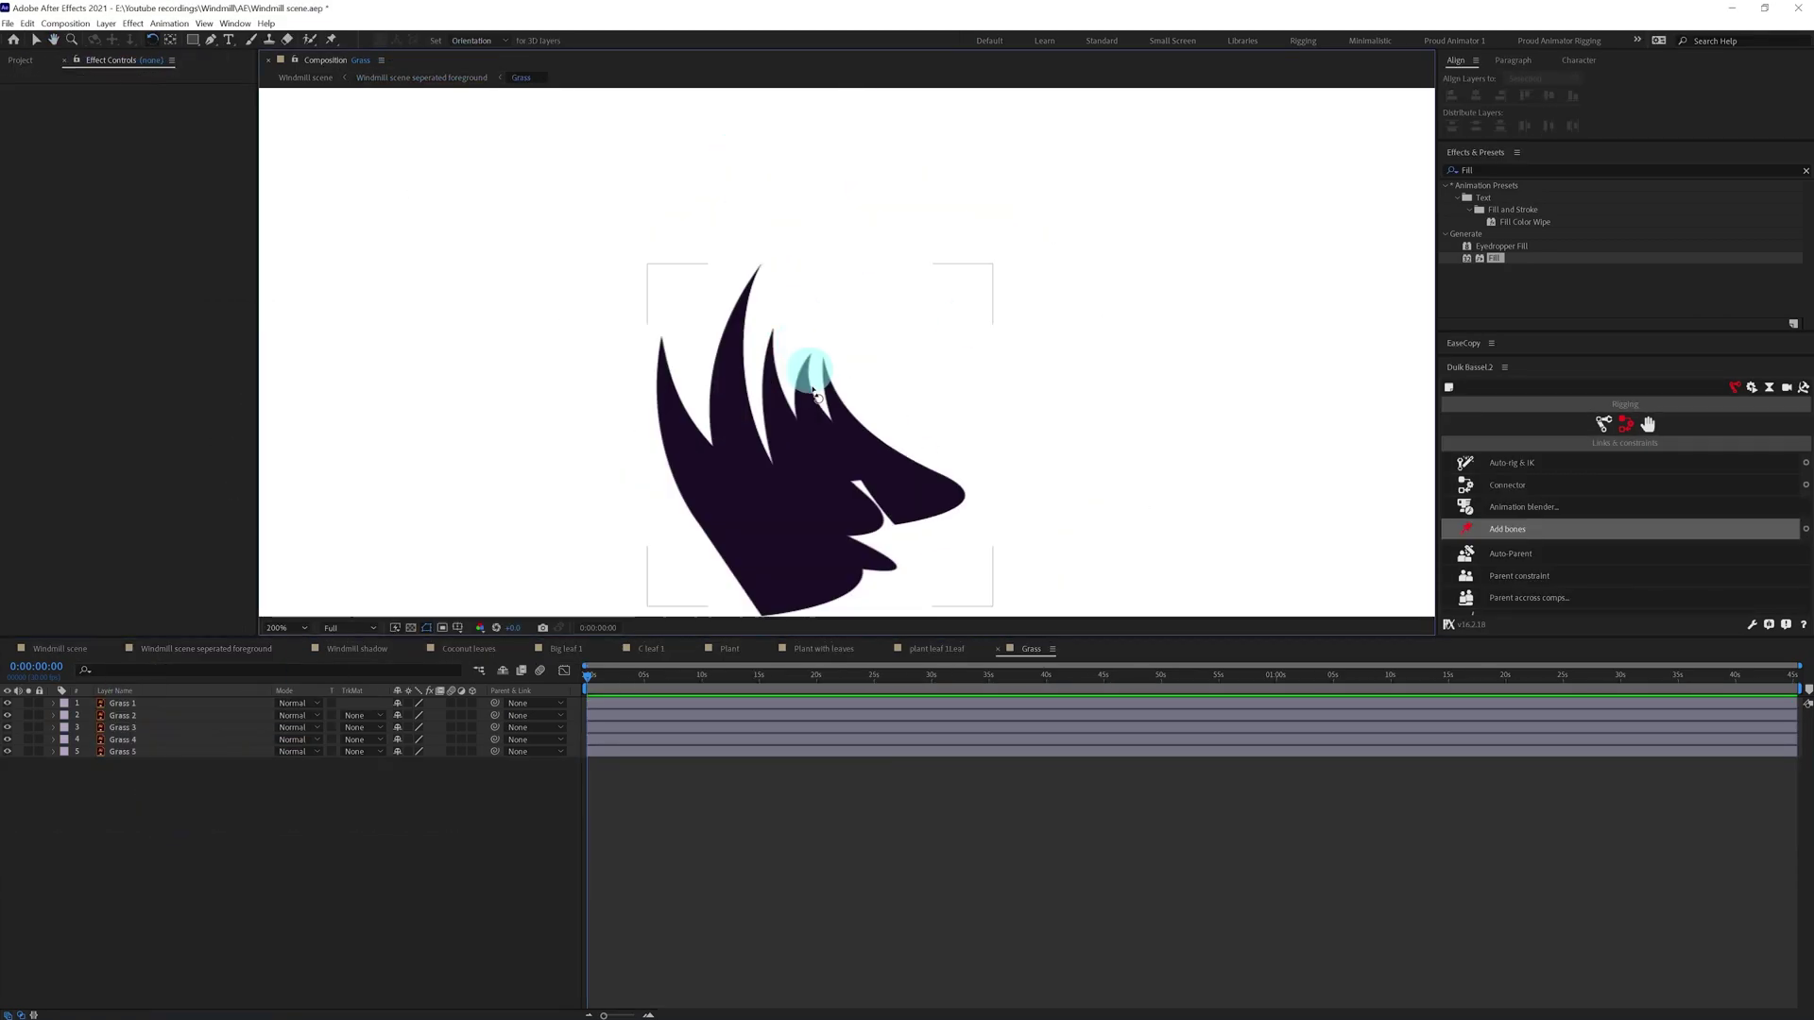
pyautogui.moveTo(801, 344); pyautogui.dragTo(767, 239)
pyautogui.click(625, 331)
pyautogui.click(30, 703)
pyautogui.moveTo(718, 321); pyautogui.dragTo(660, 340)
pyautogui.click(331, 39)
pyautogui.click(719, 465)
pyautogui.click(660, 394)
pyautogui.click(633, 317)
pyautogui.click(635, 243)
pyautogui.click(662, 185)
# Create Duik bones from the Grass 1 puppet pins and rename them 1 to 5 from base to tip.
pyautogui.click(1509, 528)
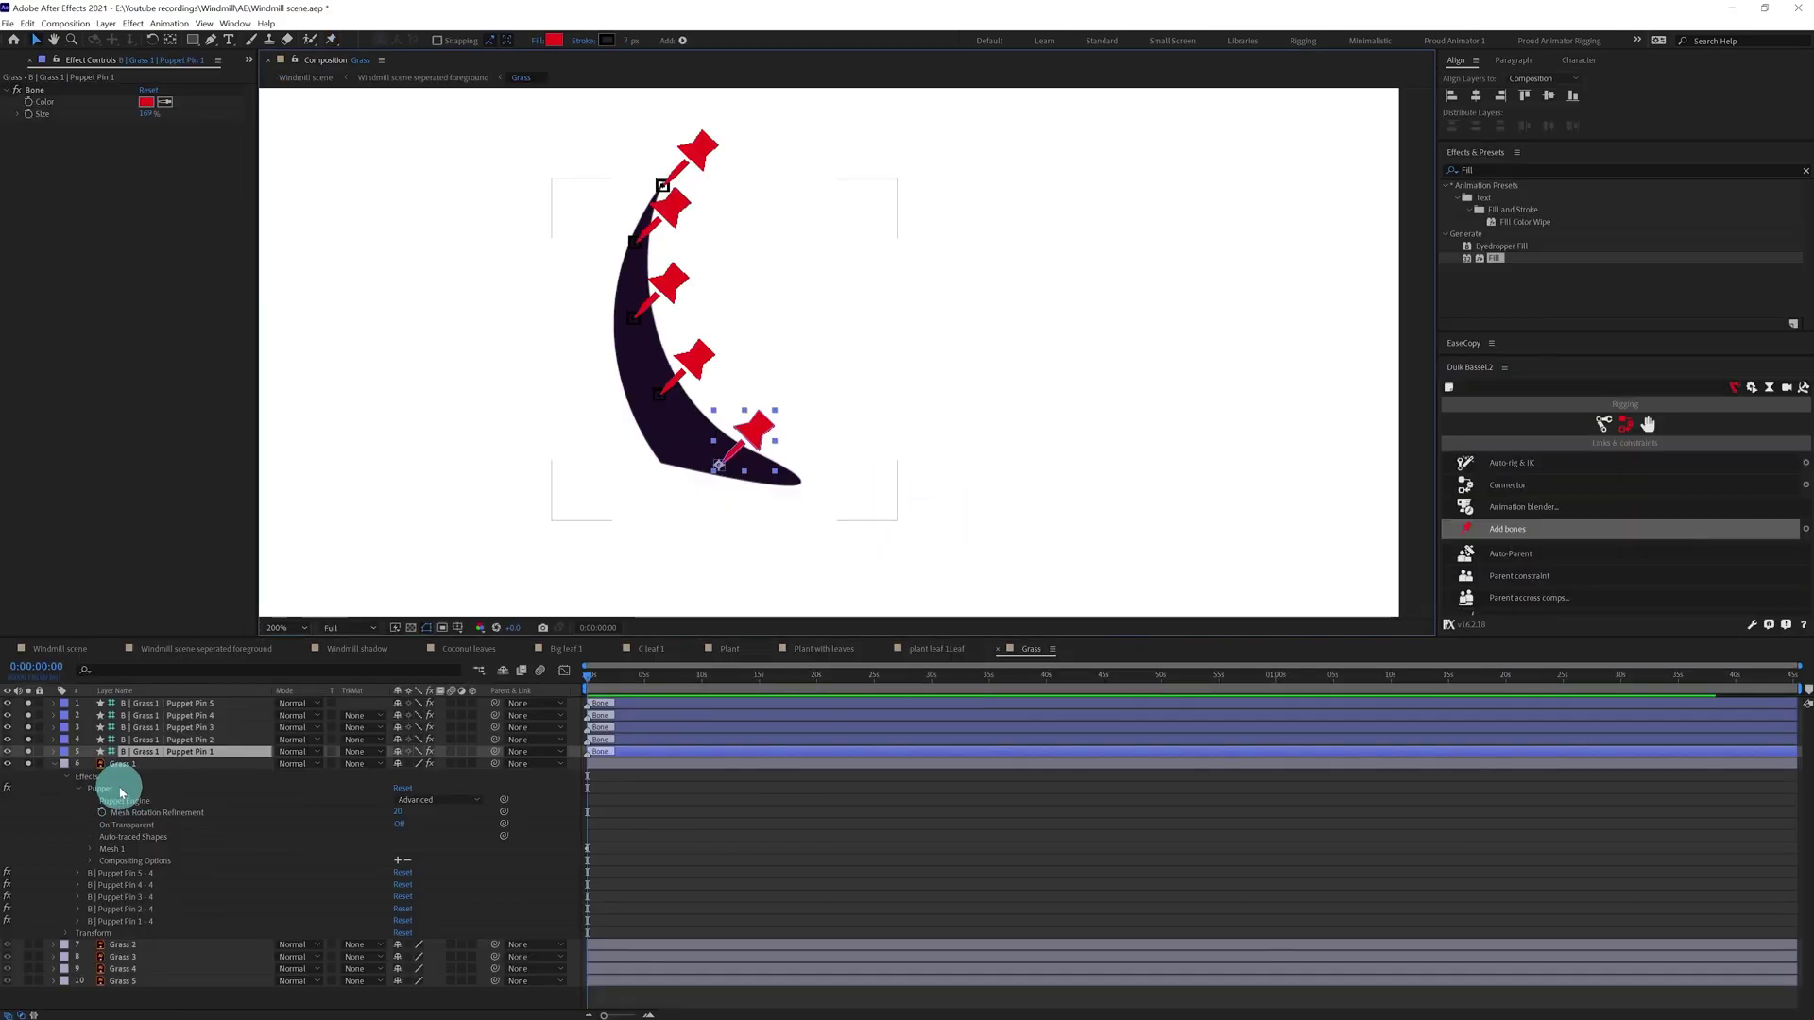
pyautogui.press('Return')
pyautogui.write('1')
pyautogui.press('Return')
pyautogui.write('2')
pyautogui.press('Return')
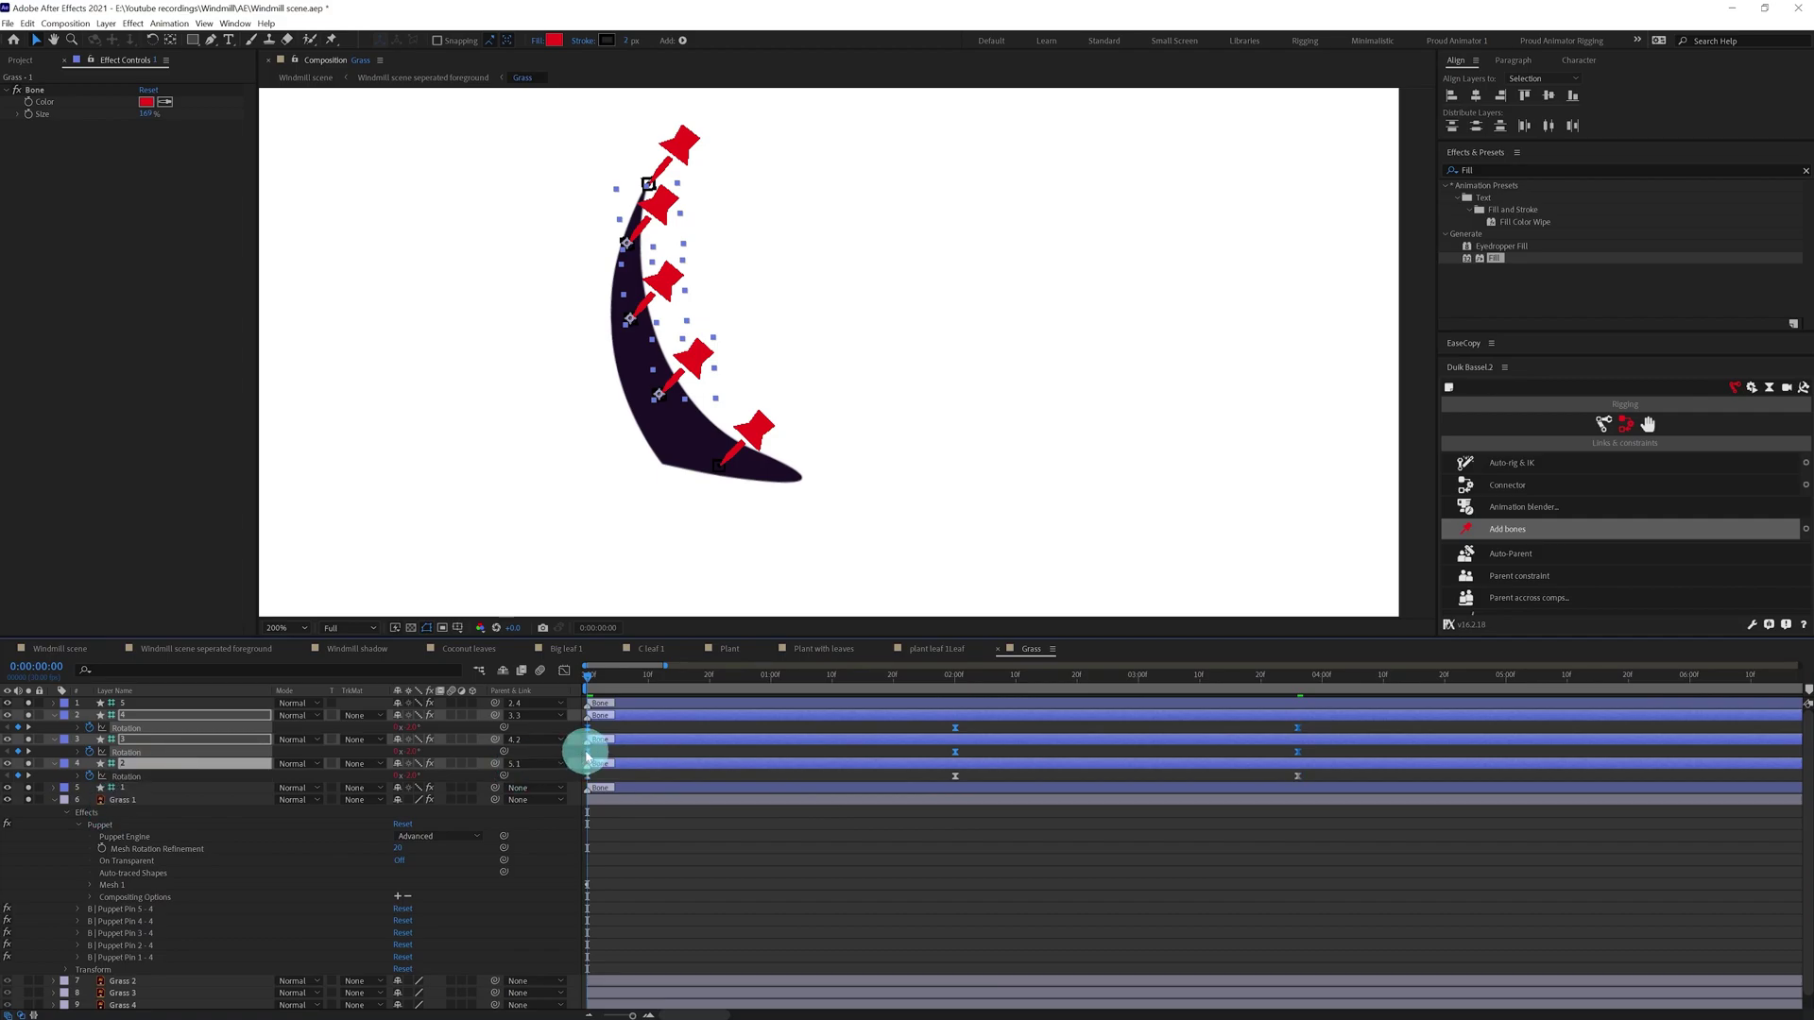
# Preview the sway of the Grass 1 blade, collapse its keyframes and unsolo Grass 1 with its bones.
pyautogui.click(647, 728)
pyautogui.click(649, 728)
pyautogui.press('space')
pyautogui.moveTo(28, 703); pyautogui.dragTo(28, 800)
pyautogui.press('u')
pyautogui.click(687, 874)
pyautogui.press('u')
# Solo Grass 2, place five puppet pins along the blade from base to tip and create Duik bones from them.
pyautogui.click(125, 775)
pyautogui.click(28, 776)
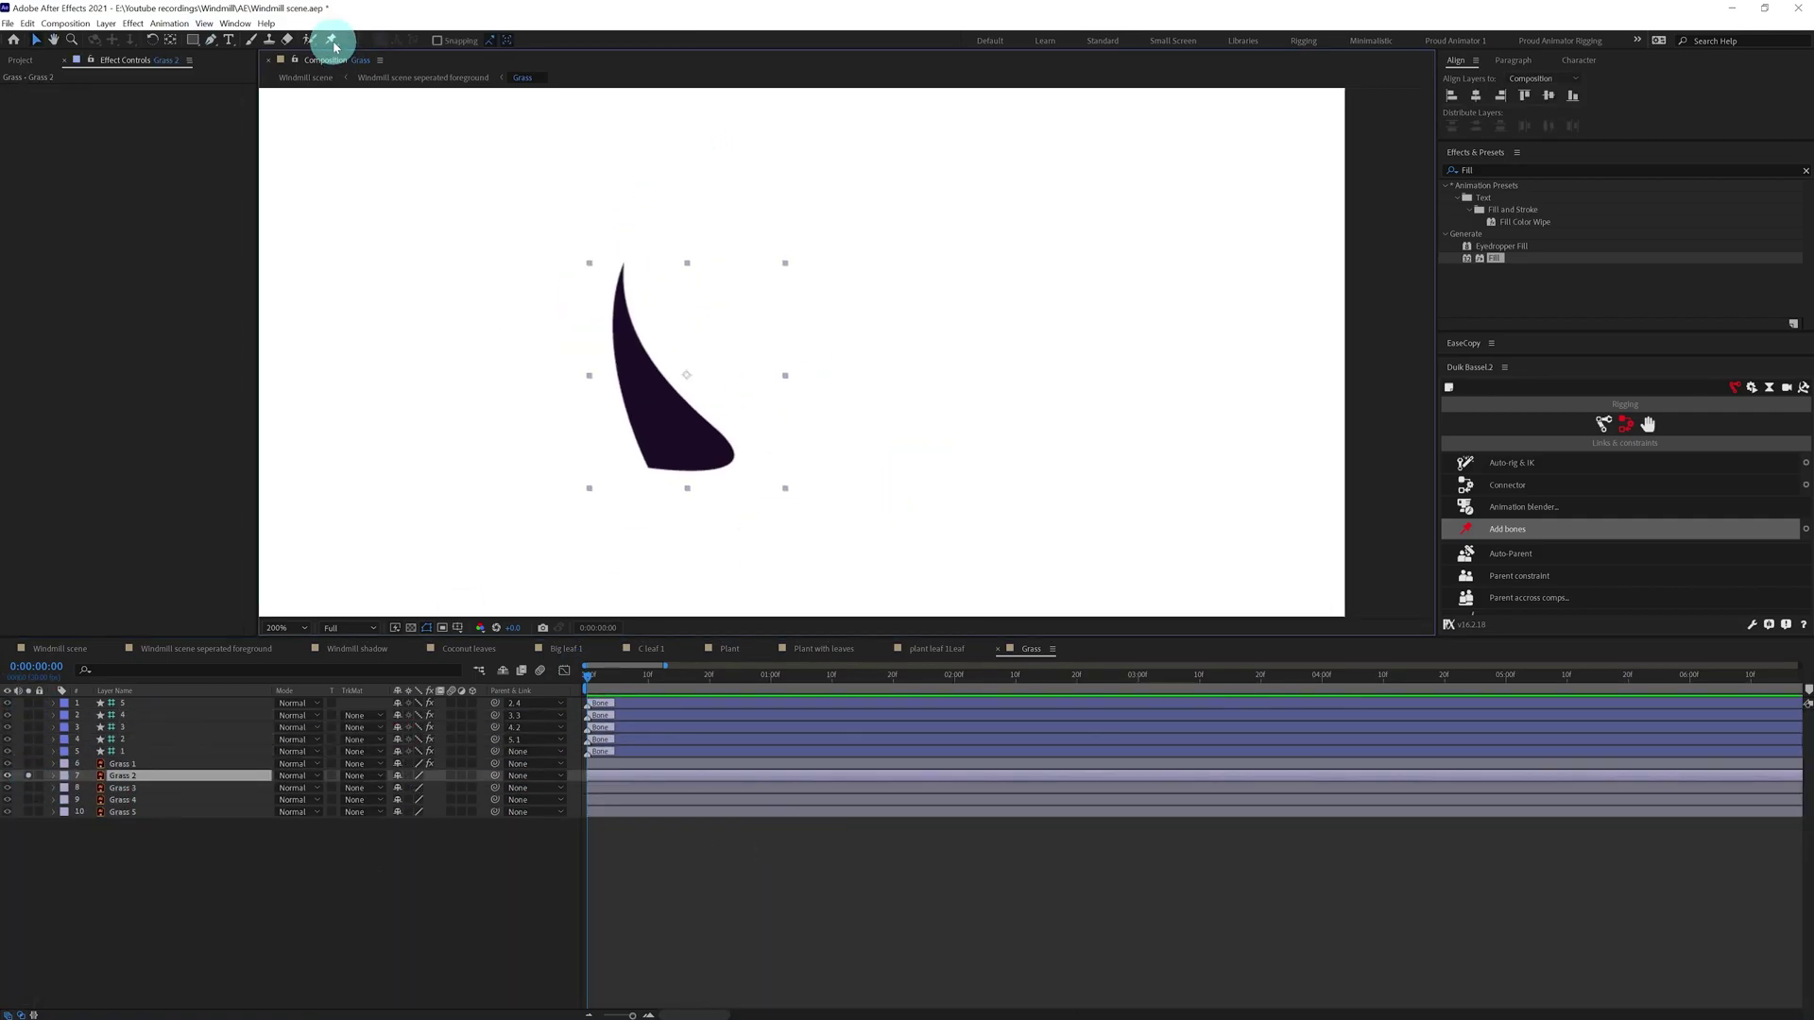
pyautogui.click(331, 40)
pyautogui.click(699, 462)
pyautogui.click(642, 383)
pyautogui.click(627, 326)
pyautogui.click(623, 270)
pyautogui.click(1507, 529)
# Rename the Grass 2 bones 1 to 5 from base to tip and parent each bone to the one below it.
pyautogui.click(173, 823)
pyautogui.write('12345')
pyautogui.moveTo(494, 776); pyautogui.dragTo(492, 788)
pyautogui.moveTo(494, 788); pyautogui.dragTo(491, 801)
pyautogui.moveTo(494, 800); pyautogui.dragTo(493, 813)
pyautogui.moveTo(495, 813); pyautogui.dragTo(606, 800)
# Paste the copied sway rotation keyframes onto bones 2, 3 and 4 of Grass 2.
pyautogui.click(142, 813)
pyautogui.keyDown('shift'); pyautogui.click(132, 789); pyautogui.keyUp('shift')
pyautogui.hotkey('ctrl', 'v')
pyautogui.press('u')
pyautogui.click(588, 825)
pyautogui.click(127, 825)
pyautogui.keyDown('shift'); pyautogui.click(127, 800); pyautogui.keyUp('shift')
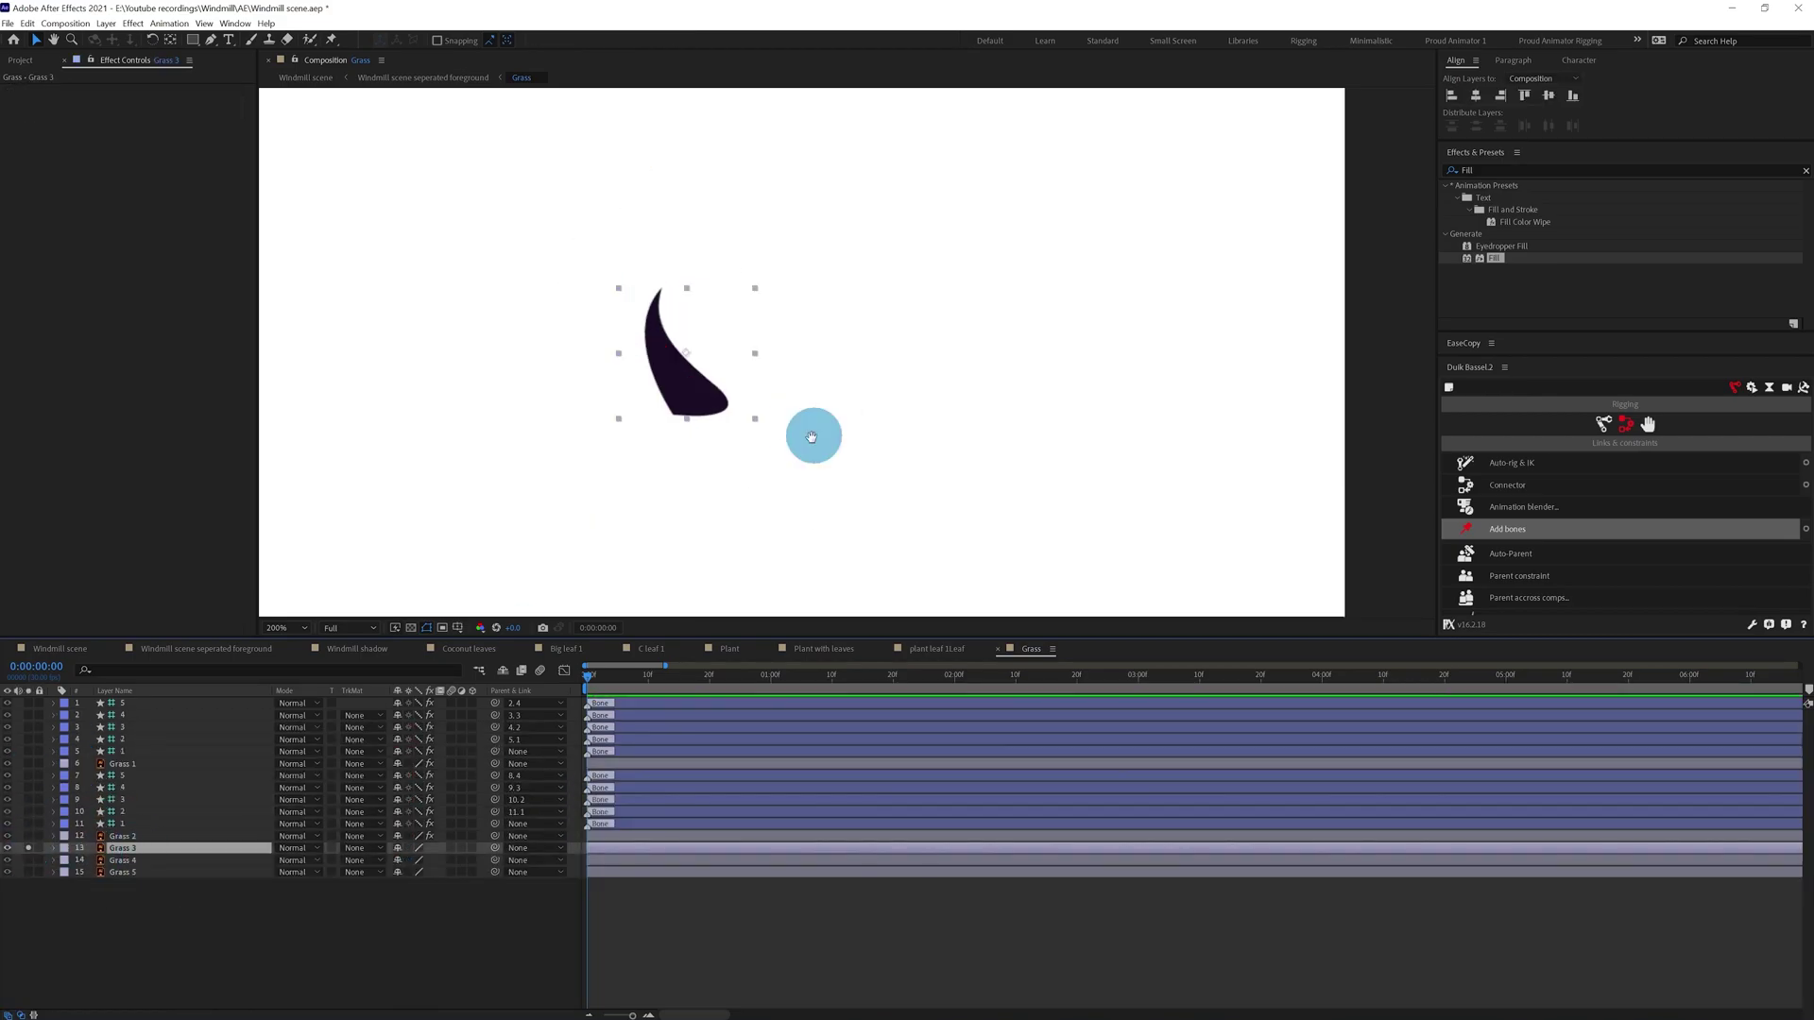
# Place five puppet pins along the Grass 3 blade from base to tip and create Duik bones from them.
pyautogui.click(654, 413)
pyautogui.click(620, 324)
pyautogui.click(122, 862)
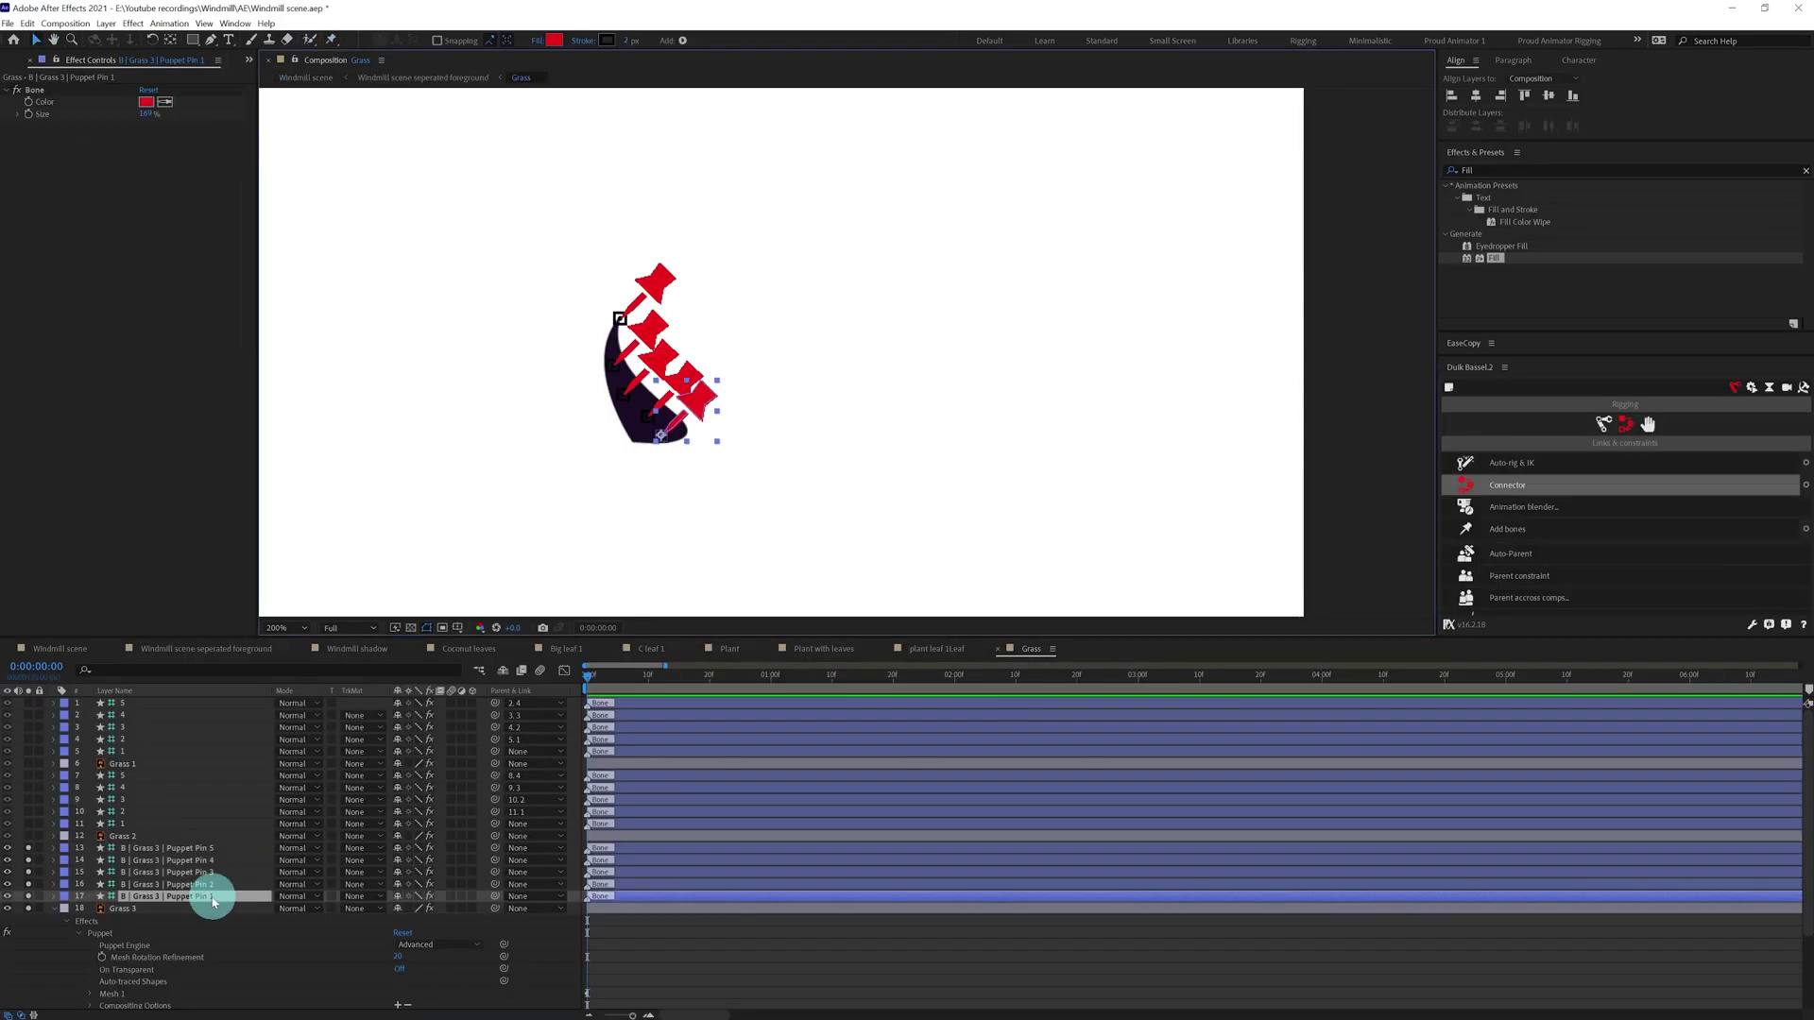
# Rename the Grass 3 bones 1 to 5 from base to tip and parent each bone to the one below it.
pyautogui.click(222, 893)
pyautogui.click(222, 893)
pyautogui.hotkey('ctrl', 'Up')
pyautogui.press('Return')
pyautogui.write('2')
pyautogui.press('Return')
pyautogui.hotkey('ctrl', 'Up')
pyautogui.press('Return')
pyautogui.write('3')
pyautogui.press('Return')
pyautogui.hotkey('ctrl', 'Up')
pyautogui.press('Return')
pyautogui.write('4')
pyautogui.press('Return')
pyautogui.hotkey('ctrl', 'Up')
pyautogui.press('Return')
pyautogui.write('5')
pyautogui.press('Return')
pyautogui.moveTo(494, 848); pyautogui.dragTo(494, 885)
pyautogui.moveTo(494, 884); pyautogui.dragTo(494, 897)
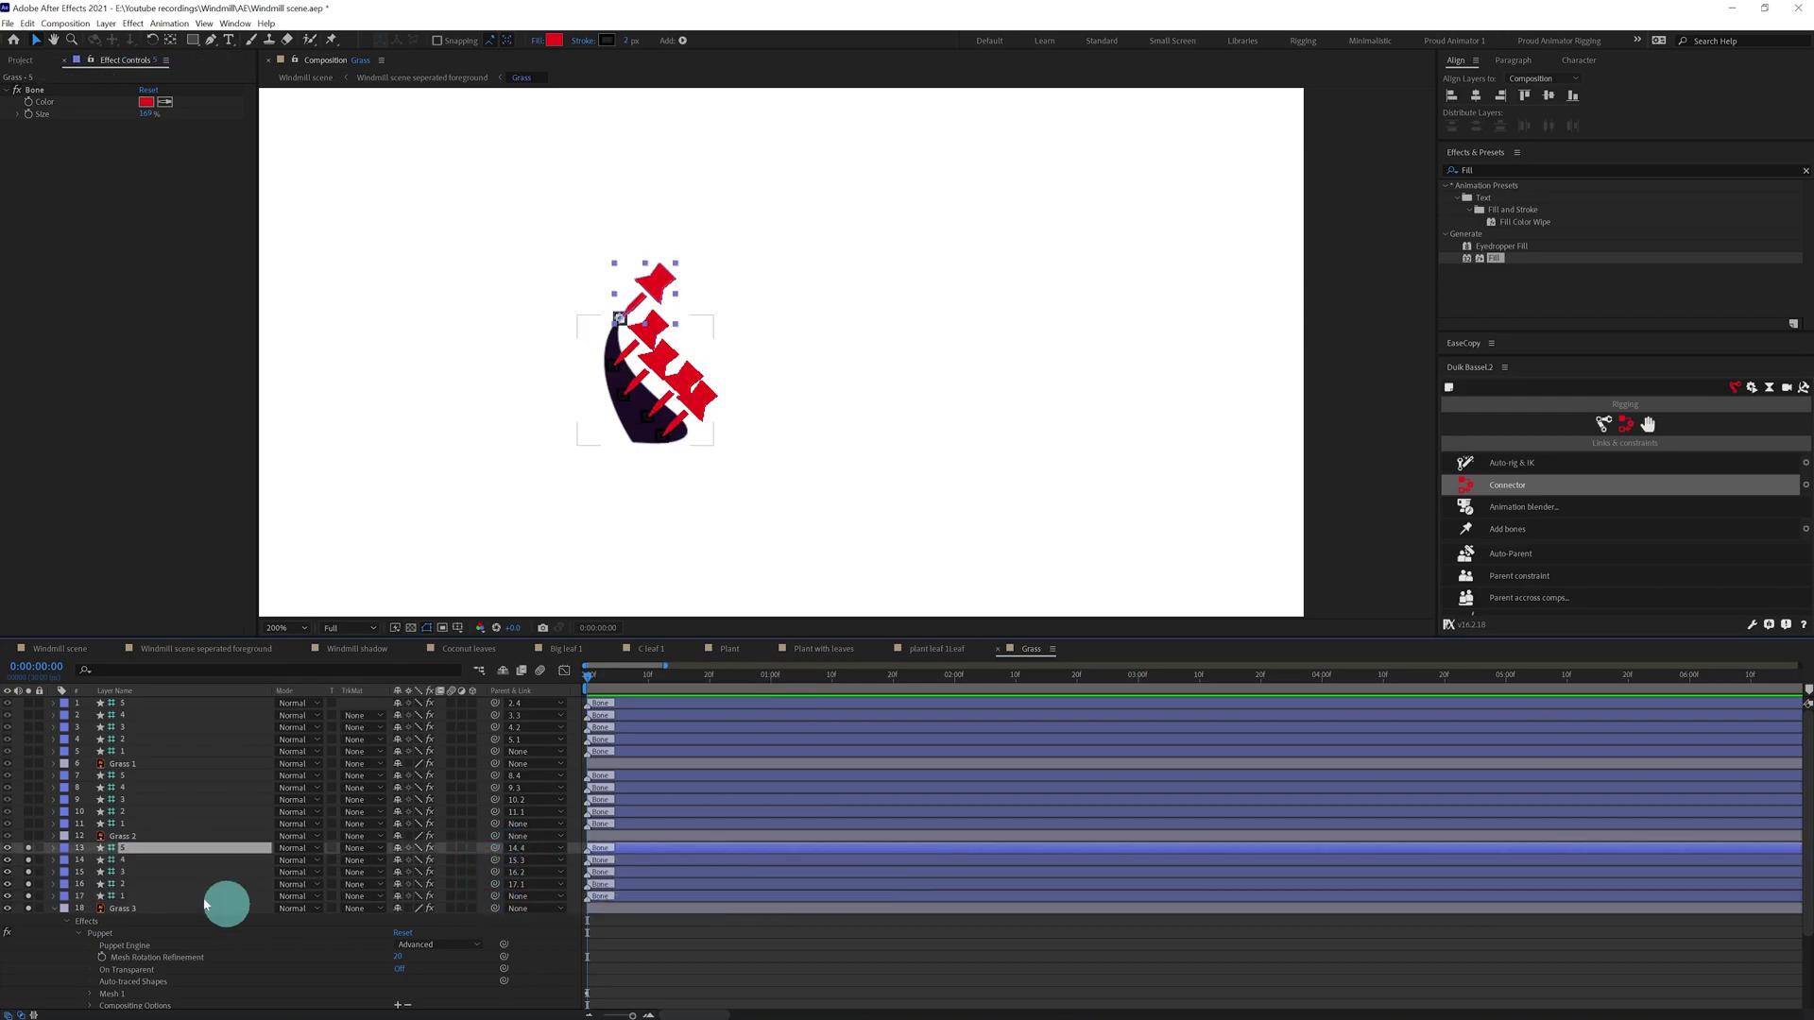
# Paste the sway rotation keyframes onto Grass 3 bones 2 to 4, staggered in time, and unsolo Grass 3 with its bones.
pyautogui.moveTo(226, 899); pyautogui.dragTo(139, 851)
pyautogui.hotkey('ctrl', 'v')
pyautogui.press('u')
pyautogui.keyDown('ctrl'); pyautogui.click(126, 946); pyautogui.keyUp('ctrl')
pyautogui.moveTo(588, 921); pyautogui.dragTo(780, 873)
pyautogui.keyDown('ctrl'); pyautogui.click(128, 897); pyautogui.keyUp('ctrl')
pyautogui.click(774, 871)
pyautogui.press('u')
pyautogui.press('u')
pyautogui.moveTo(28, 848); pyautogui.dragTo(29, 909)
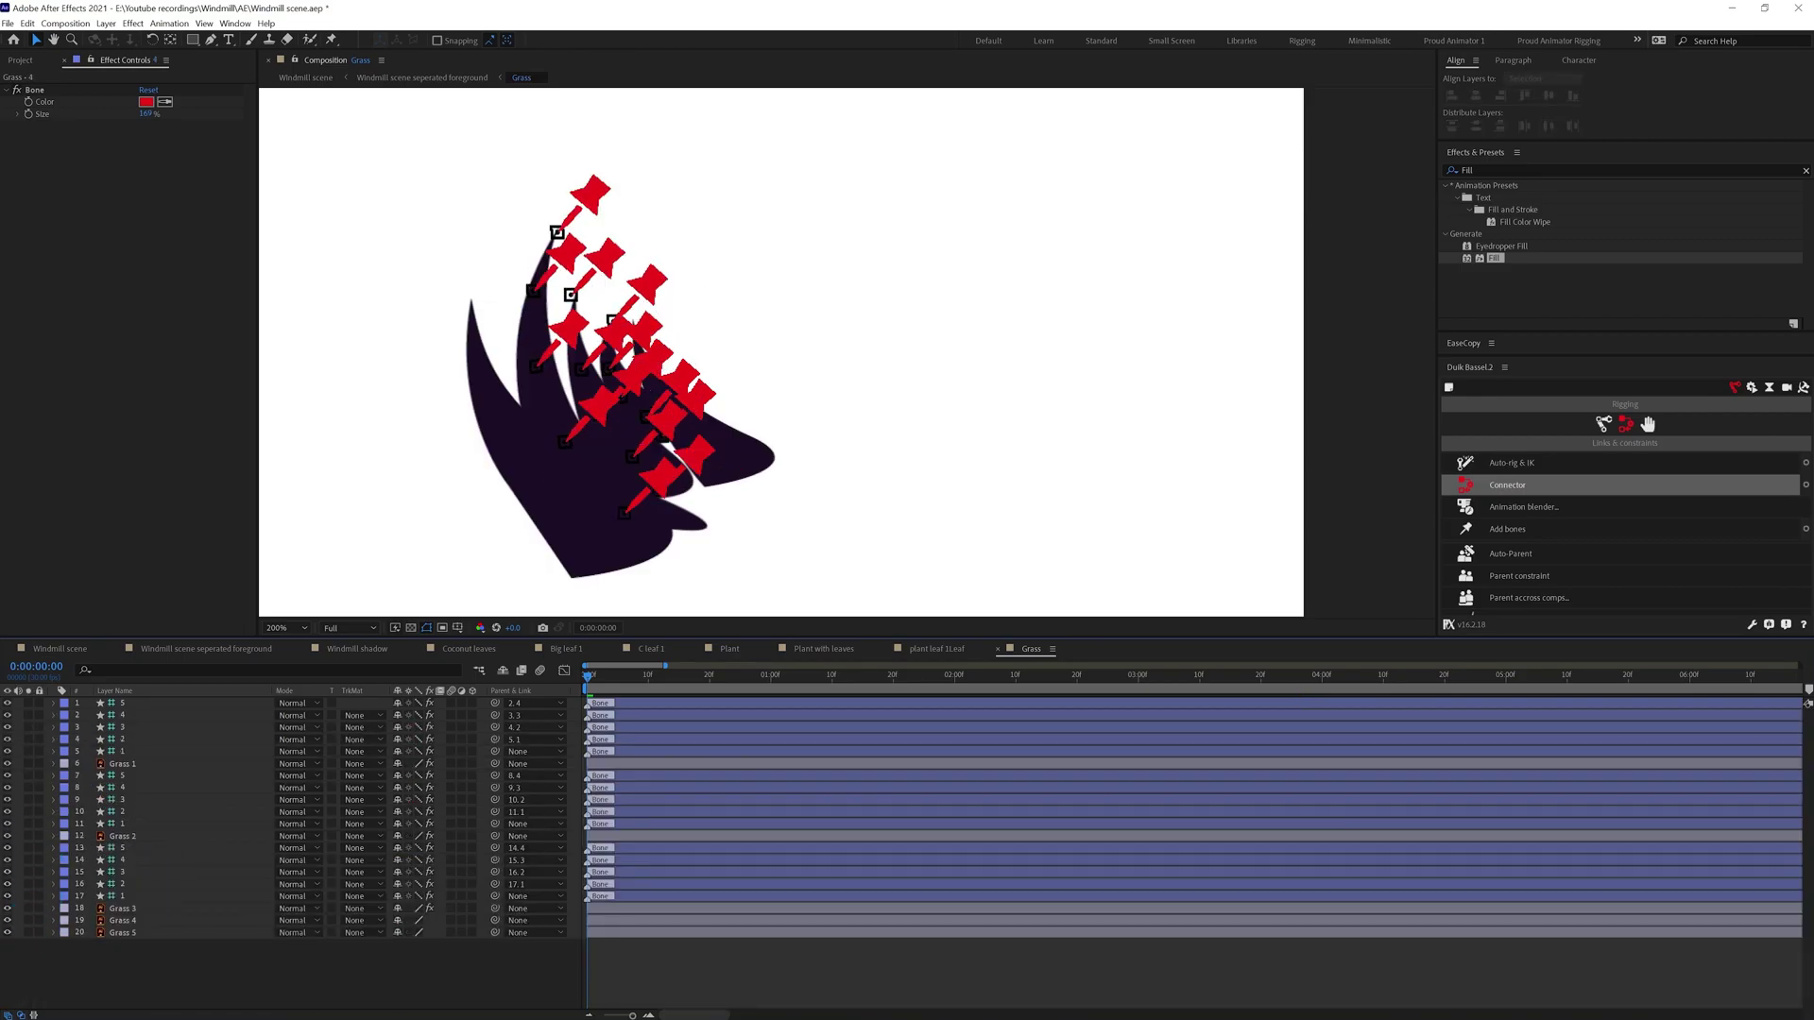
# Solo Grass 4, place five puppet pins along the blade from base to tip and create Duik bones from them.
pyautogui.click(128, 920)
pyautogui.click(28, 920)
pyautogui.moveTo(678, 316); pyautogui.dragTo(617, 234)
pyautogui.hotkey('ctrl', 'p')
pyautogui.click(583, 482)
pyautogui.click(527, 429)
pyautogui.click(464, 371)
pyautogui.click(434, 315)
pyautogui.click(411, 227)
pyautogui.click(134, 825)
pyautogui.click(125, 888)
pyautogui.scroll(-1, 137, 902)
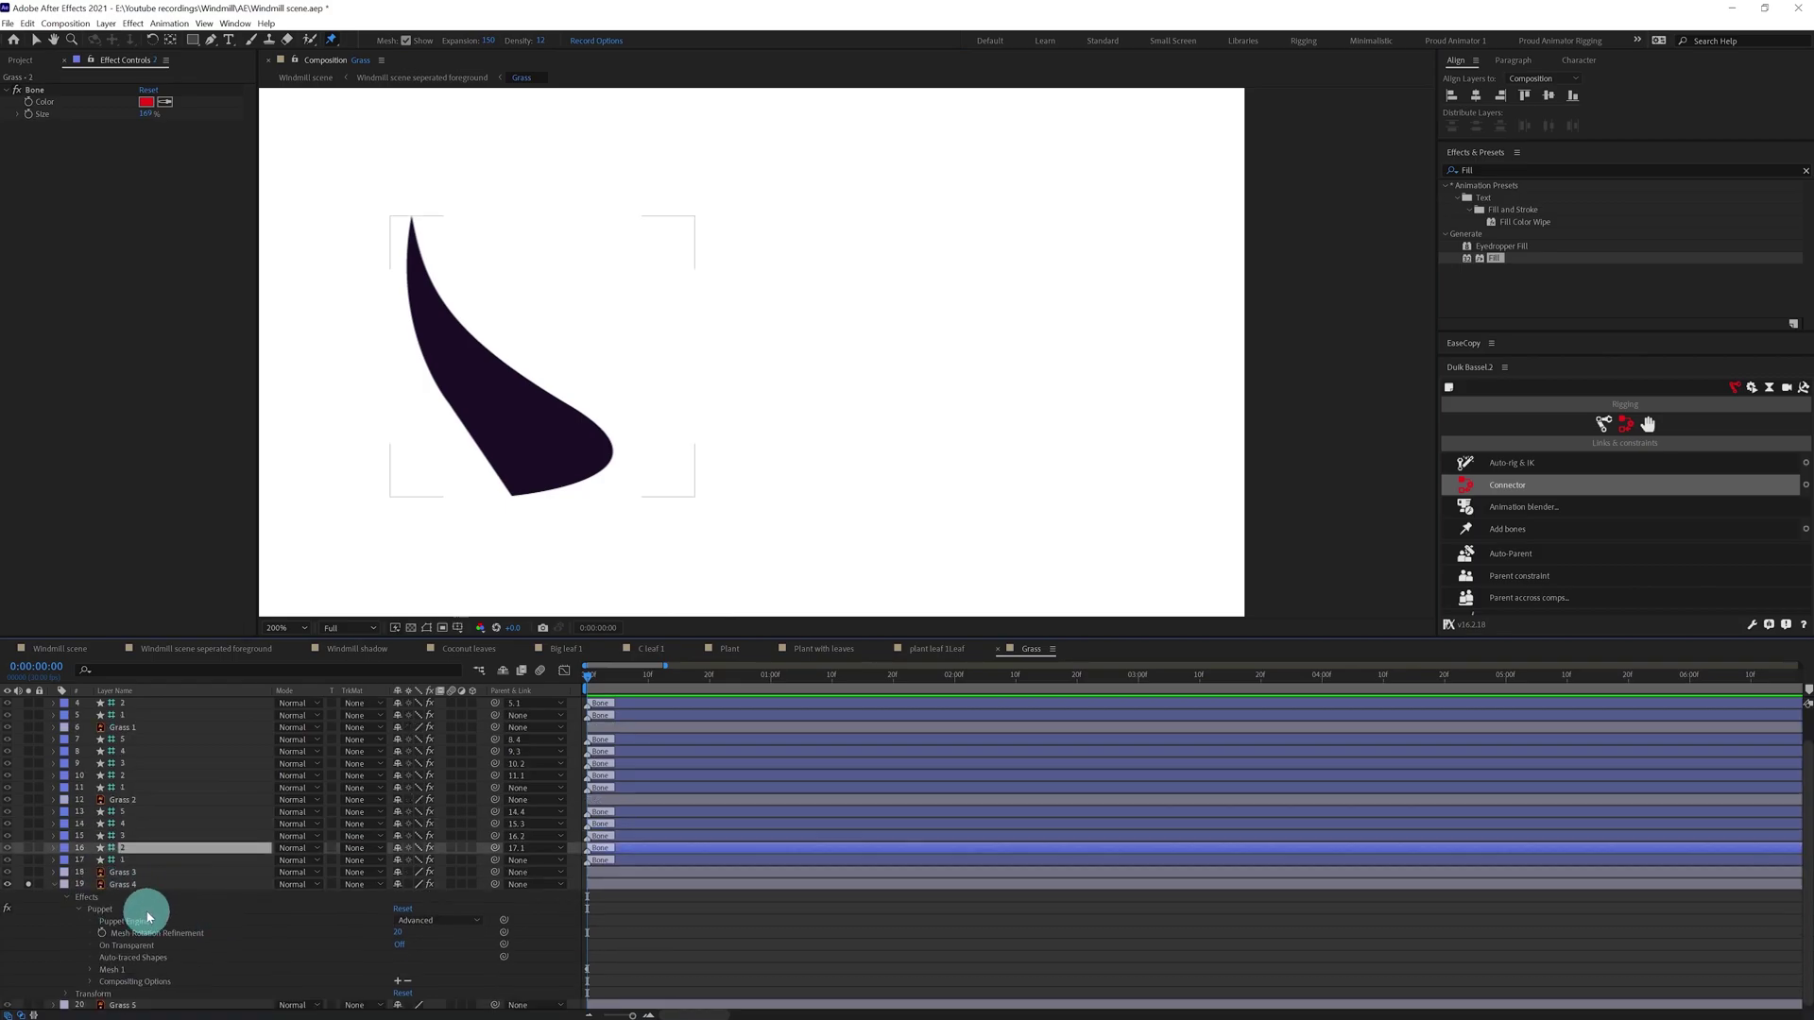
pyautogui.click(109, 911)
pyautogui.click(1507, 529)
# Rename the Grass 4 bones 1 to 5 from base to tip and parent each bone to the one below it.
pyautogui.click(219, 930)
pyautogui.press('Return')
pyautogui.write('1')
pyautogui.press('Return')
pyautogui.hotkey('ctrl', 'Up')
pyautogui.press('2')
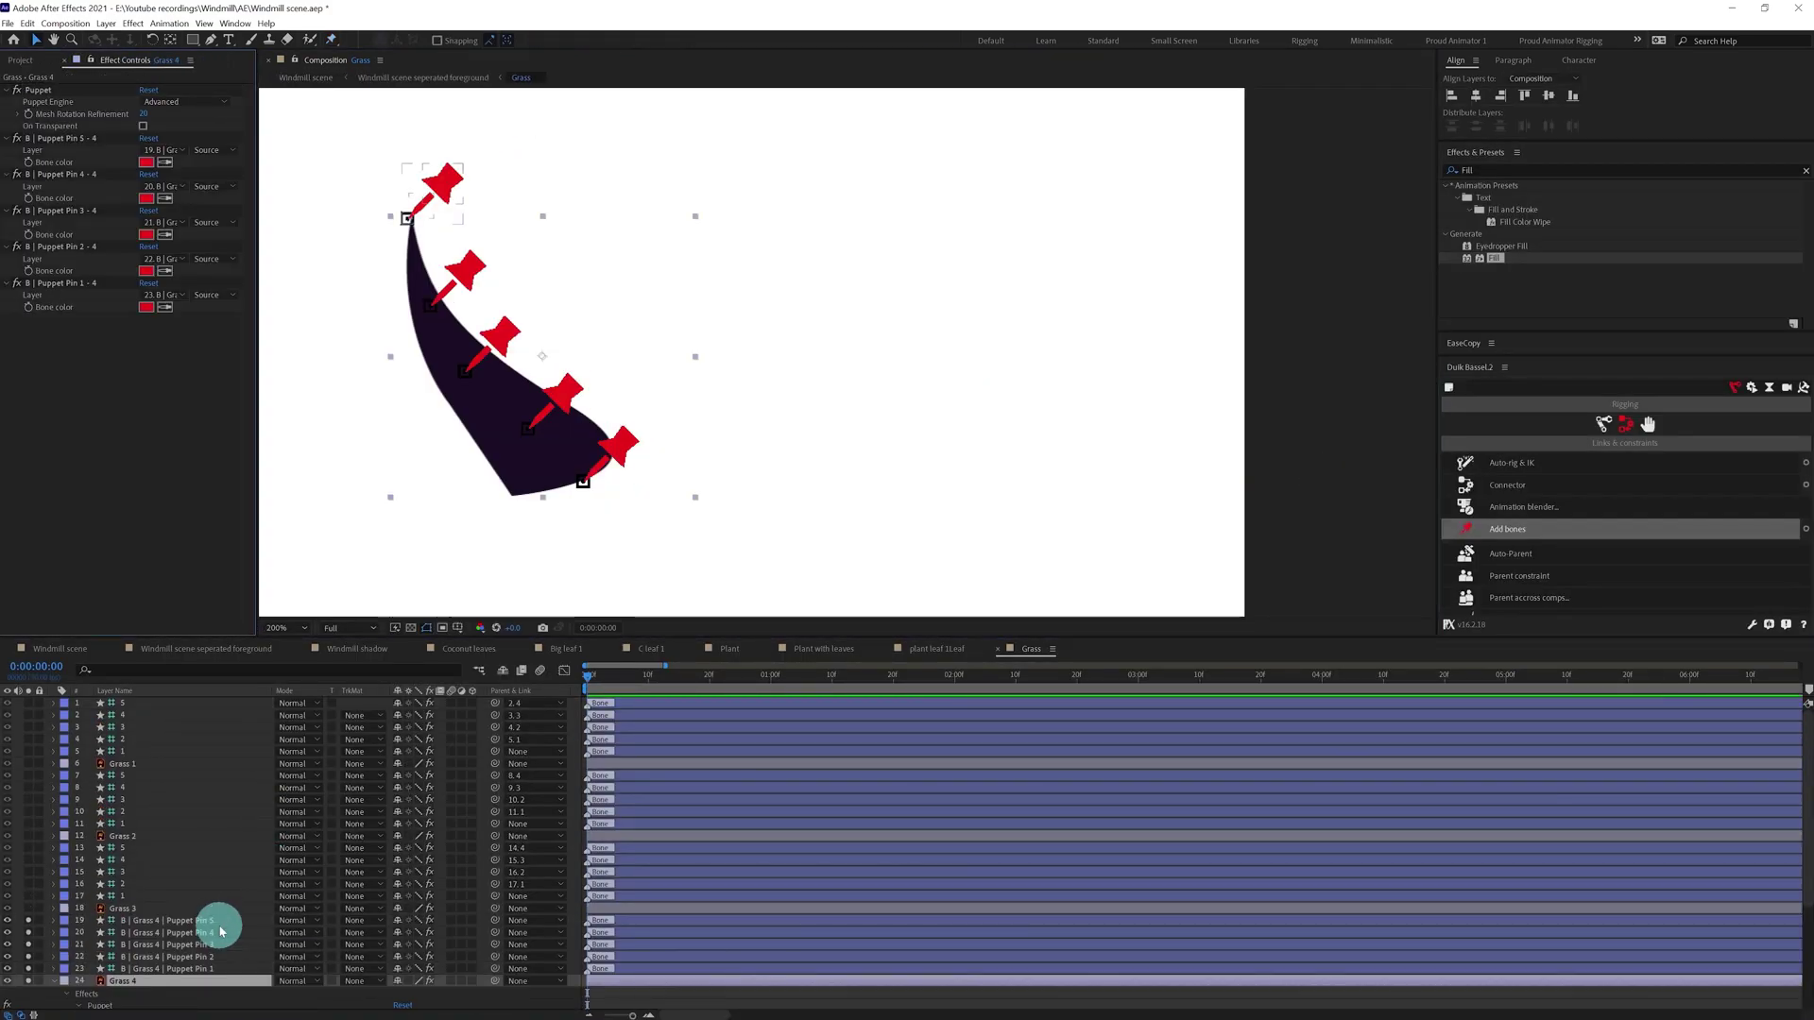
pyautogui.click(193, 945)
pyautogui.press('Return')
pyautogui.hotkey('ctrl', 'Up')
pyautogui.press('Return')
pyautogui.write('4')
pyautogui.press('Return')
pyautogui.hotkey('ctrl', 'Up')
pyautogui.moveTo(493, 950); pyautogui.dragTo(688, 948)
# Paste the sway rotation keyframes onto bones 2 to 4 of Grass 4 and unsolo Grass 4 with its bones.
pyautogui.click(142, 957)
pyautogui.keyDown('shift'); pyautogui.click(143, 933); pyautogui.keyUp('shift')
pyautogui.hotkey('ctrl', 'v')
pyautogui.press('u')
pyautogui.keyDown('ctrl'); pyautogui.click(156, 978); pyautogui.keyUp('ctrl')
pyautogui.press('u')
pyautogui.click(200, 956)
pyautogui.press('u')
pyautogui.hotkey('ctrl', 'shift', 'a')
pyautogui.press('u')
pyautogui.moveTo(28, 920); pyautogui.dragTo(28, 980)
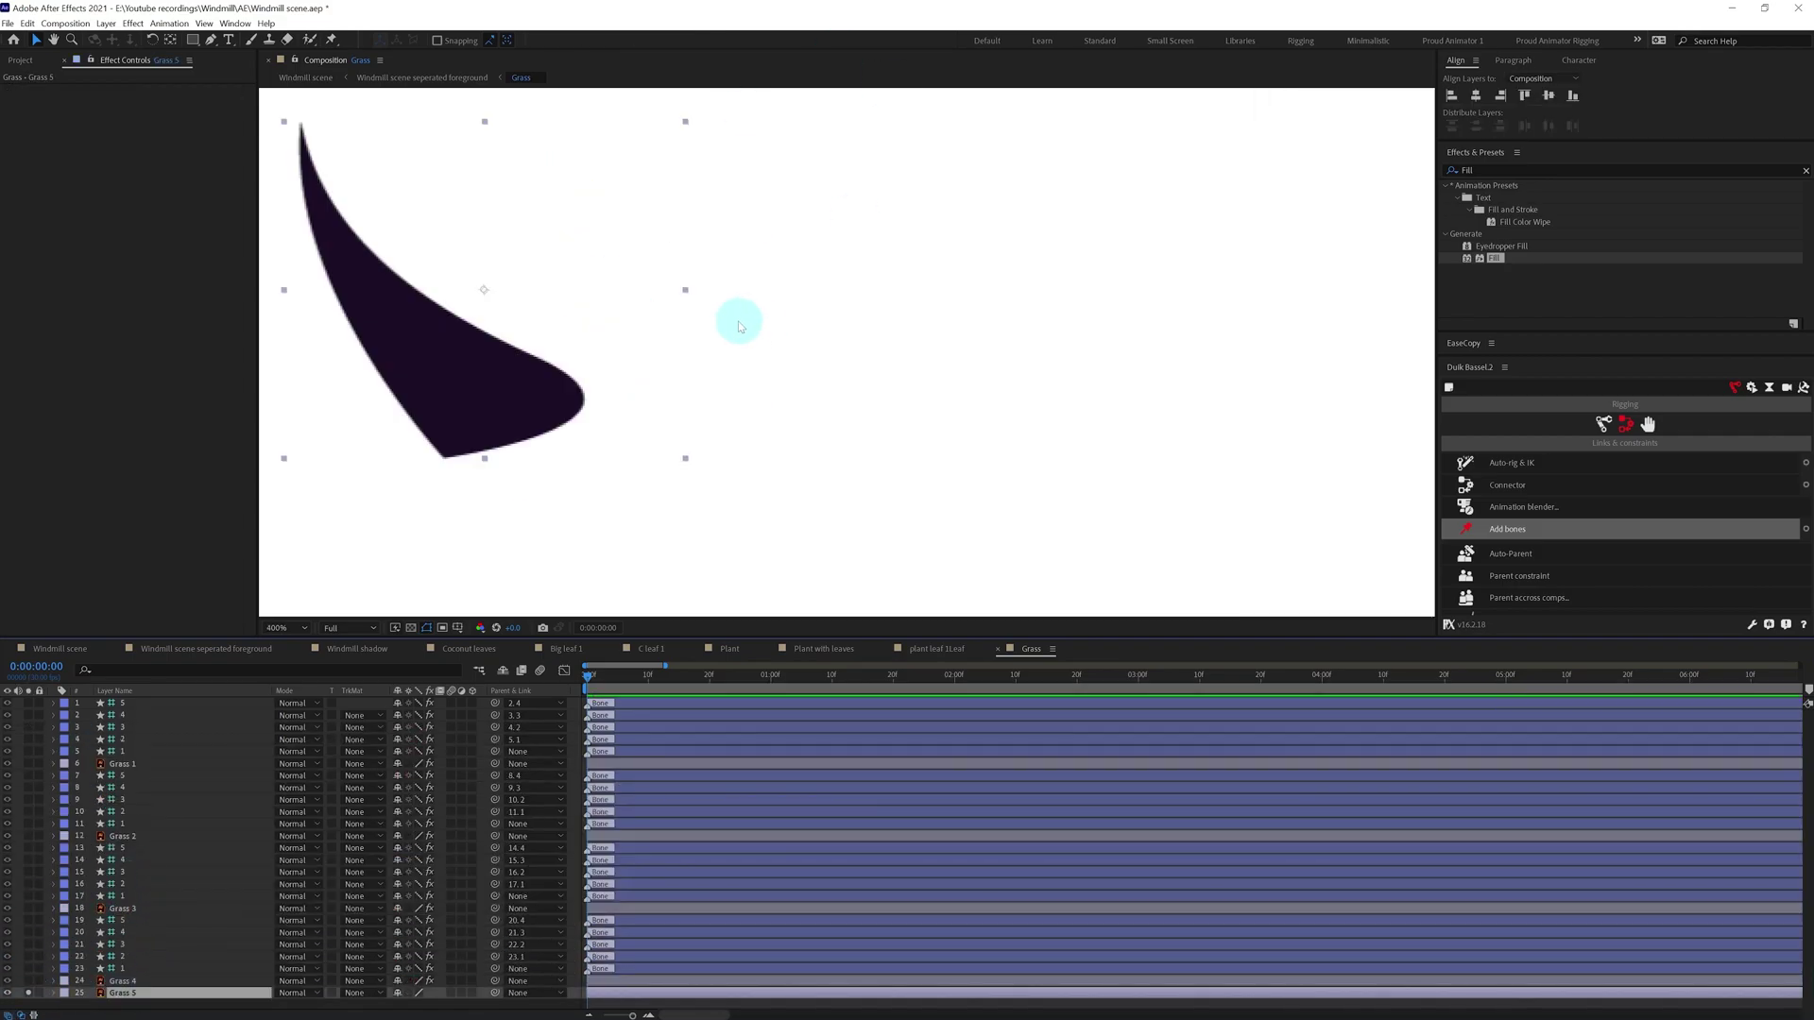
# Place five puppet pins along the Grass 5 blade from base to tip and create Duik bones from them.
pyautogui.click(666, 486)
pyautogui.click(598, 422)
pyautogui.click(536, 346)
pyautogui.click(488, 288)
pyautogui.click(451, 178)
pyautogui.click(110, 956)
pyautogui.click(1523, 530)
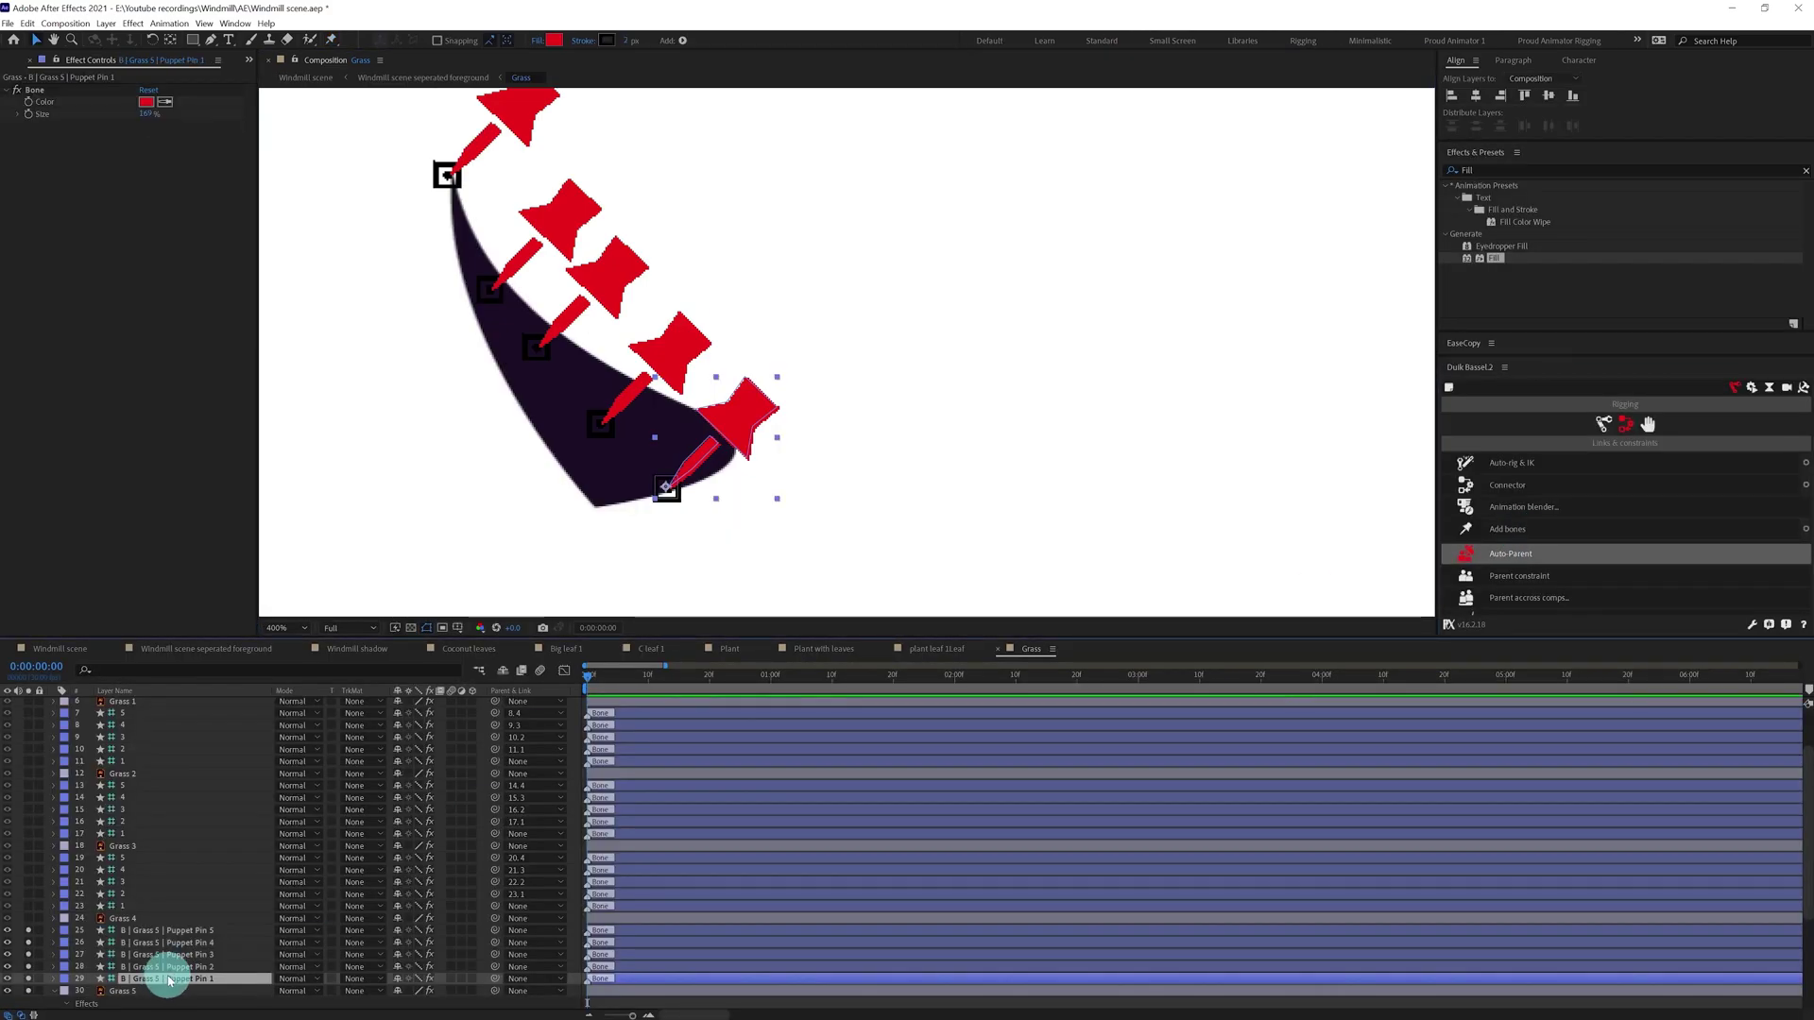
# Rename the Grass 5 bones 1 to 5 from base to tip and parent each bone to the one below it.
pyautogui.click(167, 979)
pyautogui.hotkey('ctrl', 'Up')
pyautogui.press('Return')
pyautogui.write('4')
pyautogui.press('Return')
pyautogui.hotkey('ctrl', 'Up')
pyautogui.press('Return')
pyautogui.write('5')
pyautogui.press('Return')
pyautogui.moveTo(495, 930); pyautogui.dragTo(495, 955)
pyautogui.moveTo(495, 955); pyautogui.dragTo(495, 966)
# Paste the sway rotation keyframes onto Grass 5 bones 2 to 4, staggered in time, and unsolo Grass 5 with its bones.
pyautogui.click(130, 966)
pyautogui.keyDown('shift'); pyautogui.click(126, 943); pyautogui.keyUp('shift')
pyautogui.hotkey('ctrl', 'v')
pyautogui.press('u')
pyautogui.scroll(-3, 587, 818)
pyautogui.keyDown('ctrl'); pyautogui.click(121, 894); pyautogui.keyUp('ctrl')
pyautogui.moveTo(586, 870); pyautogui.dragTo(735, 847)
pyautogui.keyDown('ctrl'); pyautogui.click(194, 871); pyautogui.keyUp('ctrl')
pyautogui.press('u')
pyautogui.click(296, 953)
pyautogui.press('u')
pyautogui.press('u')
pyautogui.moveTo(29, 943); pyautogui.dragTo(29, 1003)
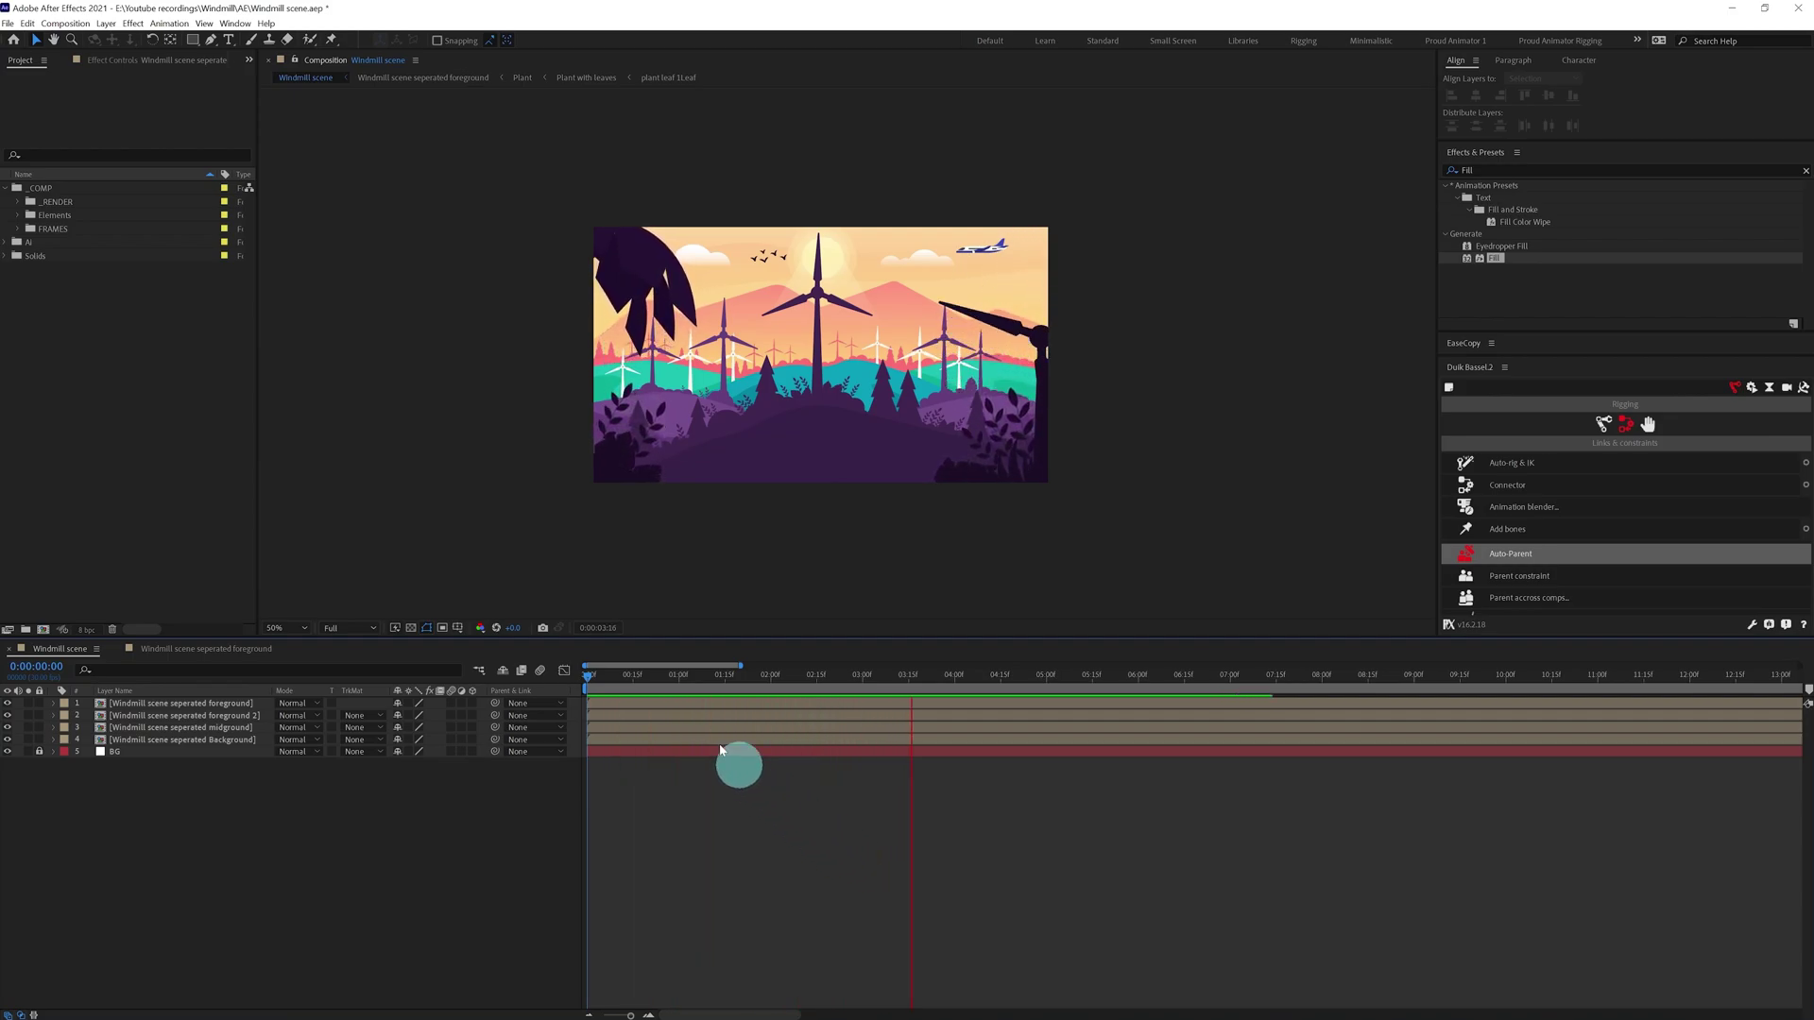
# Play back the main Windmill scene composition from the start to check the combined animation.
pyautogui.moveTo(594, 676); pyautogui.dragTo(574, 687)
pyautogui.press('space')
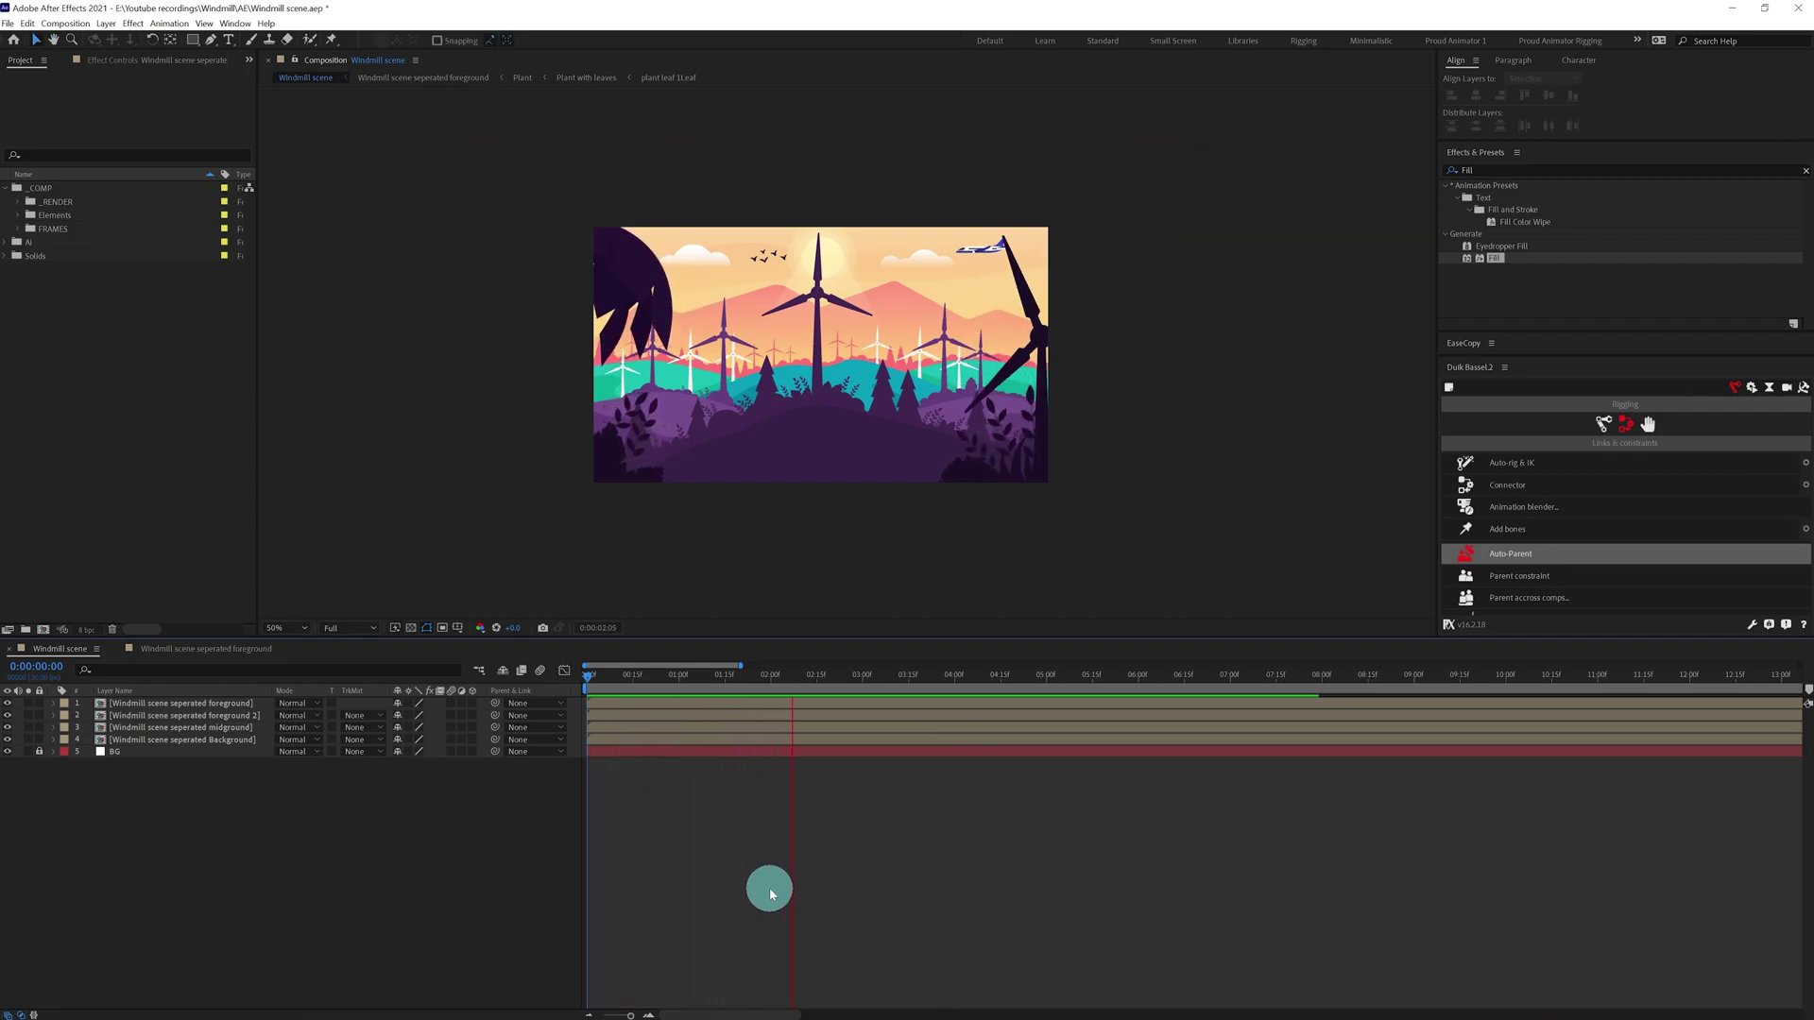
pyautogui.press('space')
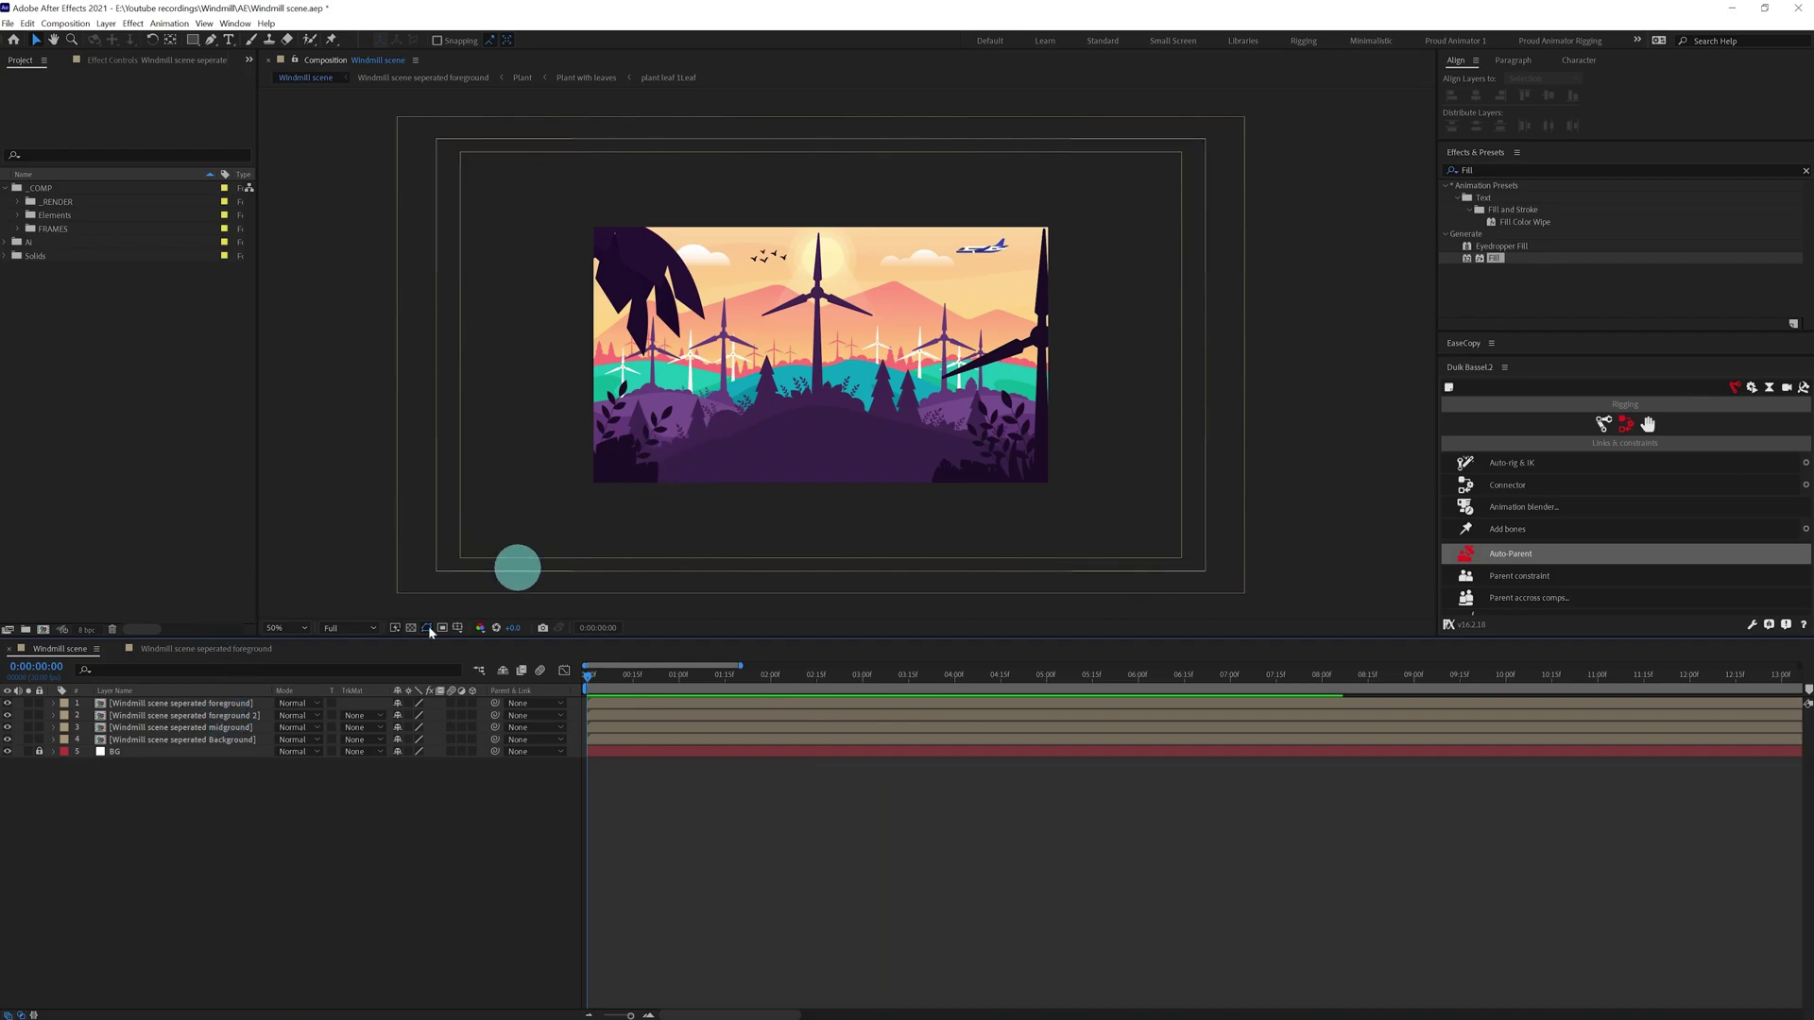
# Duplicate the Windmill shadow comp, place Windmill shadow 2 above the Windmill layer in Windmill scene seperated foreground 2, and solo both.
pyautogui.doubleClick(209, 715)
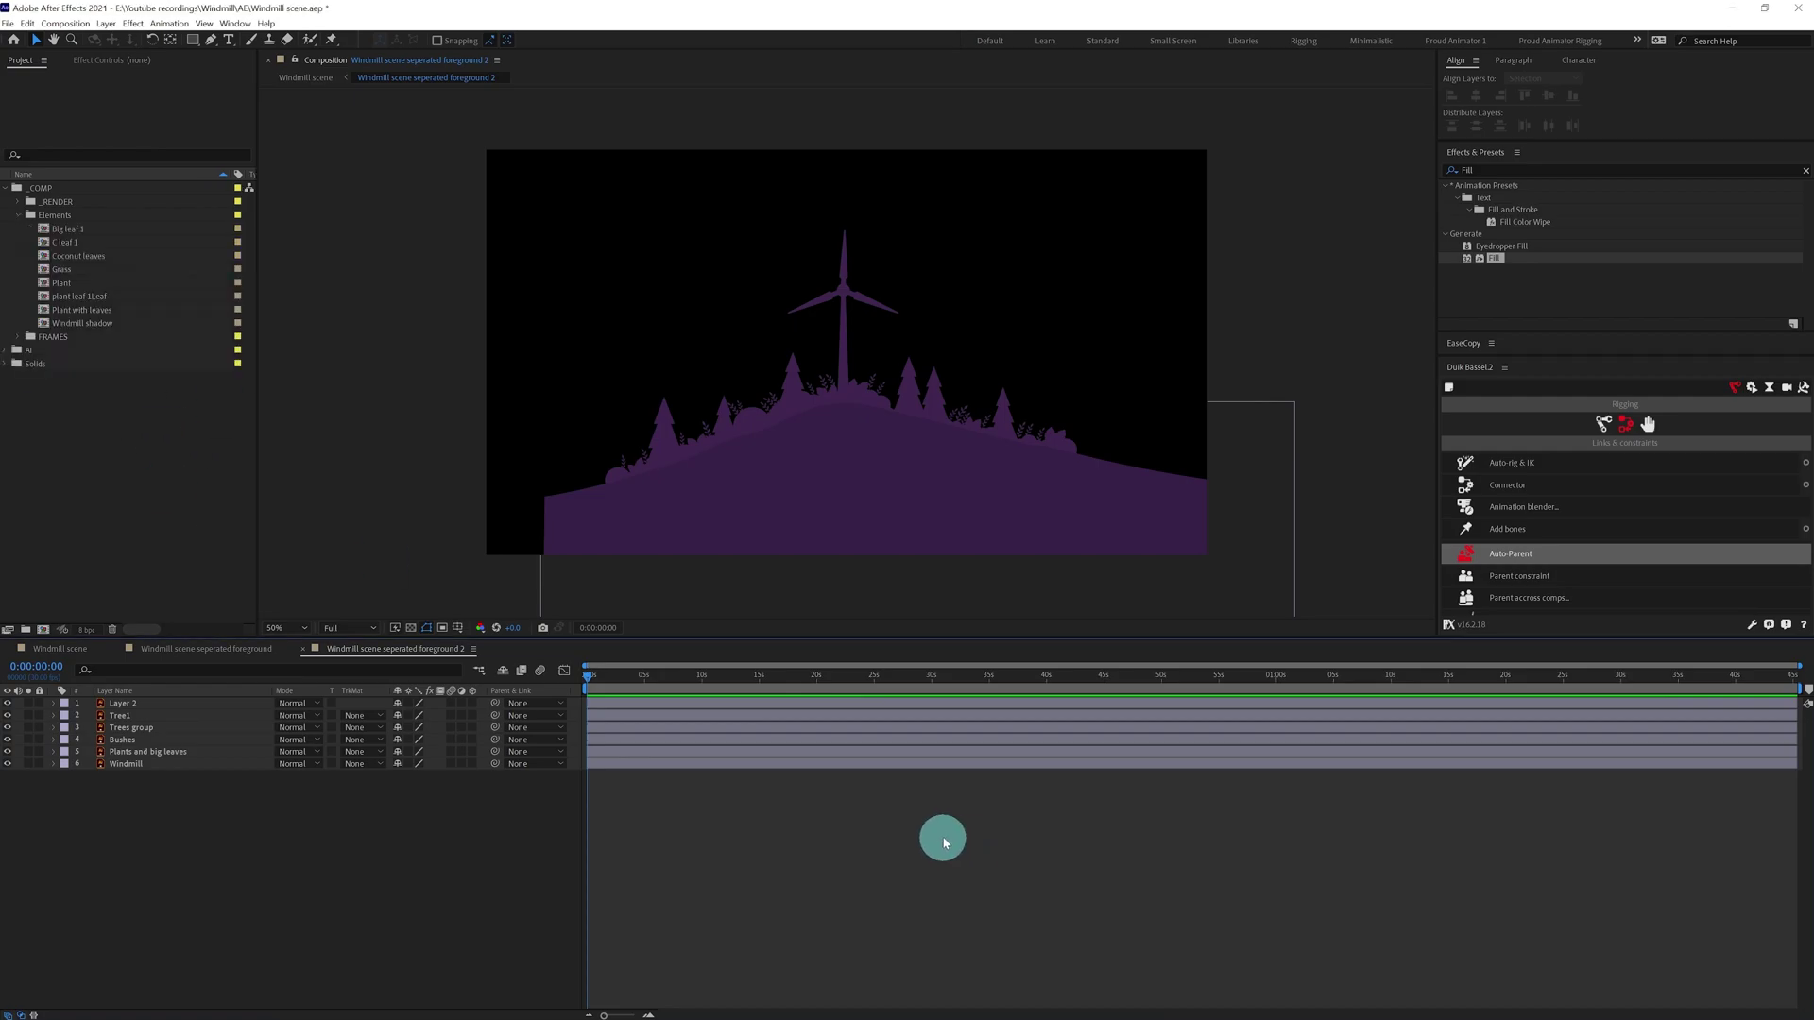
pyautogui.click(80, 323)
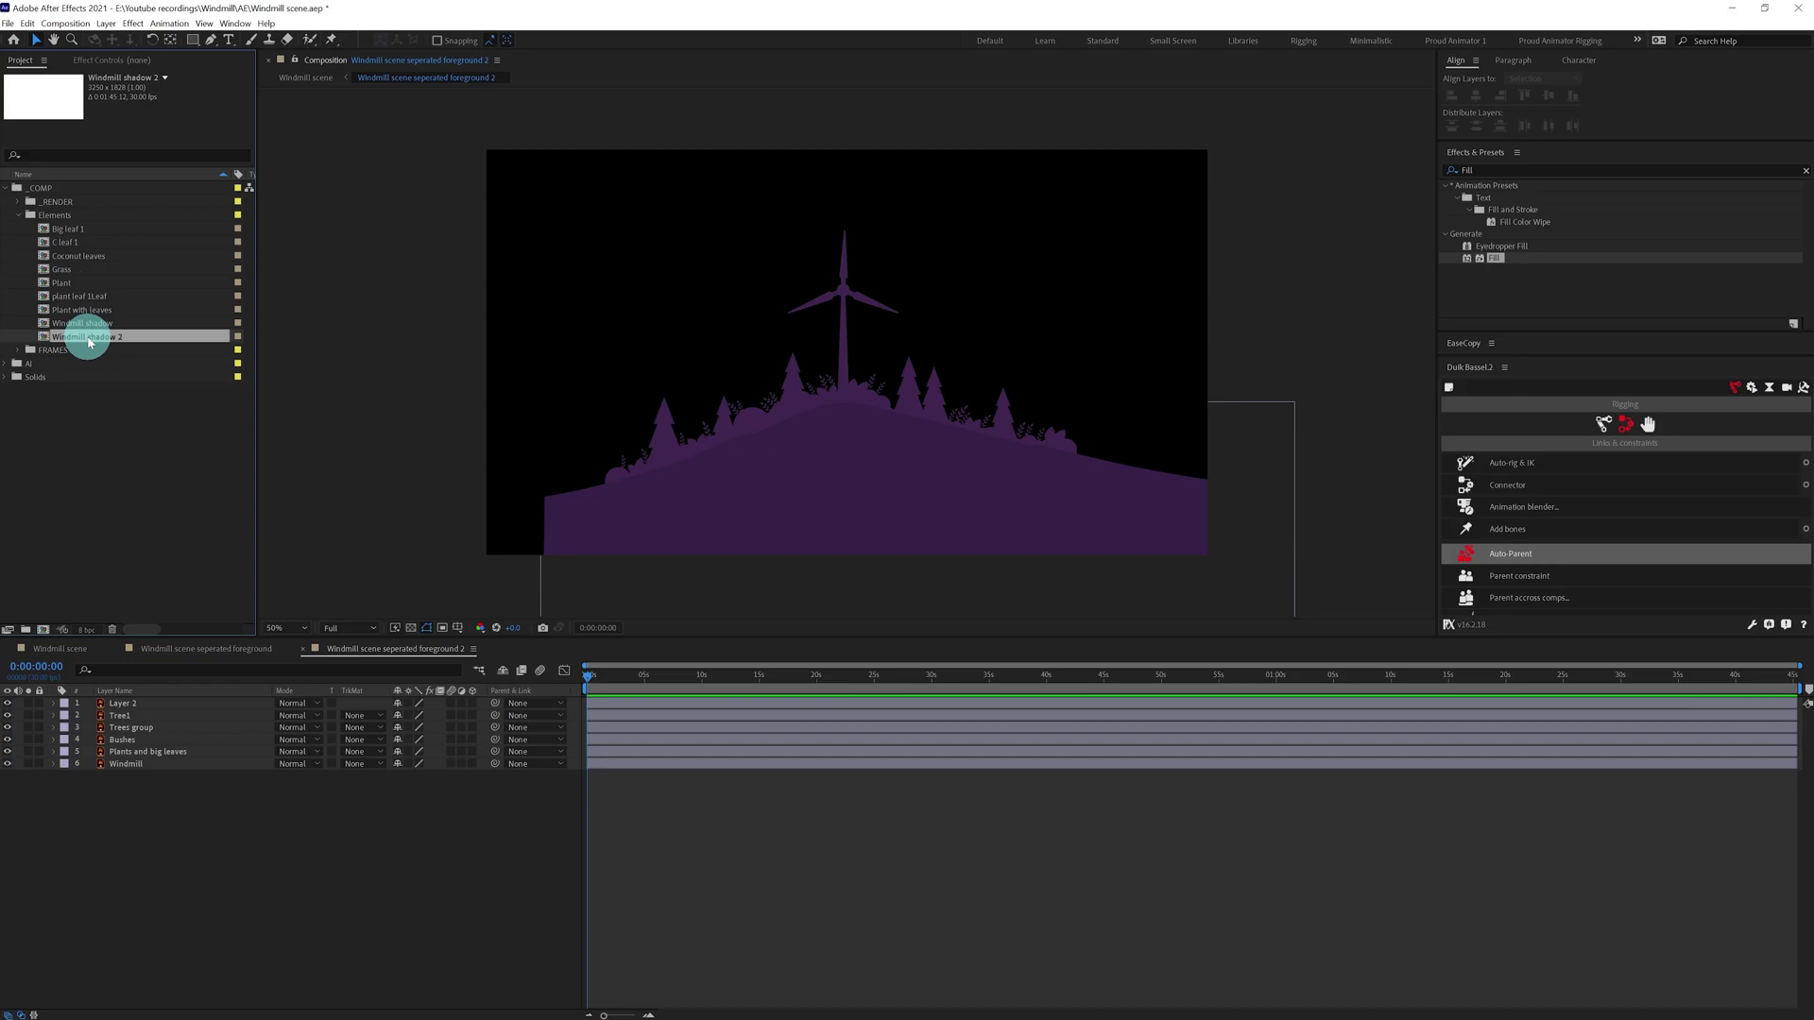
pyautogui.moveTo(91, 342); pyautogui.dragTo(146, 756)
pyautogui.keyDown('shift'); pyautogui.click(142, 777); pyautogui.keyUp('shift')
pyautogui.click(28, 776)
# Move the anchor point of Windmill shadow 2 to the base of its tower.
pyautogui.click(132, 820)
pyautogui.click(148, 763)
pyautogui.moveTo(1083, 406); pyautogui.dragTo(877, 310)
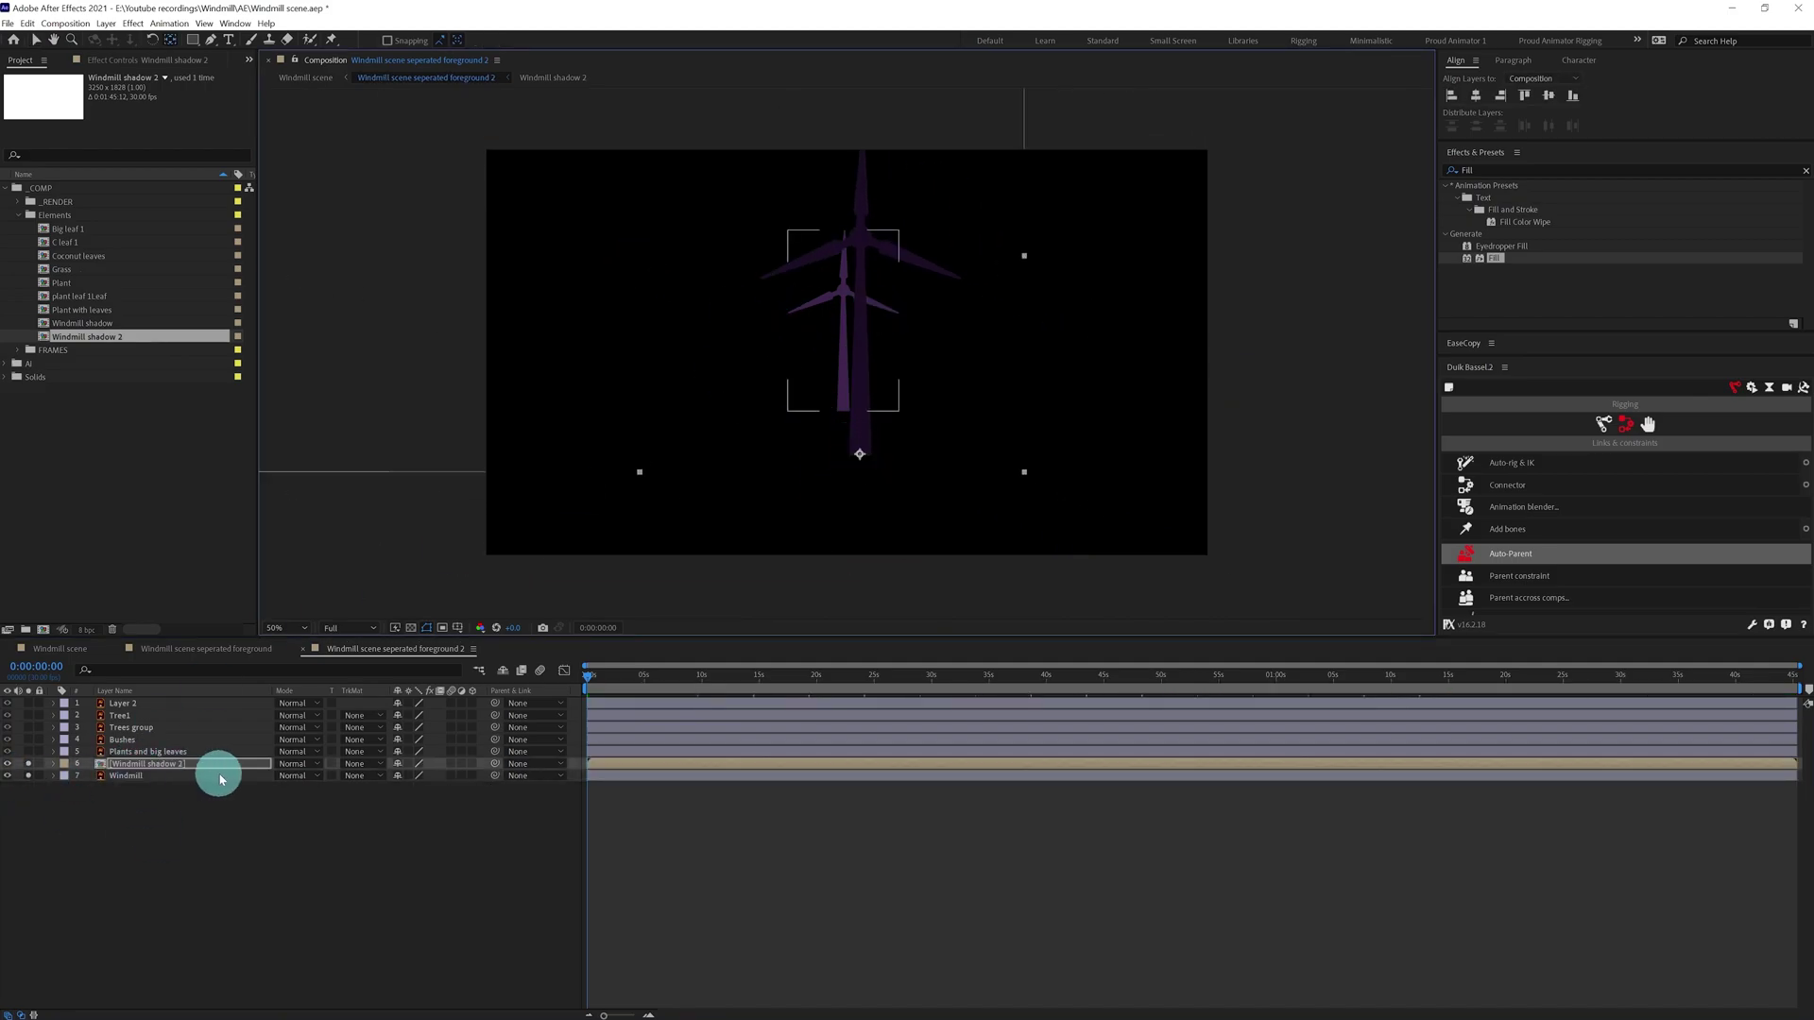
# Scale down and reposition Windmill shadow 2 so it exactly overlaps the original Windmill layer.
pyautogui.press('s')
pyautogui.press('.')
pyautogui.moveTo(927, 417); pyautogui.dragTo(872, 481)
pyautogui.scroll(-1, 872, 481)
pyautogui.moveTo(725, 212); pyautogui.dragTo(736, 230)
pyautogui.scroll(1, 924, 326)
# Apply a Fill to Windmill shadow 2 using the purple sampled from the original Windmill layer, and delete that original layer.
pyautogui.click(94, 794)
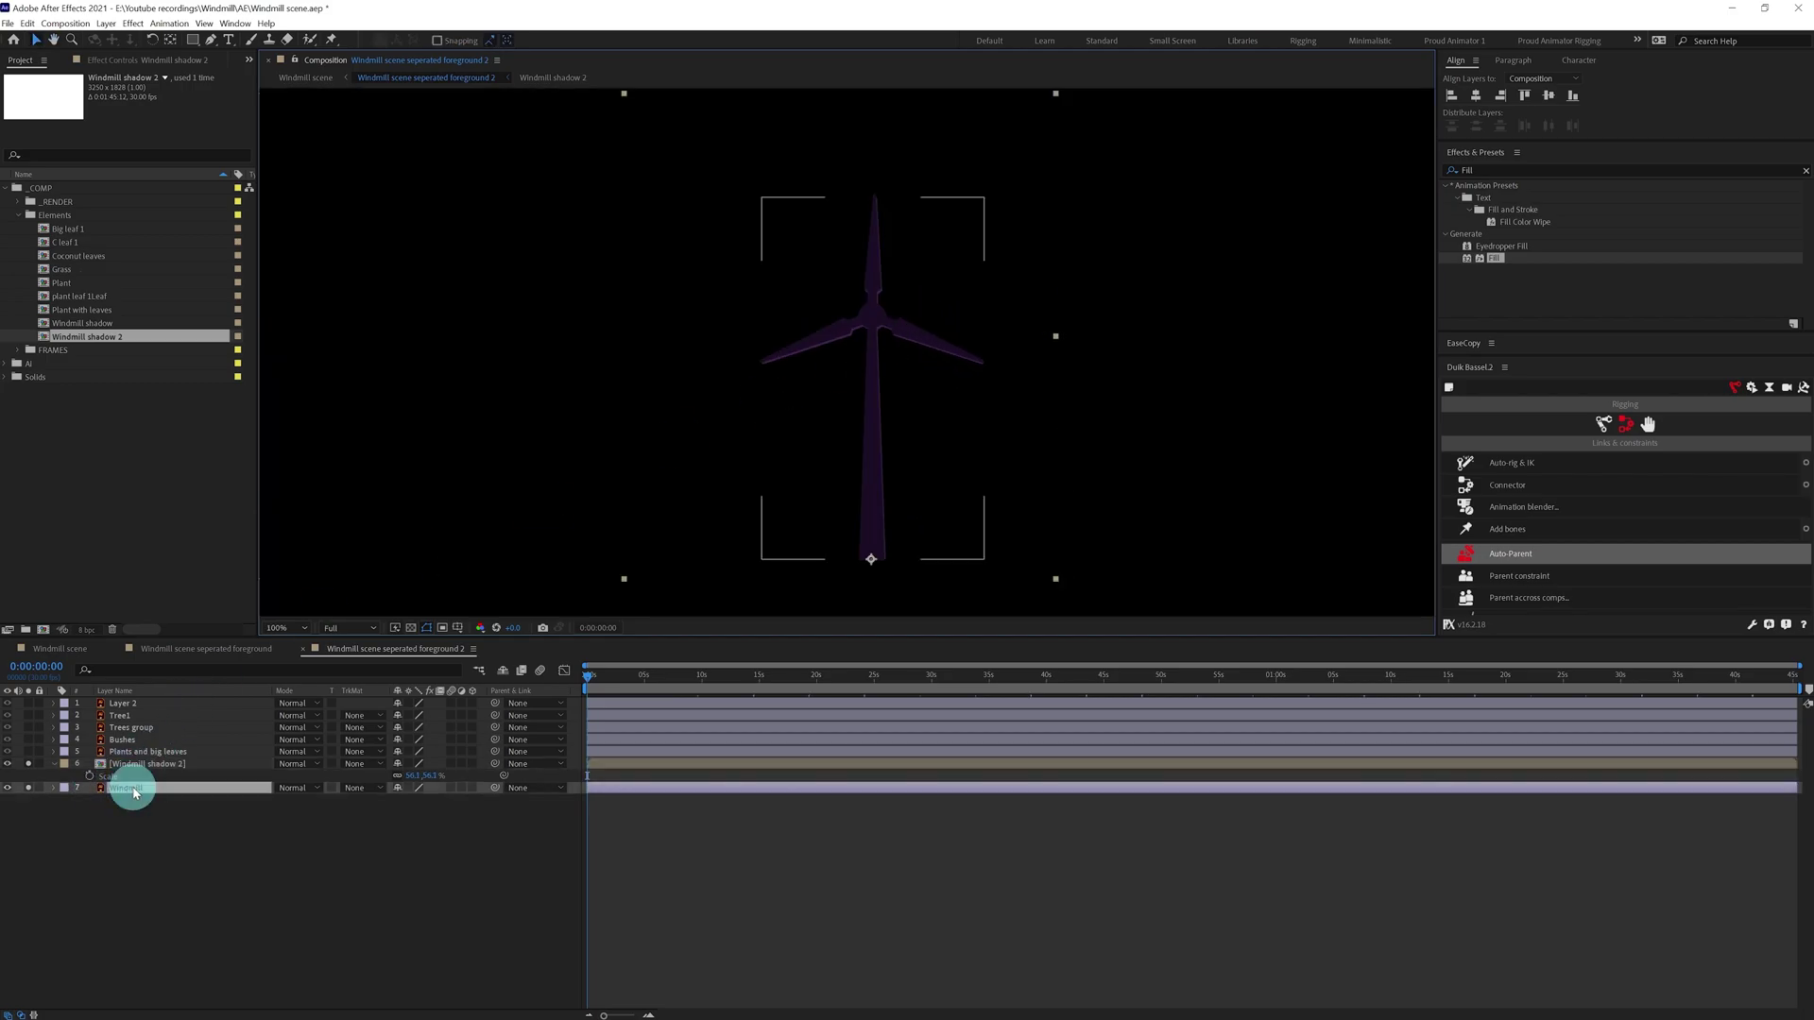
pyautogui.moveTo(841, 449); pyautogui.dragTo(624, 444)
pyautogui.click(165, 766)
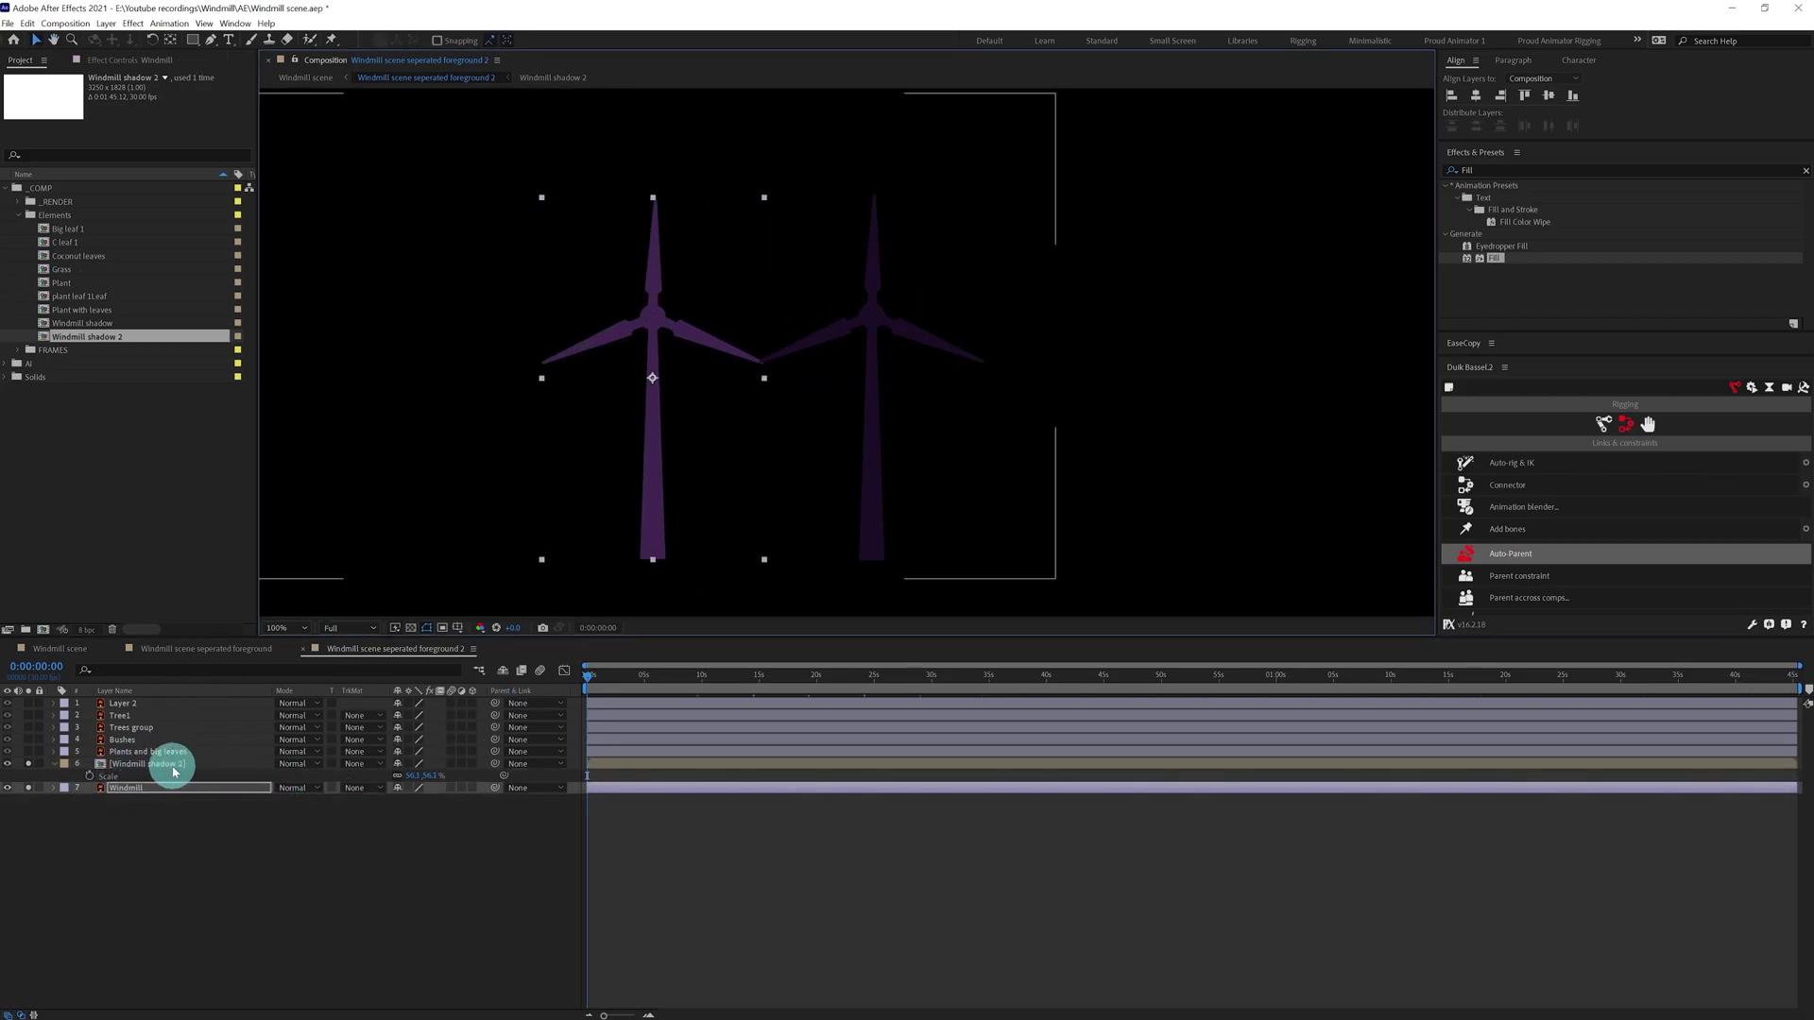
pyautogui.doubleClick(1497, 260)
pyautogui.click(149, 128)
pyautogui.click(385, 248)
pyautogui.click(648, 389)
pyautogui.click(421, 183)
pyautogui.click(136, 799)
pyautogui.press('Delete')
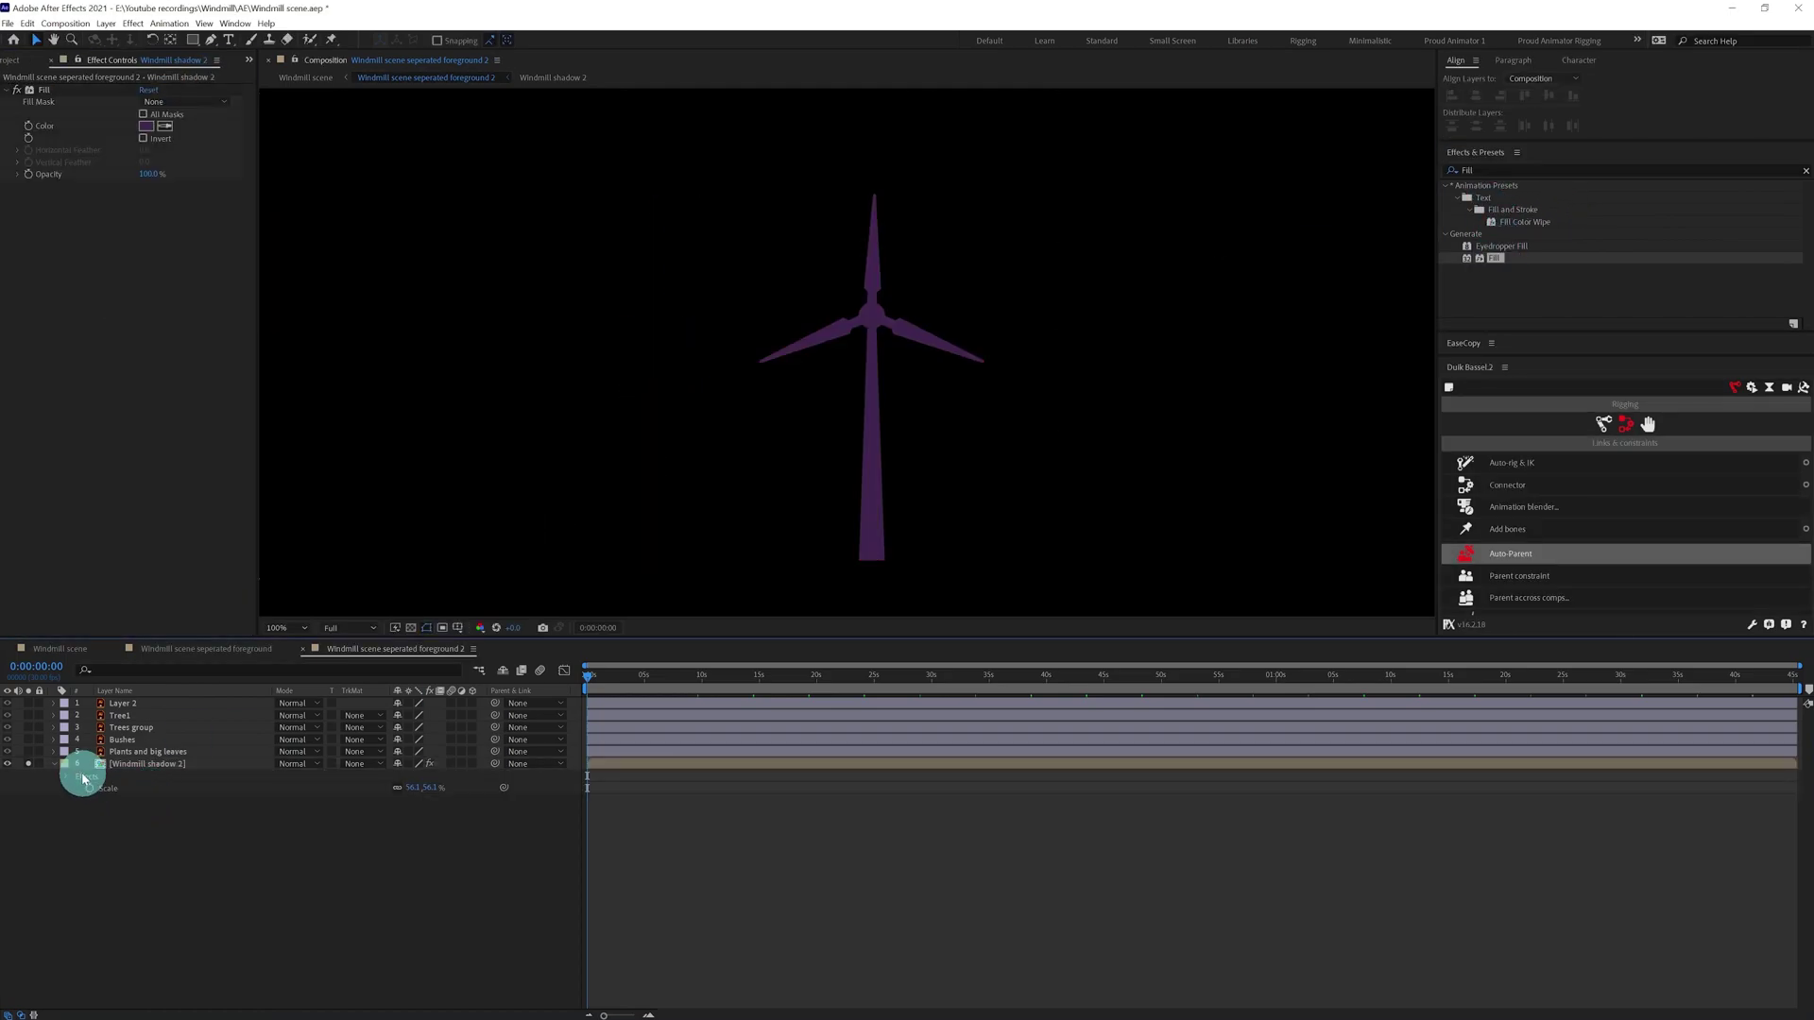
# Unsolo Windmill shadow 2 and shift its layer slightly earlier in time.
pyautogui.click(28, 764)
pyautogui.moveTo(700, 763); pyautogui.dragTo(679, 770)
pyautogui.click(756, 844)
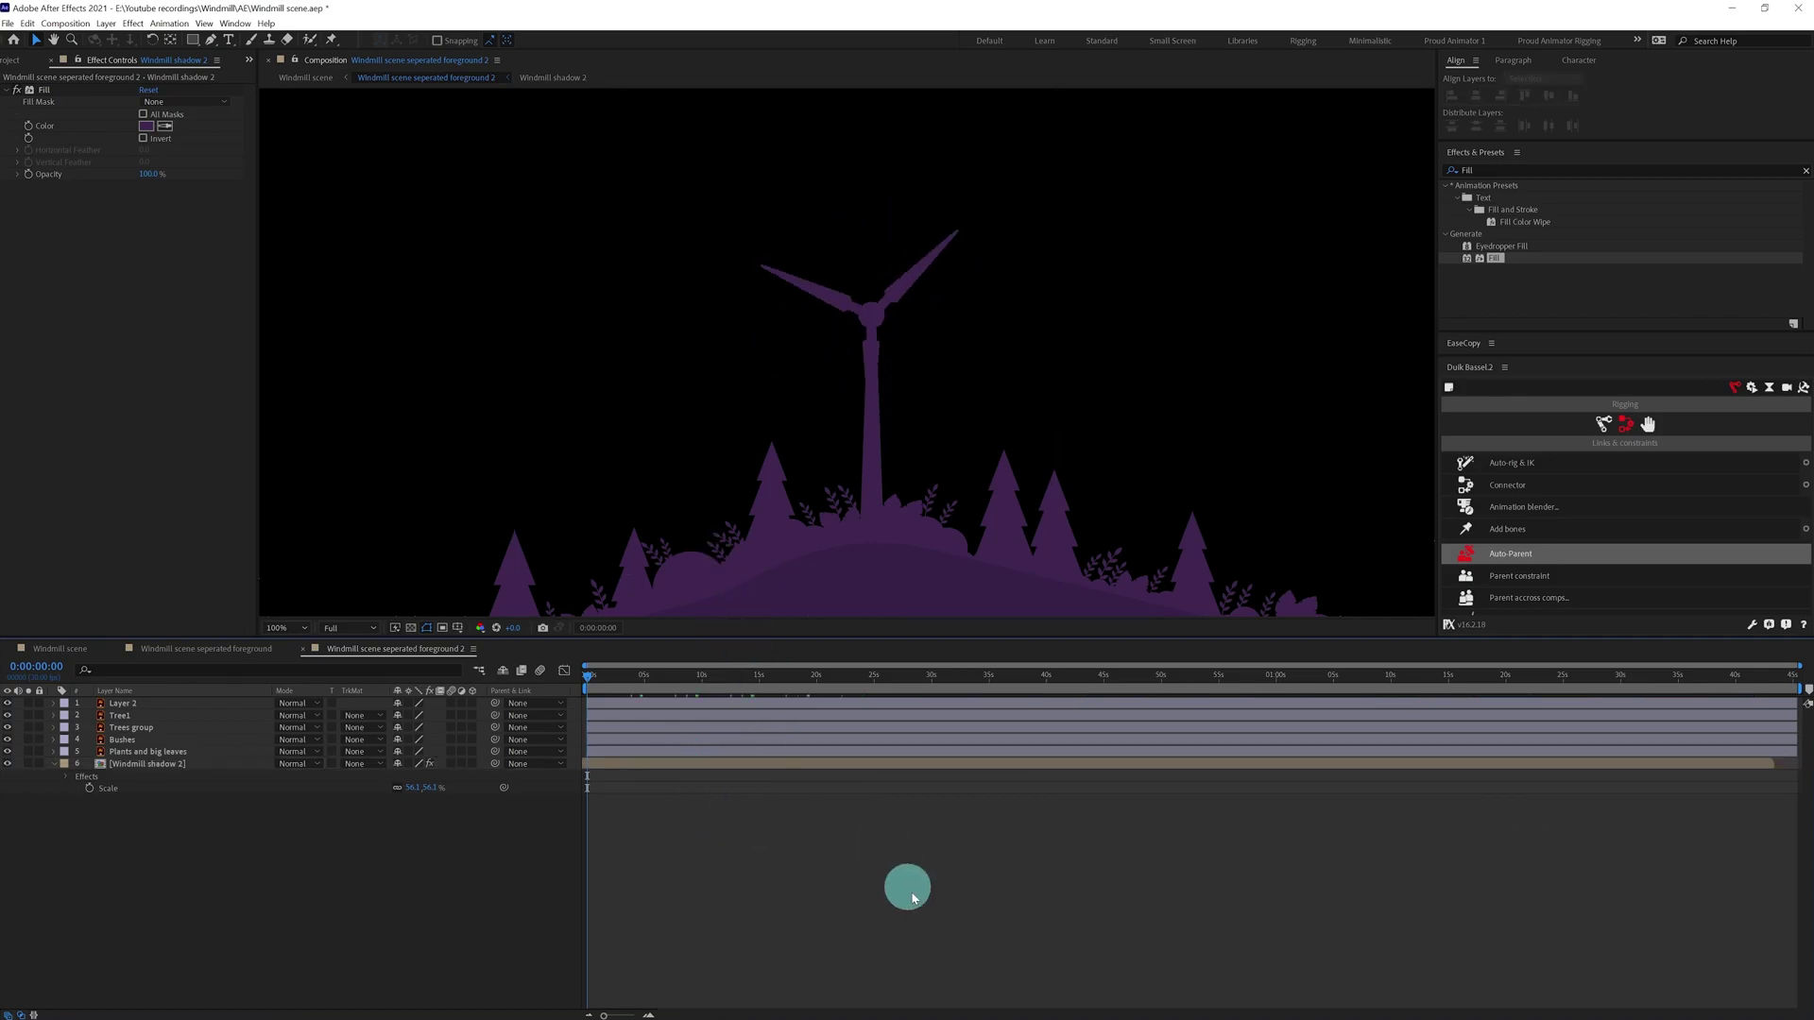
# Precompose the Tree1 layer under the name Tree1 and open the new composition.
pyautogui.moveTo(711, 416); pyautogui.dragTo(891, 350)
pyautogui.moveTo(675, 394); pyautogui.dragTo(430, 594)
pyautogui.click(140, 717)
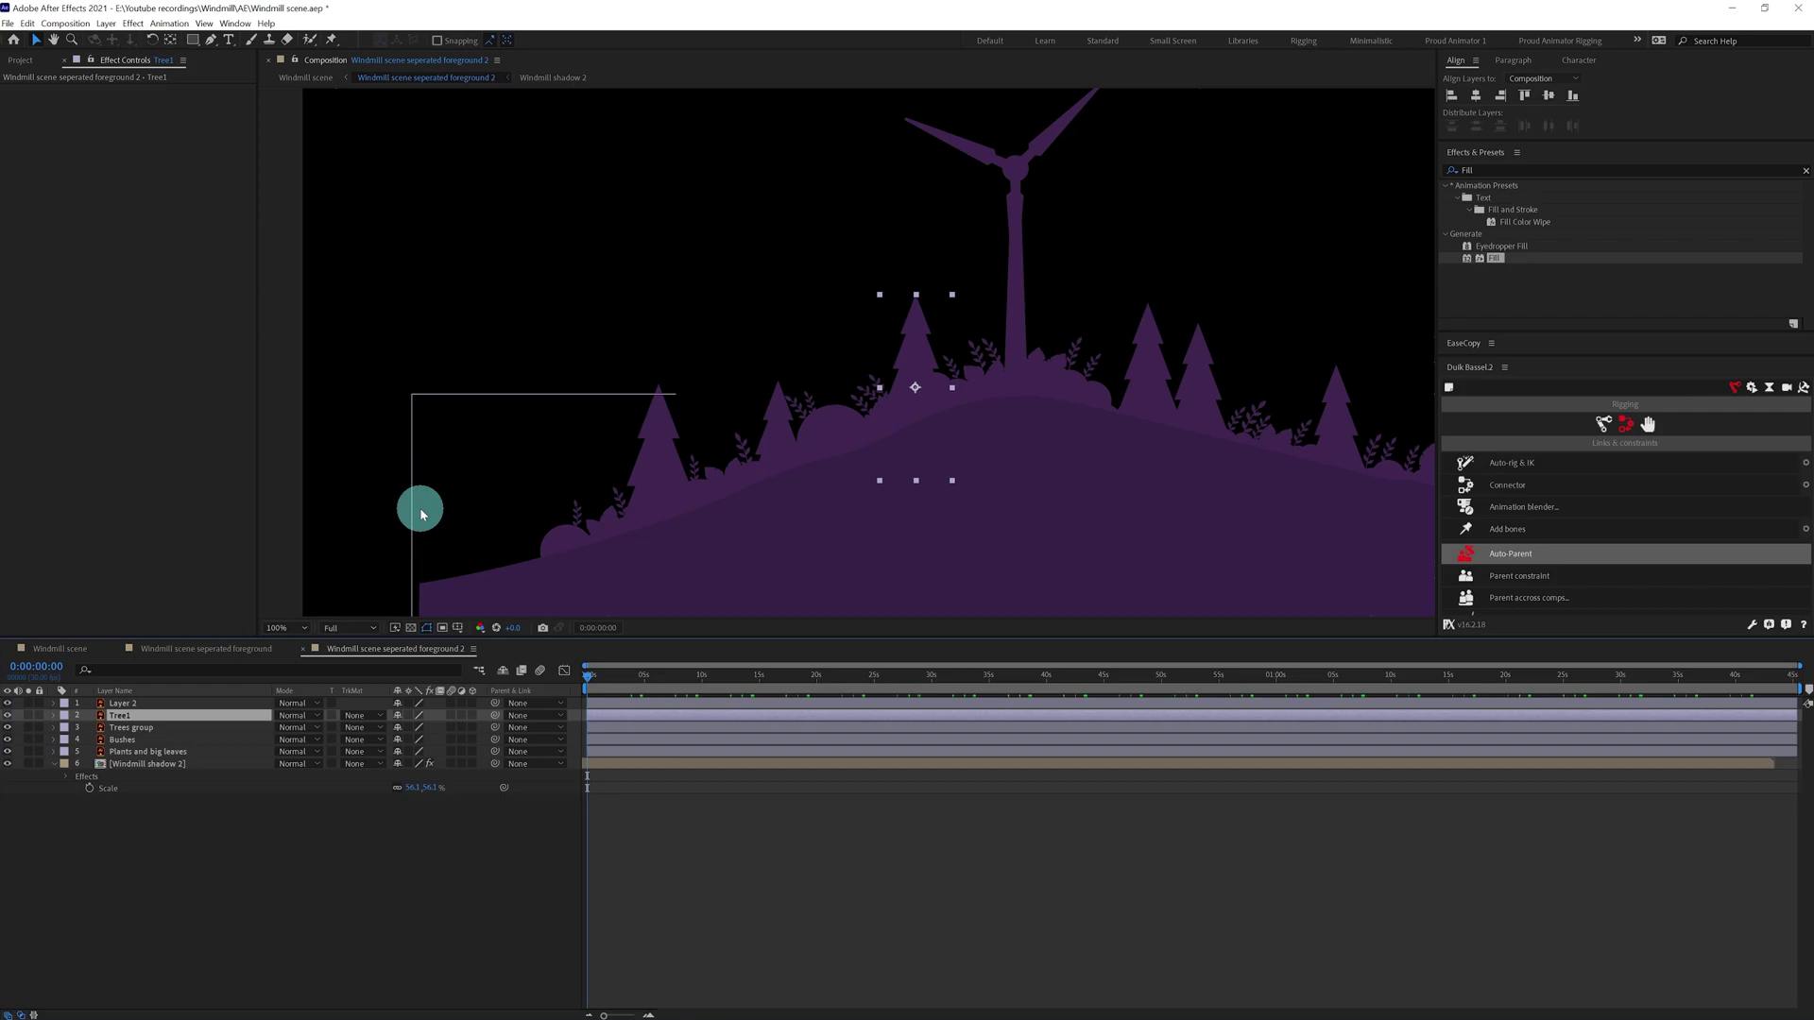
pyautogui.rightClick(129, 715)
pyautogui.click(156, 642)
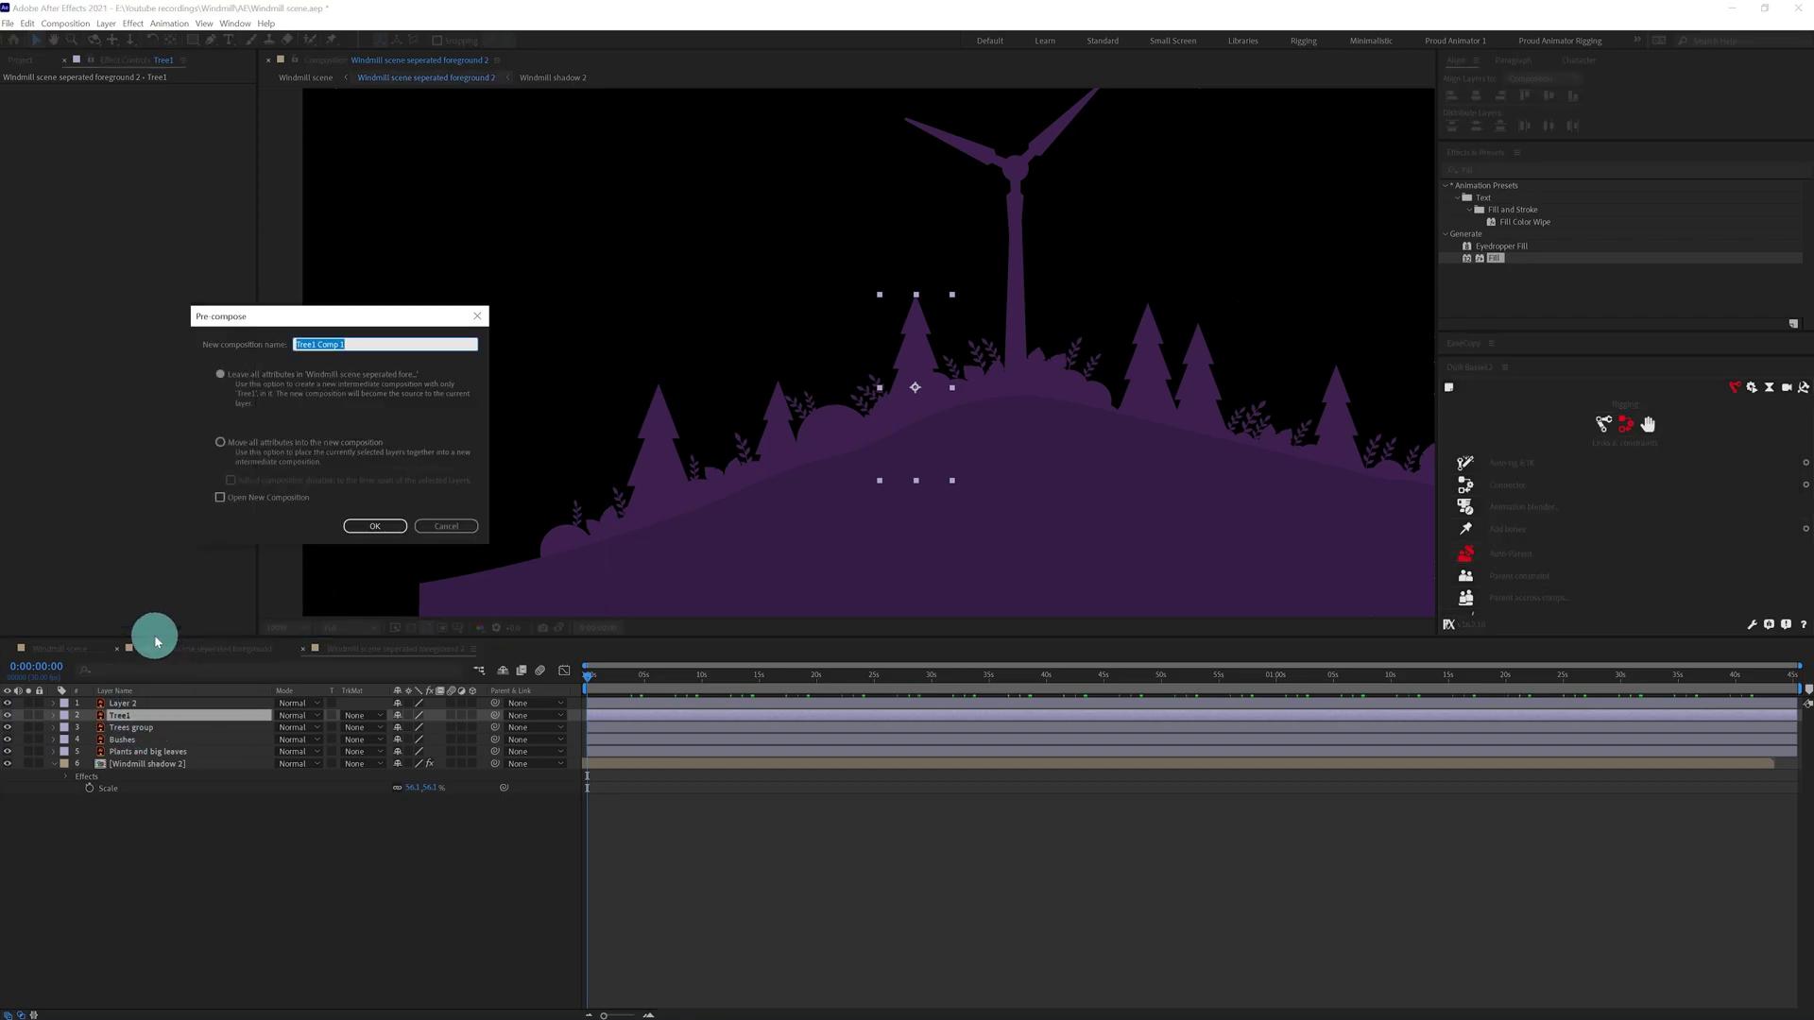
pyautogui.press('Return')
pyautogui.doubleClick(124, 717)
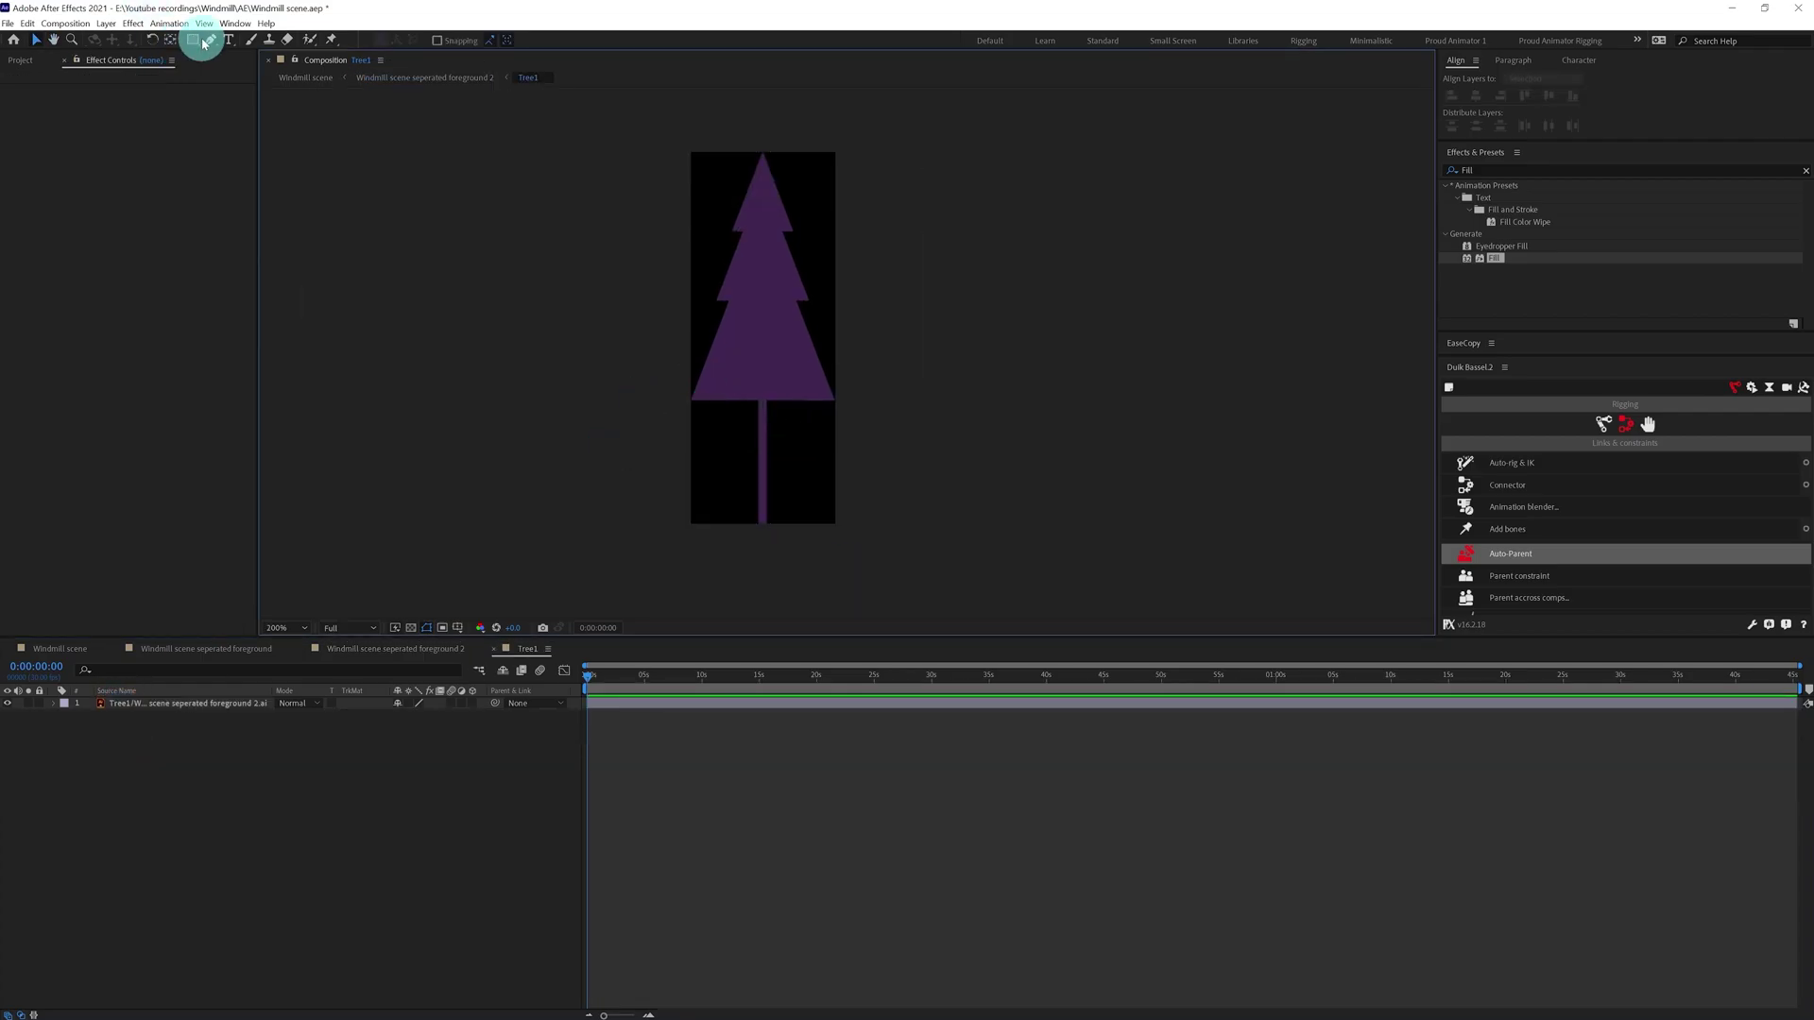
# Widen the Tree1 composition in its settings so the tree has room to bend sideways.
pyautogui.click(65, 23)
pyautogui.click(92, 57)
pyautogui.moveTo(644, 326); pyautogui.dragTo(962, 326)
pyautogui.click(853, 580)
# Place nine puppet pins along the tree's centre line from the bottom of the trunk to the tip.
pyautogui.scroll(1, 868, 569)
pyautogui.hotkey('ctrl', 'p')
pyautogui.click(827, 473)
pyautogui.click(821, 363)
pyautogui.click(823, 278)
pyautogui.click(822, 230)
pyautogui.click(821, 128)
pyautogui.moveTo(821, 118); pyautogui.dragTo(768, 406)
pyautogui.click(767, 317)
pyautogui.click(775, 217)
pyautogui.moveTo(761, 159); pyautogui.dragTo(744, 288)
pyautogui.click(753, 225)
pyautogui.click(753, 154)
pyautogui.scroll(-2, 754, 154)
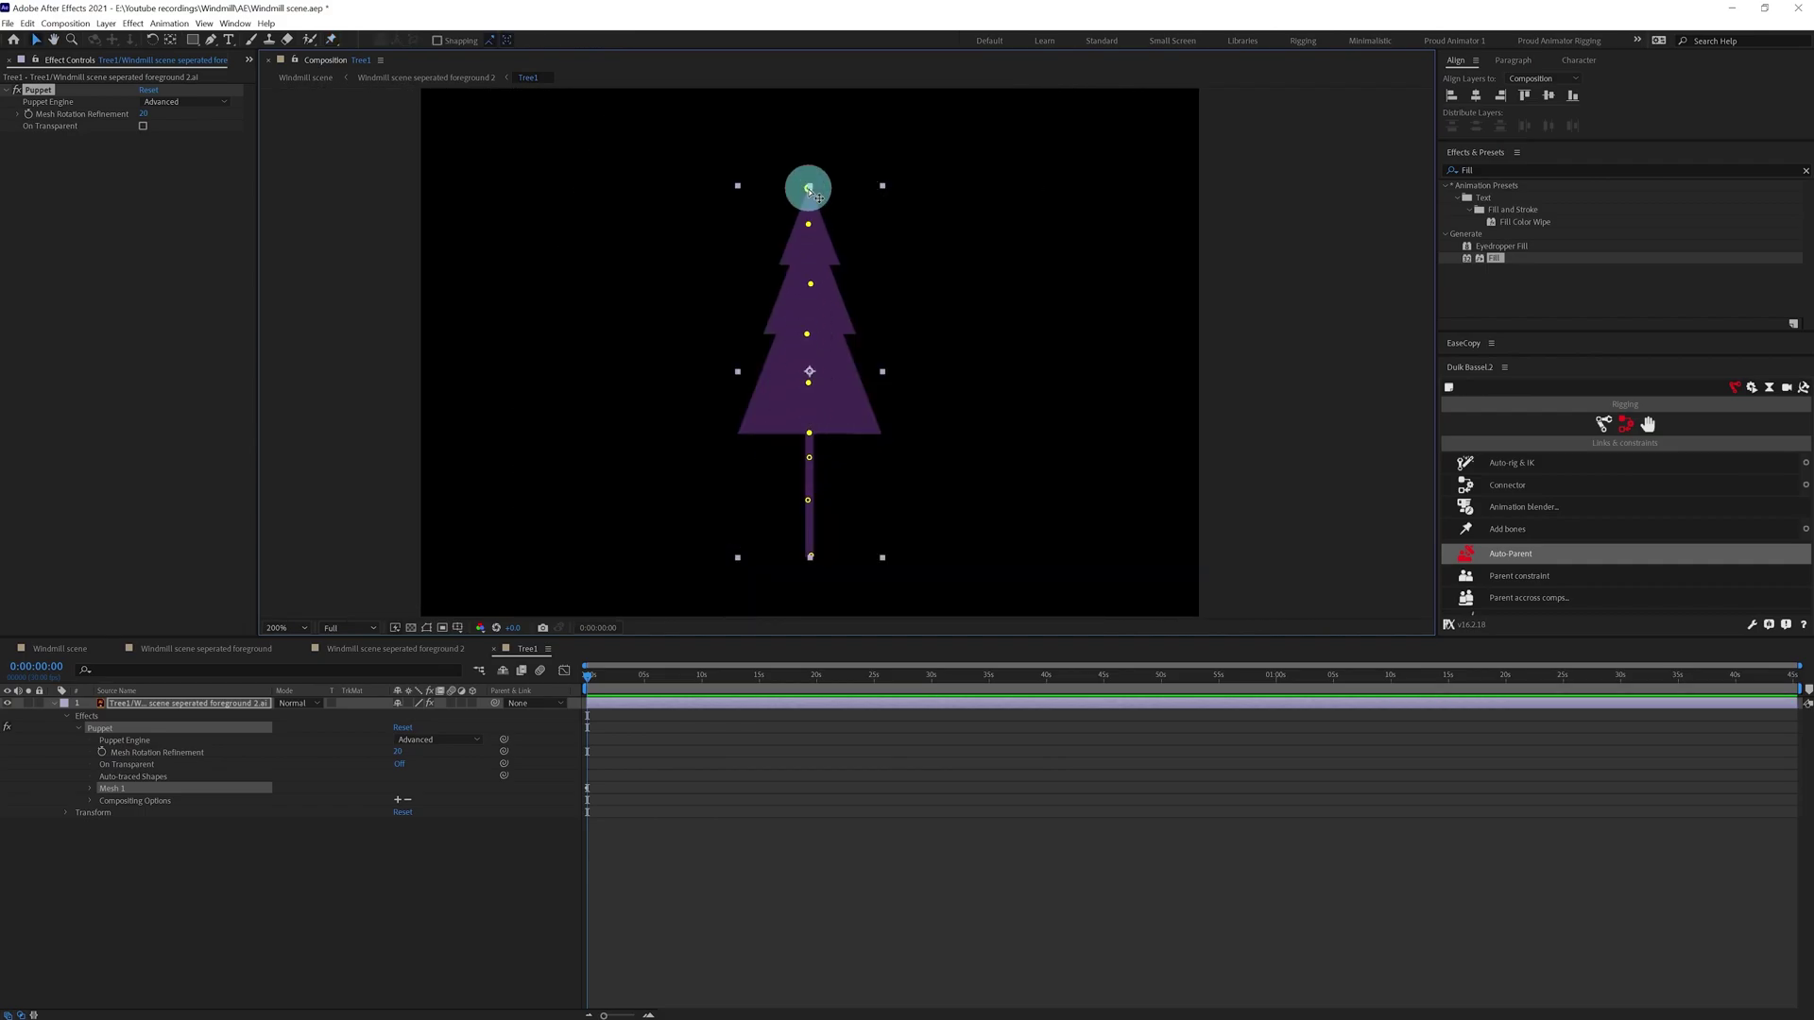
# Create Duik bones from the puppet pins and rename the six crown bones 1 to 6 from bottom to top.
pyautogui.click(1508, 529)
pyautogui.click(222, 763)
pyautogui.press('Return')
pyautogui.write('1')
pyautogui.press('Return')
pyautogui.hotkey('ctrl', 'Up')
pyautogui.press('Return')
pyautogui.write('2')
pyautogui.press('Return')
pyautogui.hotkey('ctrl', 'Up')
pyautogui.press('Return')
pyautogui.write('3')
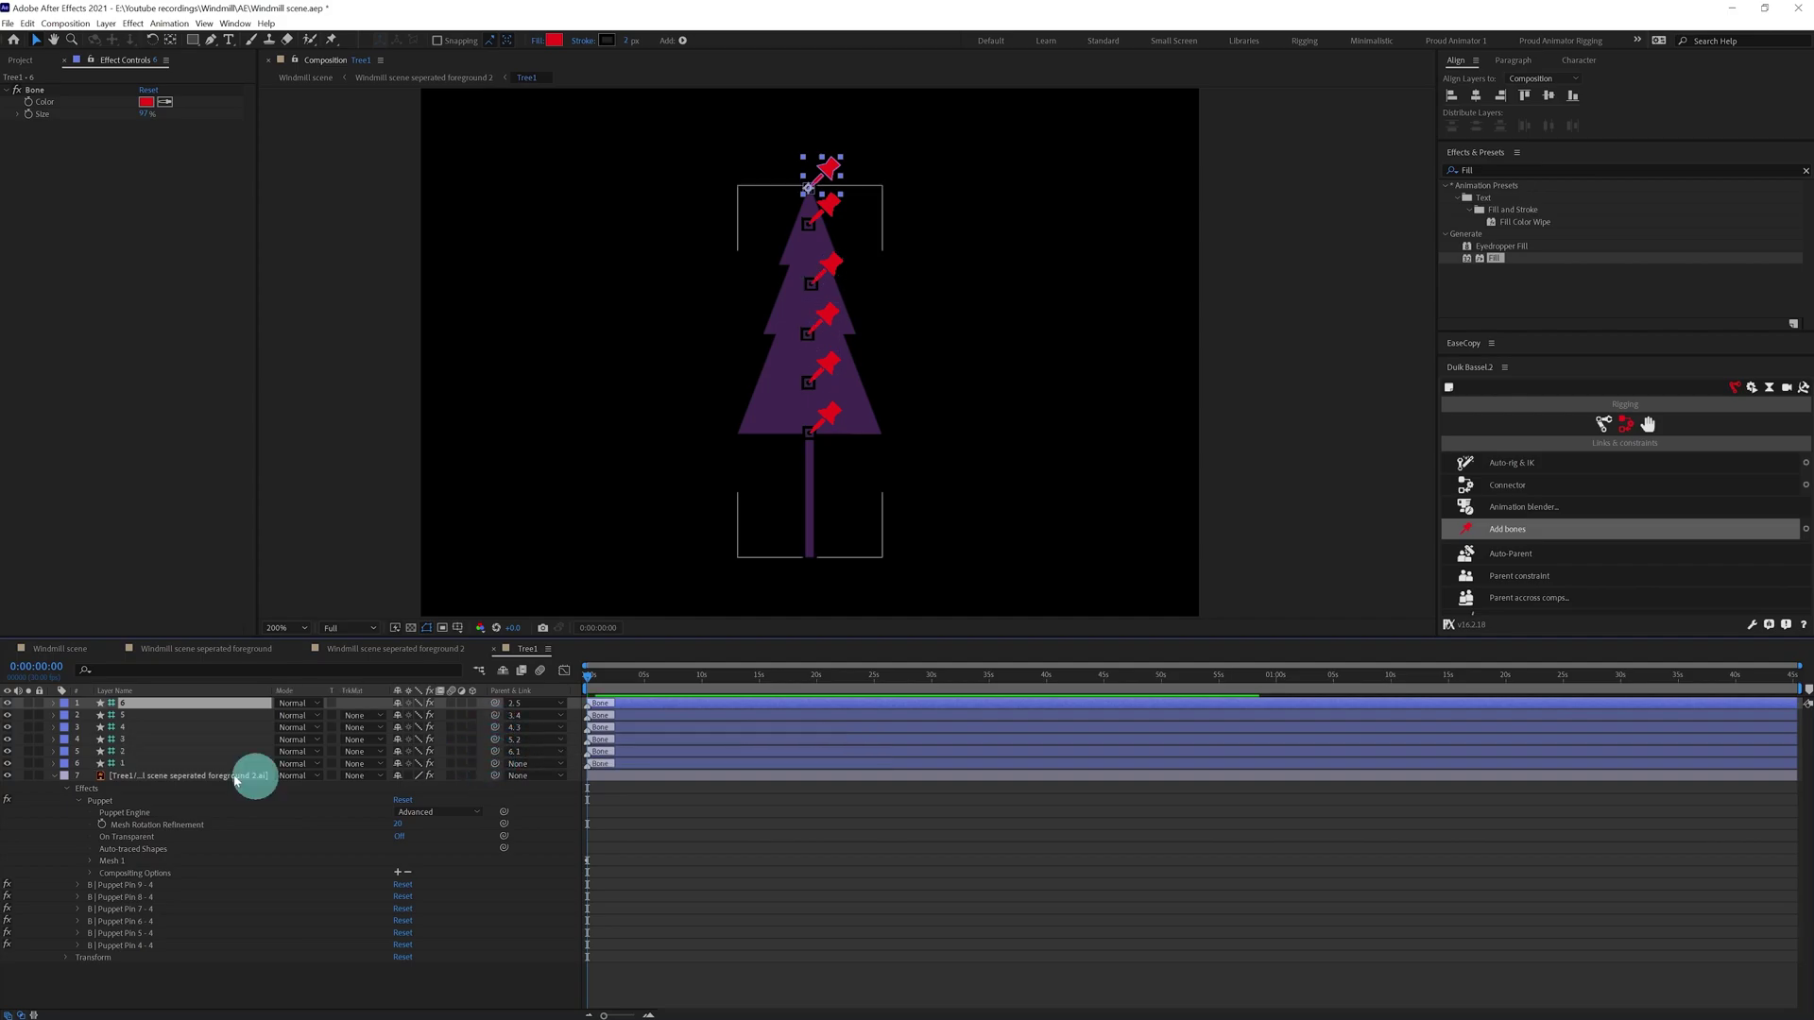
# Copy the Rotation keyframes from the Big leaf 1 composition onto tree bones 2 to 5.
pyautogui.click(397, 648)
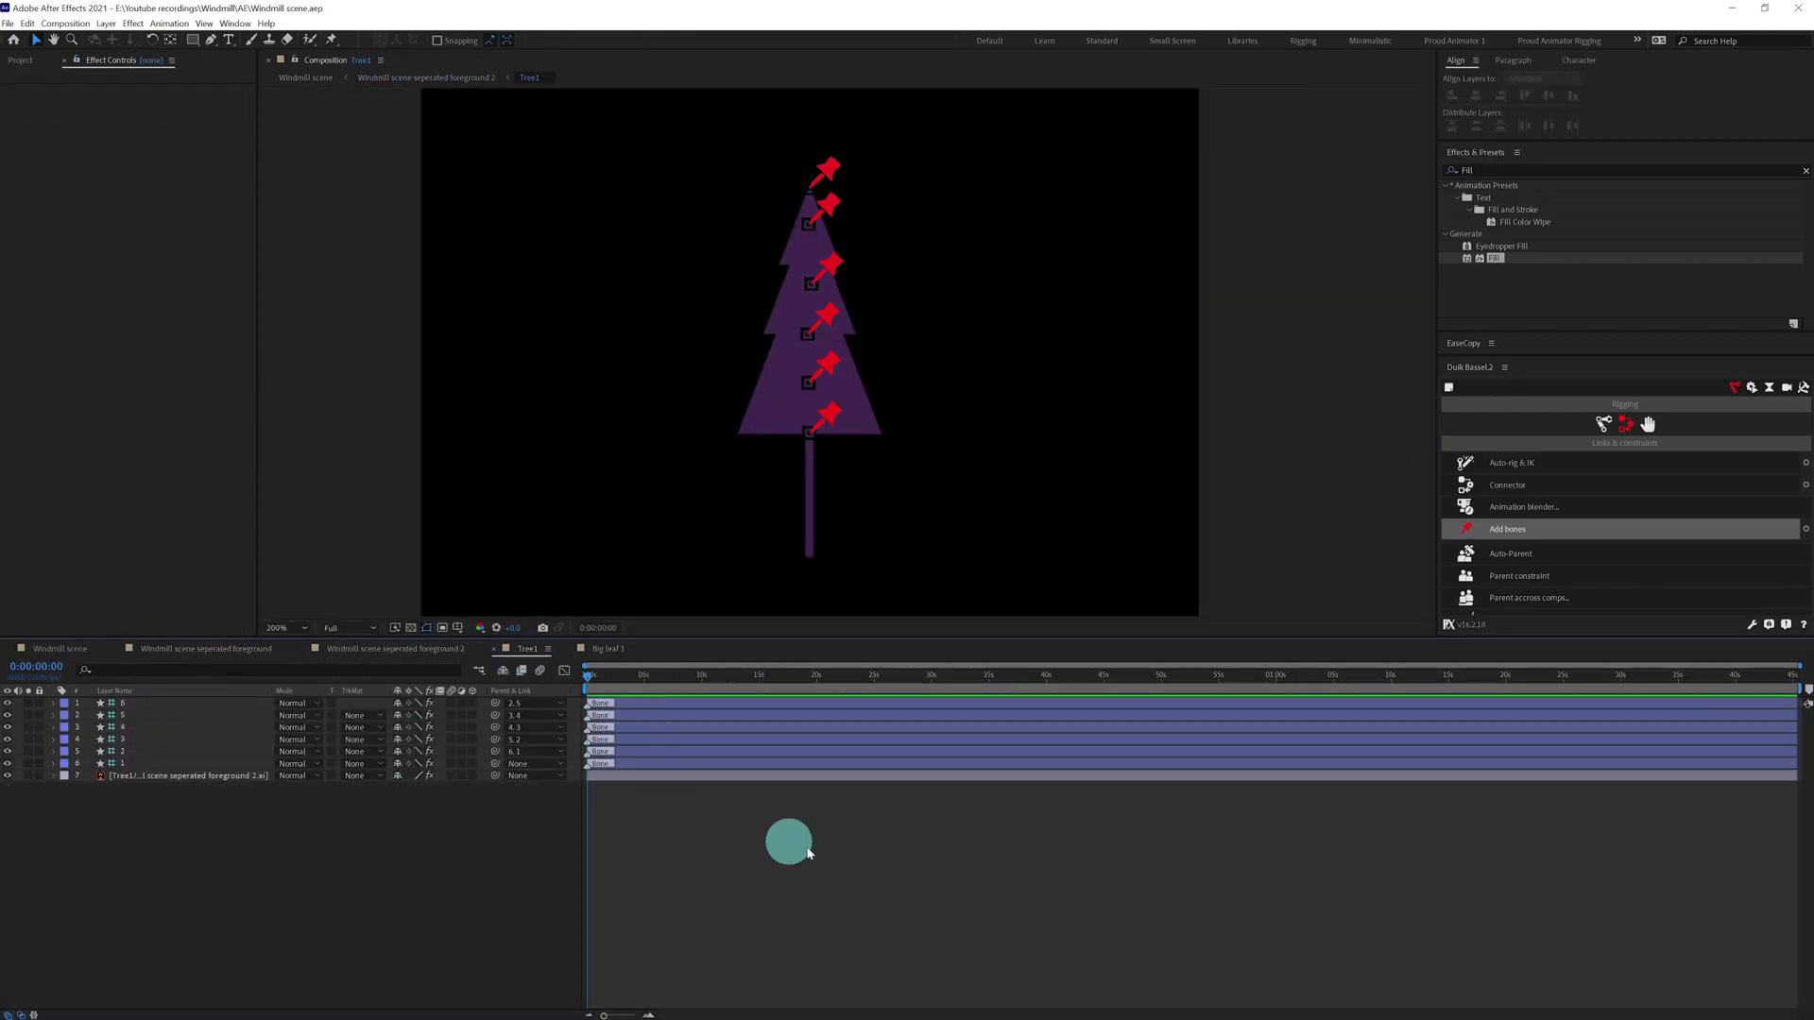
pyautogui.click(121, 715)
pyautogui.keyDown('shift'); pyautogui.click(761, 789); pyautogui.keyUp('shift')
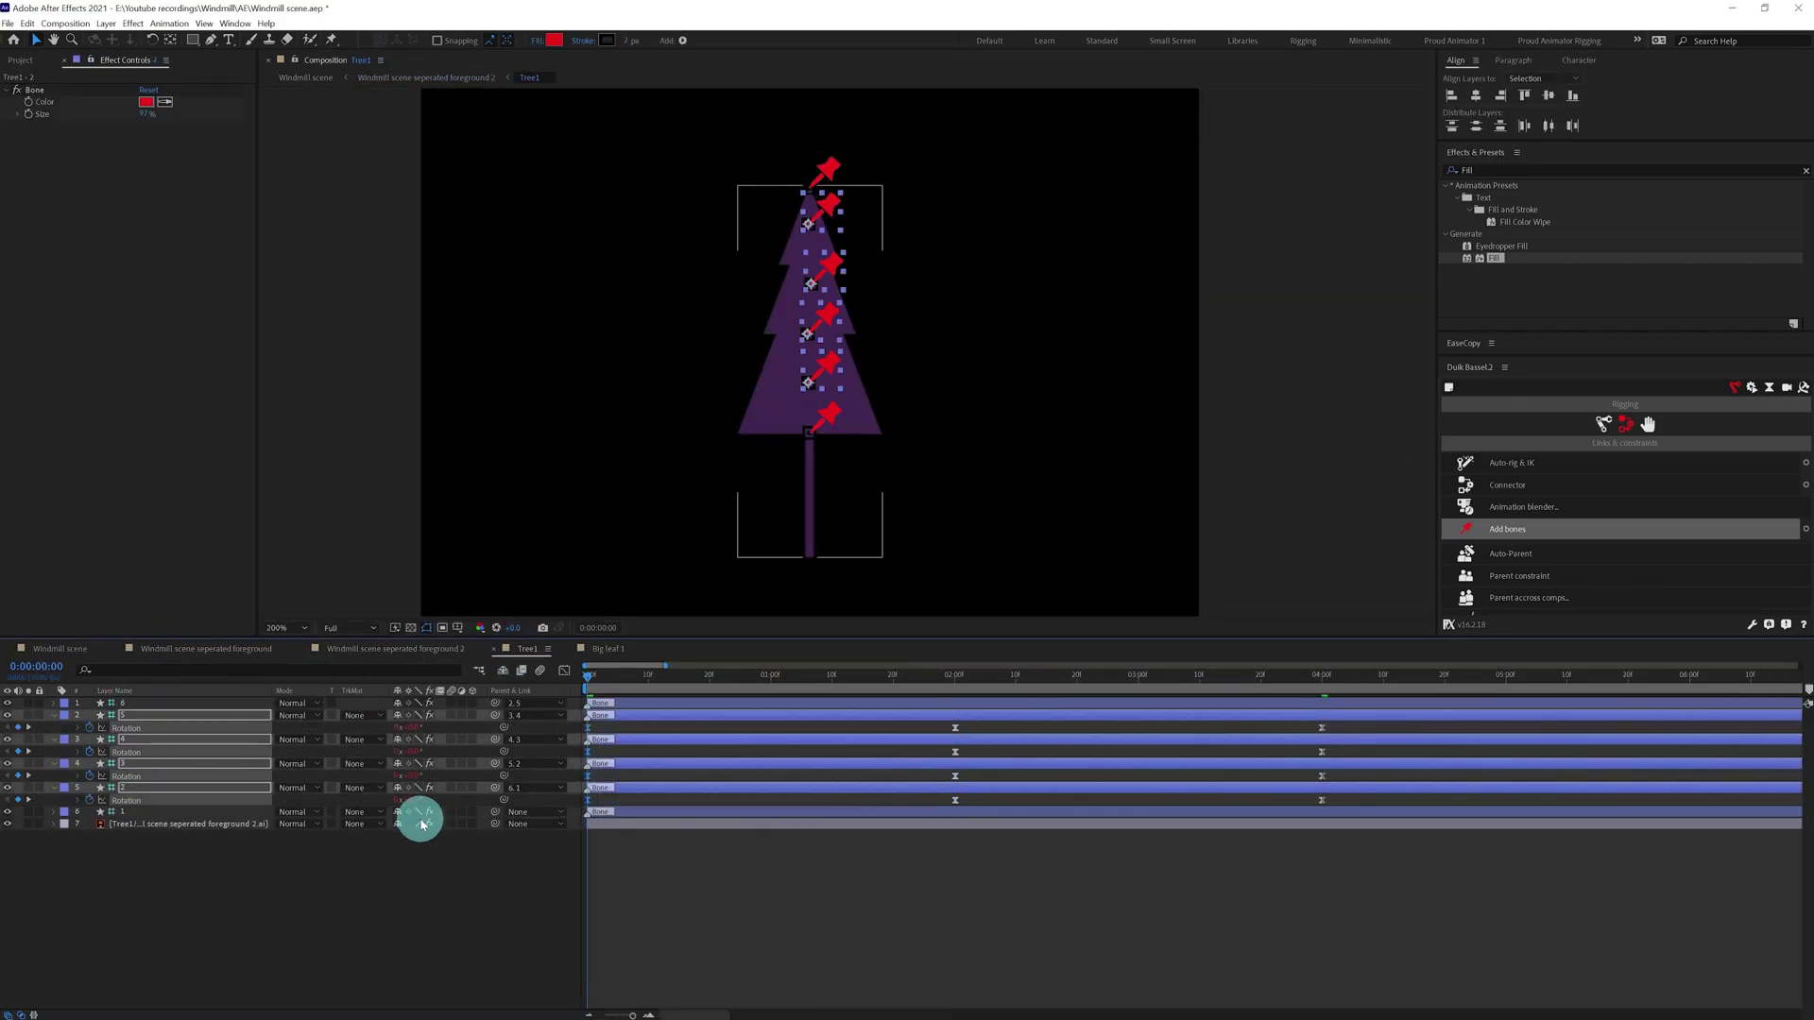
pyautogui.press('k')
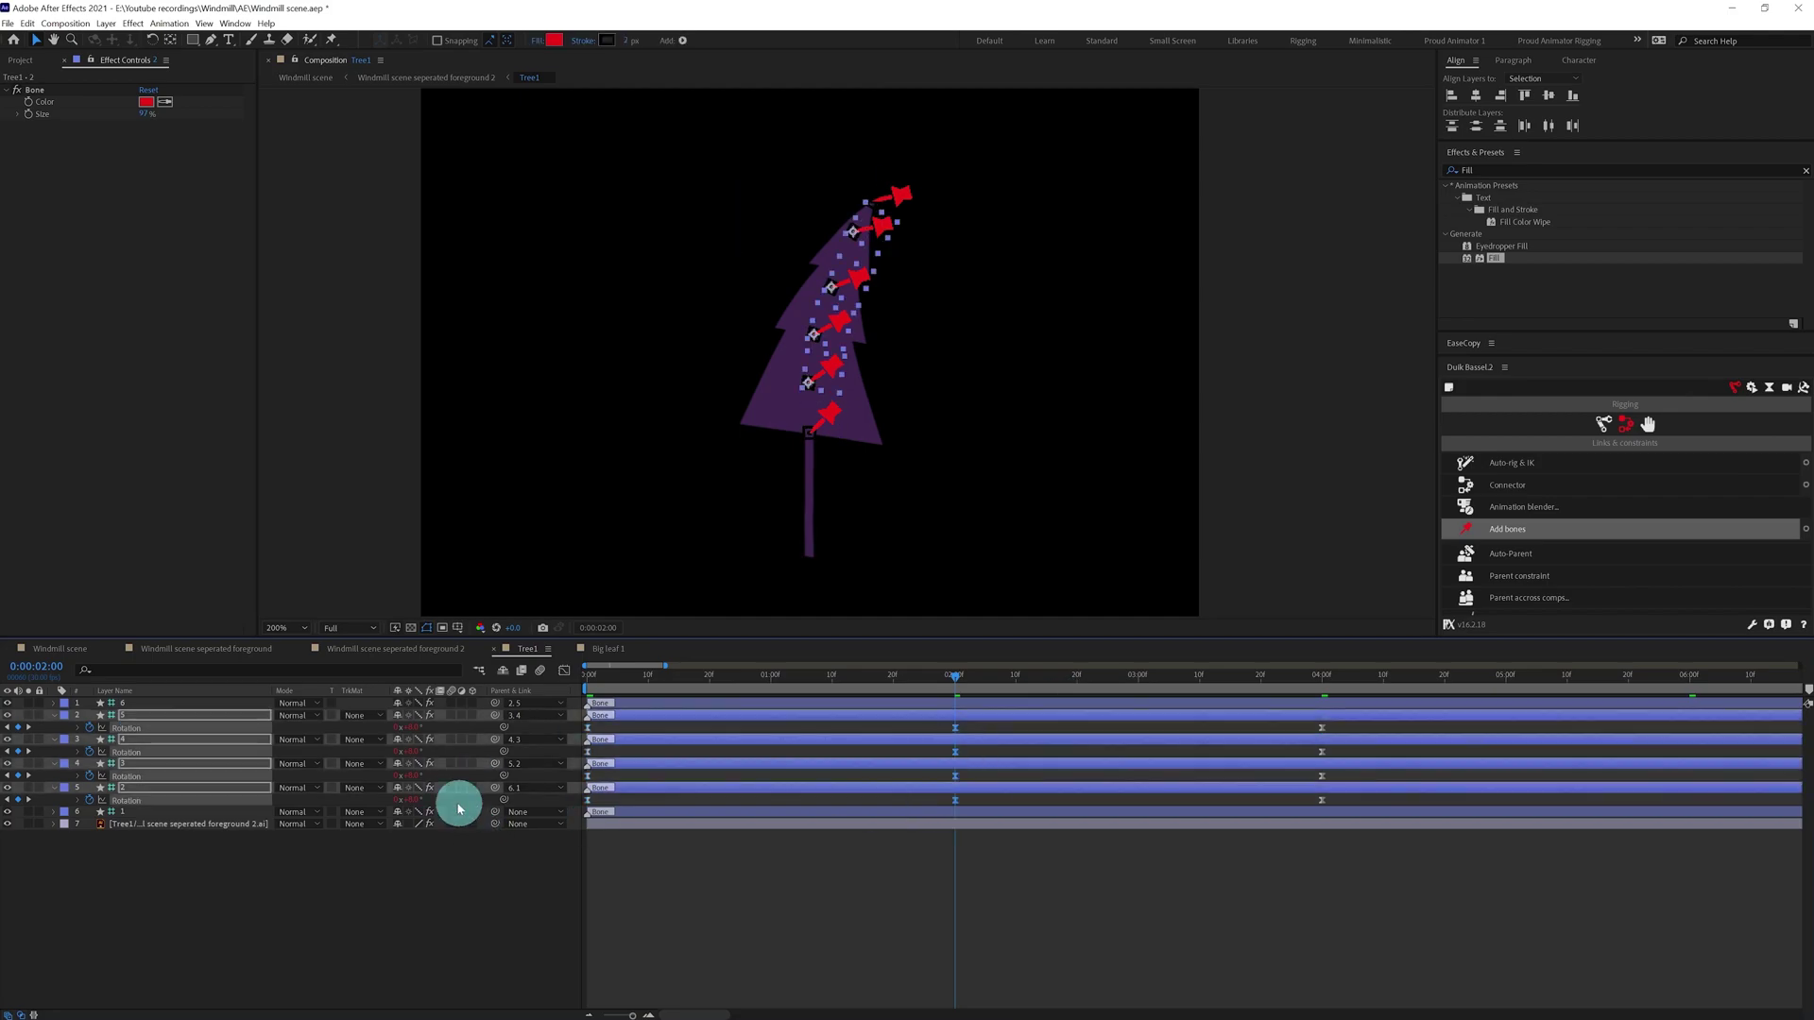
# Reduce the rotation of bones 2 to 5 at their start, middle and end keyframes for a gentler bend, and preview it.
pyautogui.moveTo(414, 800); pyautogui.dragTo(410, 800)
pyautogui.press('j')
pyautogui.moveTo(578, 807); pyautogui.dragTo(607, 735)
pyautogui.moveTo(1346, 810); pyautogui.dragTo(1308, 726)
pyautogui.moveTo(410, 753); pyautogui.dragTo(407, 753)
pyautogui.click(708, 860)
pyautogui.press('space')
pyautogui.press('space')
# Stagger the Rotation keyframes of bones 3, 4 and 5 progressively later than those of bone 2.
pyautogui.moveTo(1372, 722); pyautogui.dragTo(539, 798)
pyautogui.keyDown('ctrl'); pyautogui.click(127, 800); pyautogui.keyUp('ctrl')
pyautogui.keyDown('ctrl'); pyautogui.click(142, 775); pyautogui.keyUp('ctrl')
pyautogui.moveTo(587, 777); pyautogui.dragTo(734, 728)
pyautogui.keyDown('ctrl'); pyautogui.click(142, 764); pyautogui.keyUp('ctrl')
pyautogui.keyDown('ctrl'); pyautogui.click(142, 753); pyautogui.keyUp('ctrl')
pyautogui.click(795, 896)
# Preview the tree's sway and check bone 2's first and last Rotation keyframes and its pose at 2 seconds.
pyautogui.press('space')
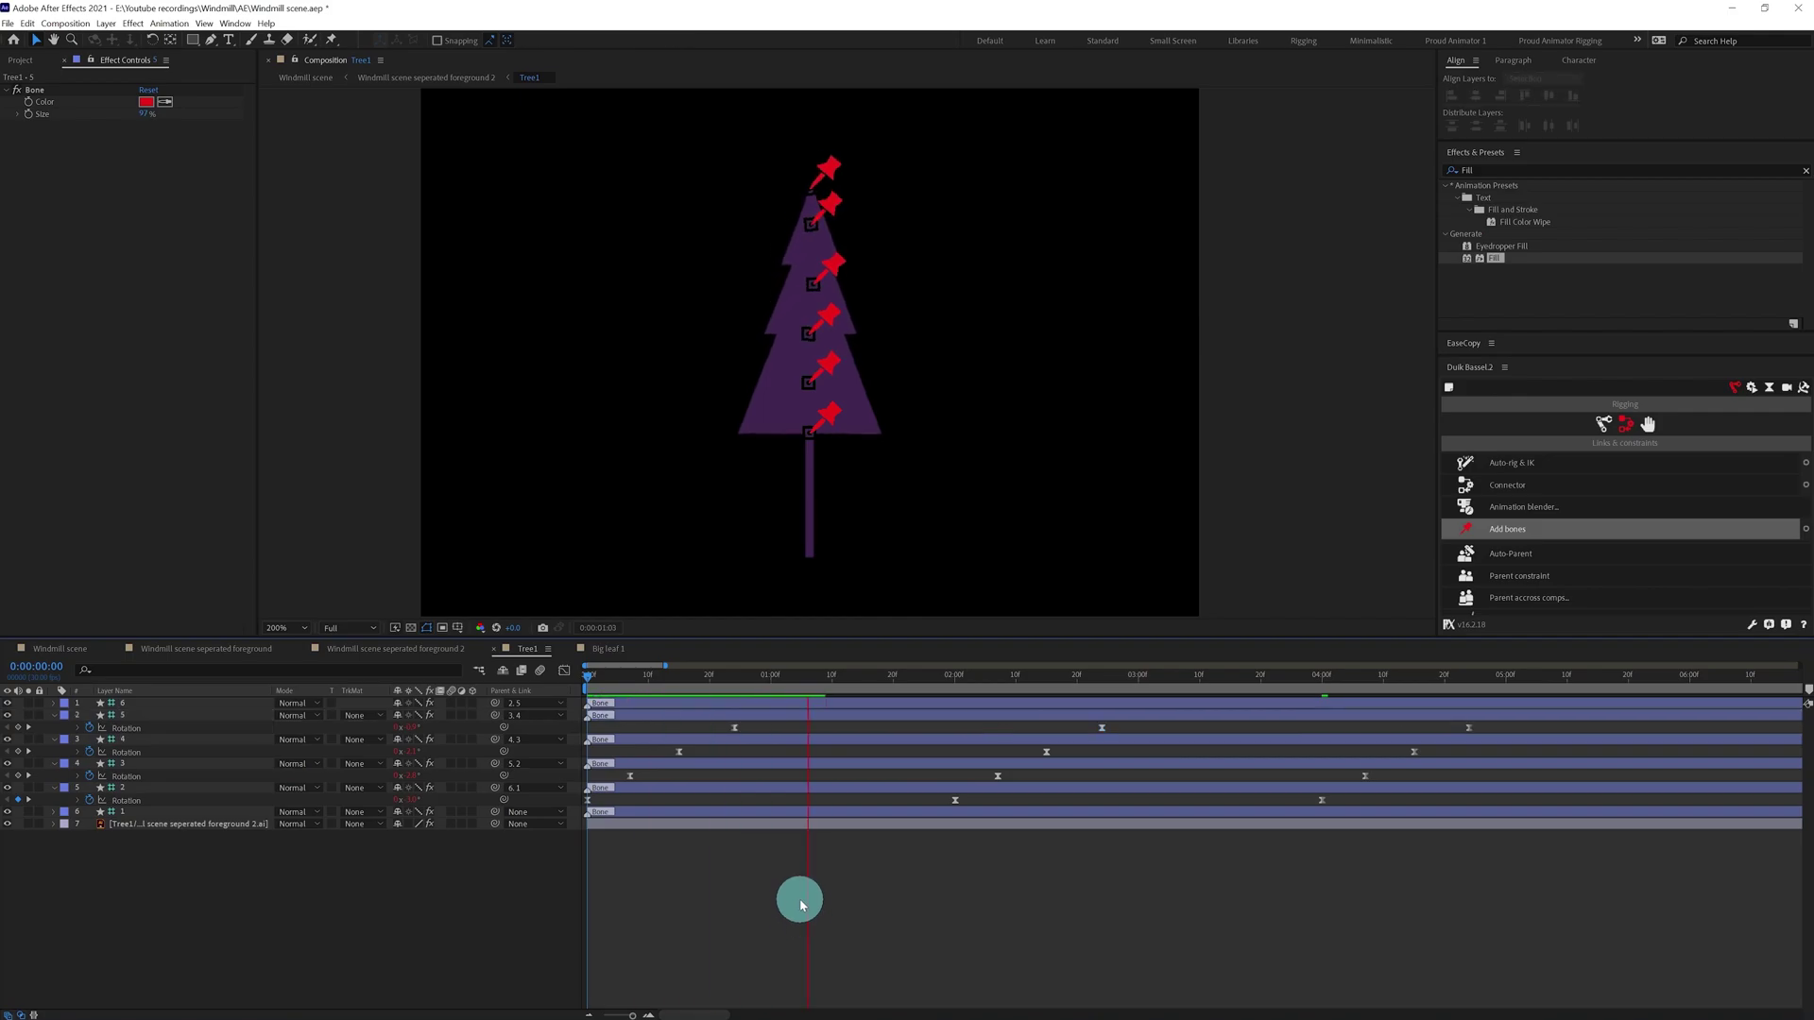
pyautogui.press('space')
pyautogui.press('space')
pyautogui.press('space')
pyautogui.click(587, 800)
pyautogui.click(493, 808)
pyautogui.click(1322, 800)
pyautogui.click(949, 676)
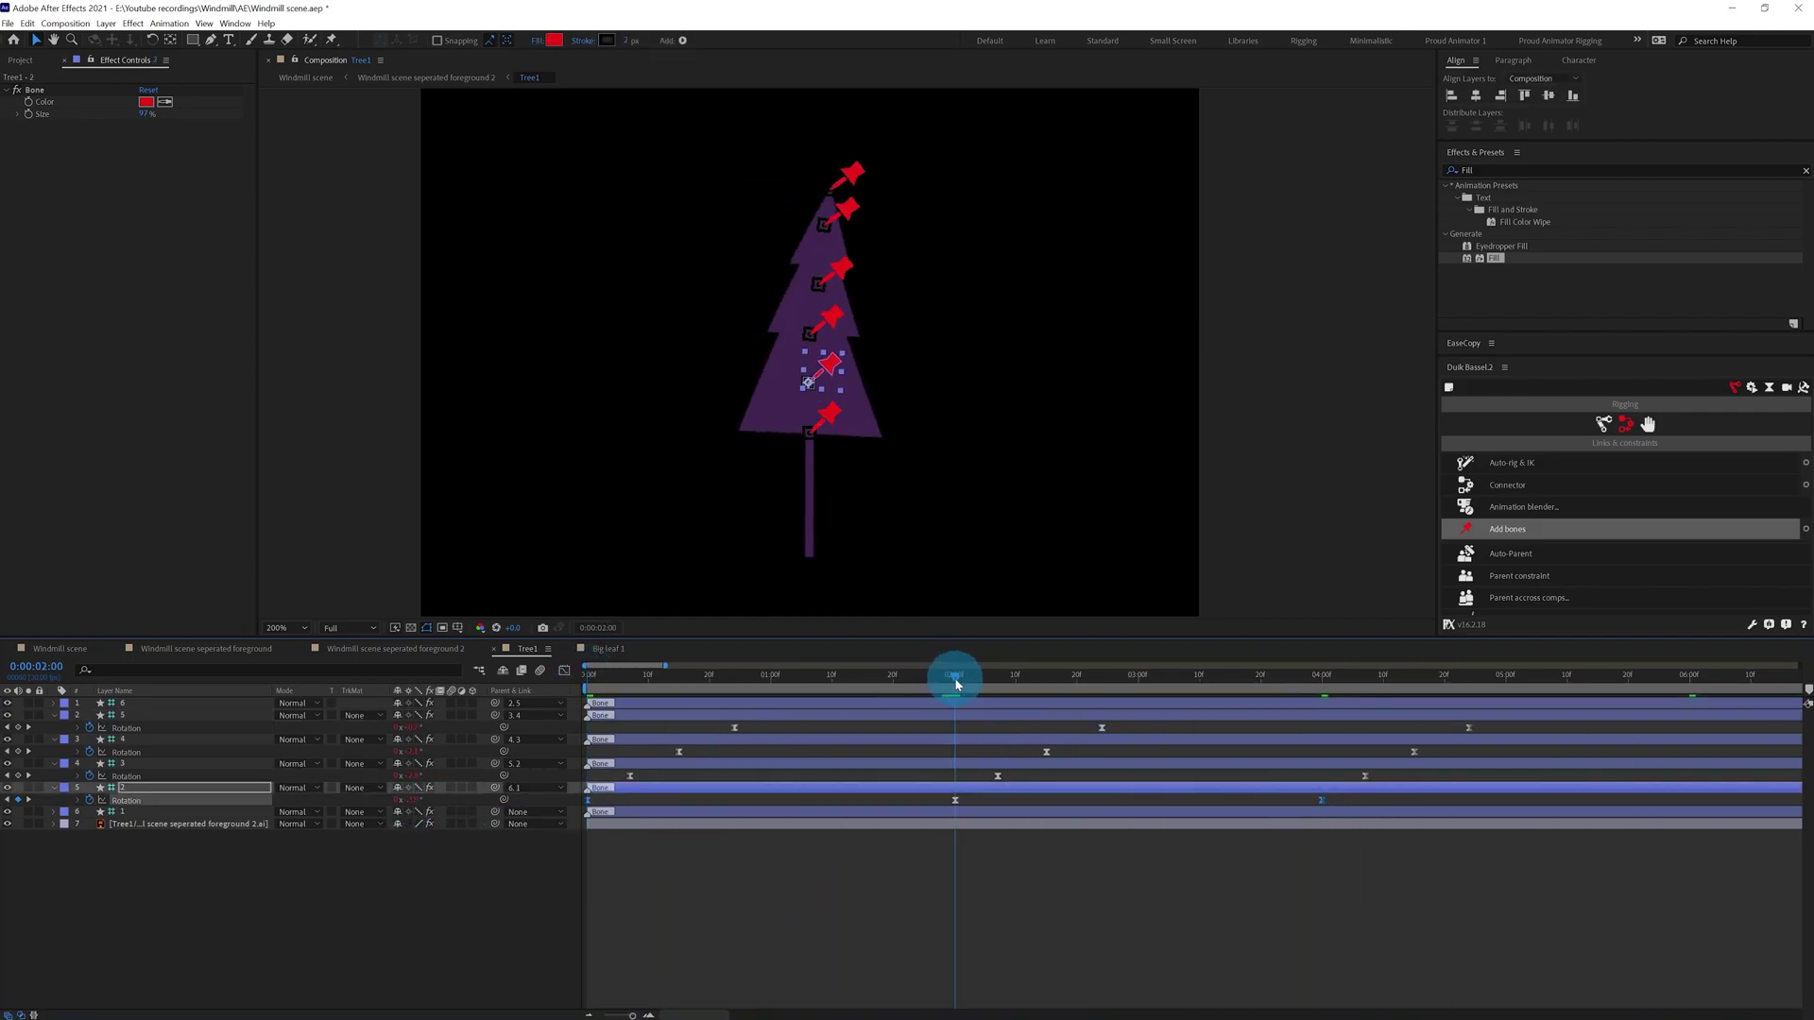
# Duplicate the Tree1 comp as Tree2, position it over the neighbouring tree down the hill's left slope, and order it below Tree1.
pyautogui.hotkey('ctrl', 'd')
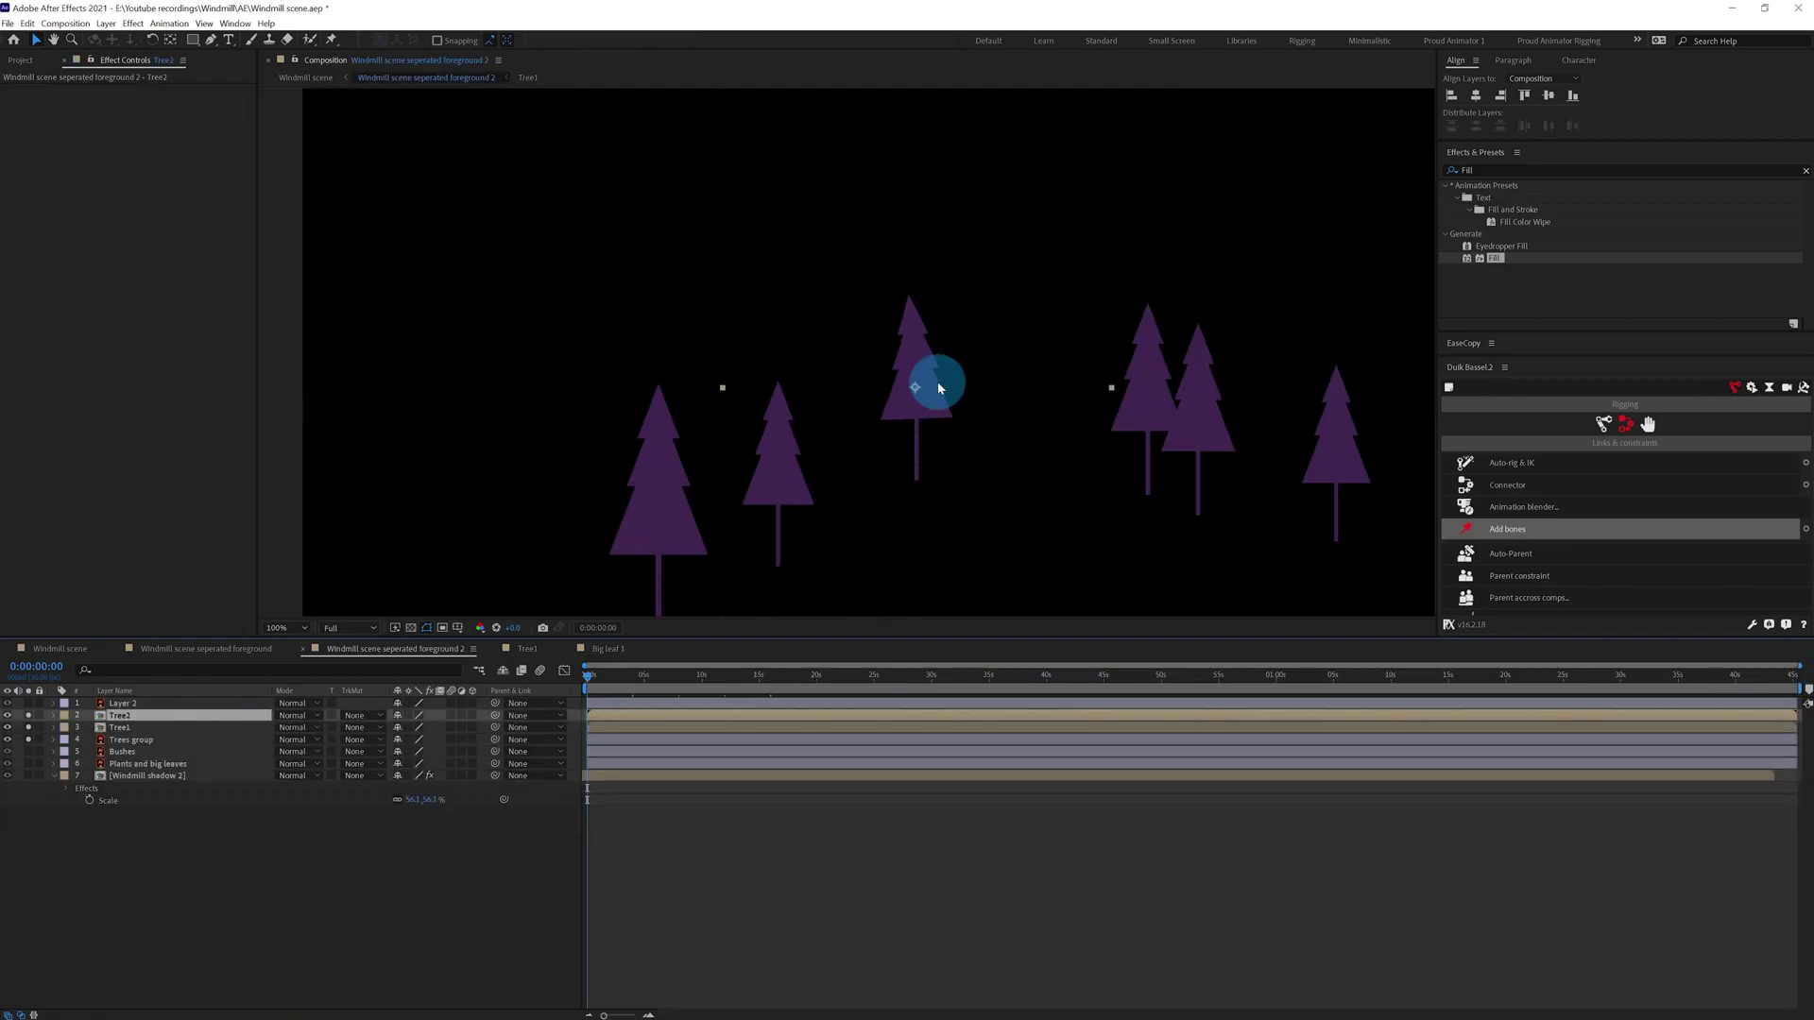
pyautogui.moveTo(940, 387); pyautogui.dragTo(803, 472)
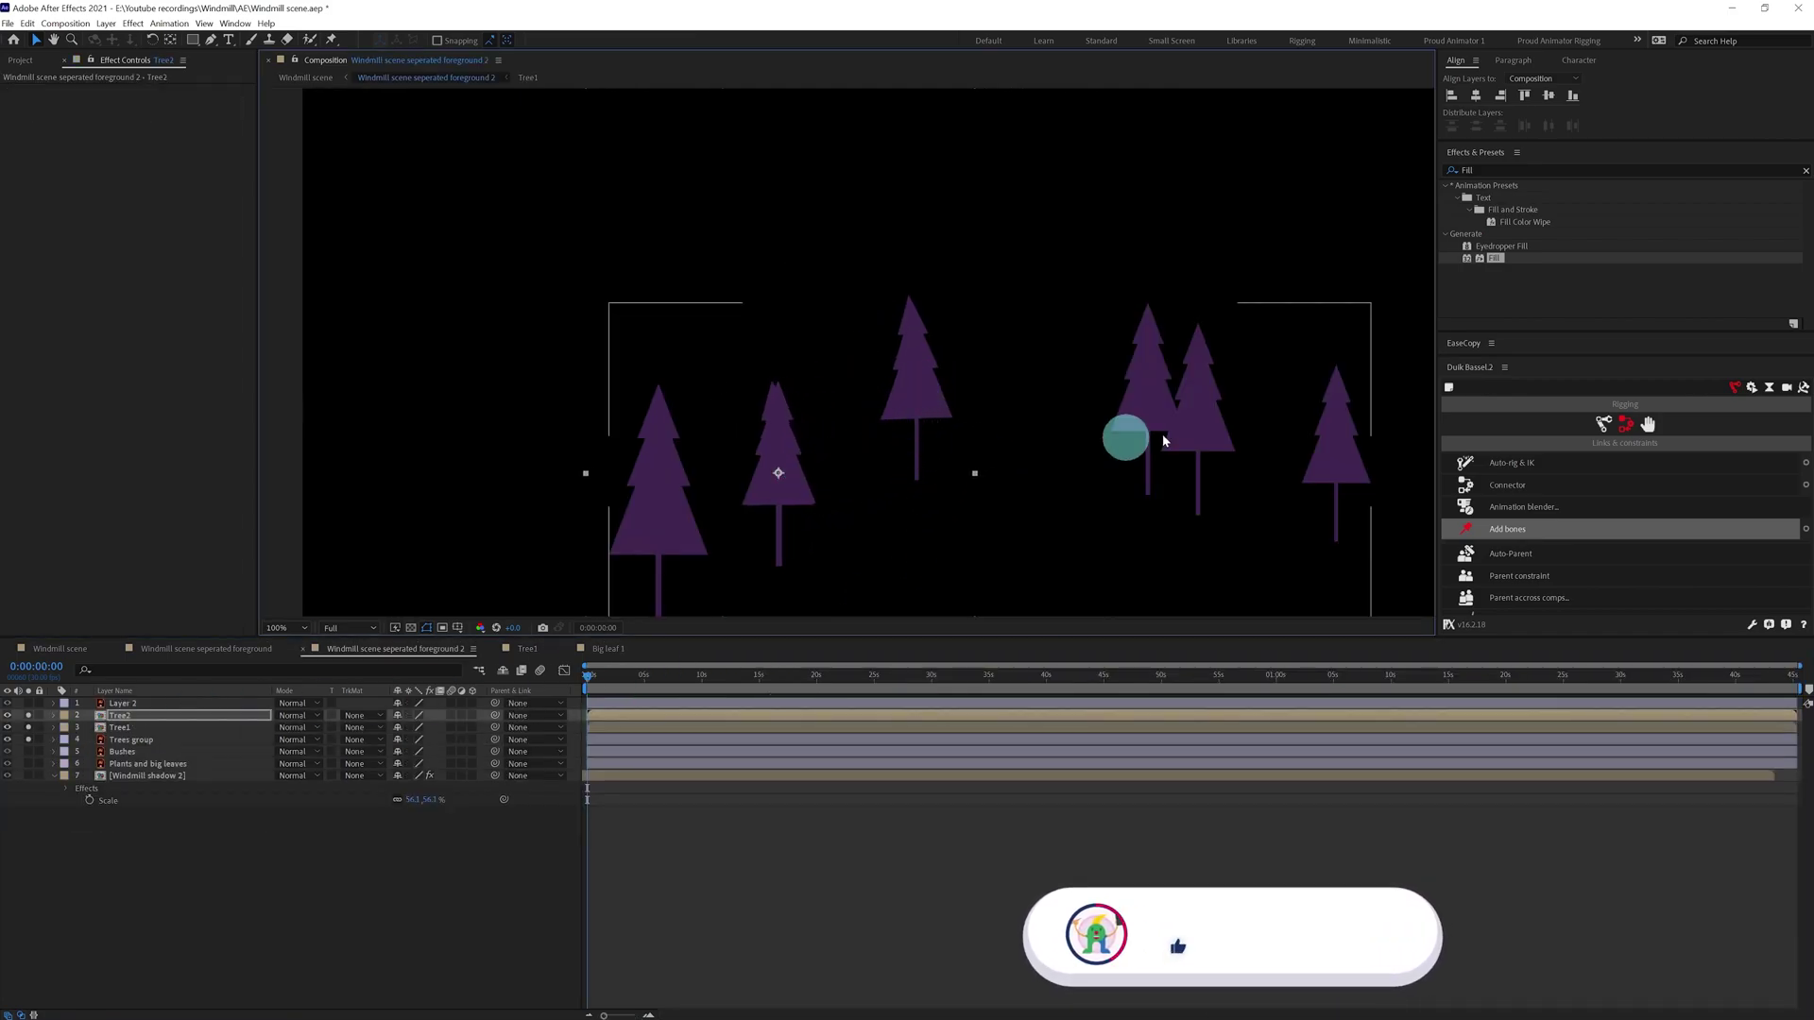
pyautogui.scroll(-1, 1194, 433)
pyautogui.scroll(1, 864, 448)
pyautogui.moveTo(833, 459); pyautogui.dragTo(855, 416)
pyautogui.scroll(1, 888, 364)
pyautogui.moveTo(125, 715); pyautogui.dragTo(130, 734)
# Duplicate the tree comp as Tree3, fit it over the large leftmost tree, and order it below Tree2.
pyautogui.hotkey('ctrl', 'd')
pyautogui.moveTo(876, 422); pyautogui.dragTo(583, 494)
pyautogui.scroll(-2, 582, 491)
pyautogui.moveTo(774, 125); pyautogui.dragTo(778, 83)
pyautogui.scroll(2, 770, 114)
pyautogui.moveTo(558, 449); pyautogui.dragTo(604, 425)
pyautogui.moveTo(1065, 431); pyautogui.dragTo(1096, 435)
pyautogui.moveTo(587, 333); pyautogui.dragTo(582, 357)
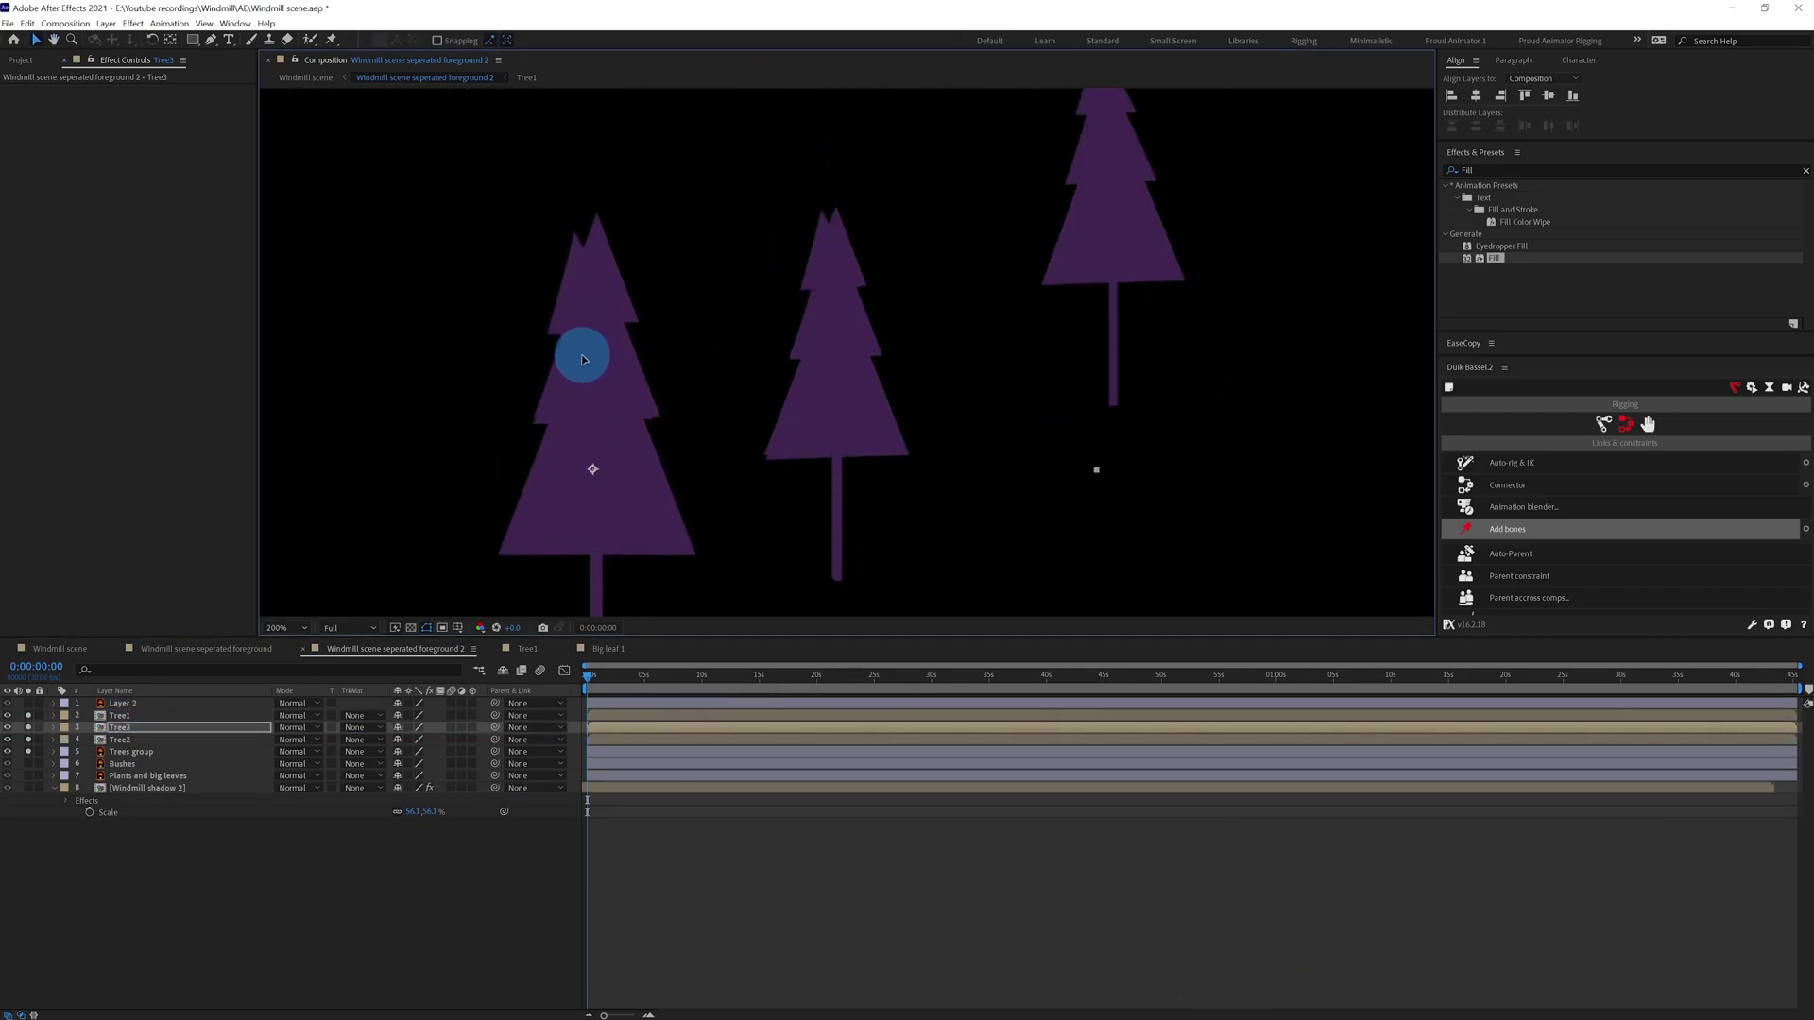
pyautogui.click(129, 738)
pyautogui.scroll(-1, 923, 315)
pyautogui.moveTo(923, 315); pyautogui.dragTo(761, 358)
pyautogui.moveTo(136, 728); pyautogui.dragTo(138, 740)
# Create Tree4, Tree5 and Tree6 as duplicates over the three trees on the right slope, and delete the Trees group layer.
pyautogui.click(134, 728)
pyautogui.hotkey('ctrl', 'd')
pyautogui.moveTo(669, 438); pyautogui.dragTo(1250, 397)
pyautogui.hotkey('ctrl', 'd')
pyautogui.hotkey('ctrl', 'd')
pyautogui.click(121, 788)
pyautogui.press('Delete')
# Offset the duplicated tree layers to different start times so they sway out of sync, and preview them.
pyautogui.moveTo(678, 776); pyautogui.dragTo(656, 765)
pyautogui.moveTo(674, 752); pyautogui.dragTo(585, 756)
pyautogui.keyDown('shift'); pyautogui.click(622, 775); pyautogui.keyUp('shift')
pyautogui.click(674, 887)
pyautogui.press('space')
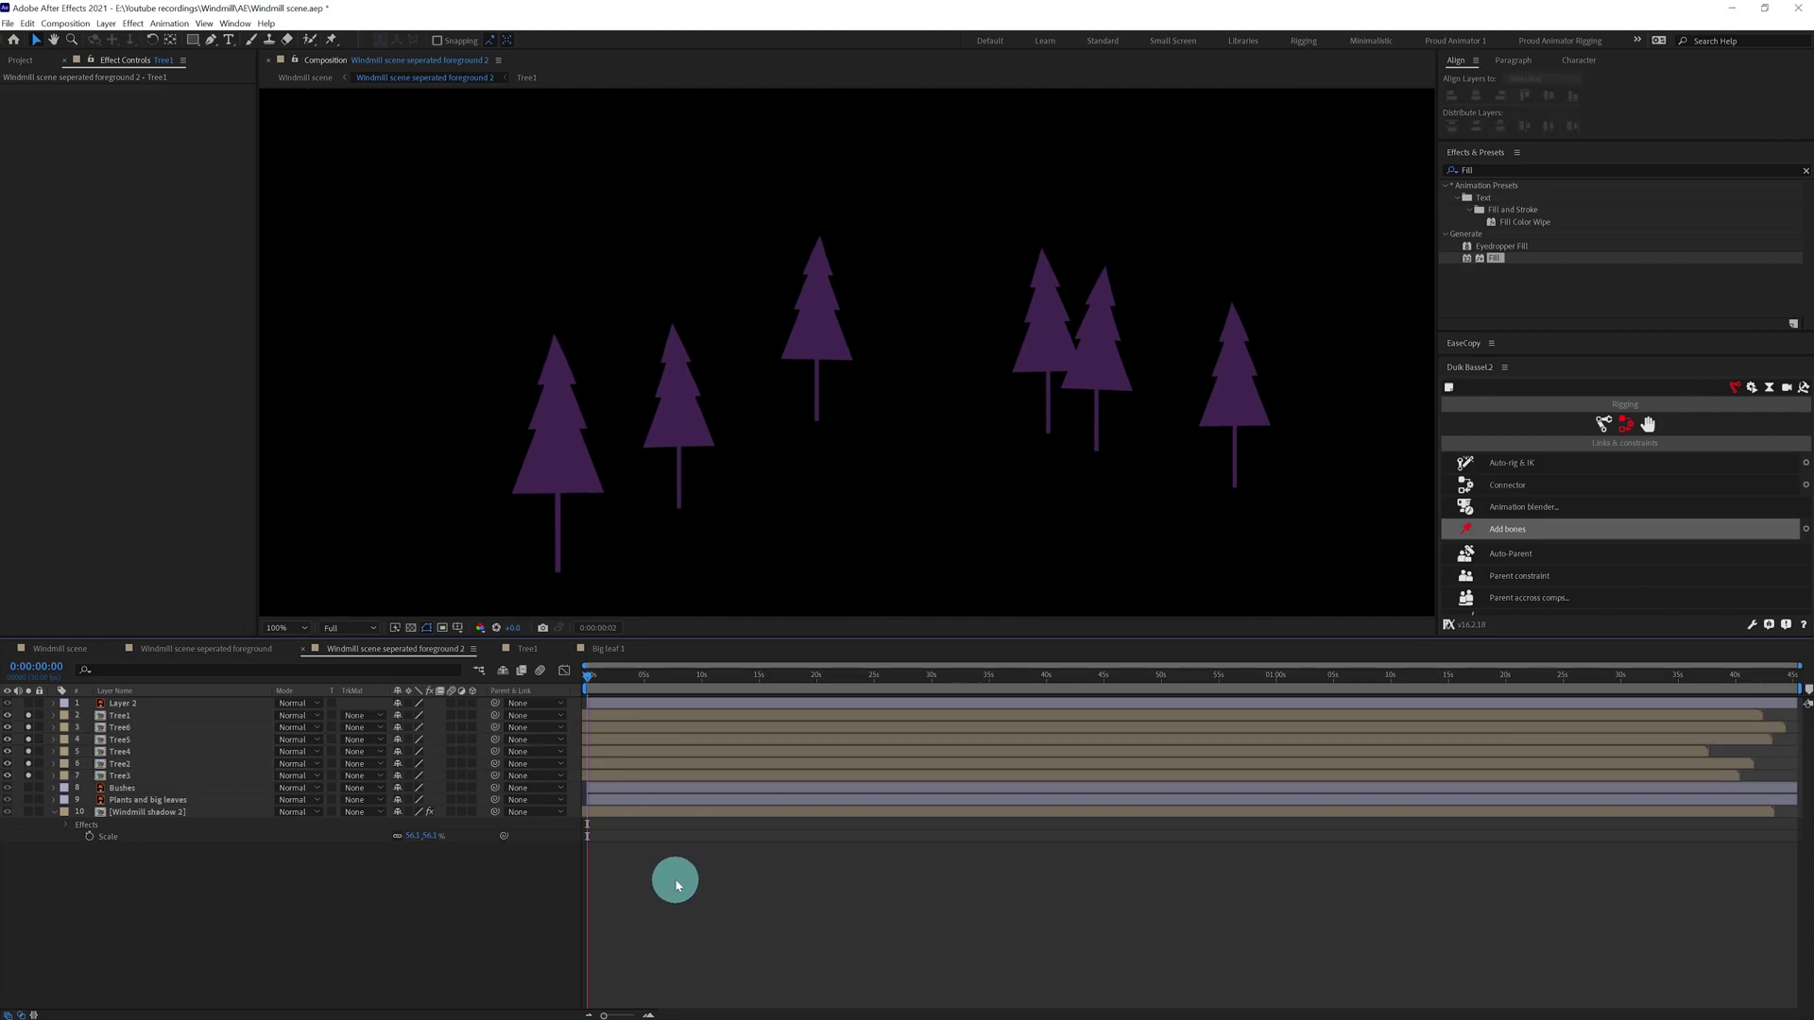
pyautogui.moveTo(587, 676); pyautogui.dragTo(706, 973)
pyautogui.press('space')
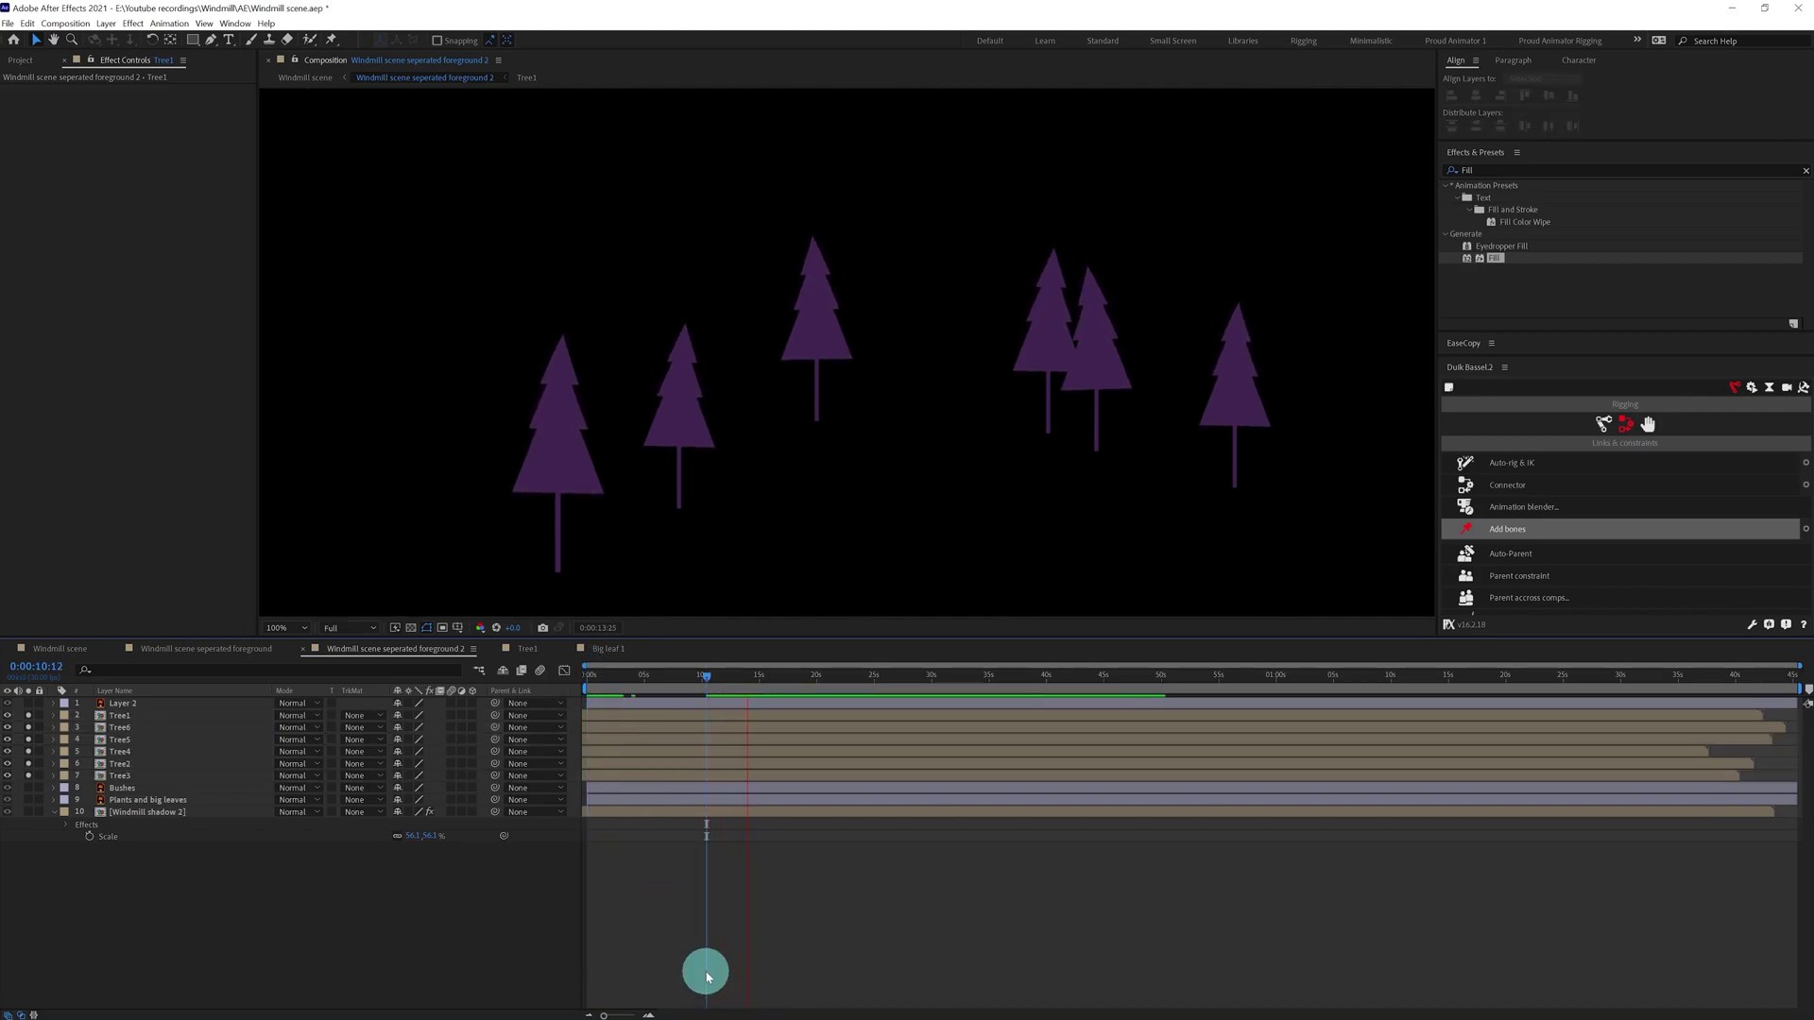
pyautogui.moveTo(587, 677); pyautogui.dragTo(570, 677)
# Unsolo all tree layers and preview the whole foreground scene.
pyautogui.moveTo(29, 716); pyautogui.dragTo(28, 800)
pyautogui.click(28, 751)
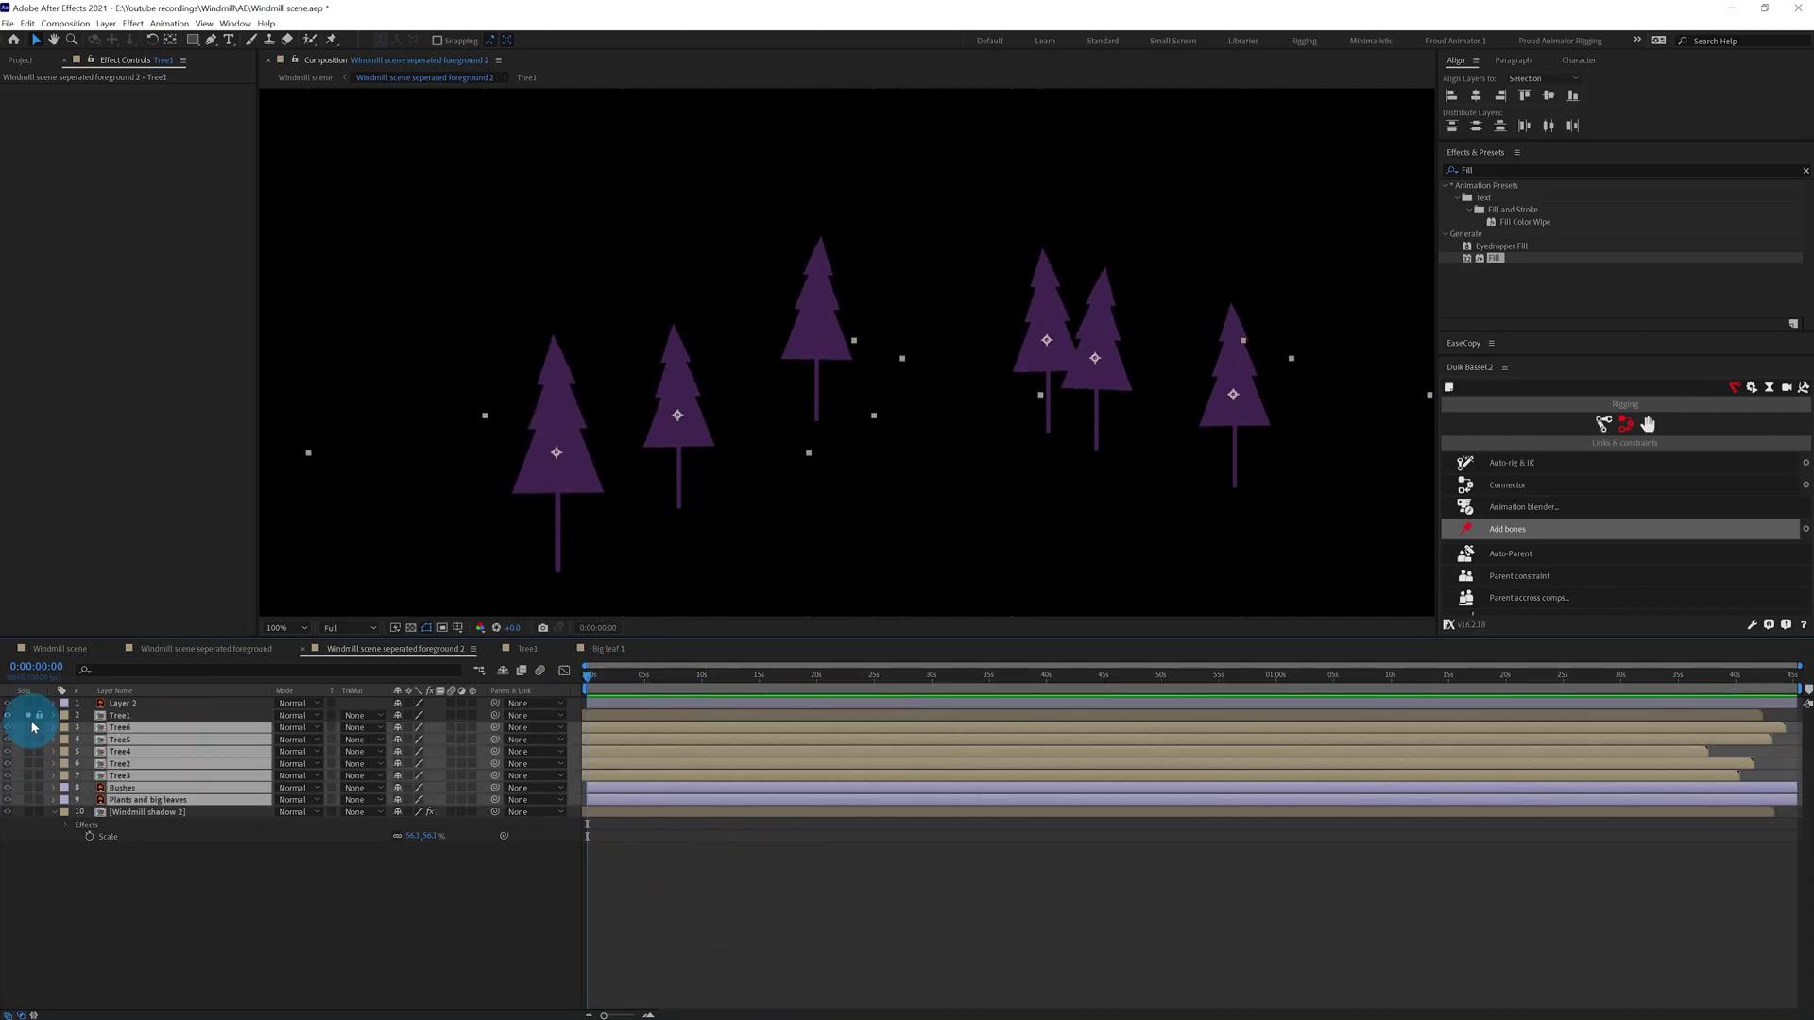
pyautogui.click(895, 945)
pyautogui.press('space')
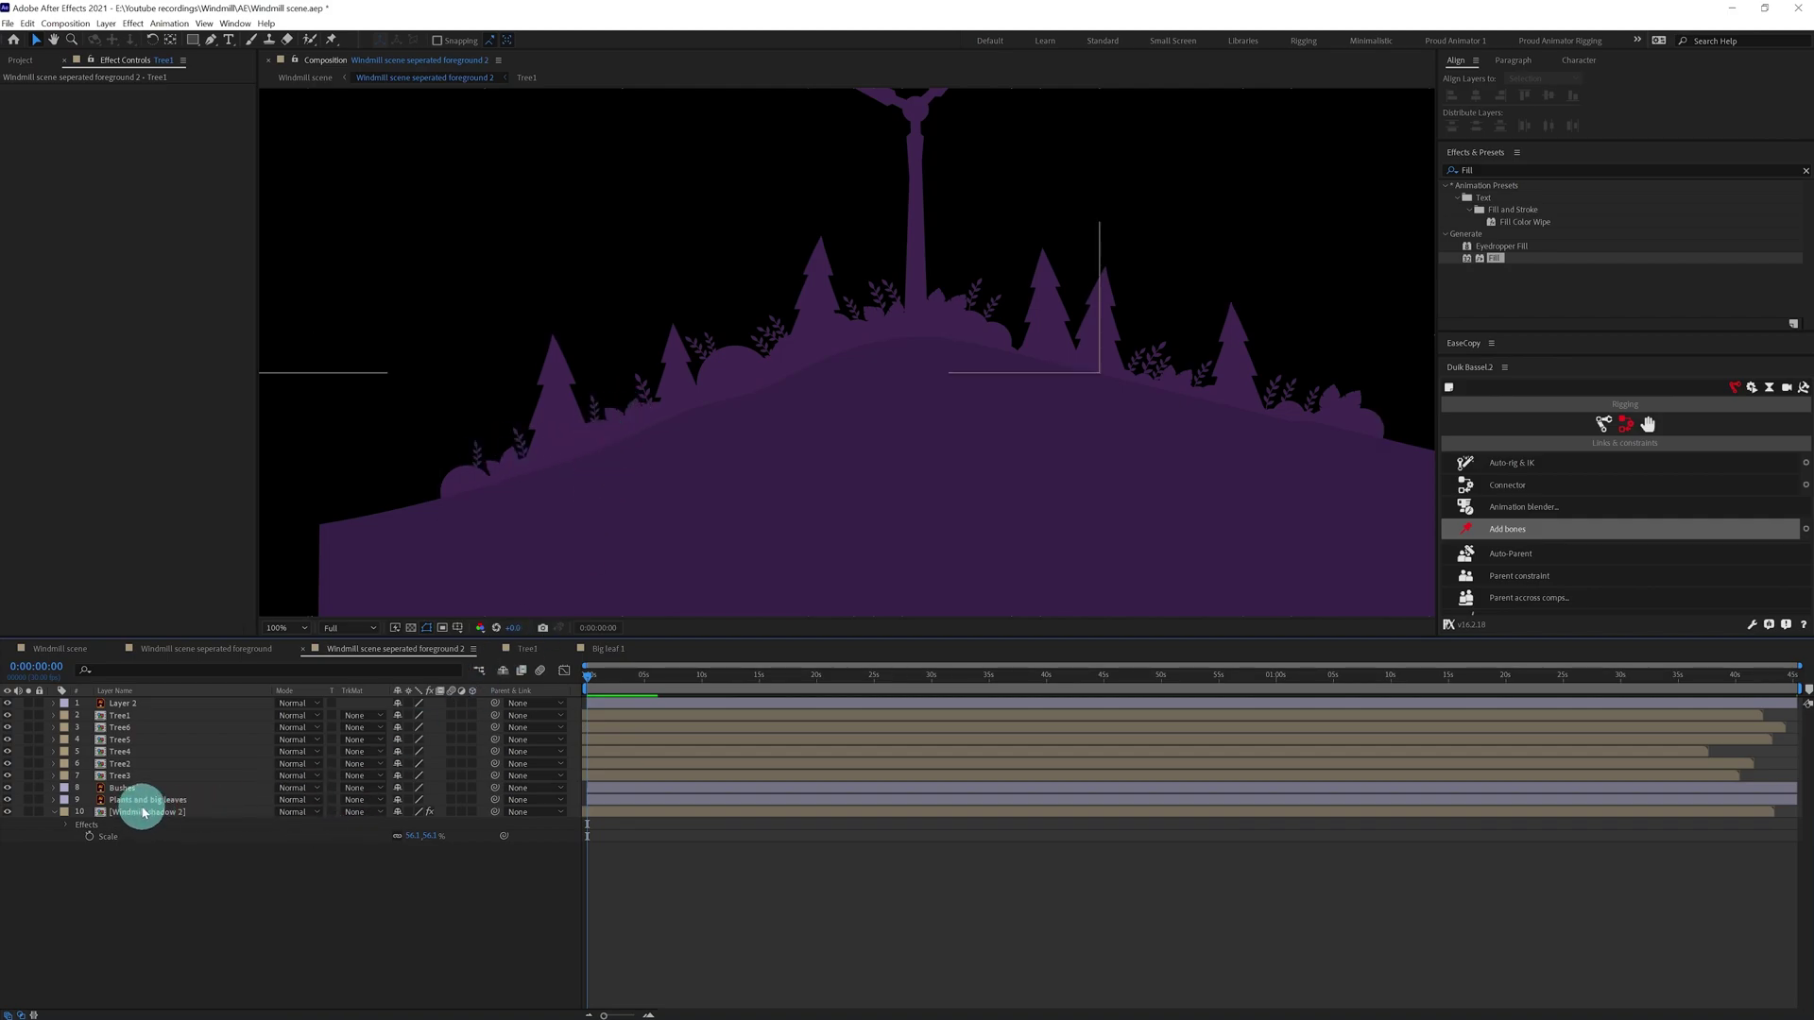
# Solo the Plants and big leaves layer, duplicate the Plant comp as Plant 2, and place it directly above that layer.
pyautogui.click(16, 62)
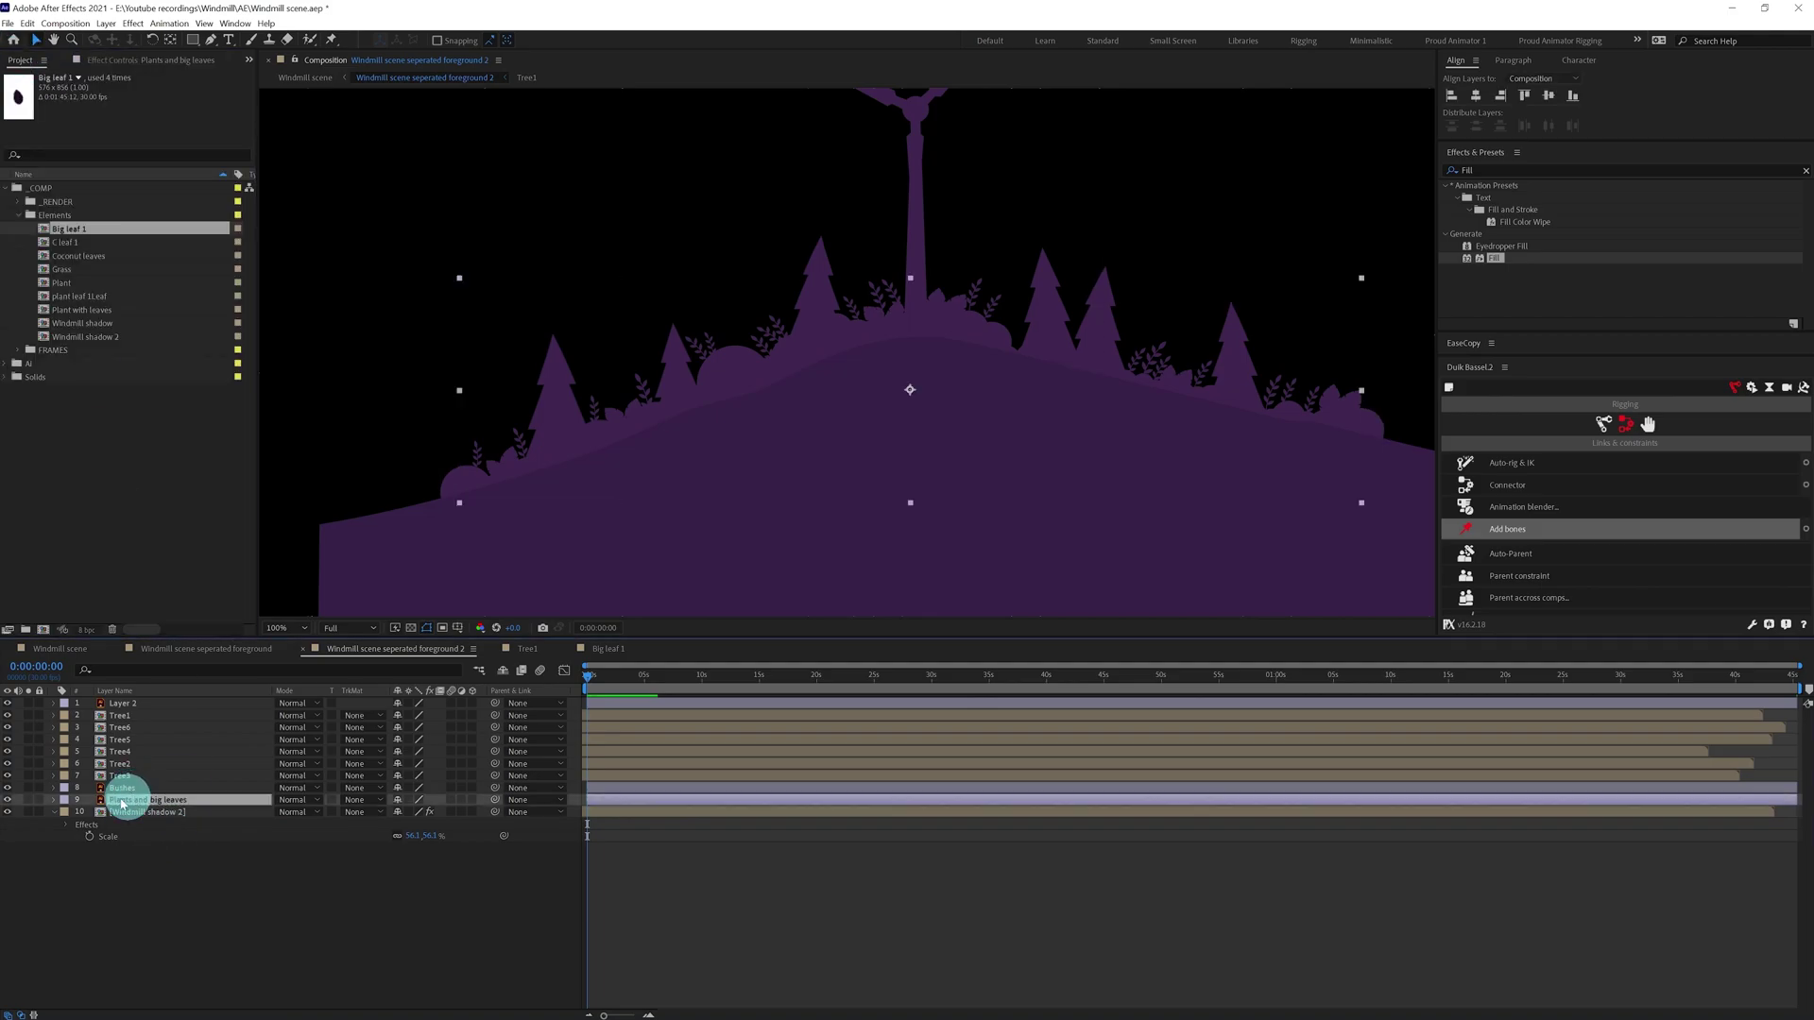
pyautogui.click(137, 800)
pyautogui.click(29, 800)
pyautogui.scroll(2, 765, 320)
pyautogui.moveTo(765, 320); pyautogui.dragTo(800, 539)
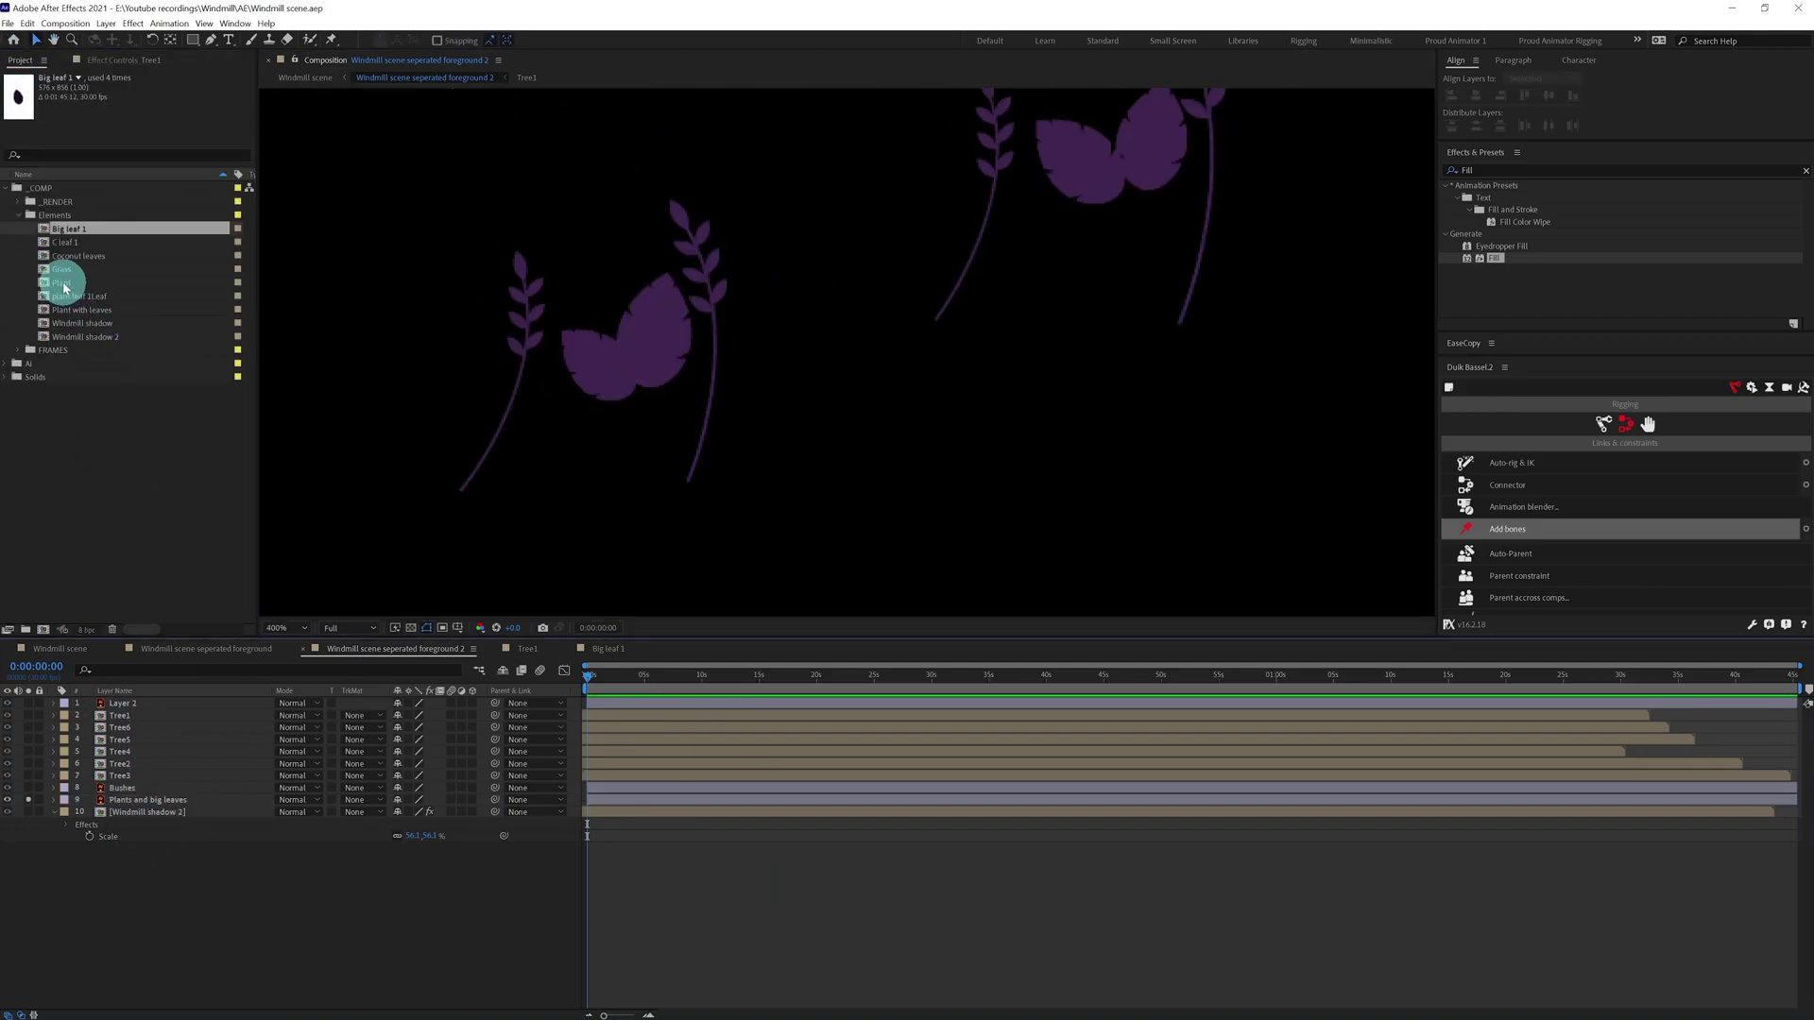
pyautogui.click(64, 284)
pyautogui.hotkey('ctrl', 'd')
pyautogui.moveTo(64, 297); pyautogui.dragTo(128, 793)
# Move Plant 2 toward the leftmost plant of the Plants and big leaves layer.
pyautogui.scroll(-2, 851, 283)
pyautogui.moveTo(1177, 123); pyautogui.dragTo(745, 223)
pyautogui.scroll(-1, 567, 240)
pyautogui.press('t')
pyautogui.scroll(2, 819, 413)
pyautogui.moveTo(716, 493); pyautogui.dragTo(660, 421)
pyautogui.scroll(-1, 792, 543)
# Apply a Fill to Plant 2 using the purple of the original plants.
pyautogui.press('v')
pyautogui.doubleClick(1495, 259)
pyautogui.click(147, 126)
pyautogui.click(398, 186)
# Rotate and scale Plant 2 to overlap the leftmost original plant.
pyautogui.scroll(1, 593, 217)
pyautogui.press('r')
pyautogui.moveTo(410, 811); pyautogui.dragTo(373, 808)
pyautogui.press('s')
pyautogui.press('Return')
pyautogui.scroll(1, 802, 219)
pyautogui.press('w')
pyautogui.moveTo(469, 351); pyautogui.dragTo(680, 228)
pyautogui.press('v')
# Duplicate Plant 2, fit the copy over the plant on the other side of the big leaves, and set its scale to 27%.
pyautogui.click(130, 802)
pyautogui.hotkey('ctrl', 'd')
pyautogui.press('w')
pyautogui.press('v')
pyautogui.press('s')
pyautogui.moveTo(433, 811); pyautogui.dragTo(435, 812)
pyautogui.click(436, 812)
pyautogui.write('27')
pyautogui.press('Return')
# Duplicate Plant 2 and move, rotate and scale the copy to fit the leftmost plant of the neighbouring leaf cluster.
pyautogui.click(150, 802)
pyautogui.hotkey('ctrl', 'd')
pyautogui.moveTo(807, 439); pyautogui.dragTo(1073, 252)
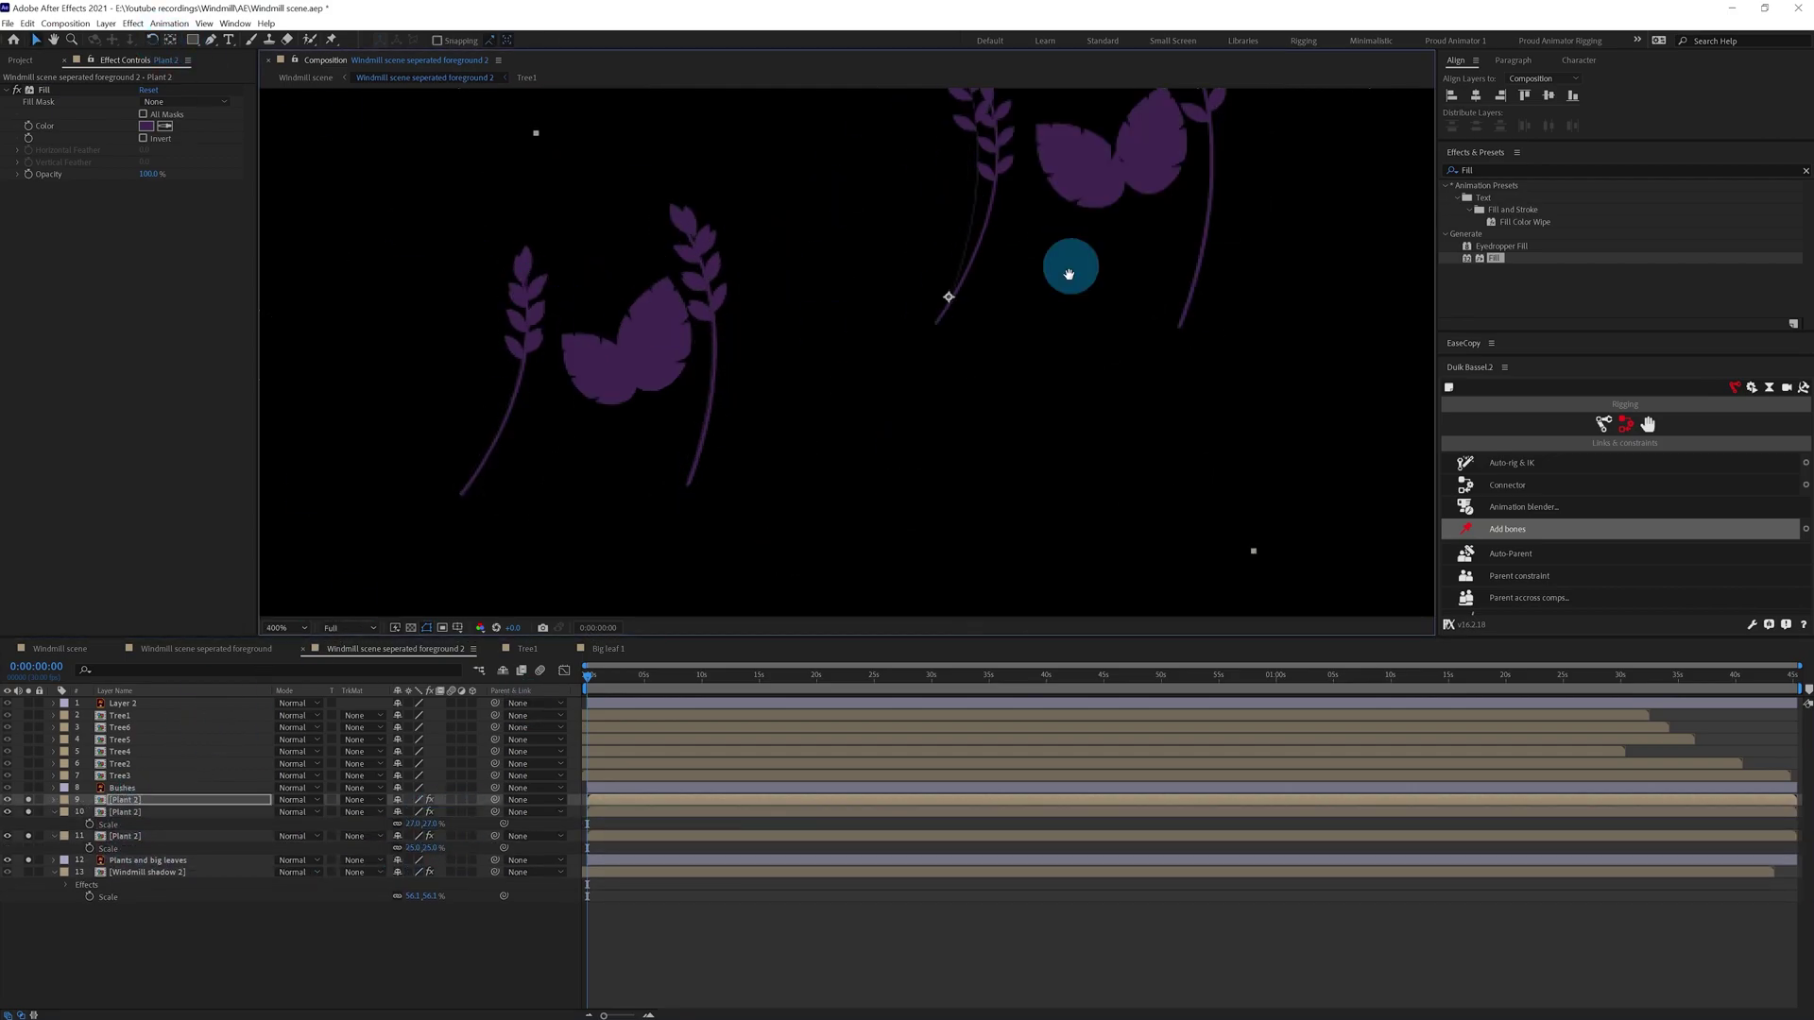
pyautogui.moveTo(938, 322); pyautogui.dragTo(823, 459)
pyautogui.click(152, 40)
pyautogui.moveTo(850, 230); pyautogui.dragTo(882, 253)
pyautogui.press('s')
pyautogui.click(429, 810)
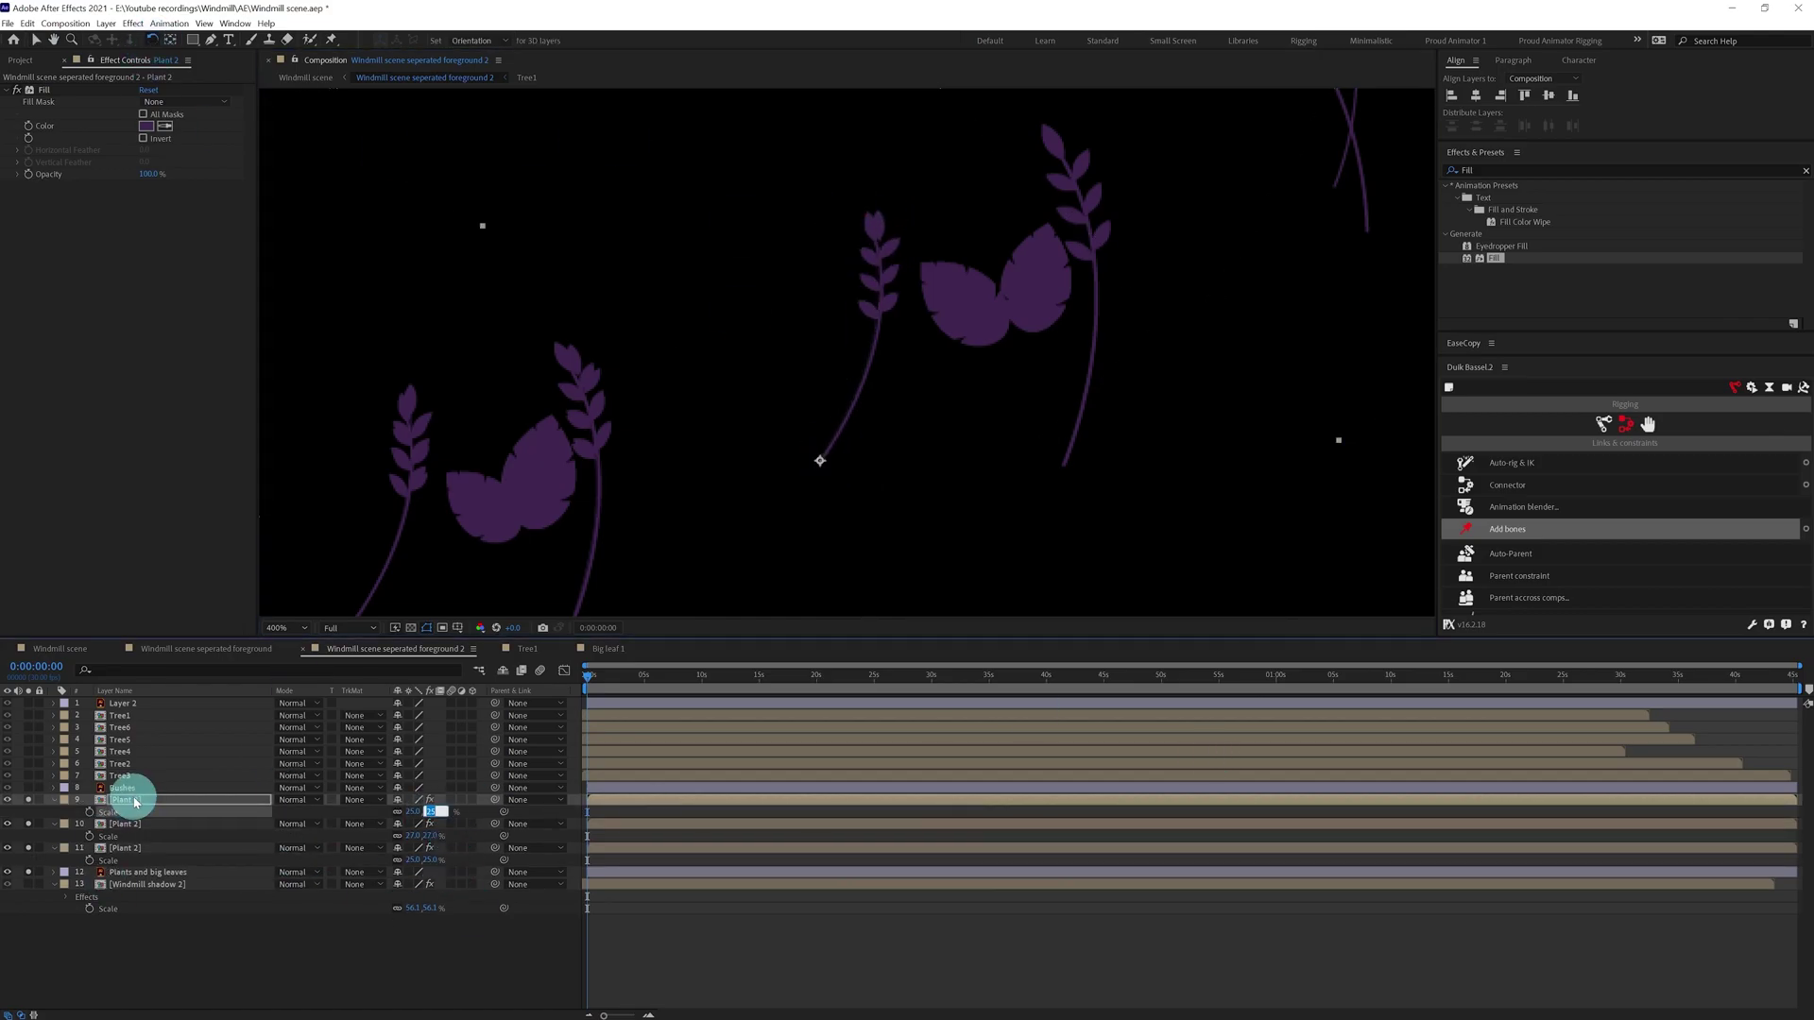
# Duplicate Plant 2 again and fit the copy over the plant on the other side of that cluster's big leaves.
pyautogui.click(135, 801)
pyautogui.hotkey('ctrl', 'd')
pyautogui.press('v')
pyautogui.moveTo(822, 461); pyautogui.dragTo(1005, 587)
pyautogui.click(136, 798)
pyautogui.press('w')
pyautogui.moveTo(1053, 381); pyautogui.dragTo(1030, 375)
pyautogui.press('s')
pyautogui.moveTo(432, 811); pyautogui.dragTo(442, 810)
pyautogui.moveTo(1045, 292); pyautogui.dragTo(1015, 293)
# Duplicate Plant 2 and position, rotate and scale the copy over the left-leaning plant of the two-plant cluster.
pyautogui.click(126, 801)
pyautogui.hotkey('ctrl', 'd')
pyautogui.moveTo(1153, 359); pyautogui.dragTo(757, 509)
pyautogui.moveTo(619, 461); pyautogui.dragTo(814, 242)
pyautogui.click(152, 40)
pyautogui.click(36, 39)
pyautogui.press('s')
pyautogui.moveTo(433, 813); pyautogui.dragTo(427, 813)
# Duplicate Plant 2 and fit the copy over the upright plant of the two-plant cluster by moving, rotating and scaling it.
pyautogui.click(227, 800)
pyautogui.hotkey('ctrl', 'd')
pyautogui.moveTo(913, 502); pyautogui.dragTo(873, 483)
pyautogui.click(153, 40)
pyautogui.moveTo(883, 289); pyautogui.dragTo(899, 292)
pyautogui.press('s')
pyautogui.moveTo(440, 812); pyautogui.dragTo(437, 811)
pyautogui.press('Return')
# Duplicate Plant 2 and move, rotate and scale the copy to match the leftmost plant of the three-plant cluster.
pyautogui.hotkey('ctrl', 'd')
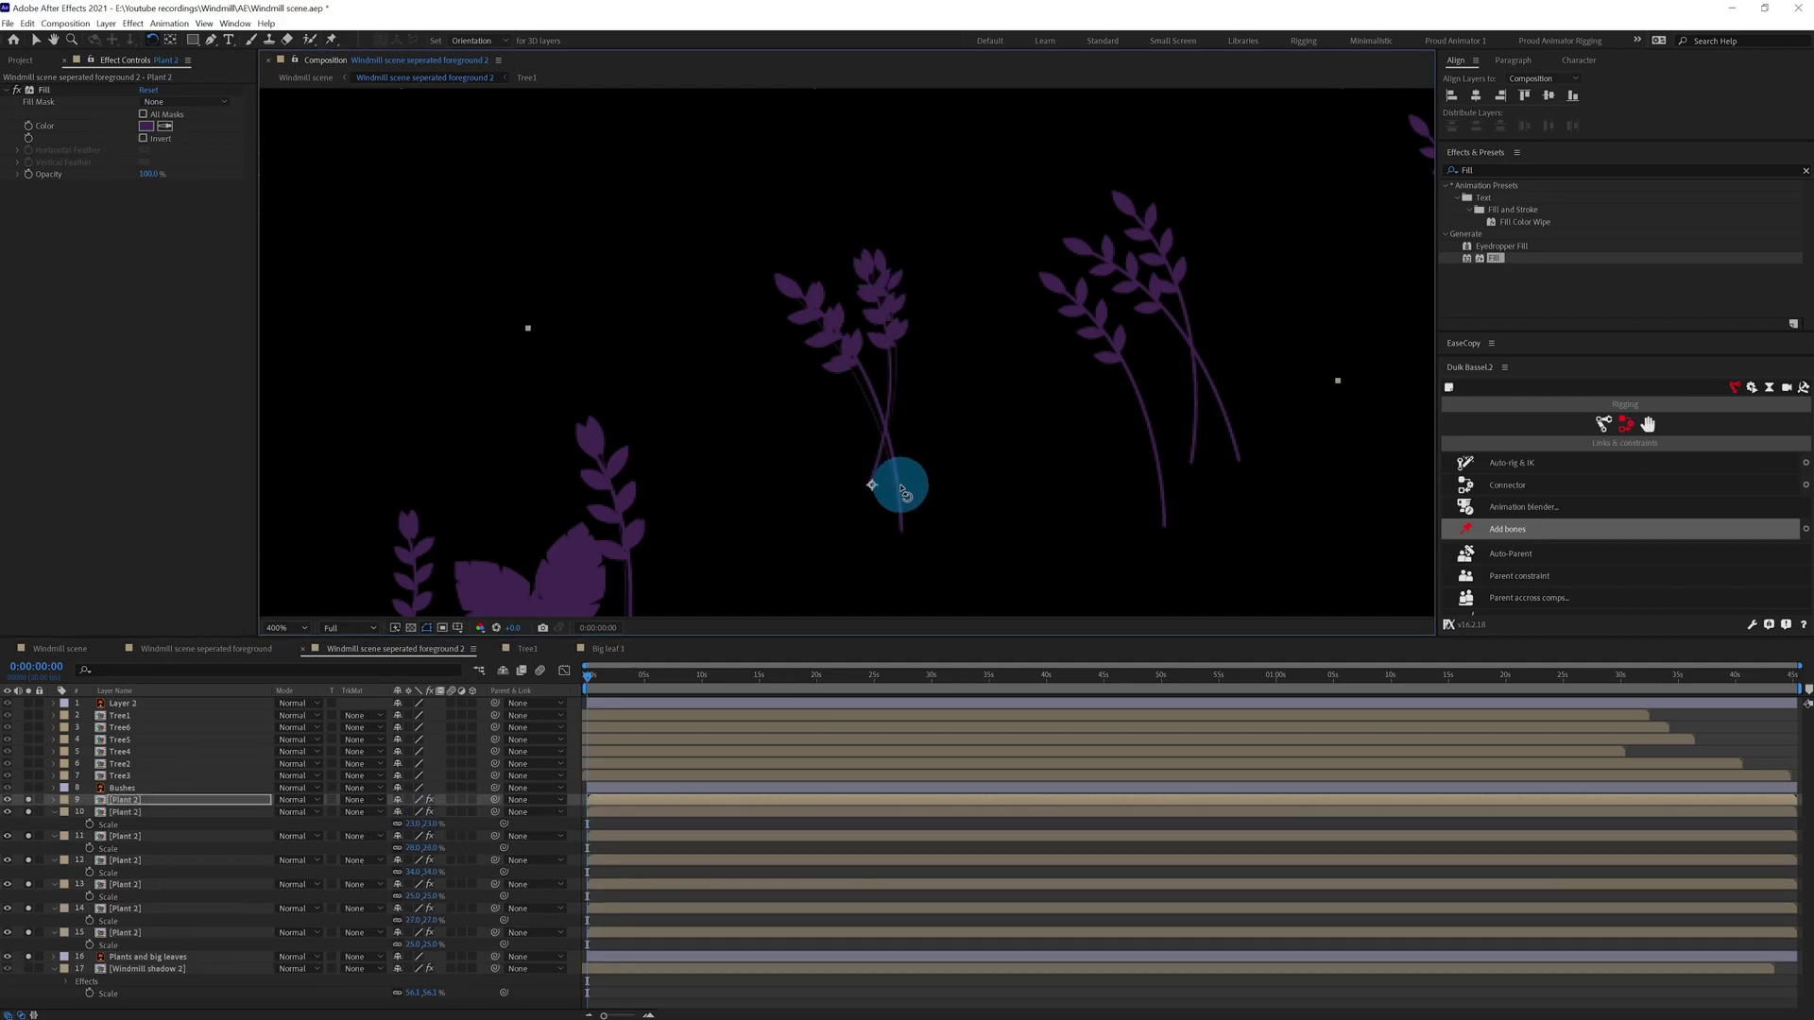
pyautogui.press('v')
pyautogui.moveTo(894, 334); pyautogui.dragTo(1084, 373)
pyautogui.press('w')
pyautogui.moveTo(1085, 371); pyautogui.dragTo(1032, 297)
pyautogui.press('v')
pyautogui.scroll(-1, 992, 297)
pyautogui.press('s')
pyautogui.click(430, 813)
pyautogui.scroll(6, 430, 812)
pyautogui.scroll(1, 904, 210)
pyautogui.press('Return')
pyautogui.moveTo(1073, 358); pyautogui.dragTo(1071, 364)
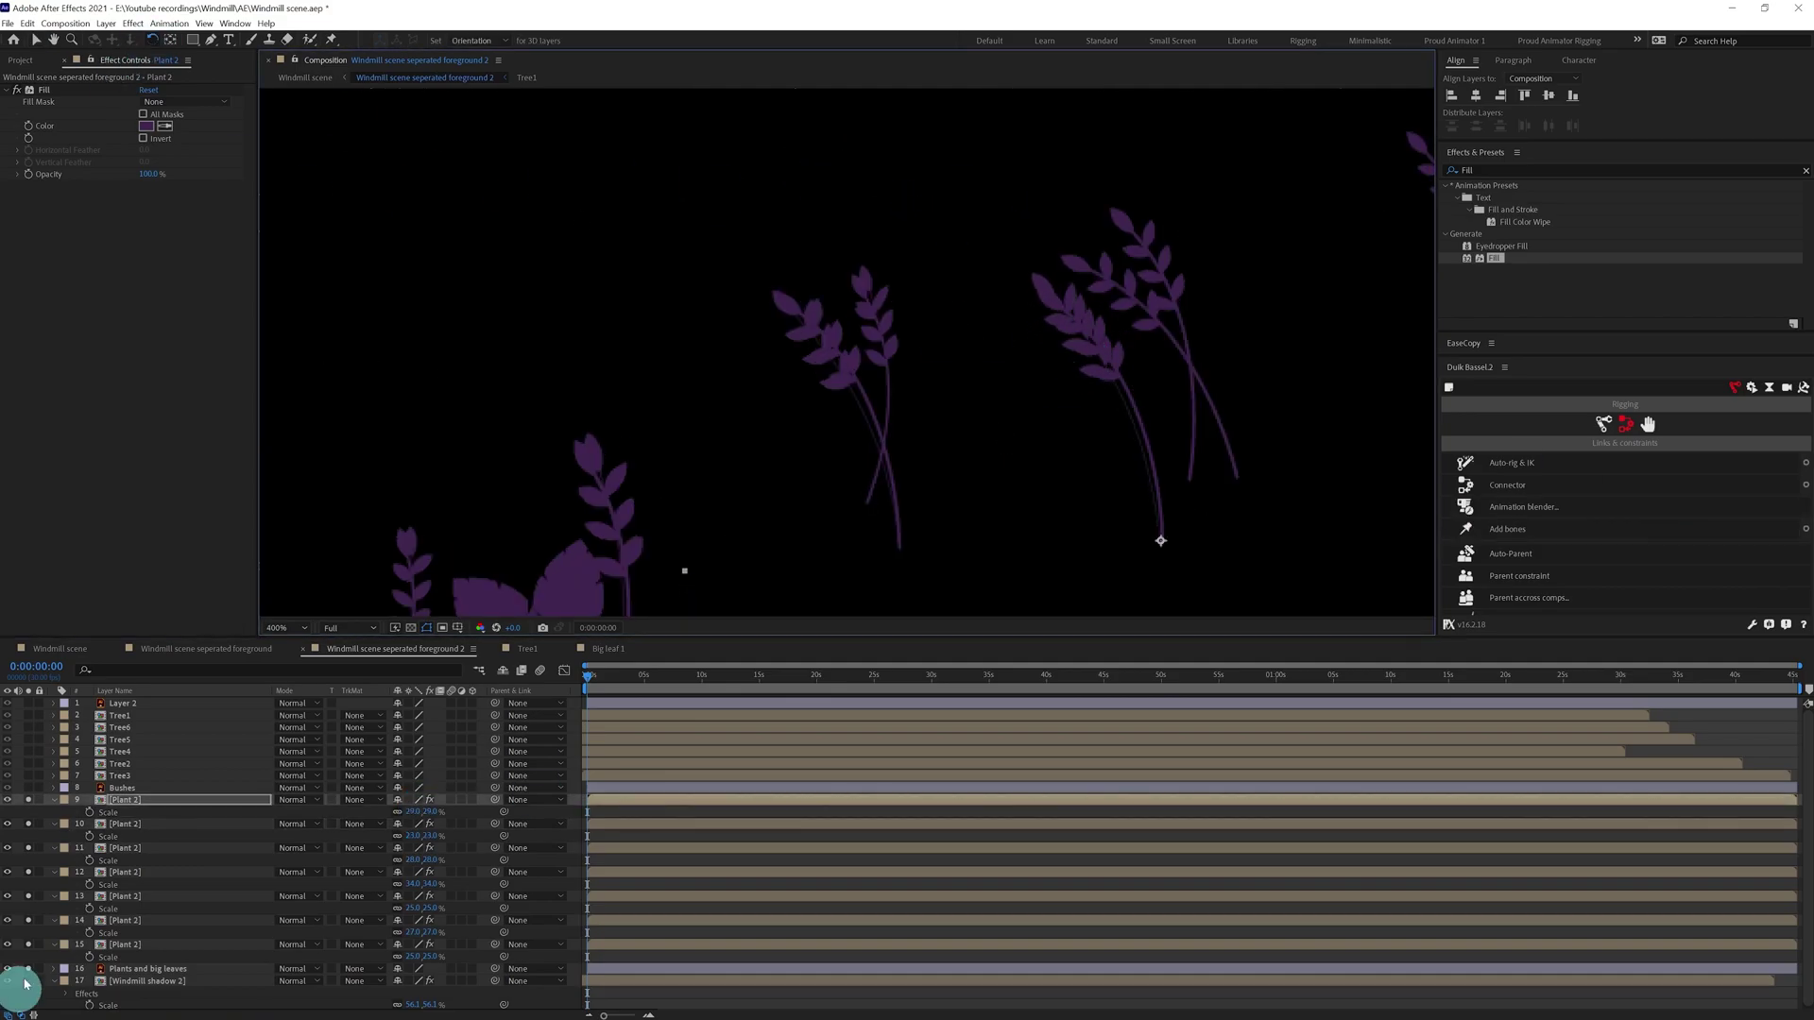
# Duplicate Plant 2 twice and fit the copies over the remaining plants of the three-plant cluster.
pyautogui.press('v')
pyautogui.hotkey('ctrl', 'd')
pyautogui.moveTo(1161, 542); pyautogui.dragTo(1239, 481)
pyautogui.click(144, 800)
pyautogui.hotkey('ctrl', 'd')
pyautogui.press('v')
pyautogui.click(152, 39)
pyautogui.moveTo(1166, 223); pyautogui.dragTo(1068, 243)
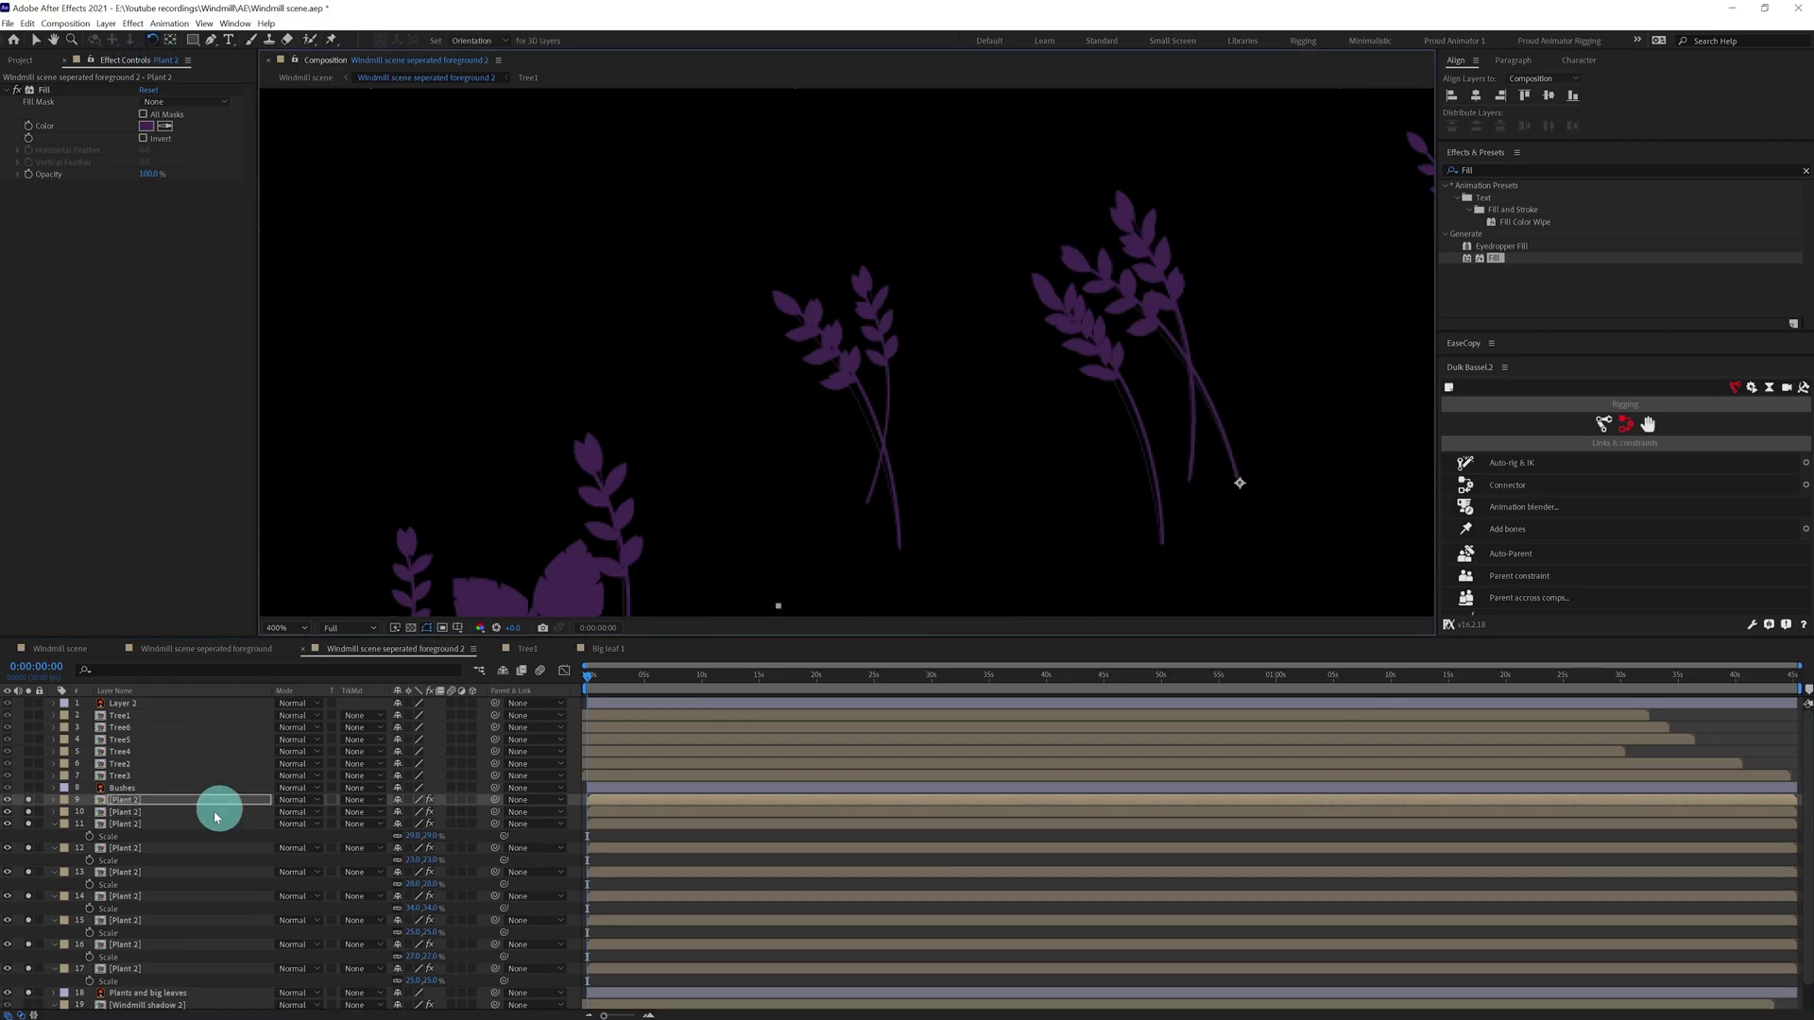
# Duplicate Plant 2 and place the copy on the leftmost plant of the next cluster with big leaves.
pyautogui.hotkey('ctrl', 'd')
pyautogui.scroll(-2, 642, 407)
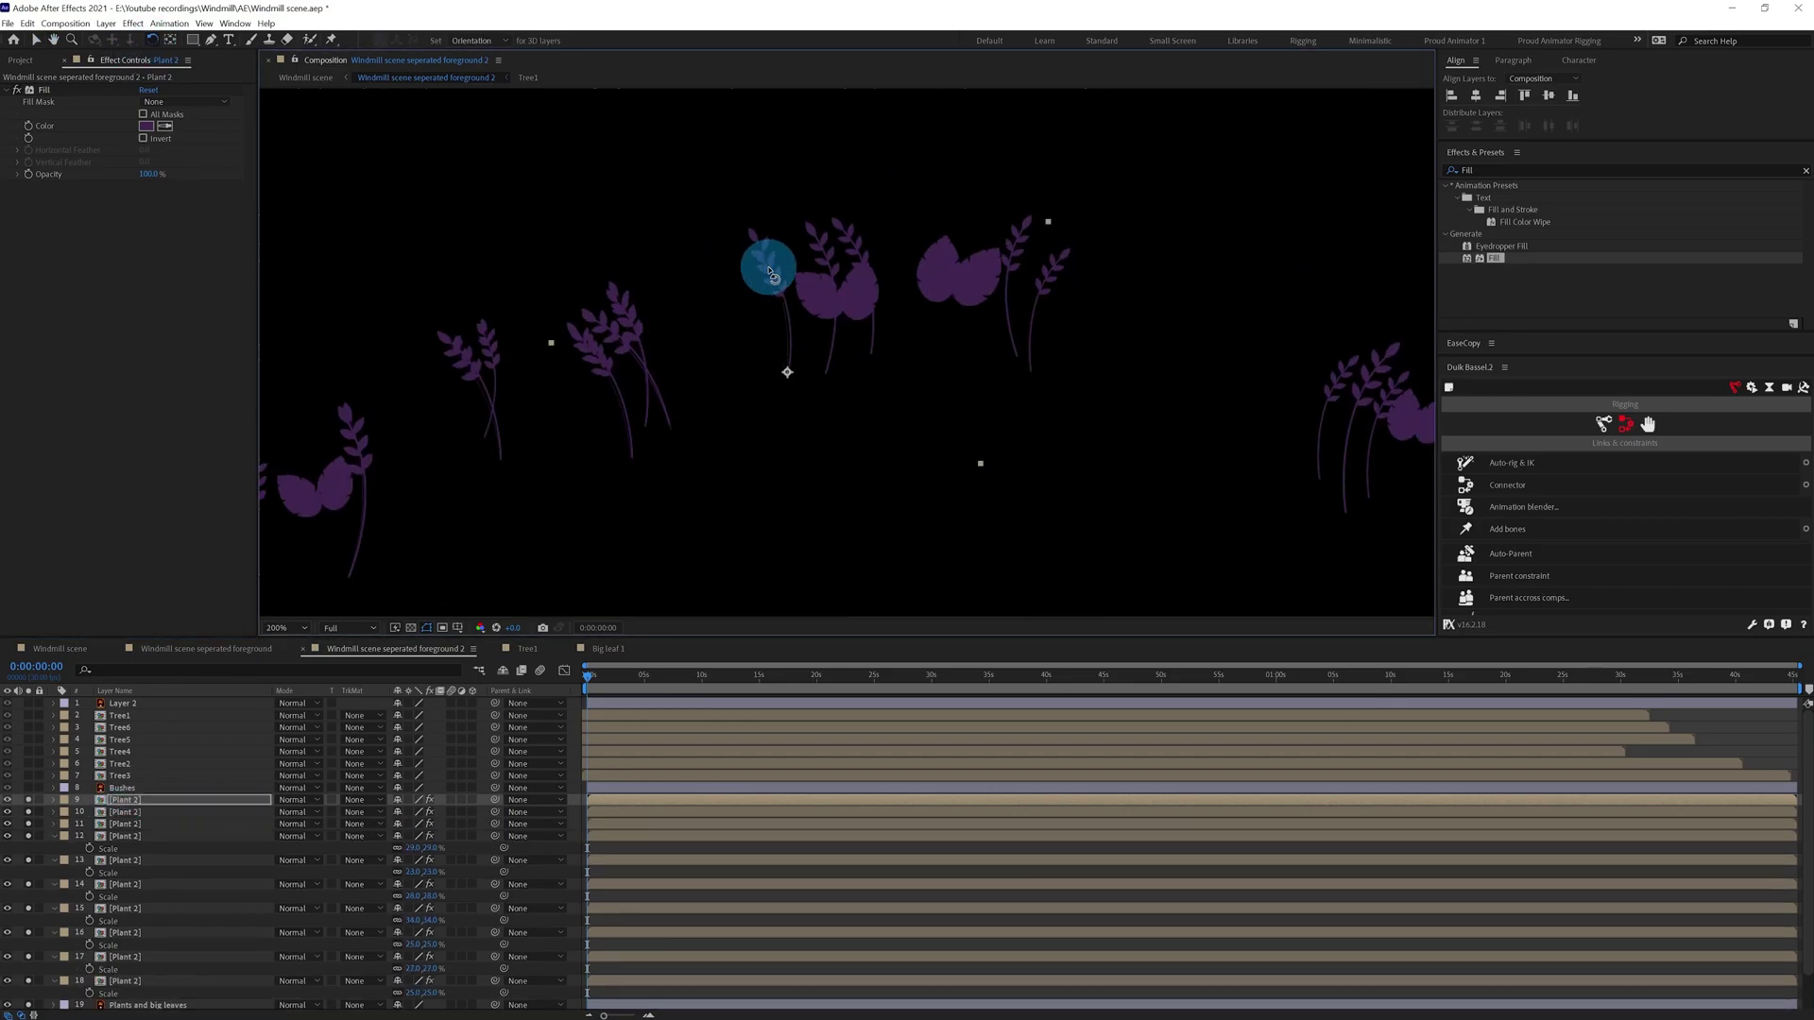
pyautogui.scroll(1, 768, 269)
pyautogui.press('v')
pyautogui.moveTo(692, 147); pyautogui.dragTo(704, 180)
pyautogui.hotkey('ctrl', 'z')
pyautogui.scroll(-1, 684, 156)
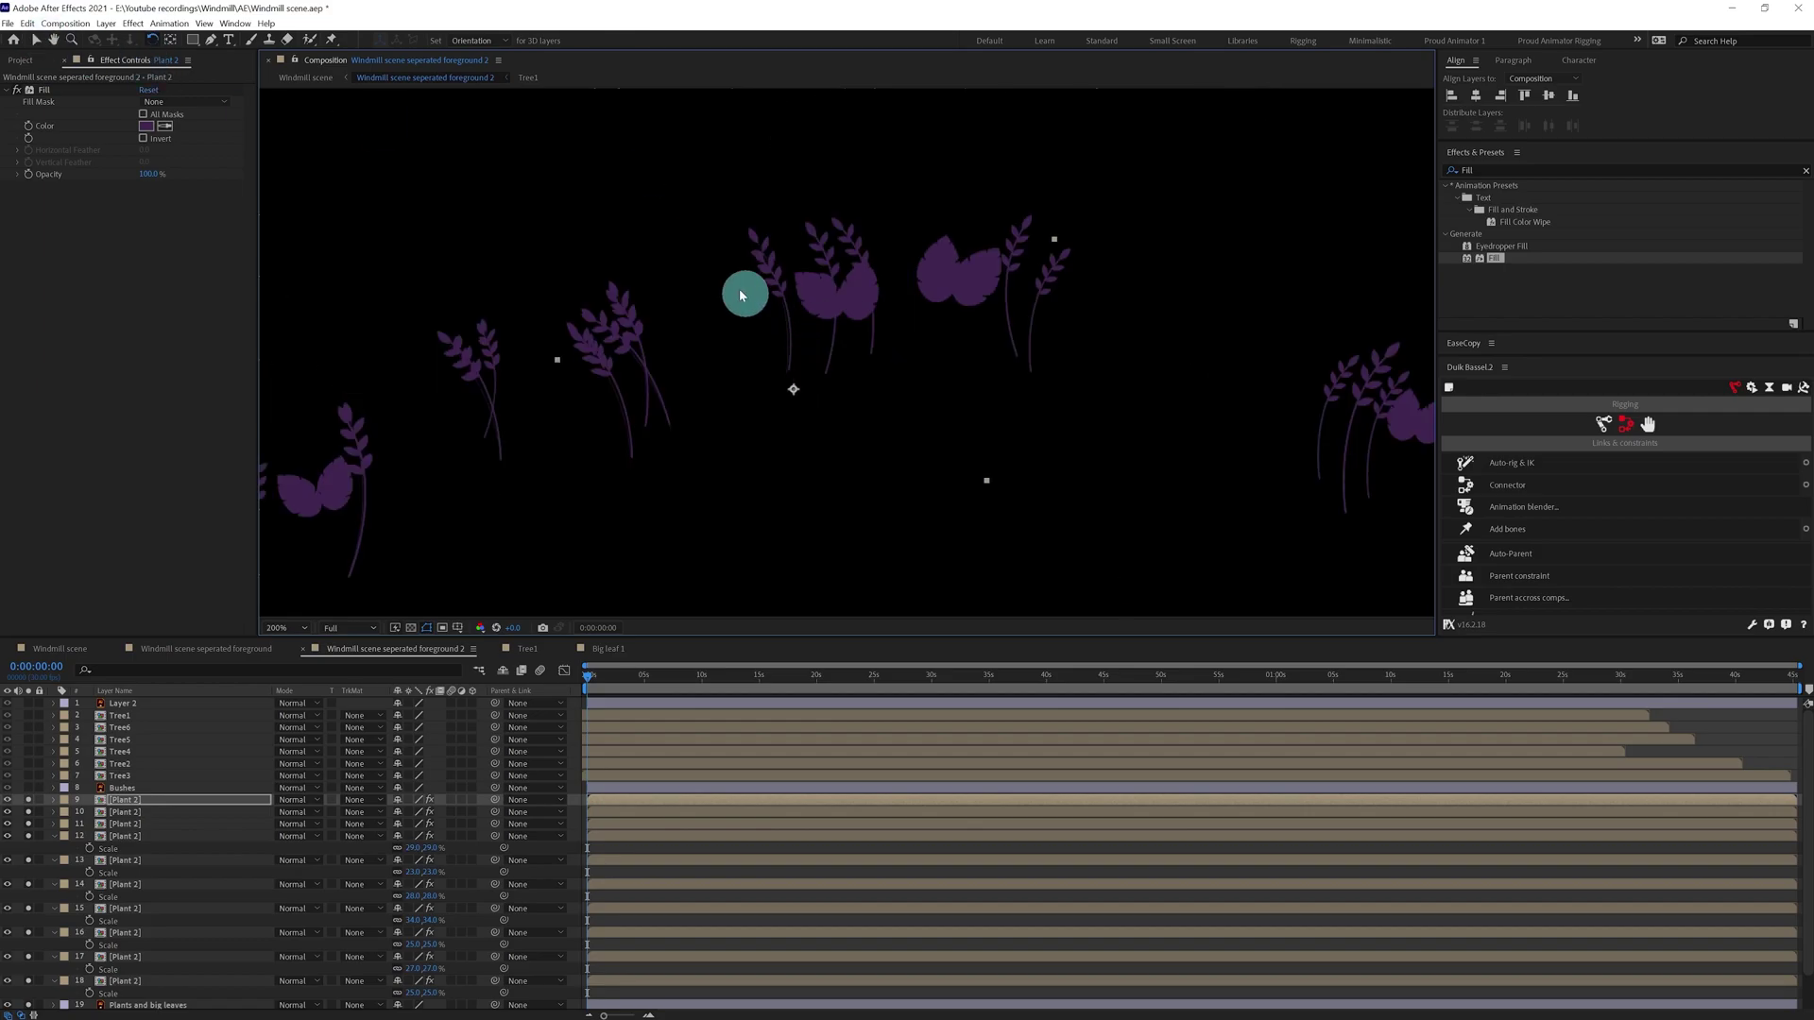
pyautogui.click(636, 712)
pyautogui.click(429, 810)
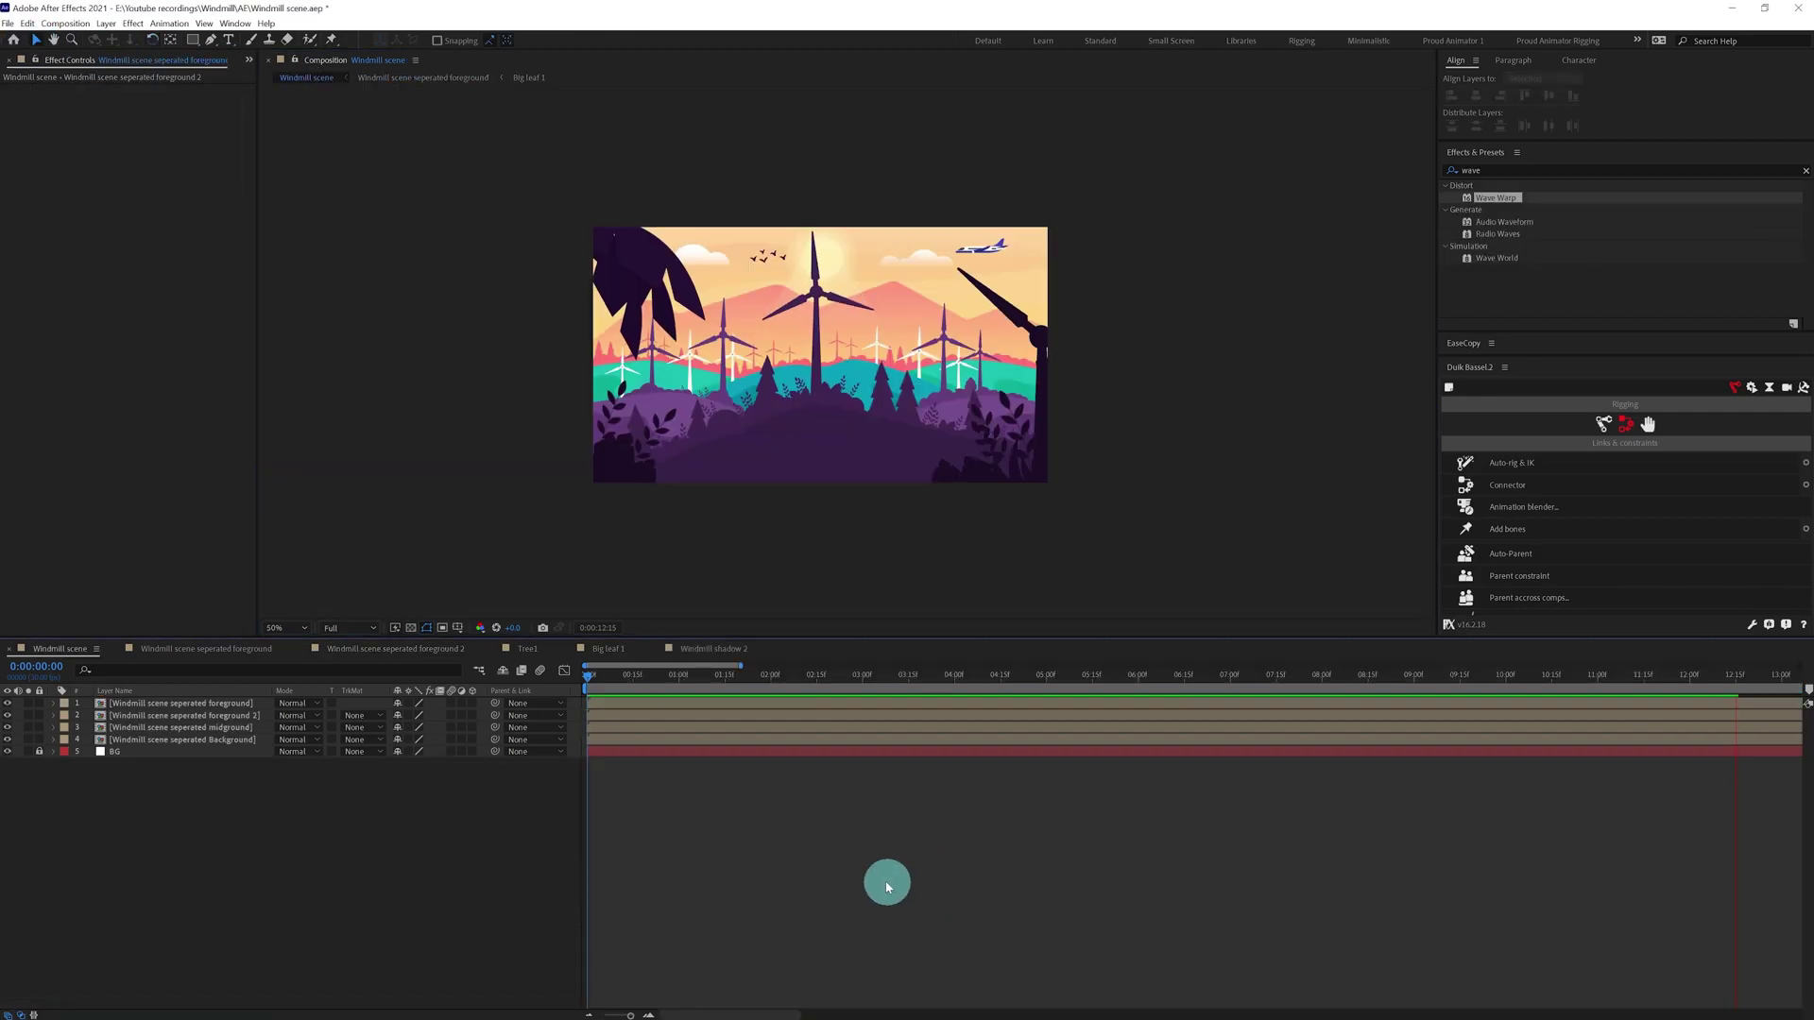
# Return the Windmill scene to its first frame and open the Windmill scene seperated midground precomp.
pyautogui.click(584, 675)
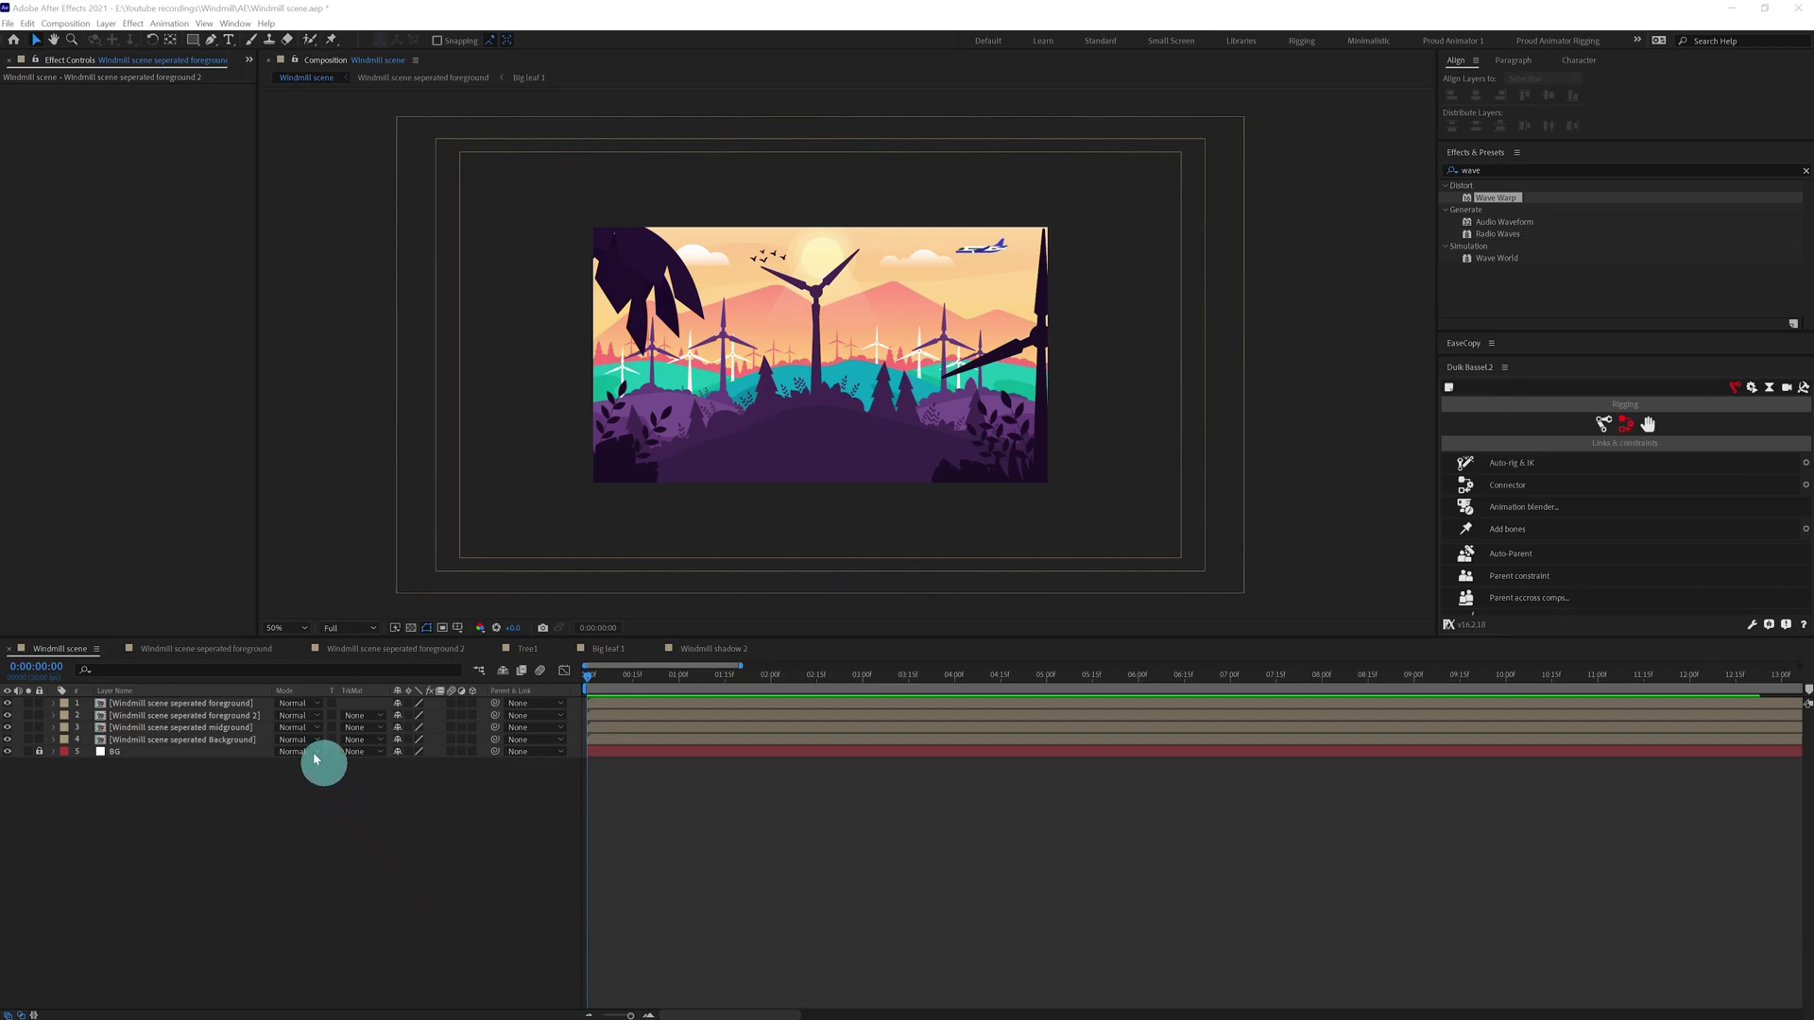
pyautogui.click(223, 730)
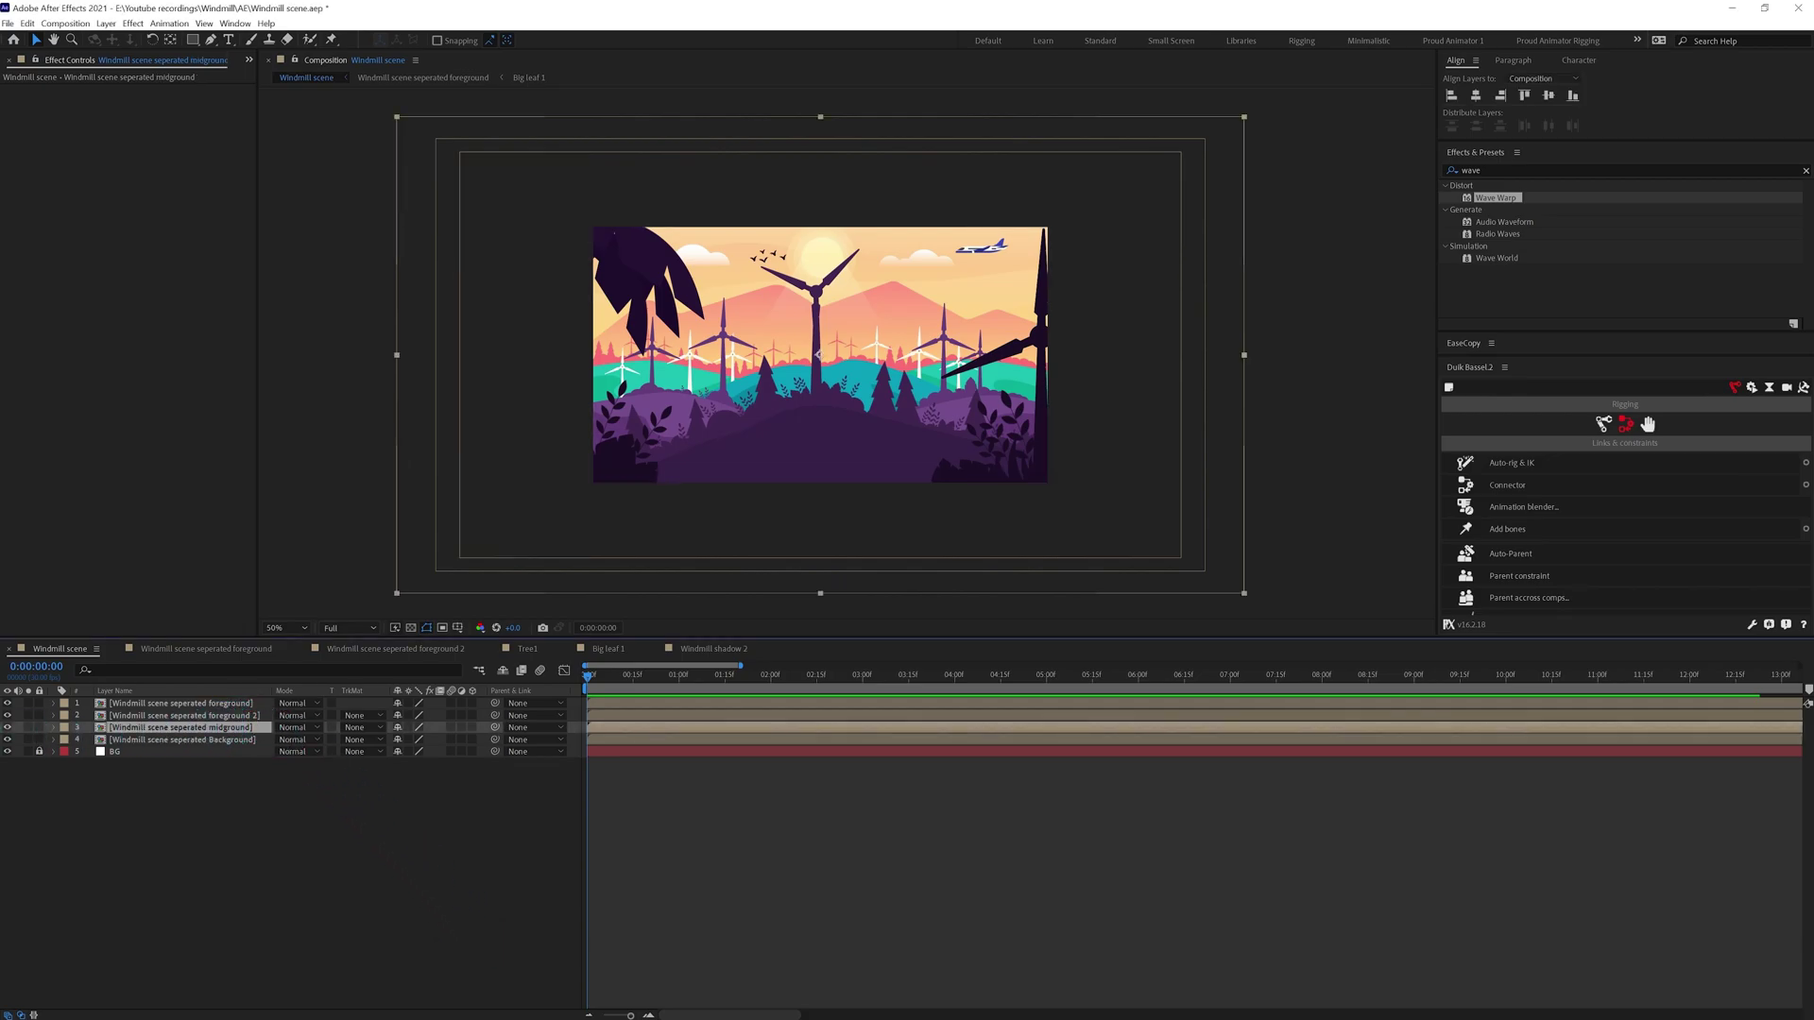
pyautogui.doubleClick(154, 732)
pyautogui.scroll(2, 672, 416)
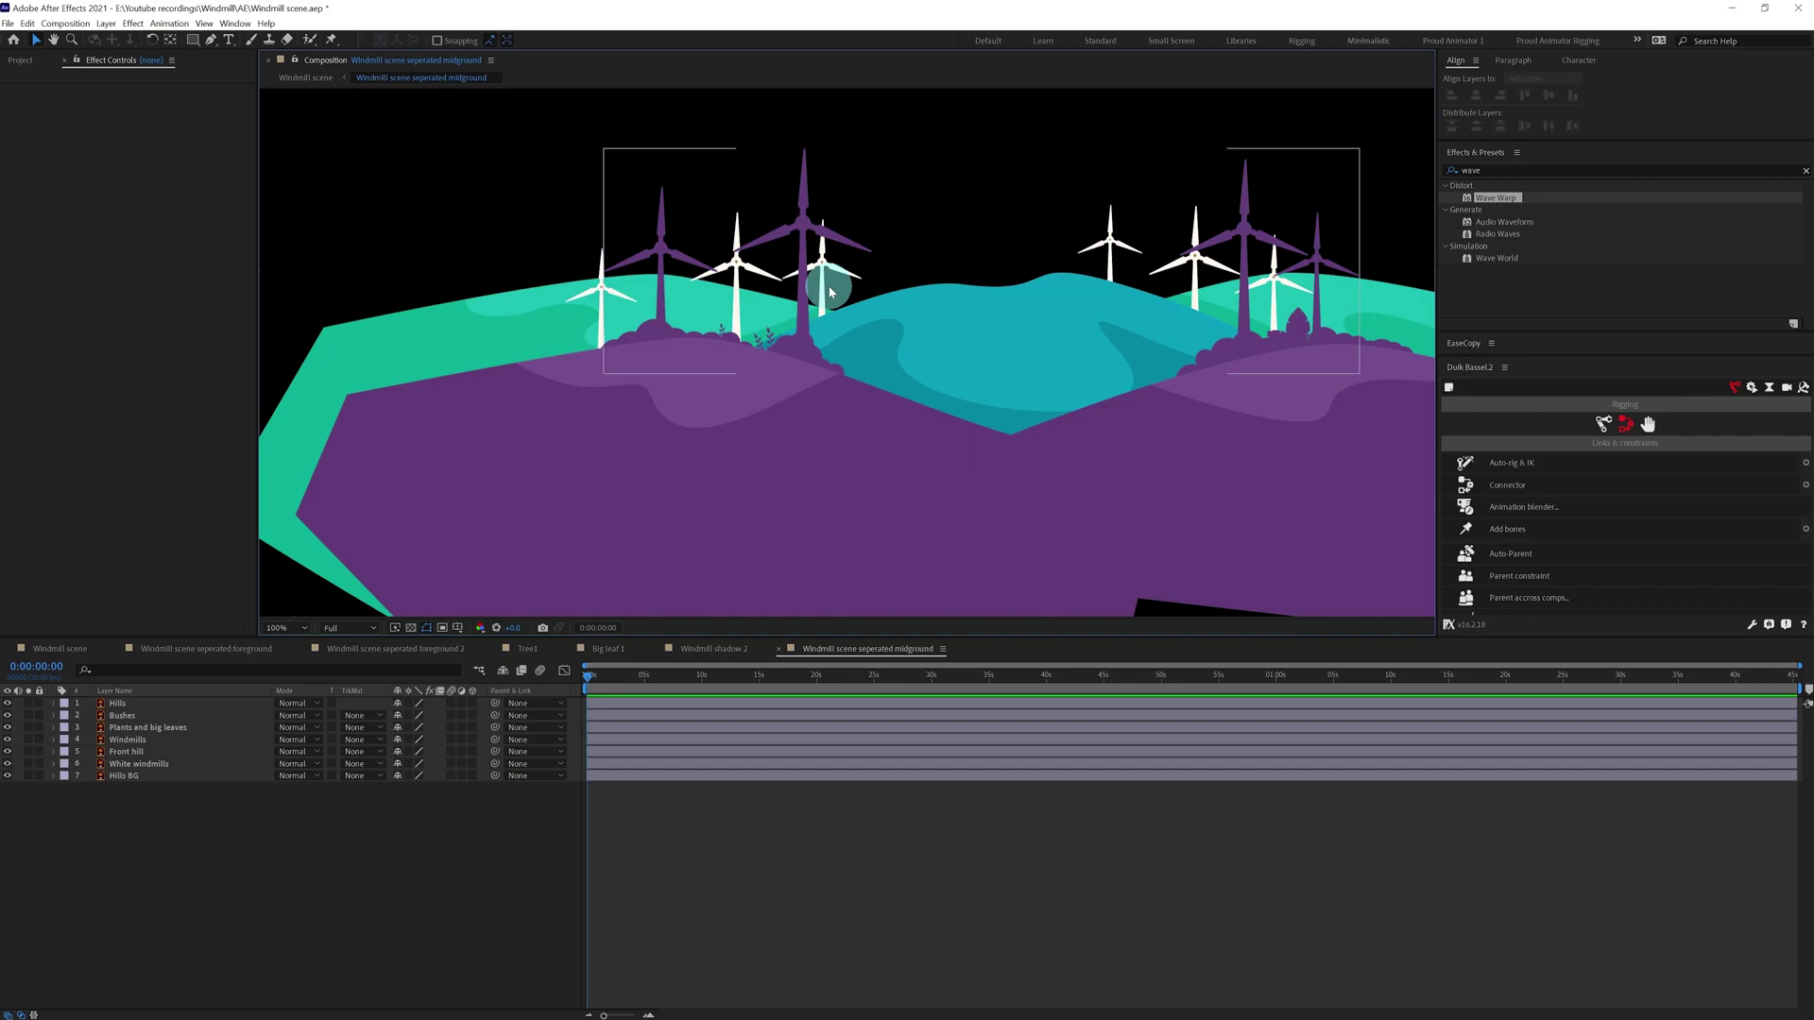
# Solo the Windmills layer and add a duplicate of the Windmill shadow 2 comp above it with collapsed transformations.
pyautogui.click(127, 740)
pyautogui.click(29, 740)
pyautogui.click(20, 61)
pyautogui.click(106, 365)
pyautogui.hotkey('ctrl', 'd')
pyautogui.moveTo(123, 375); pyautogui.dragTo(171, 735)
pyautogui.scroll(-1, 994, 396)
pyautogui.click(408, 741)
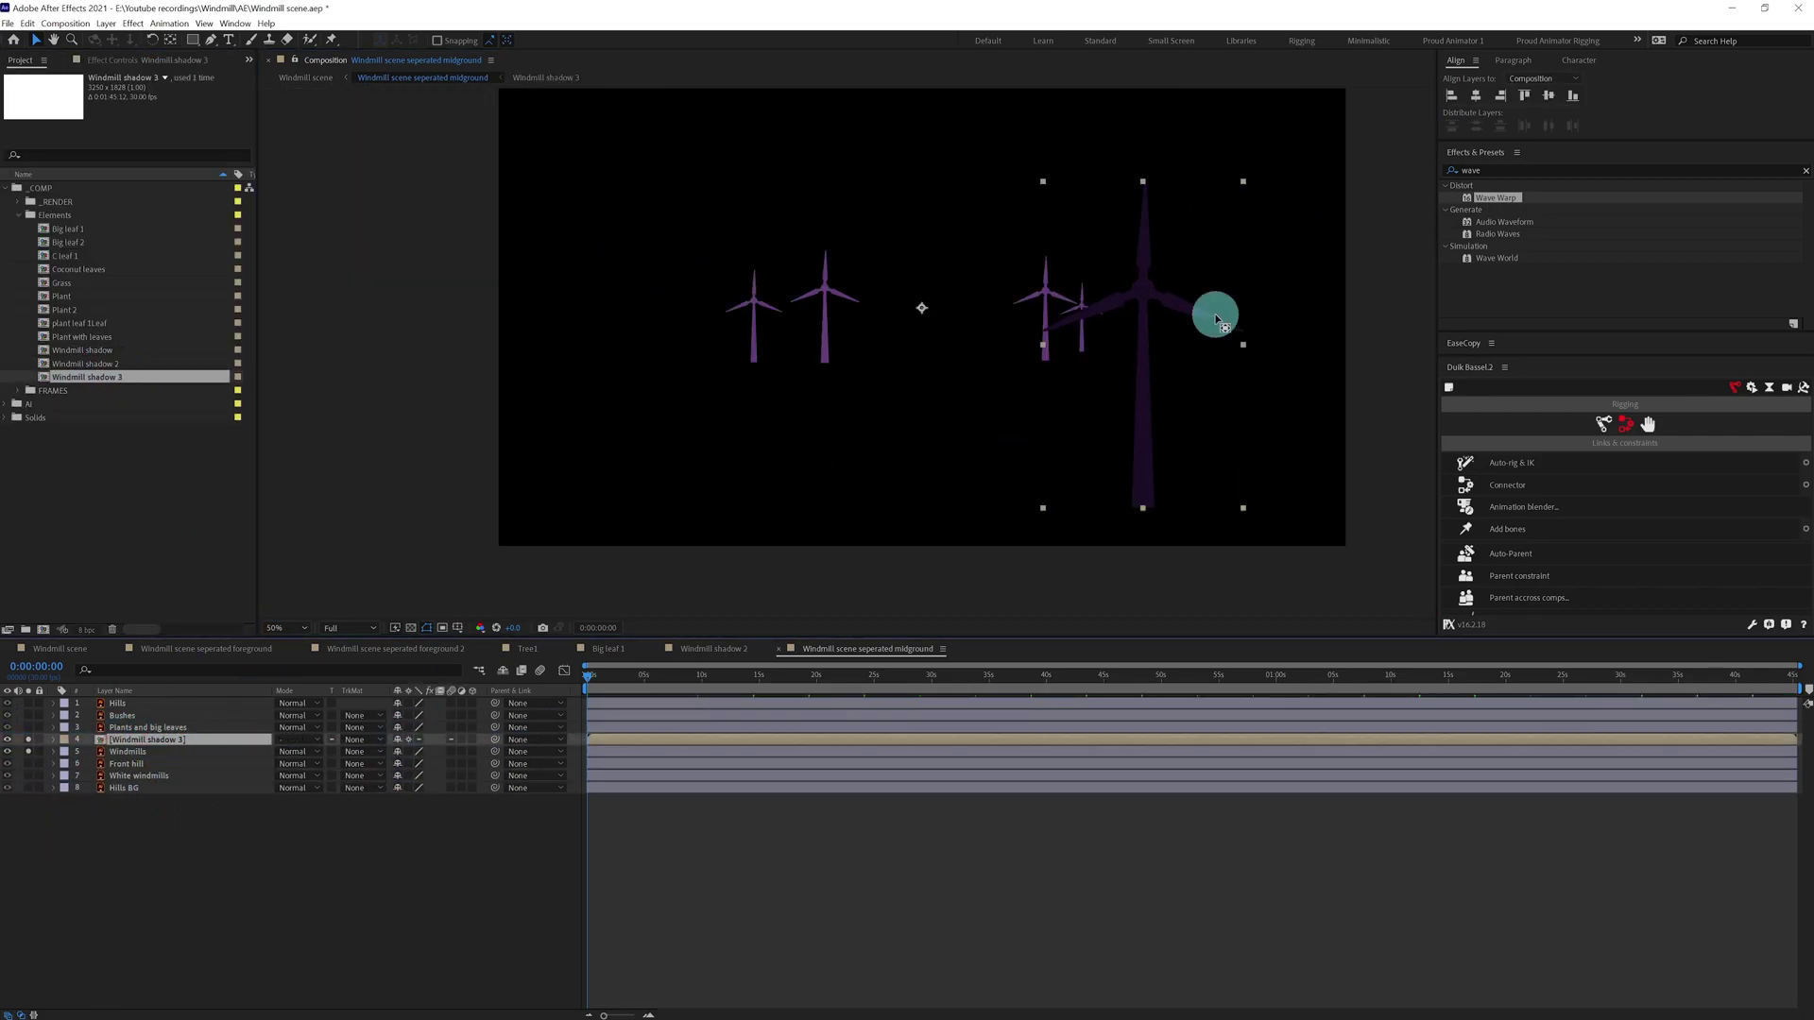
# Move the new windmill precomp's anchor point to the base of its tower.
pyautogui.press('y')
pyautogui.moveTo(921, 308); pyautogui.dragTo(1142, 507)
pyautogui.press('v')
# Apply a Fill effect to the windmill precomp using the purple of the original midground windmills.
pyautogui.press('.')
pyautogui.press('.')
pyautogui.click(1486, 170)
pyautogui.write('fill')
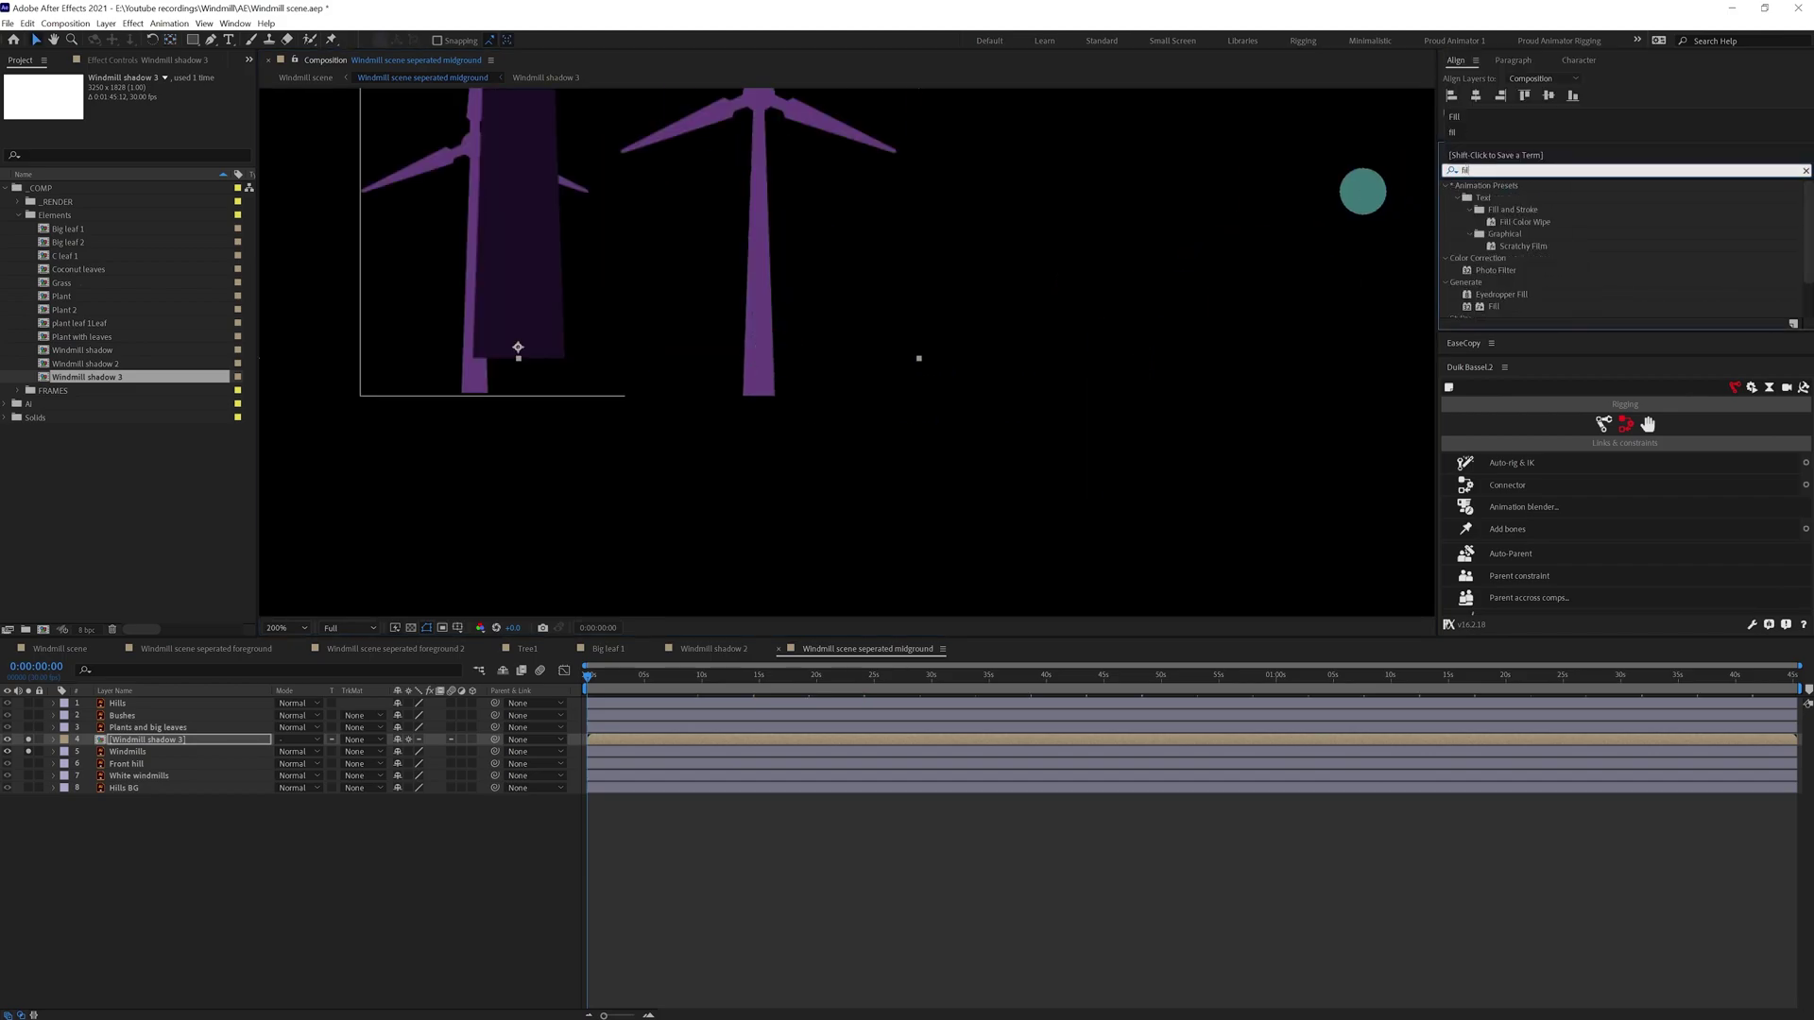
pyautogui.moveTo(1495, 258); pyautogui.dragTo(437, 393)
pyautogui.click(146, 126)
pyautogui.click(412, 243)
pyautogui.click(471, 253)
pyautogui.click(408, 180)
# Position the windmill precomp on the leftmost original windmill and scale it down to match.
pyautogui.moveTo(515, 349); pyautogui.dragTo(477, 372)
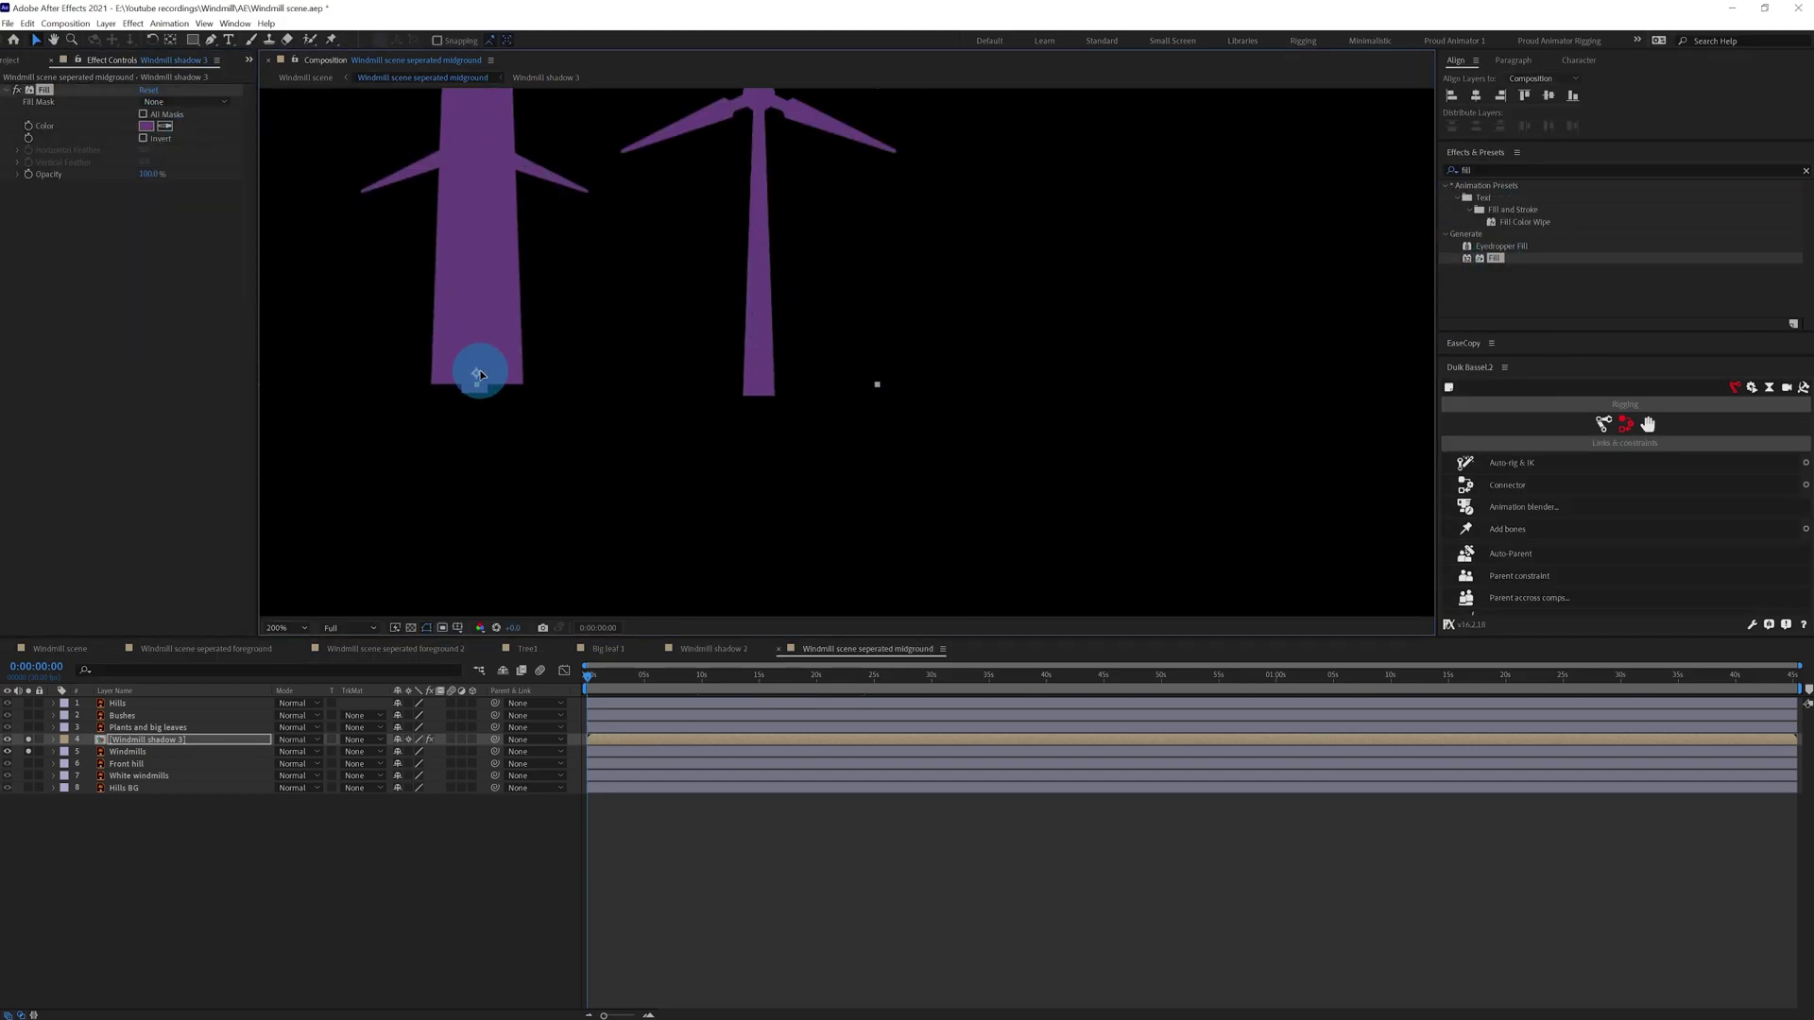
pyautogui.scroll(-2, 477, 372)
pyautogui.moveTo(727, 142); pyautogui.dragTo(630, 301)
pyautogui.moveTo(652, 199); pyautogui.dragTo(652, 418)
pyautogui.scroll(2, 652, 418)
pyautogui.moveTo(492, 472); pyautogui.dragTo(607, 258)
pyautogui.moveTo(551, 110); pyautogui.dragTo(559, 165)
pyautogui.moveTo(550, 254); pyautogui.dragTo(552, 264)
pyautogui.click(164, 753)
pyautogui.press('Delete')
pyautogui.hotkey('ctrl', 'z')
# Duplicate the windmill precomp and fit the copy over the neighbouring taller windmill by moving and enlarging it.
pyautogui.hotkey('ctrl', 'd')
pyautogui.moveTo(546, 513); pyautogui.dragTo(832, 527)
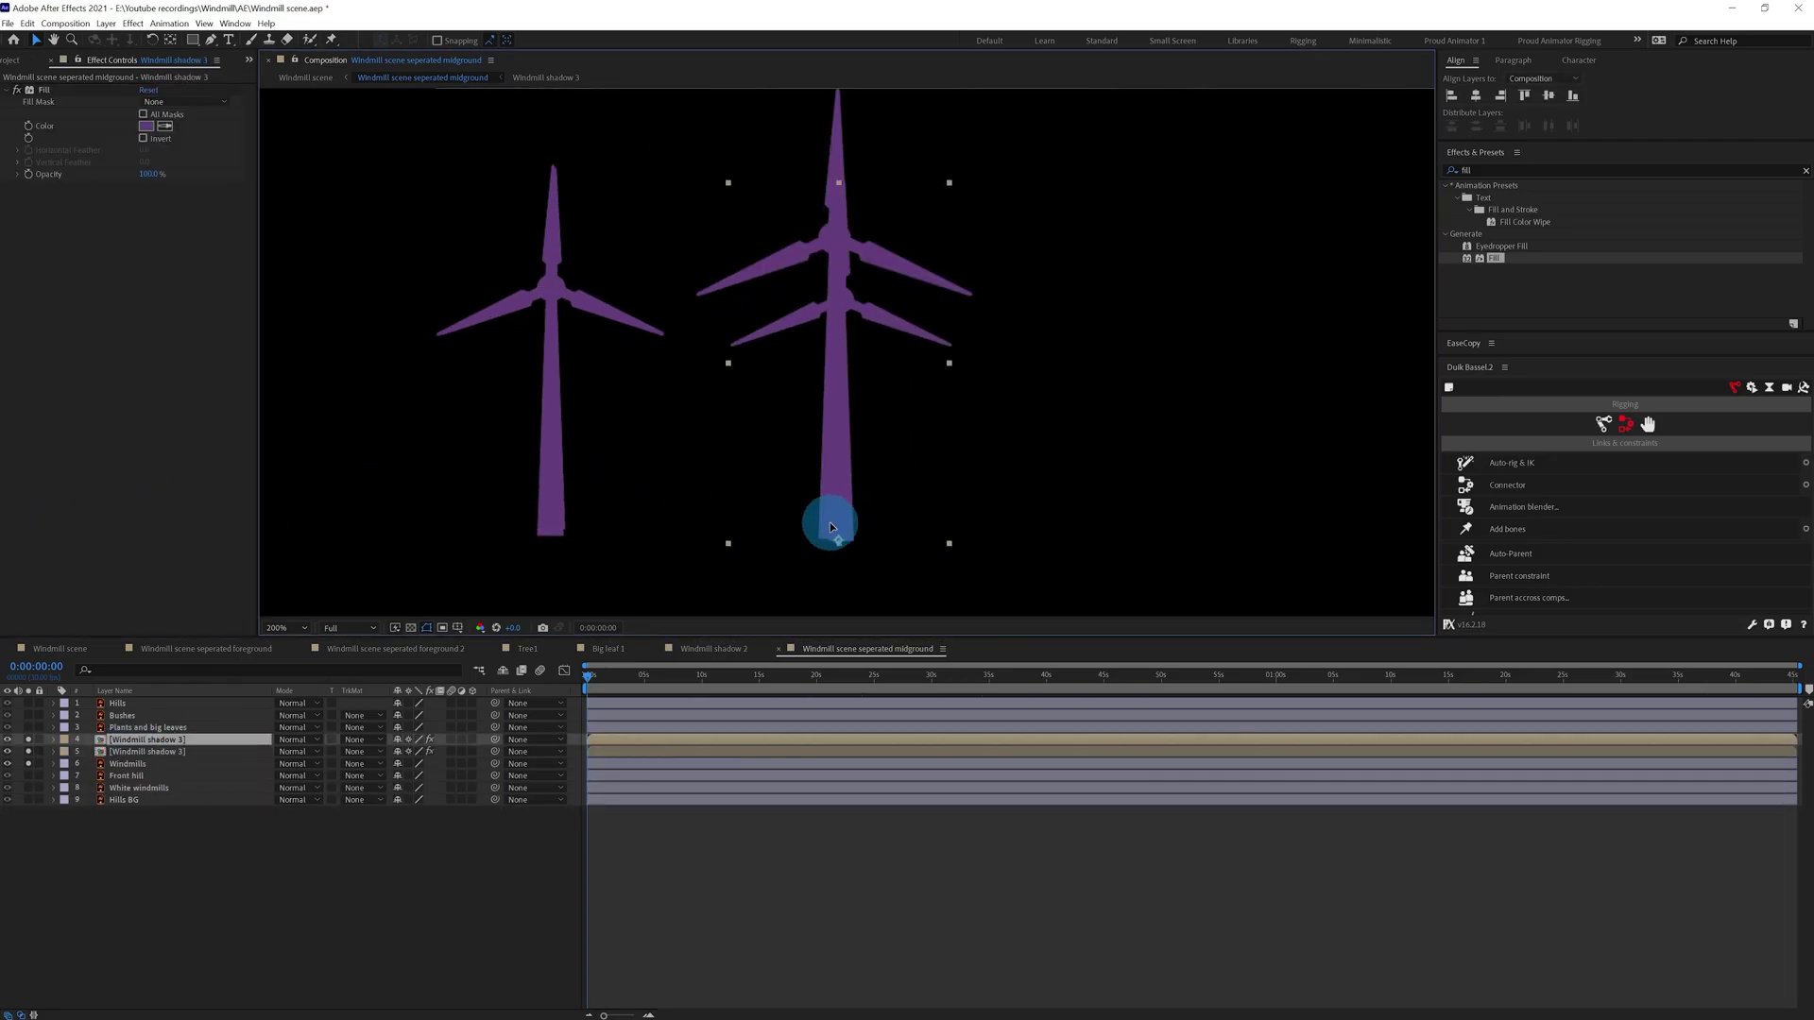
pyautogui.click(697, 857)
pyautogui.click(170, 739)
pyautogui.moveTo(834, 429); pyautogui.dragTo(757, 439)
pyautogui.moveTo(761, 445); pyautogui.dragTo(709, 490)
pyautogui.moveTo(709, 239); pyautogui.dragTo(715, 154)
pyautogui.hotkey('ctrl', 'z')
pyautogui.moveTo(709, 237); pyautogui.dragTo(713, 150)
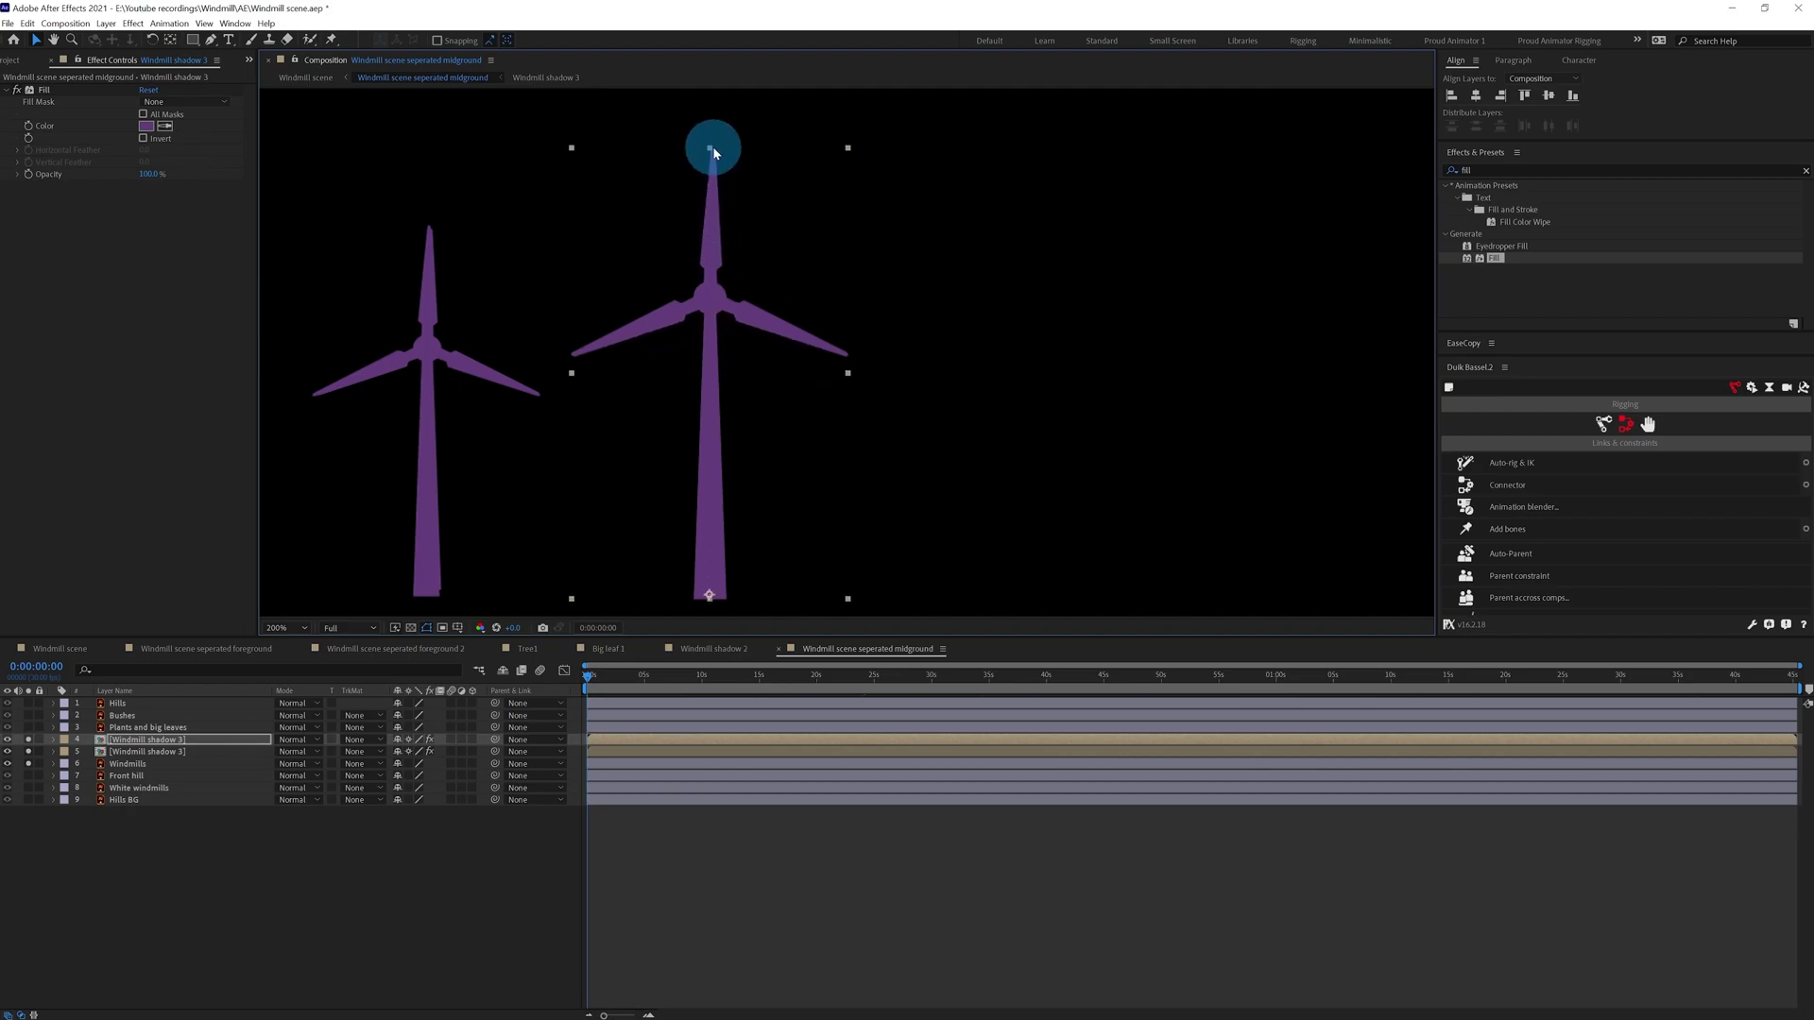
# Duplicate the windmill precomp and fit the copy over the taller windmill of the other pair.
pyautogui.scroll(-1, 735, 210)
pyautogui.hotkey('ctrl', 'd')
pyautogui.scroll(5, 506, 384)
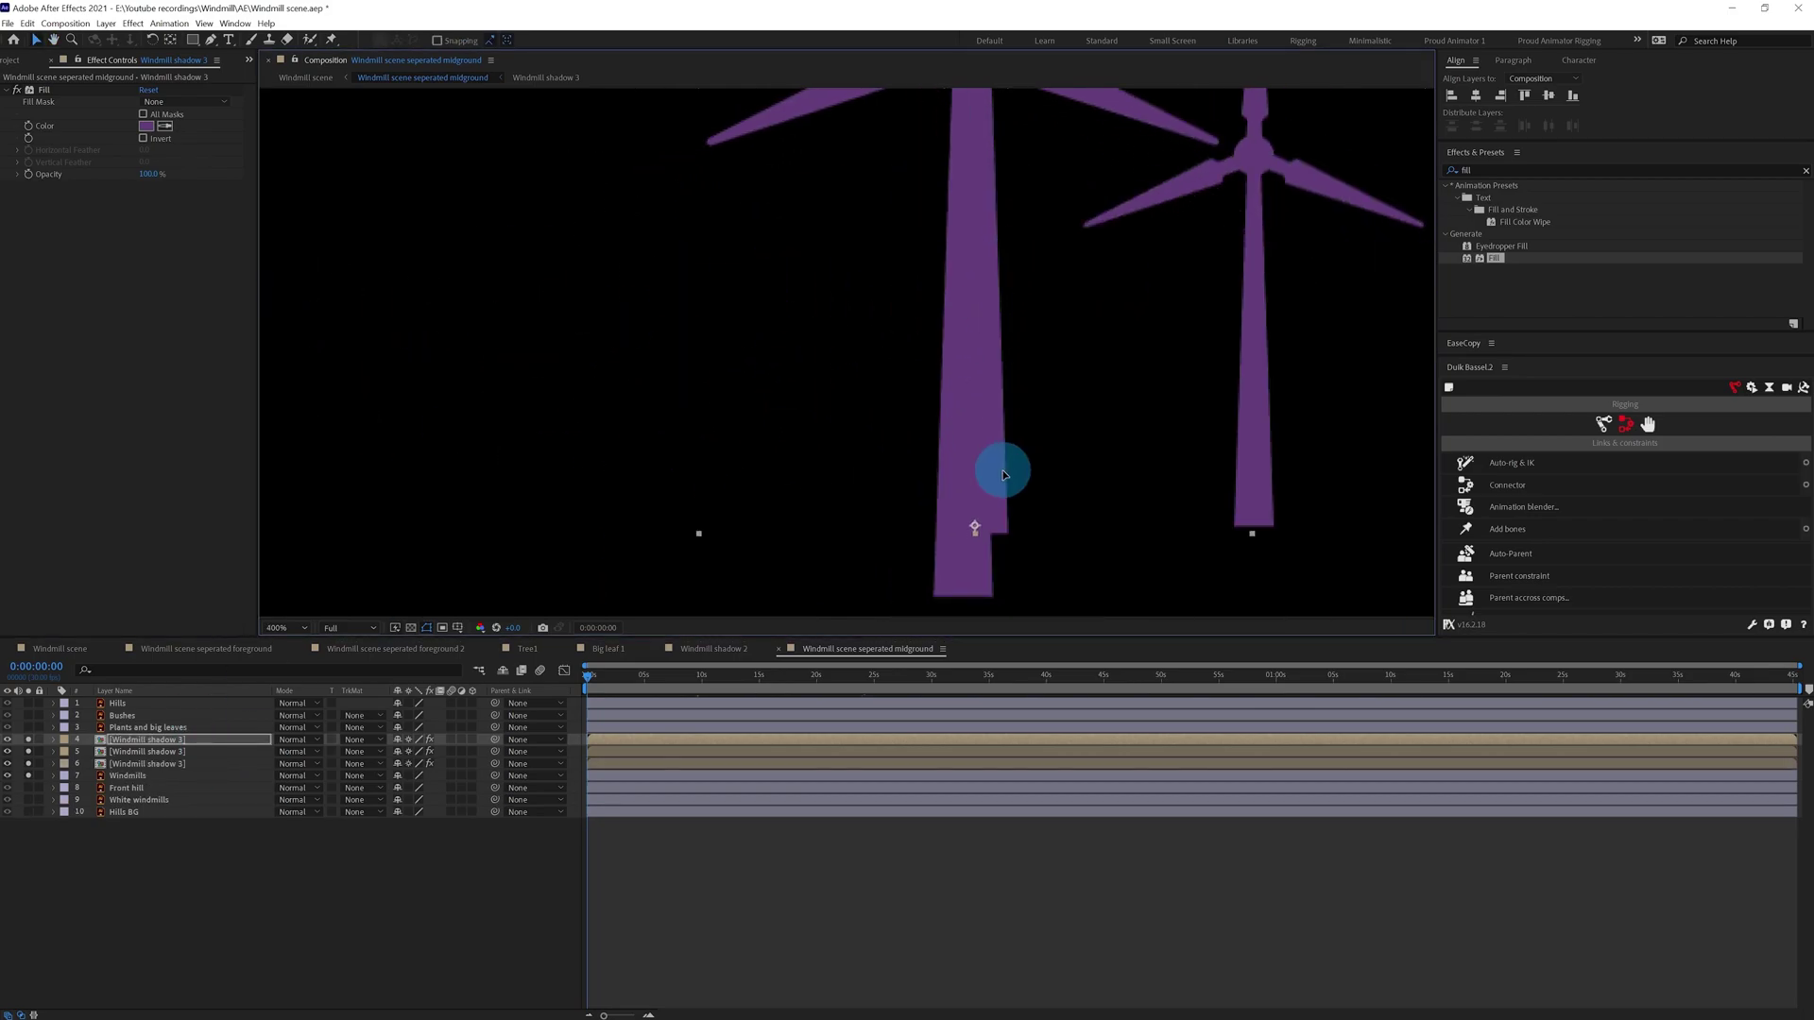
pyautogui.moveTo(996, 515); pyautogui.dragTo(995, 518)
pyautogui.scroll(-2, 995, 518)
pyautogui.scroll(1, 263, 151)
pyautogui.moveTo(764, 173); pyautogui.dragTo(777, 213)
# Duplicate the windmill precomp once more and scale the copy down over the rightmost small windmill.
pyautogui.click(144, 741)
pyautogui.hotkey('ctrl', 'd')
pyautogui.moveTo(764, 535); pyautogui.dragTo(554, 389)
pyautogui.moveTo(555, 389); pyautogui.dragTo(666, 433)
pyautogui.moveTo(669, 106); pyautogui.dragTo(696, 247)
# Offset the four midground windmill layers in time so their blades spin out of sync.
pyautogui.click(189, 764)
pyautogui.moveTo(606, 767); pyautogui.dragTo(692, 752)
pyautogui.press('=')
pyautogui.press('=')
pyautogui.moveTo(646, 740); pyautogui.dragTo(605, 762)
pyautogui.keyDown('shift'); pyautogui.click(732, 776); pyautogui.keyUp('shift')
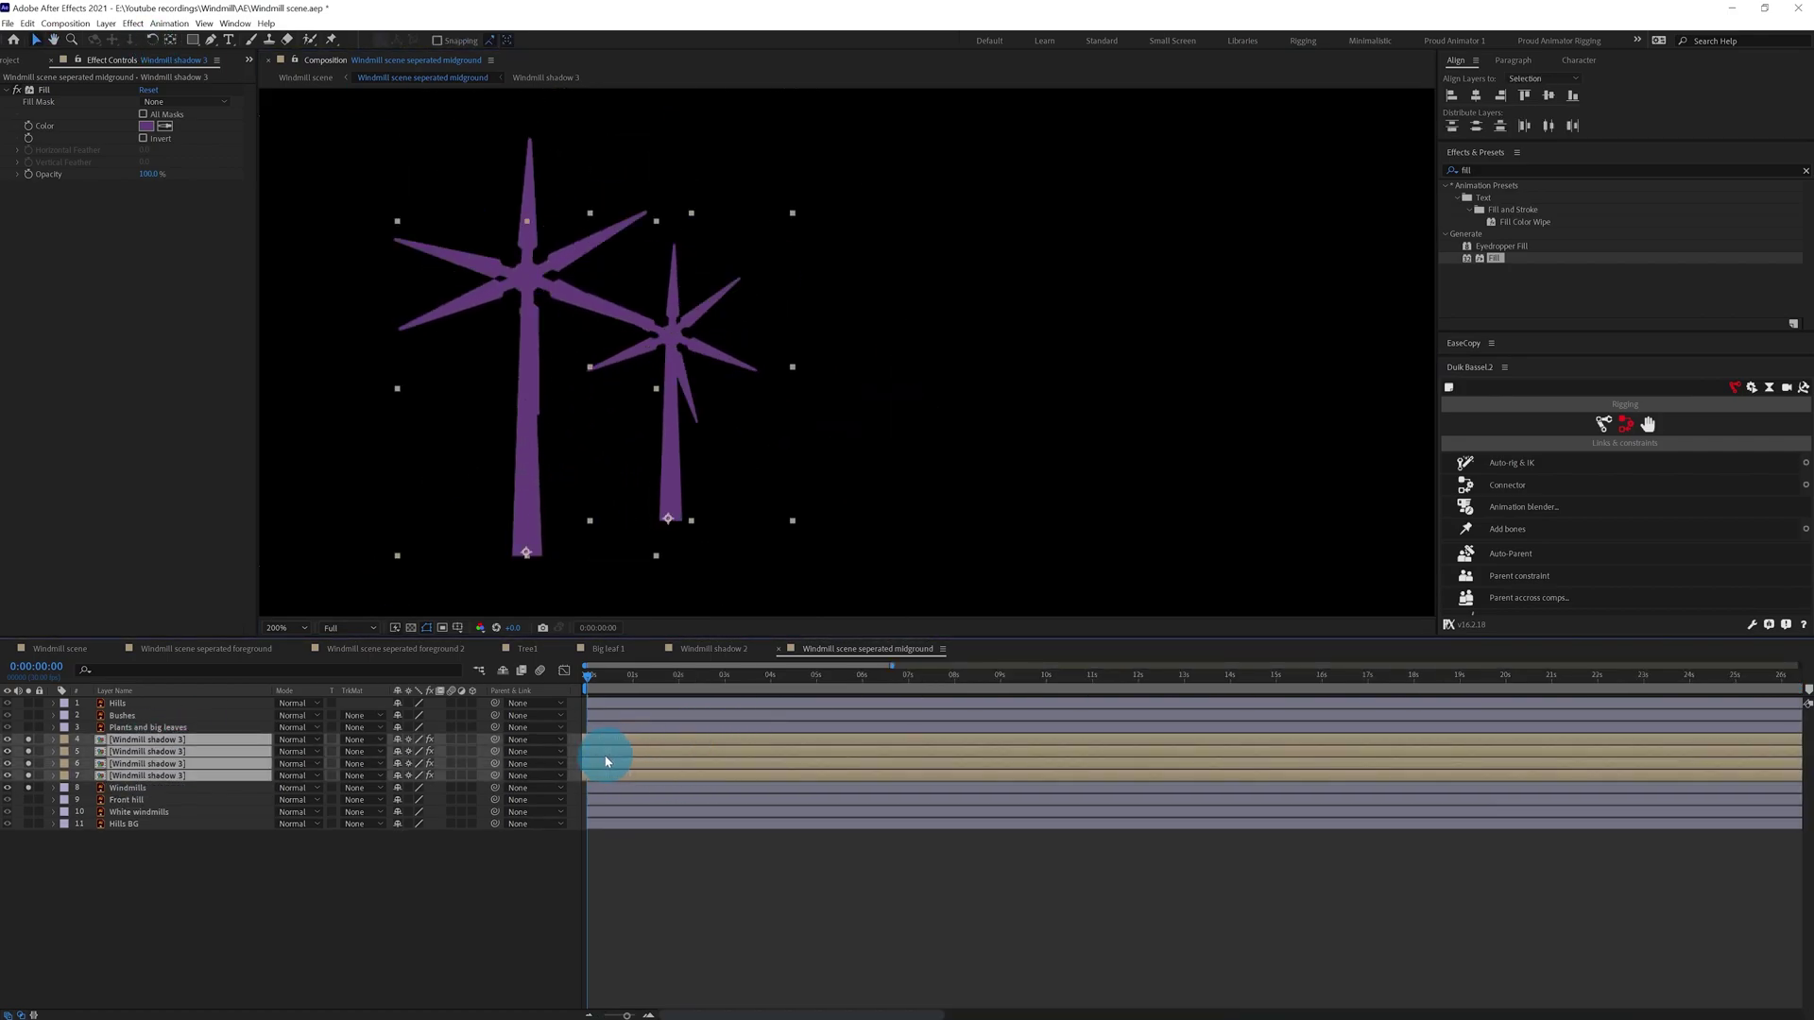
# Delete the original Windmills layer from the midground composition and end the isolation of the four new windmill layers.
pyautogui.click(610, 788)
pyautogui.press('Delete')
pyautogui.scroll(-2, 781, 434)
pyautogui.moveTo(29, 740); pyautogui.dragTo(29, 776)
# Isolate the White windmills layer in the midground composition.
pyautogui.click(142, 789)
pyautogui.scroll(1, 717, 448)
pyautogui.click(141, 801)
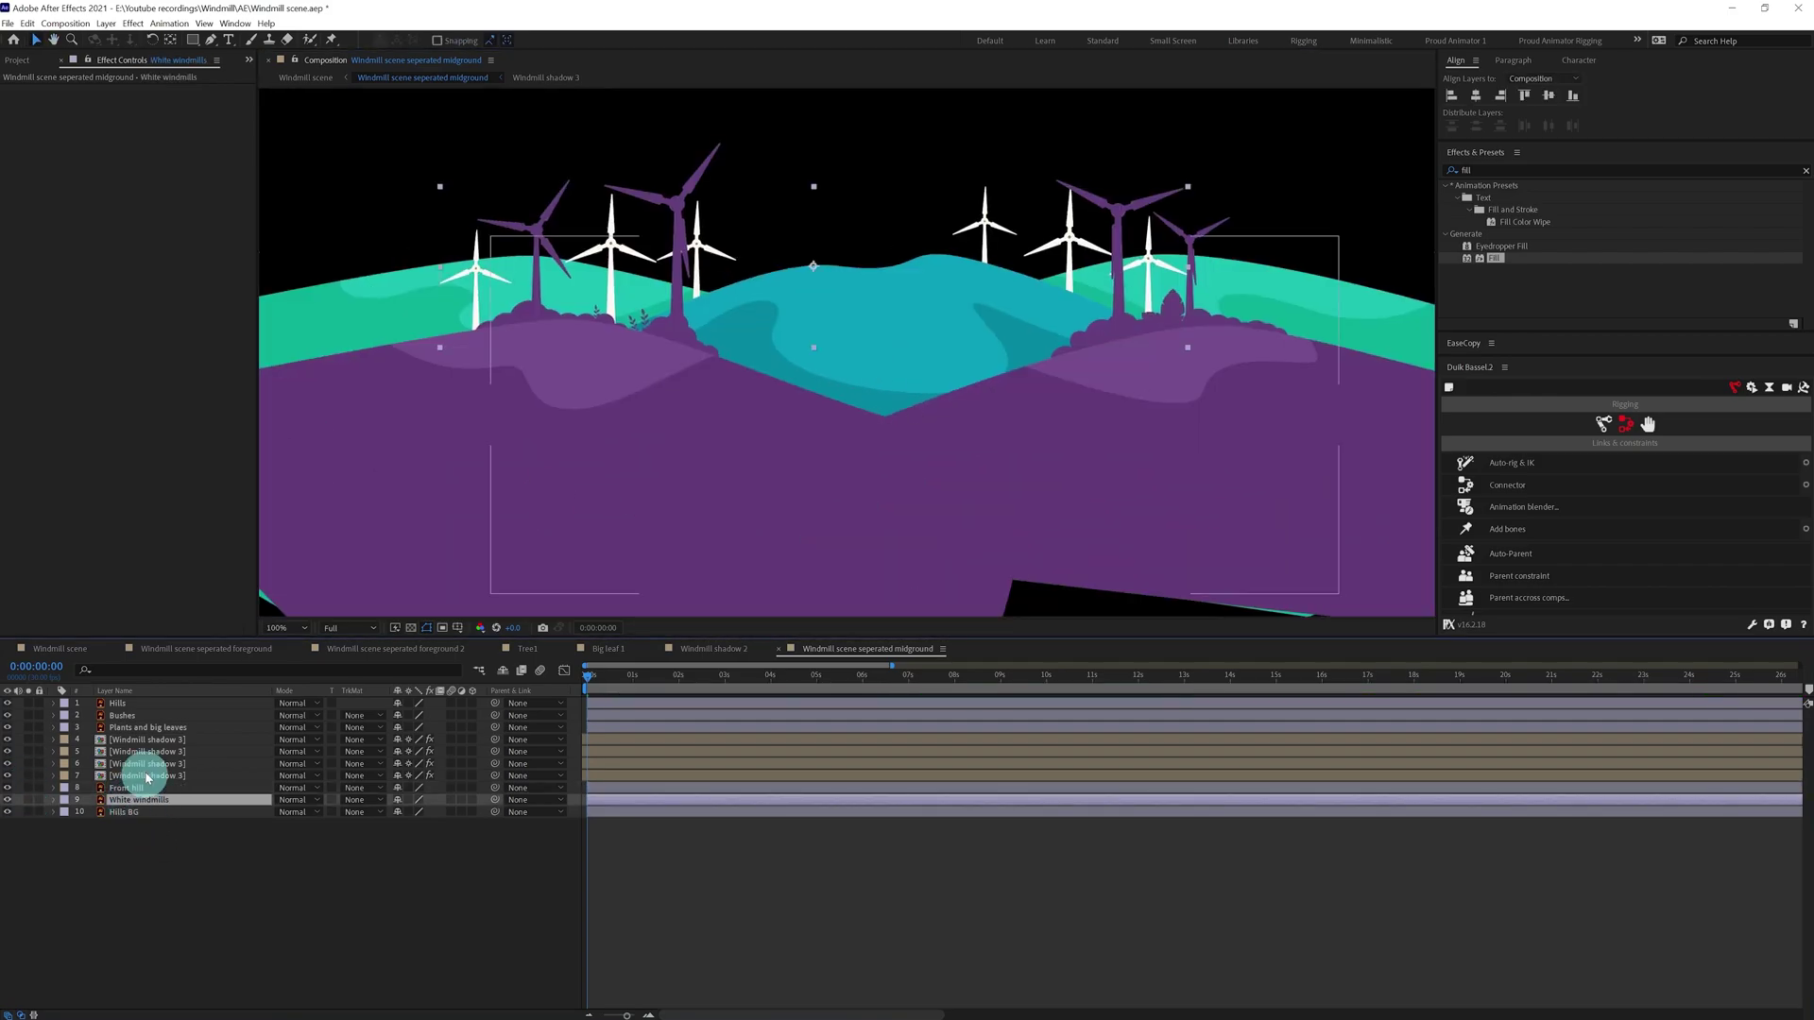
pyautogui.click(29, 801)
# Duplicate the Windmill shadow 3 precomp as White Windmill and add it to the midground composition above the White windmills layer.
pyautogui.click(18, 60)
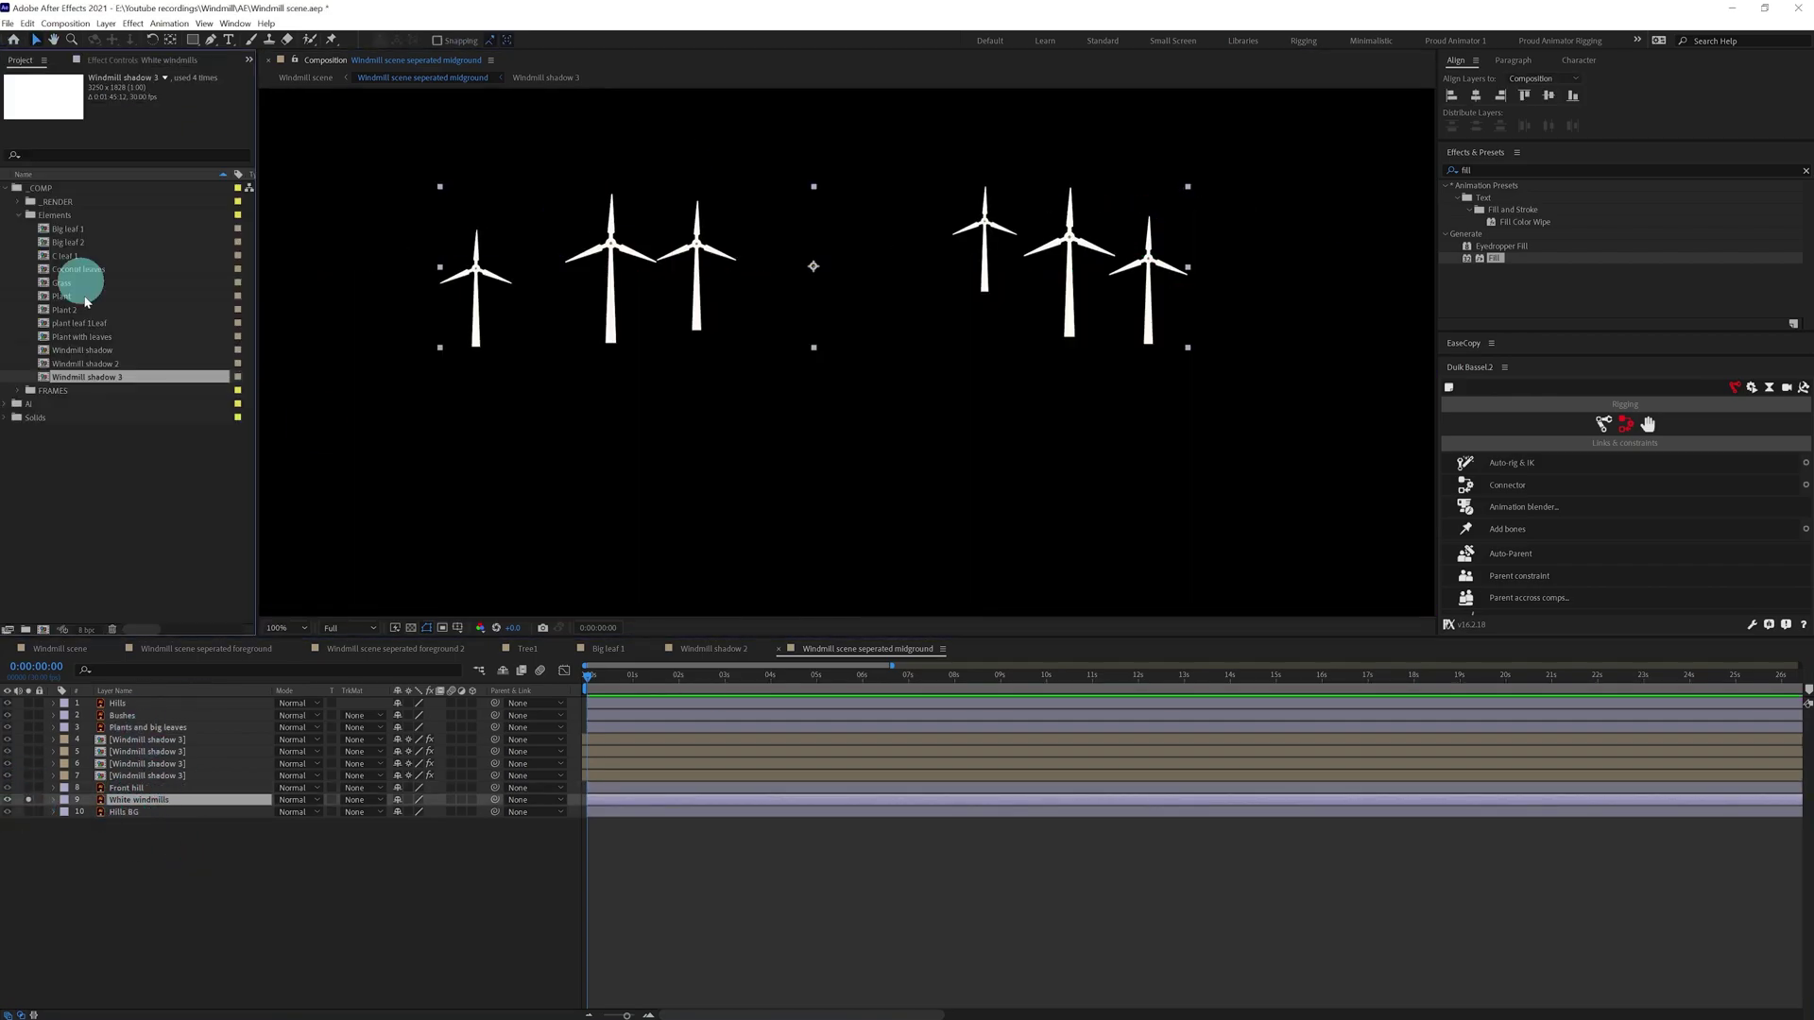
pyautogui.hotkey('ctrl', 'd')
pyautogui.press('Return')
pyautogui.moveTo(129, 349); pyautogui.dragTo(184, 795)
# Bring the new White Windmill near the white windmills and move its anchor point to the base of the tower.
pyautogui.scroll(-2, 849, 331)
pyautogui.moveTo(856, 300); pyautogui.dragTo(631, 276)
pyautogui.press('y')
pyautogui.scroll(2, 844, 353)
pyautogui.scroll(-1, 753, 368)
pyautogui.press('v')
# Scale down the White Windmill precomp and fit it over the leftmost white windmill.
pyautogui.scroll(1, 631, 276)
pyautogui.press('s')
pyautogui.moveTo(410, 813); pyautogui.dragTo(365, 816)
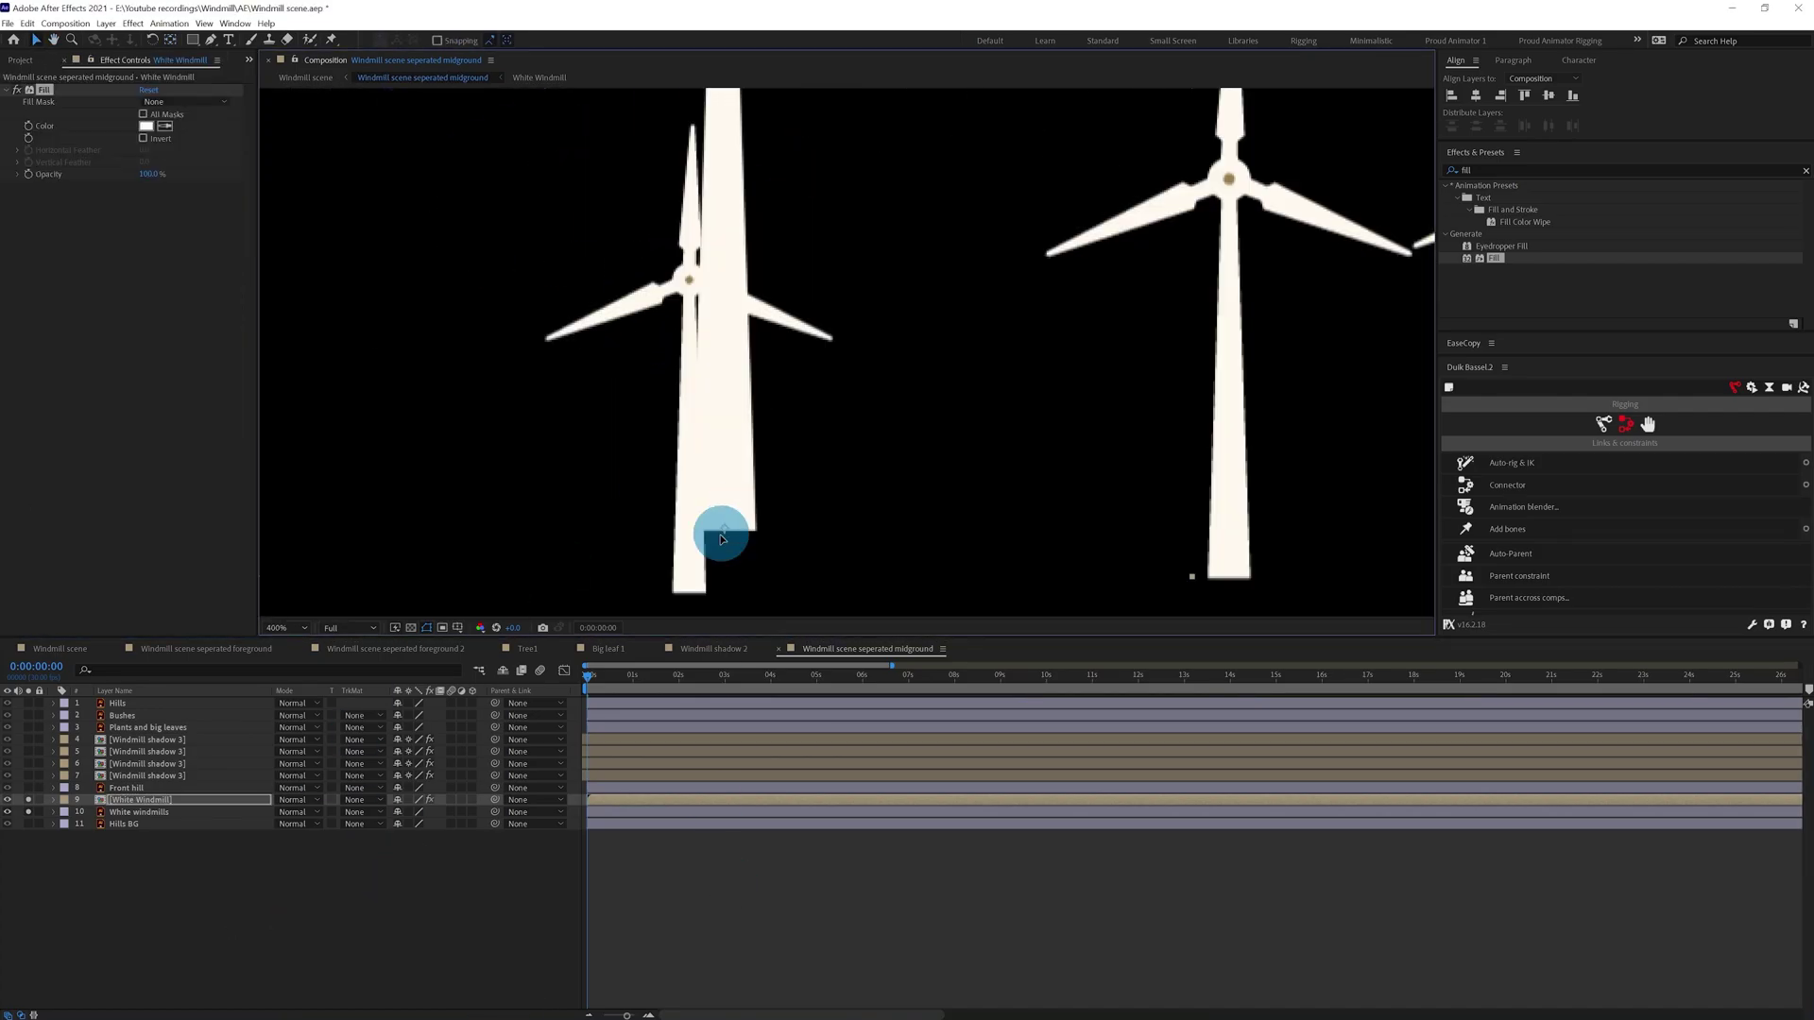
pyautogui.moveTo(727, 524); pyautogui.dragTo(693, 586)
pyautogui.scroll(-2, 693, 586)
pyautogui.moveTo(648, 113); pyautogui.dragTo(654, 264)
# Duplicate the White Windmill layer and move the copy over another of the static white windmills.
pyautogui.click(141, 800)
pyautogui.hotkey('ctrl', 'd')
pyautogui.scroll(1, 832, 401)
pyautogui.moveTo(832, 402); pyautogui.dragTo(850, 365)
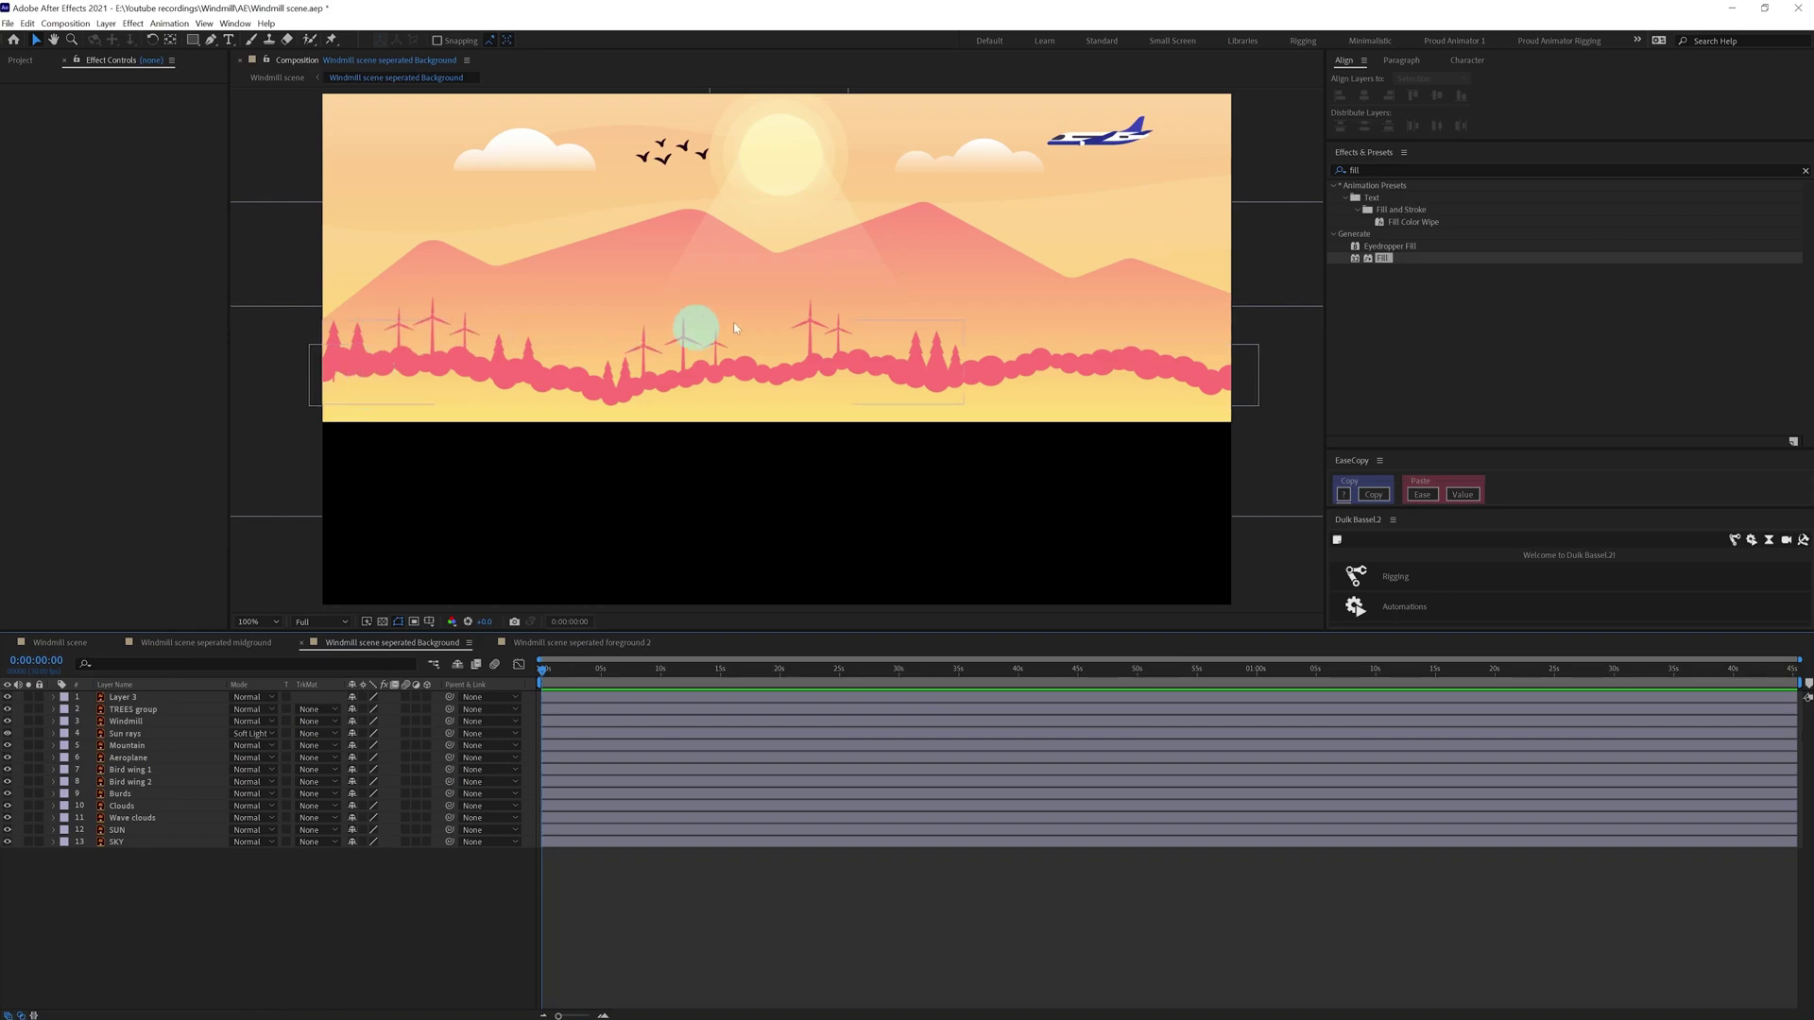
# Duplicate the White Windmill precomp as White Windmill 2 and add it to the background composition above the static Windmill layer.
pyautogui.click(126, 818)
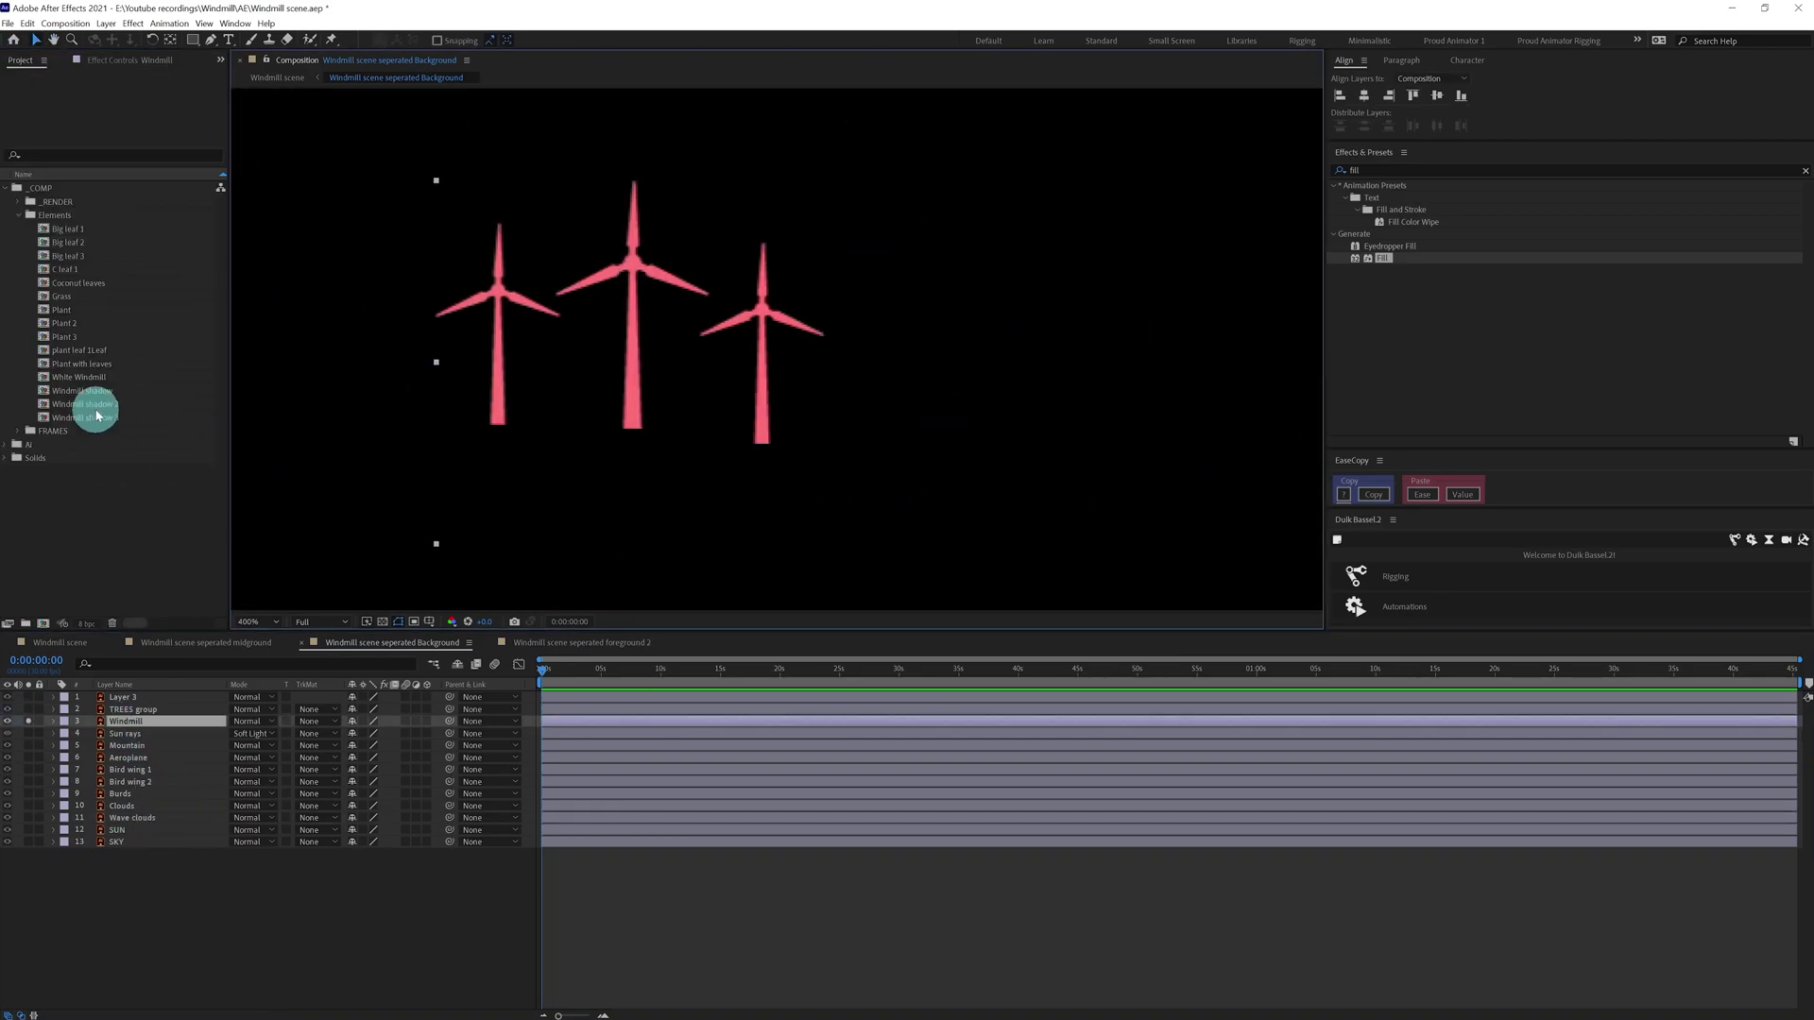
pyautogui.click(95, 379)
pyautogui.hotkey('ctrl', 'd')
pyautogui.moveTo(101, 390); pyautogui.dragTo(171, 716)
# Move the anchor point of the White Windmill 2 layer to the base of its tower.
pyautogui.press(',')
pyautogui.press(',')
pyautogui.press(',')
pyautogui.press(',')
pyautogui.press(',')
pyautogui.click(363, 722)
pyautogui.press('.')
pyautogui.press('.')
pyautogui.press('y')
pyautogui.click(707, 389)
pyautogui.click(143, 722)
pyautogui.moveTo(930, 353); pyautogui.dragTo(763, 354)
pyautogui.press('v')
# Scale down White Windmill 2 and fit it over the tall middle windmill of the first background group.
pyautogui.press('.')
pyautogui.press('.')
pyautogui.press('s')
pyautogui.moveTo(366, 733); pyautogui.dragTo(316, 733)
pyautogui.press('.')
pyautogui.moveTo(672, 133); pyautogui.dragTo(675, 193)
pyautogui.moveTo(670, 271); pyautogui.dragTo(624, 227)
pyautogui.moveTo(625, 142); pyautogui.dragTo(631, 173)
# Apply a Fill effect to White Windmill 2 using the pink sampled from the static background windmills.
pyautogui.doubleClick(1383, 258)
pyautogui.click(132, 125)
pyautogui.click(388, 247)
pyautogui.click(755, 309)
pyautogui.click(409, 179)
# Duplicate the pink windmill three times, moving and scaling the copies over neighbouring static background windmills, starting with the leftmost.
pyautogui.hotkey('ctrl', 'd')
pyautogui.moveTo(625, 422); pyautogui.dragTo(490, 418)
pyautogui.moveTo(491, 167); pyautogui.dragTo(493, 219)
pyautogui.click(114, 723)
pyautogui.hotkey('ctrl', 'd')
pyautogui.moveTo(489, 383); pyautogui.dragTo(1038, 510)
pyautogui.hotkey('ctrl', 'd')
pyautogui.moveTo(1037, 510); pyautogui.dragTo(734, 388)
pyautogui.moveTo(742, 244); pyautogui.dragTo(743, 196)
# Duplicate the pink windmill twice more and fit the copies over the next static background windmills.
pyautogui.click(176, 725)
pyautogui.hotkey('ctrl', 'd')
pyautogui.moveTo(736, 349); pyautogui.dragTo(418, 406)
pyautogui.moveTo(419, 406); pyautogui.dragTo(708, 332)
pyautogui.hotkey('ctrl', 'd')
pyautogui.moveTo(714, 187); pyautogui.dragTo(720, 252)
# Duplicate the pink windmill twice and scale the copies to cover the larger and smaller windmills of the last background pair.
pyautogui.click(204, 721)
pyautogui.hotkey('ctrl', 'd')
pyautogui.moveTo(774, 389); pyautogui.dragTo(864, 361)
pyautogui.moveTo(864, 258); pyautogui.dragTo(864, 177)
pyautogui.click(140, 721)
pyautogui.hotkey('ctrl', 'd')
pyautogui.moveTo(863, 422); pyautogui.dragTo(977, 412)
pyautogui.moveTo(977, 166); pyautogui.dragTo(978, 231)
# Delete the static Windmill layer from the background and offset the pink windmill layers in time so they spin out of sync.
pyautogui.click(154, 843)
pyautogui.press('Delete')
pyautogui.click(154, 807)
pyautogui.moveTo(565, 783); pyautogui.dragTo(599, 783)
pyautogui.moveTo(560, 770); pyautogui.dragTo(677, 757)
pyautogui.moveTo(577, 745); pyautogui.dragTo(724, 745)
pyautogui.moveTo(574, 733); pyautogui.dragTo(797, 734)
pyautogui.moveTo(571, 722)
pyautogui.mouseDown()
pyautogui.moveTo(856, 719)
pyautogui.moveTo(576, 732)
pyautogui.mouseUp()
pyautogui.keyDown('shift'); pyautogui.click(841, 806); pyautogui.keyUp('shift')
pyautogui.click(661, 983)
# Preview the background windmills, end their isolation and return to the main Windmill scene composition.
pyautogui.scroll(-2, 889, 398)
pyautogui.press('space')
pyautogui.click(542, 669)
pyautogui.moveTo(28, 721); pyautogui.dragTo(28, 806)
pyautogui.click(60, 642)
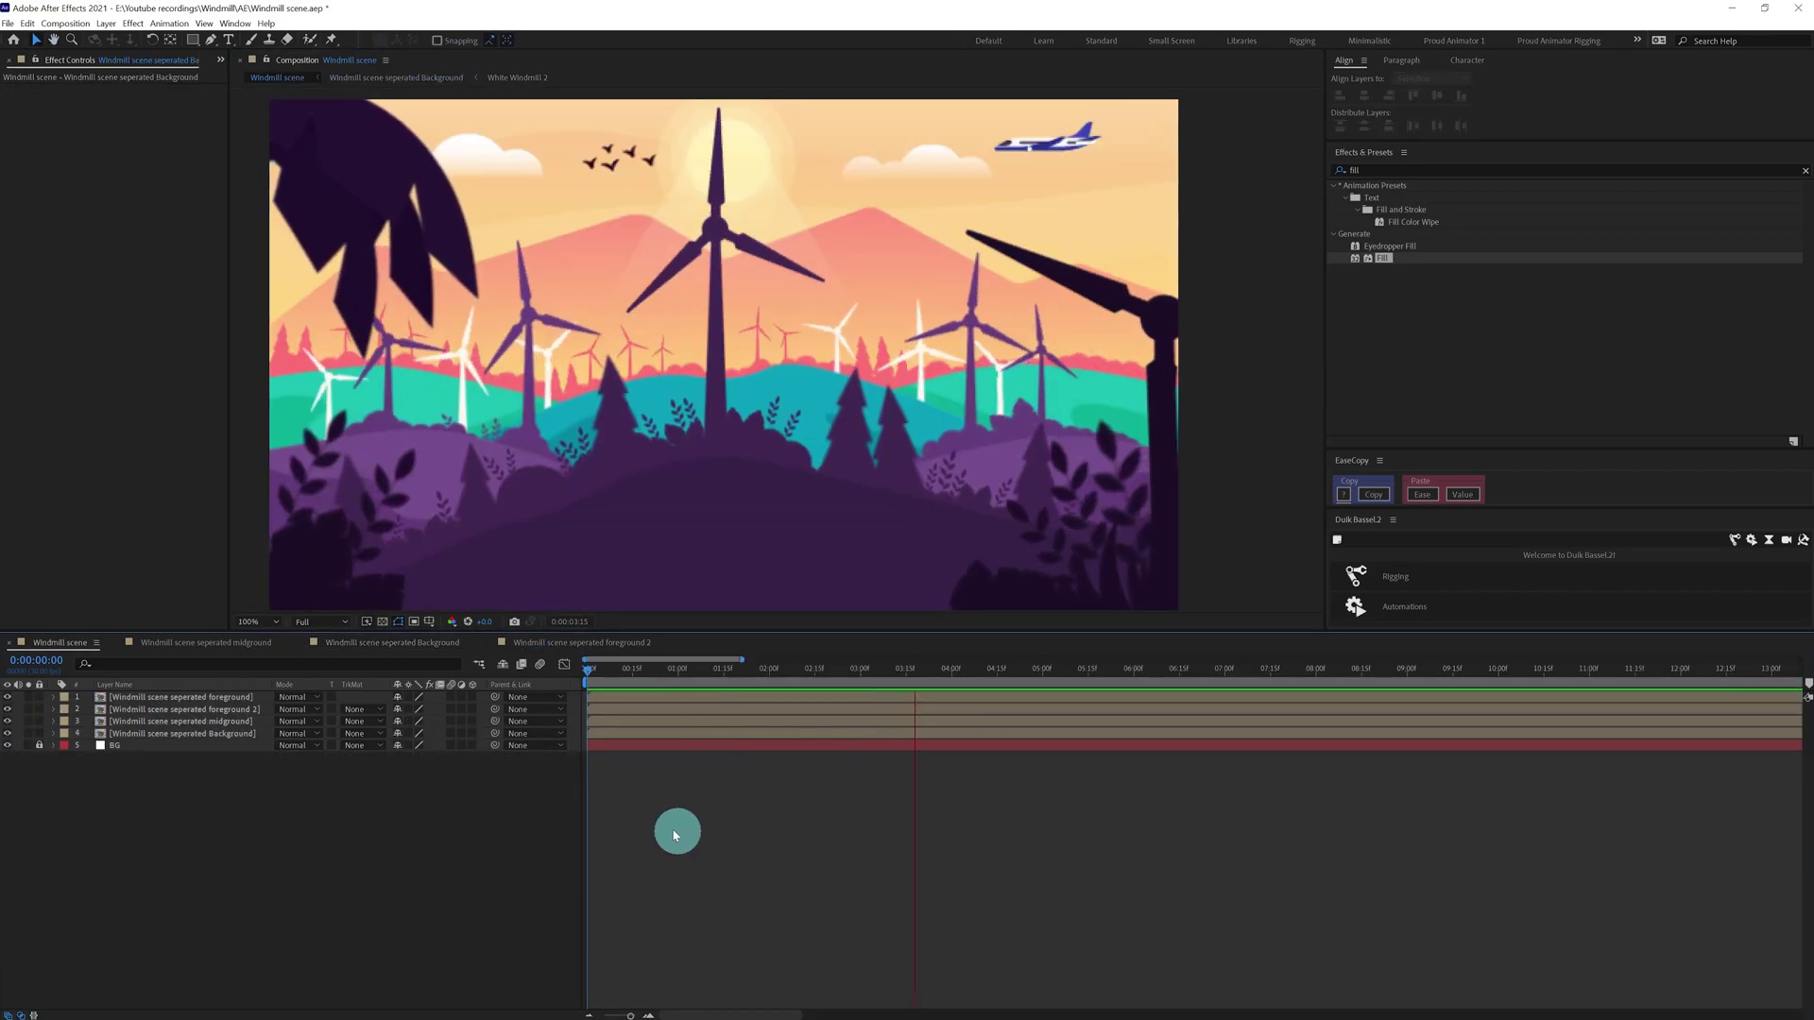
# Precompose the Bird wing 1 and Bird wing 2 layers of the background composition as Bird.
pyautogui.doubleClick(224, 733)
pyautogui.scroll(-2, 189, 832)
pyautogui.click(142, 943)
pyautogui.keyDown('shift'); pyautogui.click(142, 930); pyautogui.keyUp('shift')
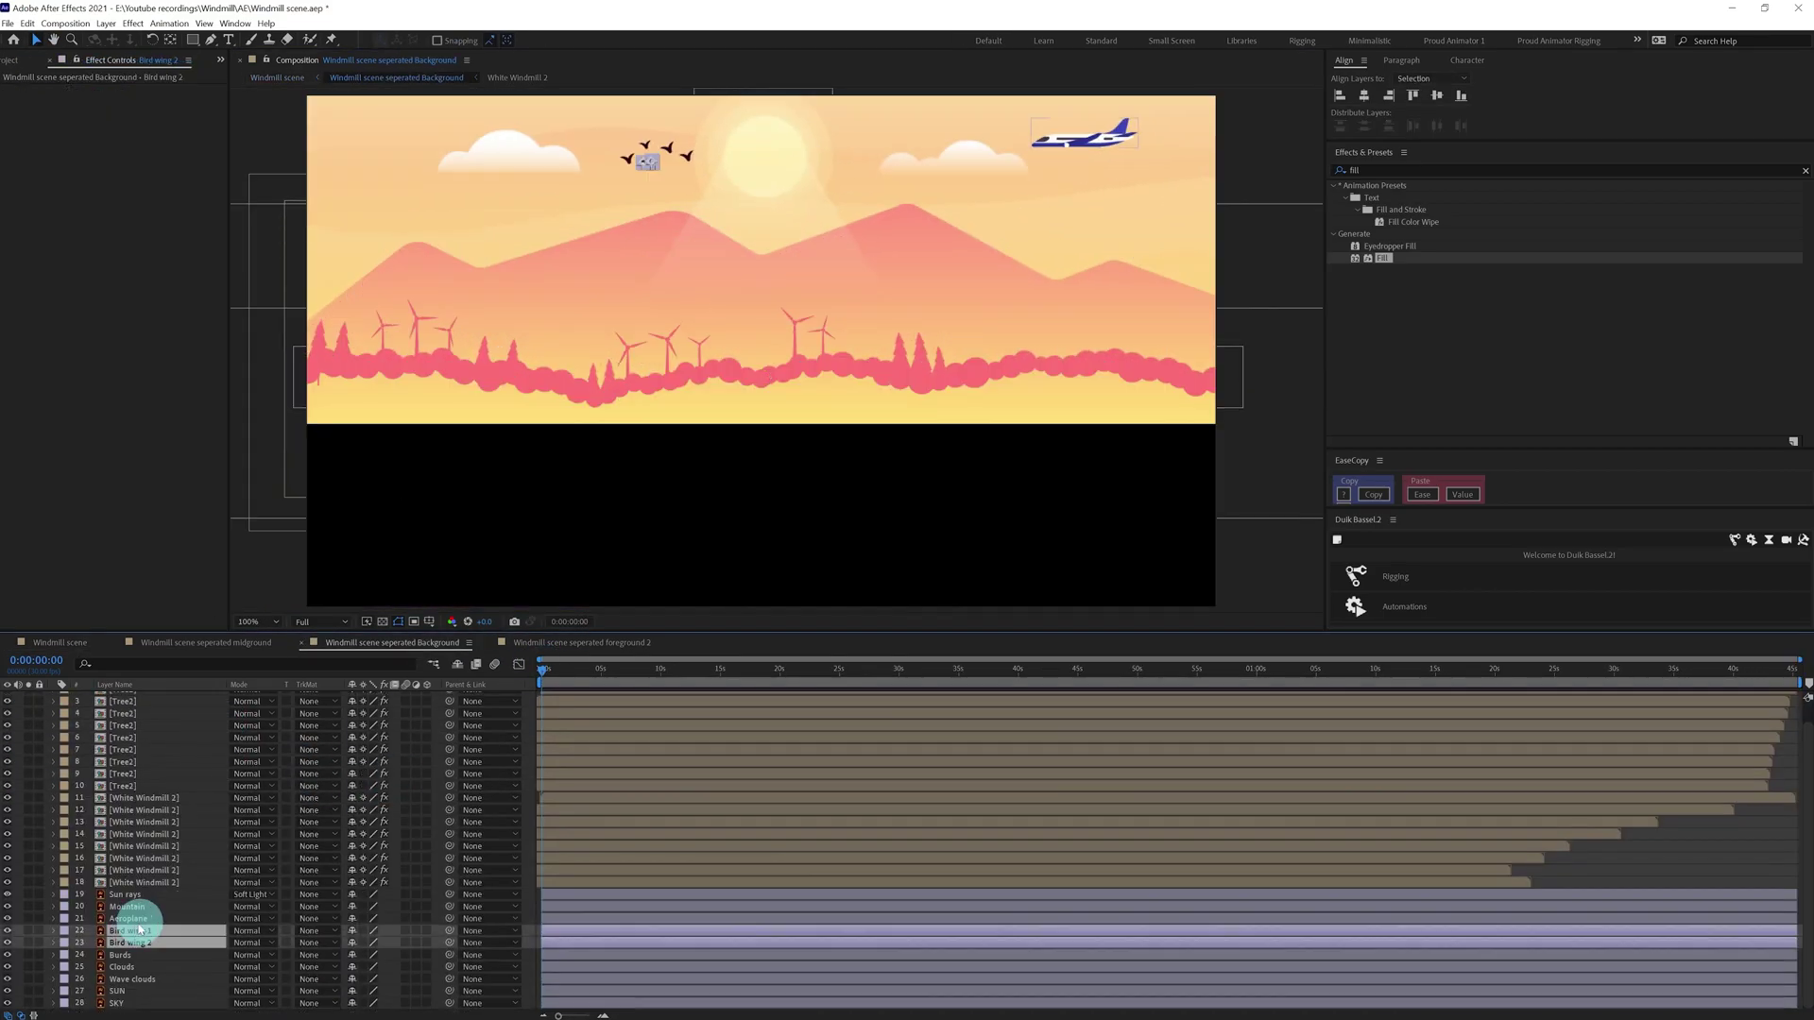
pyautogui.rightClick(130, 934)
pyautogui.click(142, 866)
pyautogui.write('Bird')
pyautogui.press('Return')
# In the Bird precomp, place four puppet pins along Bird wing 1 from the wing's base to its tip.
pyautogui.doubleClick(130, 943)
pyautogui.scroll(3, 673, 180)
pyautogui.scroll(1, 754, 323)
pyautogui.moveTo(510, 172); pyautogui.dragTo(815, 427)
pyautogui.click(152, 697)
pyautogui.press('space')
pyautogui.moveTo(687, 238); pyautogui.dragTo(570, 277)
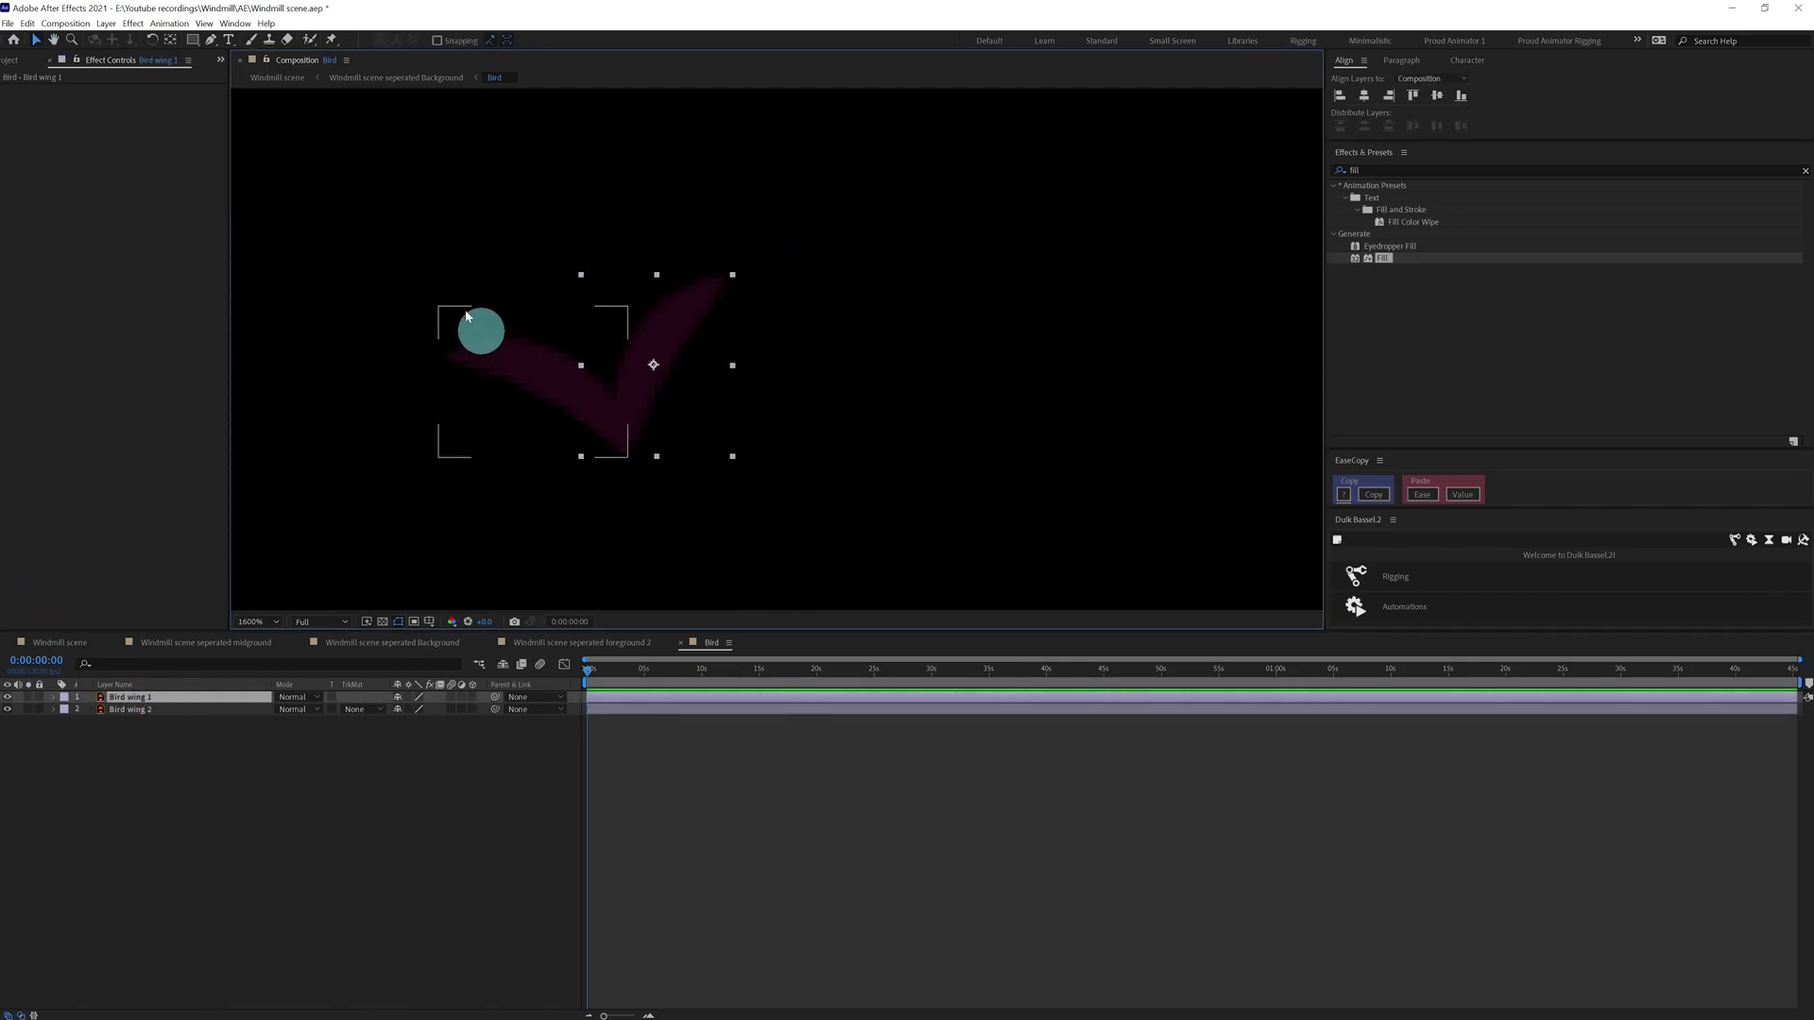
pyautogui.click(331, 40)
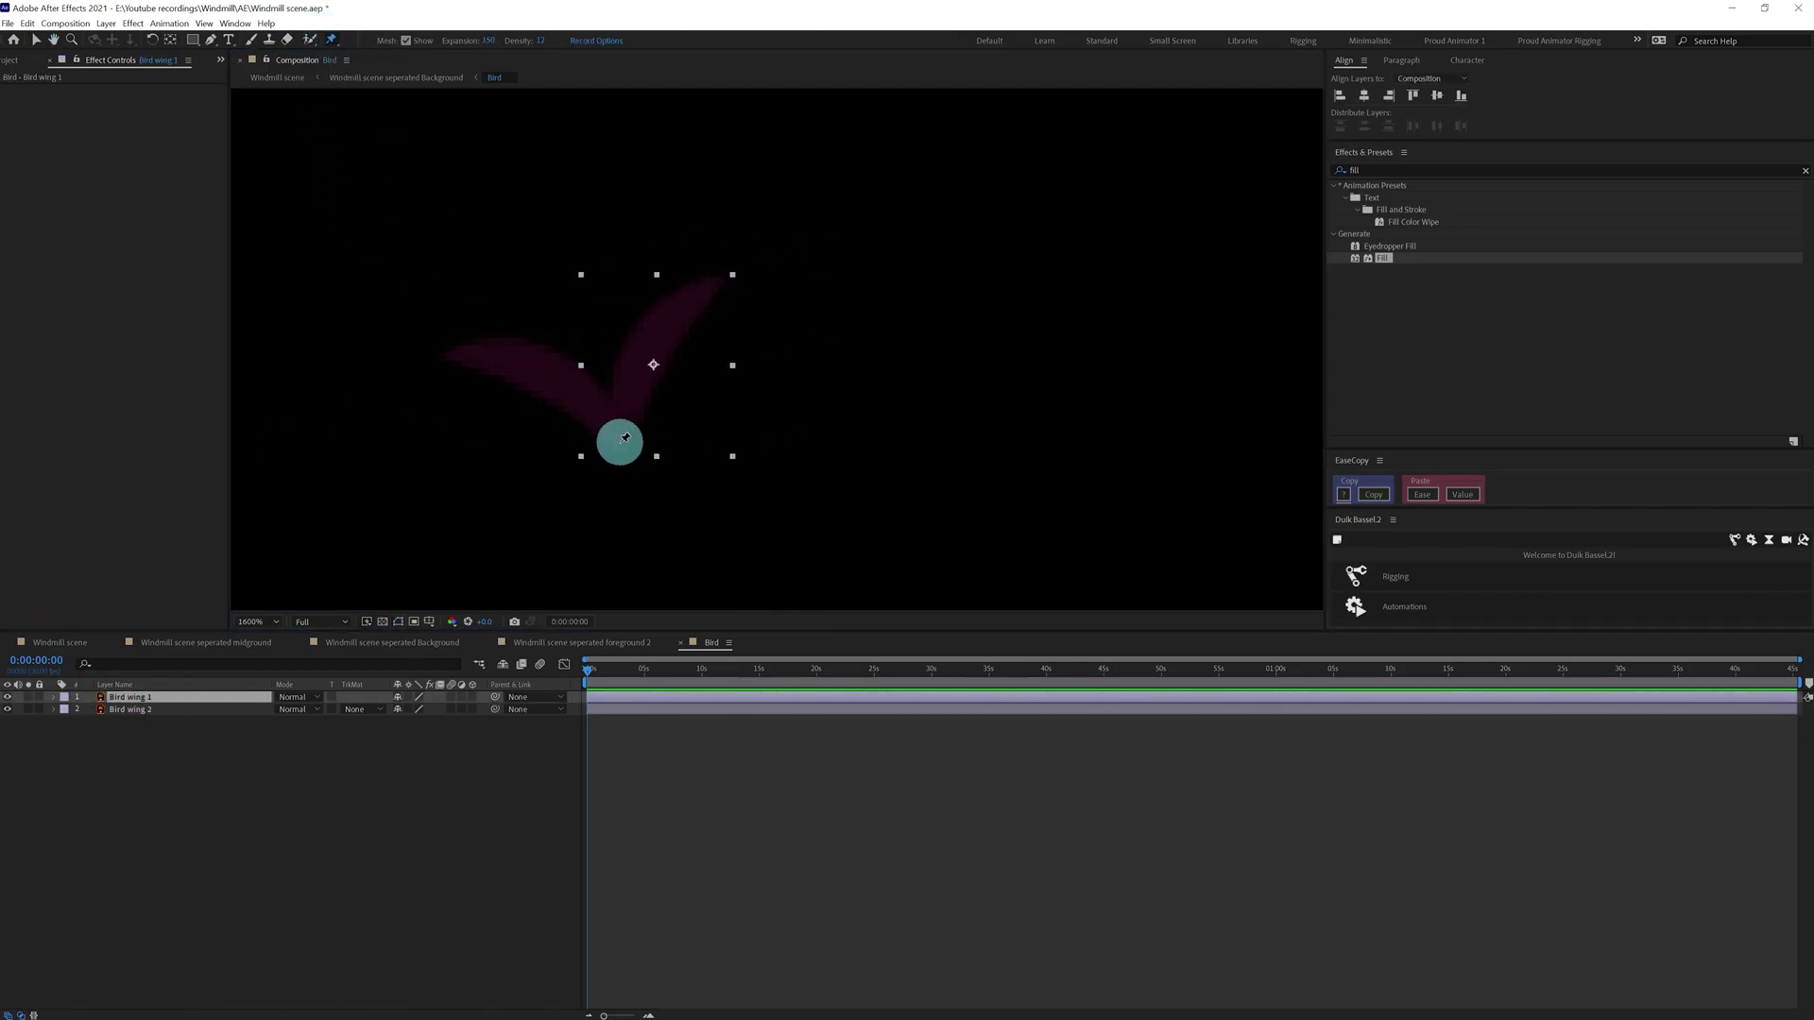
pyautogui.click(624, 441)
pyautogui.click(642, 365)
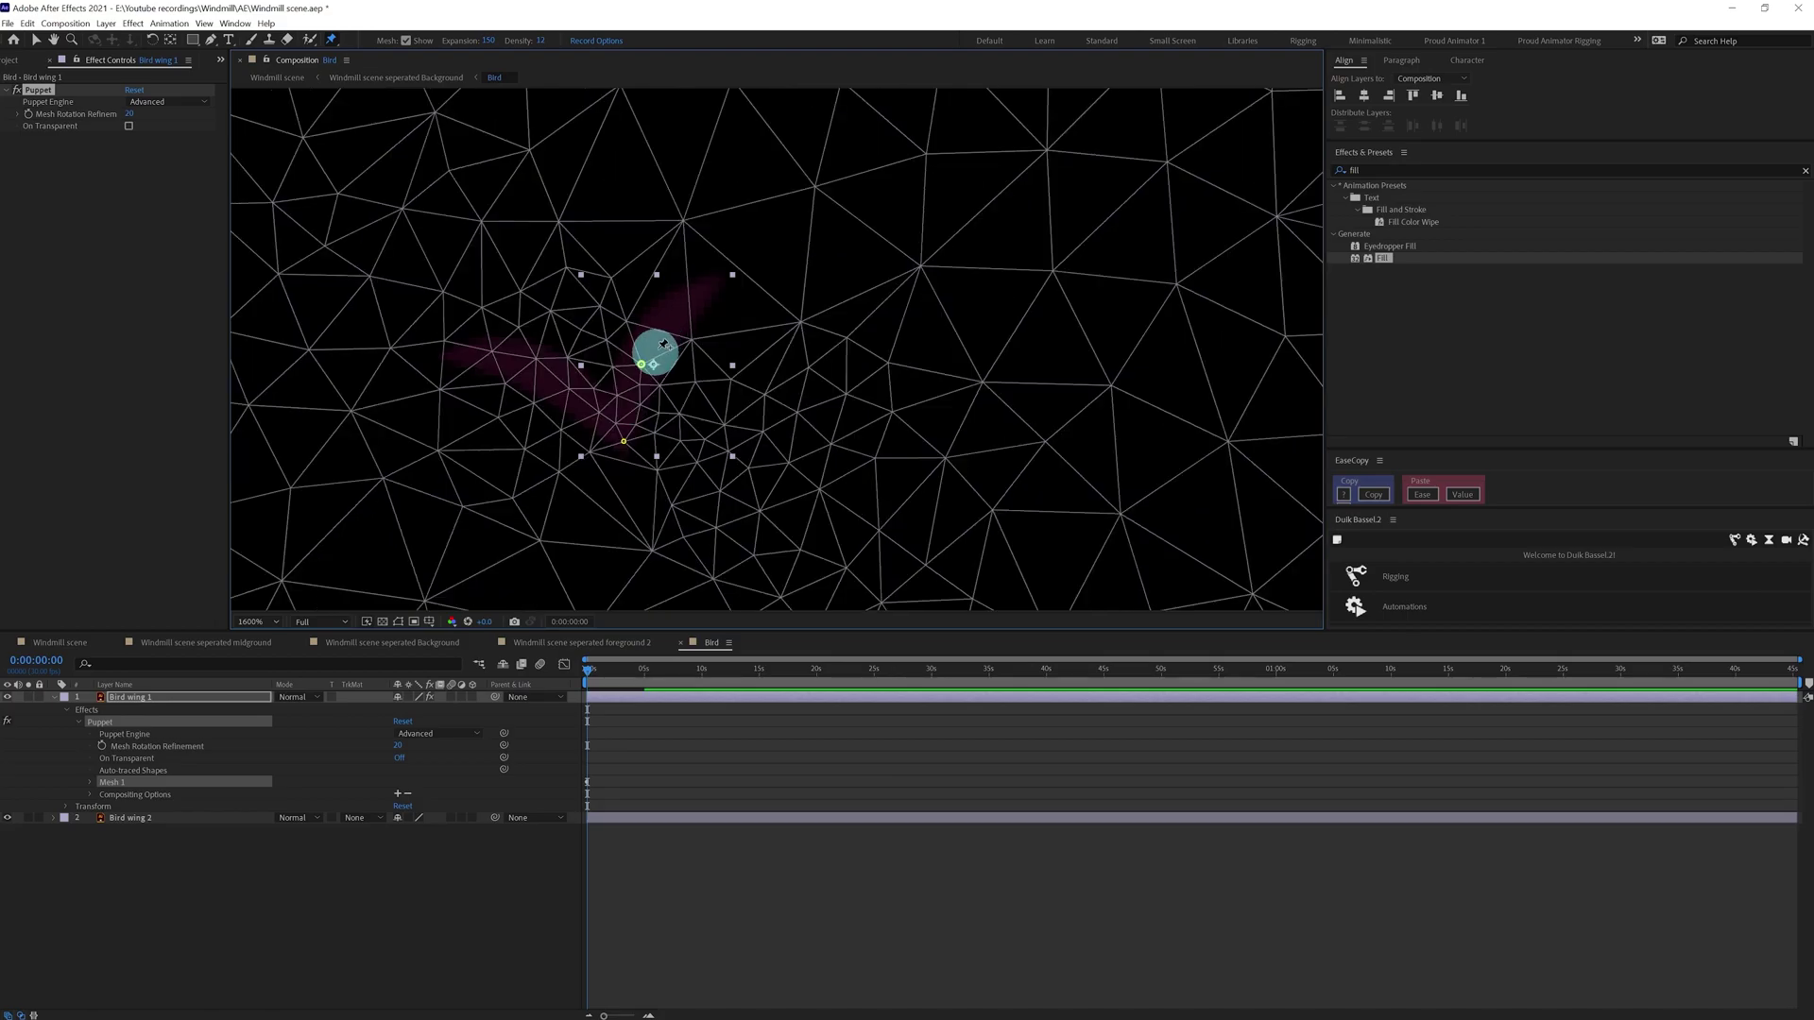
pyautogui.click(680, 314)
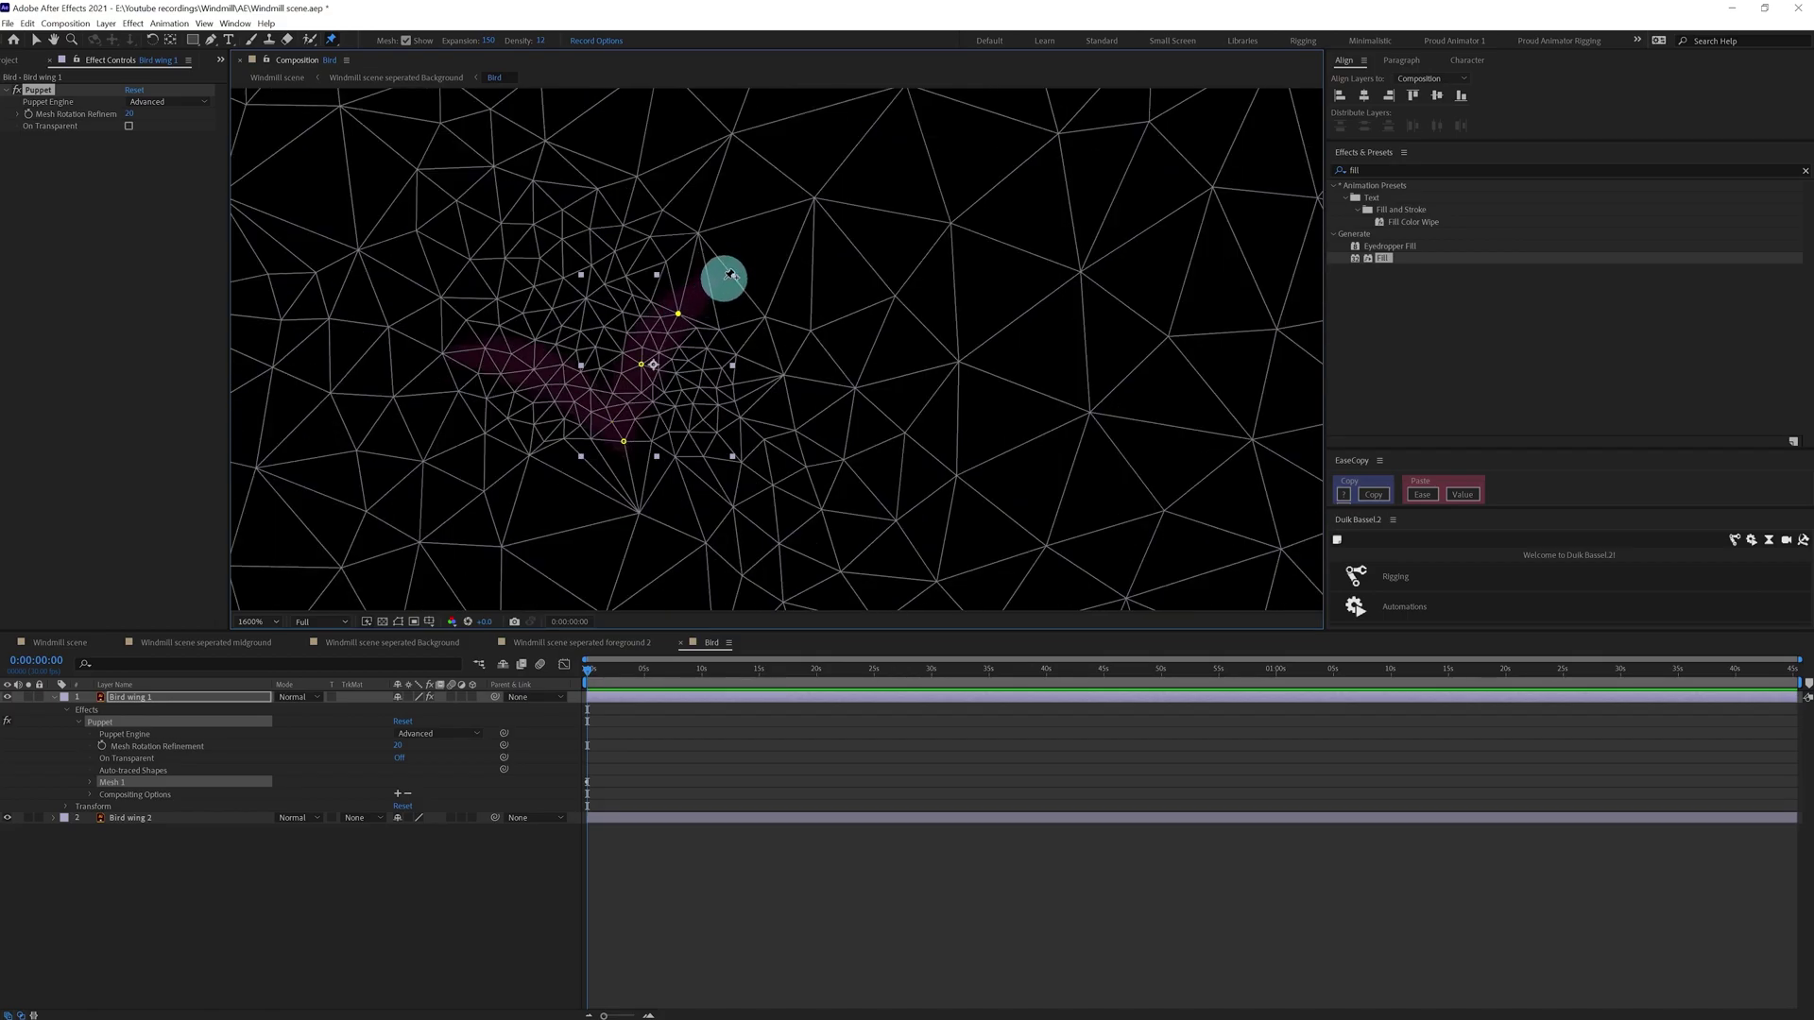
pyautogui.click(724, 280)
# Add Duik bones to the puppet pins of Bird wing 1.
pyautogui.click(101, 715)
pyautogui.click(100, 722)
pyautogui.click(1432, 459)
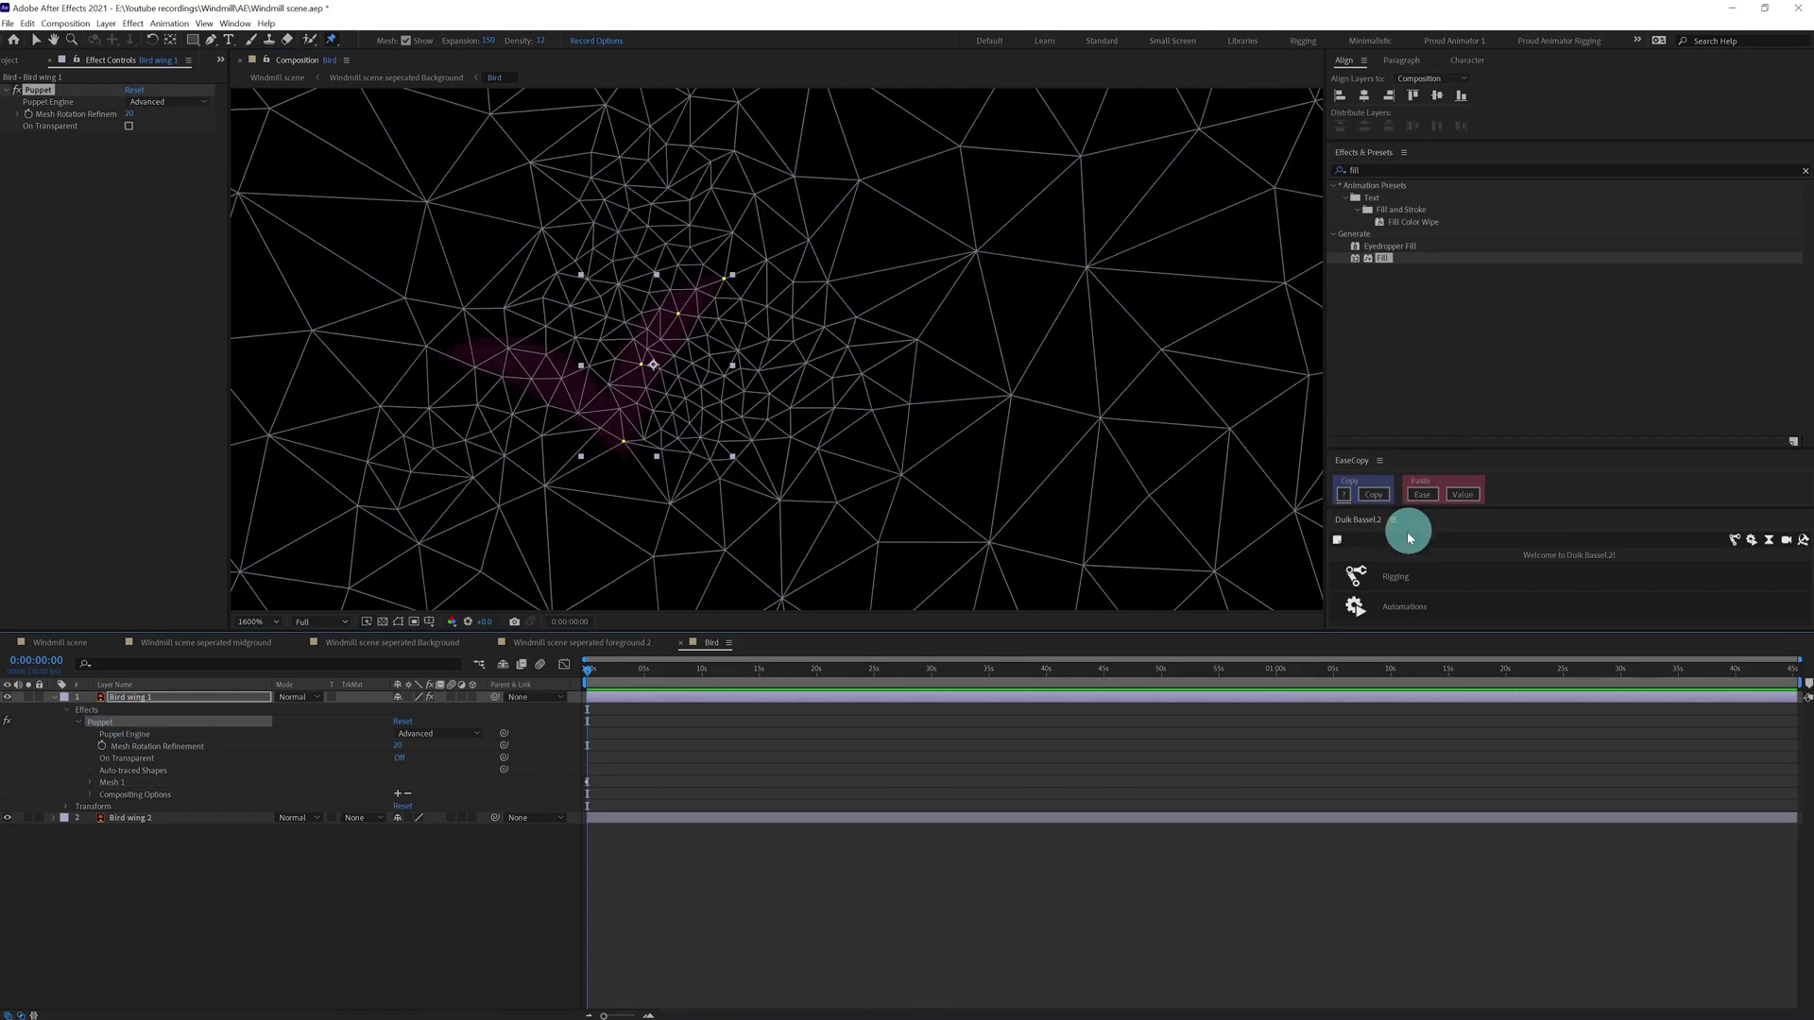
pyautogui.moveTo(1417, 508); pyautogui.dragTo(1416, 286)
pyautogui.click(1734, 320)
pyautogui.click(1569, 356)
pyautogui.click(1389, 460)
# Rename the four bone layers 1, 2, 3 and 4, numbered from the wing's base to its tip.
pyautogui.click(186, 770)
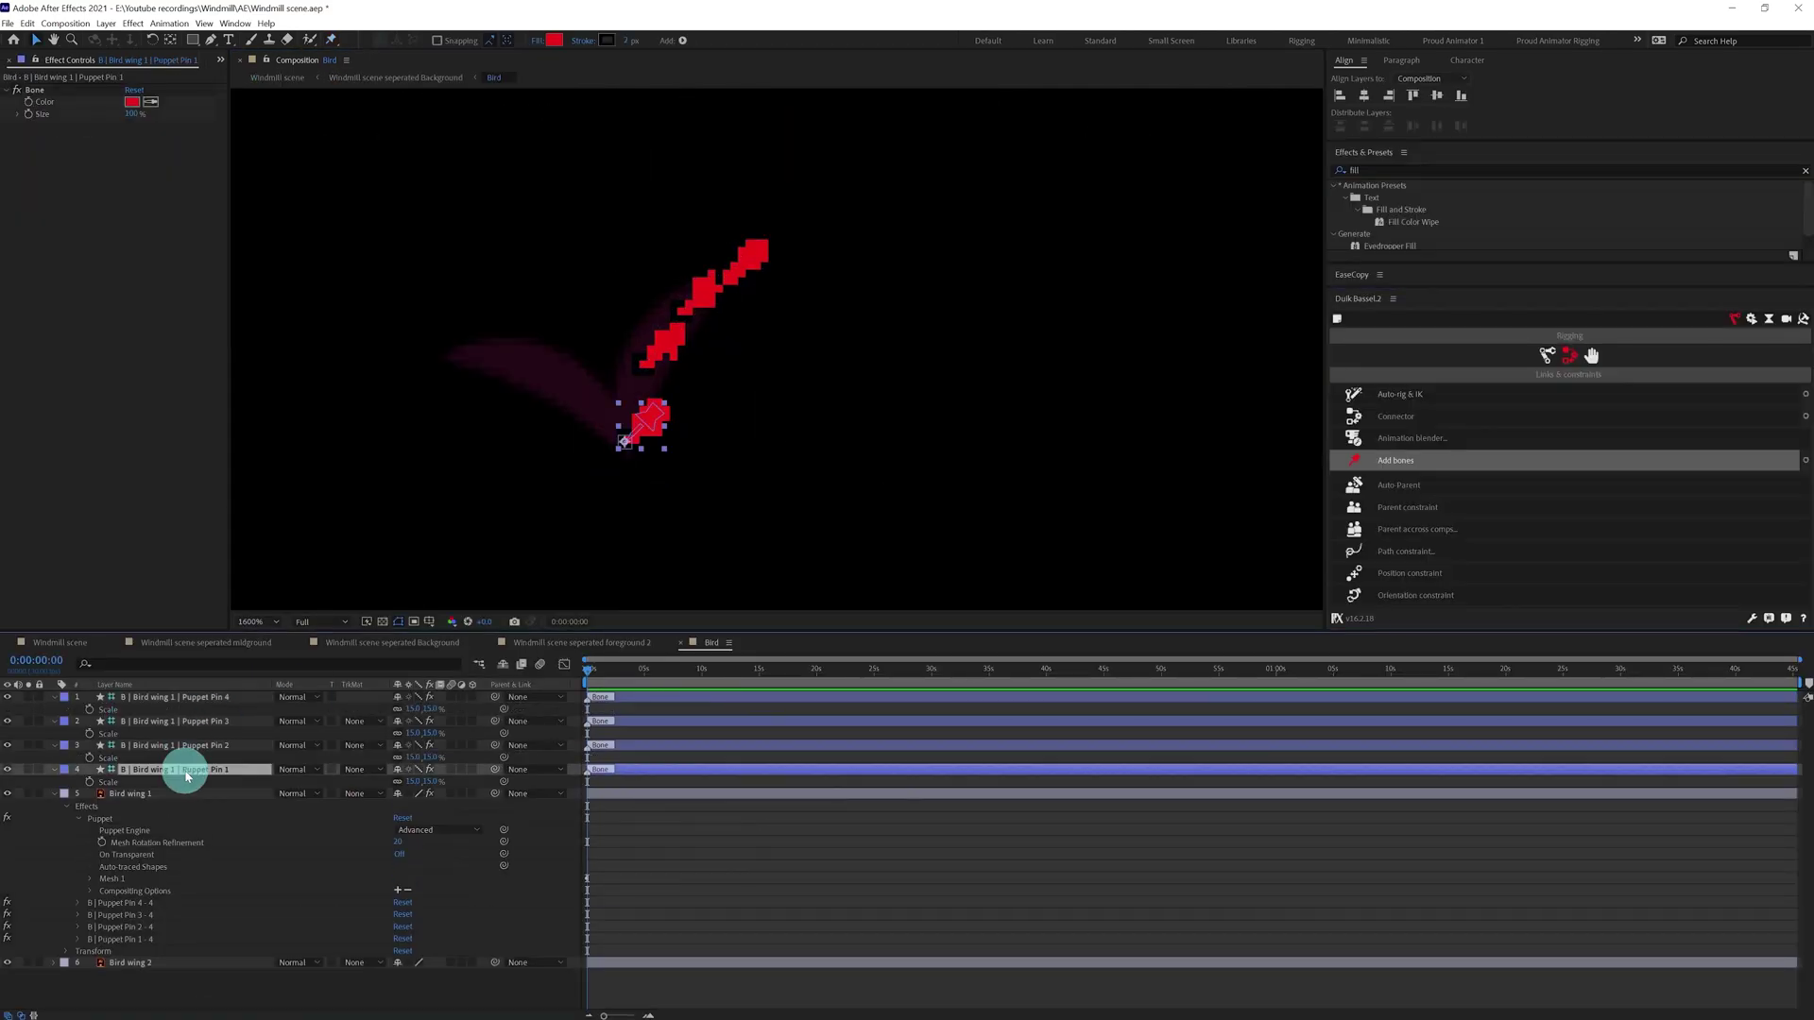
pyautogui.press('Return')
pyautogui.write('1')
pyautogui.press('Return')
pyautogui.hotkey('ctrl', 'Up')
pyautogui.press('Return')
pyautogui.write('2')
pyautogui.press('Return')
pyautogui.hotkey('ctrl', 'Up')
pyautogui.press('Return')
pyautogui.write('3')
pyautogui.press('Return')
pyautogui.hotkey('ctrl', 'Up')
pyautogui.press('Return')
pyautogui.write('4')
pyautogui.press('Return')
# Parent the bones in a chain, 4 to 3, 3 to 2 and 2 to 1, and collapse their scale properties.
pyautogui.moveTo(494, 700); pyautogui.dragTo(481, 771)
pyautogui.click(142, 761)
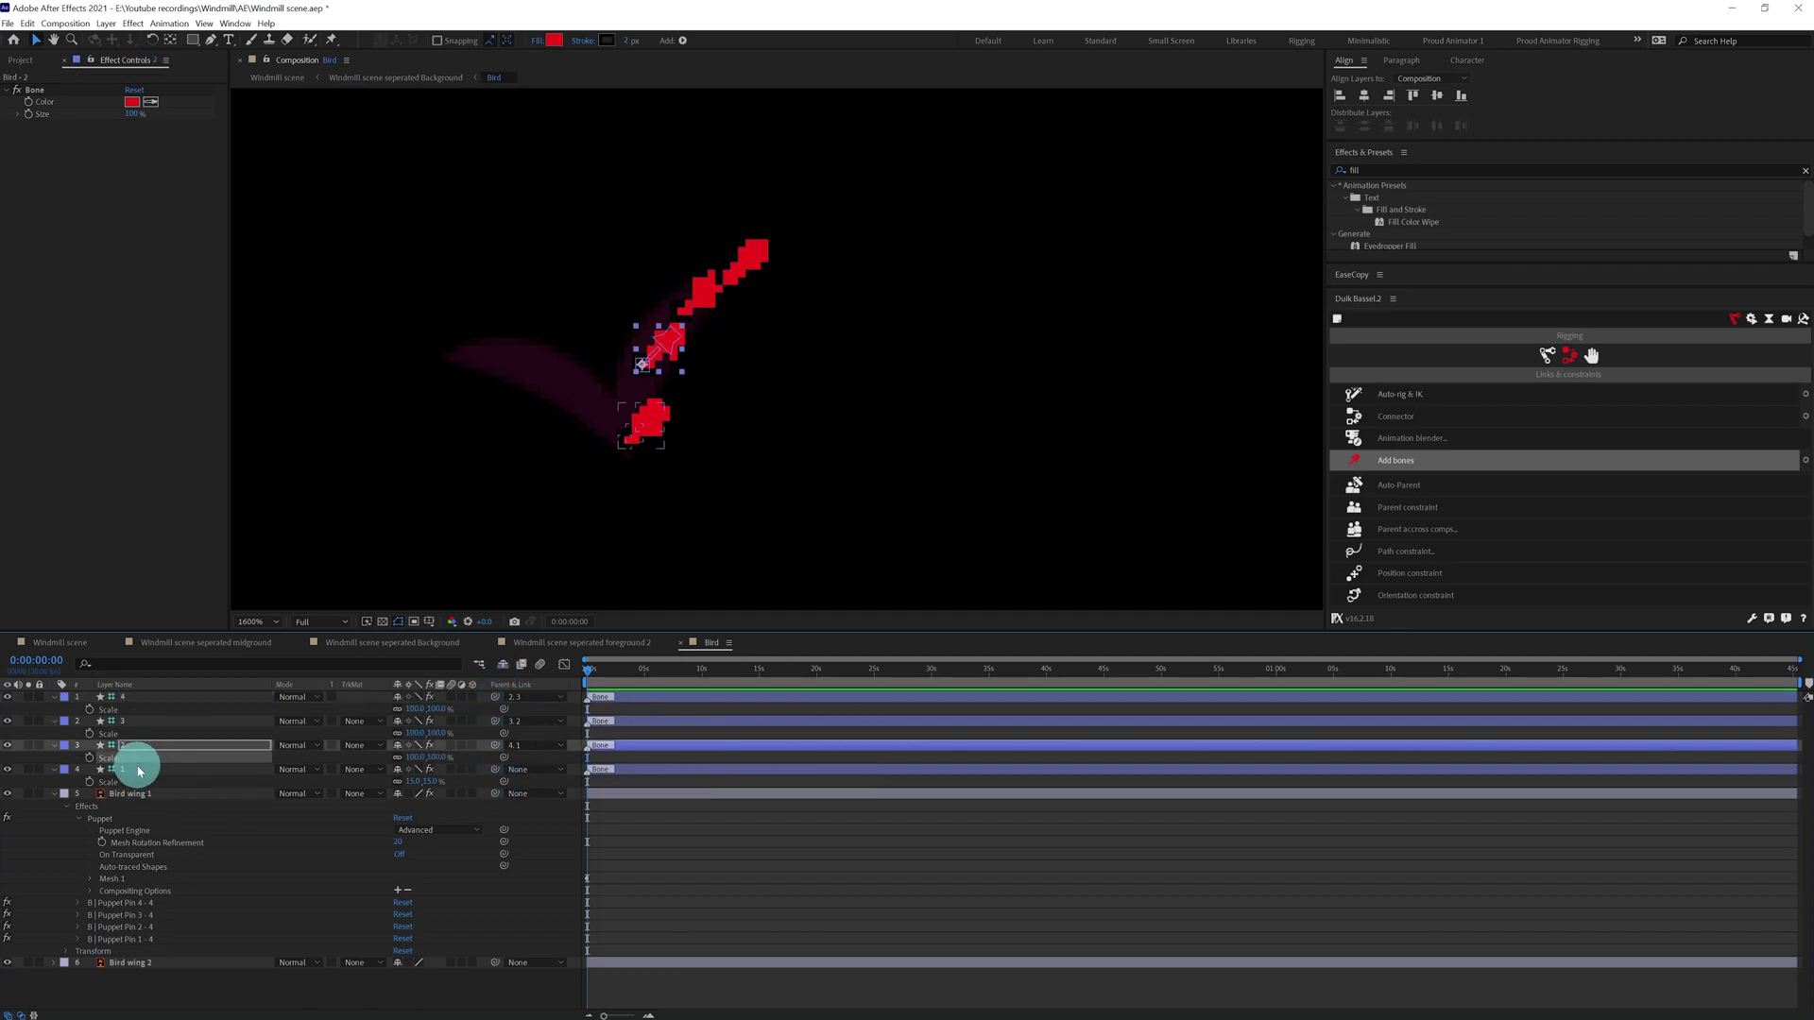
pyautogui.click(142, 773)
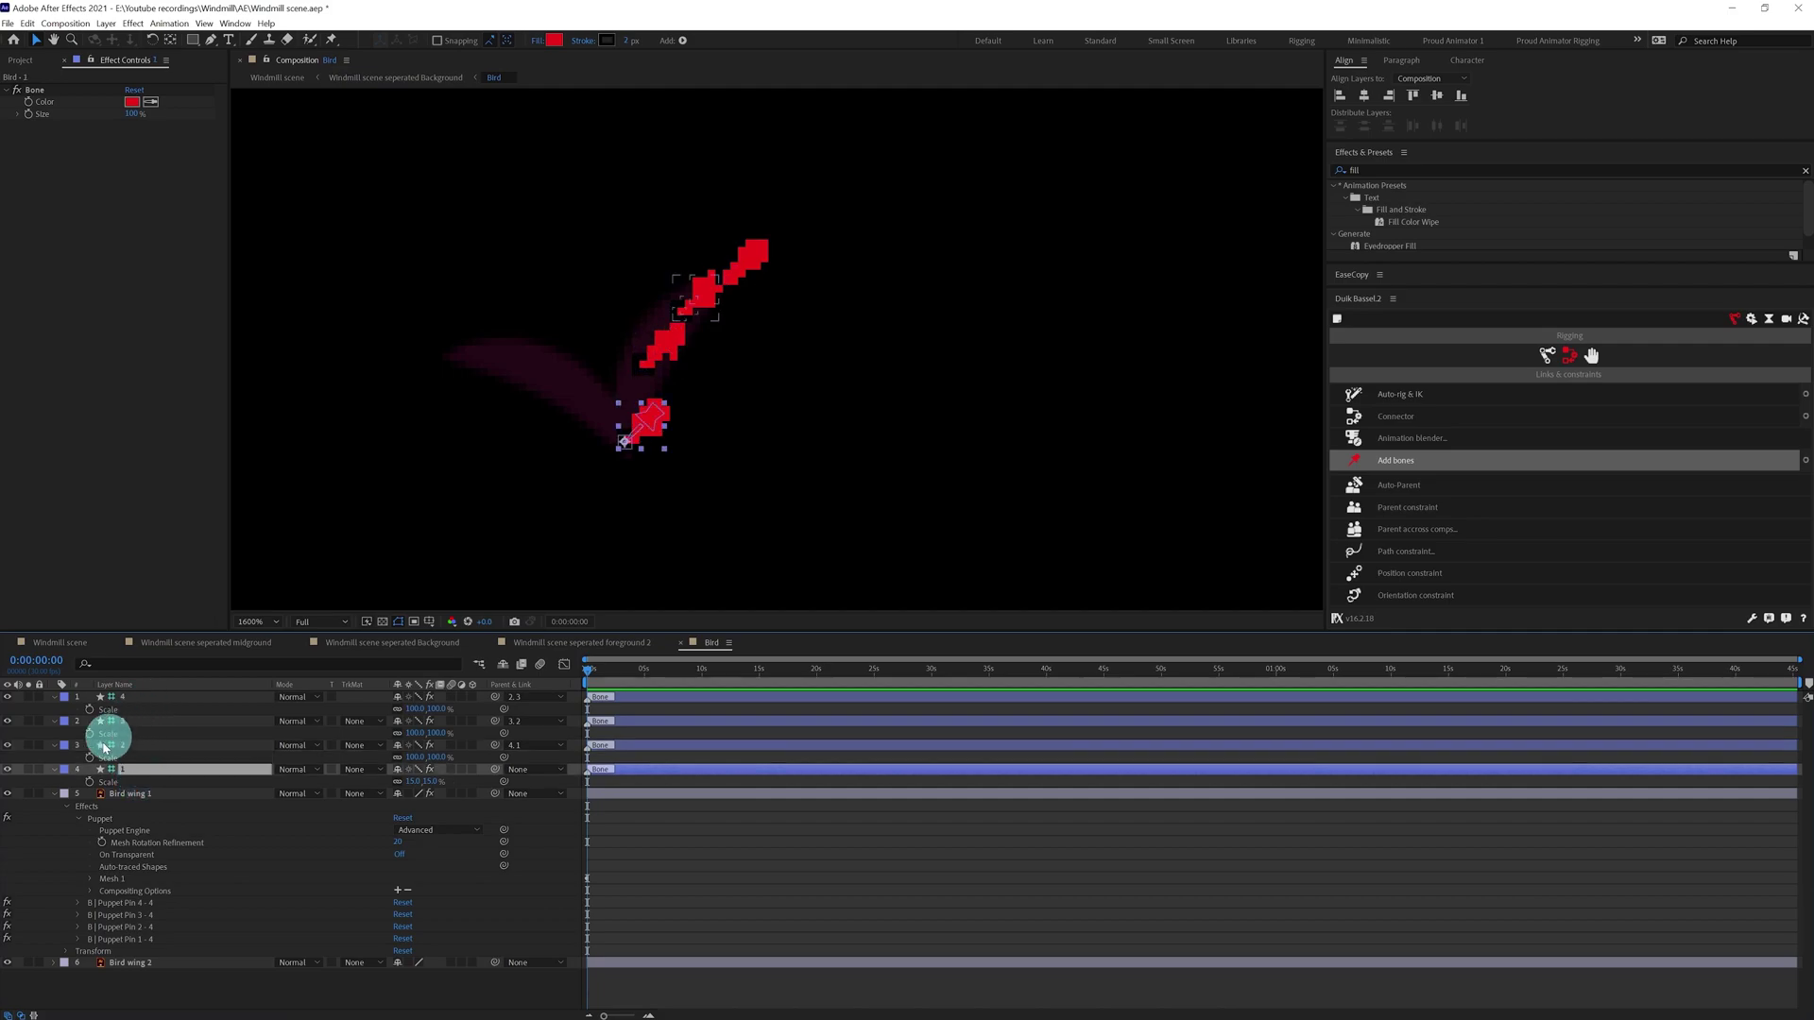
pyautogui.keyDown('shift'); pyautogui.click(143, 700); pyautogui.keyUp('shift')
pyautogui.press('s')
pyautogui.click(142, 735)
# Keyframe the rotation of bone 1 at frame 0 and rotate the wing downwards at frame 8.
pyautogui.press('r')
pyautogui.click(89, 746)
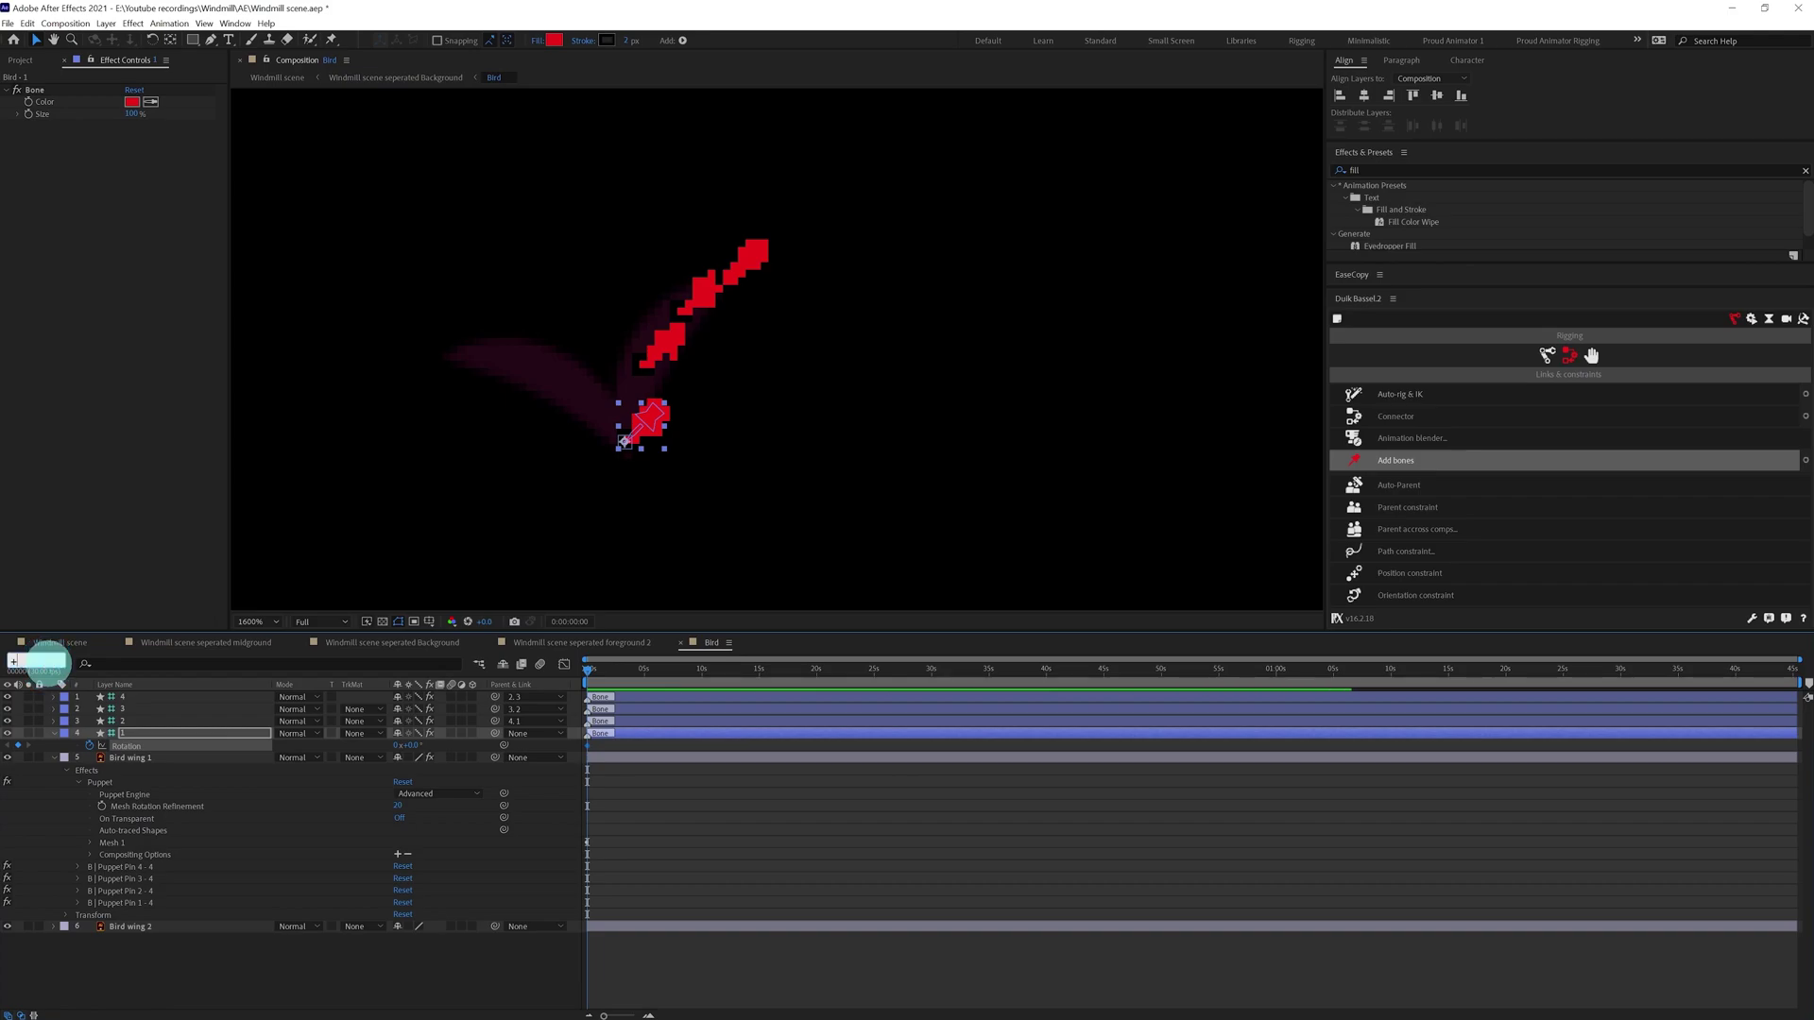
pyautogui.press('=')
pyautogui.press('=')
pyautogui.press('=')
pyautogui.press('=')
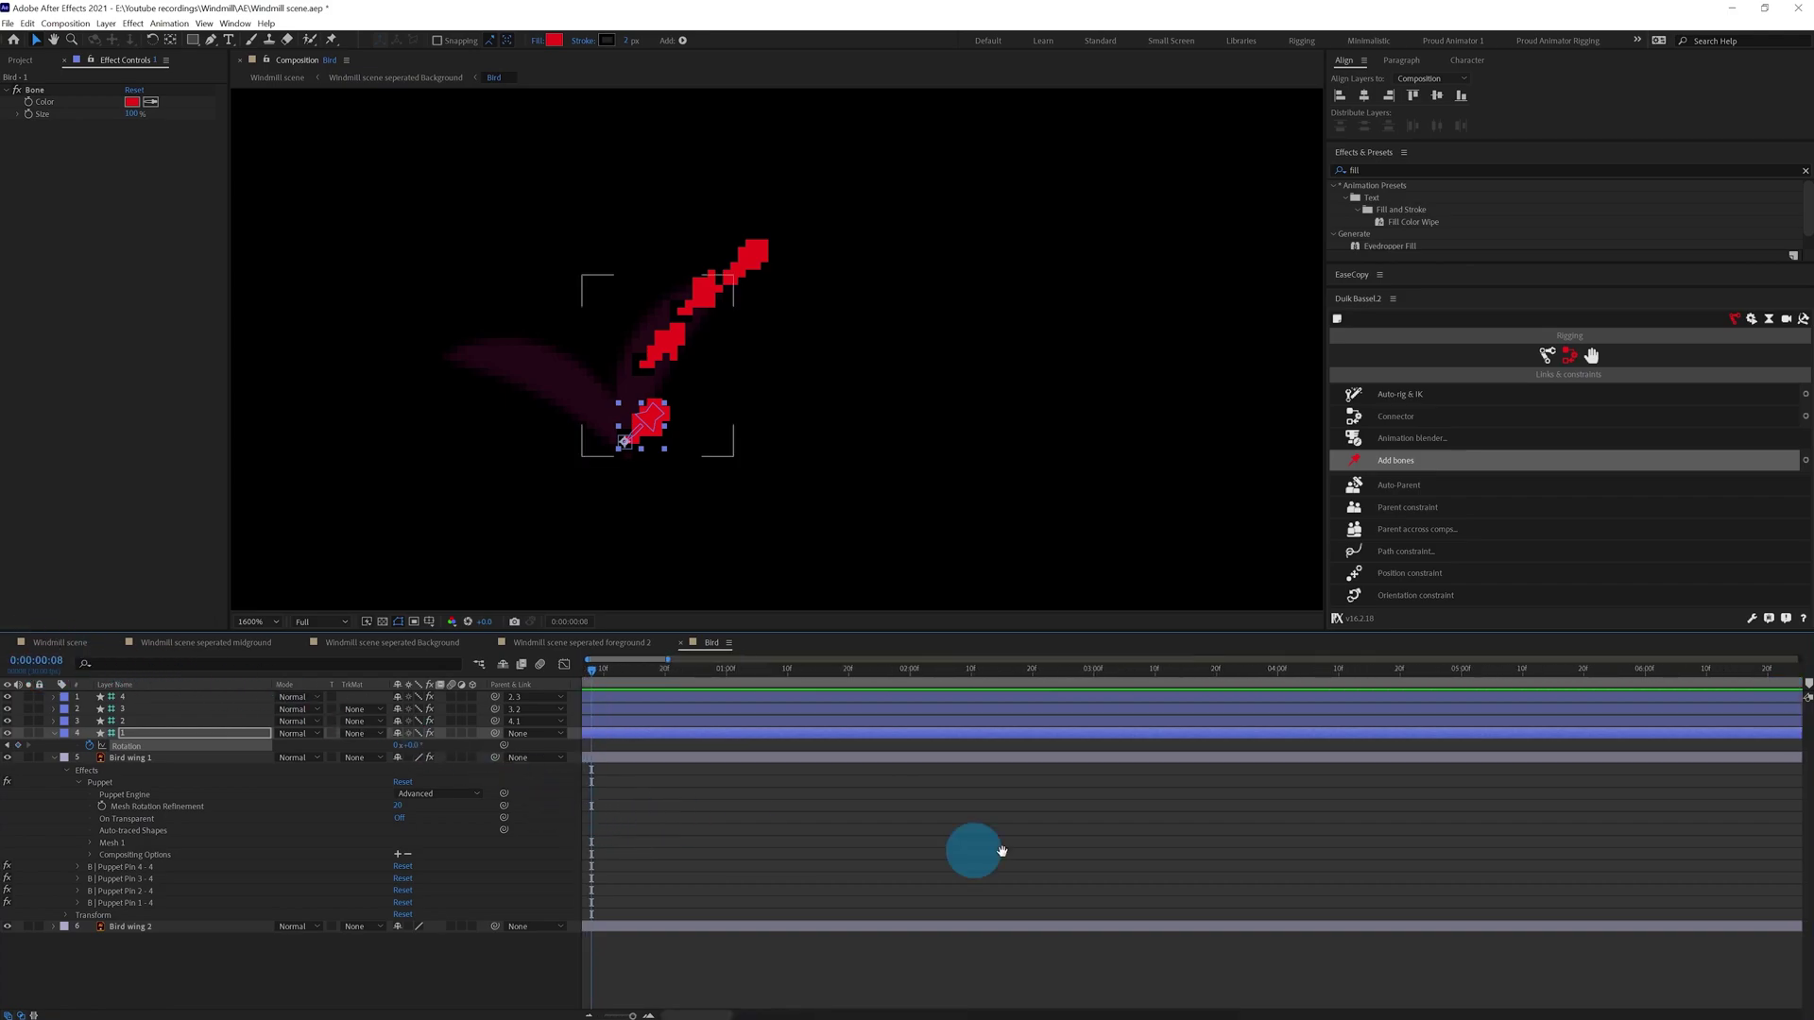
pyautogui.moveTo(416, 747); pyautogui.dragTo(427, 746)
pyautogui.click(416, 745)
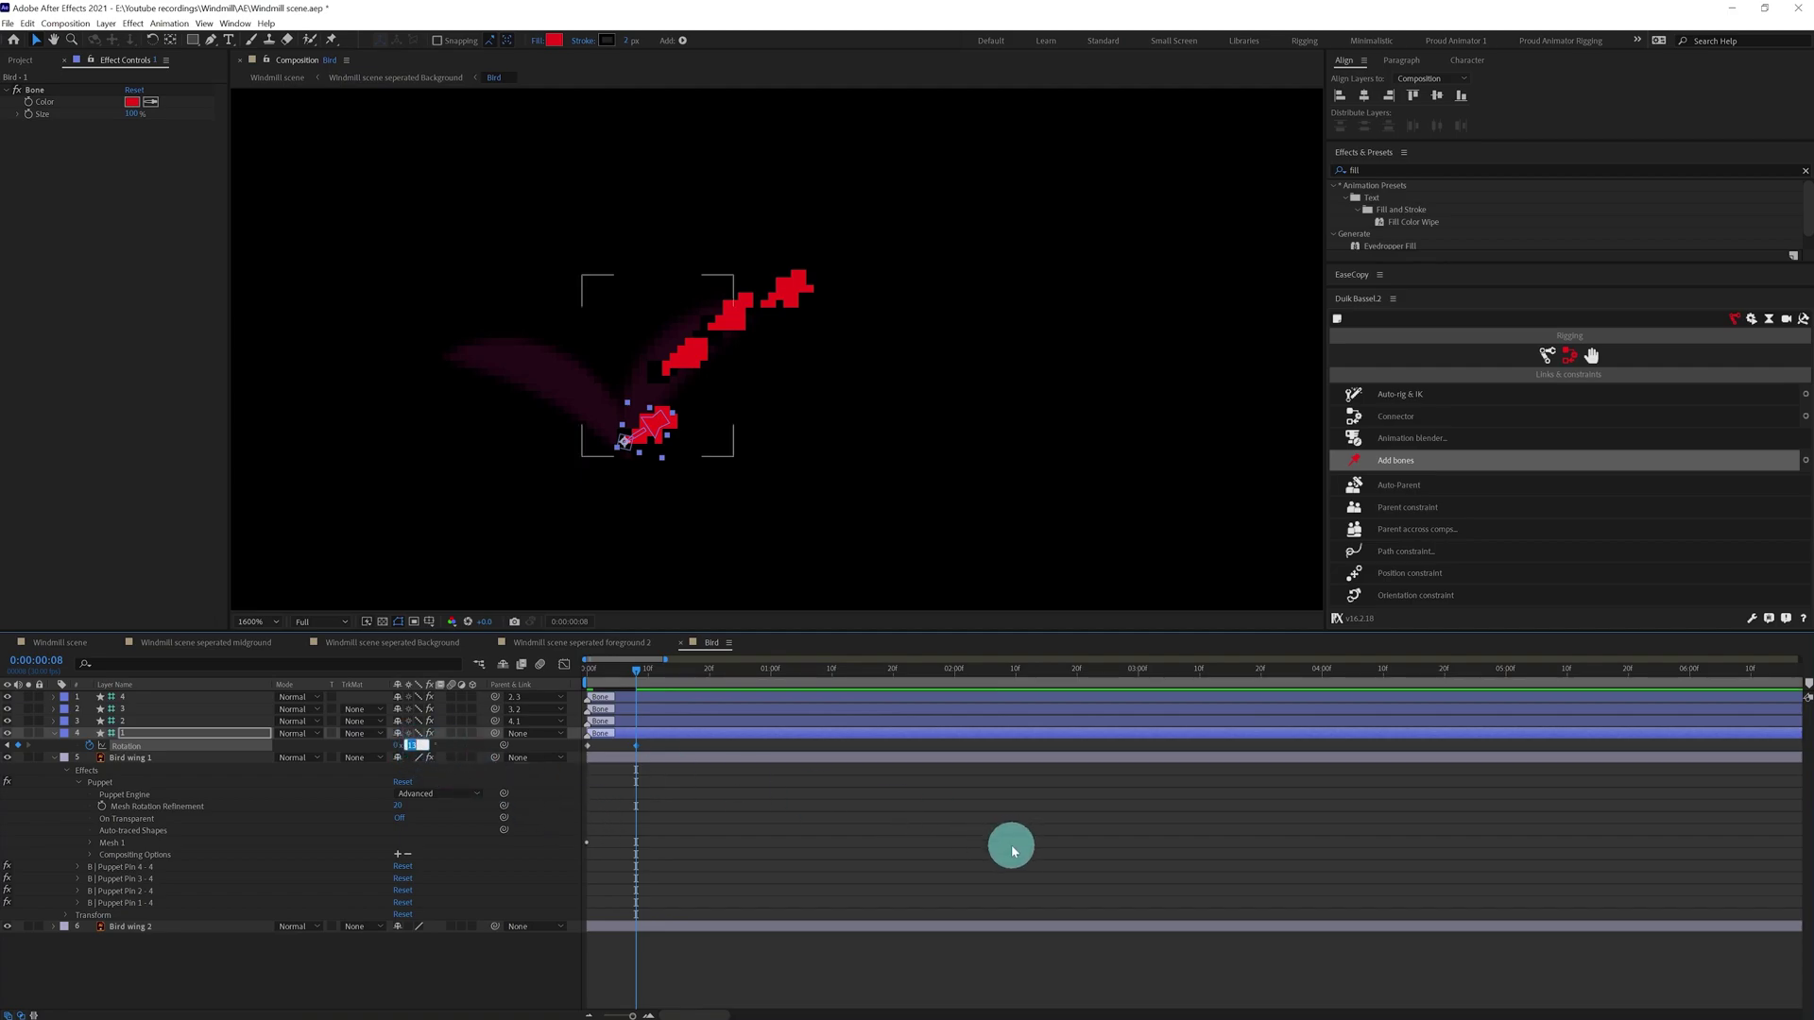
# Adjust the rotation of bone 1 at frame 0 so the wing starts in a raised position.
pyautogui.click(587, 668)
pyautogui.click(422, 761)
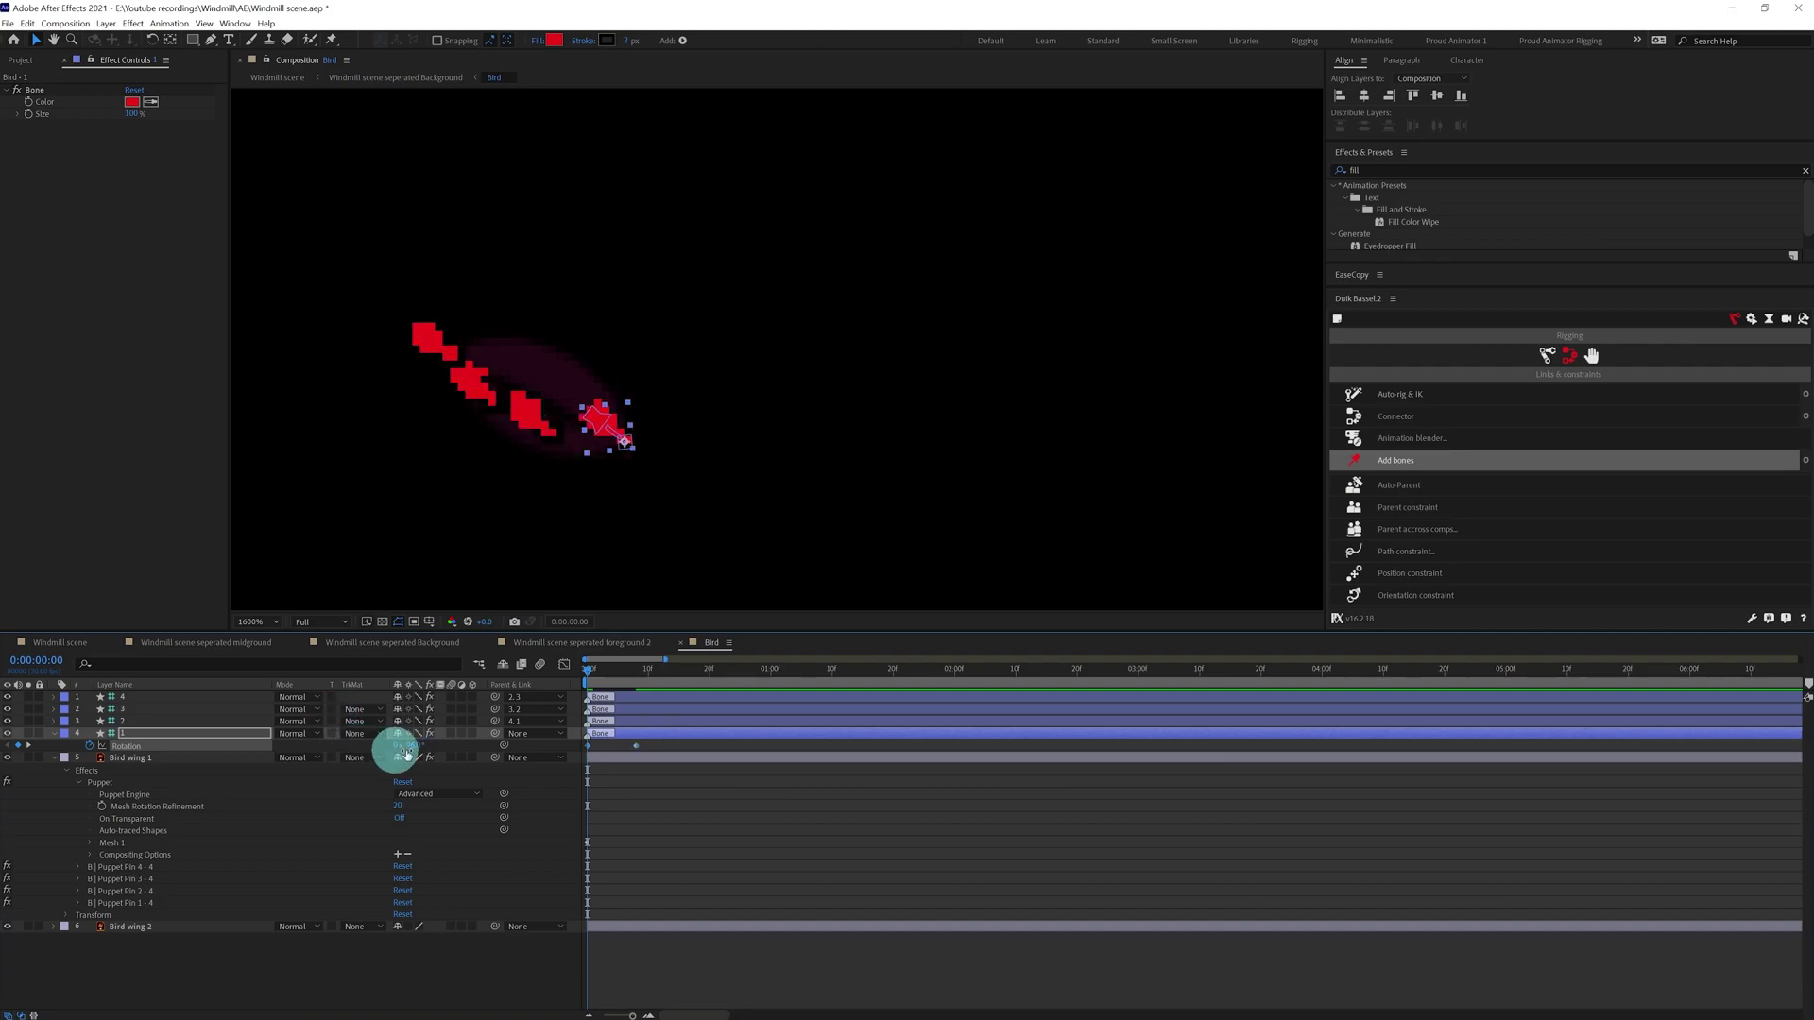
pyautogui.press('k')
# Paste bone 1's starting rotation keyframe at frame 16 and apply Easy Ease to its three keyframes.
pyautogui.click(33, 666)
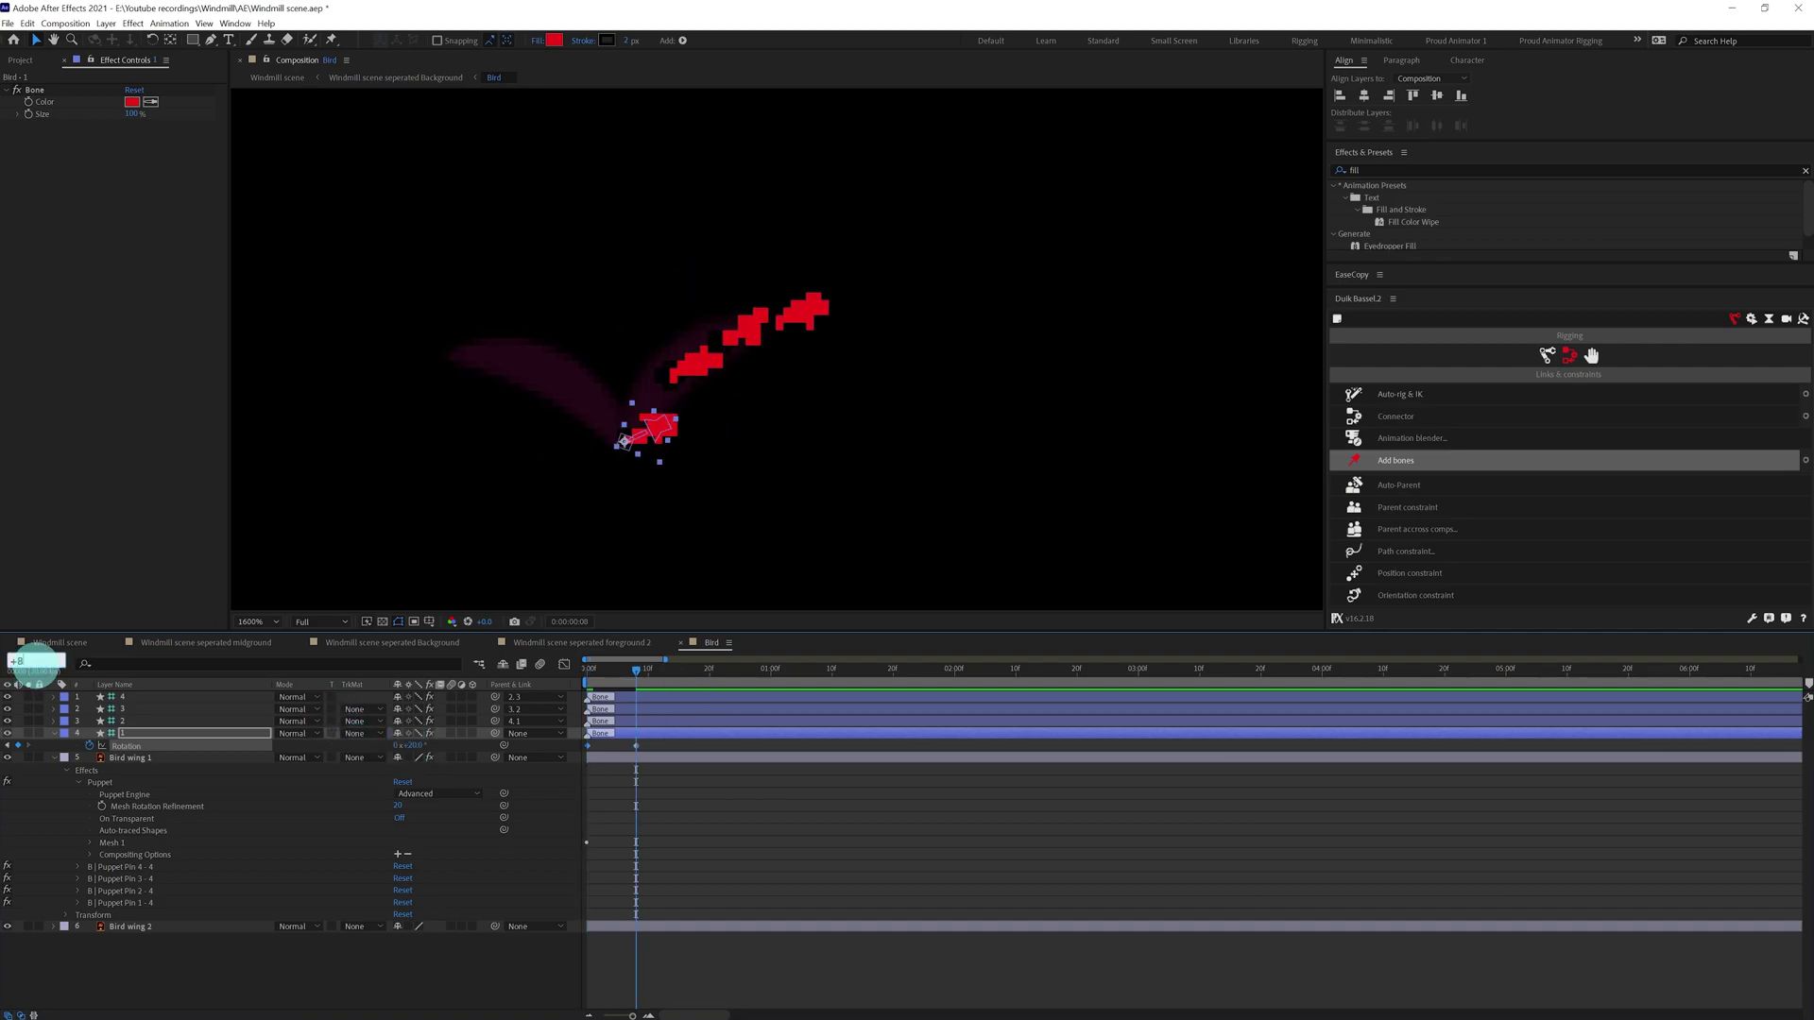
pyautogui.click(369, 841)
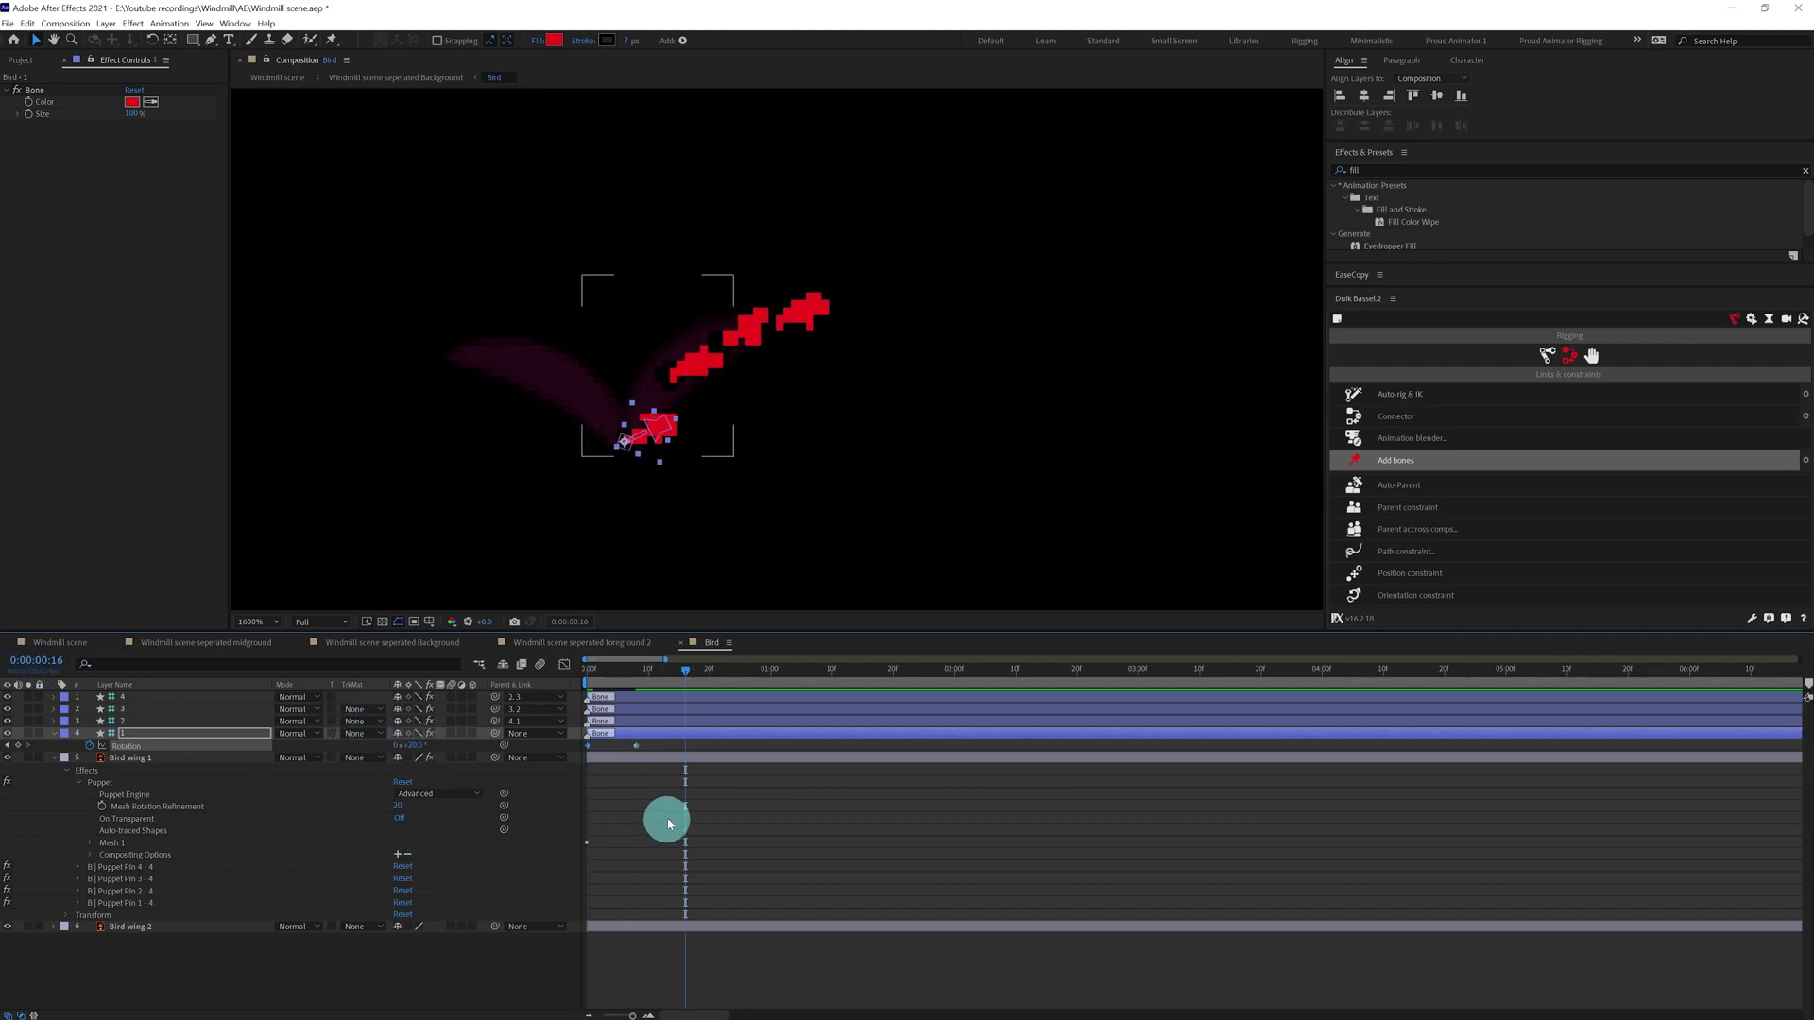
pyautogui.hotkey('ctrl', 'v')
pyautogui.moveTo(695, 741); pyautogui.dragTo(535, 759)
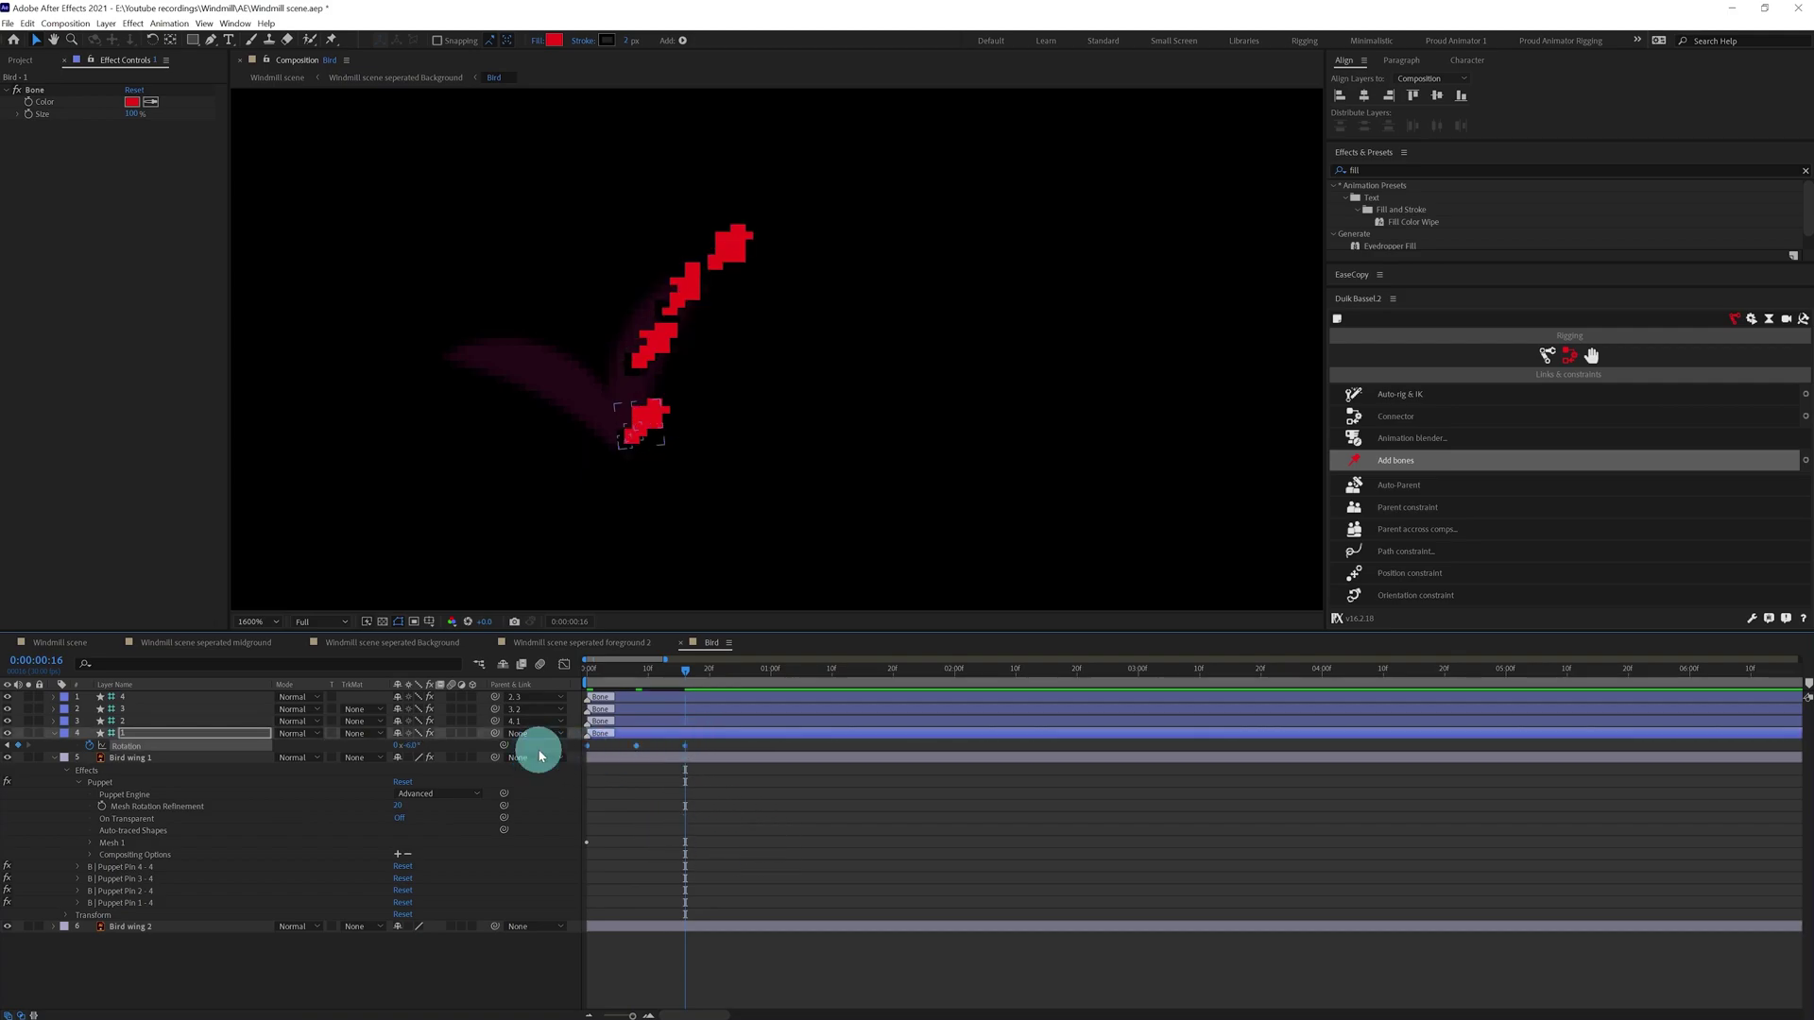
pyautogui.click(109, 750)
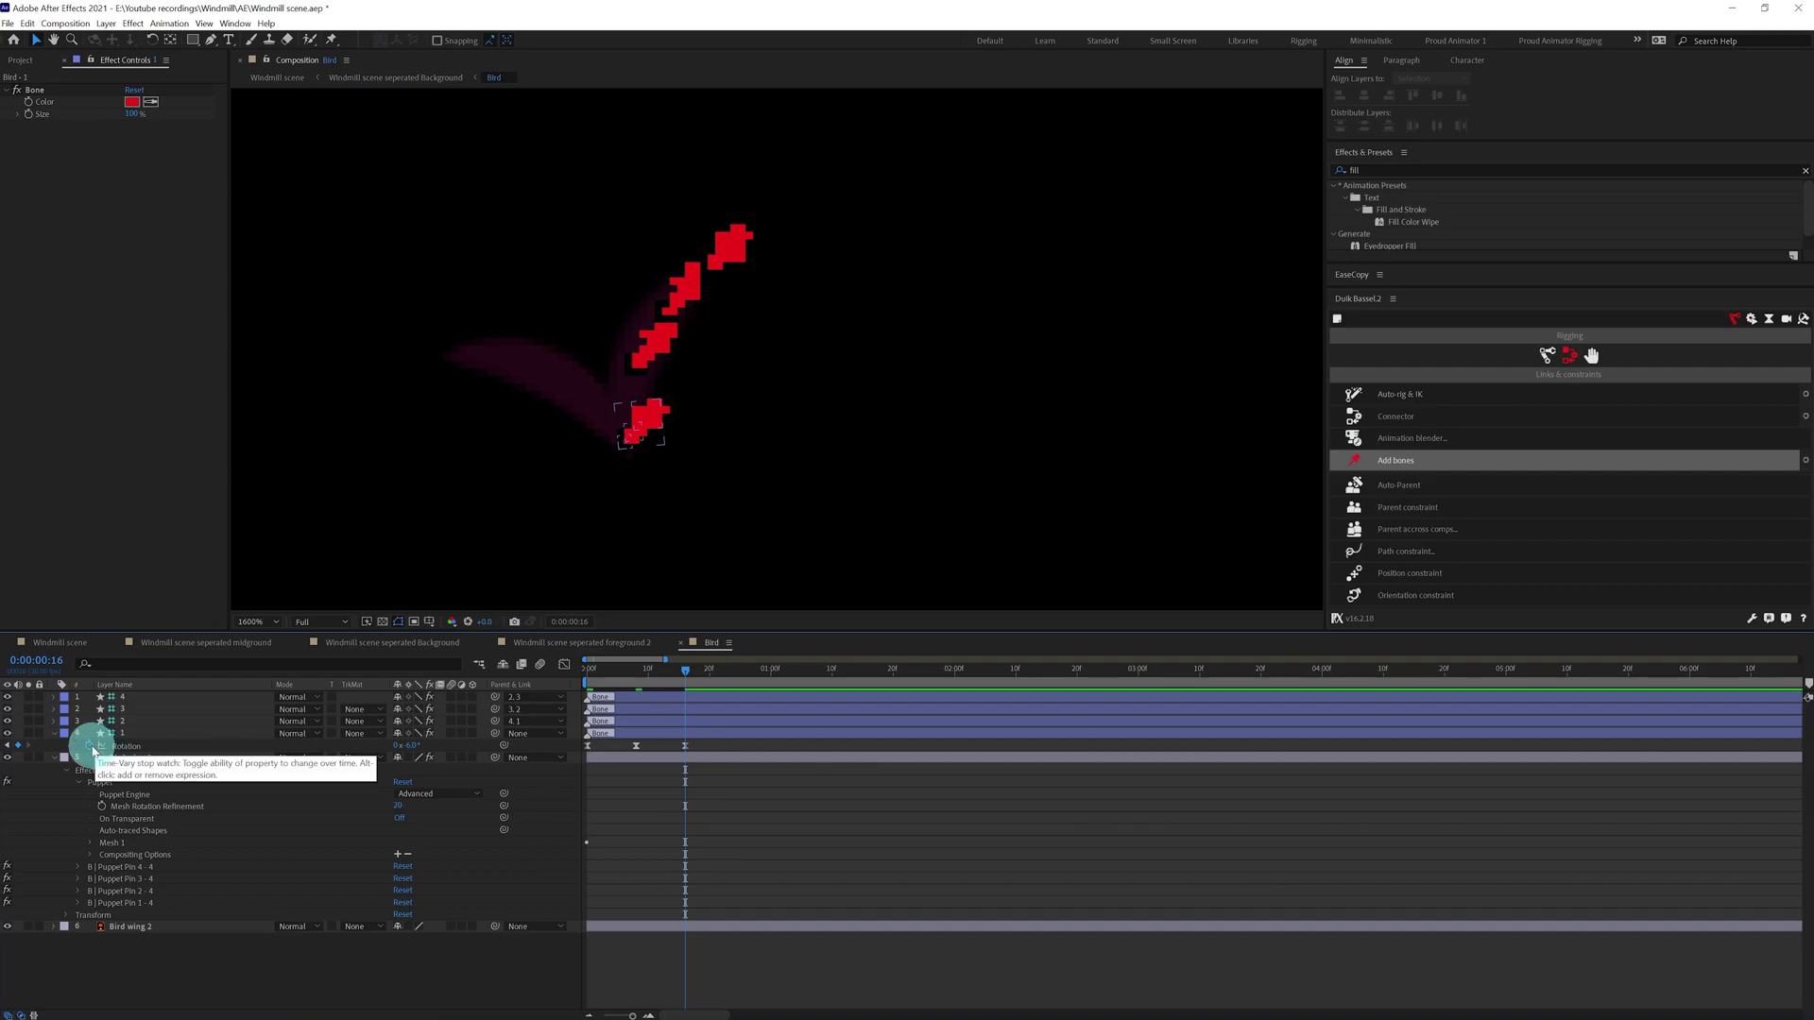
# Add the expression loopIn()+loopOut()-value; to bone 1's rotation and preview the looping flap from frame 0.
pyautogui.keyDown('alt'); pyautogui.click(91, 747); pyautogui.keyUp('alt')
pyautogui.click(946, 873)
pyautogui.write('oopOut()-value;')
pyautogui.click(627, 664)
pyautogui.click(893, 847)
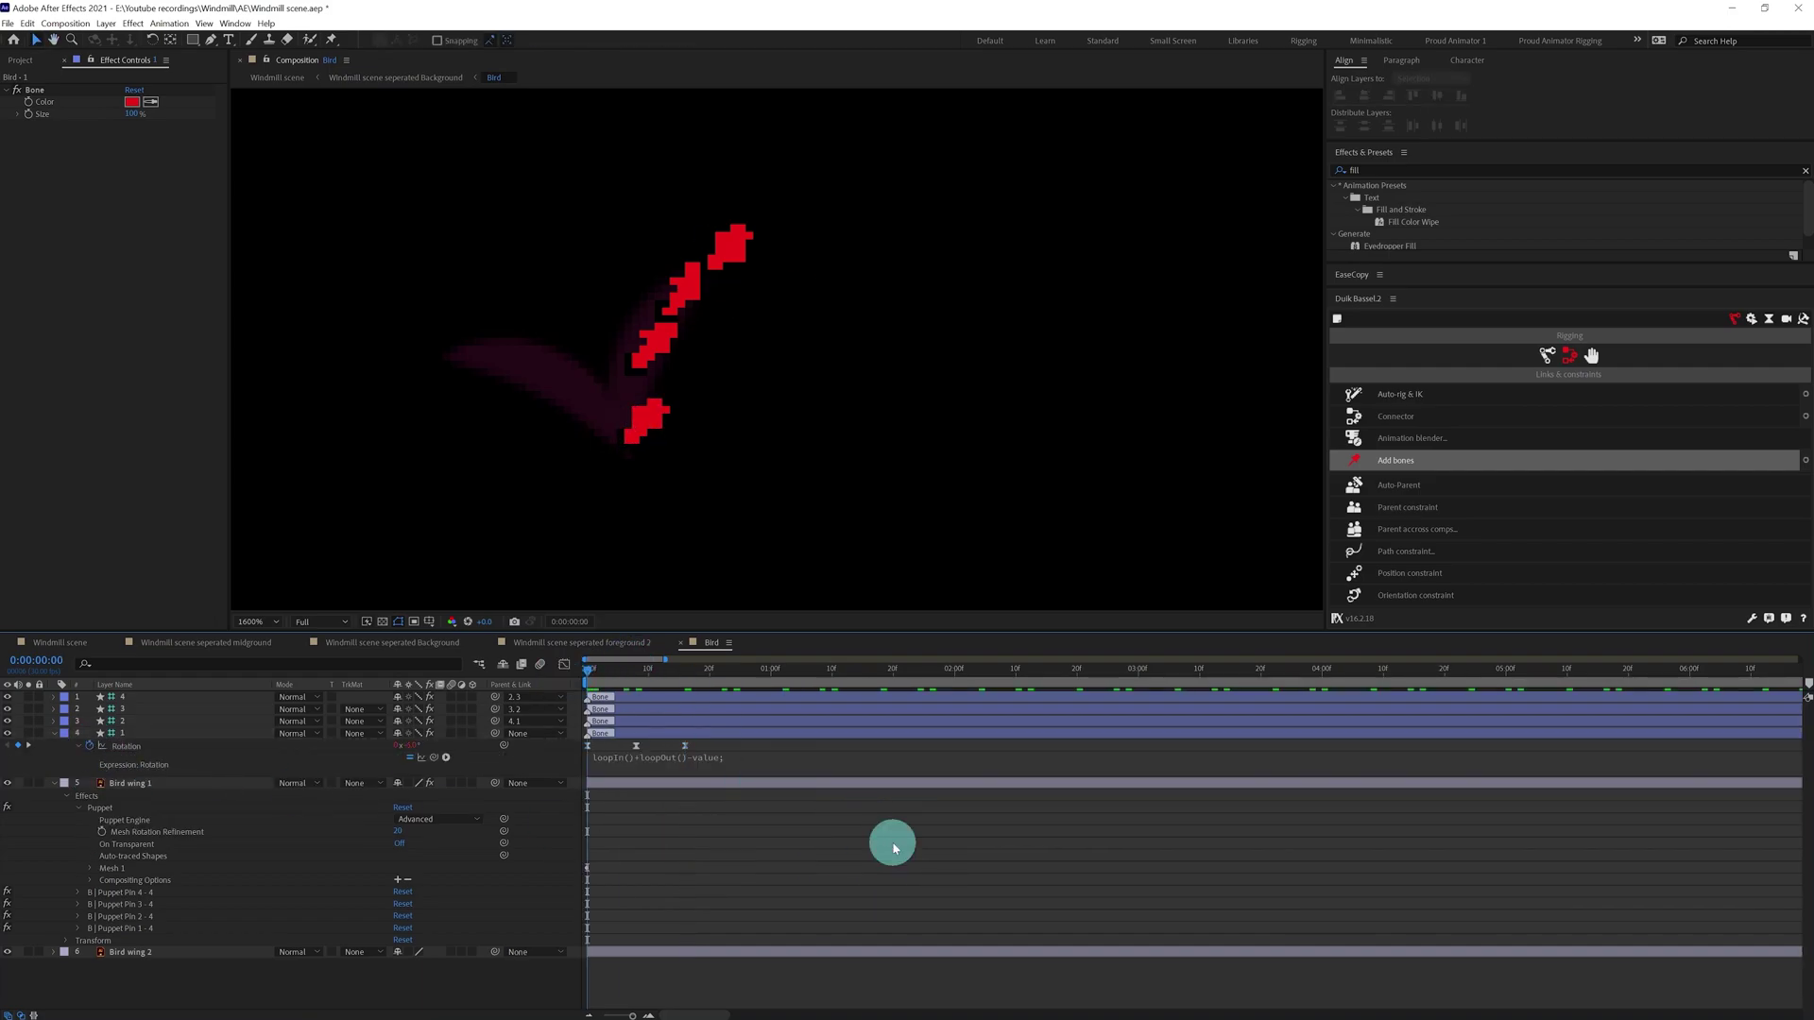
pyautogui.press('space')
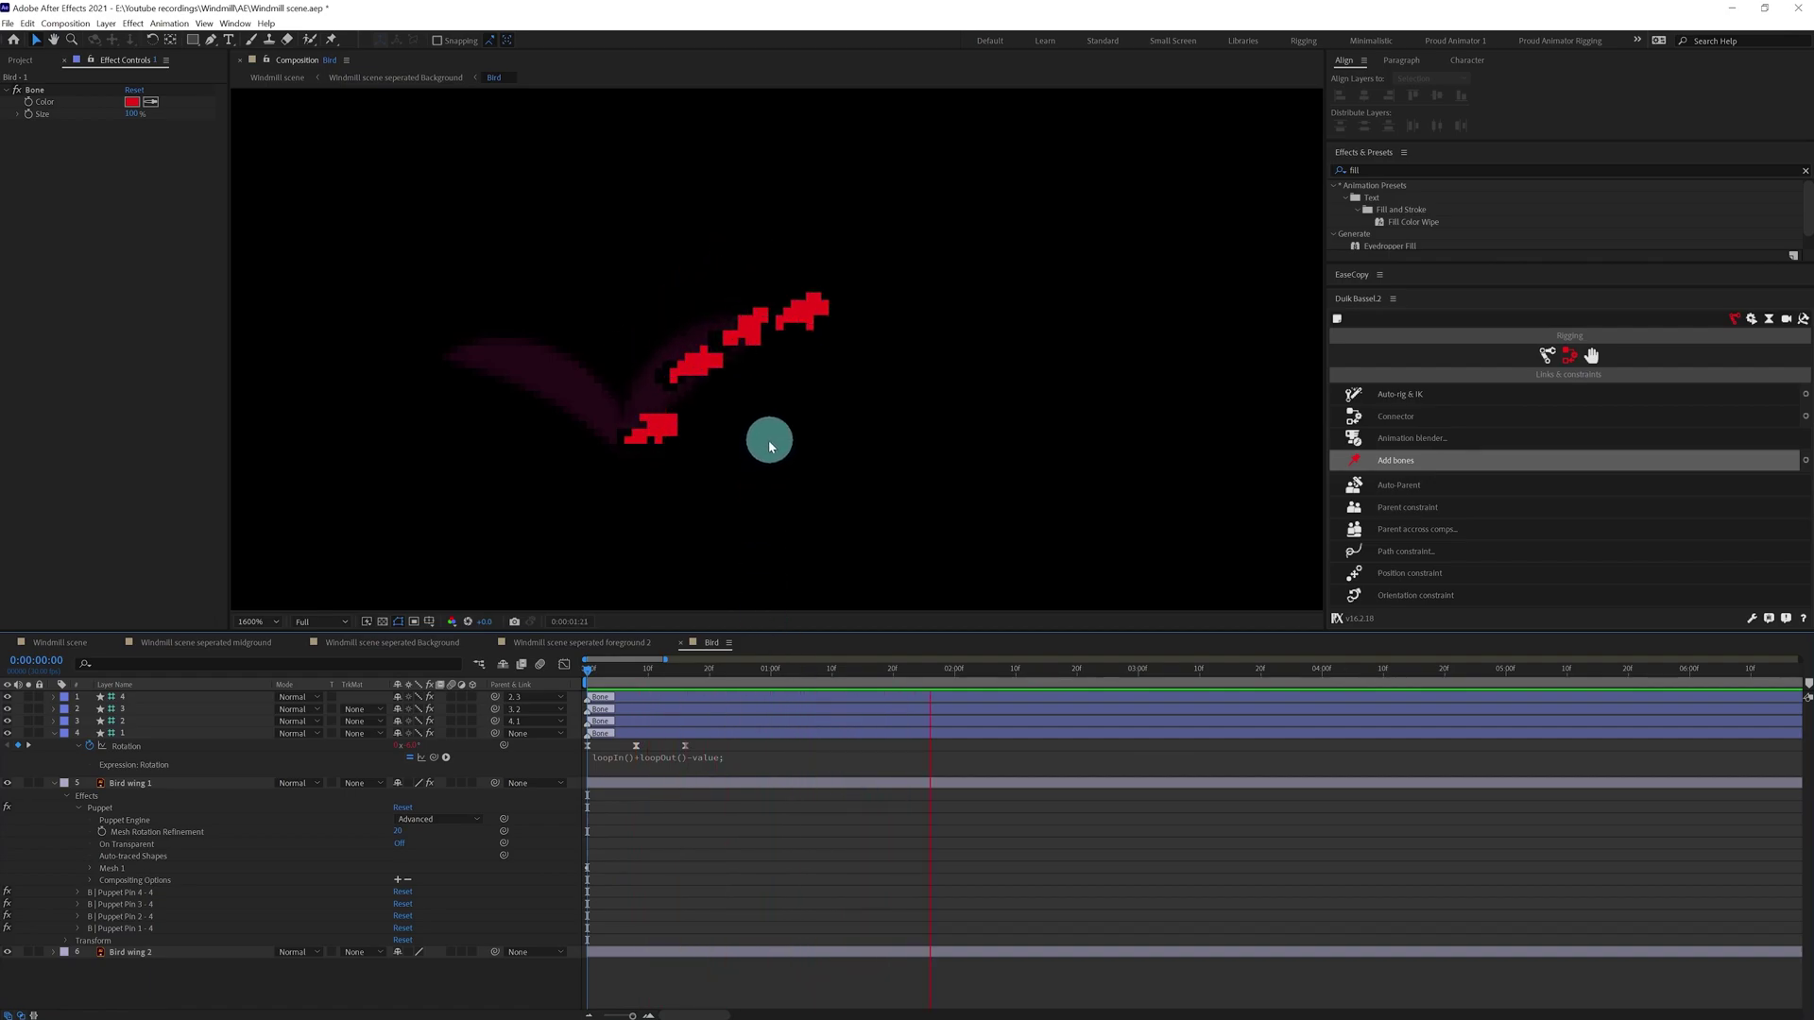
# Speed up the flap by moving bone 1's second and third rotation keyframes to frames 6 and 12.
pyautogui.moveTo(704, 671); pyautogui.dragTo(536, 663)
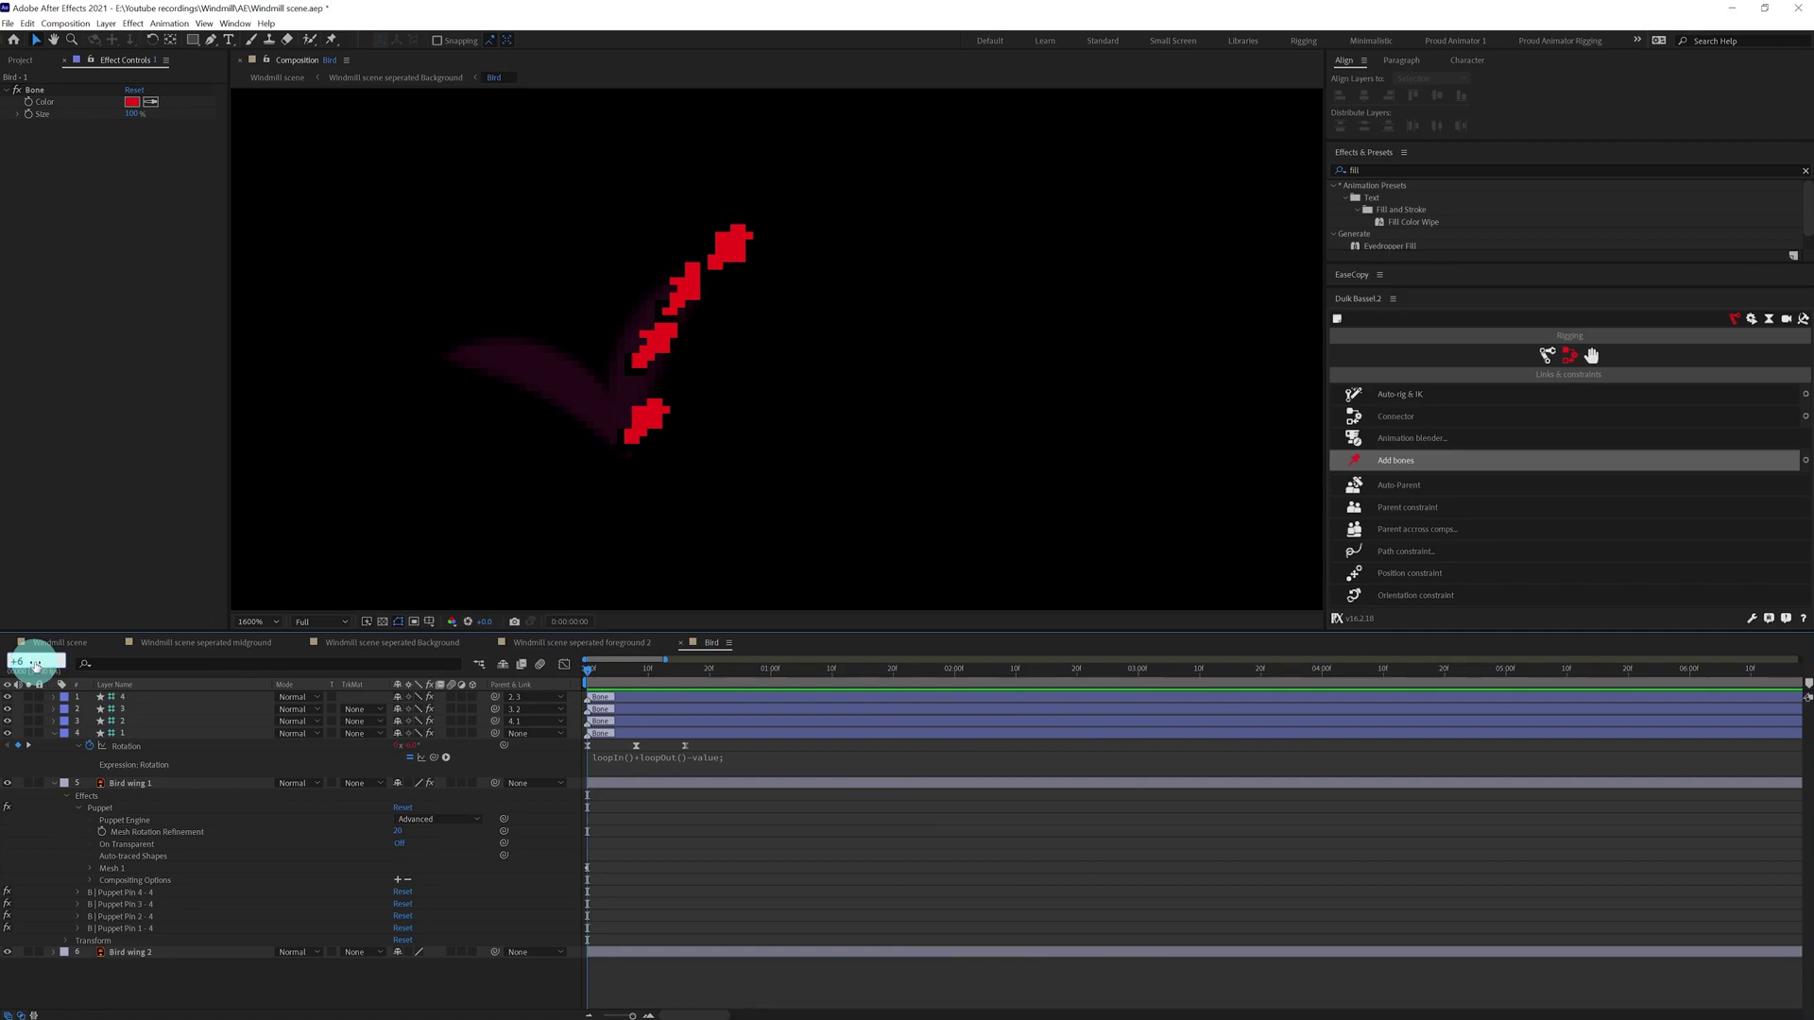
pyautogui.press('Return')
pyautogui.moveTo(701, 742); pyautogui.dragTo(623, 747)
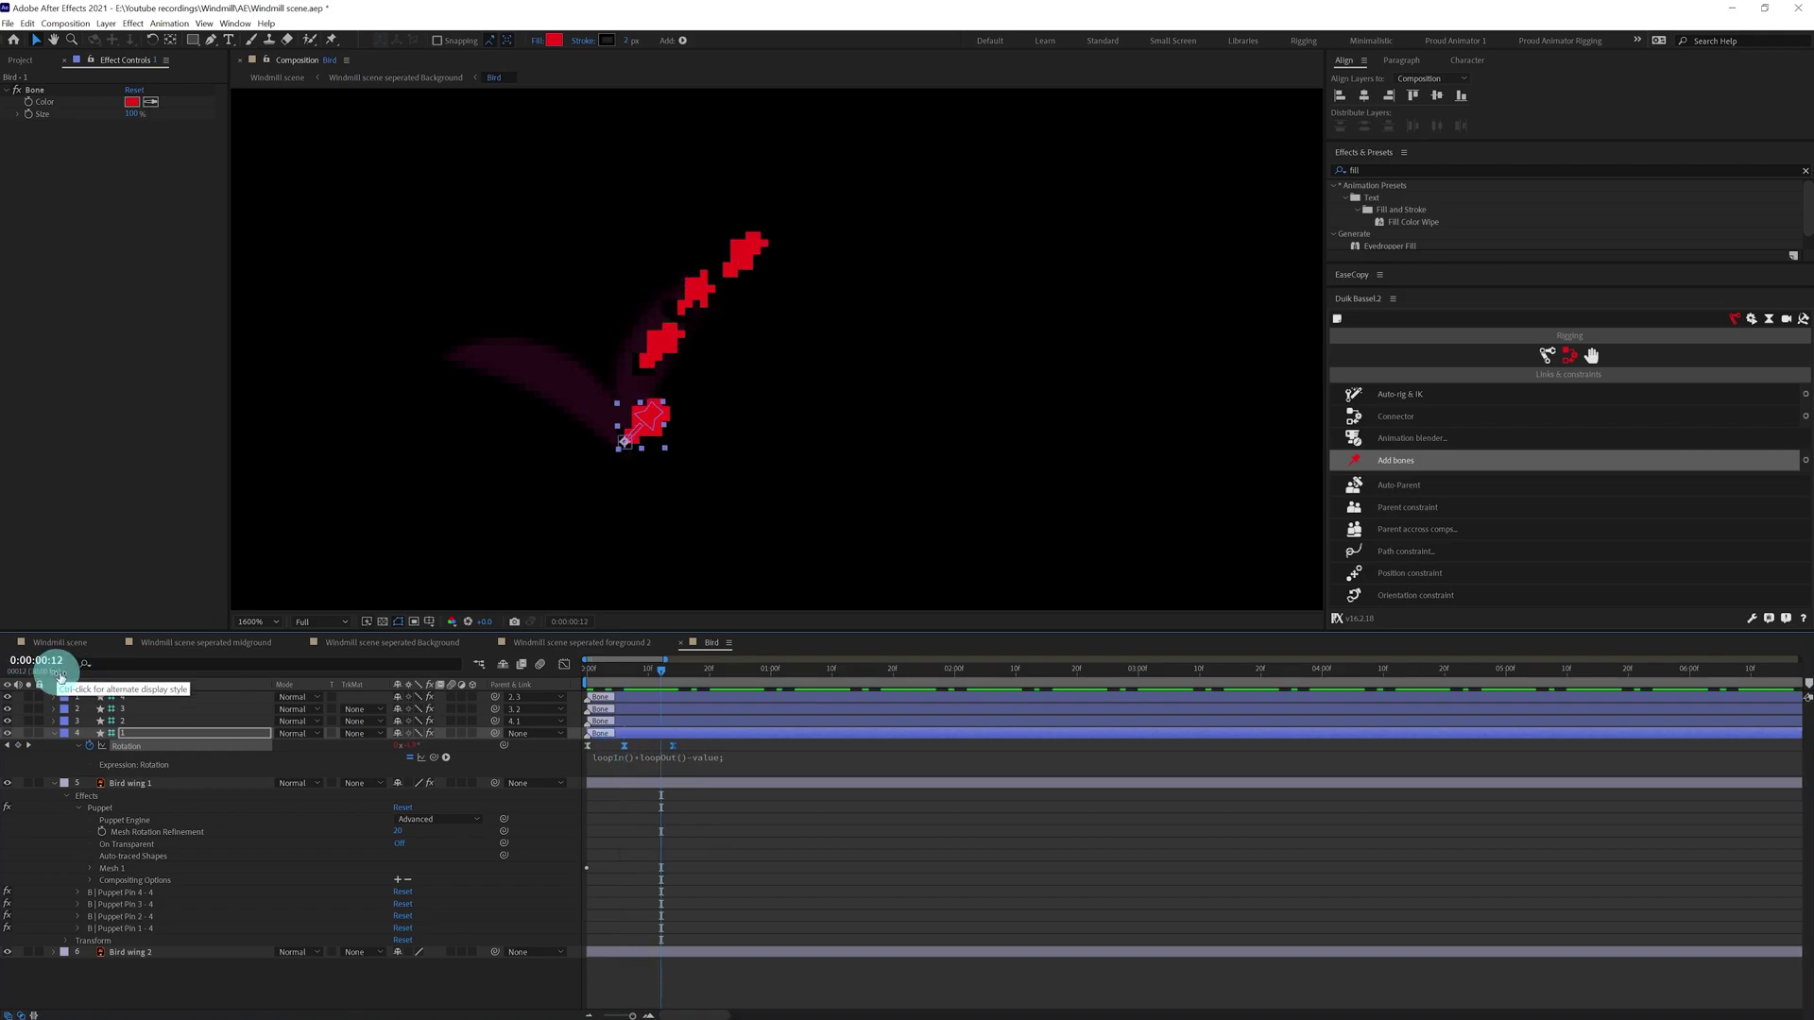
pyautogui.moveTo(673, 746); pyautogui.dragTo(709, 751)
pyautogui.click(667, 822)
pyautogui.click(587, 669)
# Reshape bone 1's rotation speed curve in the graph editor so both slopes peak sharply around the middle keyframe.
pyautogui.press('=')
pyautogui.click(545, 693)
pyautogui.click(565, 666)
pyautogui.click(673, 839)
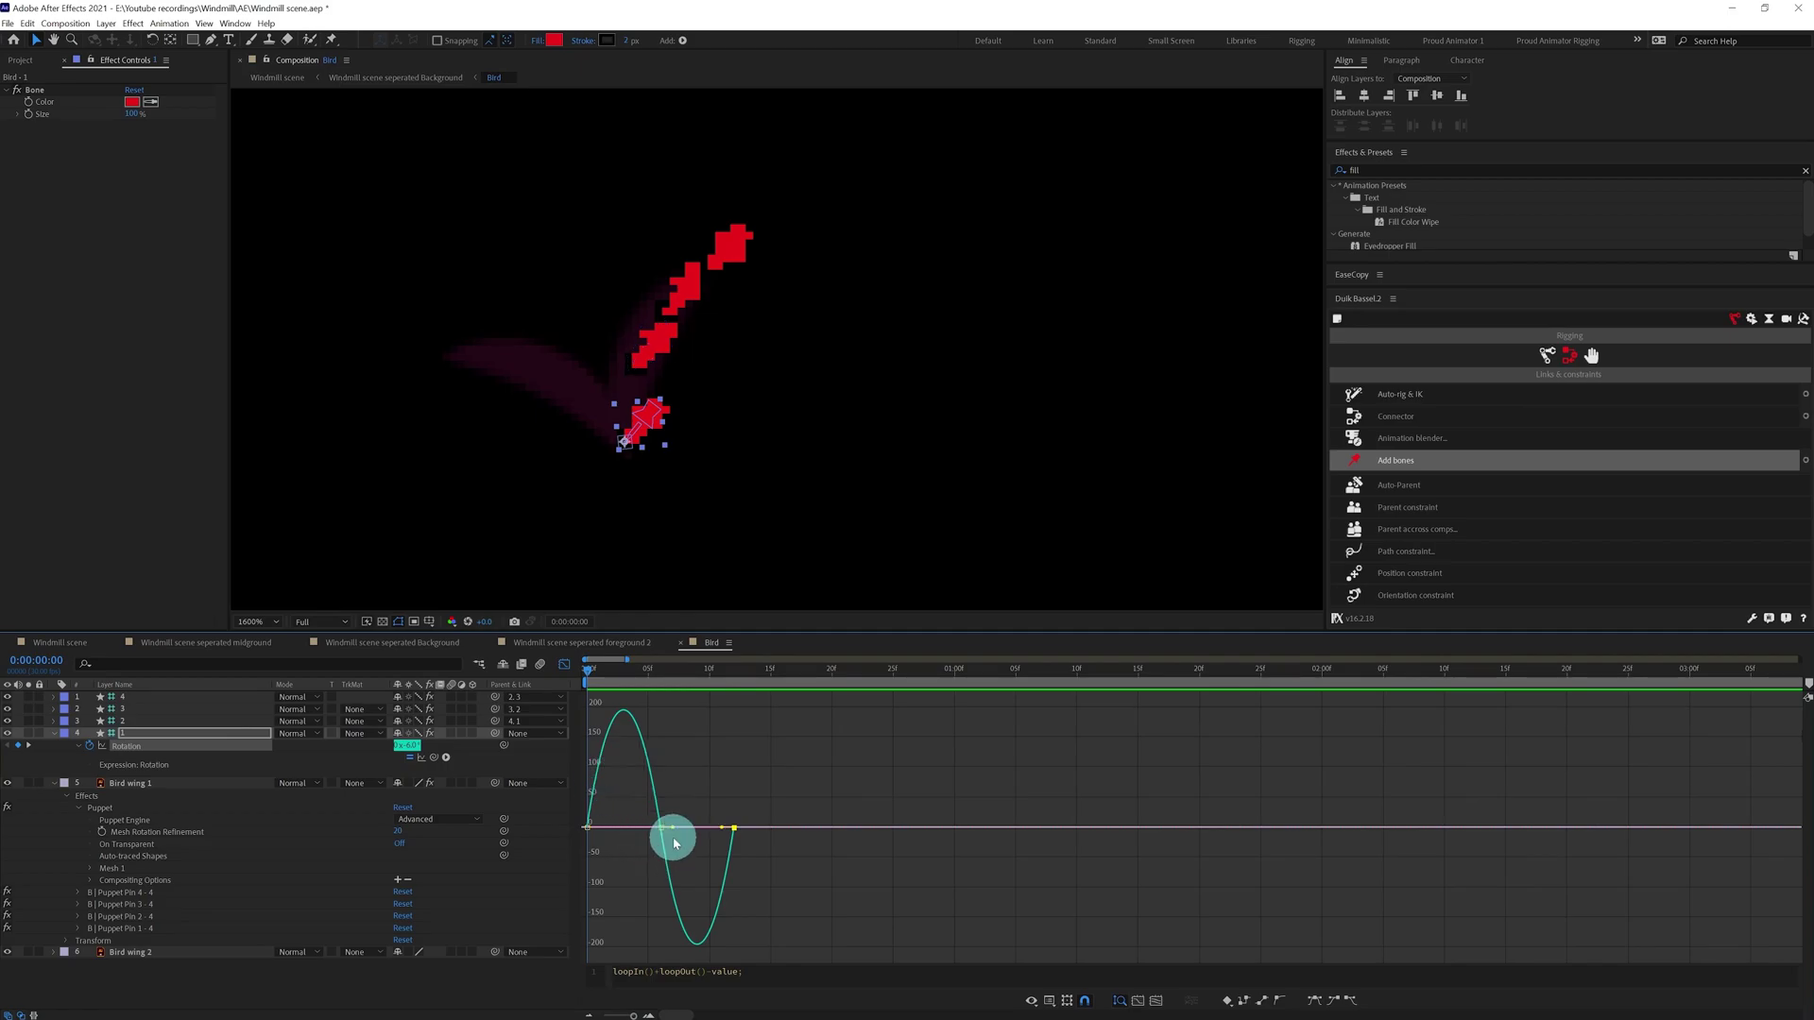
pyautogui.moveTo(626, 659); pyautogui.dragTo(602, 659)
pyautogui.click(800, 671)
pyautogui.moveTo(872, 819); pyautogui.dragTo(814, 825)
pyautogui.moveTo(666, 807)
pyautogui.mouseDown()
pyautogui.moveTo(559, 842)
pyautogui.moveTo(721, 830)
pyautogui.mouseUp()
pyautogui.moveTo(995, 802); pyautogui.dragTo(1036, 878)
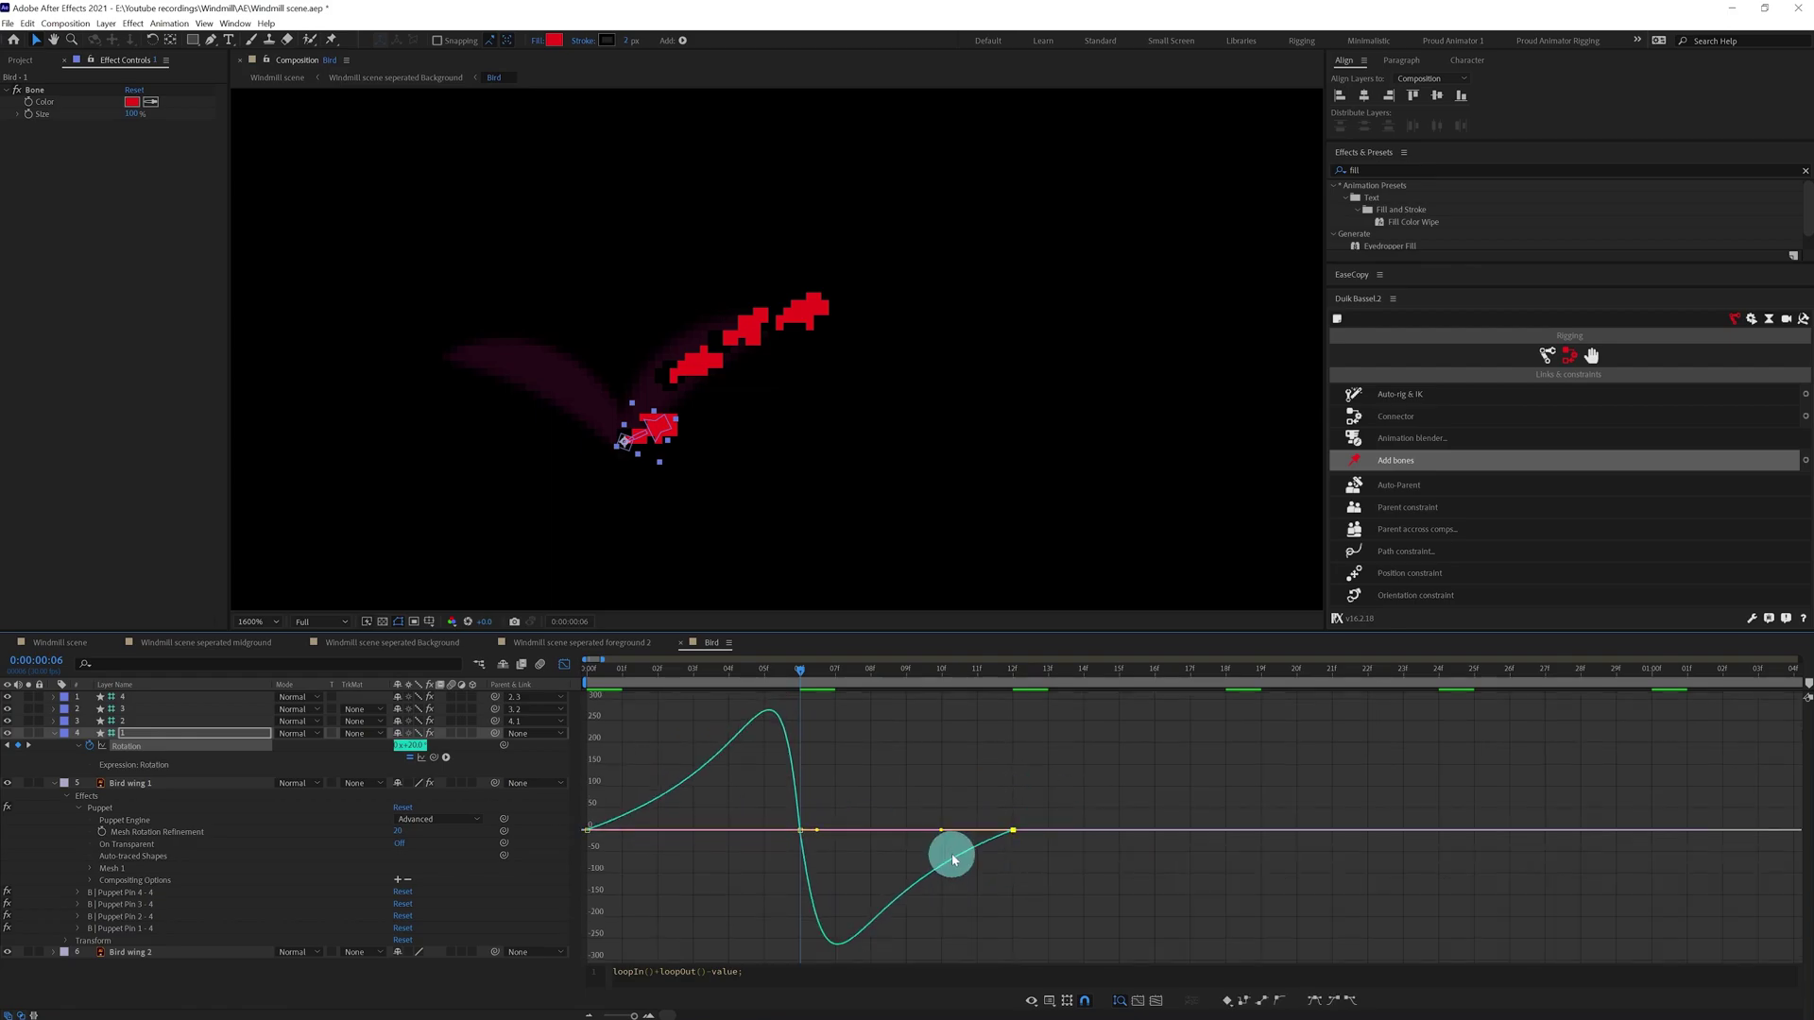
pyautogui.click(564, 665)
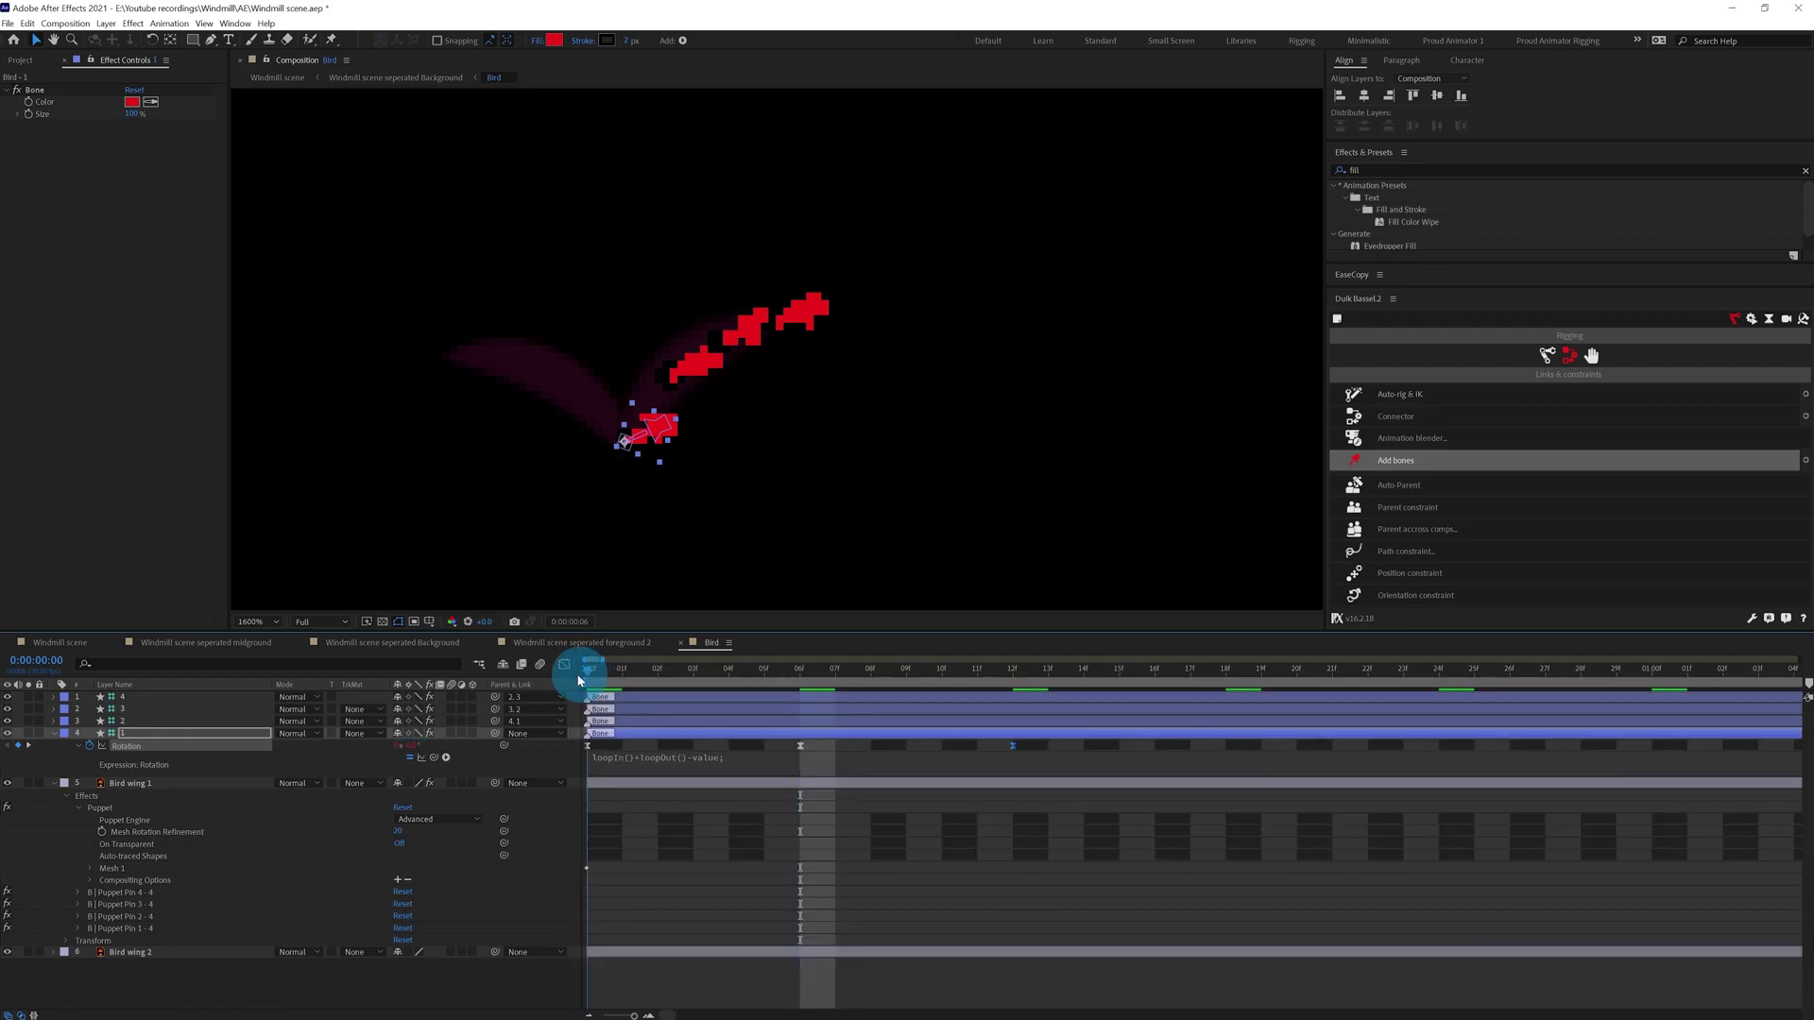
# Play back the eased wing flap from frame 0.
pyautogui.click(587, 670)
pyautogui.press('space')
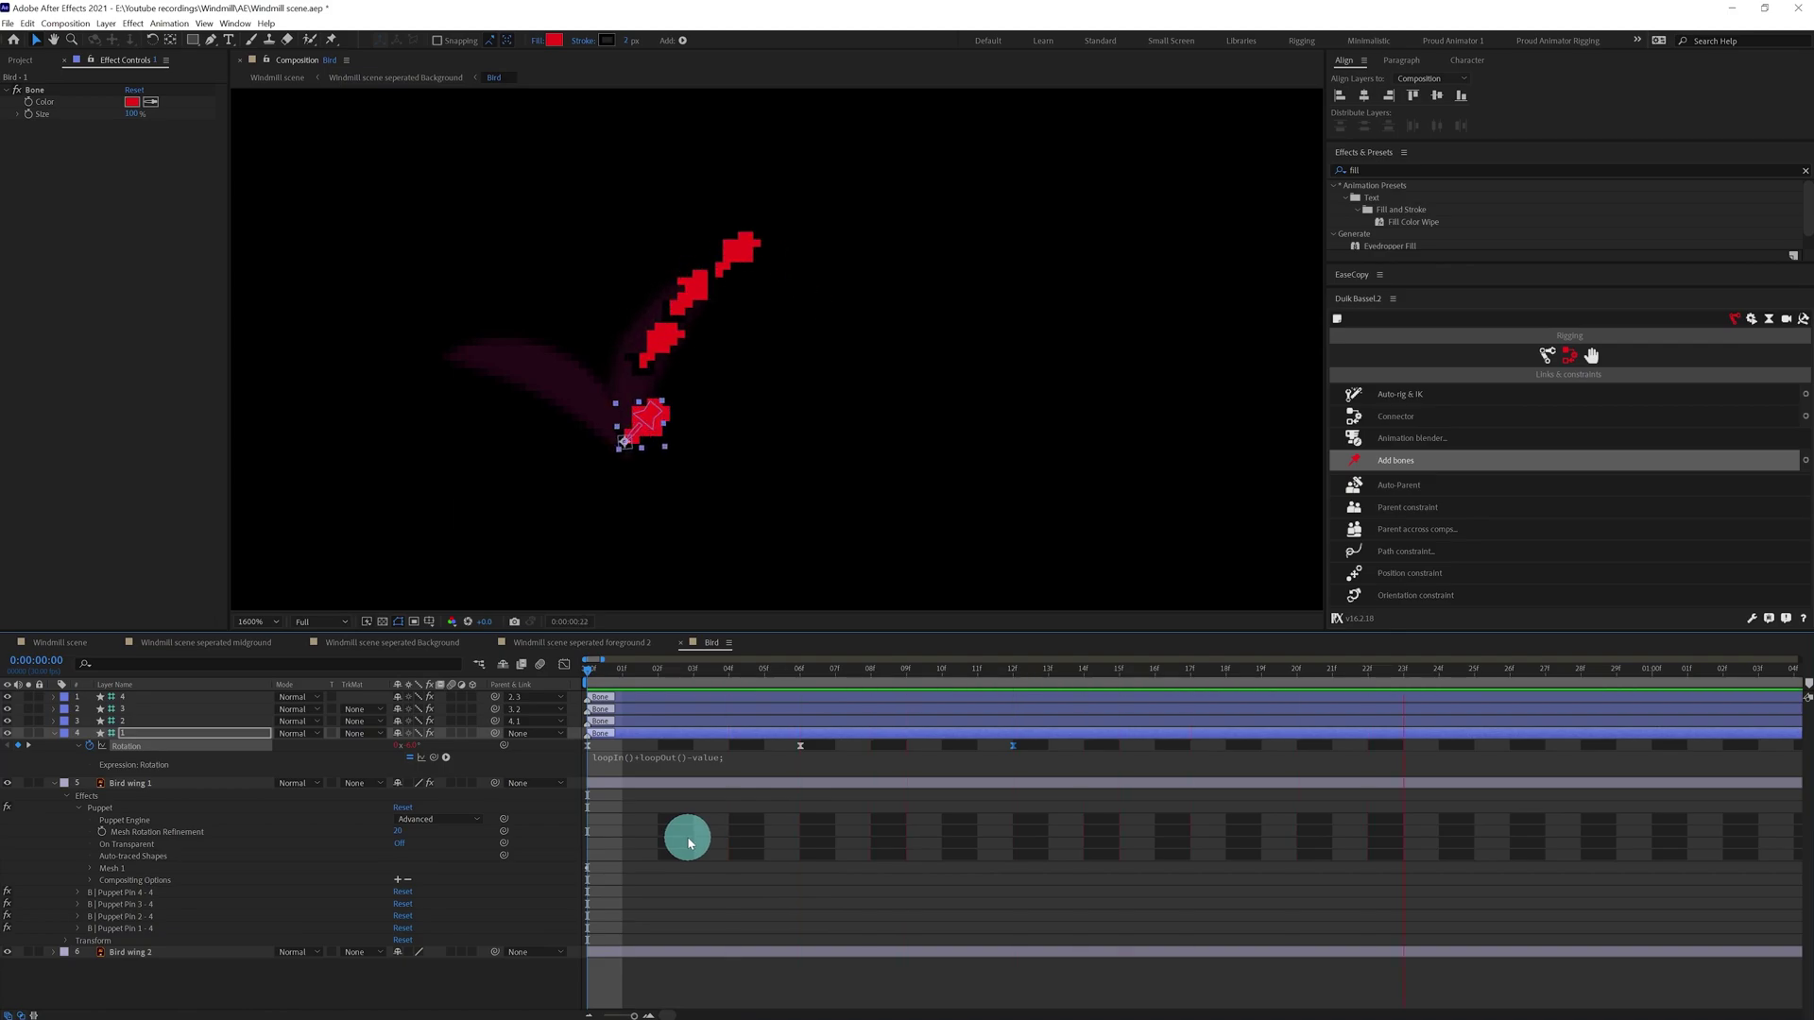
pyautogui.press('space')
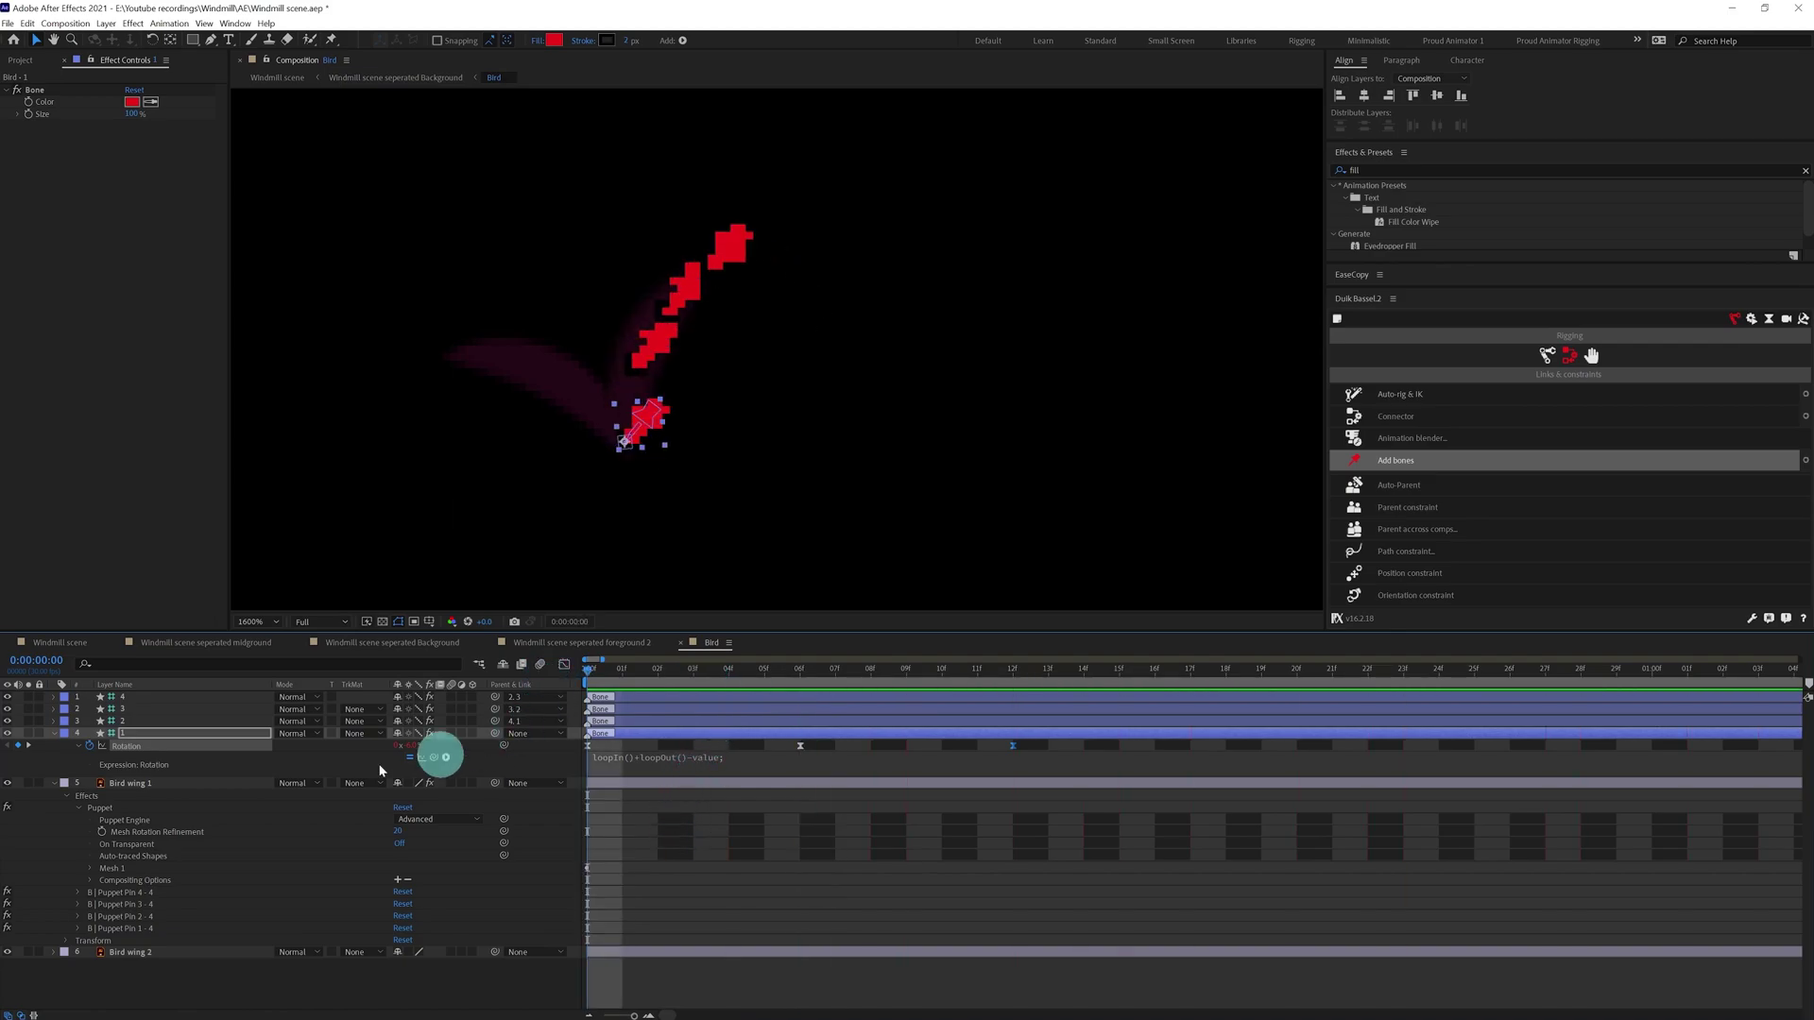
# Copy bone 1's looping rotation animation onto bones 2 and 3.
pyautogui.keyDown('shift'); pyautogui.click(139, 711); pyautogui.keyUp('shift')
pyautogui.keyDown('ctrl'); pyautogui.click(137, 734); pyautogui.keyUp('ctrl')
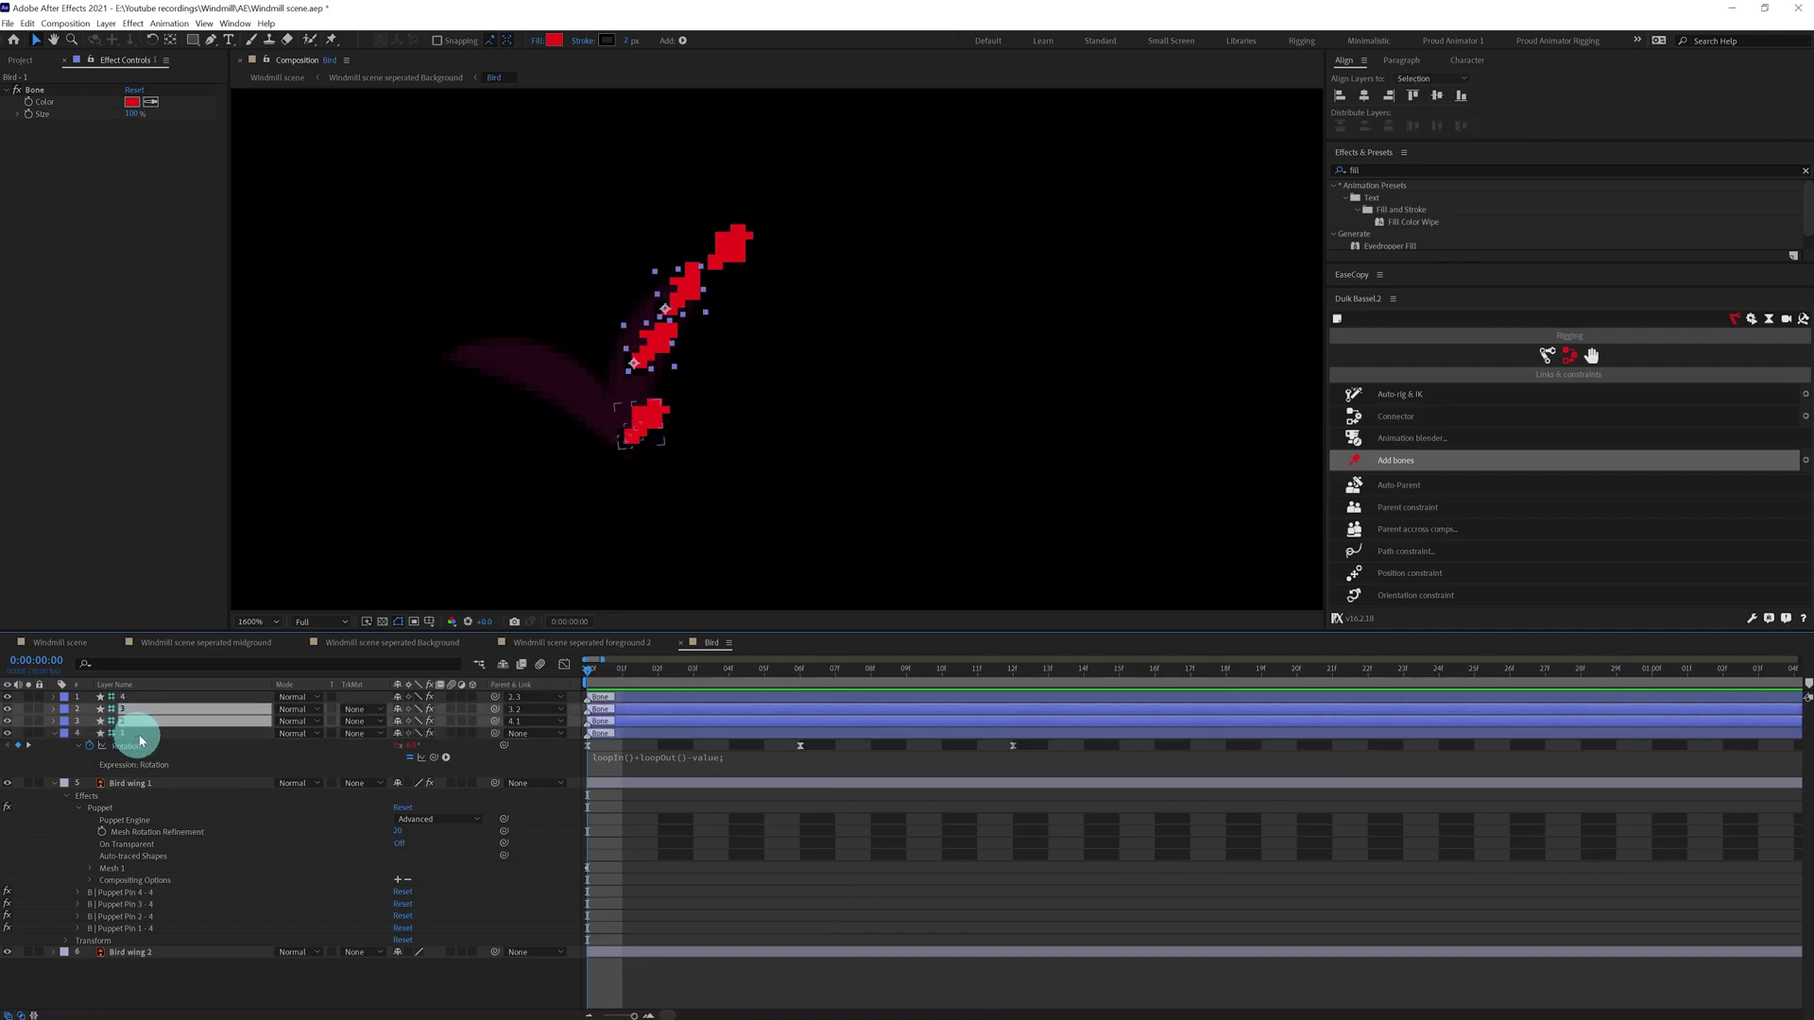
pyautogui.hotkey('ctrl', 'v')
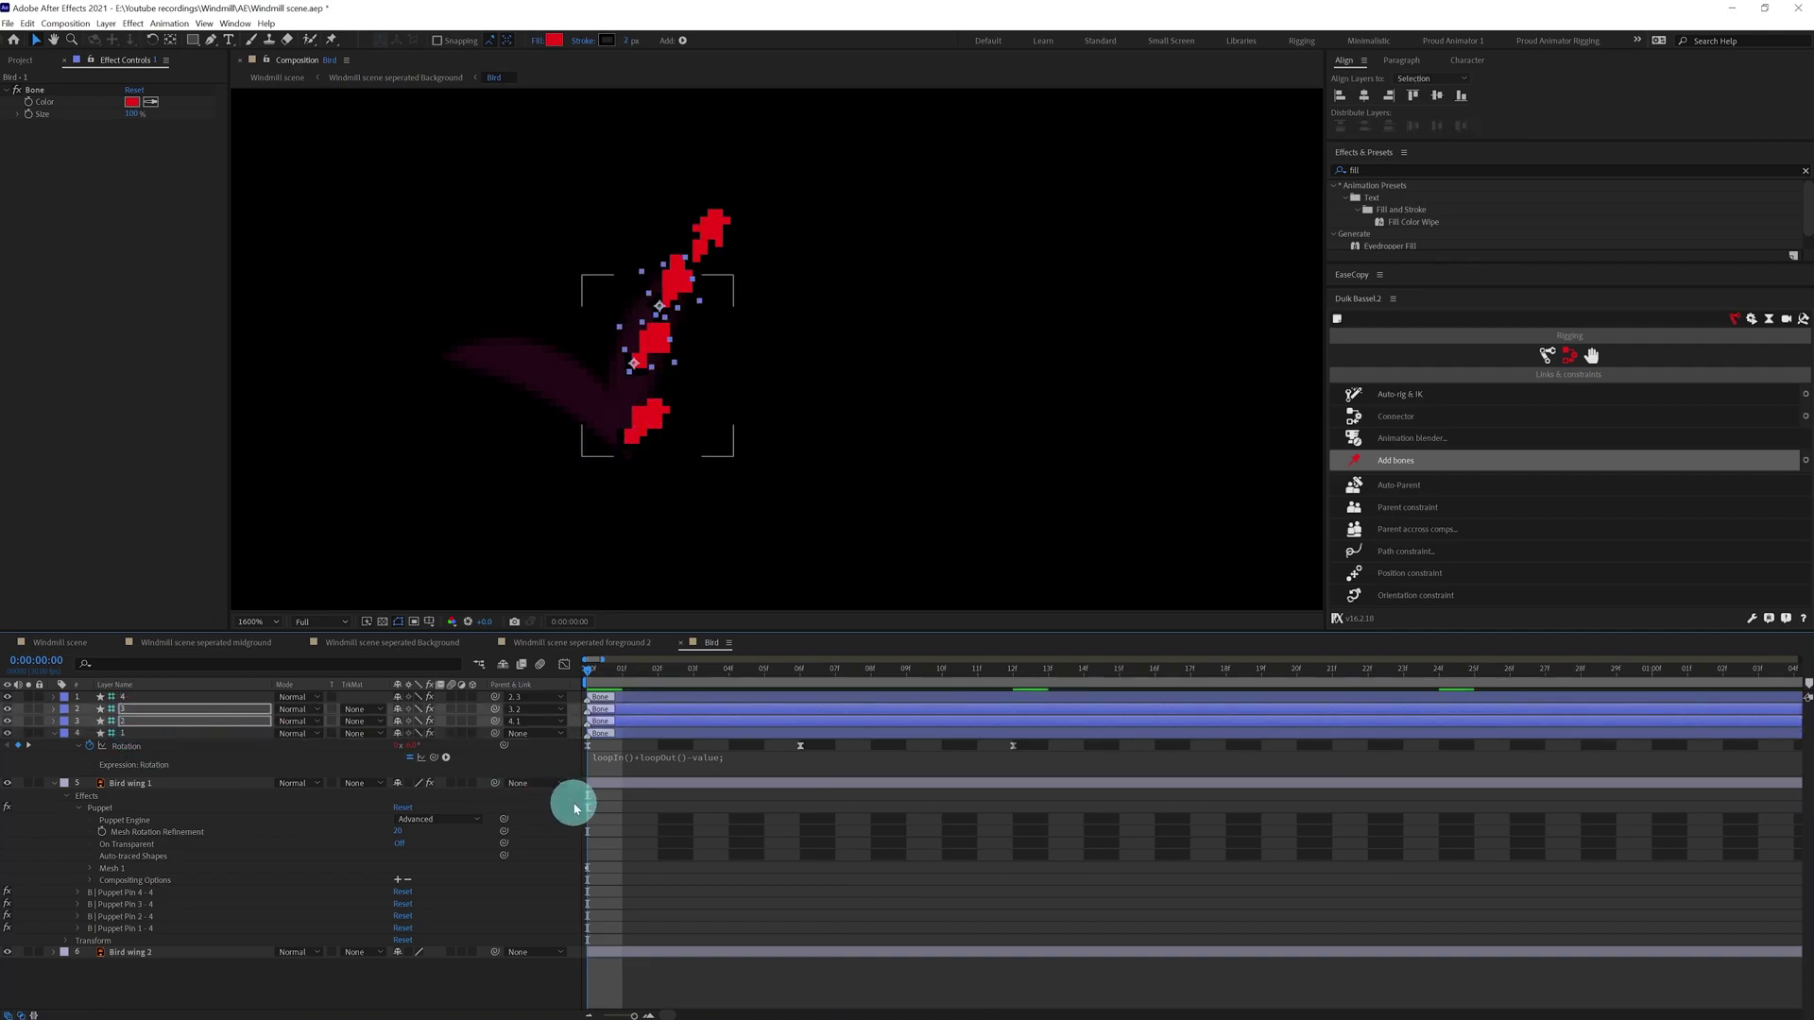
# Rotate bone 2 further downwards at its middle keyframe on frame 6.
pyautogui.click(796, 673)
pyautogui.click(821, 721)
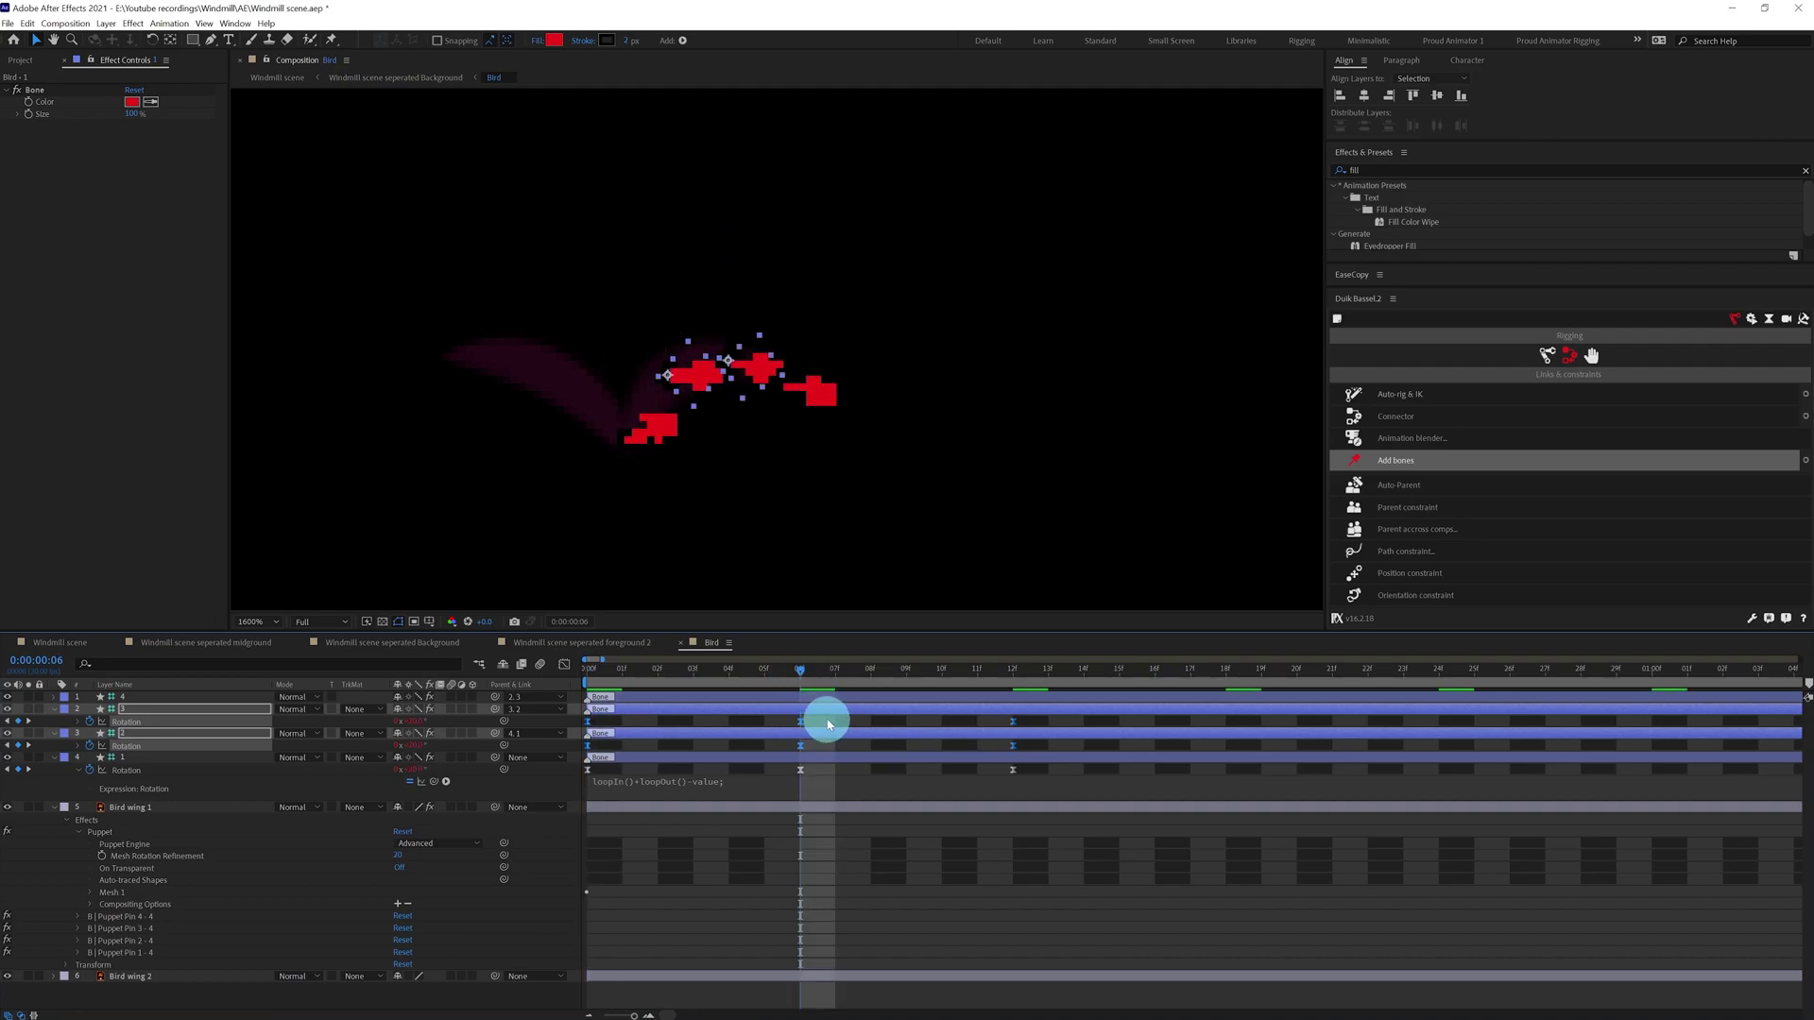
pyautogui.moveTo(828, 724); pyautogui.dragTo(790, 751)
pyautogui.moveTo(424, 745); pyautogui.dragTo(437, 748)
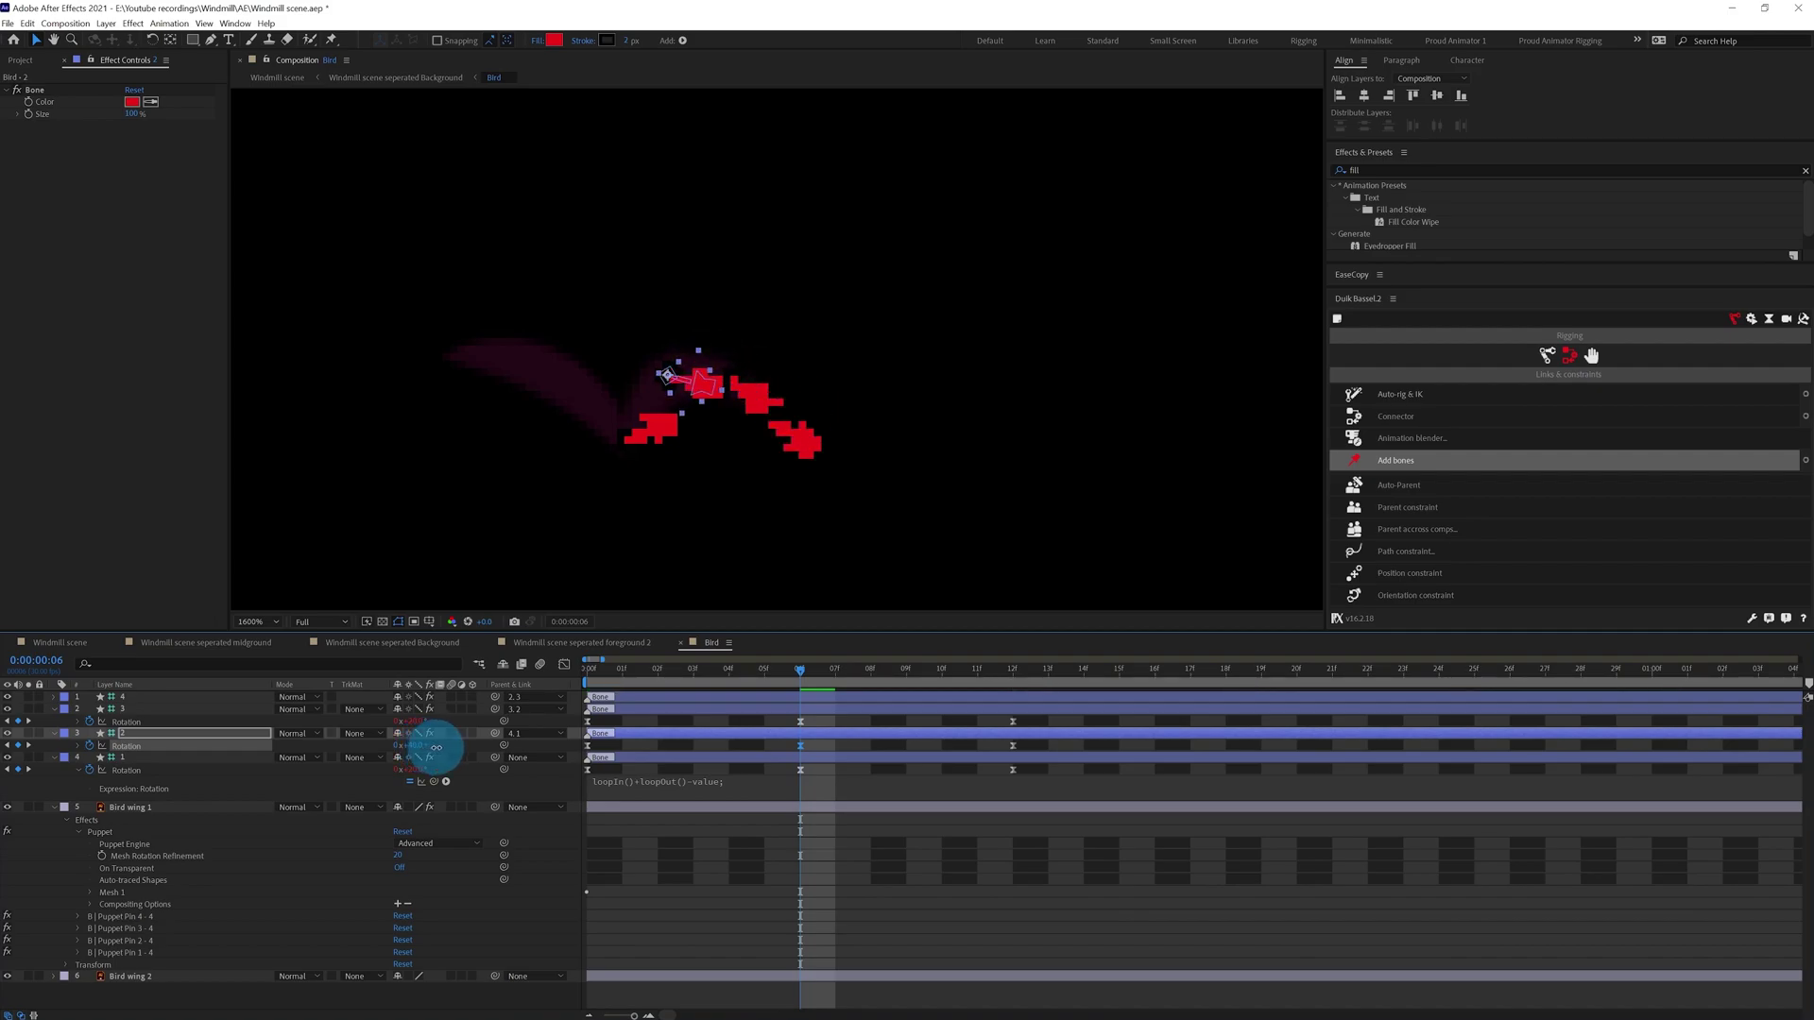
# Rotate bone 2 slightly further upwards at its first and last keyframes, frames 0 and 12, and preview the flap.
pyautogui.click(950, 748)
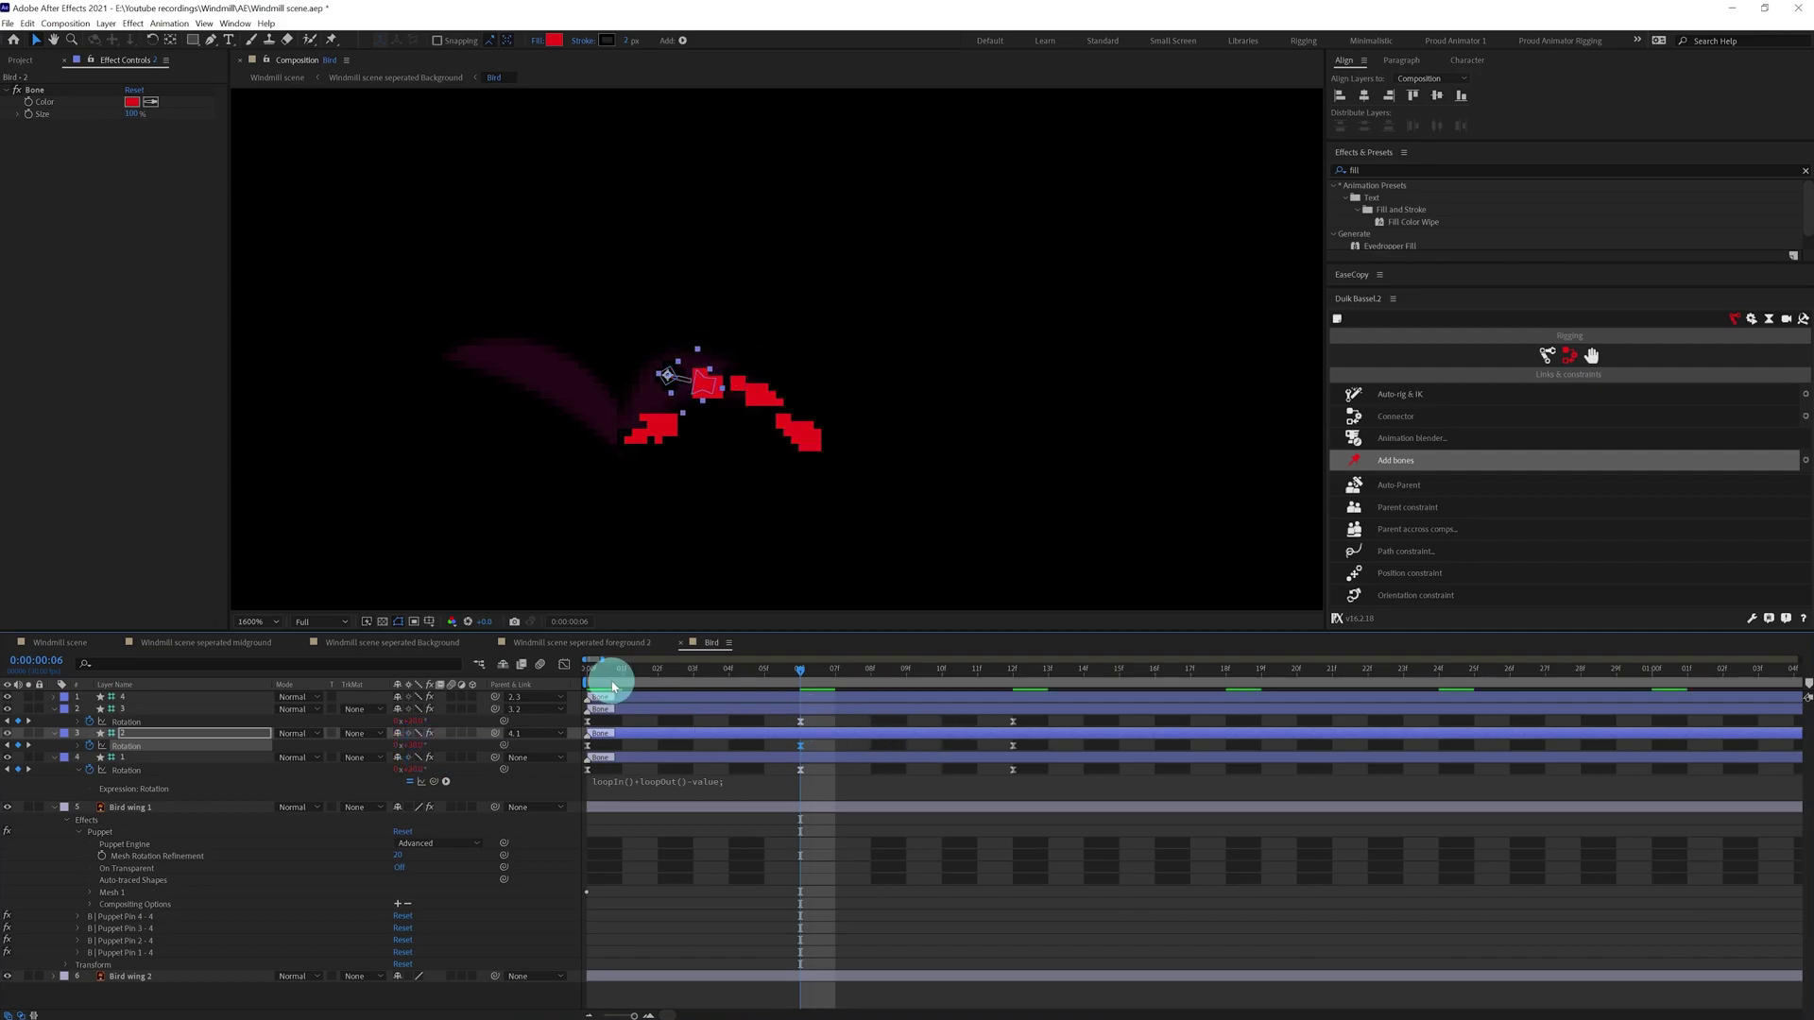
pyautogui.moveTo(611, 671); pyautogui.dragTo(603, 736)
pyautogui.click(906, 753)
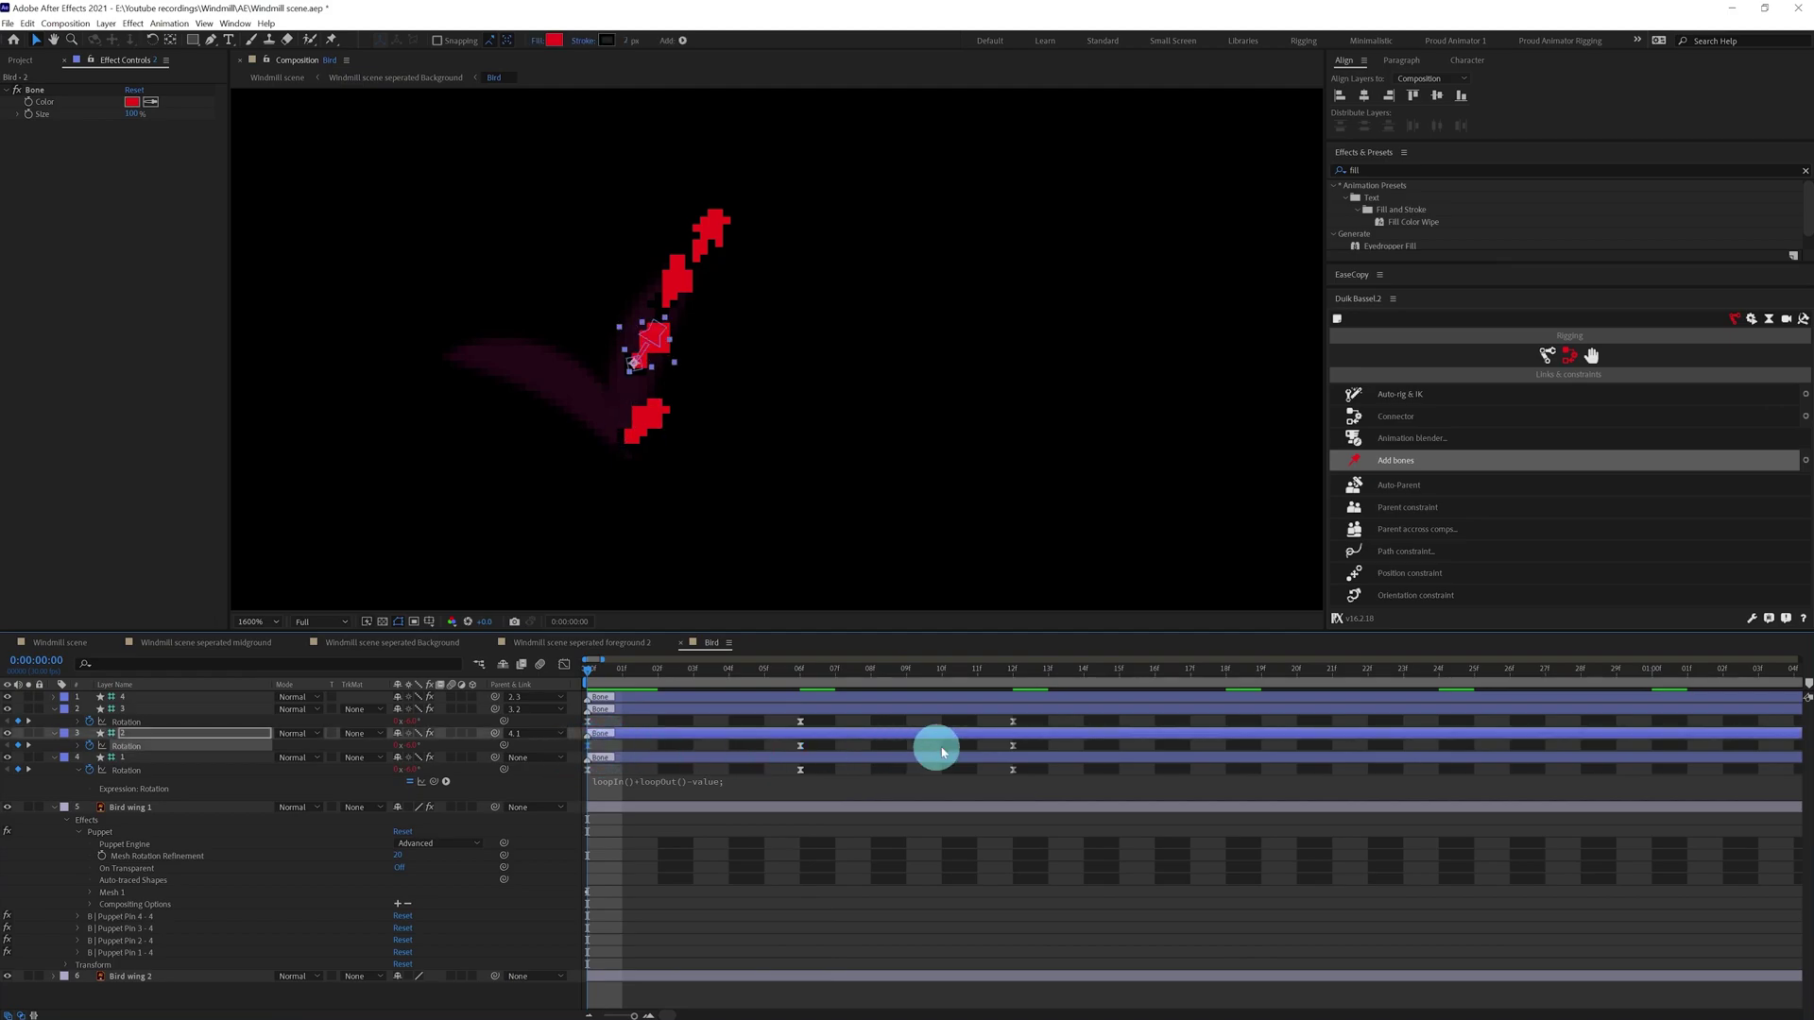
pyautogui.moveTo(987, 755); pyautogui.dragTo(985, 756)
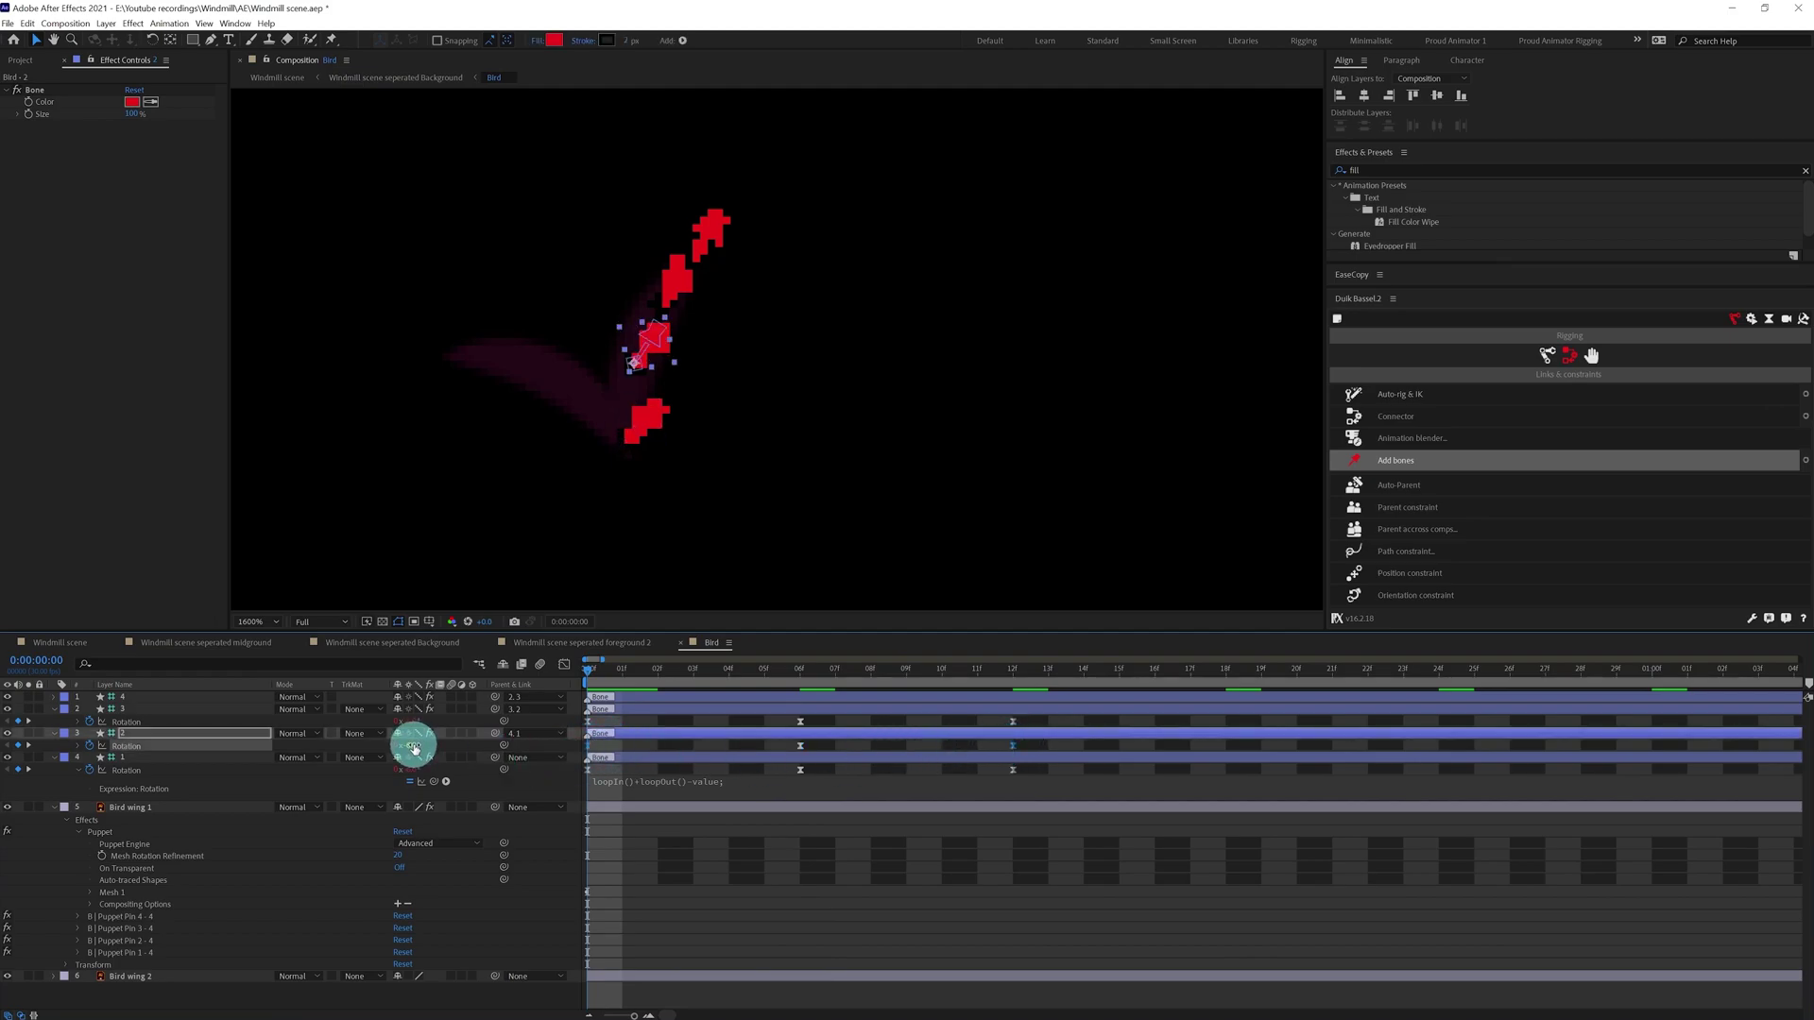
pyautogui.moveTo(414, 749); pyautogui.dragTo(408, 746)
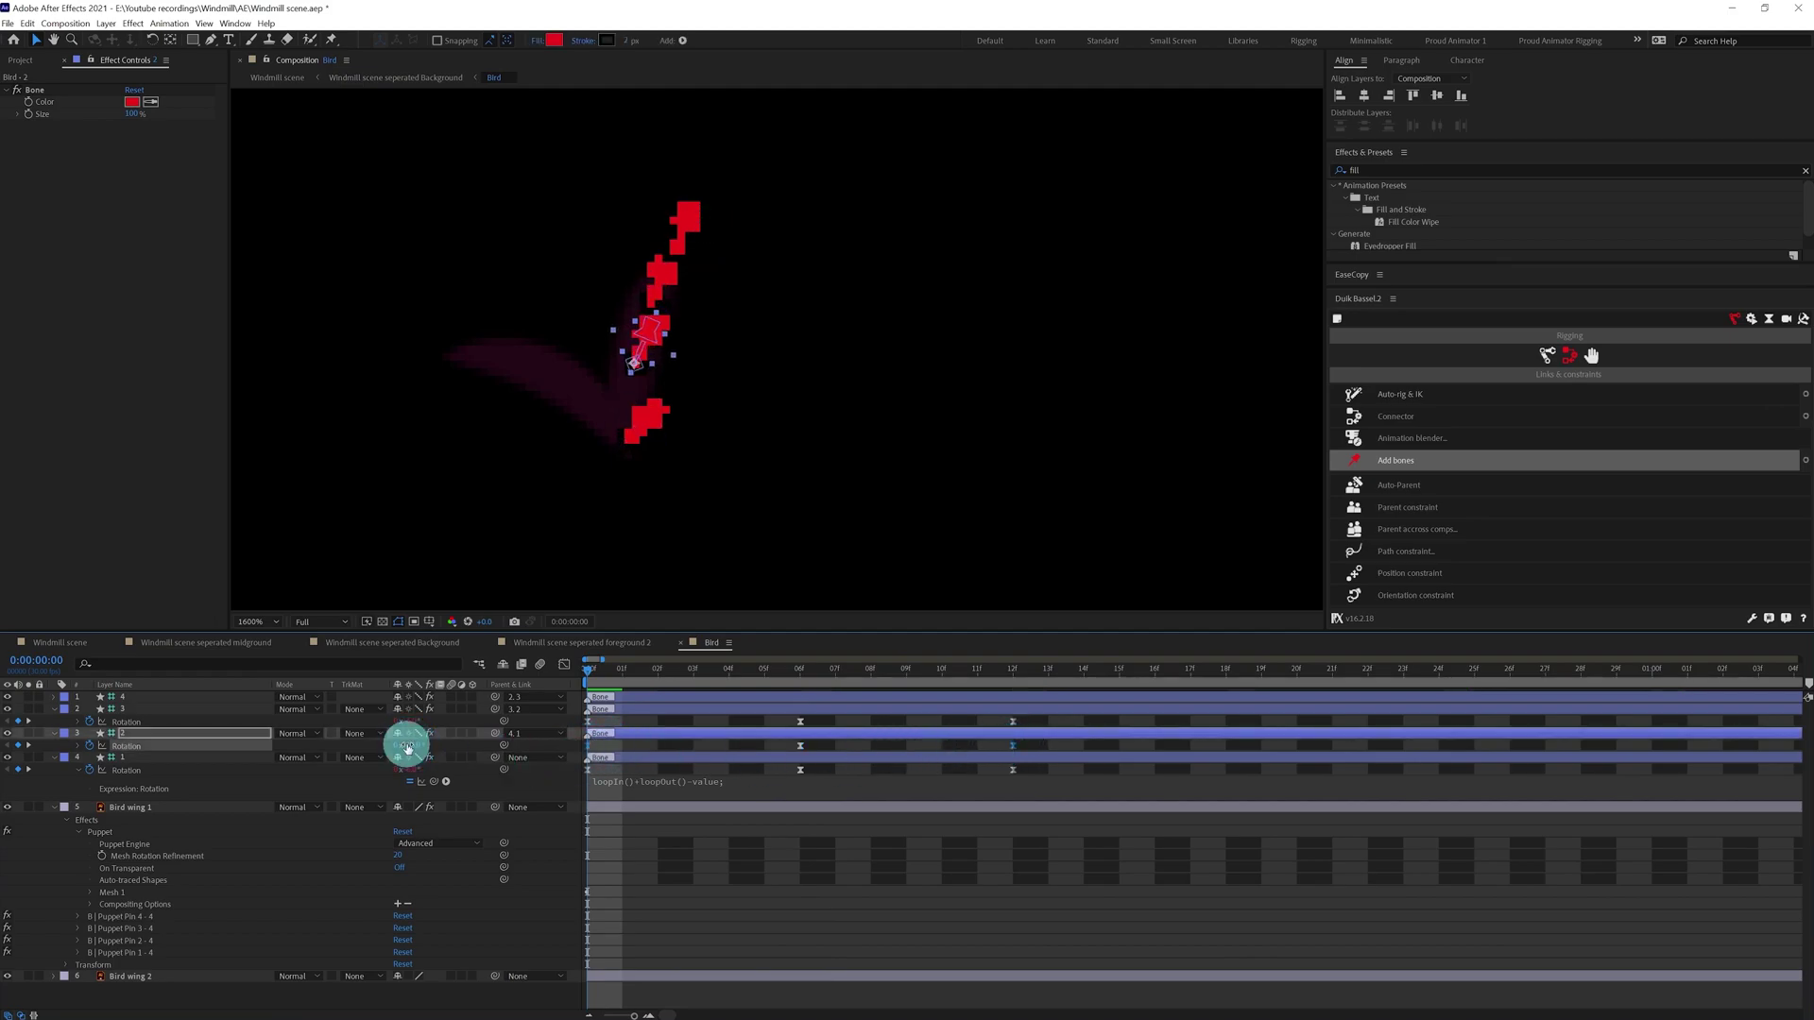
pyautogui.click(707, 847)
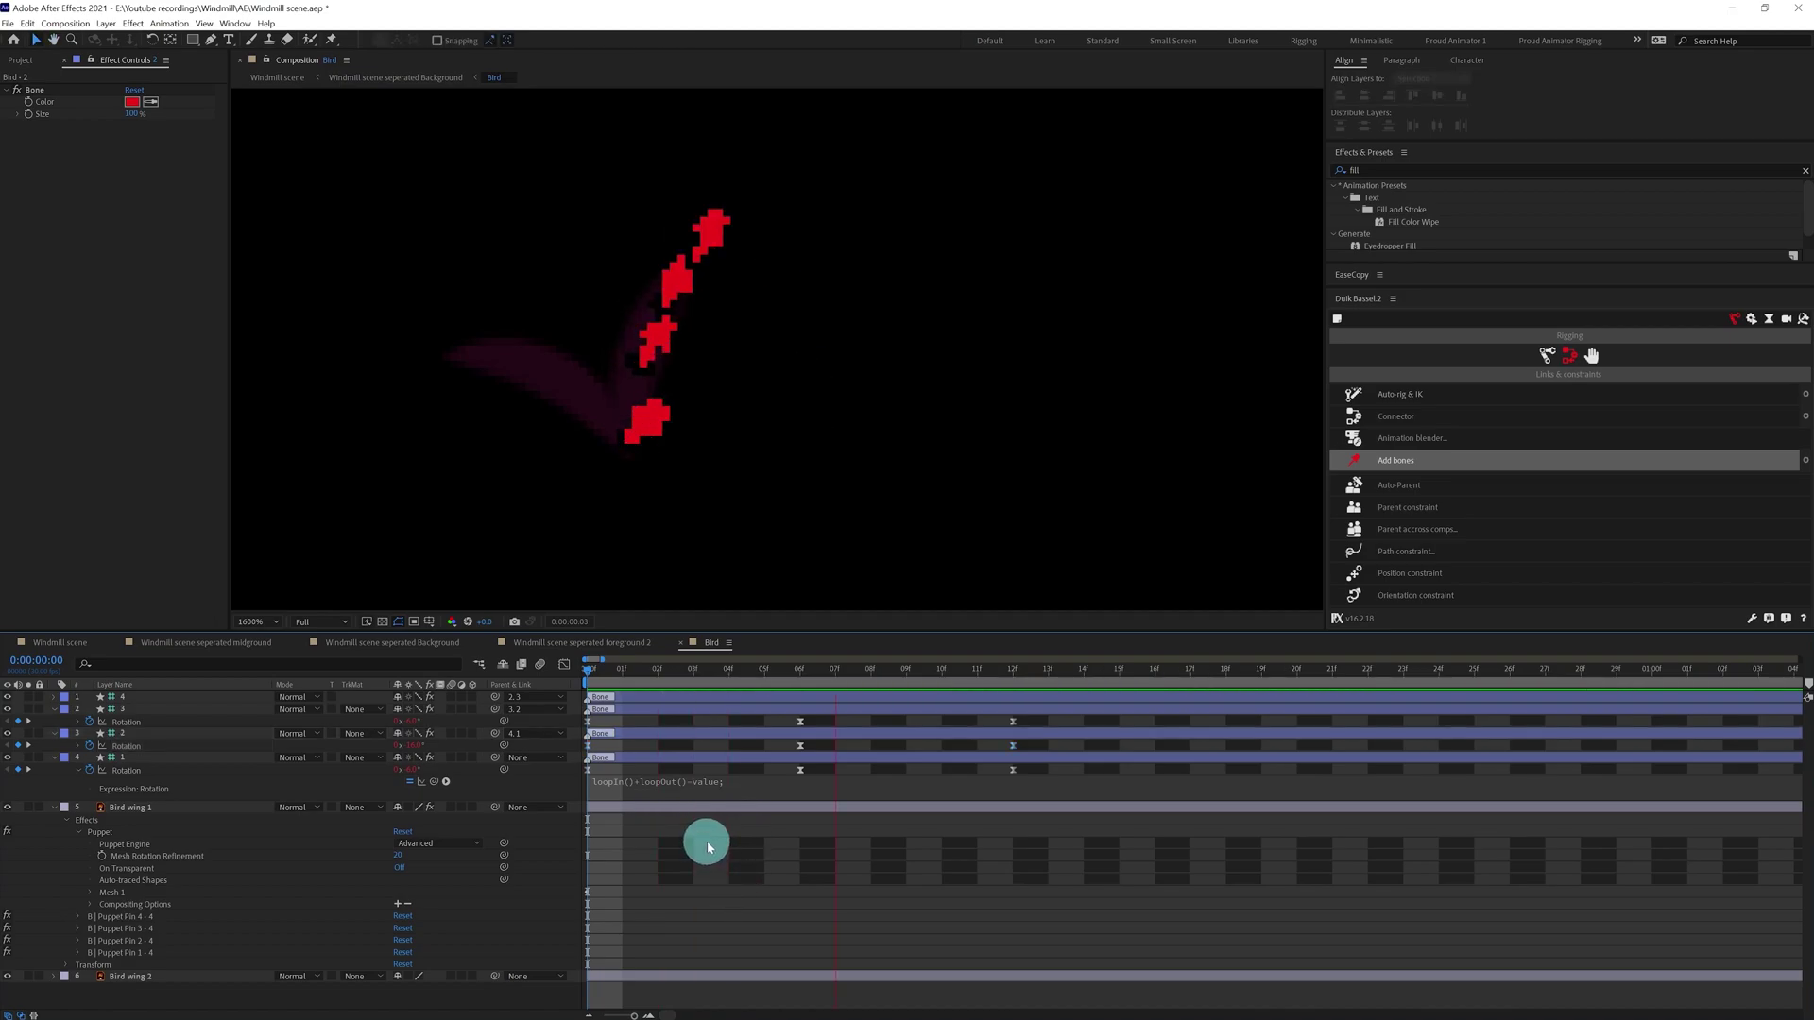